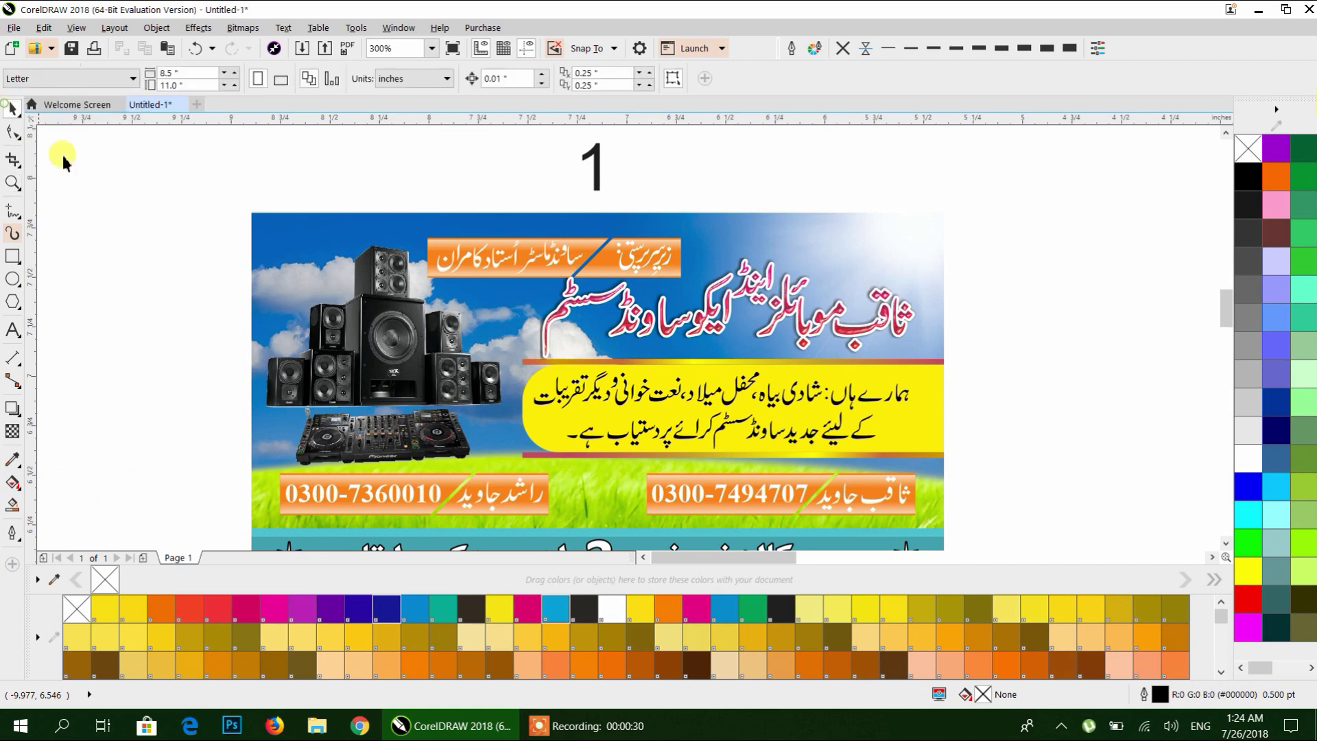
Zoom out from 300% to 75% so the whole Letter page and the loose design pieces are visible.
{"action": "scroll", "coordinate": [329, 240], "scroll_direction": "down", "scroll_amount": 2}
{"action": "left_click_drag", "start_coordinate": [422, 265], "coordinate": [328, 268]}
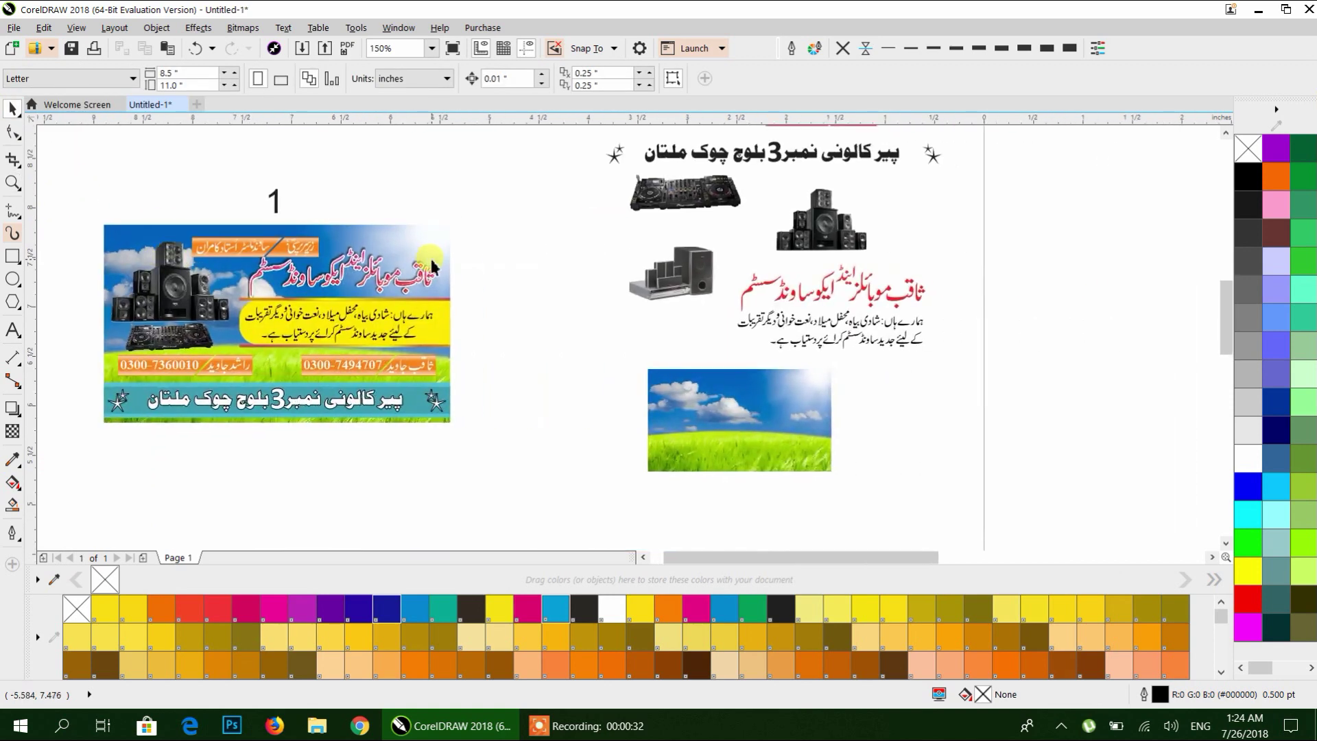
{"action": "scroll", "coordinate": [429, 260], "scroll_direction": "down", "scroll_amount": 2}
{"action": "left_click_drag", "start_coordinate": [429, 259], "coordinate": [332, 259]}
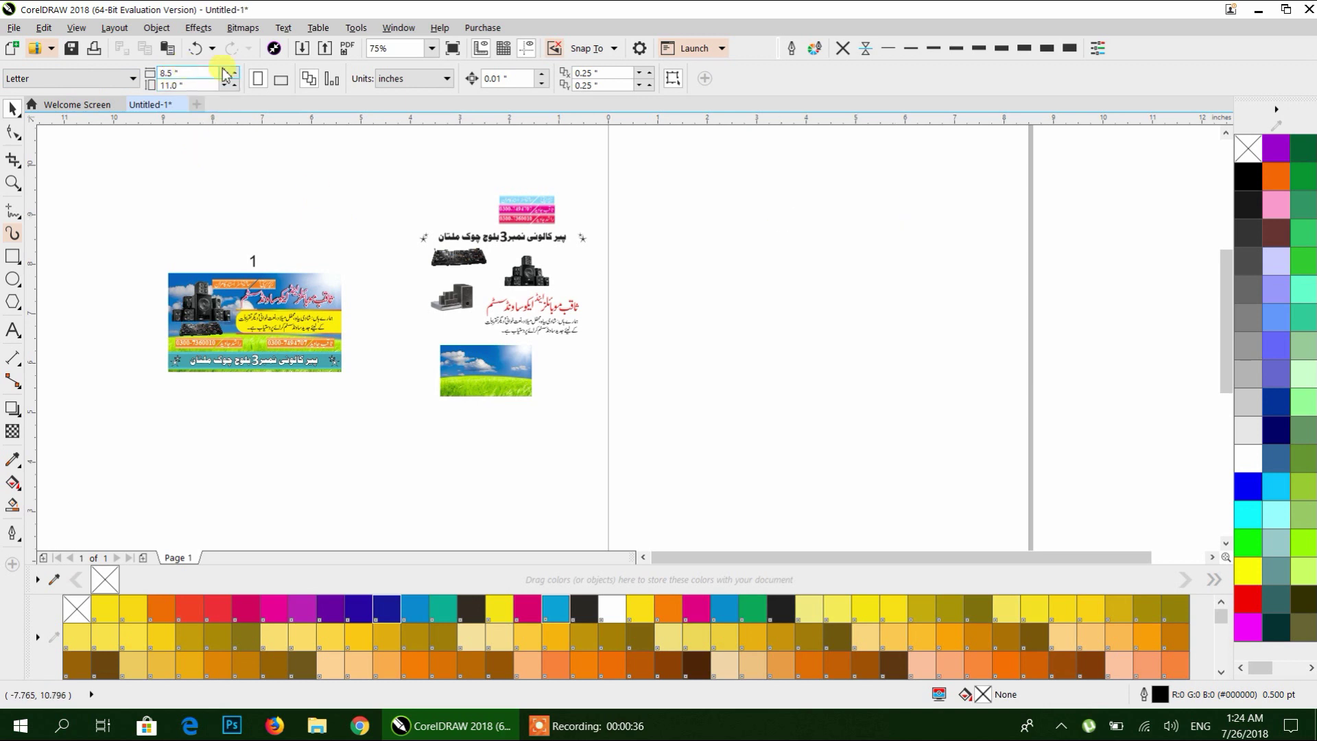
Set the page to a 3.5 × 2 inch business card size, keeping inches as the unit.
{"action": "left_click", "coordinate": [416, 77]}
{"action": "left_click", "coordinate": [388, 98]}
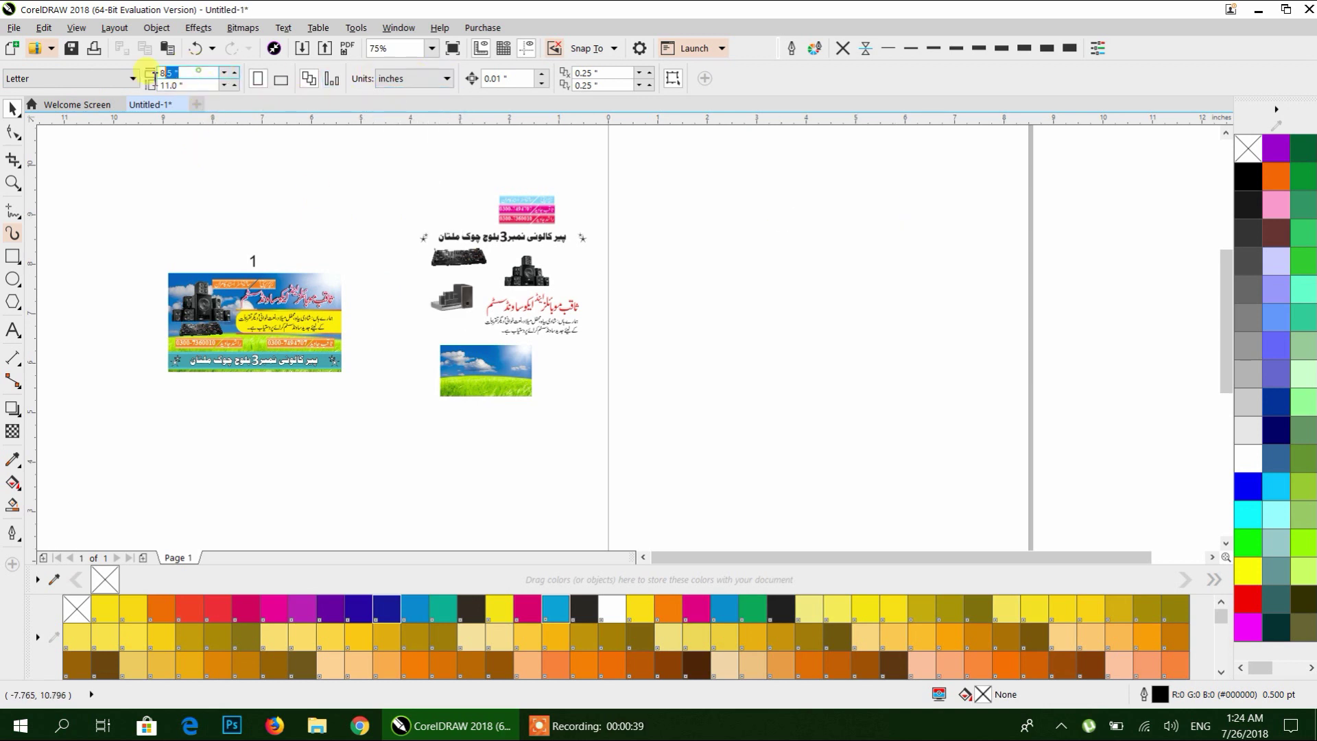
{"action": "type", "text": "3.5"}
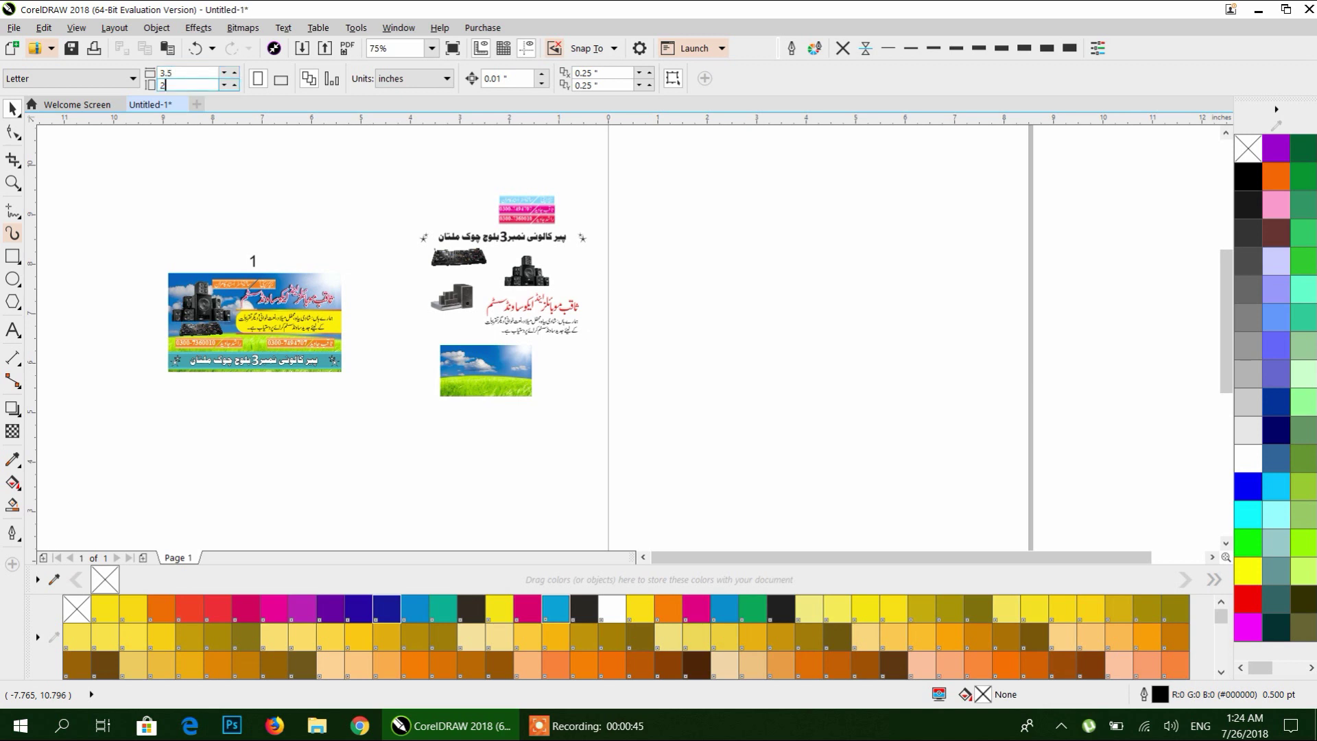
{"action": "key", "text": "ctrl+1"}
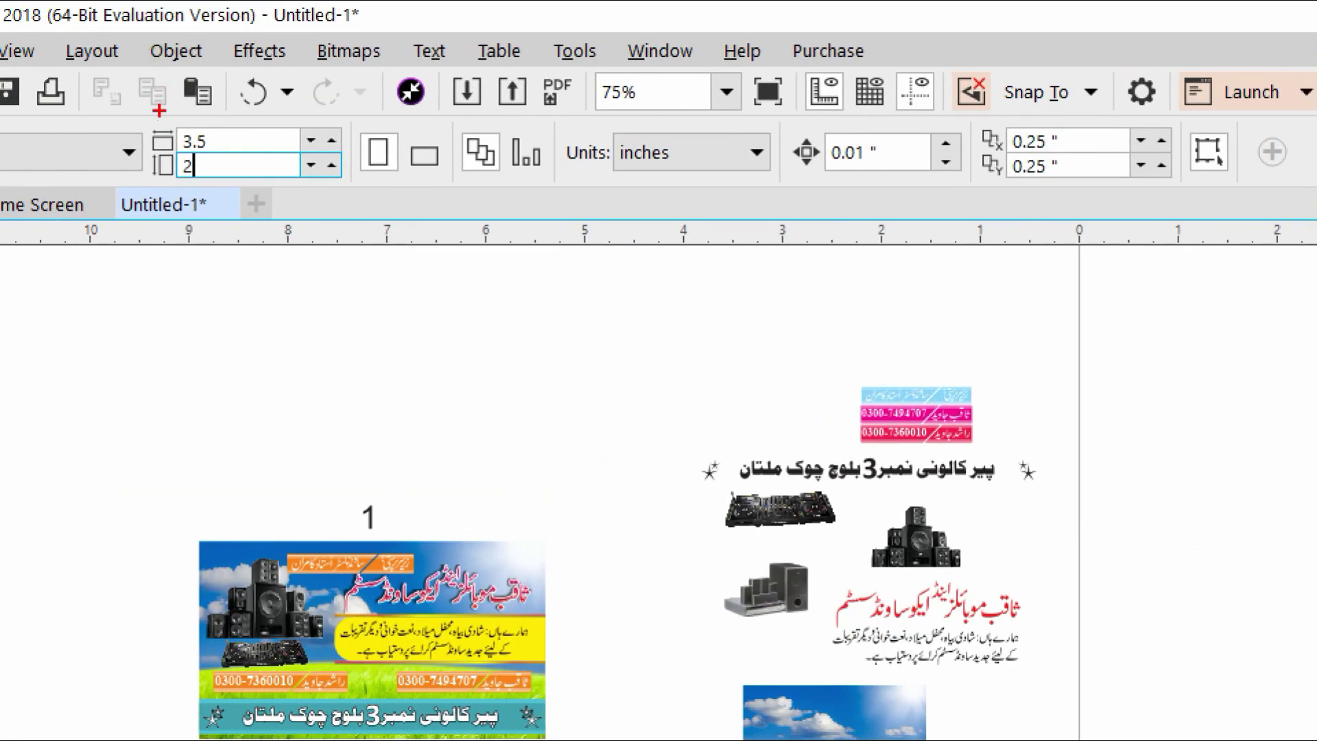
{"action": "left_click_drag", "start_coordinate": [159, 121], "coordinate": [317, 219]}
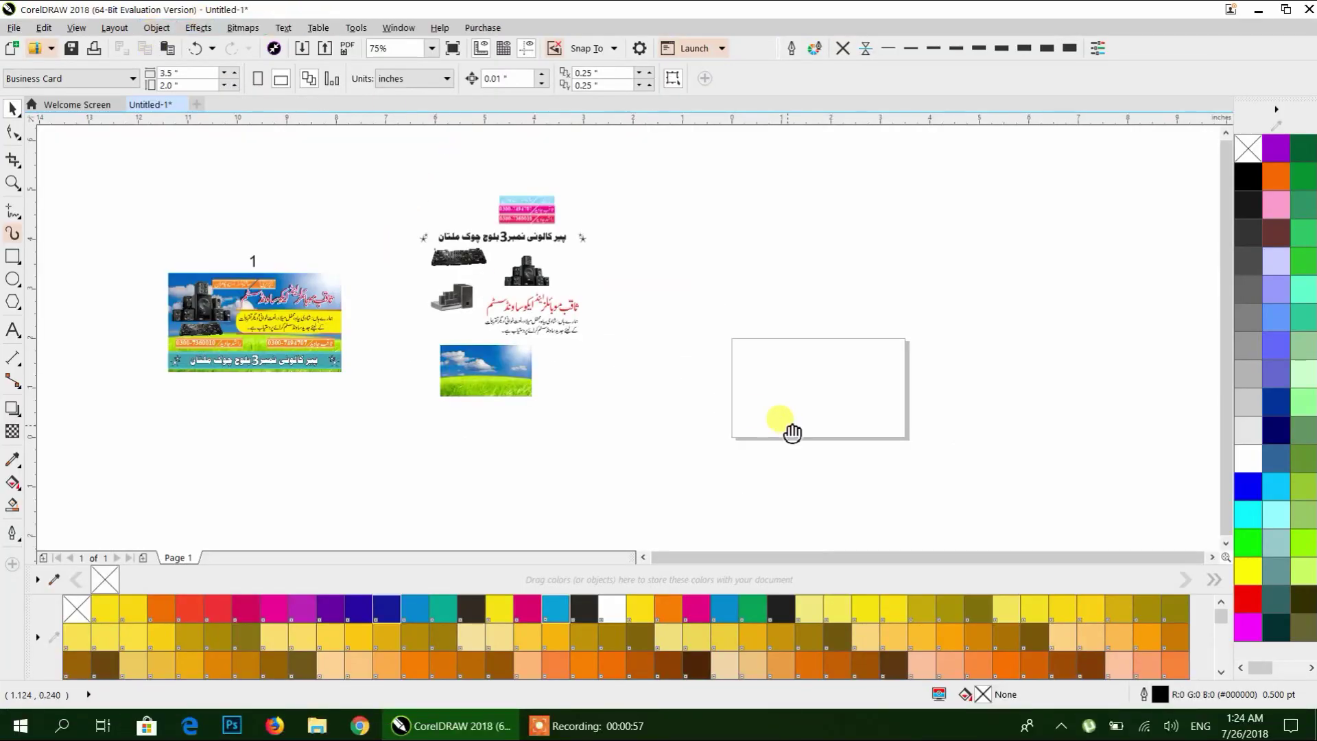
Add a rectangle exactly matching the 3.5 × 2 inch card page.
{"action": "left_click_drag", "start_coordinate": [788, 433], "coordinate": [688, 374]}
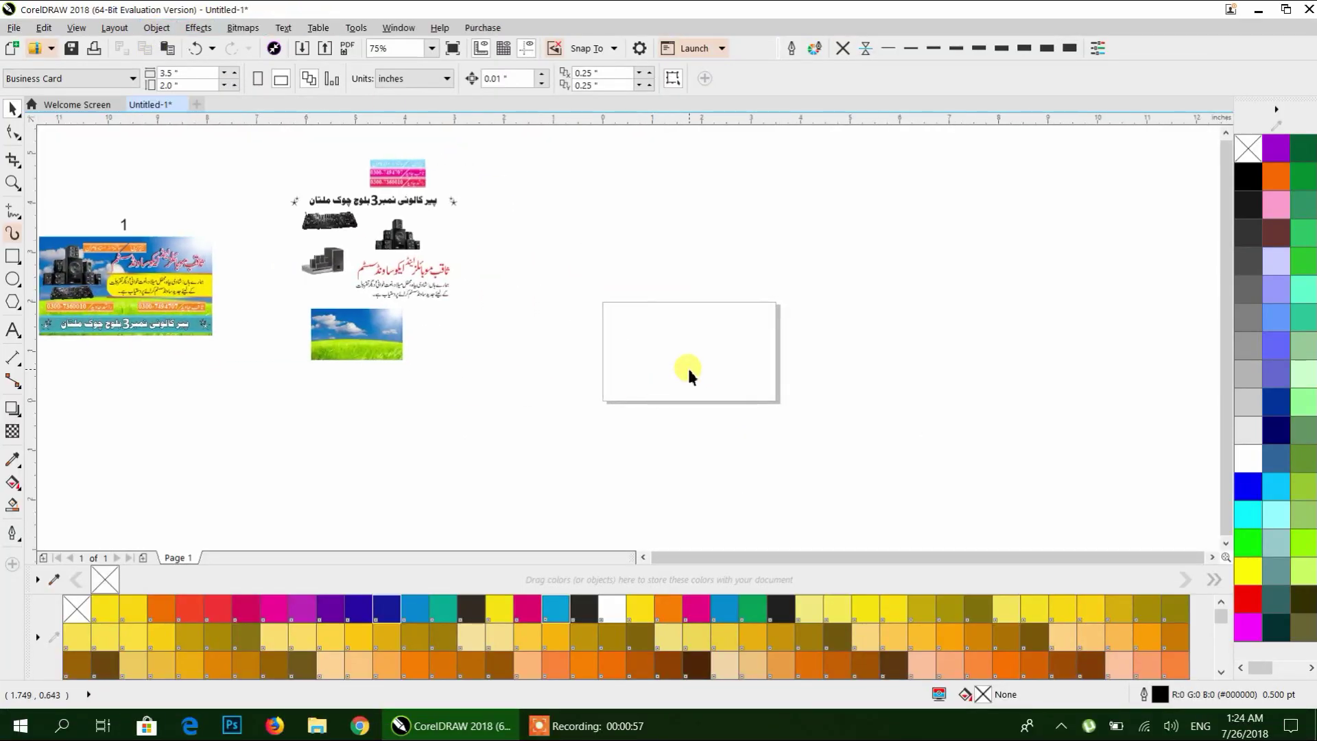
{"action": "left_click", "coordinate": [12, 256]}
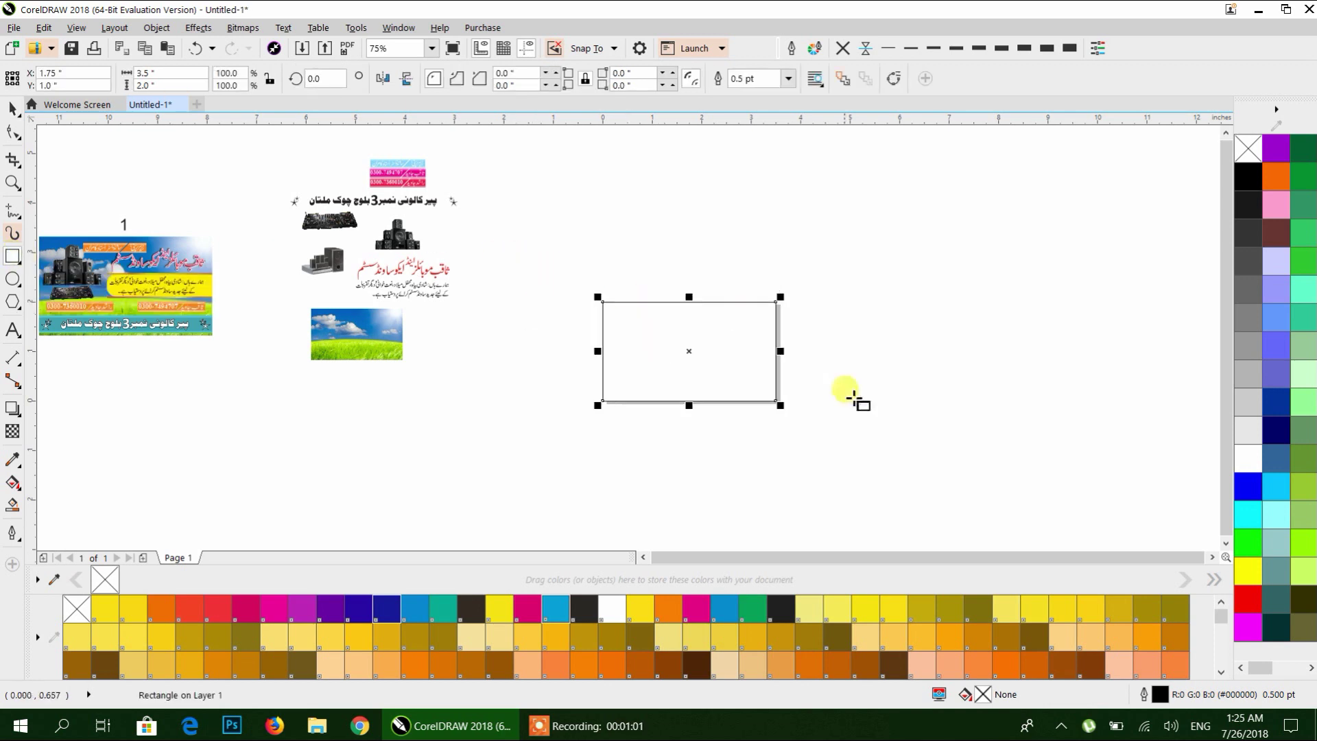
{"action": "left_click", "coordinate": [14, 109]}
{"action": "left_click", "coordinate": [632, 365]}
Inspect the sample's red Urdu title and black Urdu body text.
{"action": "scroll", "coordinate": [719, 385], "scroll_direction": "up", "scroll_amount": 2}
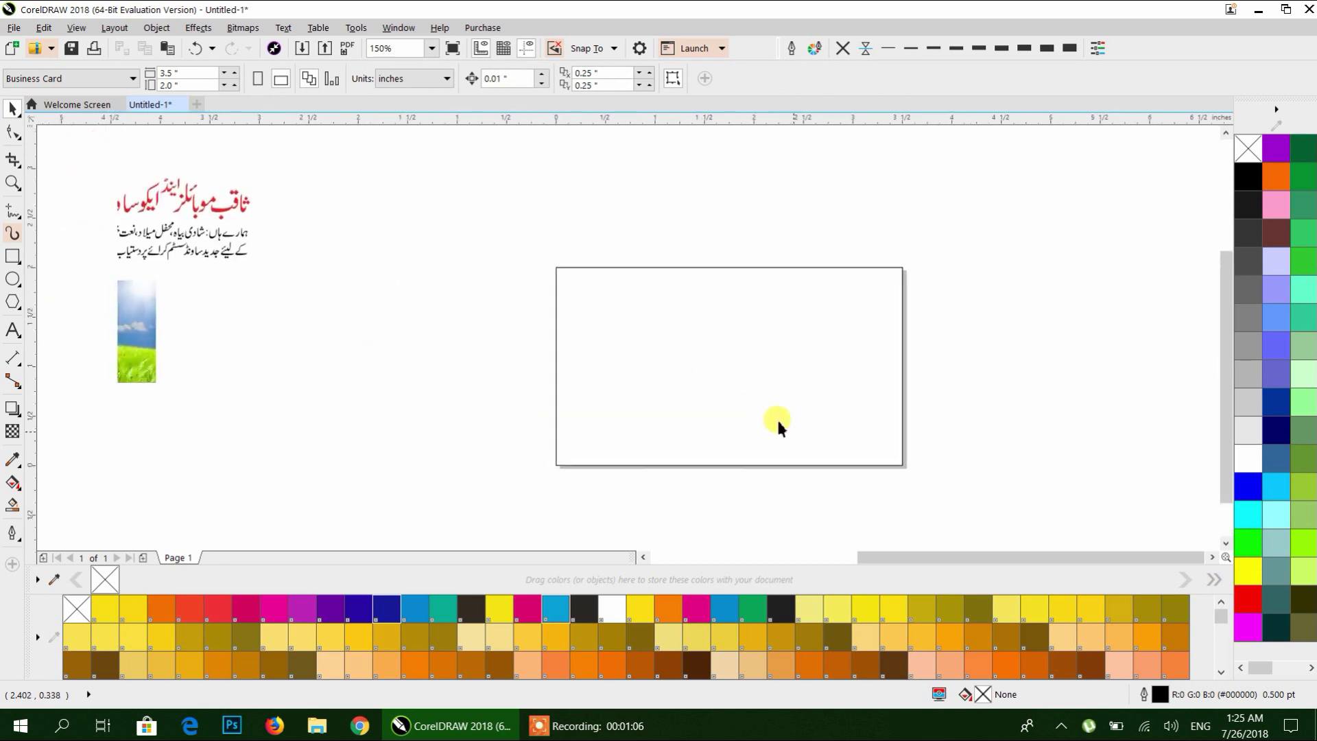
{"action": "scroll", "coordinate": [323, 303], "scroll_direction": "left", "scroll_amount": 3}
{"action": "scroll", "coordinate": [323, 303], "scroll_direction": "up", "scroll_amount": 1}
{"action": "left_click", "coordinate": [420, 251]}
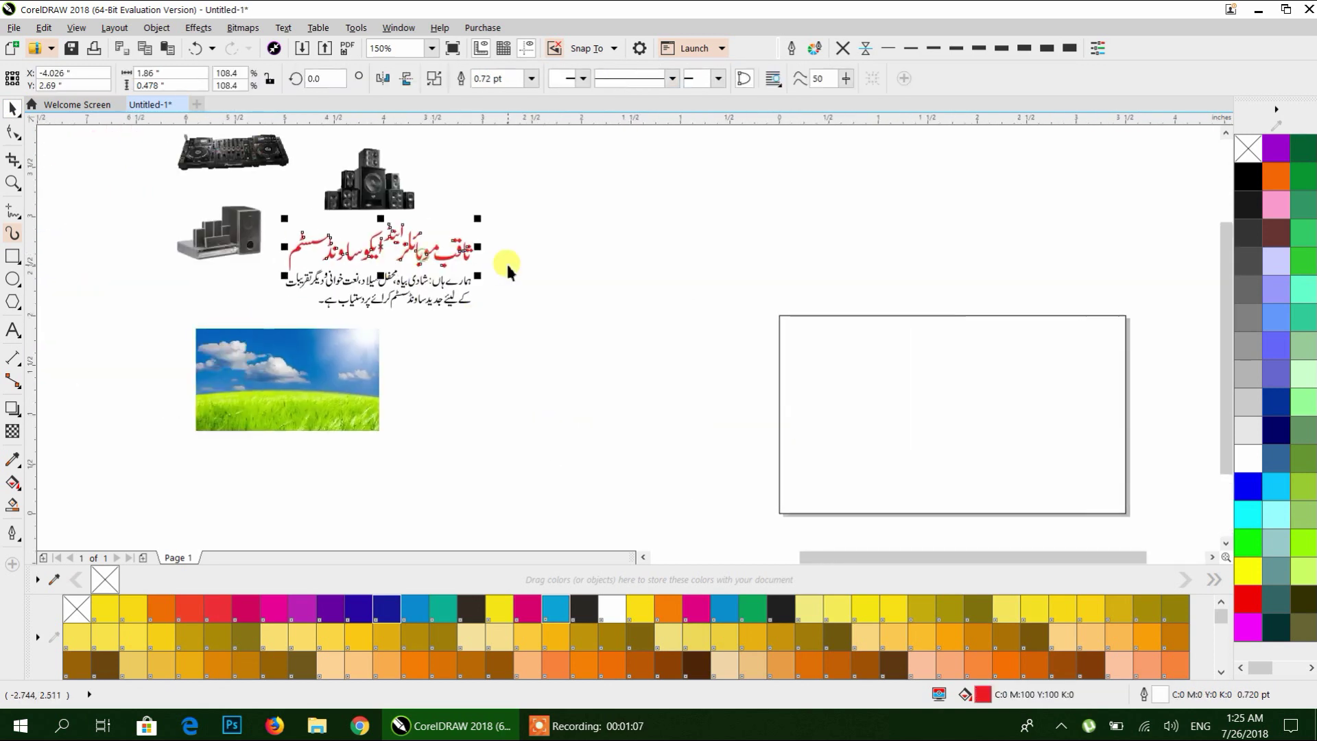
{"action": "left_click", "coordinate": [446, 288]}
{"action": "scroll", "coordinate": [529, 332], "scroll_direction": "up", "scroll_amount": 2}
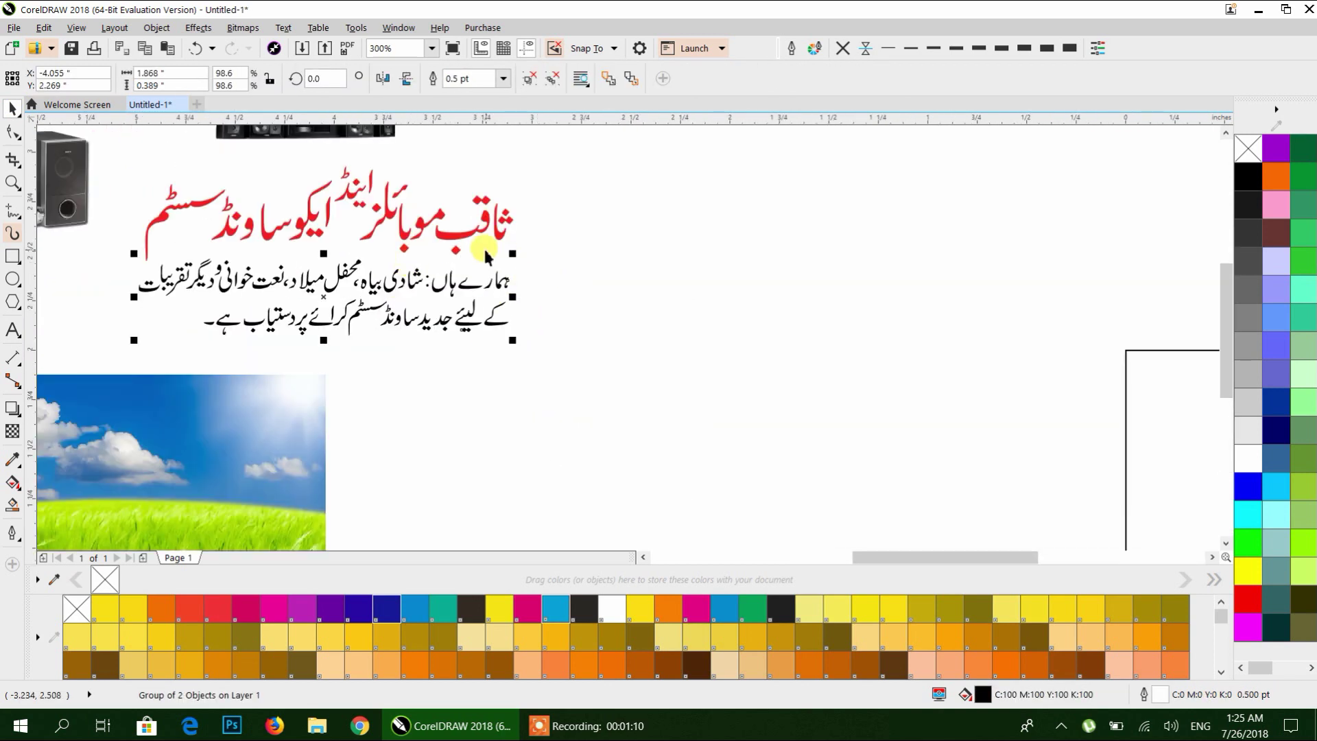
{"action": "left_click", "coordinate": [435, 235]}
{"action": "left_click_drag", "start_coordinate": [505, 274], "coordinate": [337, 294]}
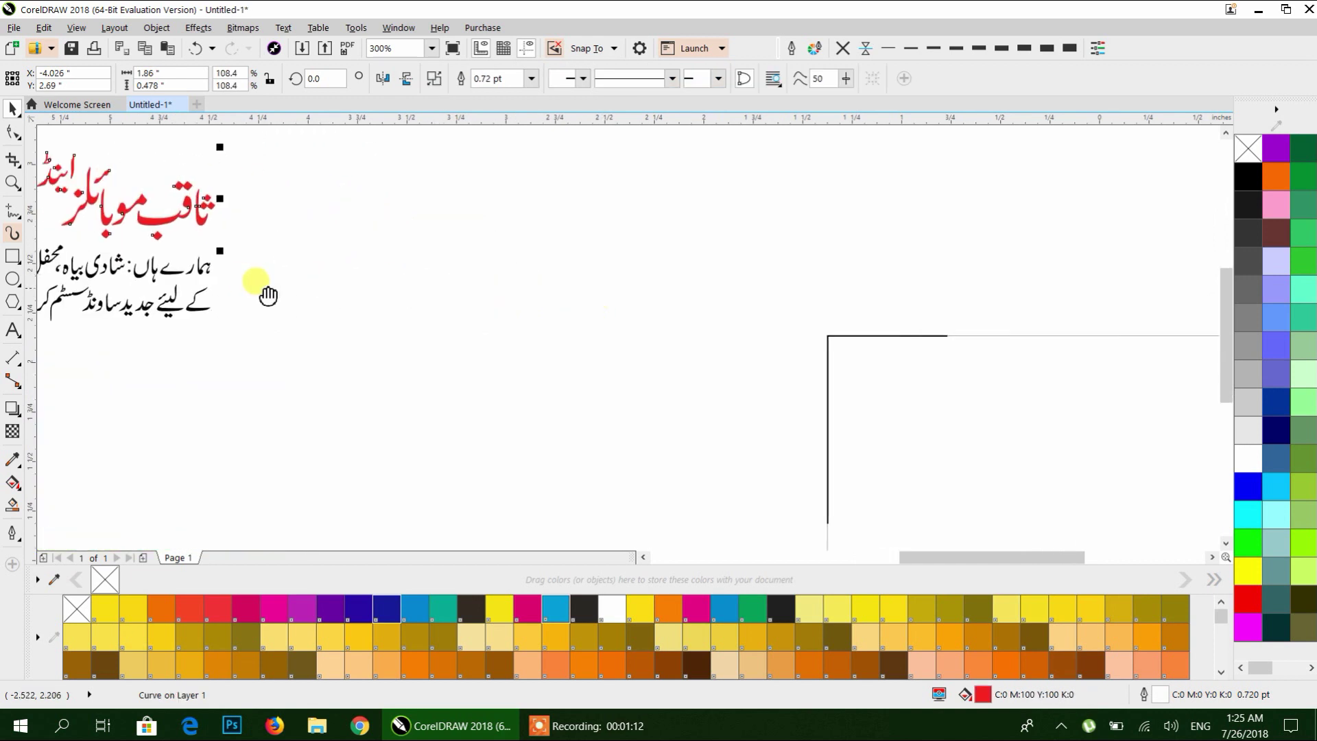
{"action": "scroll", "coordinate": [362, 312], "scroll_direction": "left", "scroll_amount": 3}
{"action": "scroll", "coordinate": [362, 312], "scroll_direction": "down", "scroll_amount": 1}
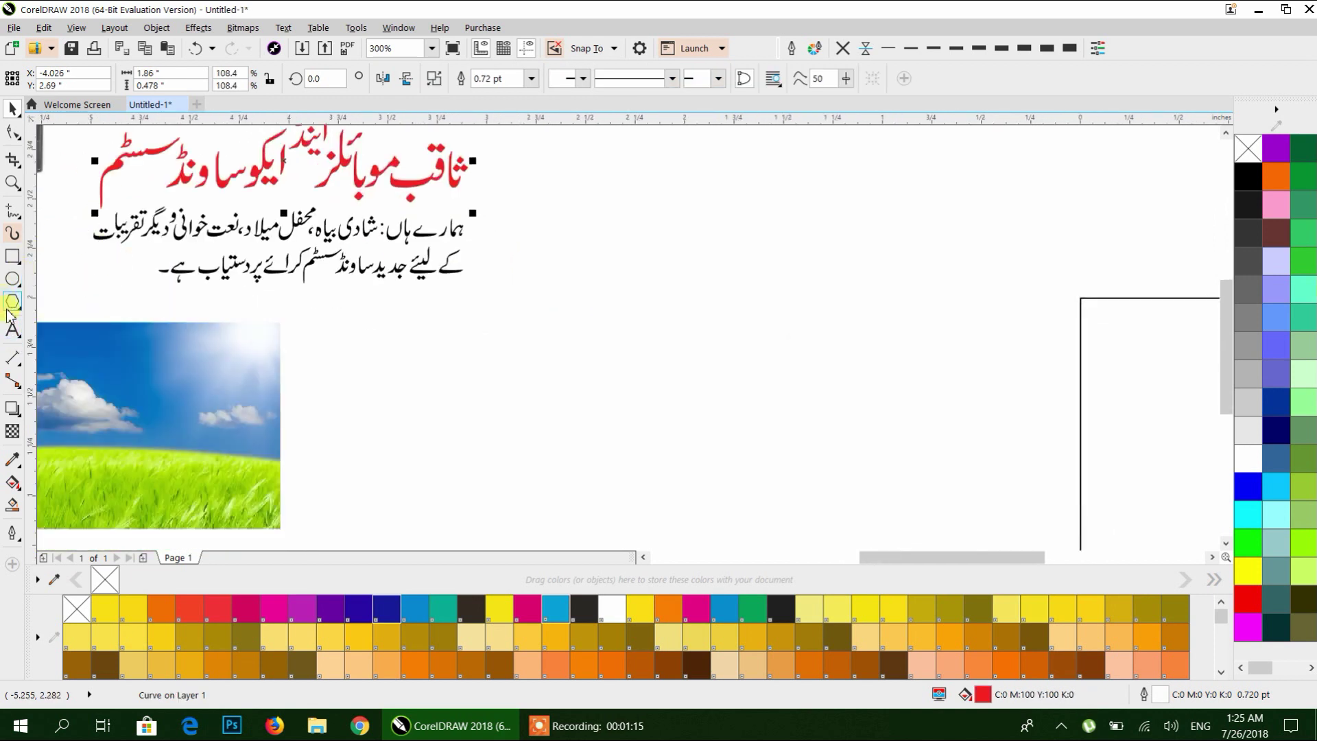
{"action": "left_click", "coordinate": [11, 330]}
Switch input to Urdu and type the heading ثاقب موبائلز اینڈ ایکو ساونڈ سسٹم.
{"action": "left_click", "coordinate": [788, 358]}
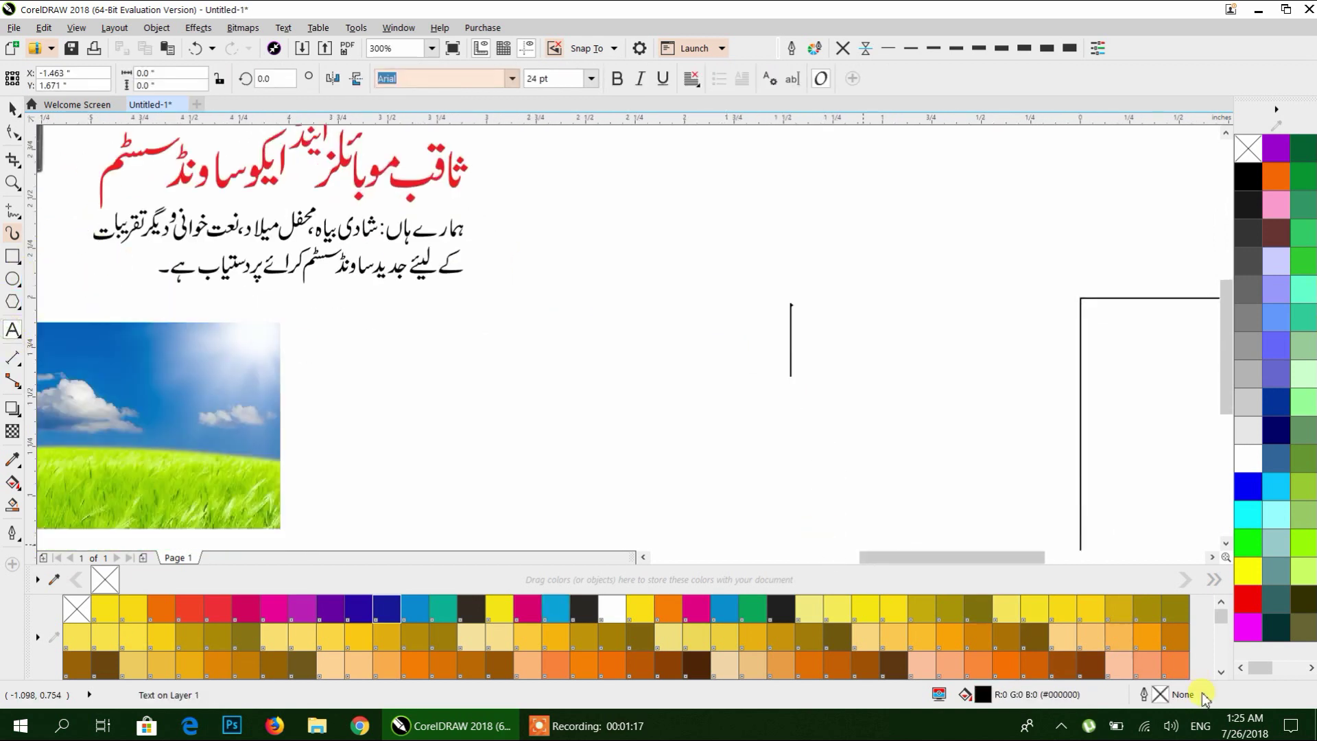
{"action": "left_click", "coordinate": [1201, 724]}
{"action": "left_click", "coordinate": [1098, 624]}
{"action": "left_click", "coordinate": [890, 347]}
{"action": "type", "text": "چ"}
{"action": "key", "text": "BackSpace"}
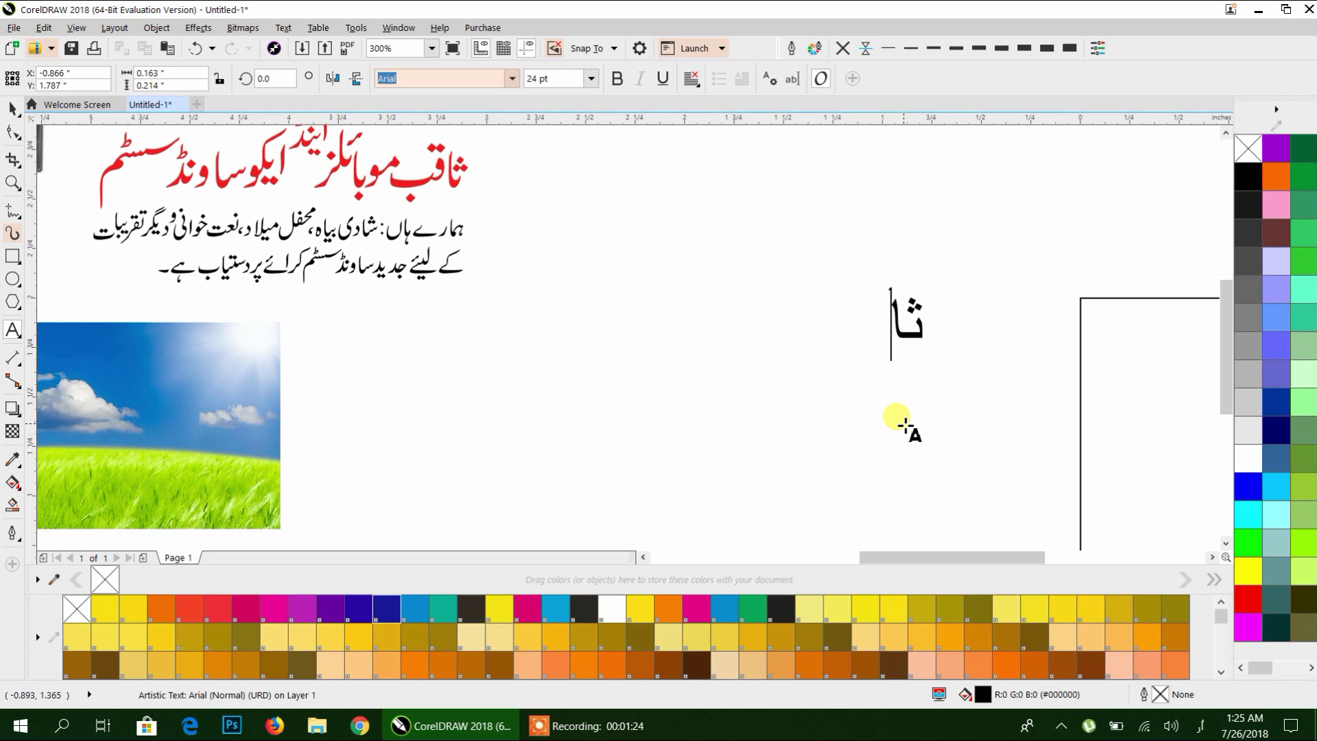
{"action": "type", "text": "ثاقب"}
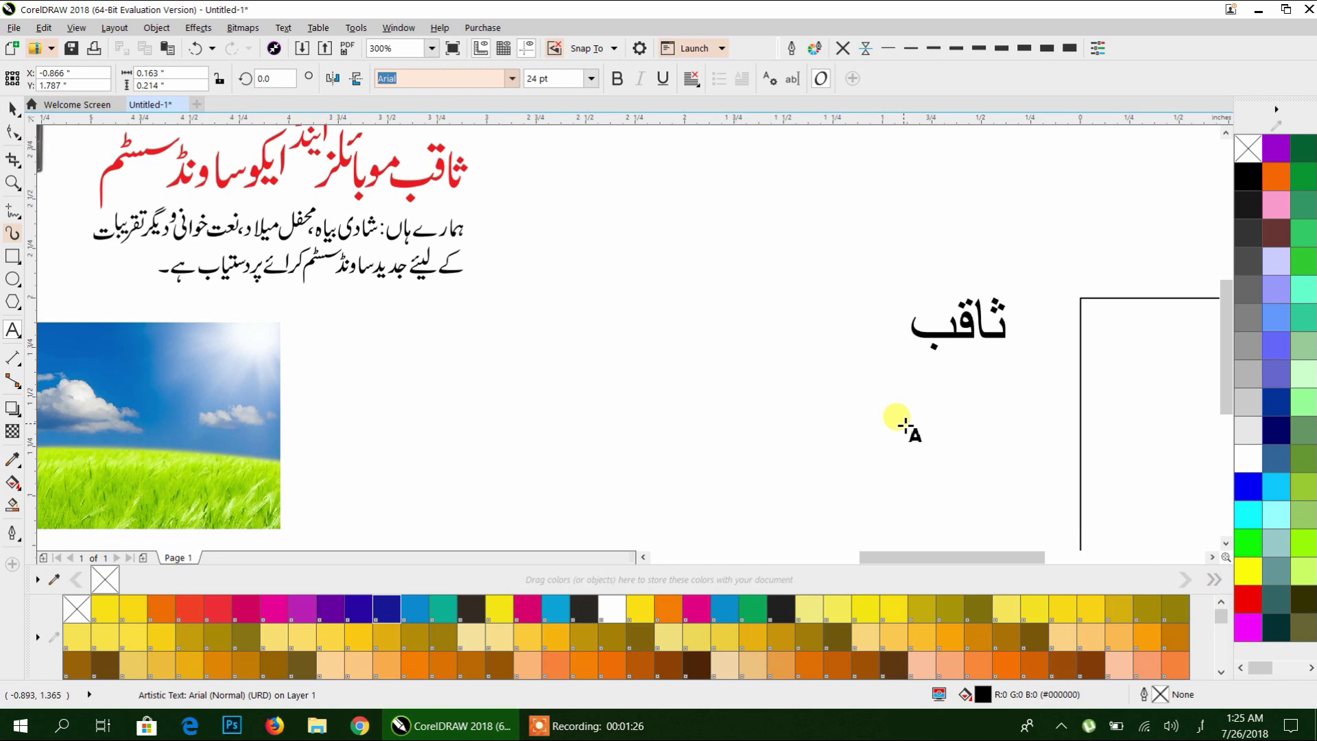
{"action": "type", "text": " مو"}
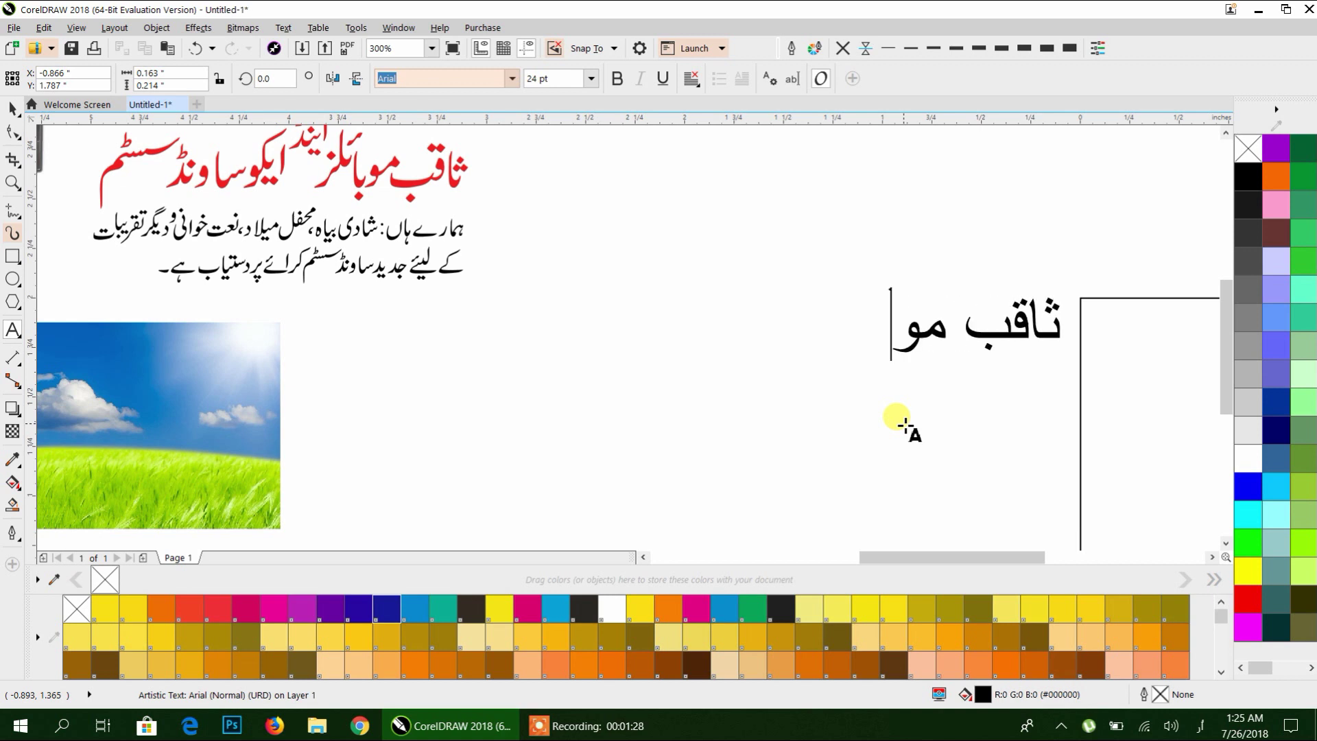
{"action": "type", "text": "با"}
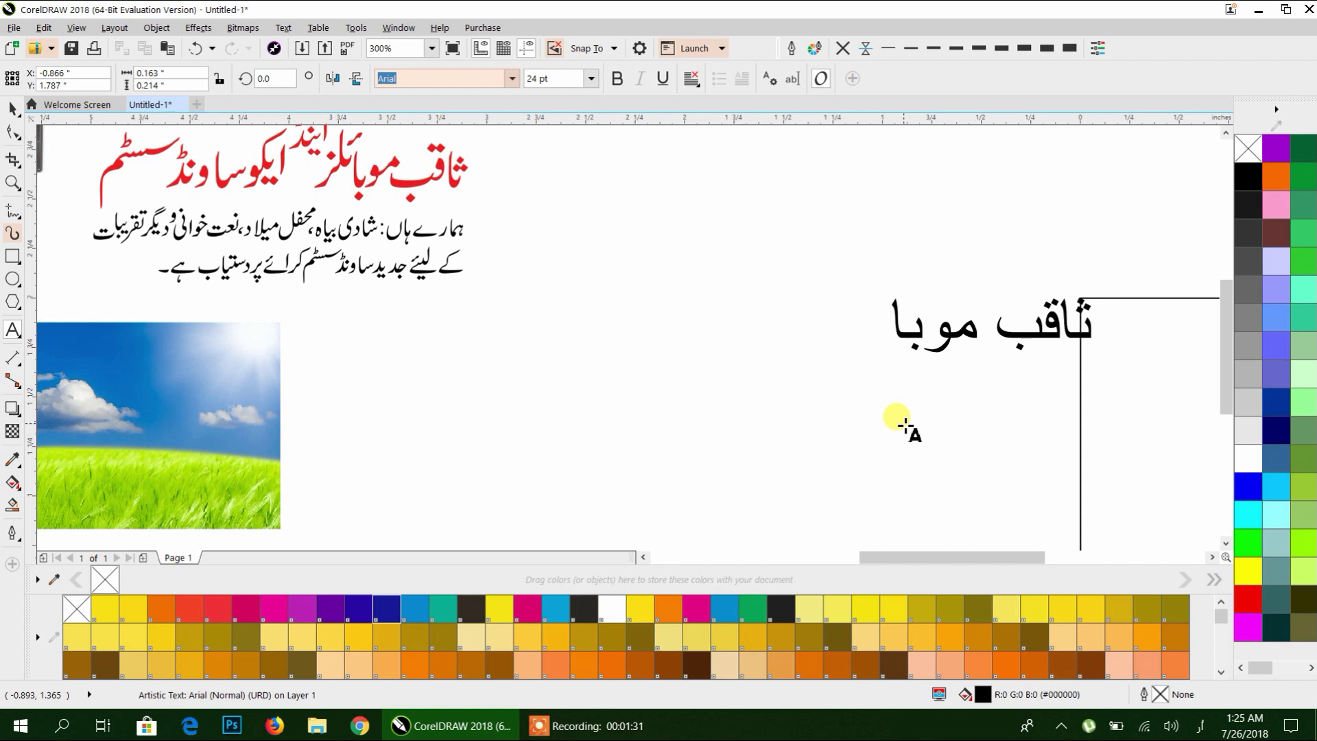
{"action": "type", "text": "ئلز"}
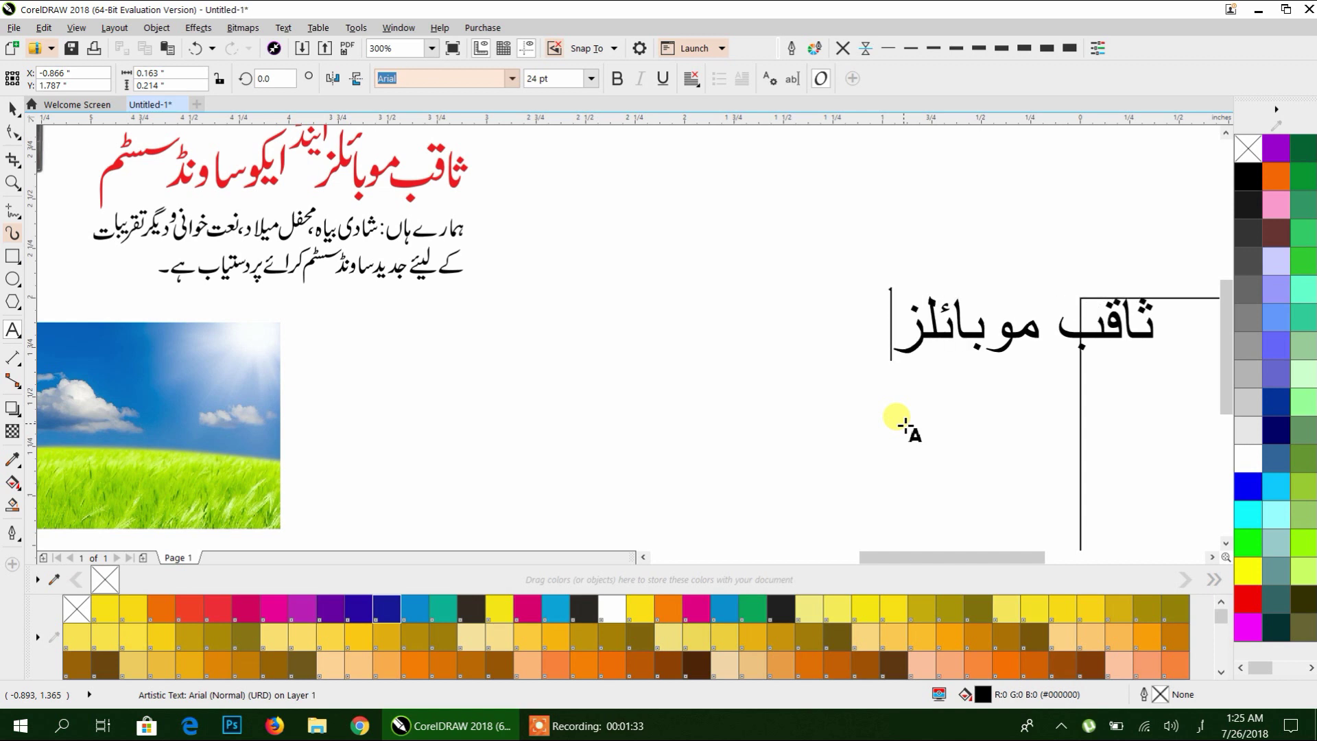
{"action": "type", "text": " اینڈ ای"}
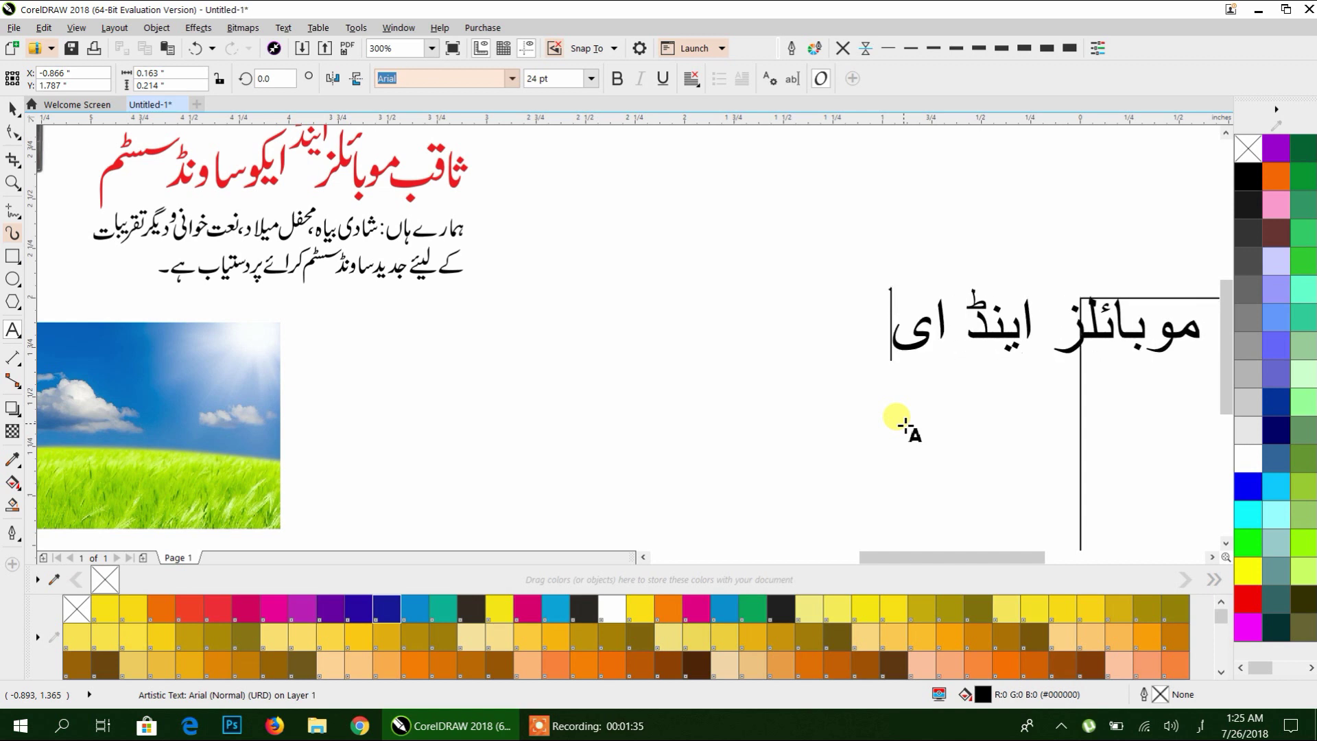
{"action": "type", "text": "کو سا"}
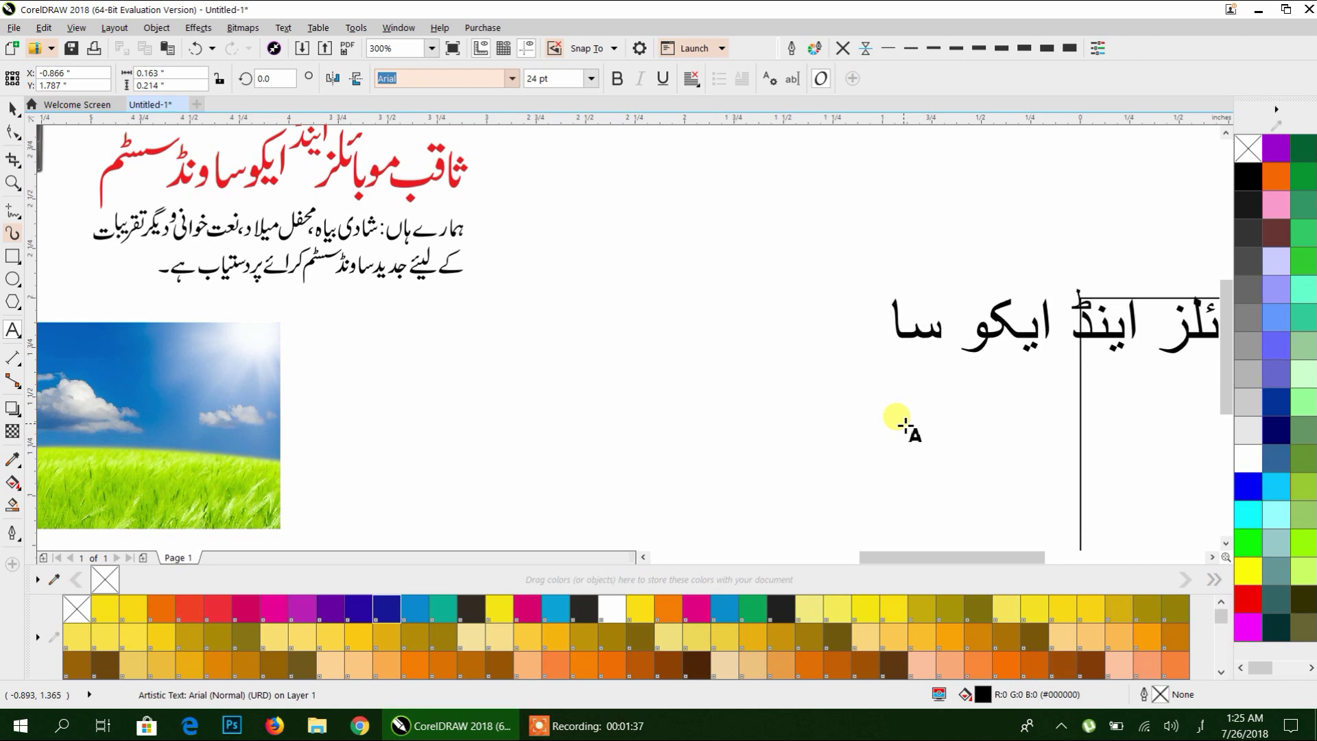
{"action": "type", "text": "ونڈ"}
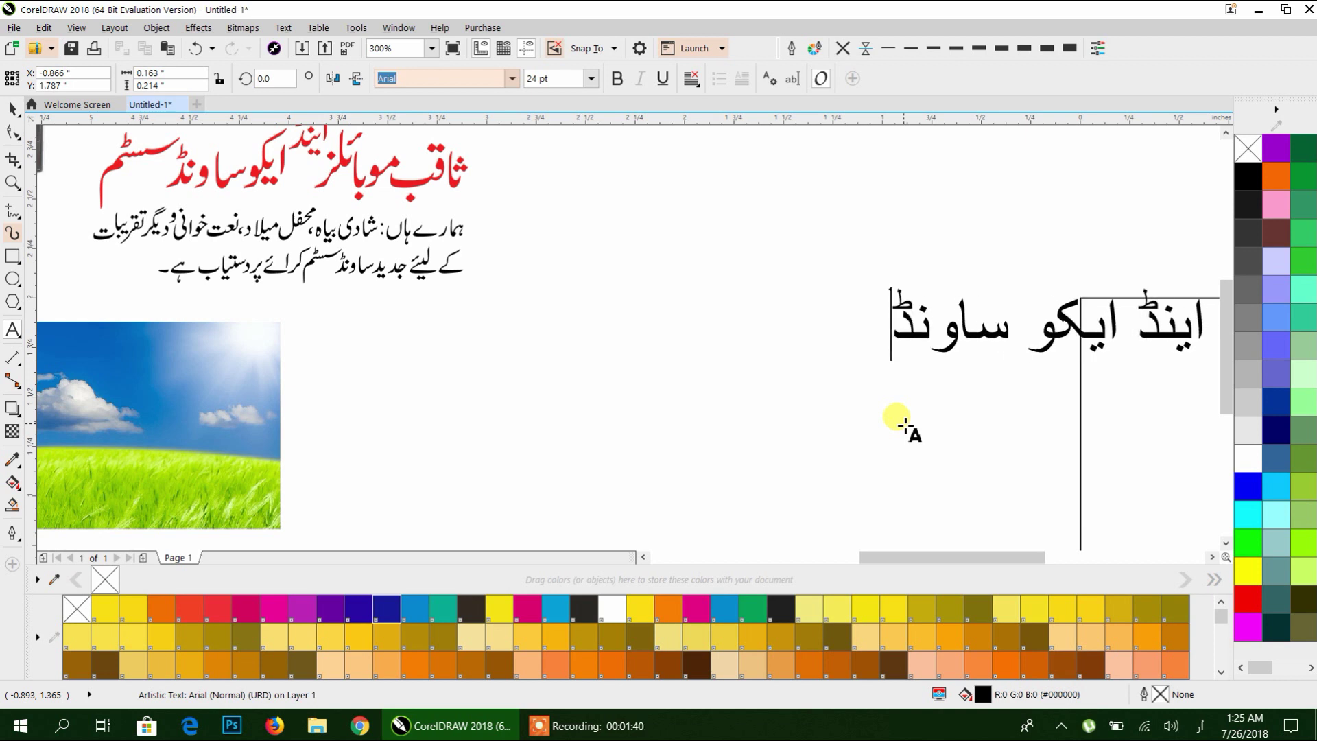
{"action": "type", "text": " سسٹم"}
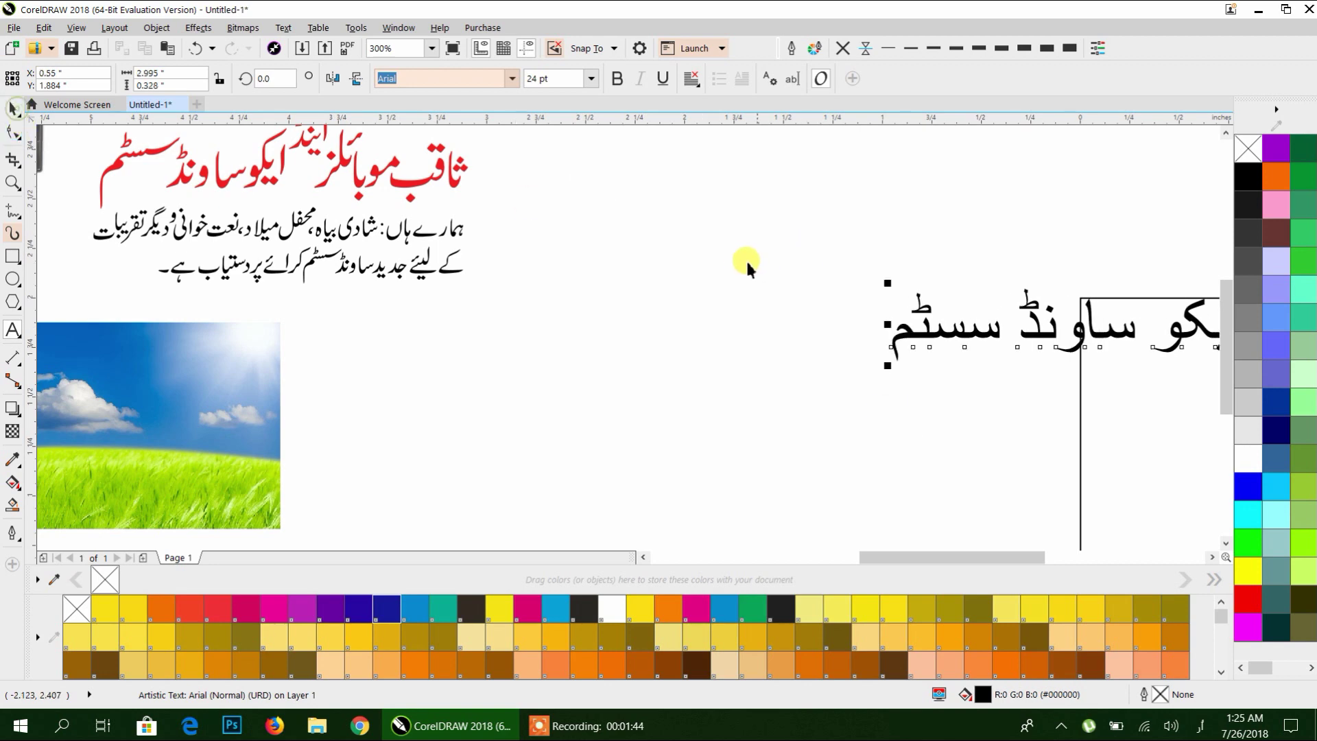
Move the new Urdu heading above the card rectangle.
{"action": "scroll", "coordinate": [433, 259], "scroll_direction": "right", "scroll_amount": 5}
{"action": "left_click_drag", "start_coordinate": [617, 305], "coordinate": [621, 221]}
{"action": "scroll", "coordinate": [431, 218], "scroll_direction": "down", "scroll_amount": 3}
{"action": "scroll", "coordinate": [435, 206], "scroll_direction": "up", "scroll_amount": 4}
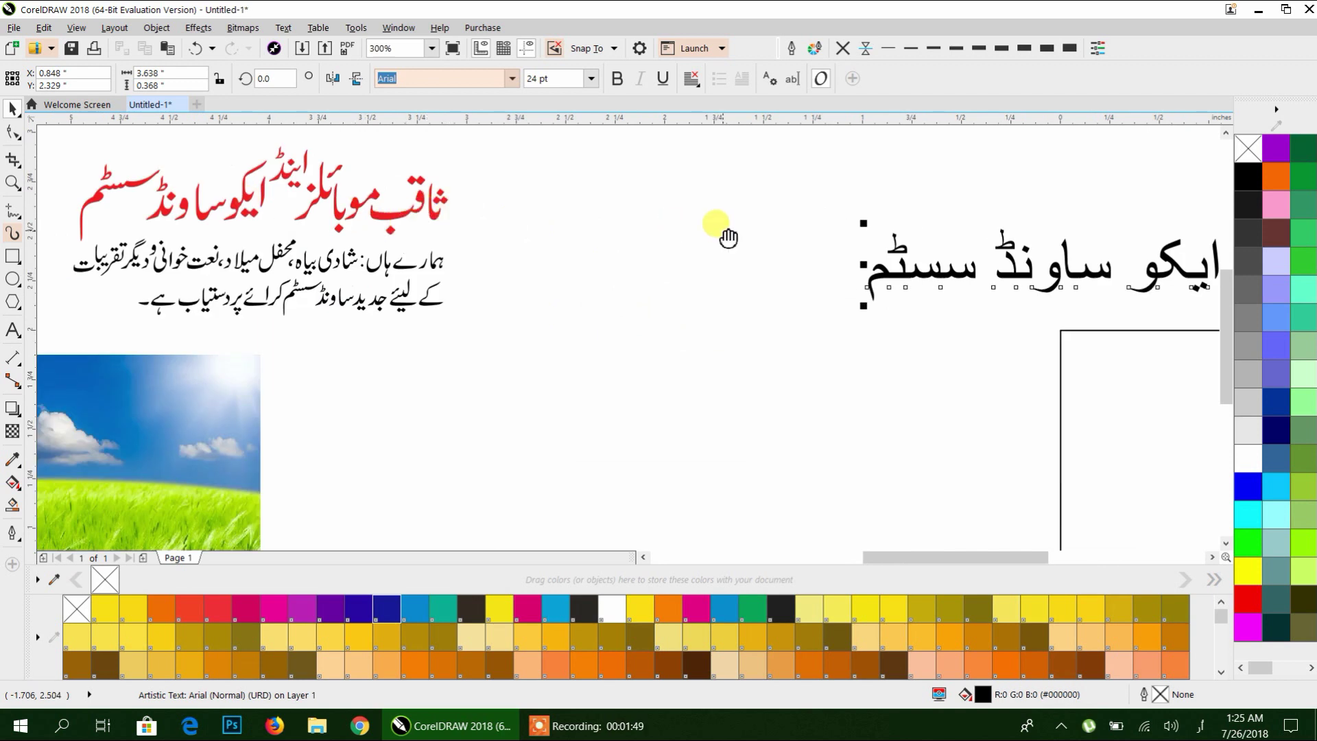
{"action": "left_click_drag", "start_coordinate": [727, 237], "coordinate": [426, 294]}
Change the Urdu heading's font to Alvi Nastaleeq by entering alvi in the font box.
{"action": "left_click", "coordinate": [513, 79]}
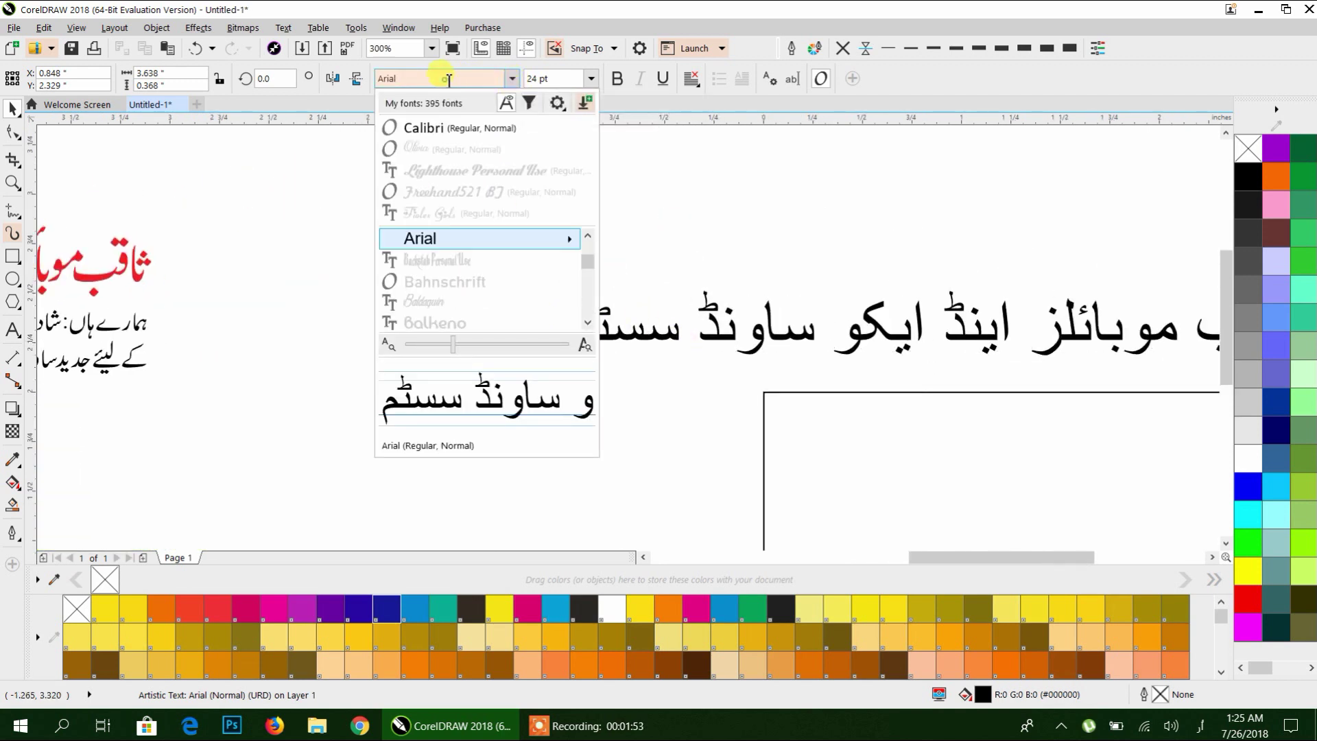
{"action": "left_click", "coordinate": [1201, 725]}
{"action": "left_click", "coordinate": [1147, 620]}
{"action": "left_click", "coordinate": [1201, 725]}
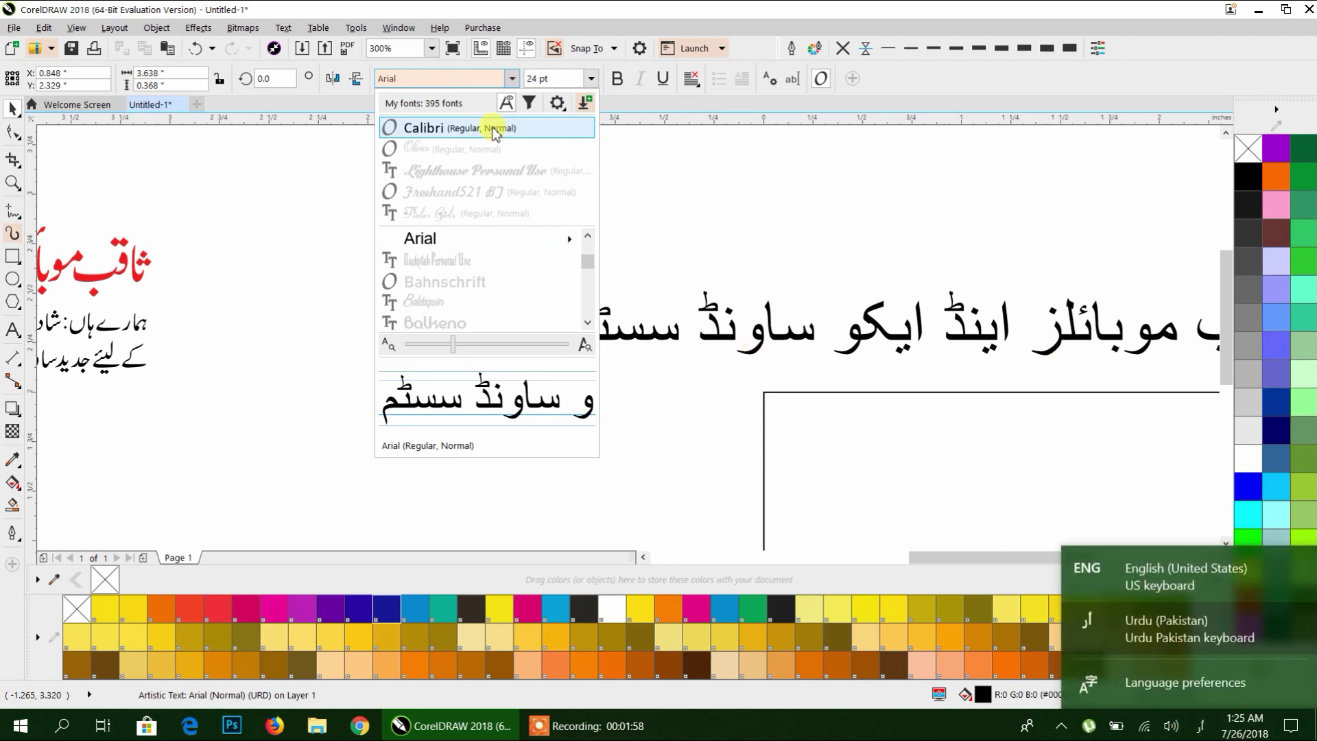
{"action": "left_click", "coordinate": [1159, 576]}
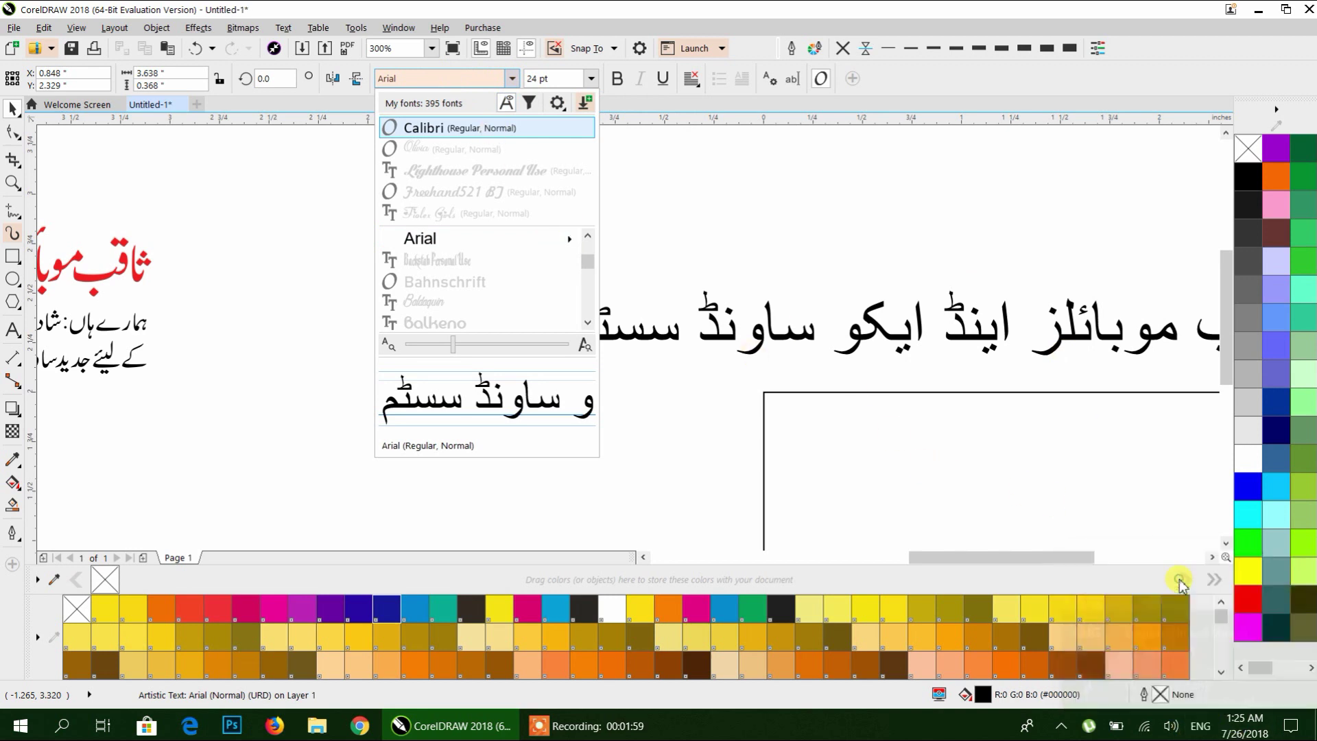
{"action": "left_click", "coordinate": [421, 80]}
{"action": "type", "text": "alvi"}
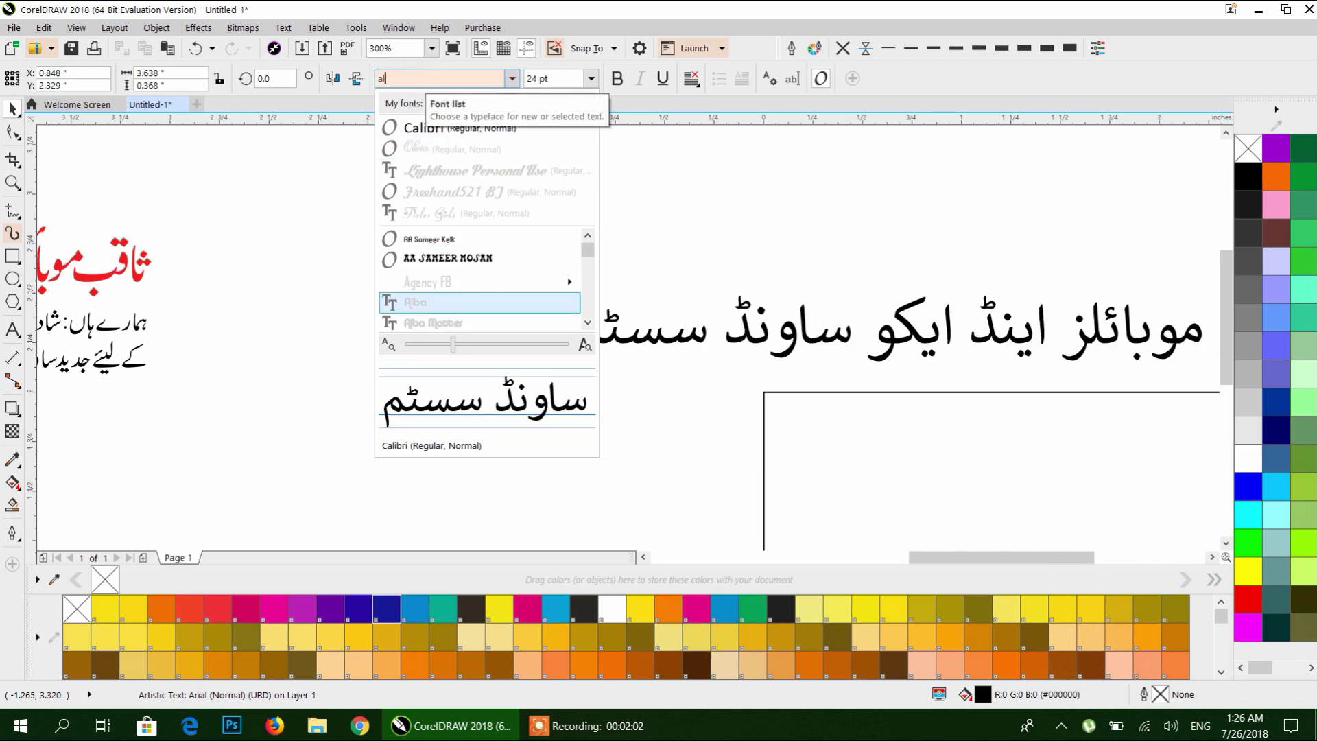
{"action": "key", "text": "Return"}
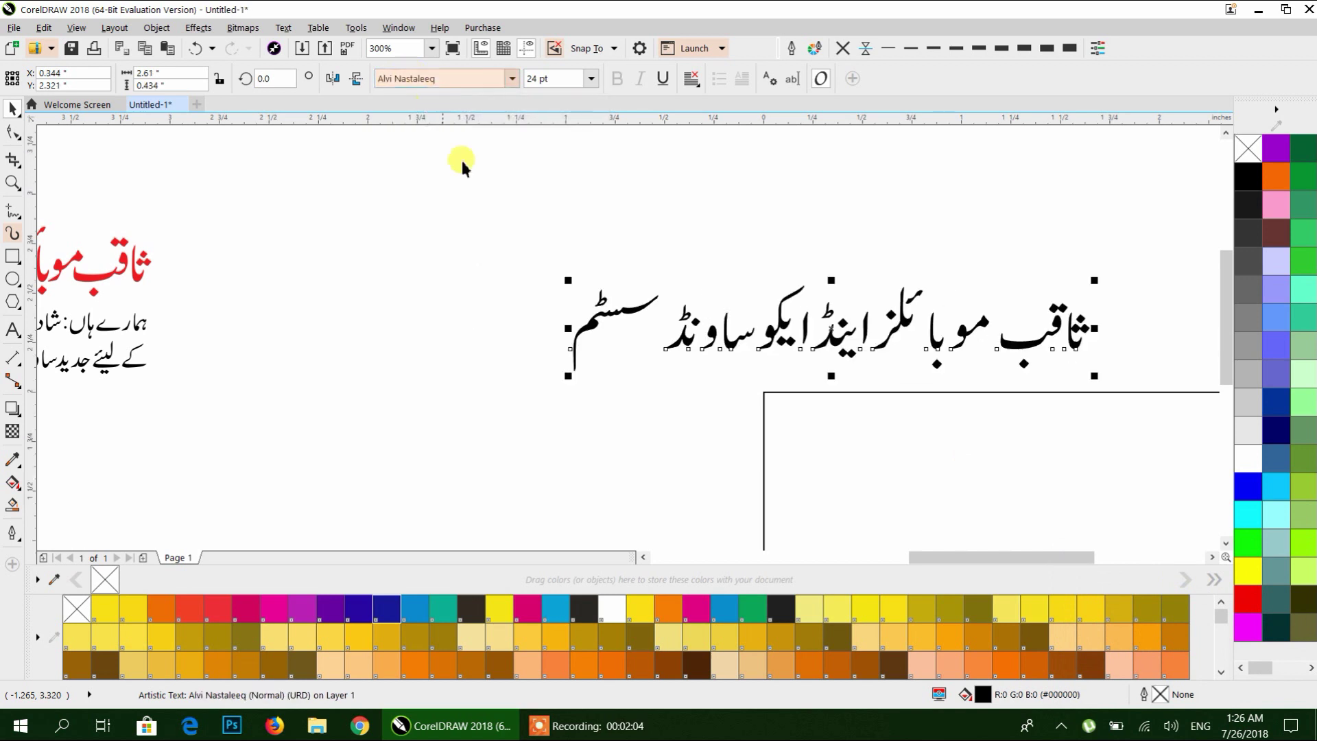
Convert the Urdu heading text to curves with Ctrl+Q.
{"action": "scroll", "coordinate": [808, 265], "scroll_direction": "down", "scroll_amount": 1}
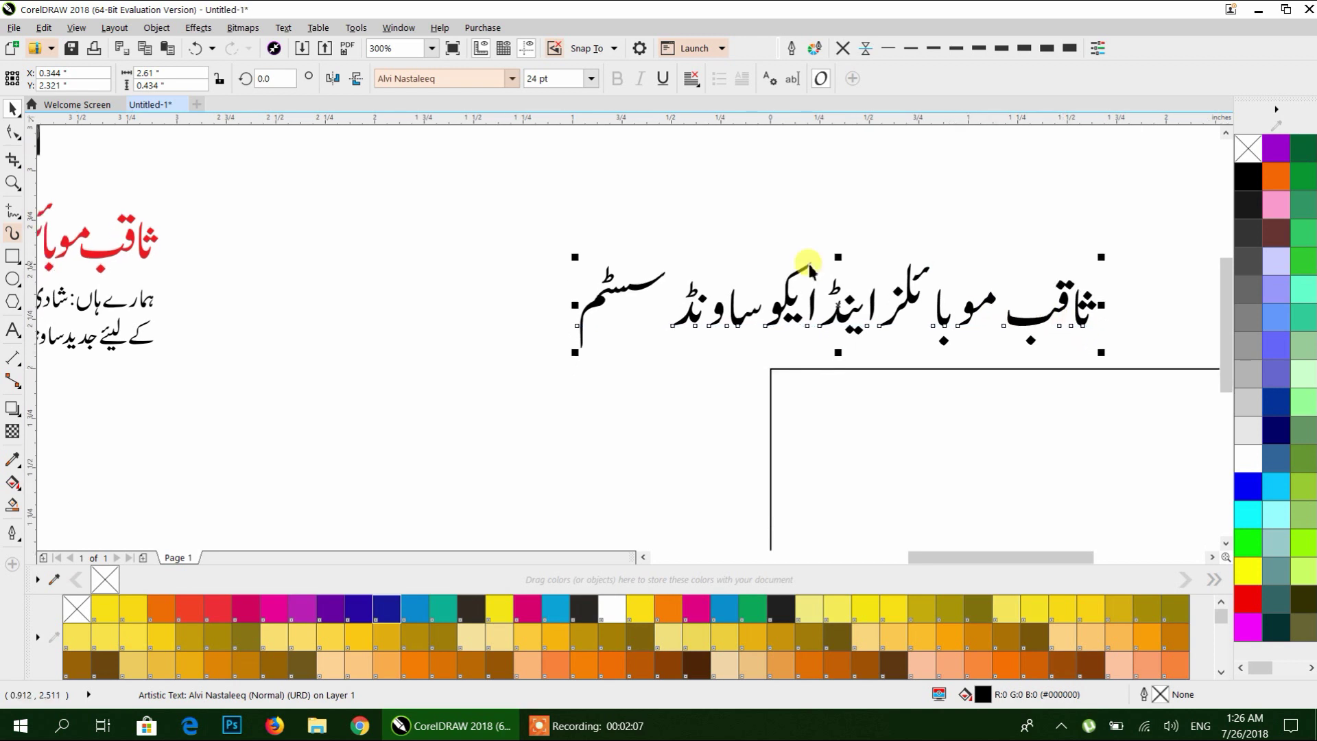
{"action": "left_click", "coordinate": [638, 265]}
{"action": "left_click", "coordinate": [1010, 324]}
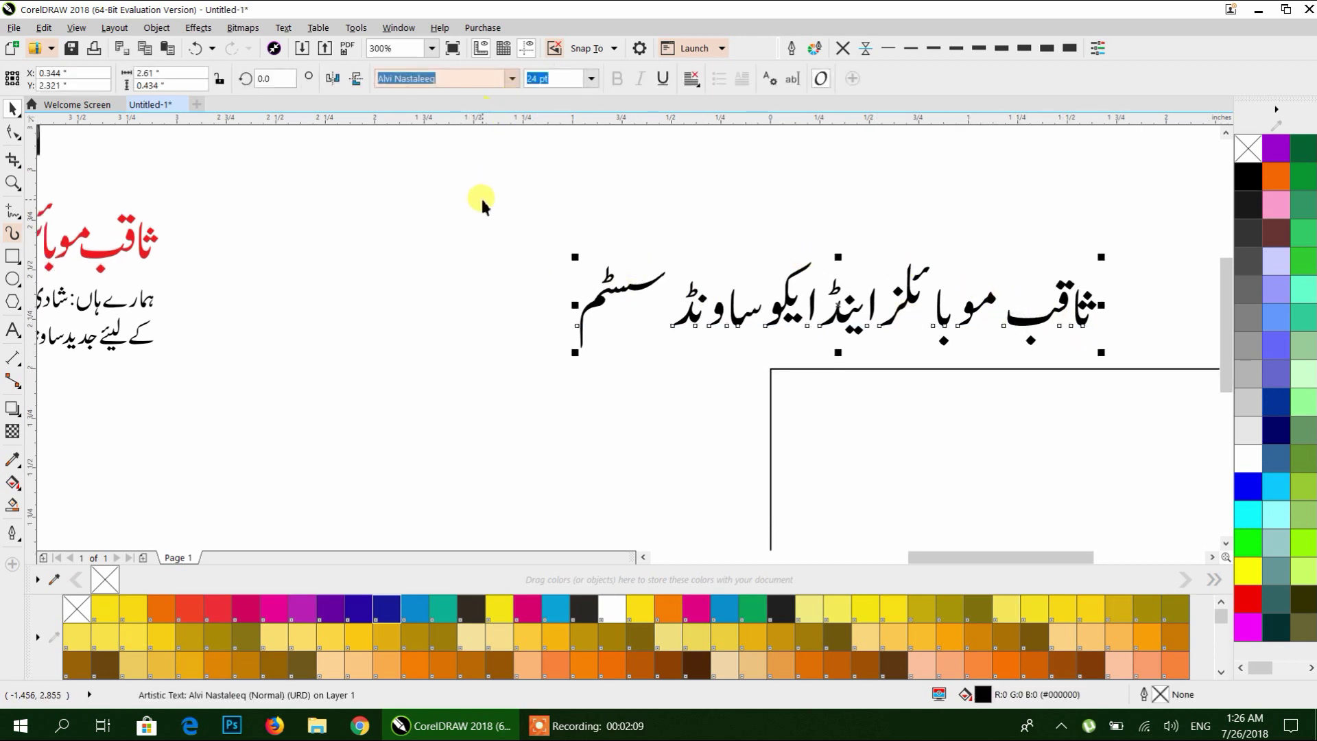
{"action": "key", "text": "ctrl+q"}
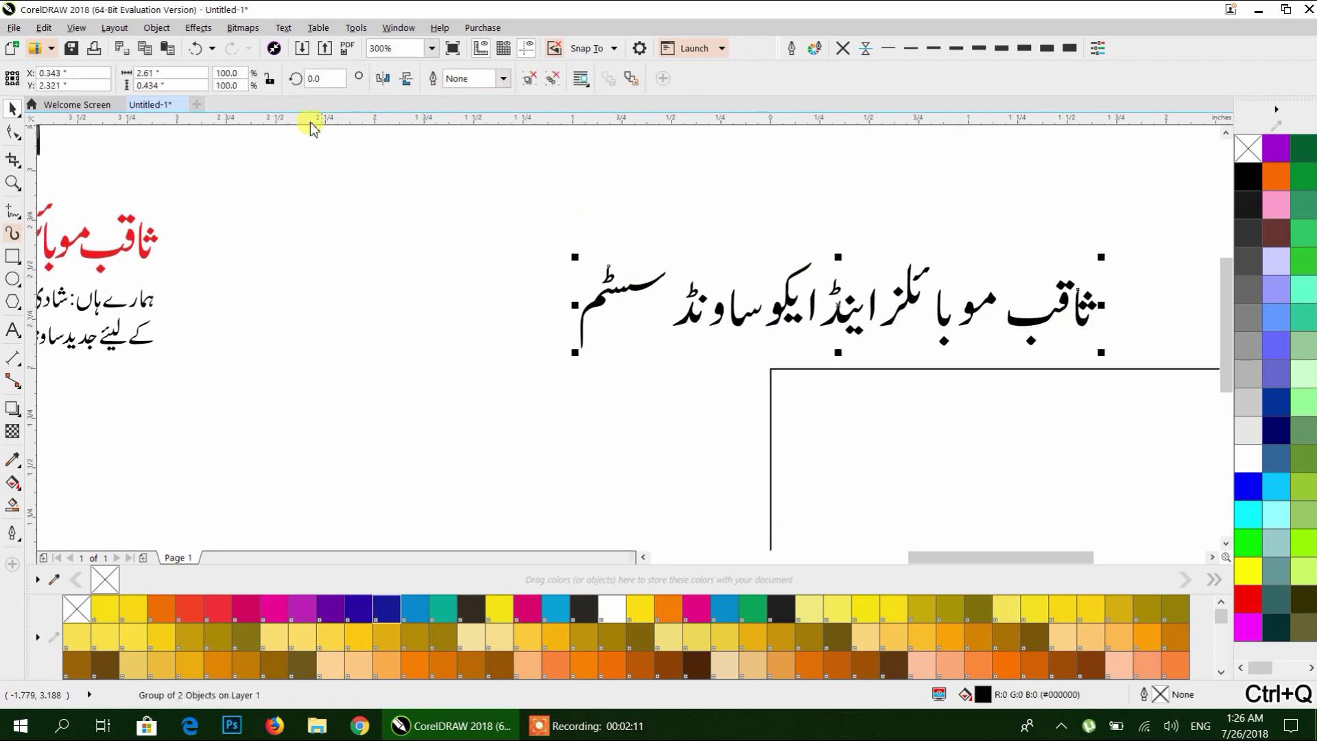
{"action": "left_click", "coordinate": [544, 203]}
Ungroup the heading curves and break them apart into separate letter pieces.
{"action": "left_click", "coordinate": [632, 288]}
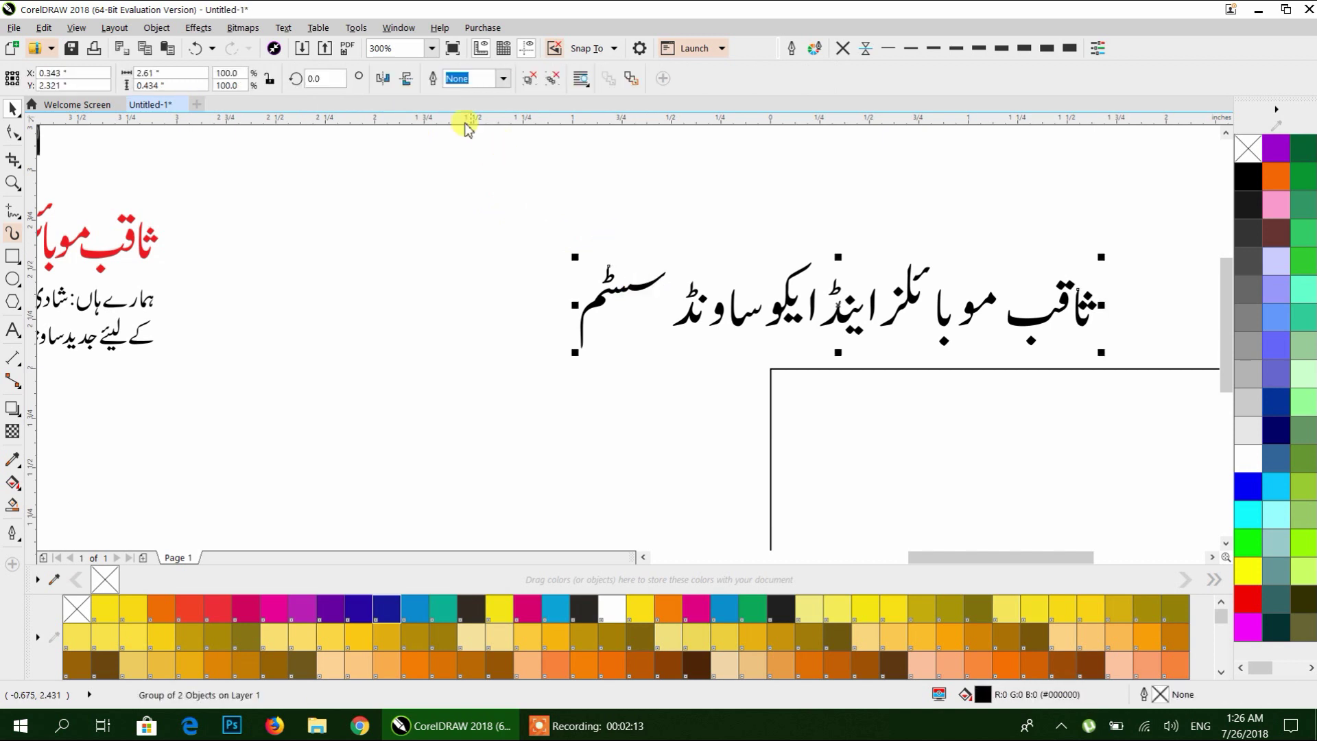
{"action": "left_click", "coordinate": [531, 80]}
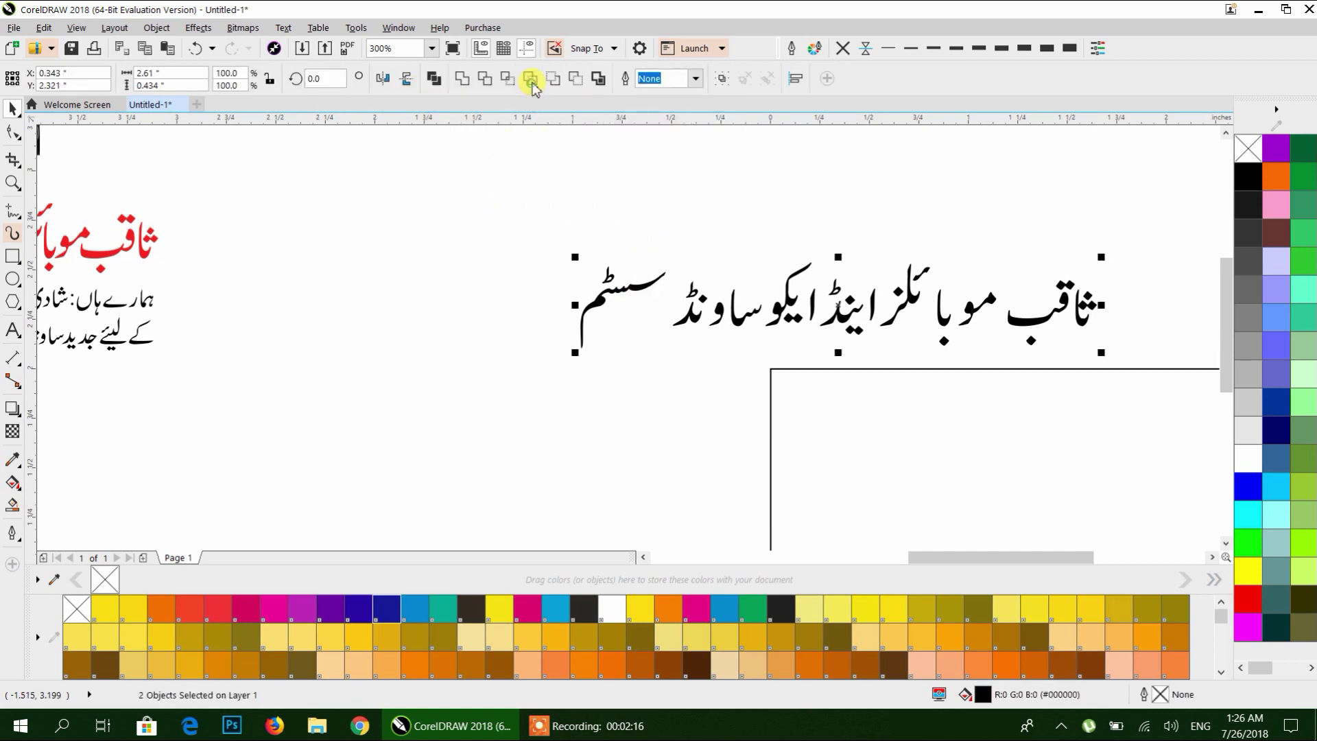
{"action": "left_click", "coordinate": [652, 284]}
{"action": "left_click", "coordinate": [652, 283]}
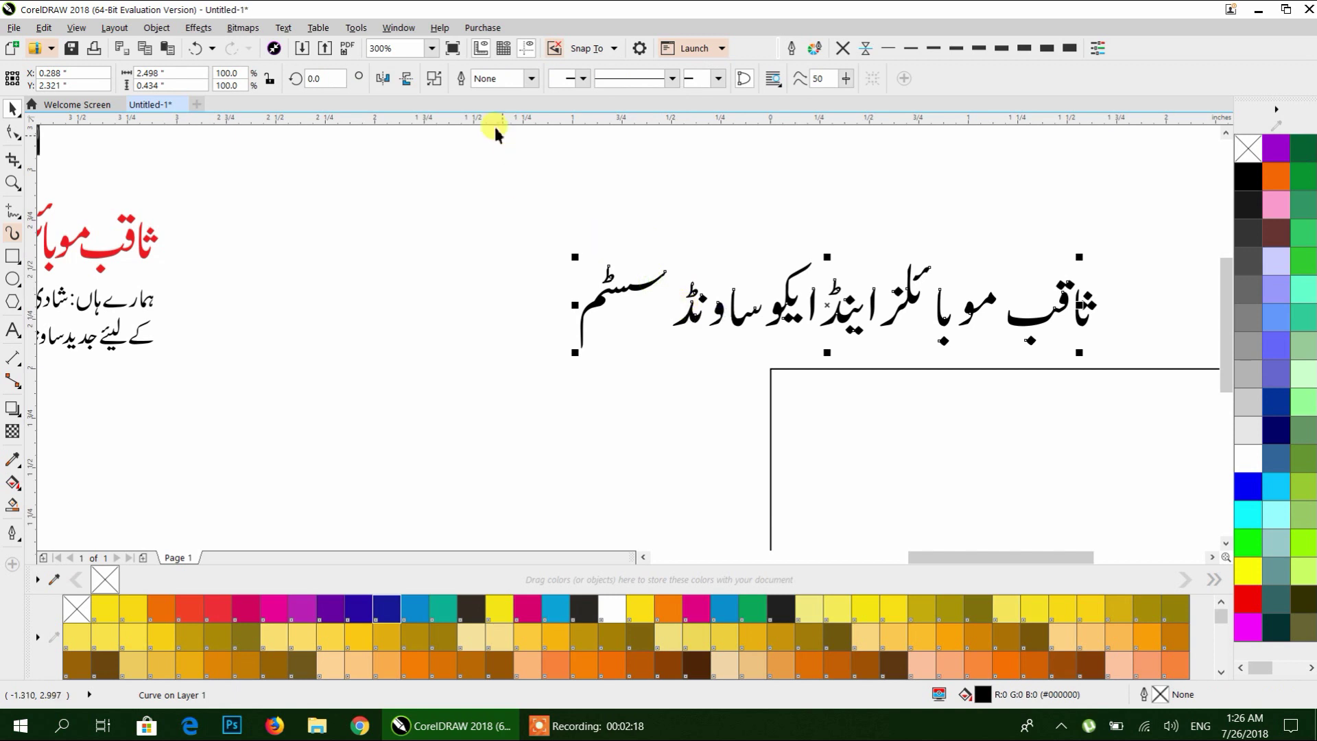
{"action": "left_click", "coordinate": [434, 78]}
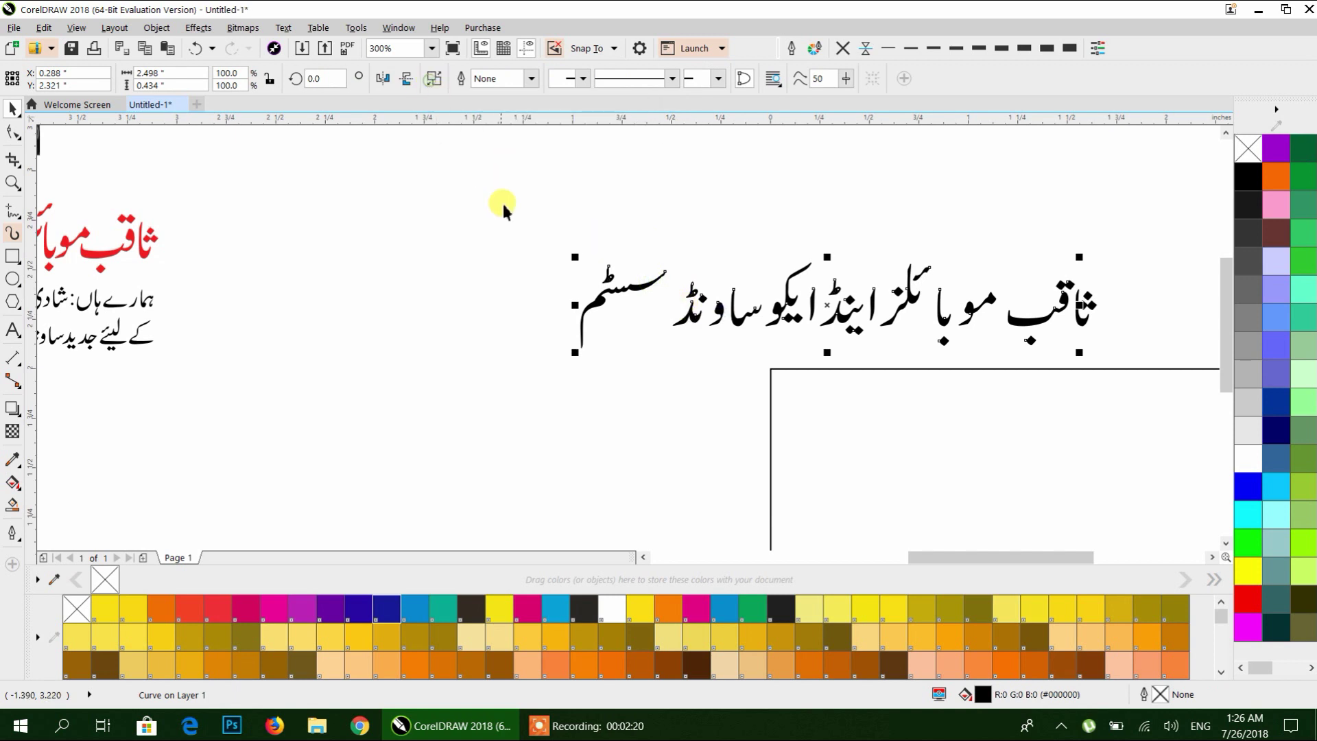
{"action": "left_click_drag", "start_coordinate": [502, 206], "coordinate": [397, 205]}
{"action": "left_click_drag", "start_coordinate": [584, 213], "coordinate": [420, 199]}
{"action": "left_click", "coordinate": [693, 258]}
{"action": "scroll", "coordinate": [794, 302], "scroll_direction": "up", "scroll_amount": 2}
{"action": "scroll", "coordinate": [638, 284], "scroll_direction": "up", "scroll_amount": 1}
{"action": "scroll", "coordinate": [638, 284], "scroll_direction": "down", "scroll_amount": 2}
{"action": "left_click_drag", "start_coordinate": [641, 279], "coordinate": [559, 294]}
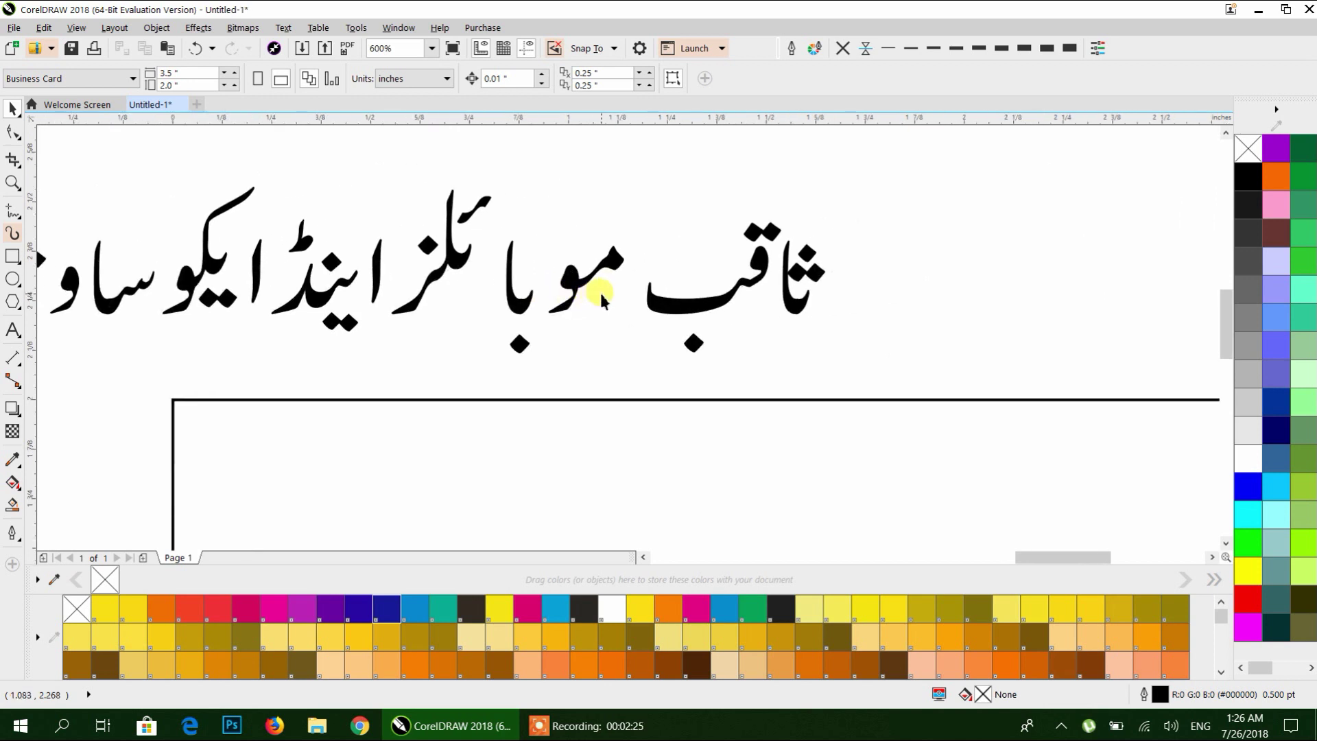
{"action": "left_click_drag", "start_coordinate": [323, 197], "coordinate": [518, 210]}
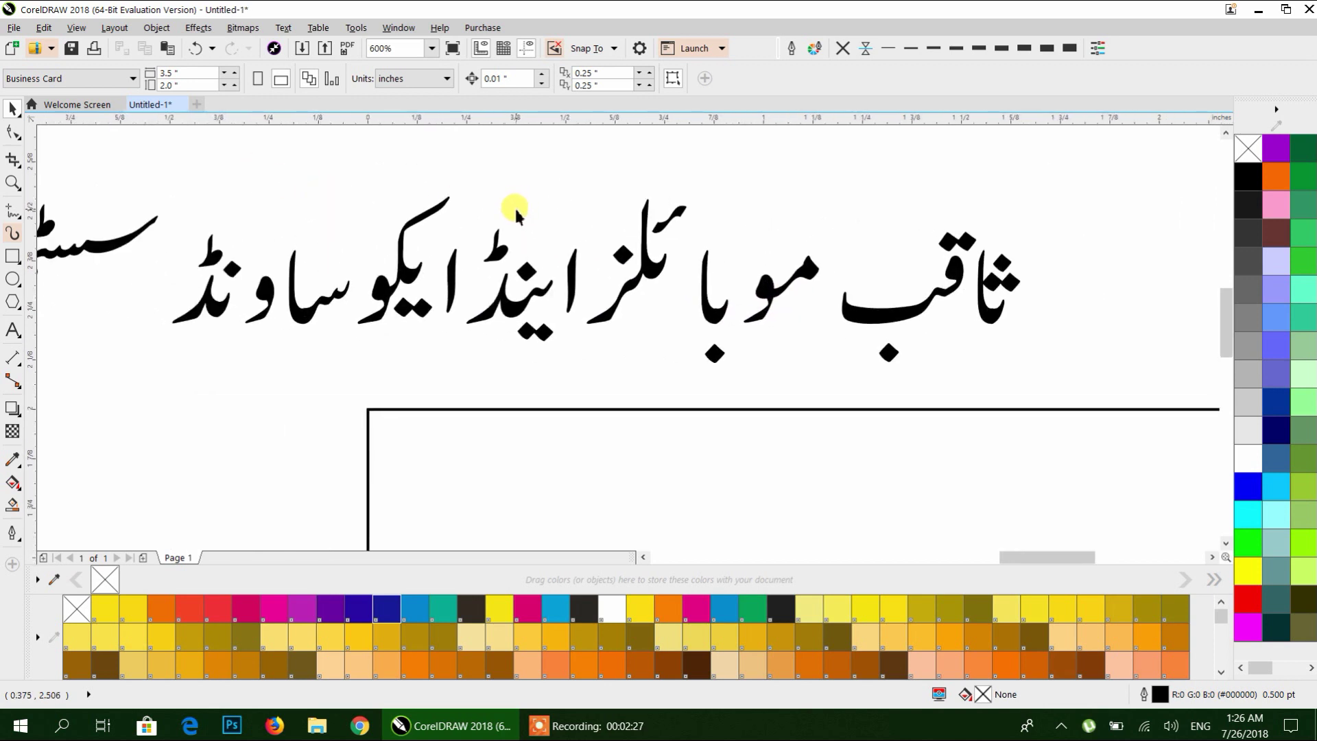
Turn on Wireframe view and zoom in on the Urdu lettering.
{"action": "left_click", "coordinate": [105, 31]}
{"action": "mouse_move", "coordinate": [157, 28]}
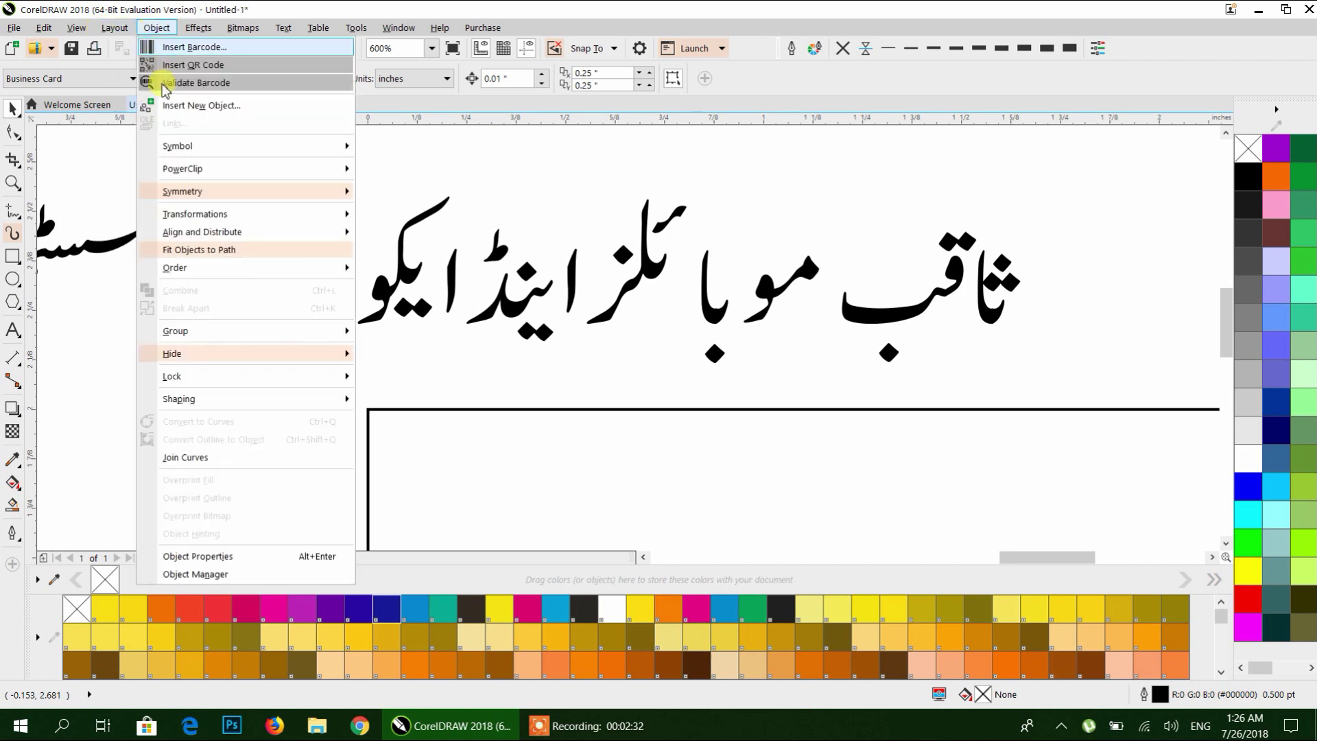
{"action": "mouse_move", "coordinate": [76, 29]}
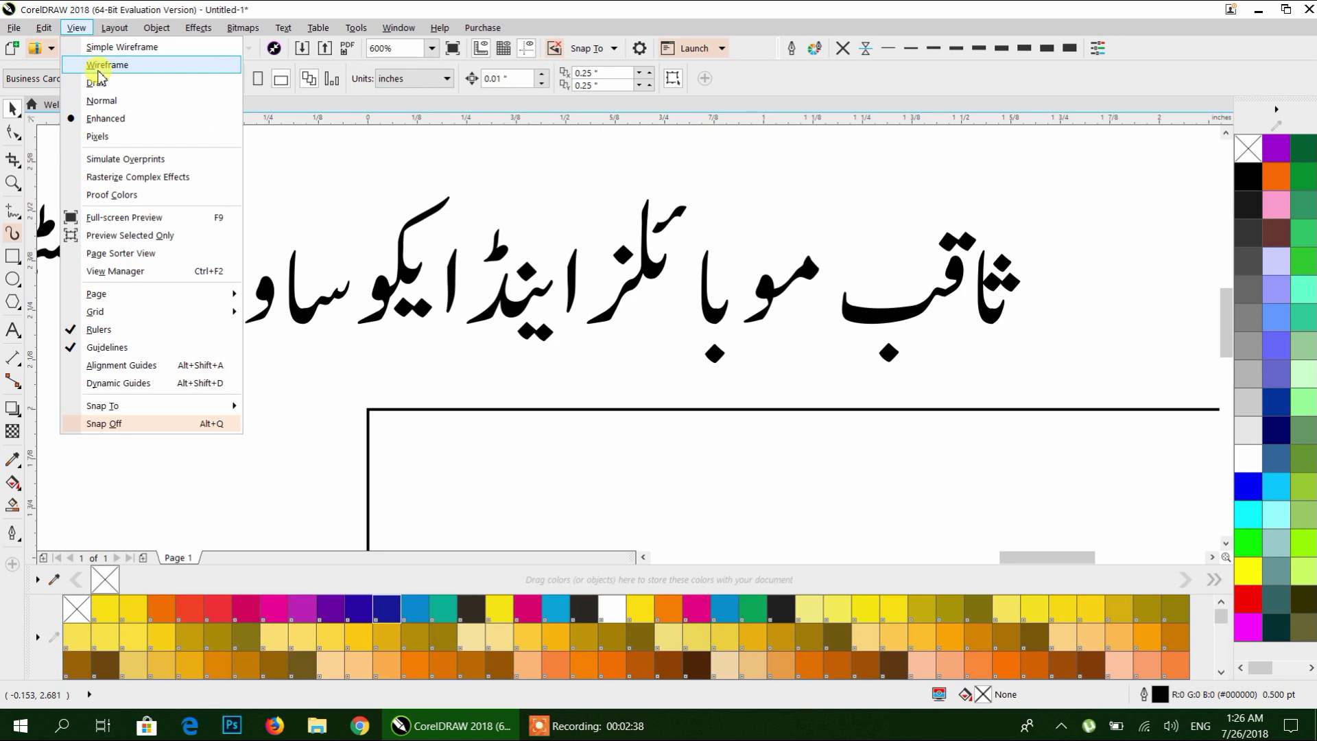
{"action": "left_click", "coordinate": [100, 68]}
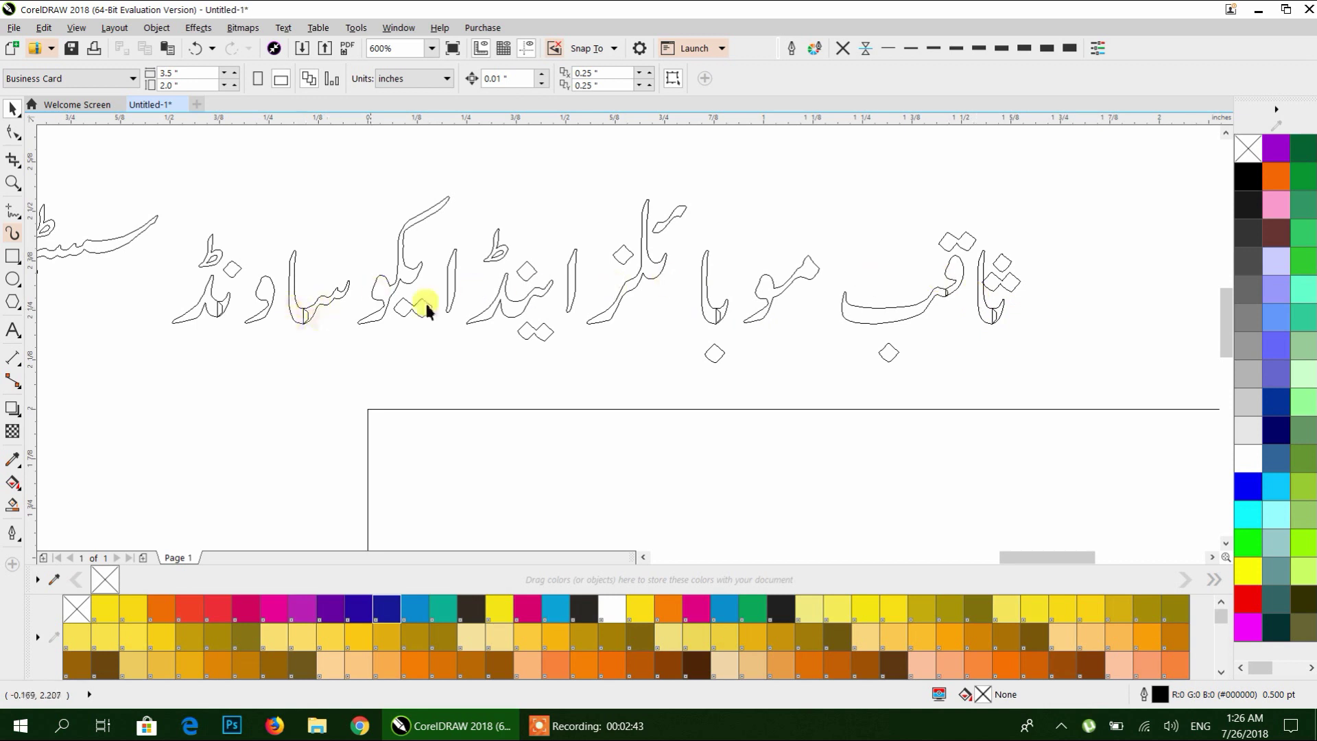
{"action": "scroll", "coordinate": [766, 350], "scroll_direction": "up", "scroll_amount": 4}
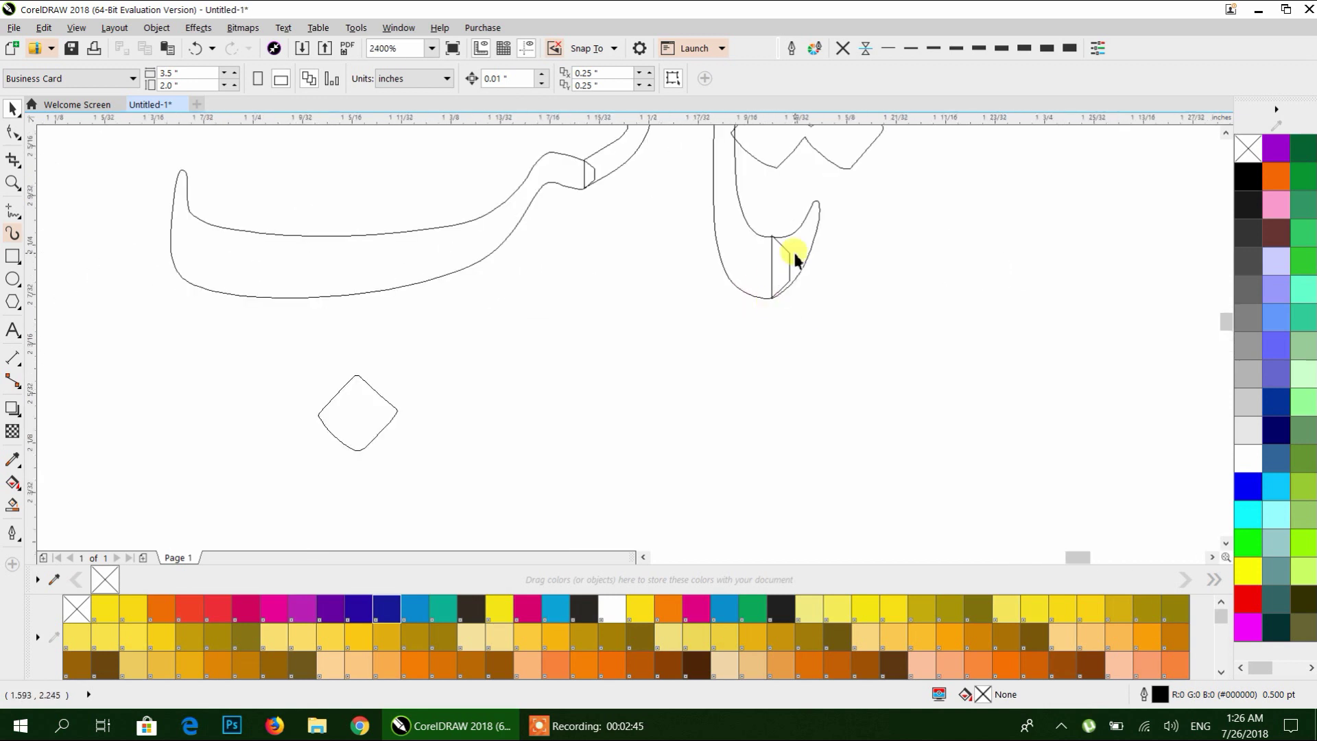
Break apart the rightmost letter and shift its two-dot piece slightly right.
{"action": "left_click", "coordinate": [768, 392]}
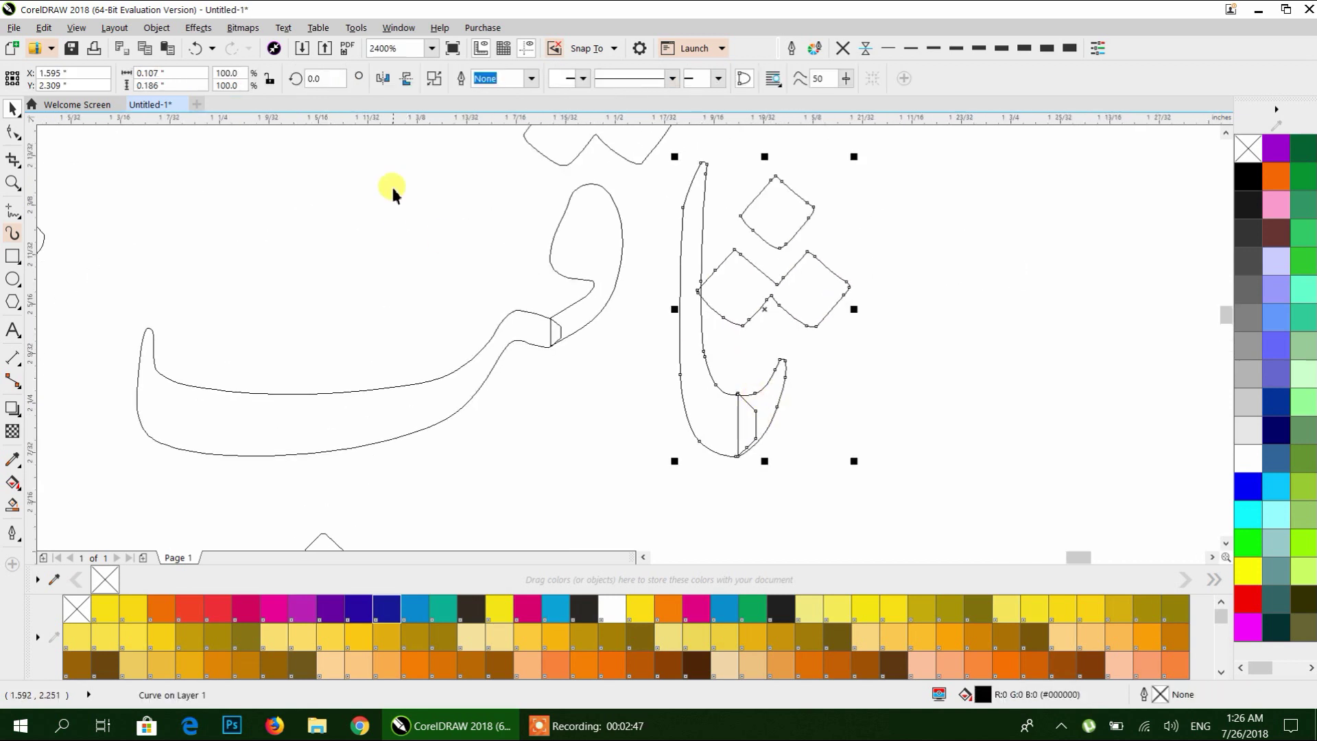
{"action": "left_click", "coordinate": [432, 79]}
{"action": "left_click_drag", "start_coordinate": [773, 286], "coordinate": [803, 232]}
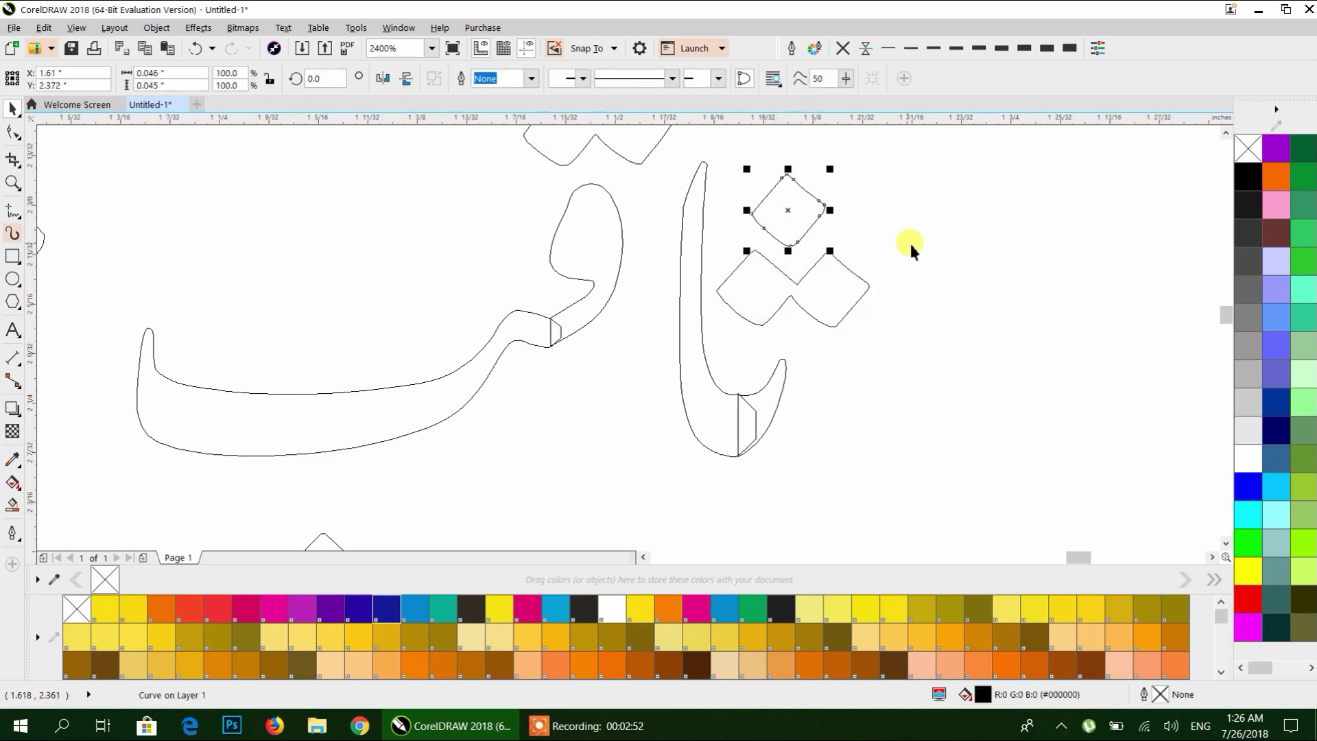
{"action": "left_click", "coordinate": [911, 247]}
Weld the hook-shaped piece to its neighbour and the loop to its tail.
{"action": "left_click", "coordinate": [779, 386]}
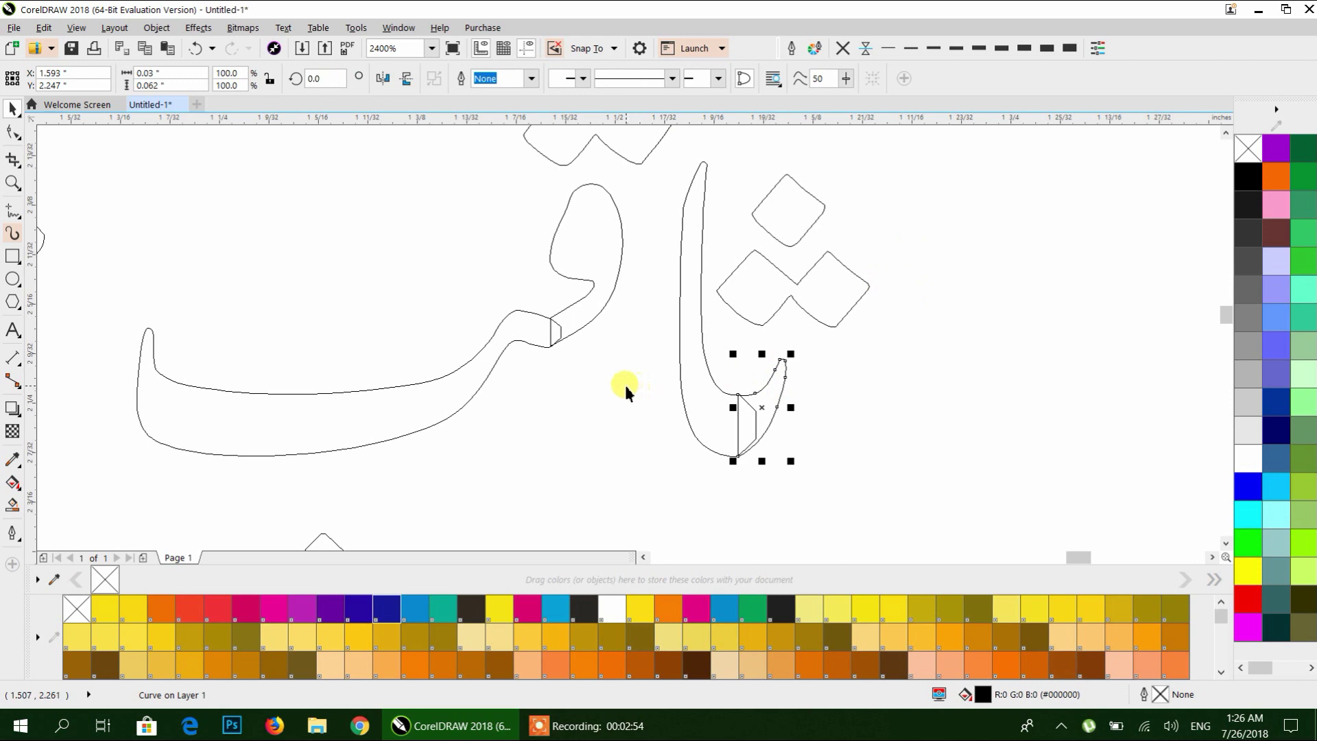
{"action": "left_click", "coordinate": [699, 403], "text": "shift"}
{"action": "left_click", "coordinate": [455, 80]}
{"action": "left_click", "coordinate": [581, 321]}
{"action": "left_click", "coordinate": [513, 343], "text": "shift"}
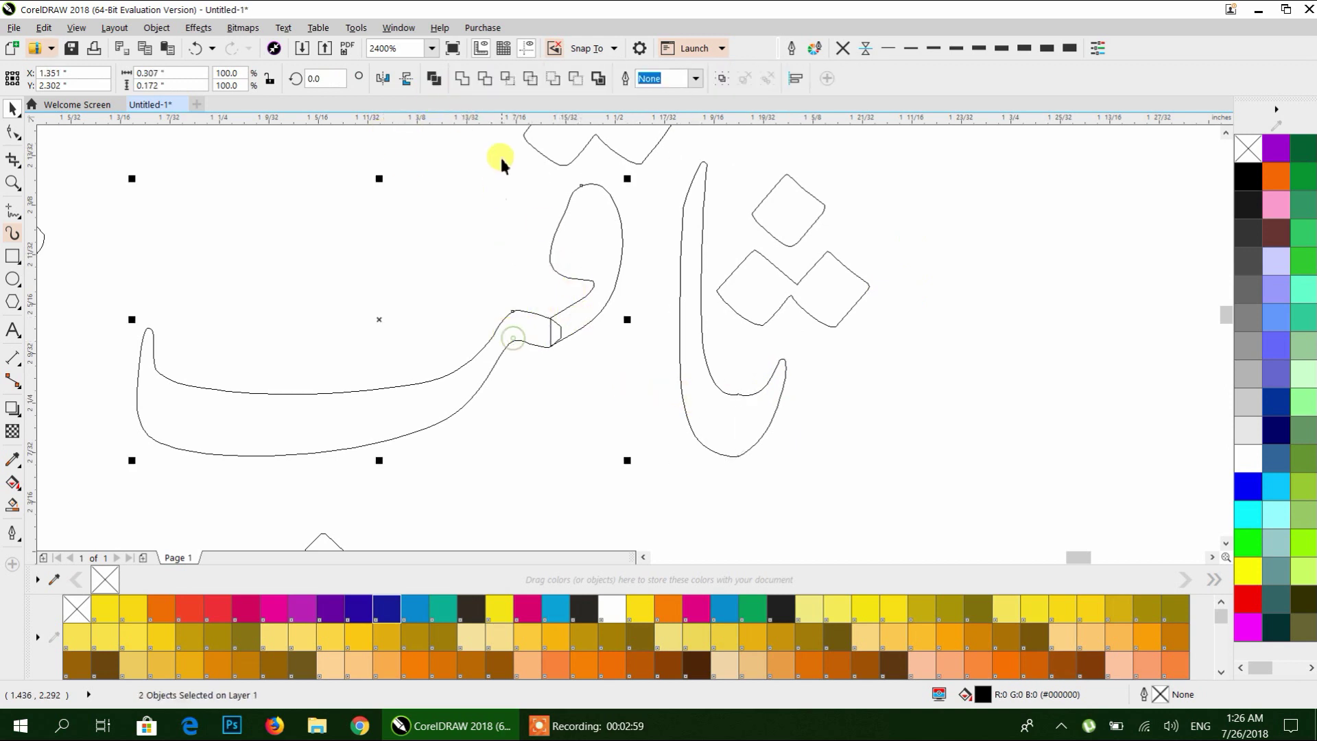
{"action": "left_click", "coordinate": [454, 80]}
{"action": "scroll", "coordinate": [556, 284], "scroll_direction": "down", "scroll_amount": 1}
{"action": "scroll", "coordinate": [681, 303], "scroll_direction": "down", "scroll_amount": 1}
{"action": "scroll", "coordinate": [568, 314], "scroll_direction": "up", "scroll_amount": 2}
Weld the neighbouring stroke and another pair of adjacent letter curves into single shapes.
{"action": "left_click", "coordinate": [398, 295], "text": "shift"}
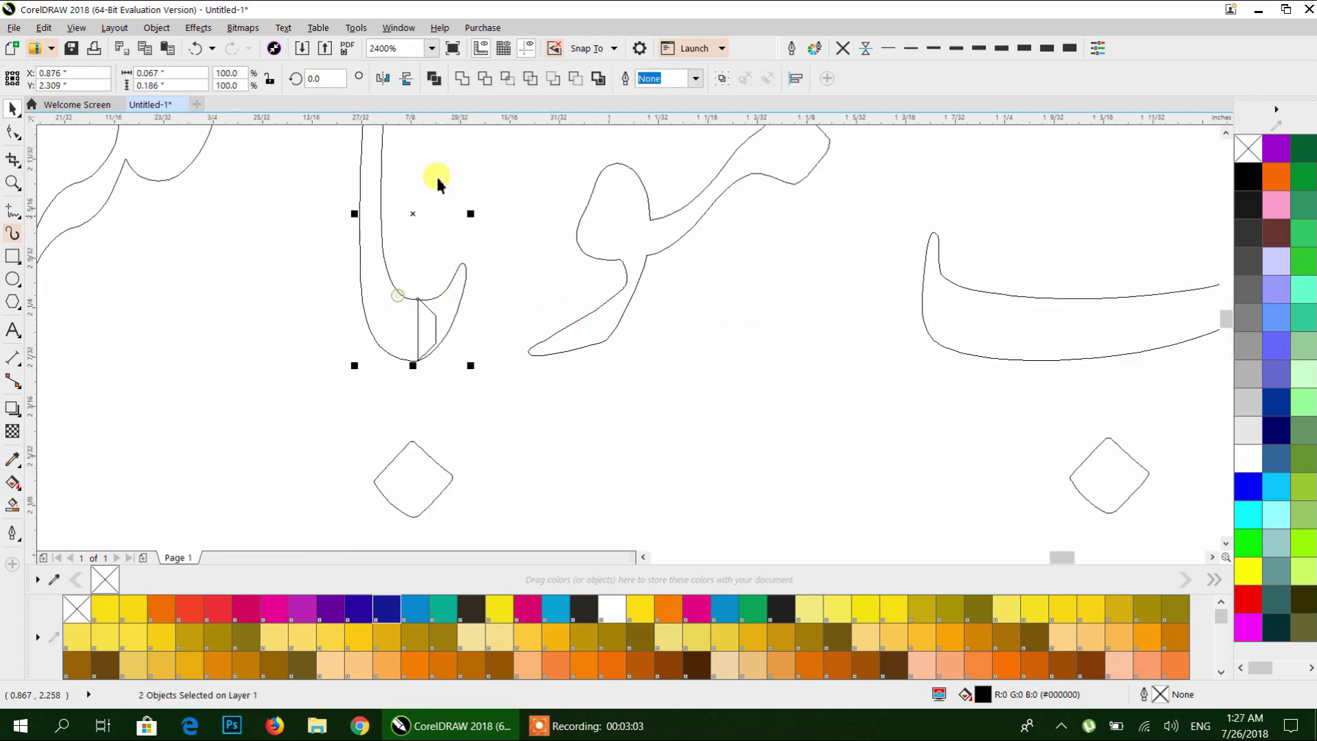
{"action": "left_click", "coordinate": [463, 79]}
{"action": "left_click", "coordinate": [515, 206]}
{"action": "scroll", "coordinate": [515, 240], "scroll_direction": "down", "scroll_amount": 3}
{"action": "scroll", "coordinate": [666, 305], "scroll_direction": "up", "scroll_amount": 1}
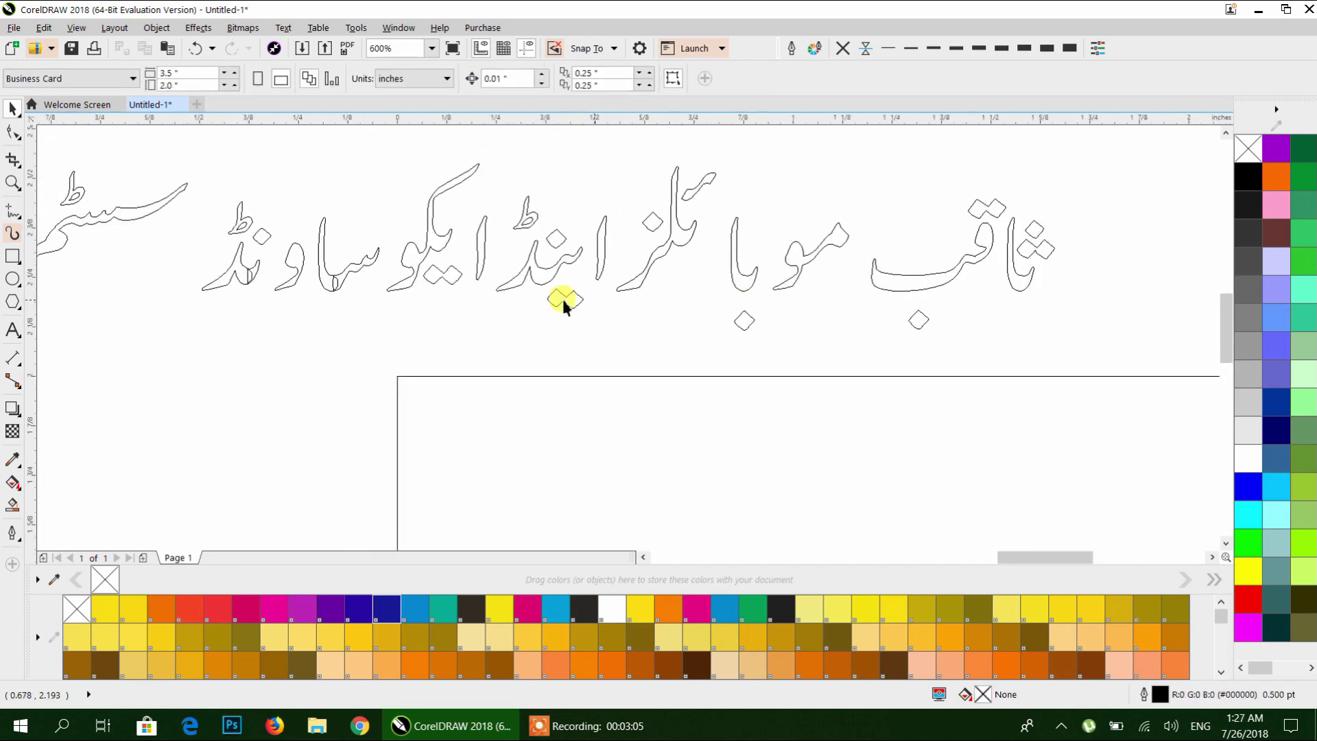
{"action": "scroll", "coordinate": [365, 281], "scroll_direction": "up", "scroll_amount": 2}
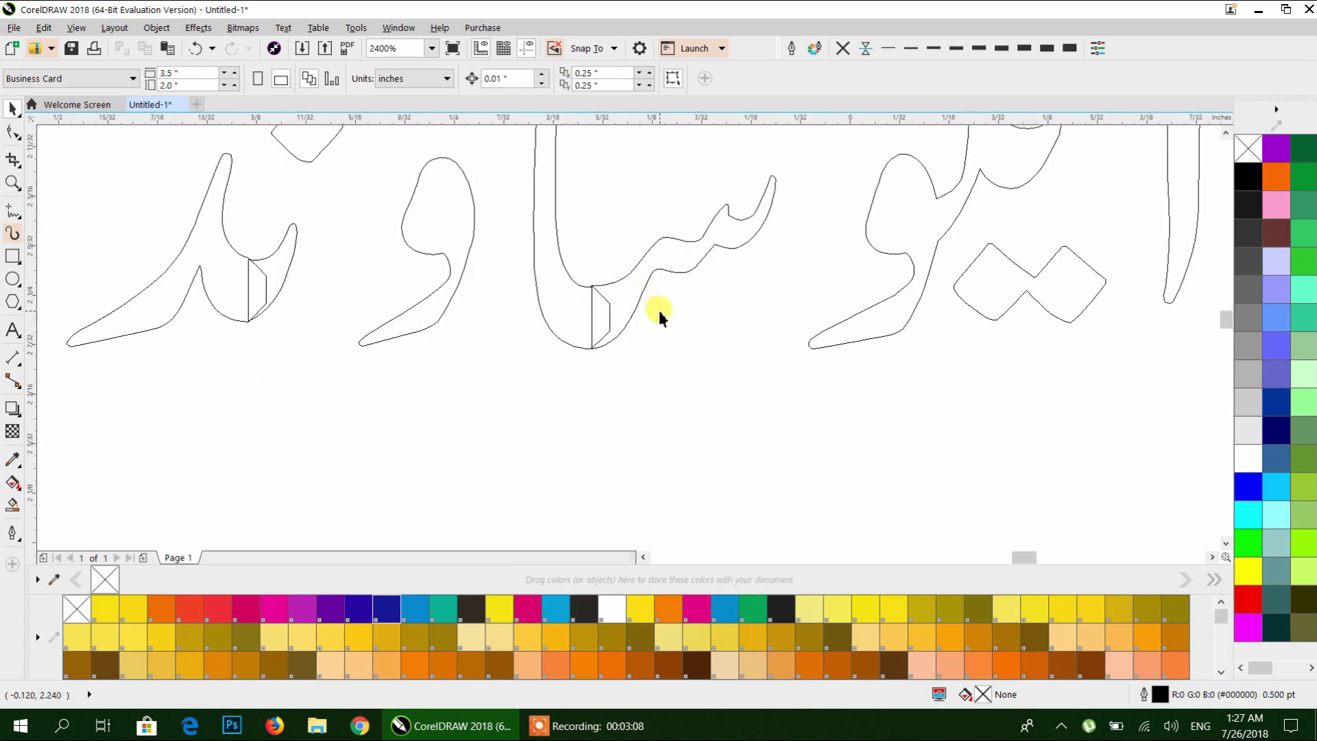
{"action": "left_click", "coordinate": [640, 287]}
{"action": "left_click", "coordinate": [574, 283], "text": "shift"}
{"action": "left_click", "coordinate": [478, 79]}
Weld the right hook and left stroke into one letter, then check the dots and alef.
{"action": "left_click_drag", "start_coordinate": [500, 220], "coordinate": [872, 343]}
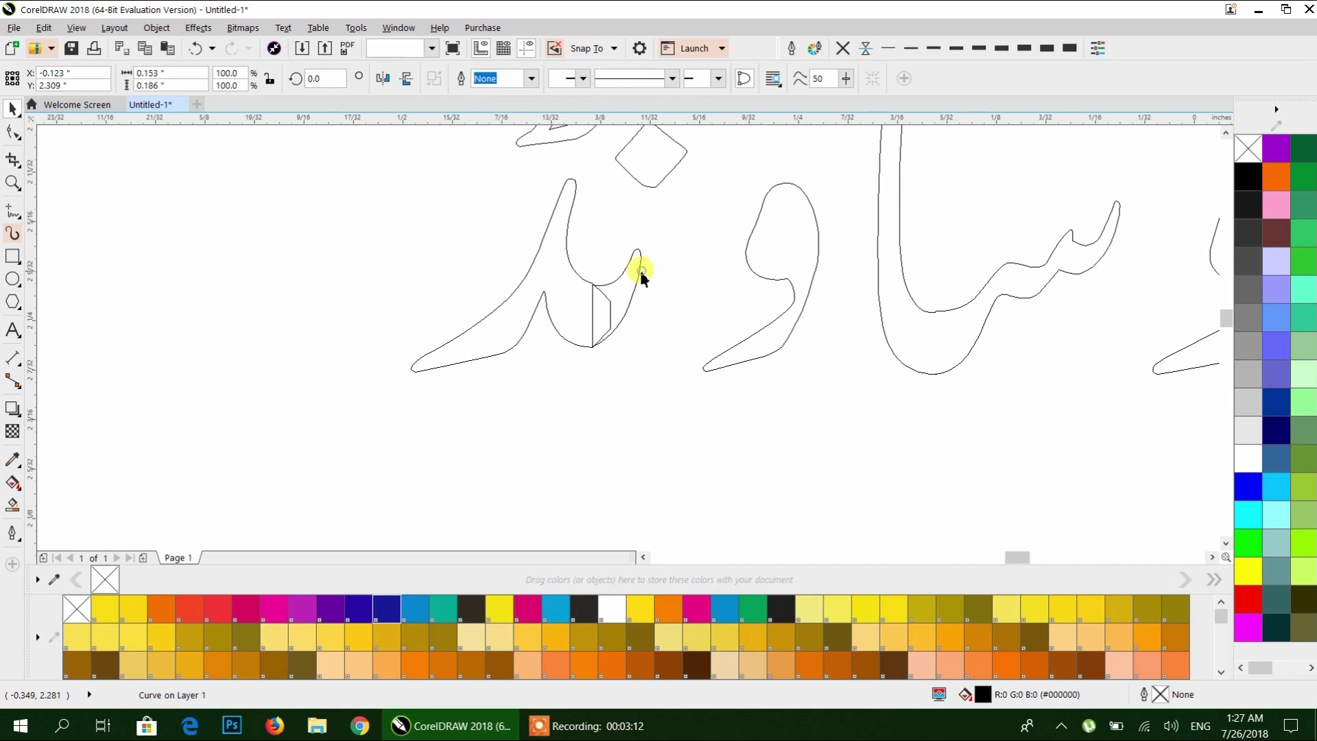
{"action": "left_click", "coordinate": [632, 270]}
{"action": "left_click", "coordinate": [538, 274], "text": "shift"}
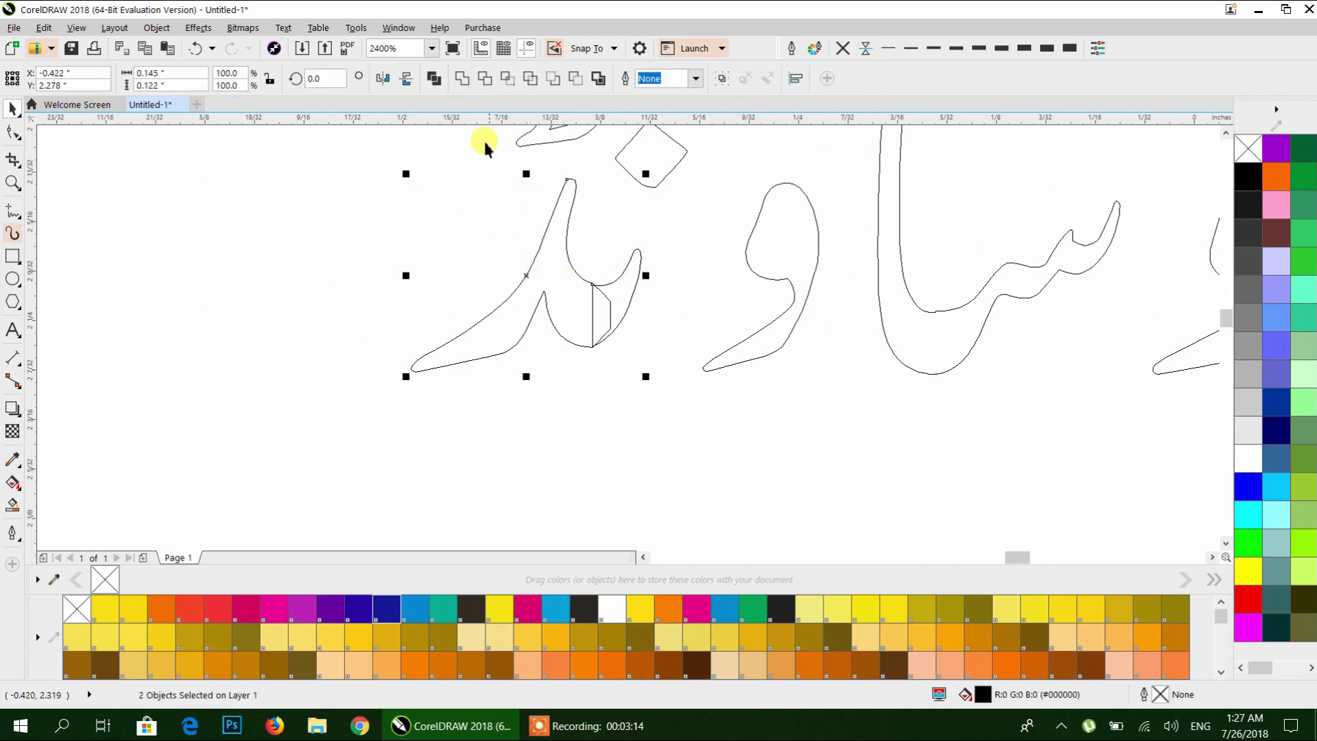
{"action": "left_click", "coordinate": [461, 78]}
{"action": "scroll", "coordinate": [520, 291], "scroll_direction": "down", "scroll_amount": 3}
{"action": "scroll", "coordinate": [525, 312], "scroll_direction": "right", "scroll_amount": 3}
{"action": "left_click", "coordinate": [626, 335]}
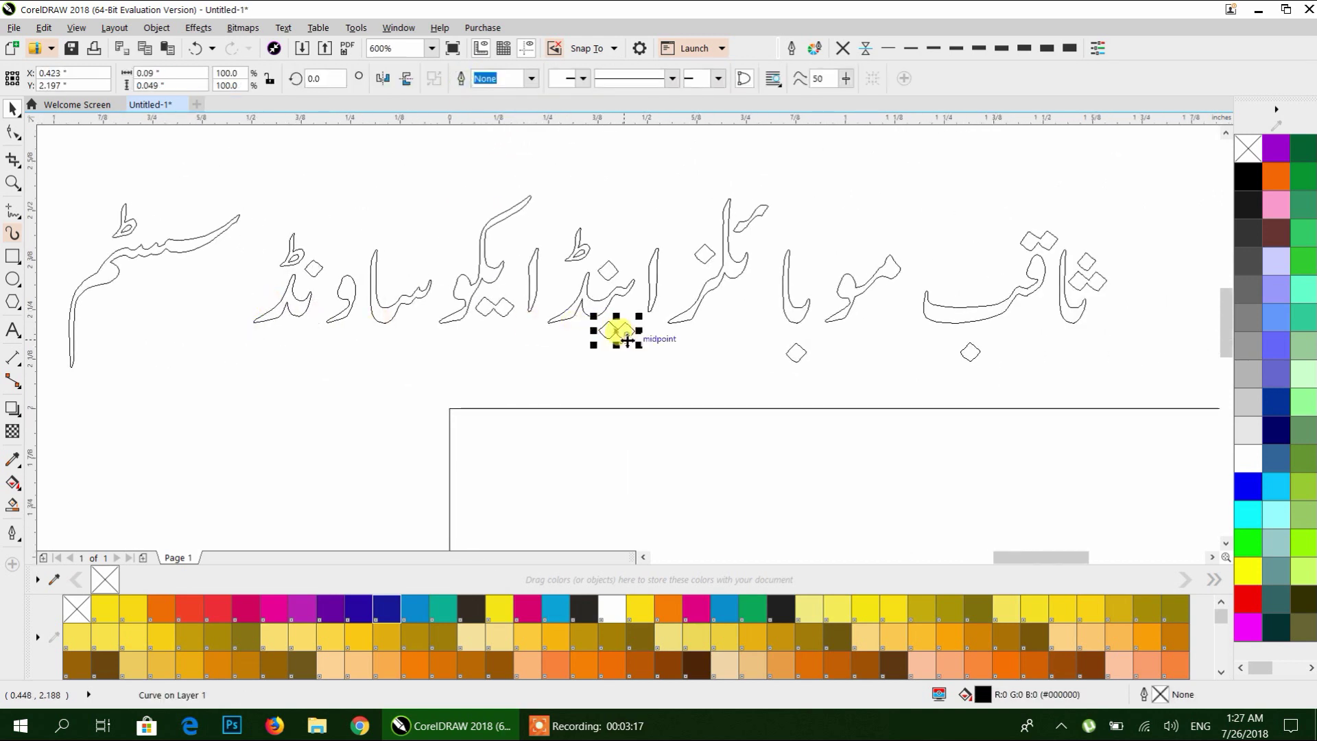
{"action": "left_click", "coordinate": [632, 360]}
{"action": "left_click", "coordinate": [652, 264]}
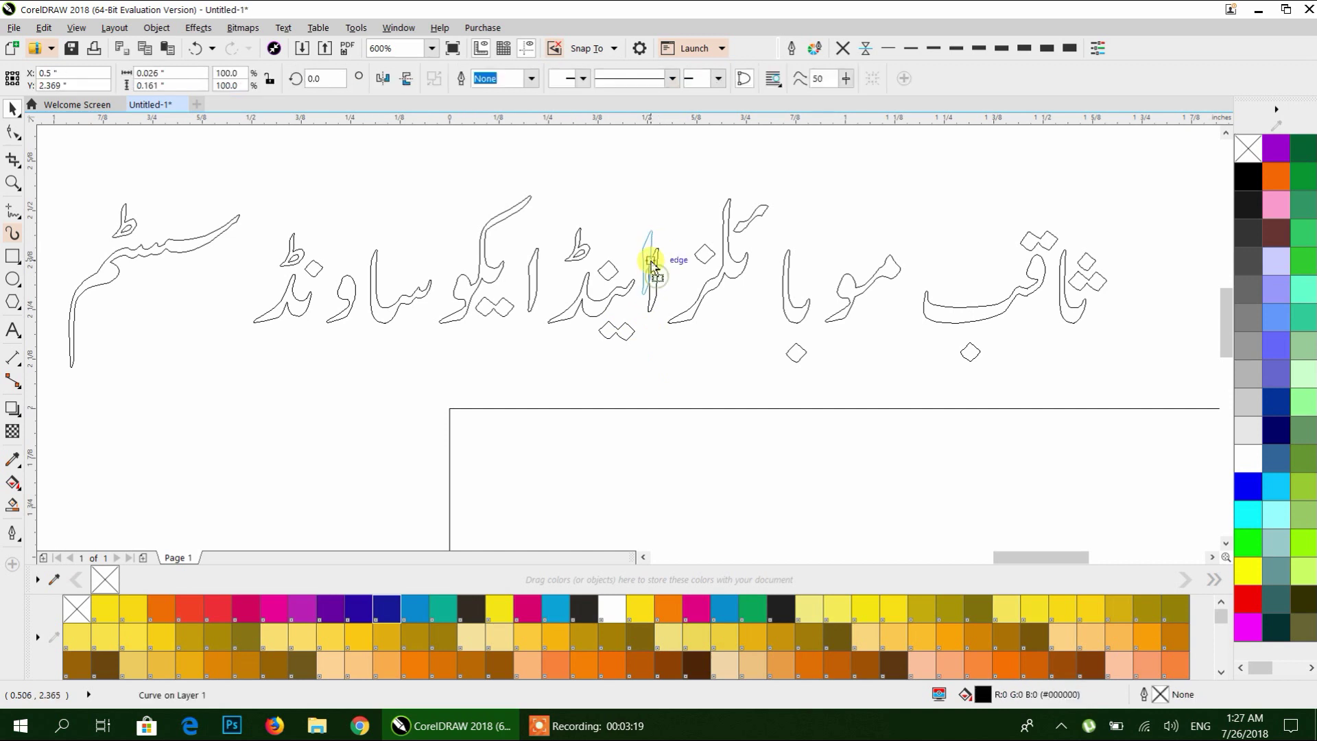
{"action": "left_click", "coordinate": [729, 355]}
{"action": "scroll", "coordinate": [547, 391], "scroll_direction": "up", "scroll_amount": 2}
{"action": "scroll", "coordinate": [615, 363], "scroll_direction": "down", "scroll_amount": 2}
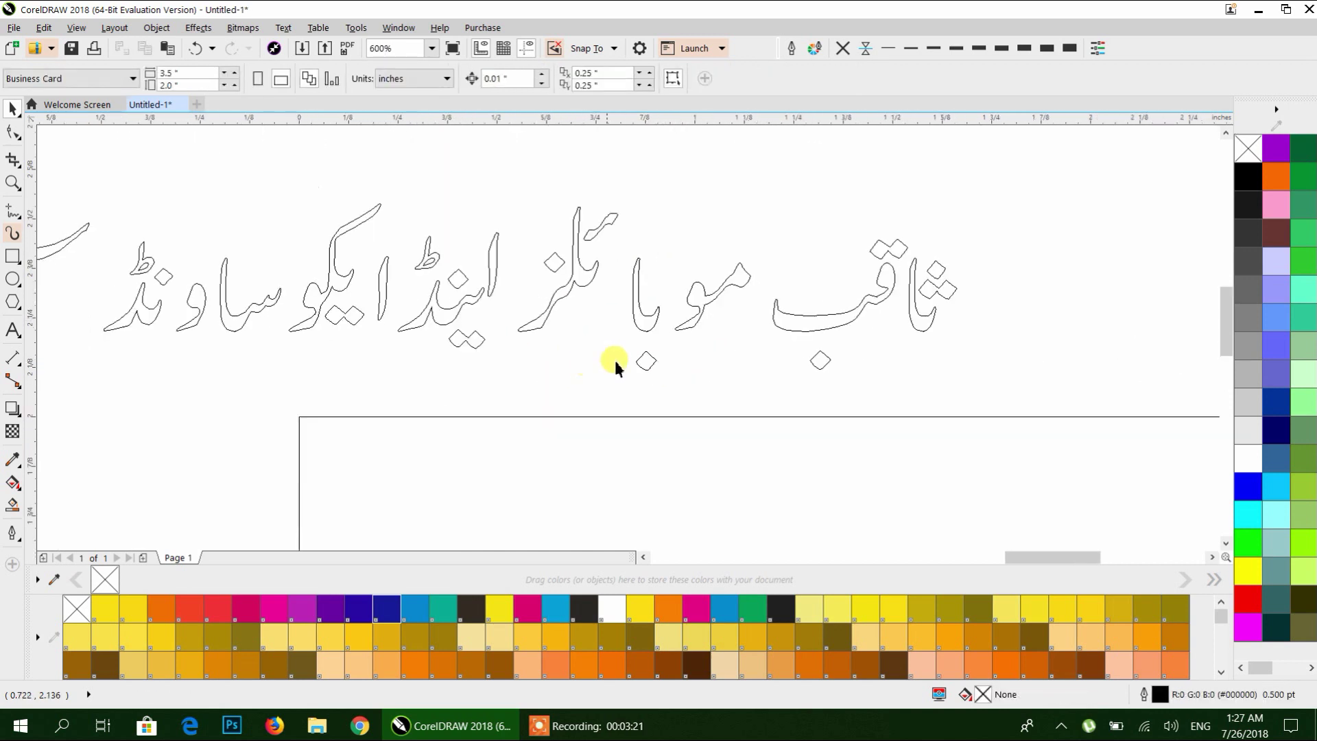
{"action": "scroll", "coordinate": [545, 348], "scroll_direction": "up", "scroll_amount": 4}
Delete surplus nodes at the joins of the alef and the next letter using the Shape tool.
{"action": "left_click", "coordinate": [545, 350]}
{"action": "key", "text": "F10"}
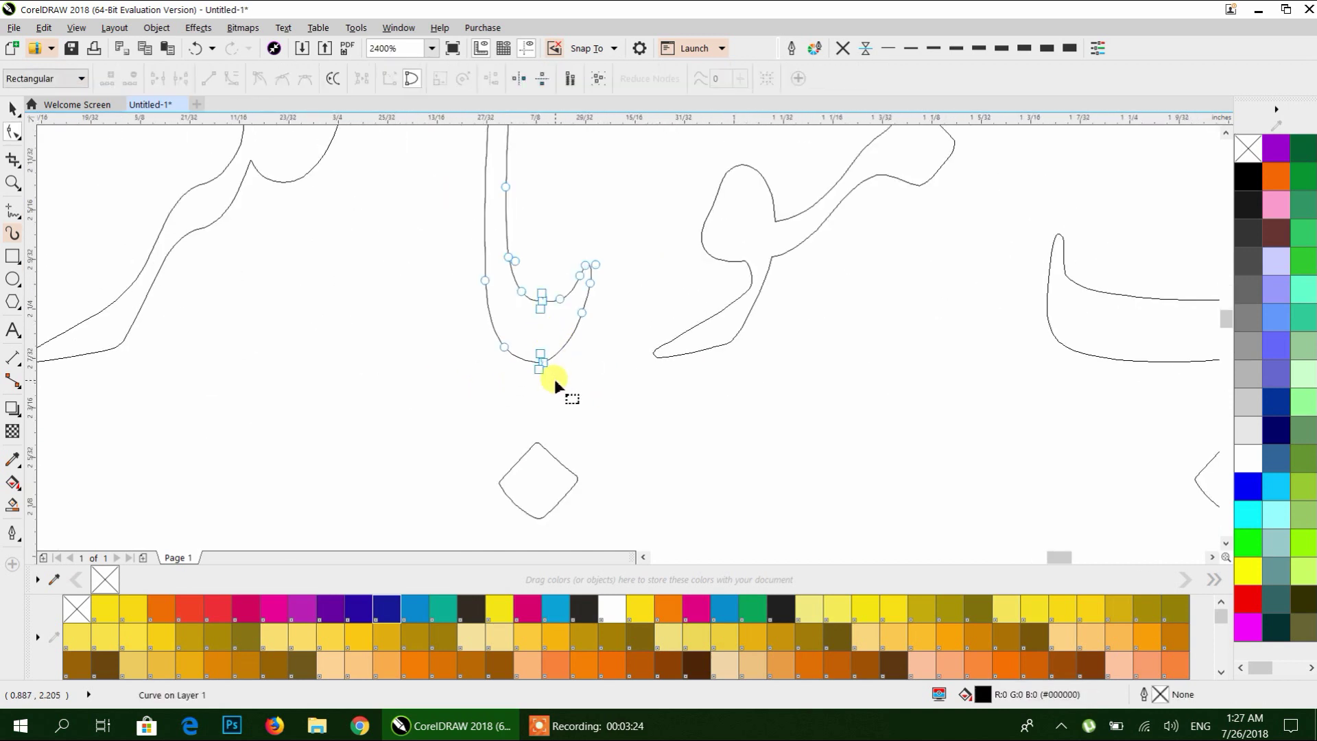
{"action": "left_click_drag", "start_coordinate": [522, 286], "coordinate": [527, 280]}
{"action": "key", "text": "Delete"}
{"action": "scroll", "coordinate": [548, 301], "scroll_direction": "down", "scroll_amount": 5}
{"action": "scroll", "coordinate": [590, 322], "scroll_direction": "up", "scroll_amount": 5}
{"action": "left_click", "coordinate": [661, 313]}
{"action": "scroll", "coordinate": [663, 310], "scroll_direction": "up", "scroll_amount": 2}
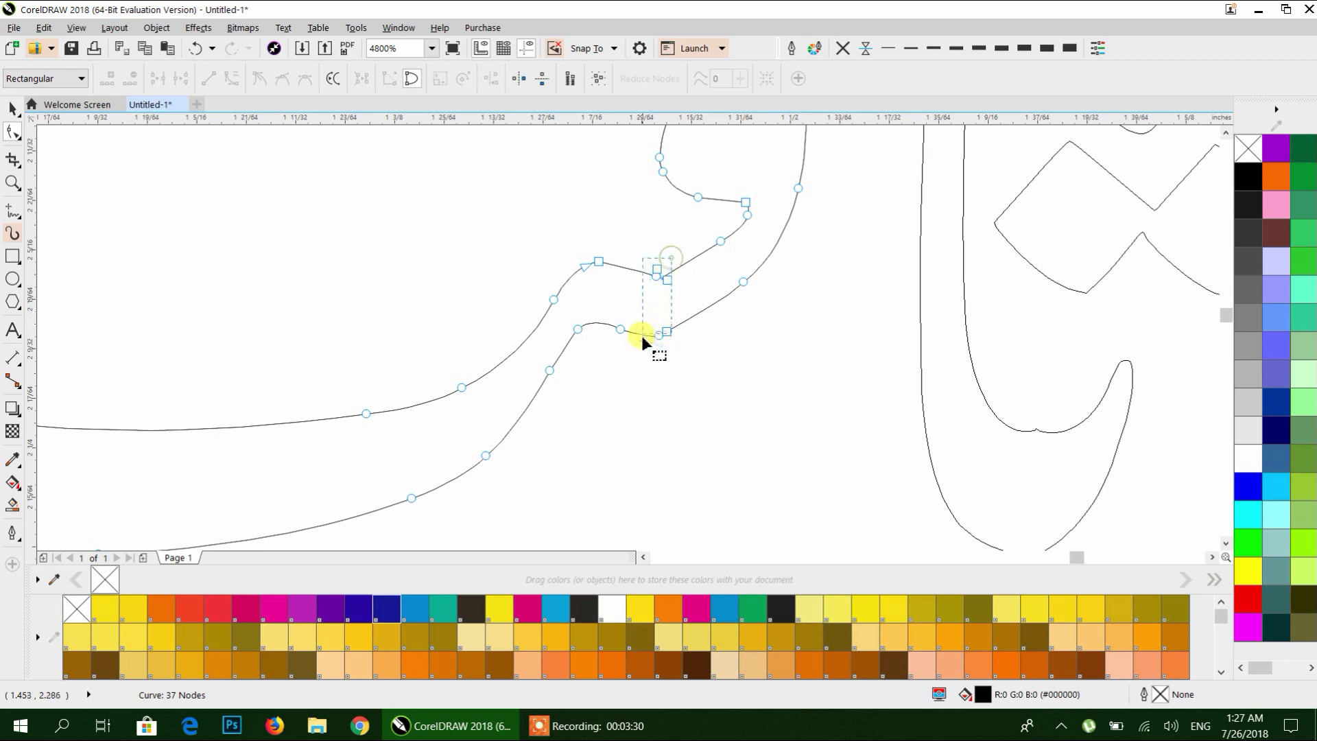
{"action": "left_click_drag", "start_coordinate": [642, 338], "coordinate": [641, 349]}
{"action": "key", "text": "Delete"}
{"action": "scroll", "coordinate": [643, 346], "scroll_direction": "down", "scroll_amount": 2}
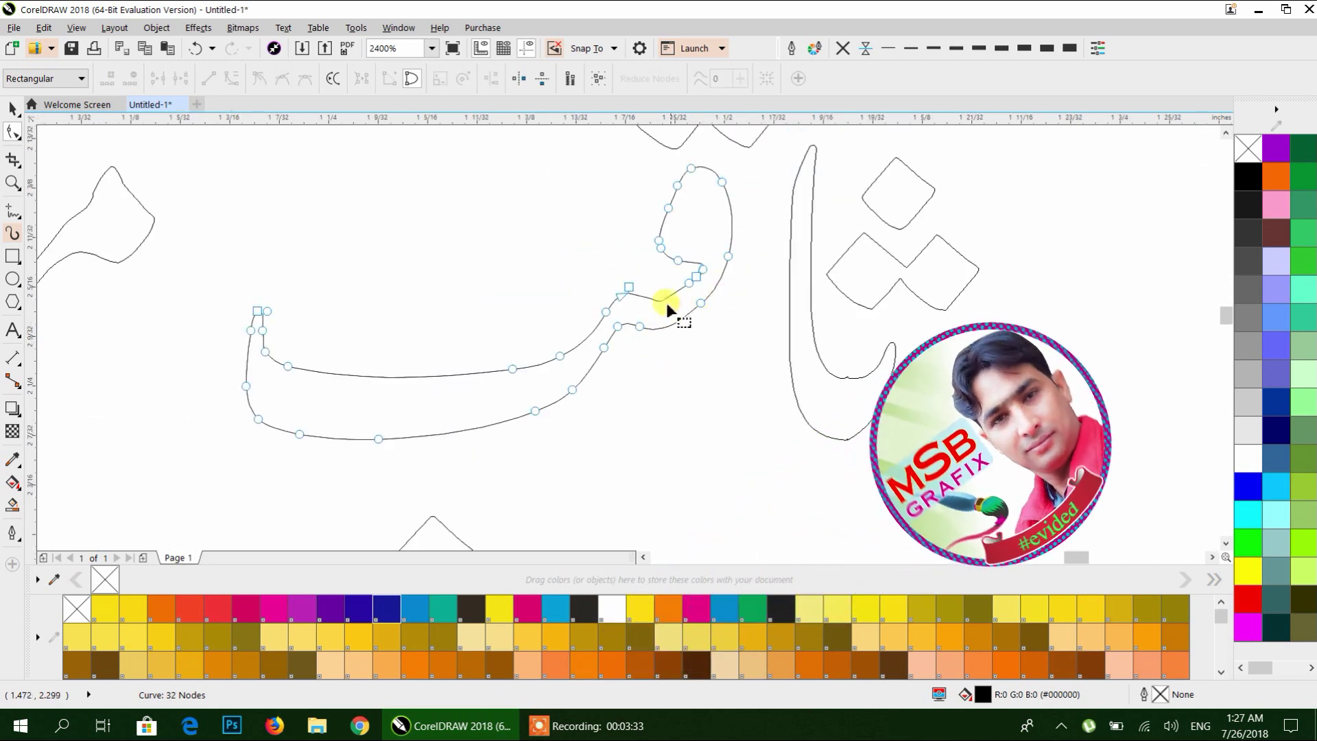
Drag the join node and its handle to smooth the ق-ب connecting curve.
{"action": "left_click", "coordinate": [685, 285]}
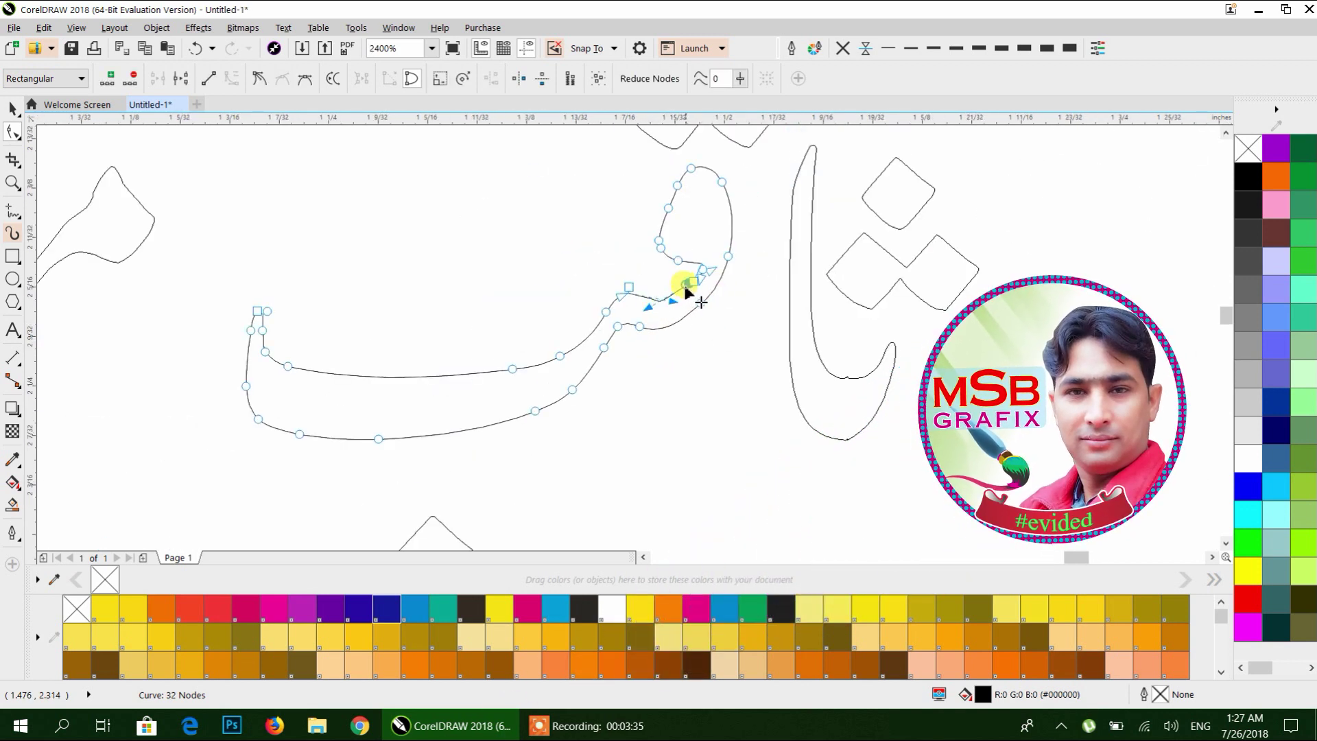
{"action": "scroll", "coordinate": [685, 285], "scroll_direction": "up", "scroll_amount": 6}
{"action": "left_click_drag", "start_coordinate": [654, 281], "coordinate": [529, 277]}
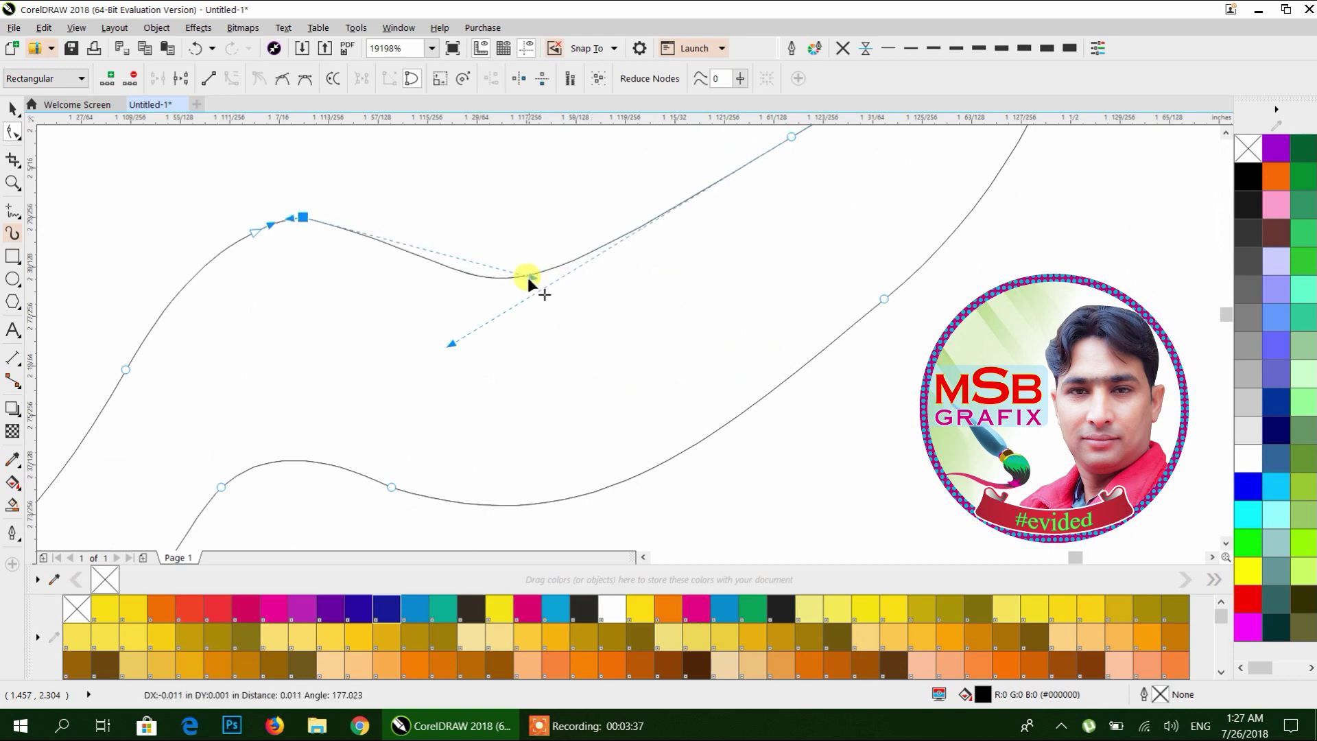
{"action": "left_click_drag", "start_coordinate": [459, 344], "coordinate": [560, 325]}
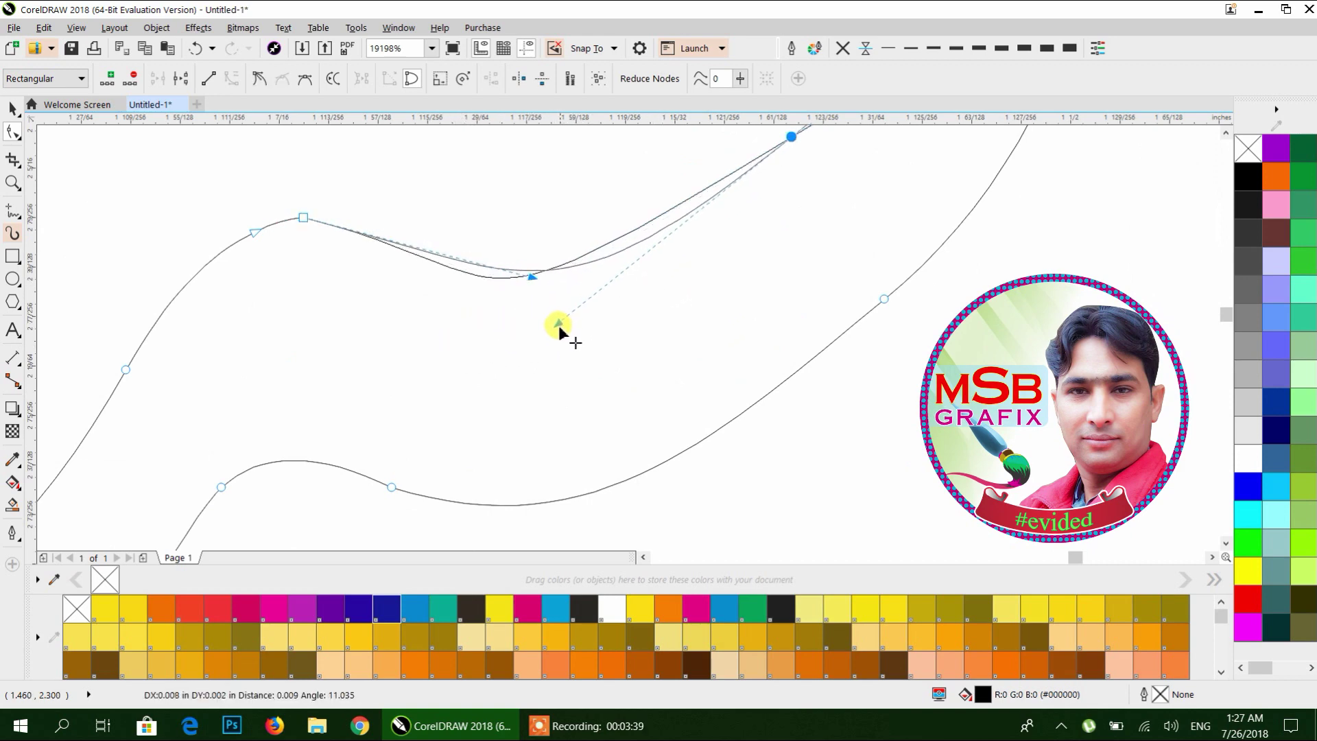
{"action": "scroll", "coordinate": [562, 323], "scroll_direction": "down", "scroll_amount": 8}
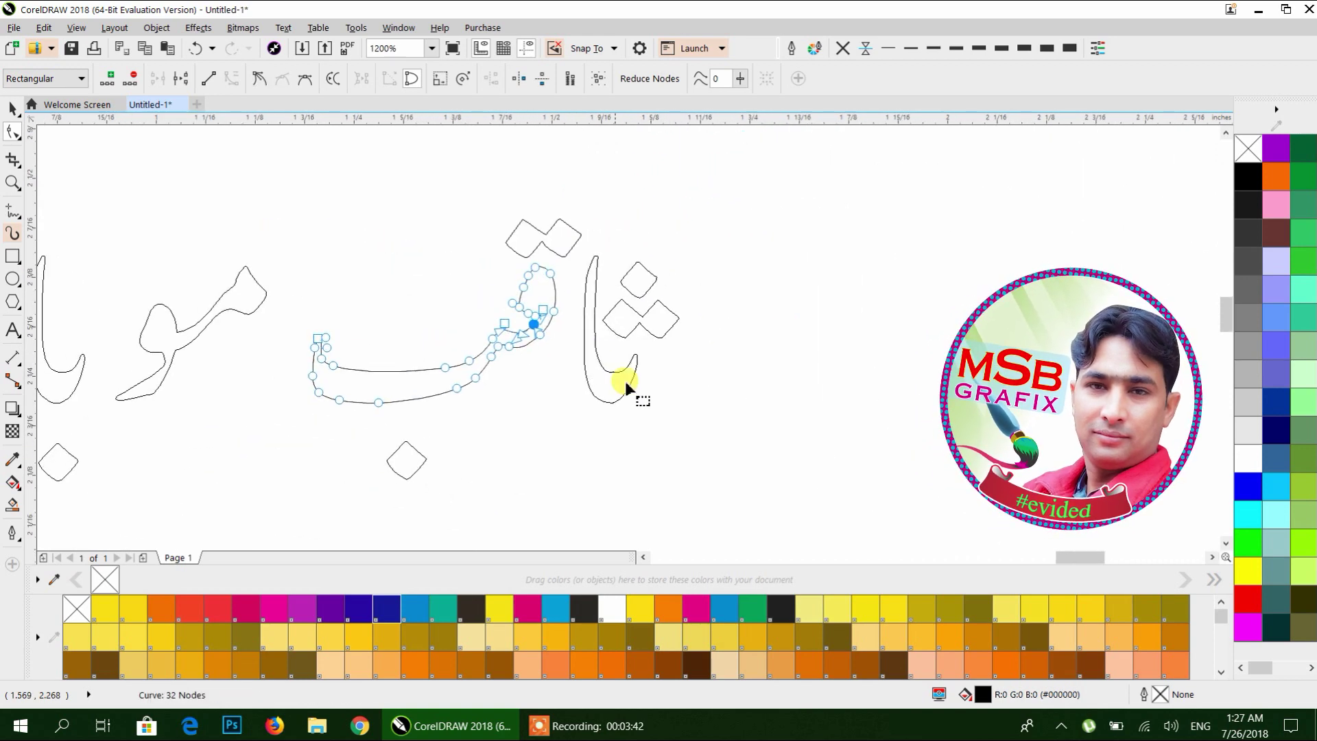
Remove the extra nodes on the right-hand letter's hook.
{"action": "left_click", "coordinate": [621, 382]}
{"action": "scroll", "coordinate": [607, 414], "scroll_direction": "up", "scroll_amount": 4}
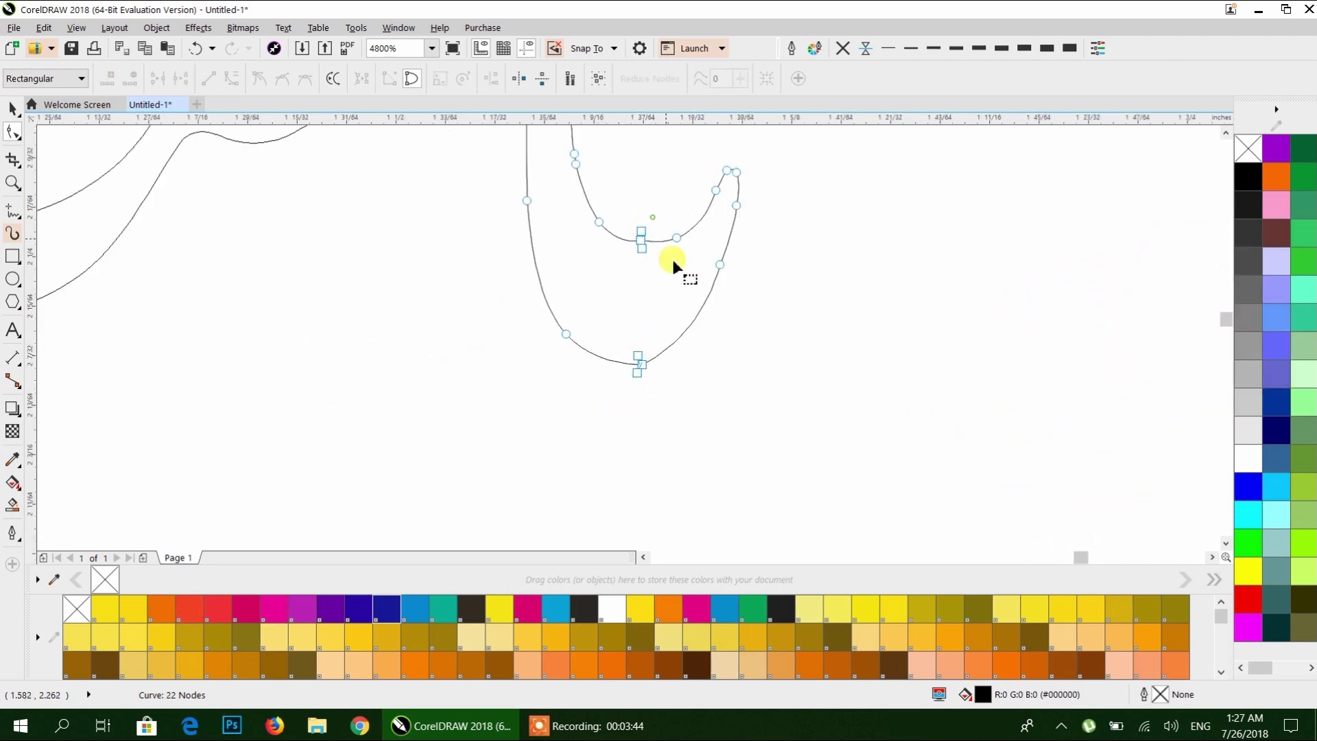
{"action": "left_click_drag", "start_coordinate": [612, 382], "coordinate": [614, 404]}
{"action": "key", "text": "Delete"}
{"action": "scroll", "coordinate": [620, 393], "scroll_direction": "down", "scroll_amount": 8}
{"action": "left_click", "coordinate": [30, 130]}
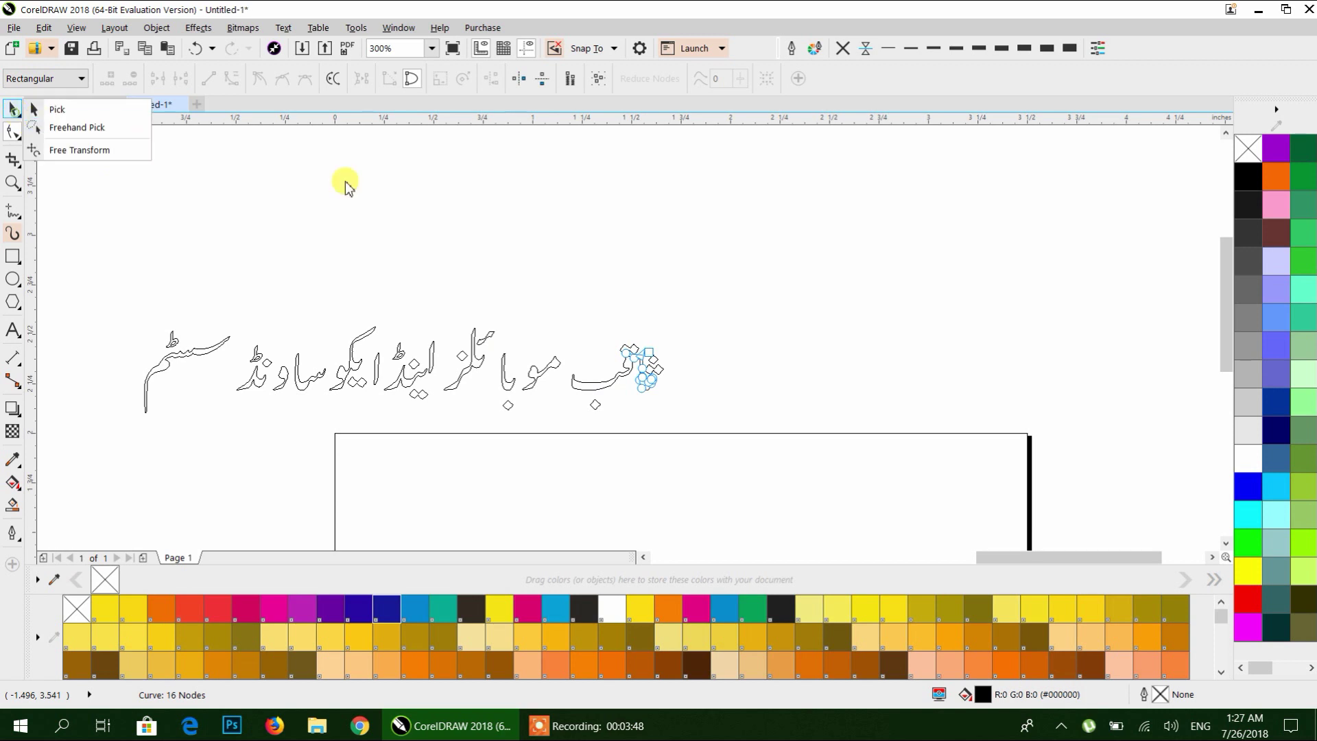
Reposition the diamond dots and slide the مو letters left to tighten the heading.
{"action": "left_click", "coordinate": [13, 108]}
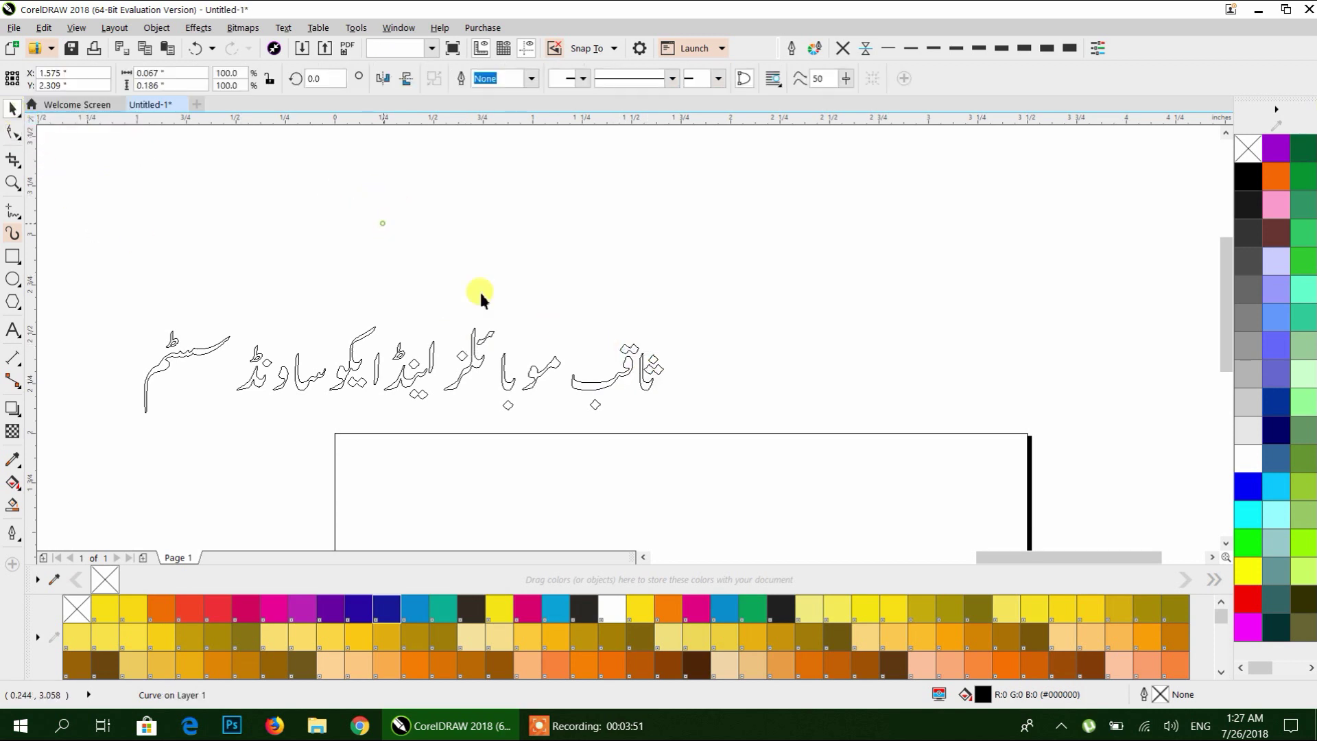
{"action": "scroll", "coordinate": [615, 365], "scroll_direction": "up", "scroll_amount": 4}
{"action": "left_click_drag", "start_coordinate": [396, 336], "coordinate": [557, 342]}
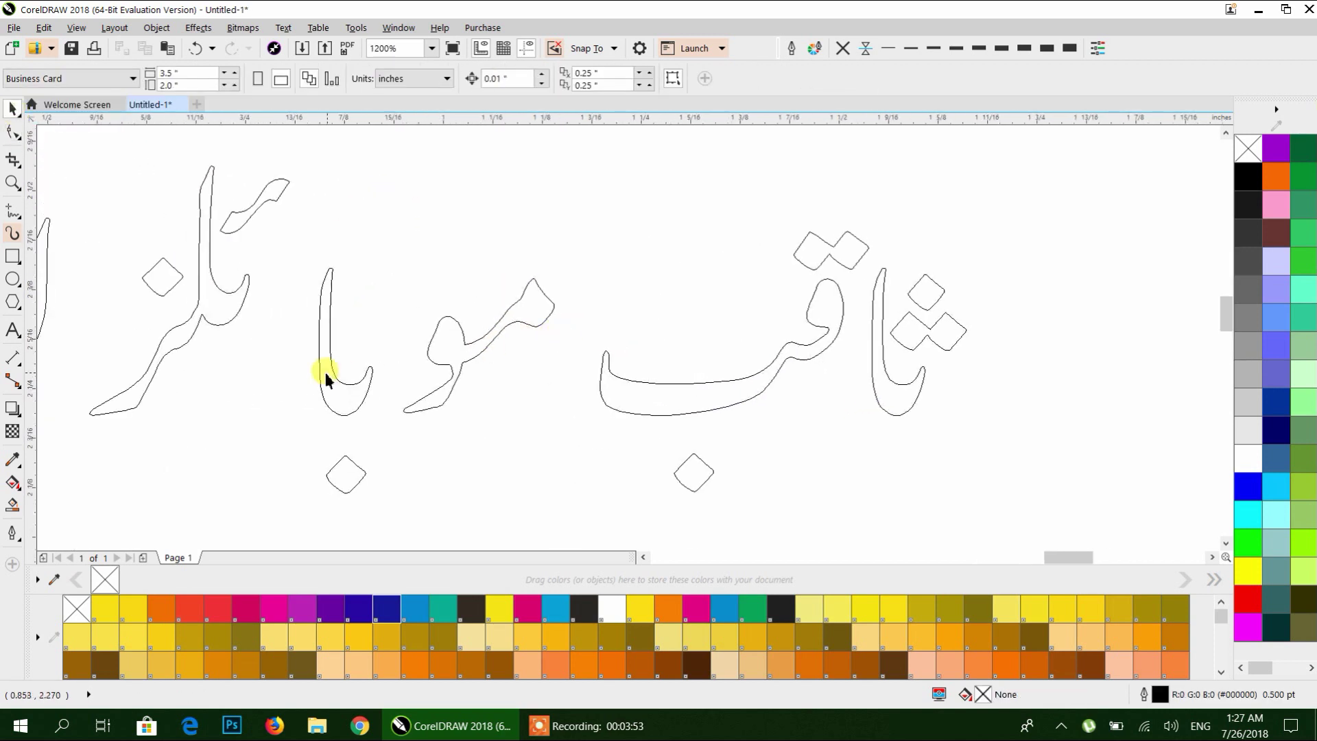
{"action": "left_click", "coordinate": [278, 374]}
{"action": "left_click_drag", "start_coordinate": [332, 468], "coordinate": [273, 428]}
{"action": "left_click_drag", "start_coordinate": [405, 411], "coordinate": [272, 423]}
{"action": "scroll", "coordinate": [258, 427], "scroll_direction": "up", "scroll_amount": 3}
{"action": "left_click_drag", "start_coordinate": [412, 354], "coordinate": [471, 297]}
{"action": "scroll", "coordinate": [538, 431], "scroll_direction": "down", "scroll_amount": 5}
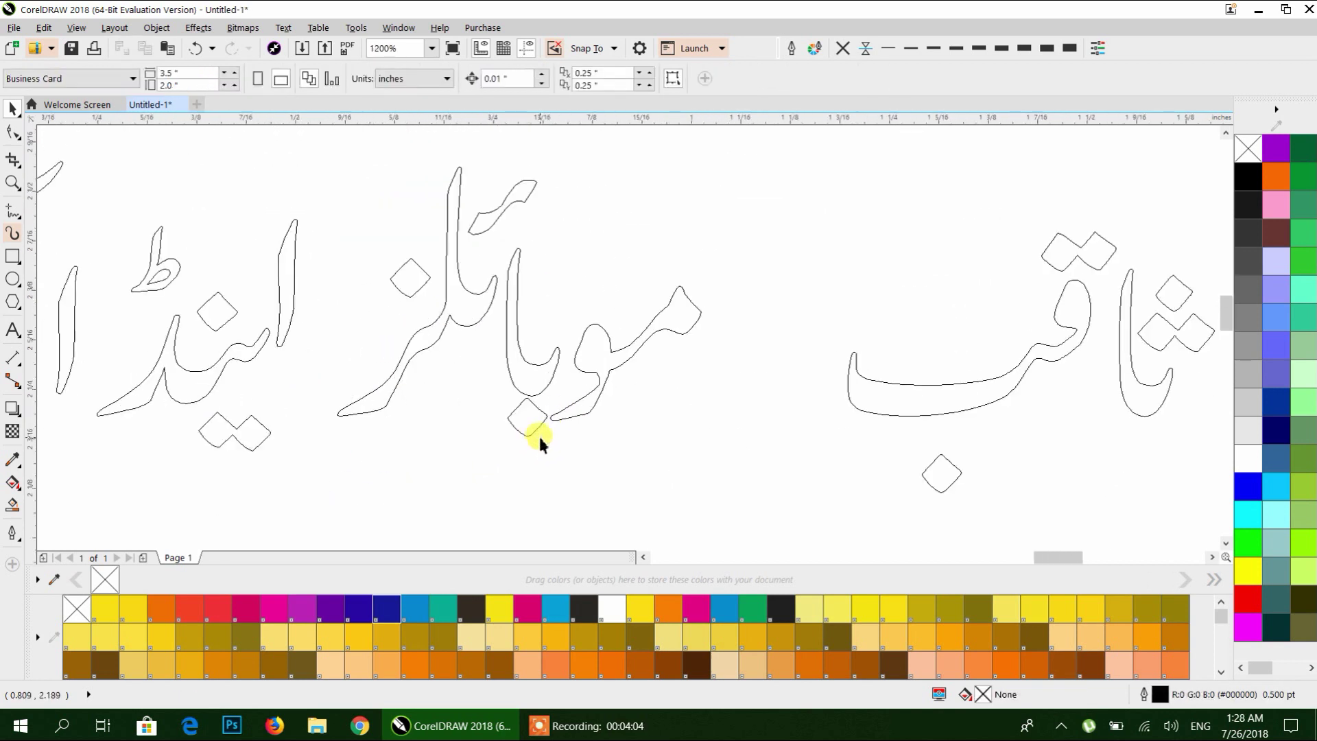
{"action": "scroll", "coordinate": [605, 317], "scroll_direction": "down", "scroll_amount": 2}
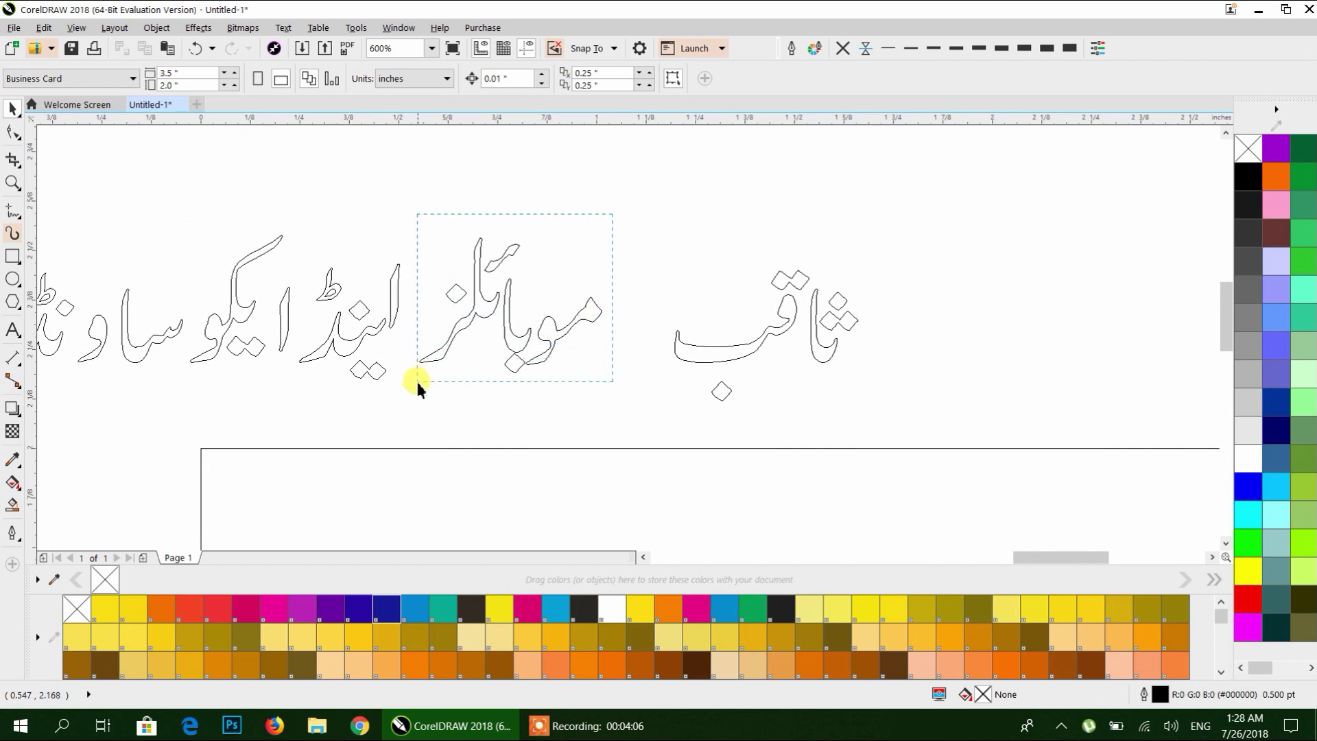
Slide موبائلز against ثاقب and lift اینڈ up above it.
{"action": "left_click_drag", "start_coordinate": [435, 356], "coordinate": [541, 378]}
{"action": "left_click", "coordinate": [541, 403]}
{"action": "left_click_drag", "start_coordinate": [302, 396], "coordinate": [473, 314]}
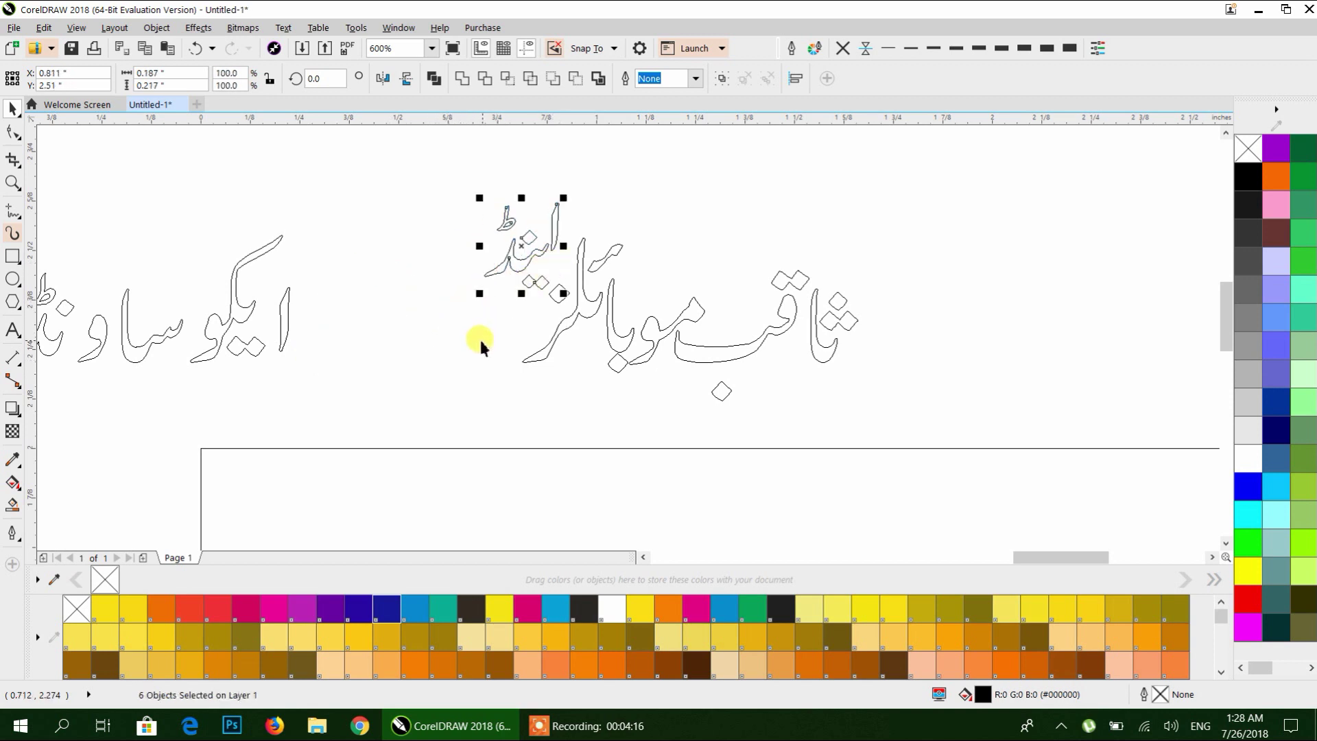
{"action": "scroll", "coordinate": [542, 316], "scroll_direction": "left", "scroll_amount": 3}
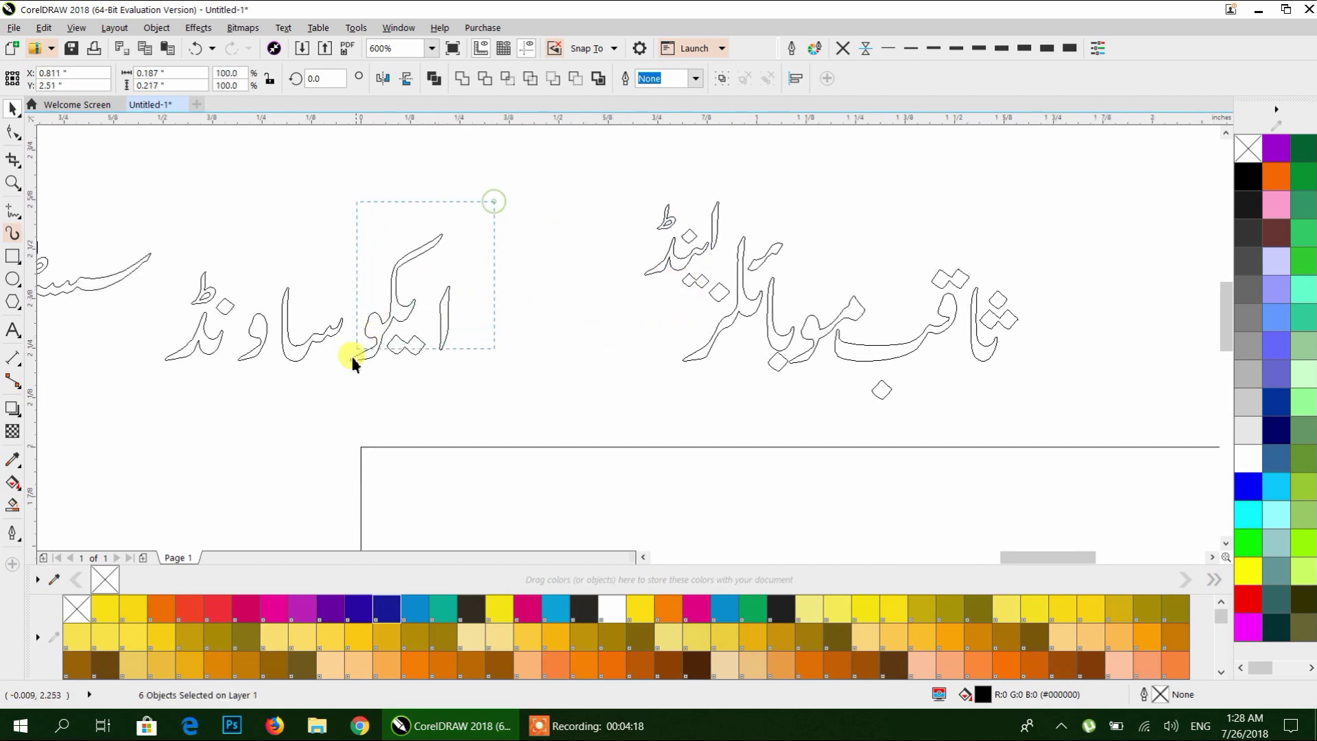
Shift the word ایکو left in two moves, closer to ساونڈ.
{"action": "mouse_move", "coordinate": [357, 369]}
{"action": "left_mouse_down"}
{"action": "mouse_move", "coordinate": [356, 358]}
{"action": "mouse_move", "coordinate": [335, 377]}
{"action": "left_mouse_up"}
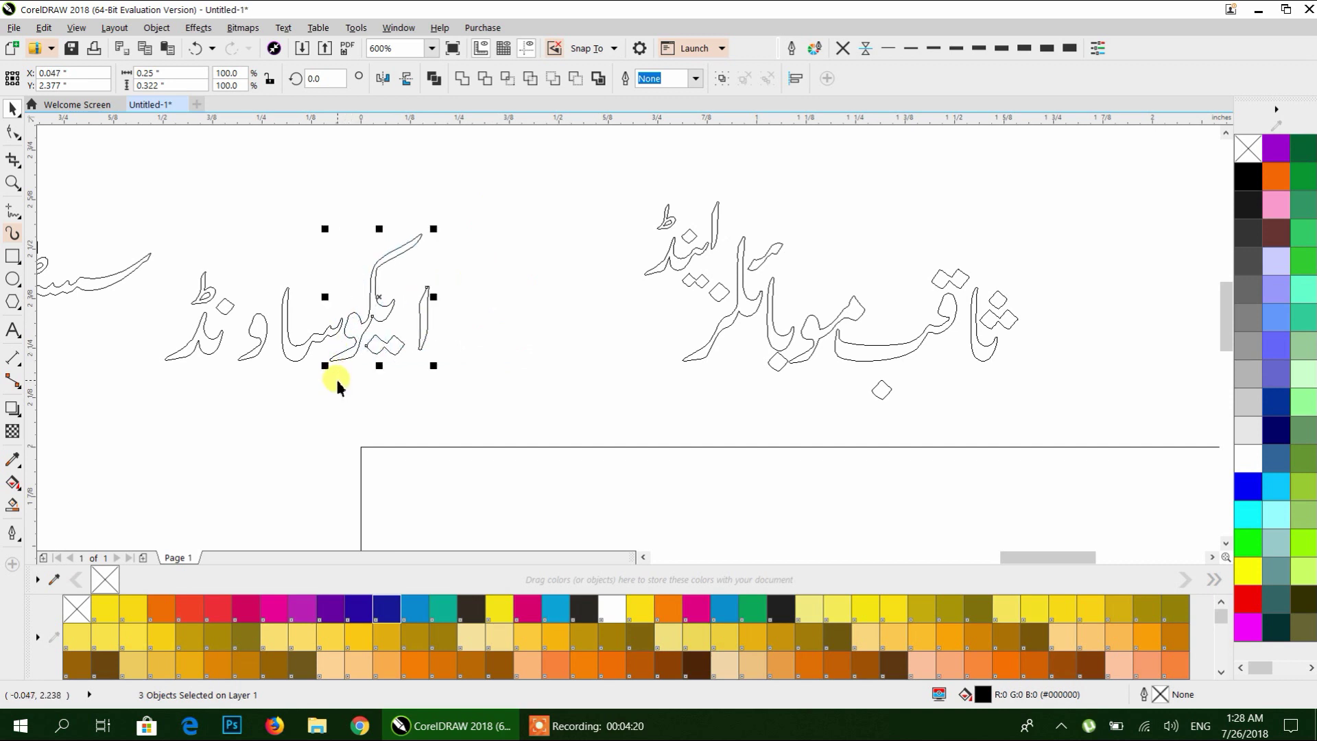
{"action": "left_click", "coordinate": [445, 192]}
{"action": "left_click_drag", "start_coordinate": [307, 352], "coordinate": [267, 271]}
{"action": "left_click", "coordinate": [261, 396]}
{"action": "left_click", "coordinate": [273, 396]}
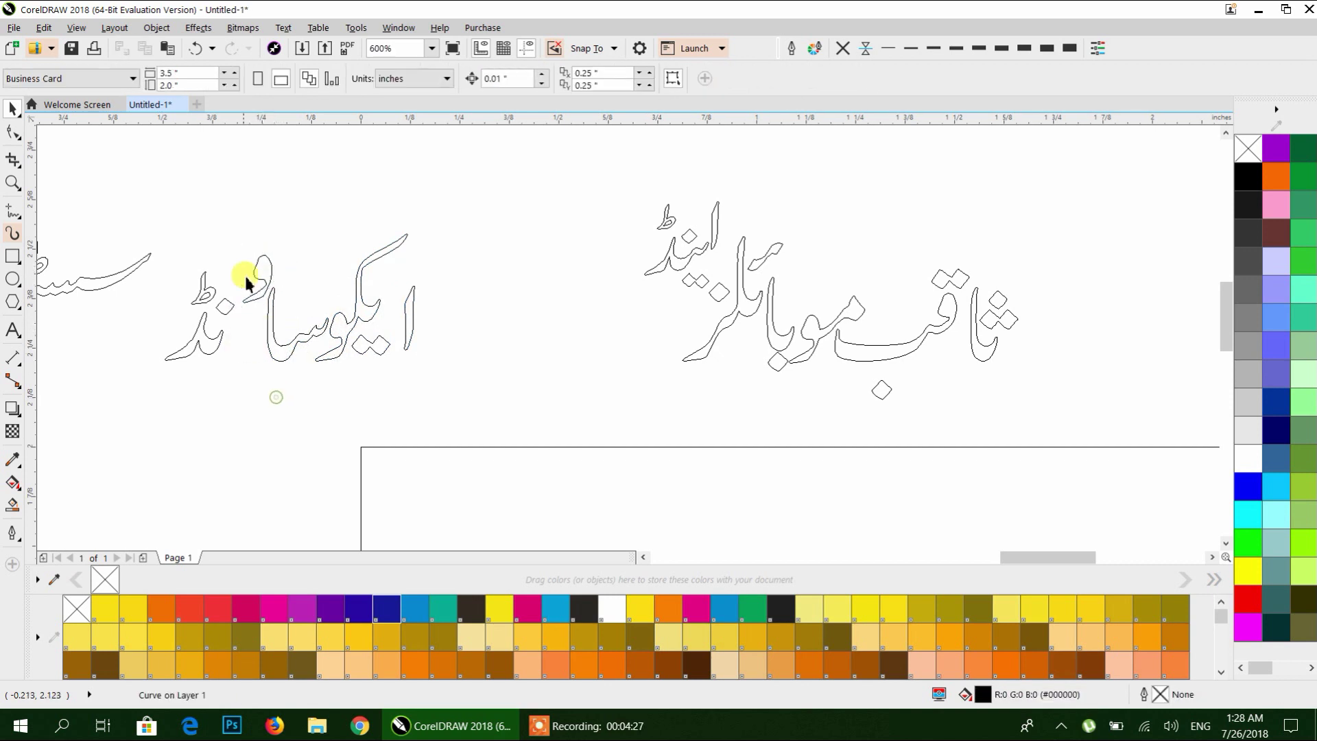
Join the loose letter piece onto the word and settle the small curve piece into place.
{"action": "left_click_drag", "start_coordinate": [182, 374], "coordinate": [237, 371]}
{"action": "left_click", "coordinate": [253, 415]}
{"action": "left_click_drag", "start_coordinate": [271, 281], "coordinate": [273, 263]}
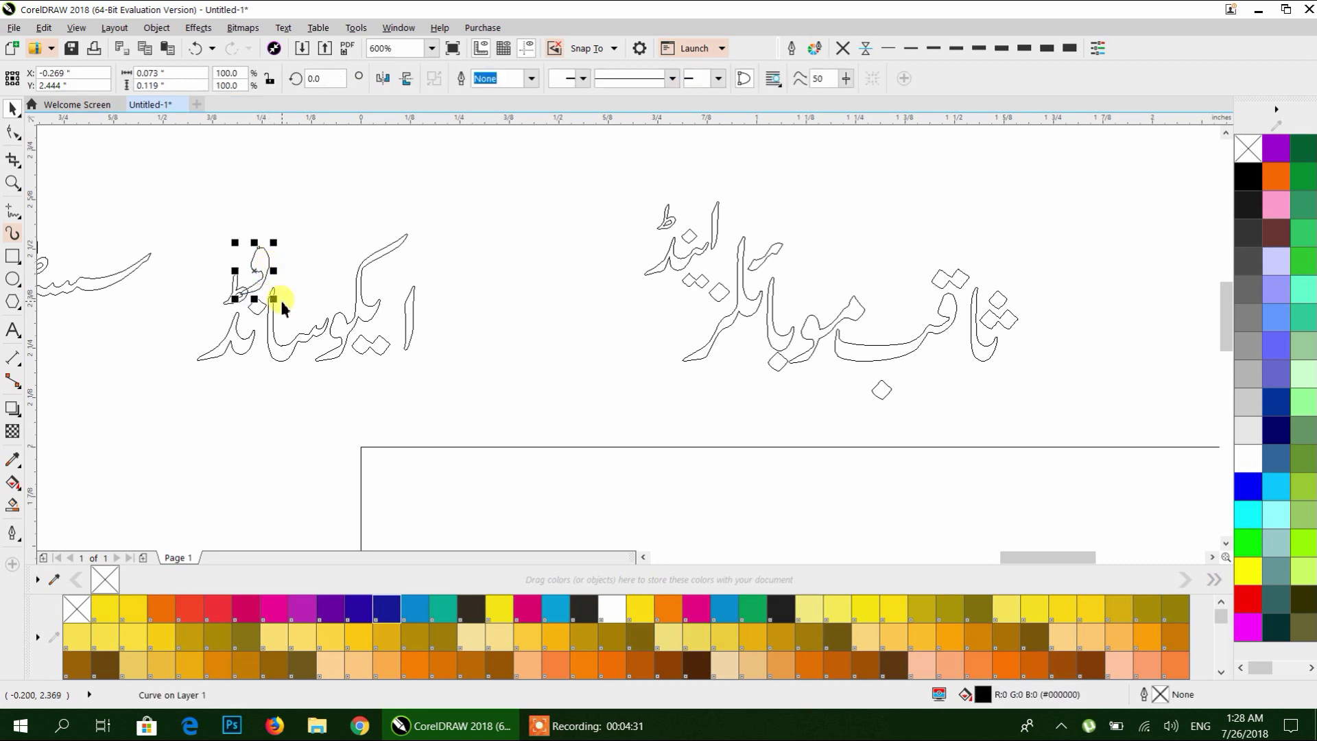
{"action": "key", "text": "ctrl+z"}
{"action": "key", "text": "ctrl+z"}
{"action": "left_click_drag", "start_coordinate": [267, 274], "coordinate": [259, 330]}
{"action": "left_click", "coordinate": [249, 243]}
Shift four letter pieces right to tighten ایکوساونڈ, undoing a trial move of سسٹم.
{"action": "left_click_drag", "start_coordinate": [163, 376], "coordinate": [231, 384]}
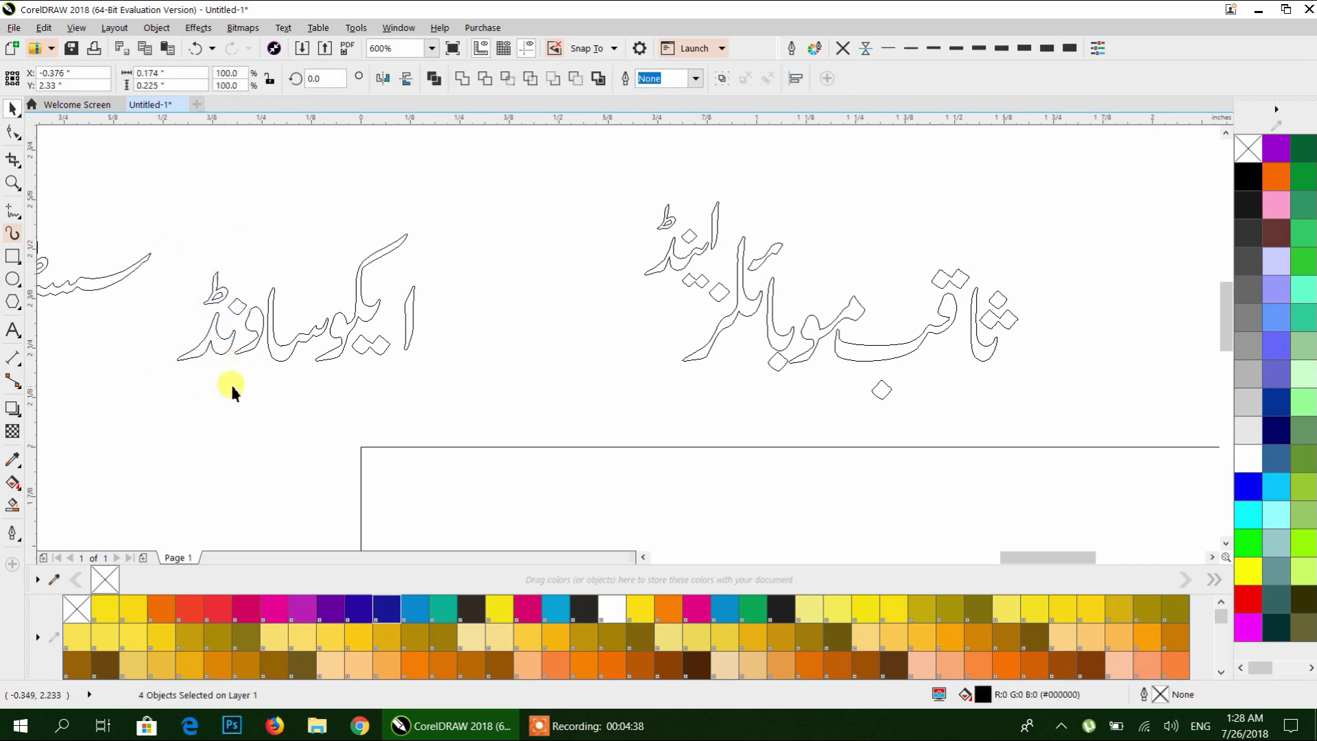
{"action": "left_click", "coordinate": [231, 389]}
{"action": "scroll", "coordinate": [290, 380], "scroll_direction": "down", "scroll_amount": 1}
{"action": "left_click_drag", "start_coordinate": [295, 322], "coordinate": [377, 360]}
{"action": "key", "text": "ctrl+z"}
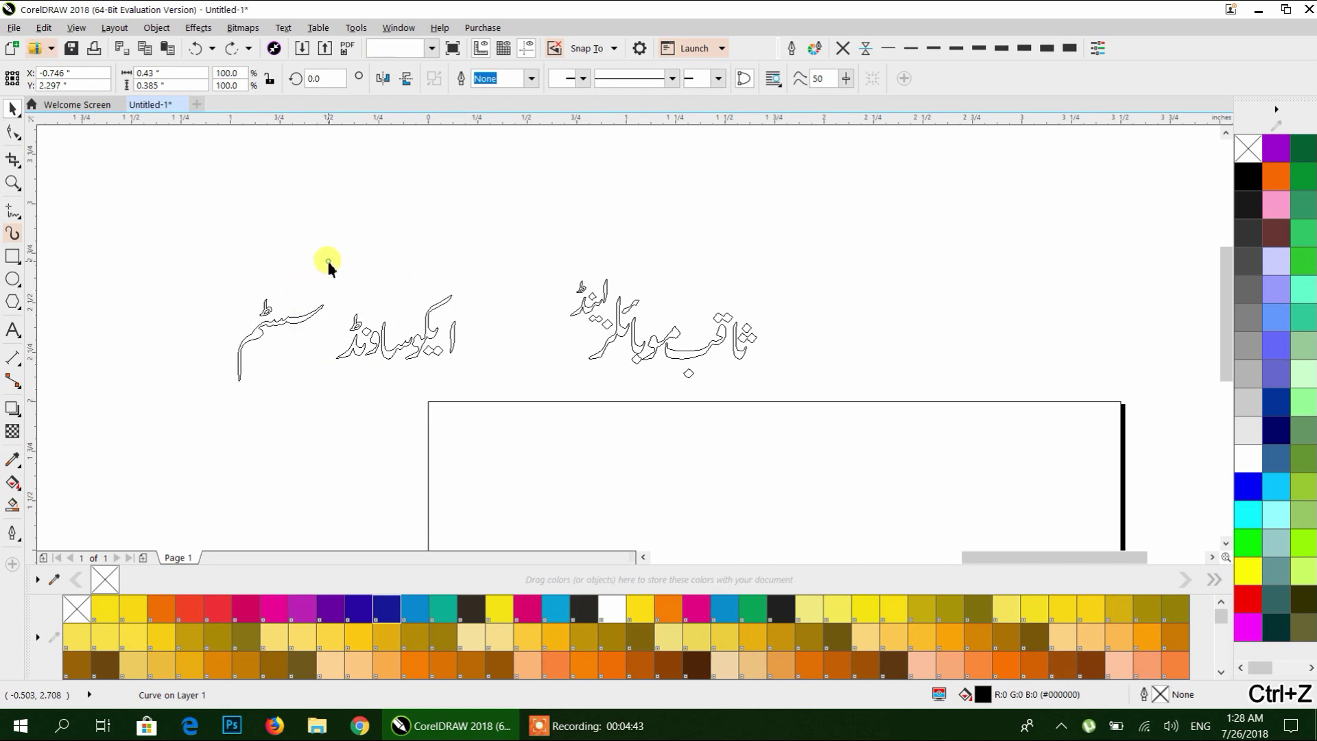
Combine سسٹم with its ط mark and push it against the adjacent word.
{"action": "left_click", "coordinate": [328, 267]}
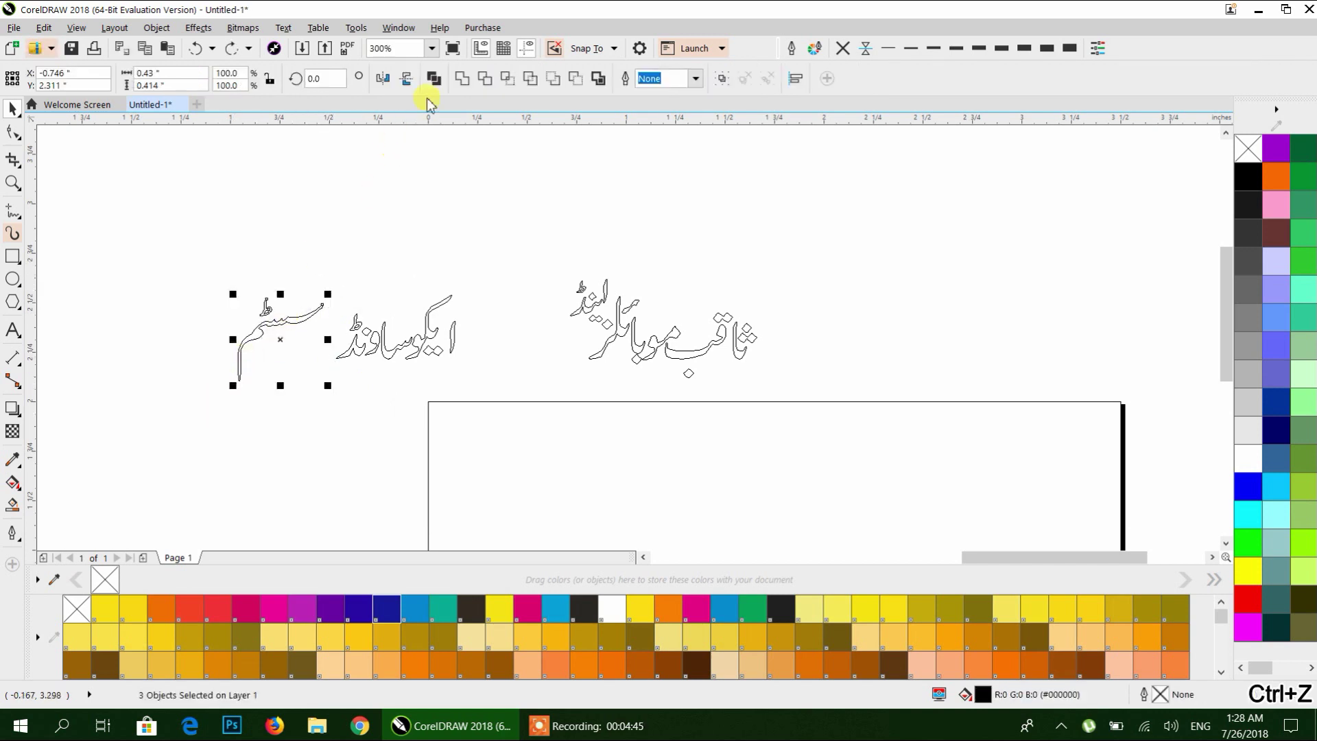
{"action": "left_click", "coordinate": [436, 78]}
{"action": "left_click", "coordinate": [295, 293]}
{"action": "left_click_drag", "start_coordinate": [271, 317], "coordinate": [336, 318]}
{"action": "left_click", "coordinate": [362, 362]}
Lower the ند letters, the diamond dot and the و letter, undoing a misplaced ط move.
{"action": "scroll", "coordinate": [363, 351], "scroll_direction": "up", "scroll_amount": 4}
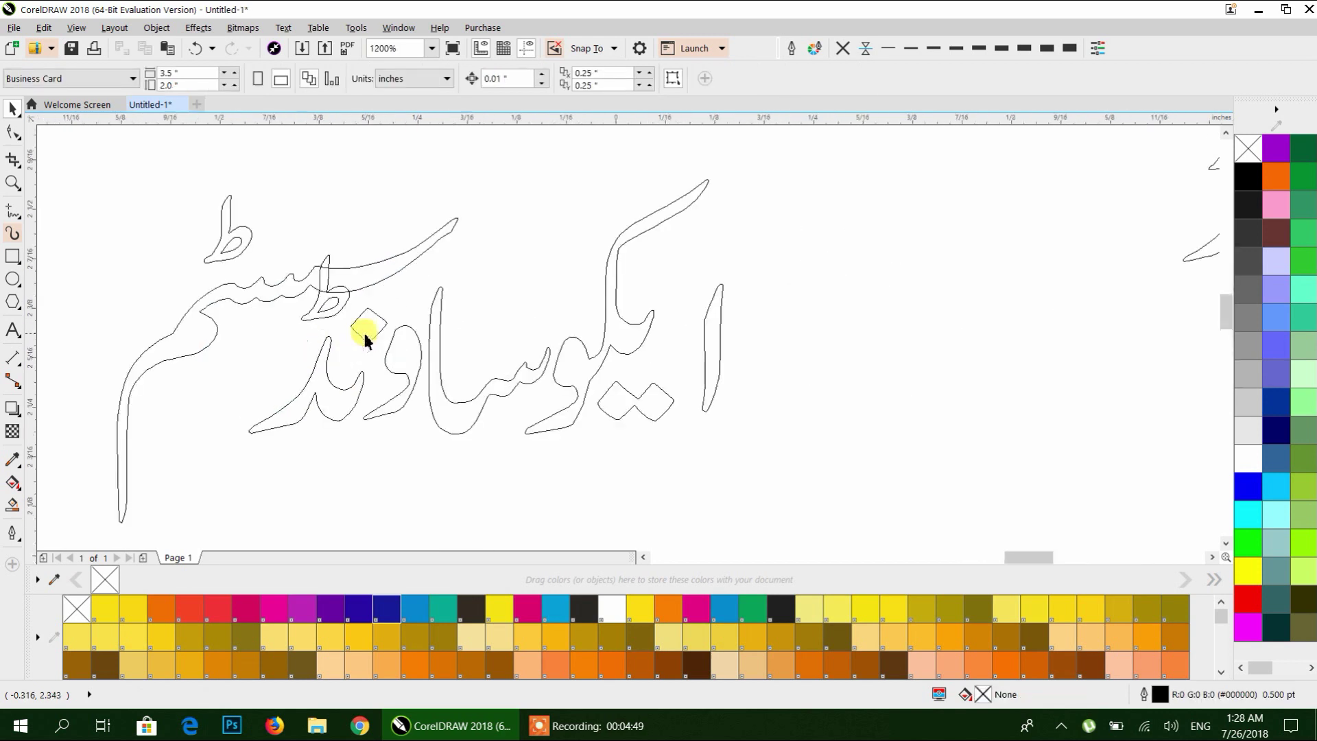
{"action": "left_click_drag", "start_coordinate": [334, 407], "coordinate": [334, 446]}
{"action": "left_click_drag", "start_coordinate": [365, 326], "coordinate": [356, 352]}
{"action": "left_click_drag", "start_coordinate": [391, 443], "coordinate": [390, 453]}
{"action": "left_click_drag", "start_coordinate": [332, 294], "coordinate": [336, 354]}
{"action": "key", "text": "ctrl+z"}
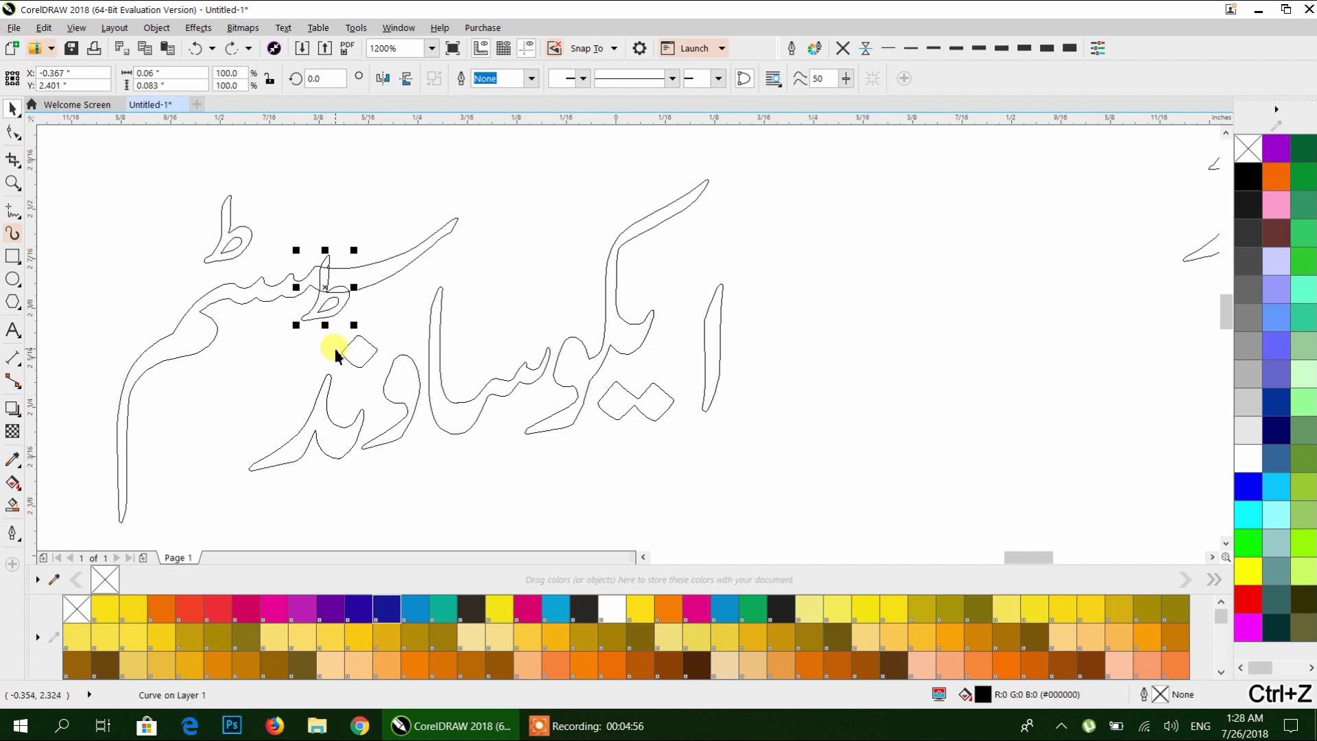
Merge the ط mark with the diamond dot, lower it, and move سسٹم toward ایکوساونڈ.
{"action": "left_click_drag", "start_coordinate": [290, 185], "coordinate": [357, 335]}
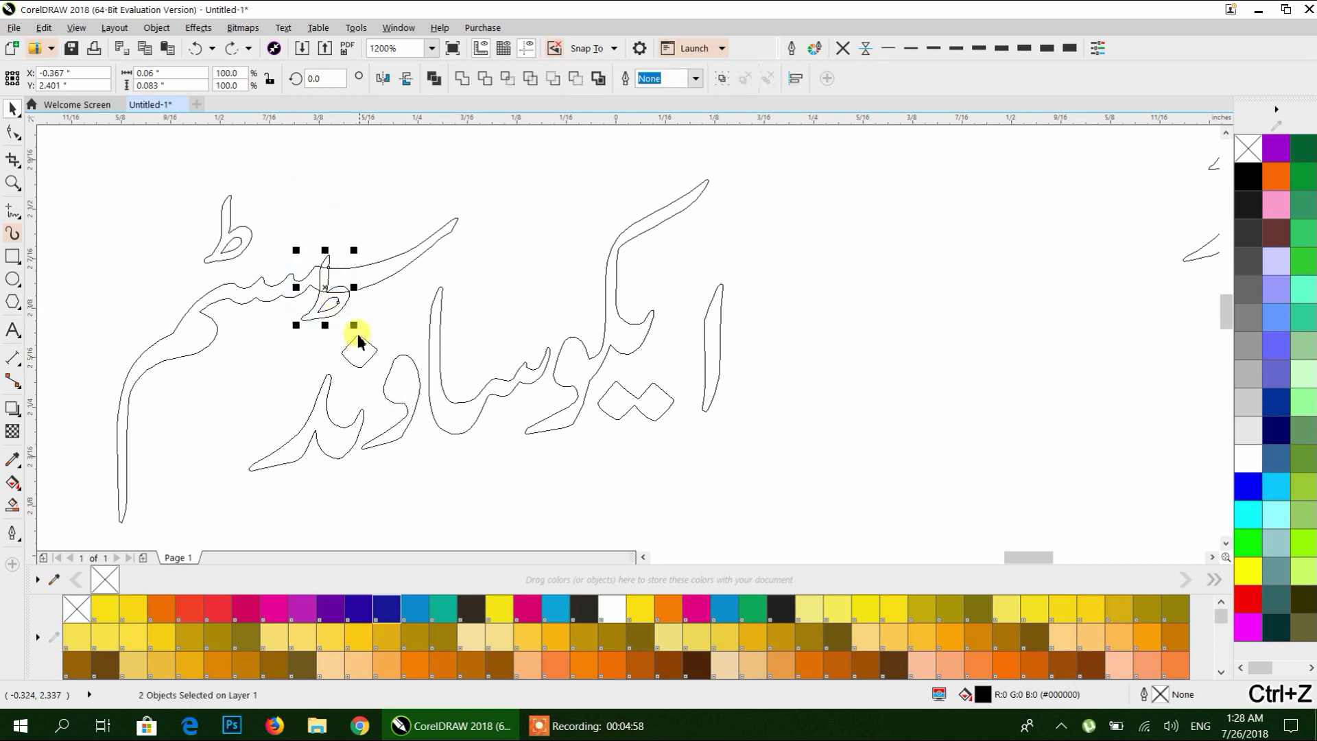
{"action": "left_click", "coordinate": [434, 78]}
{"action": "left_click_drag", "start_coordinate": [338, 286], "coordinate": [333, 354]}
{"action": "left_click", "coordinate": [388, 302]}
{"action": "left_click_drag", "start_coordinate": [374, 282], "coordinate": [422, 286]}
{"action": "left_click", "coordinate": [416, 306]}
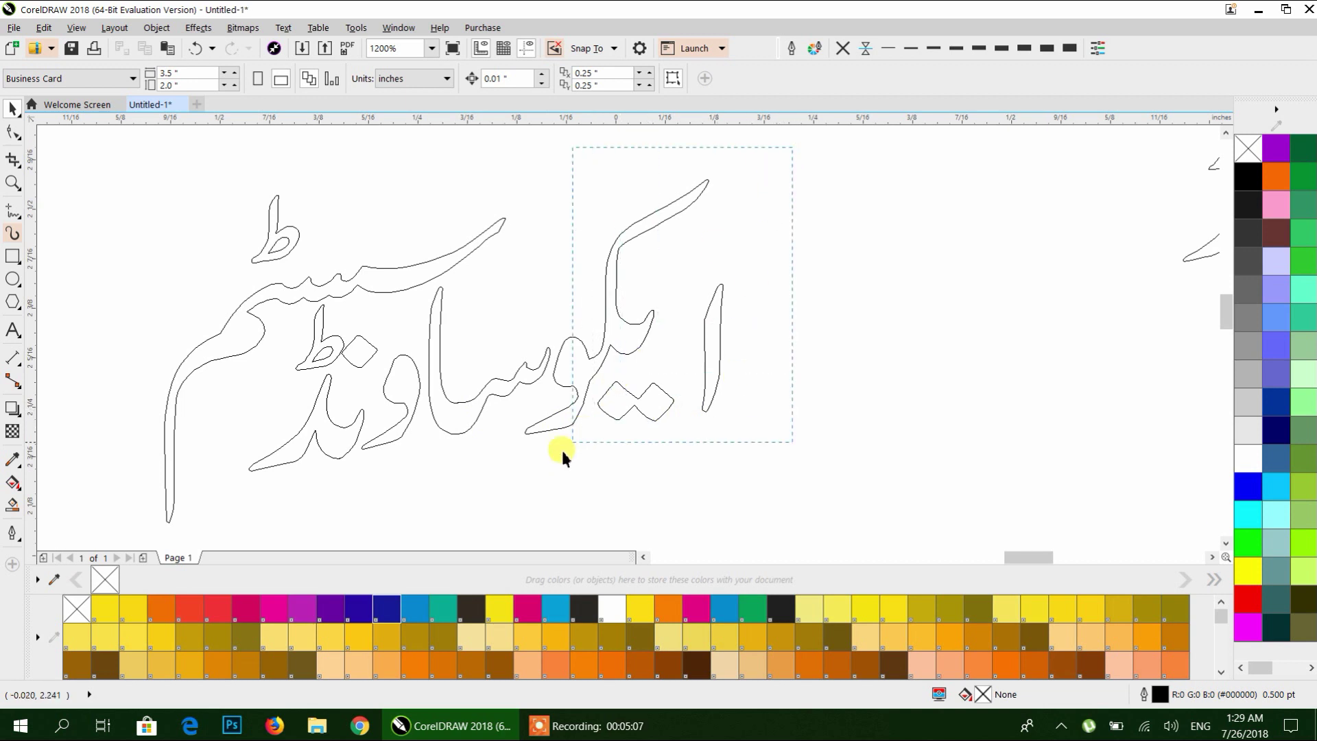
Move three letter pieces of the heading down into line.
{"action": "left_click_drag", "start_coordinate": [562, 453], "coordinate": [563, 450]}
{"action": "left_click", "coordinate": [779, 245]}
{"action": "left_click_drag", "start_coordinate": [581, 405], "coordinate": [500, 501]}
{"action": "left_click_drag", "start_coordinate": [574, 377], "coordinate": [562, 408]}
Move the left half of the heading beside ثاقب موبائلز اینڈ.
{"action": "left_click", "coordinate": [583, 474]}
{"action": "scroll", "coordinate": [517, 384], "scroll_direction": "down", "scroll_amount": 2}
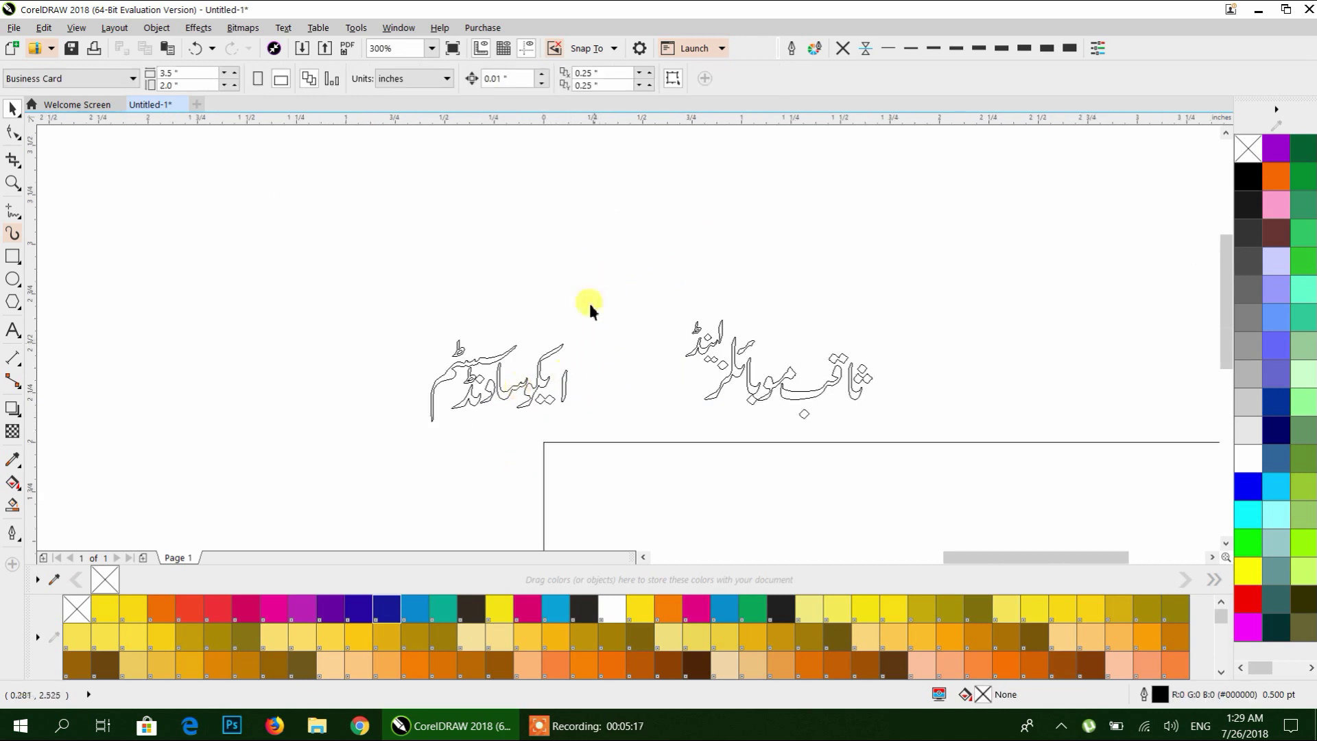
{"action": "left_click_drag", "start_coordinate": [390, 457], "coordinate": [389, 456]}
{"action": "left_click_drag", "start_coordinate": [426, 397], "coordinate": [563, 405]}
{"action": "left_click", "coordinate": [463, 265]}
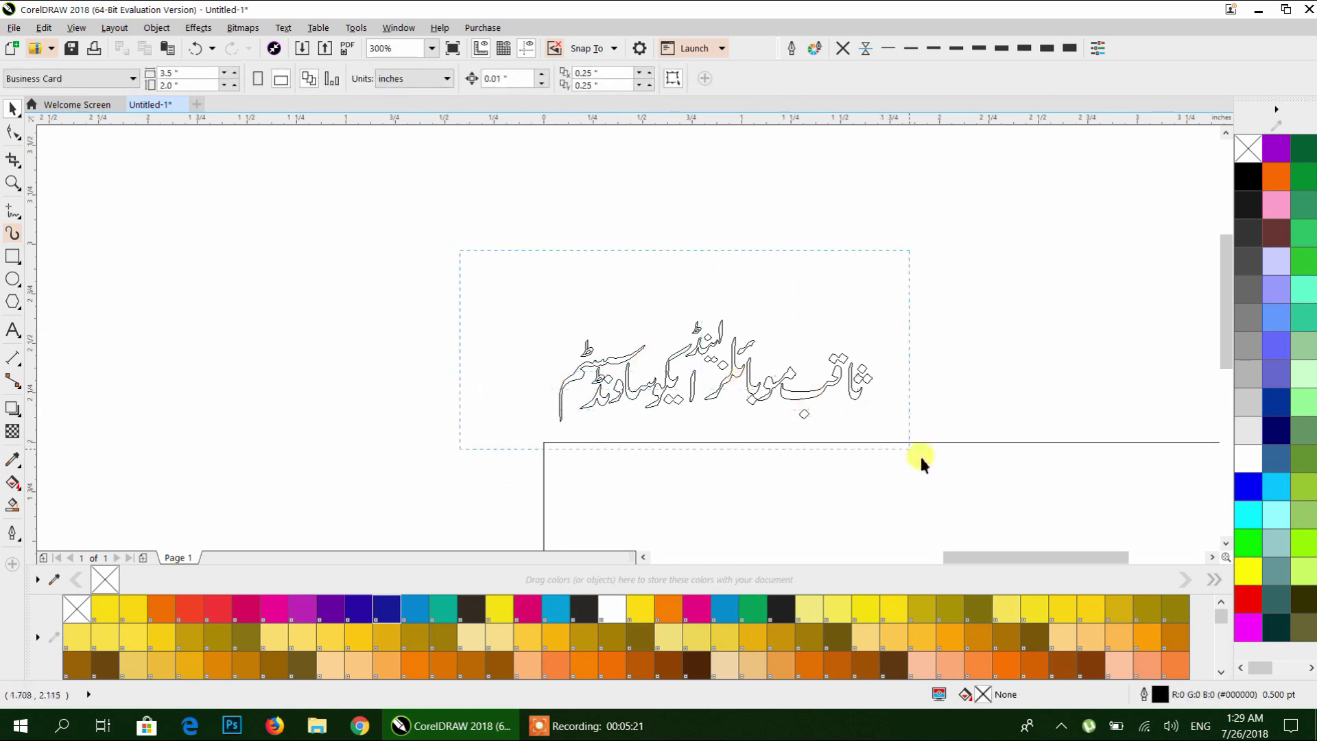
Combine all 27 pieces of the Urdu heading into a single curve.
{"action": "left_click_drag", "start_coordinate": [919, 454], "coordinate": [919, 454]}
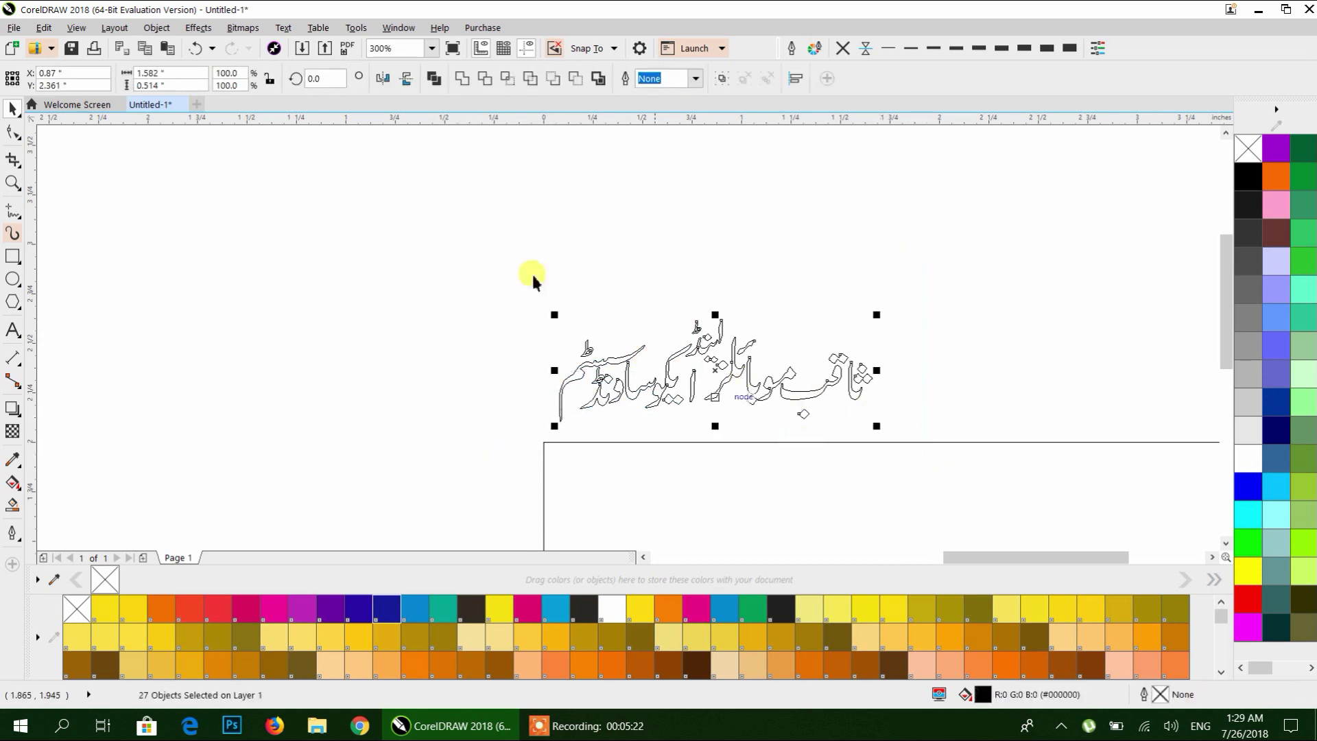
{"action": "left_click", "coordinate": [436, 79]}
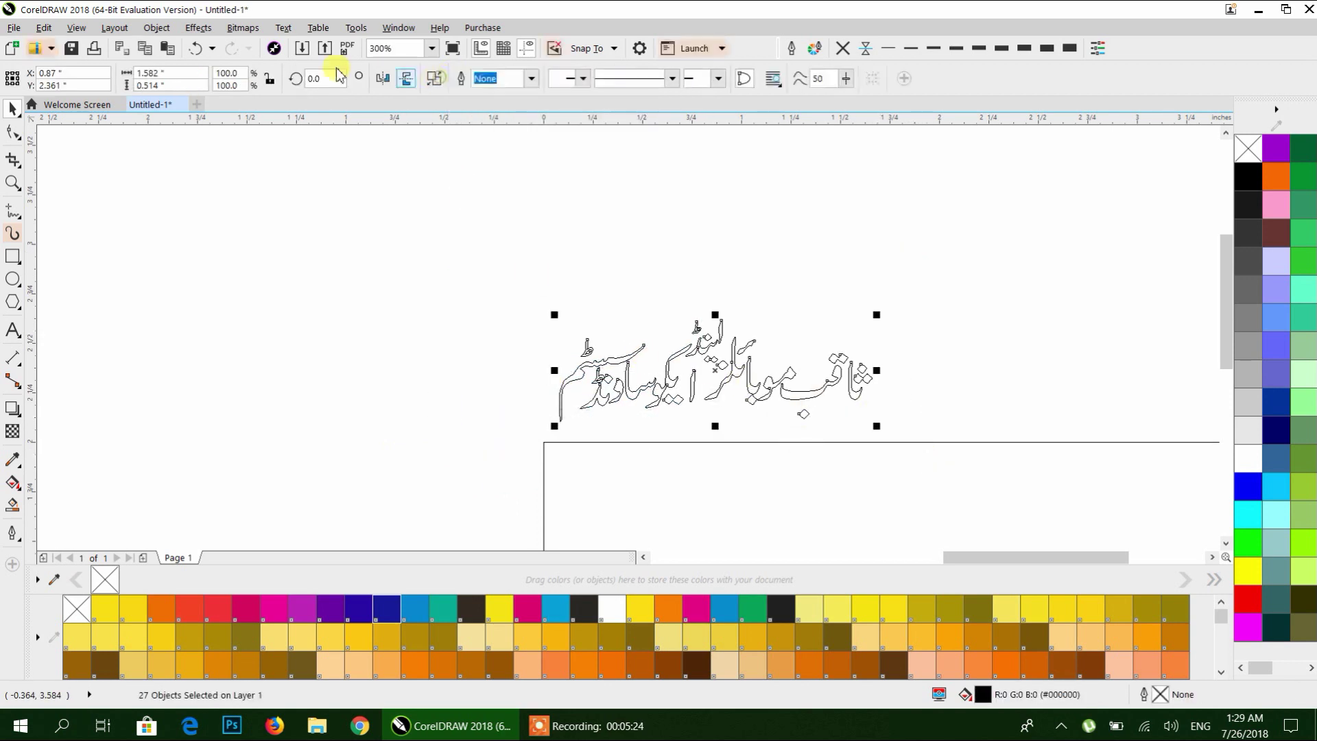
{"action": "left_click", "coordinate": [78, 28]}
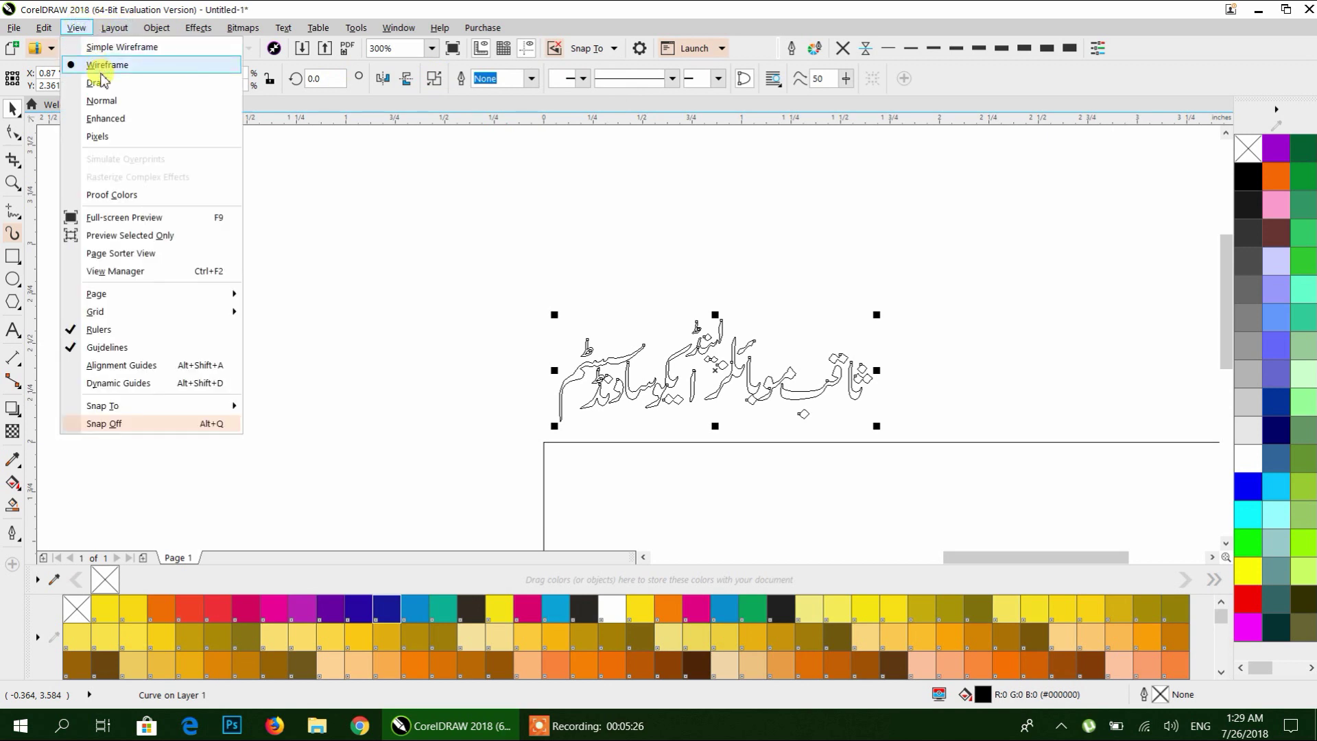
Switch to Enhanced view so the heading renders as solid black lettering, then reselect it.
{"action": "left_click", "coordinate": [102, 124]}
{"action": "scroll", "coordinate": [776, 435], "scroll_direction": "up", "scroll_amount": 2}
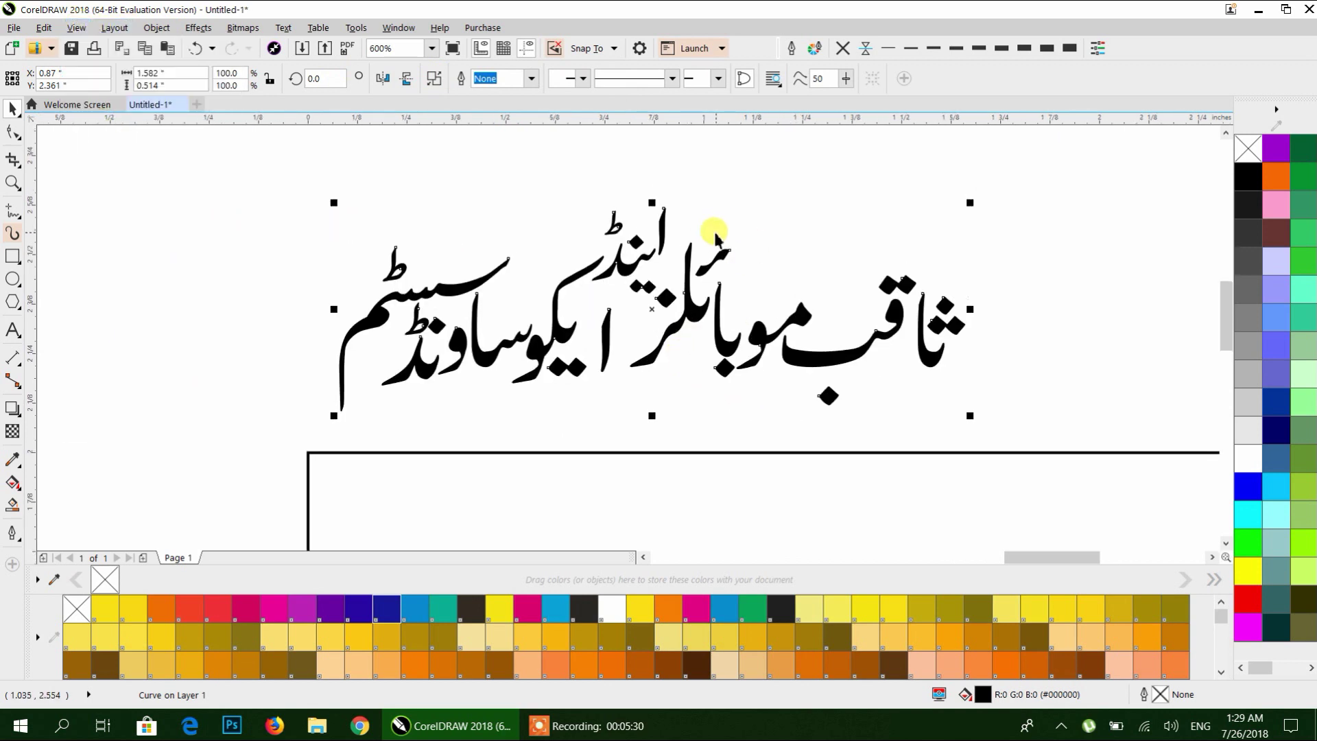
{"action": "left_click", "coordinate": [509, 238]}
{"action": "scroll", "coordinate": [509, 237], "scroll_direction": "down", "scroll_amount": 4}
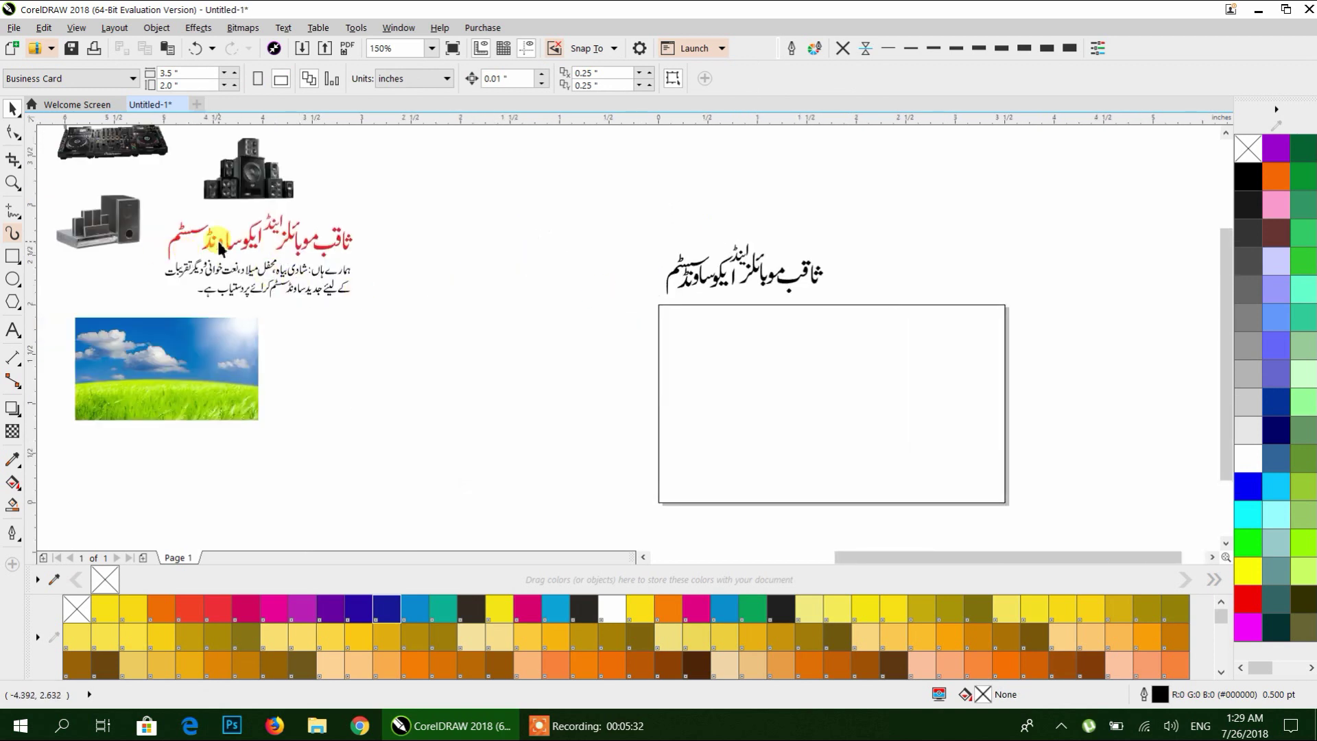
{"action": "scroll", "coordinate": [768, 274], "scroll_direction": "up", "scroll_amount": 4}
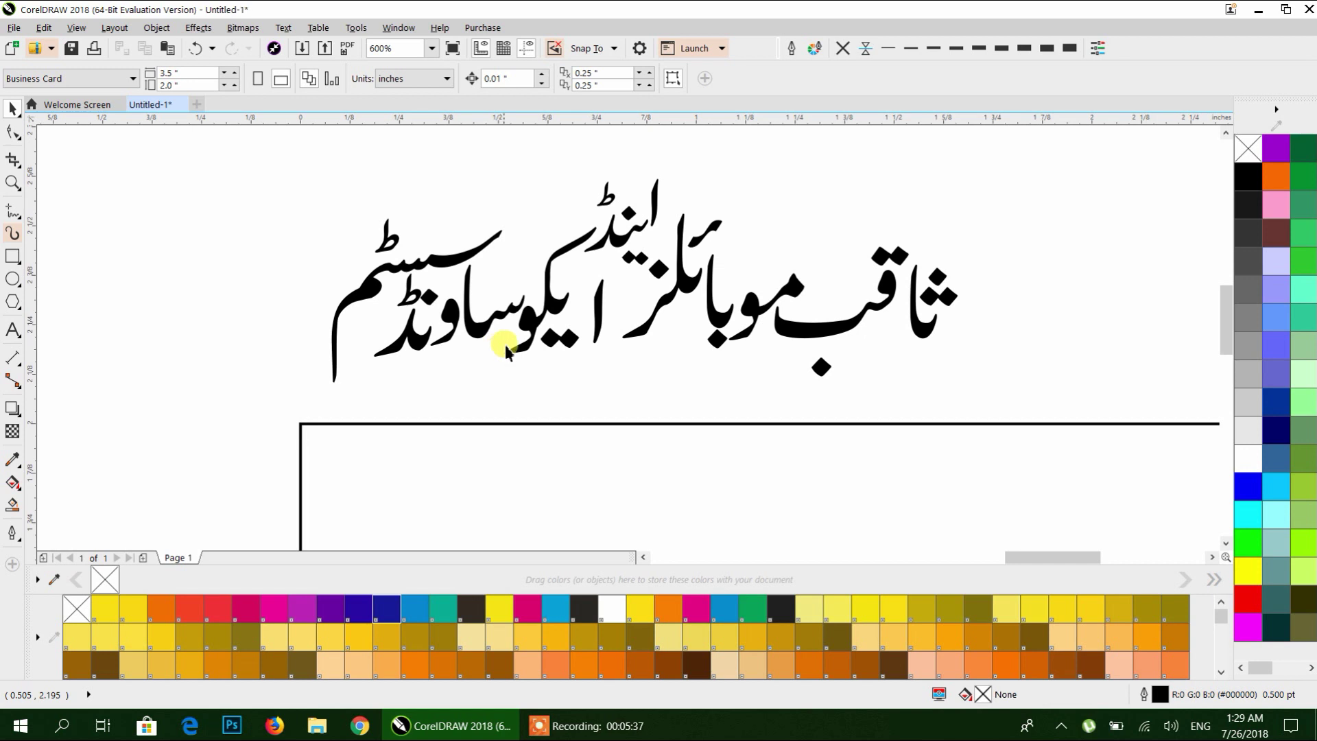
{"action": "scroll", "coordinate": [502, 354], "scroll_direction": "down", "scroll_amount": 1}
{"action": "scroll", "coordinate": [532, 336], "scroll_direction": "up", "scroll_amount": 1}
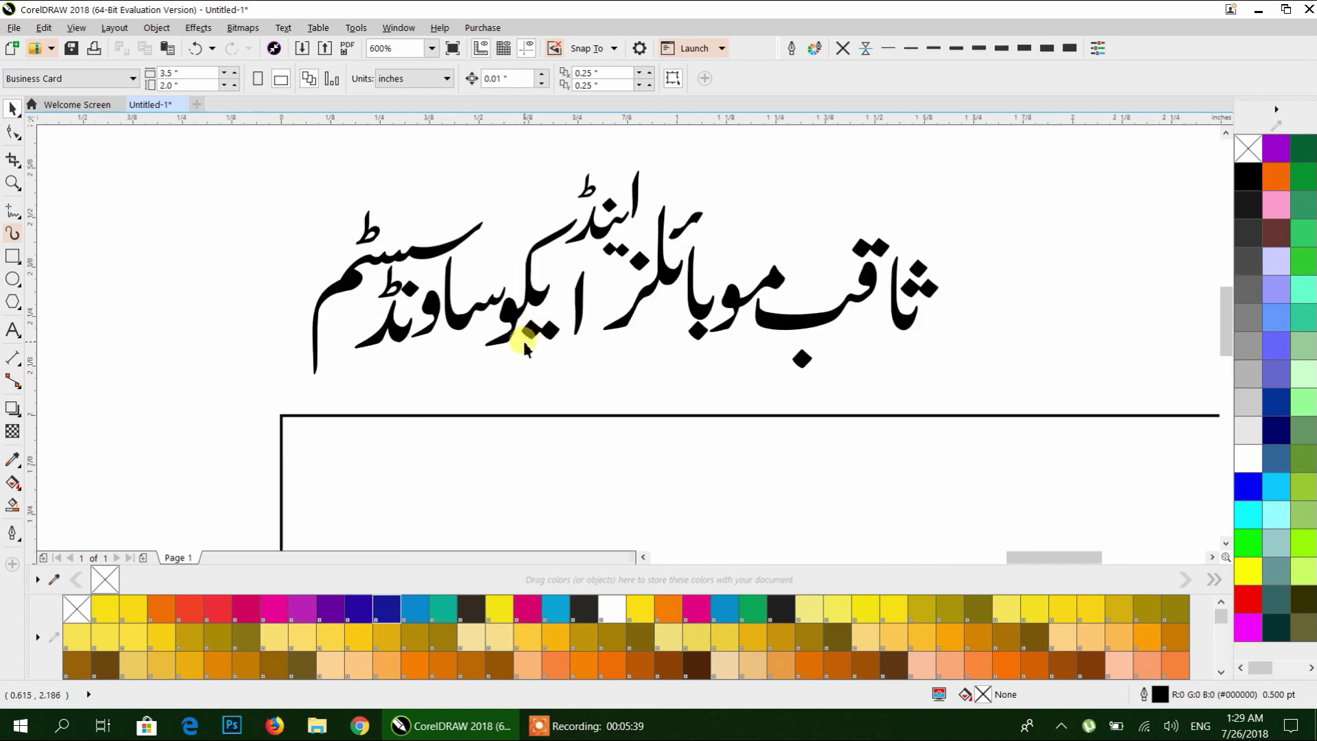
{"action": "left_click", "coordinate": [434, 252]}
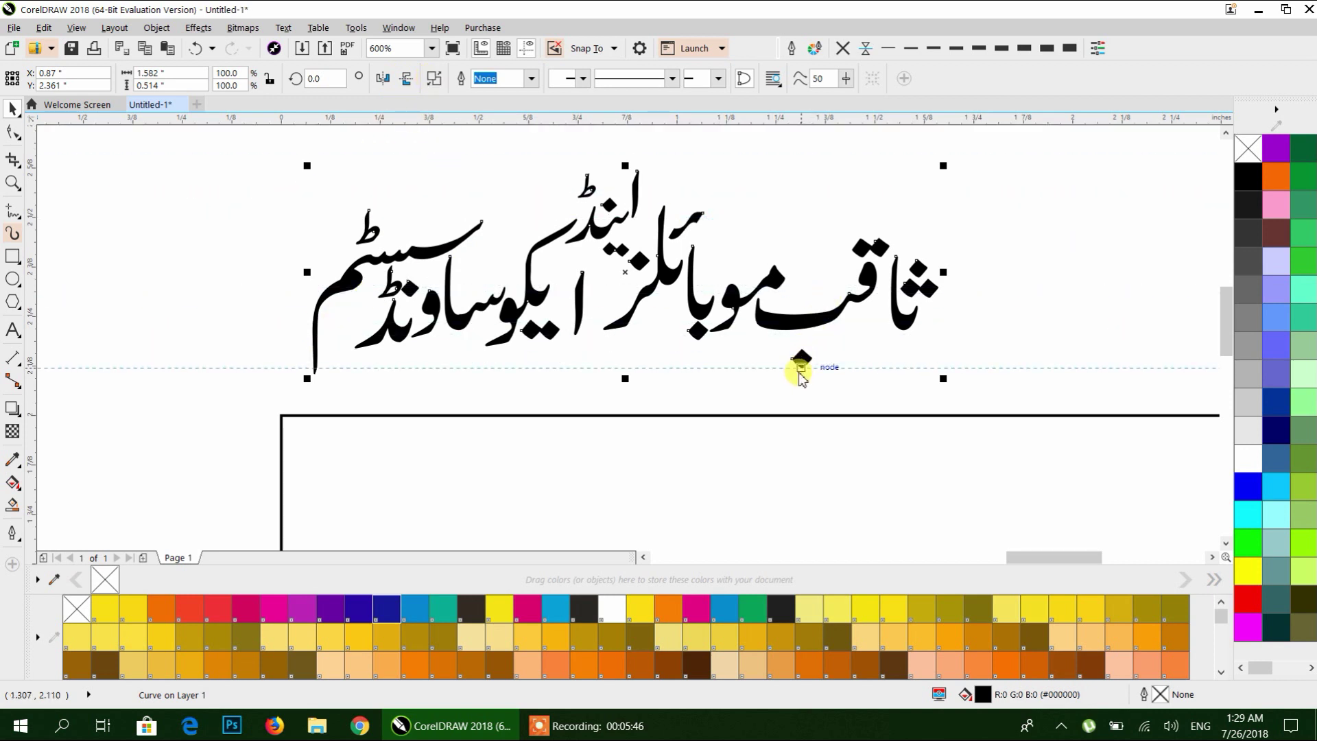
Nudge the small marks above سسٹم up and right, then select the whole heading.
{"action": "left_click", "coordinate": [800, 369]}
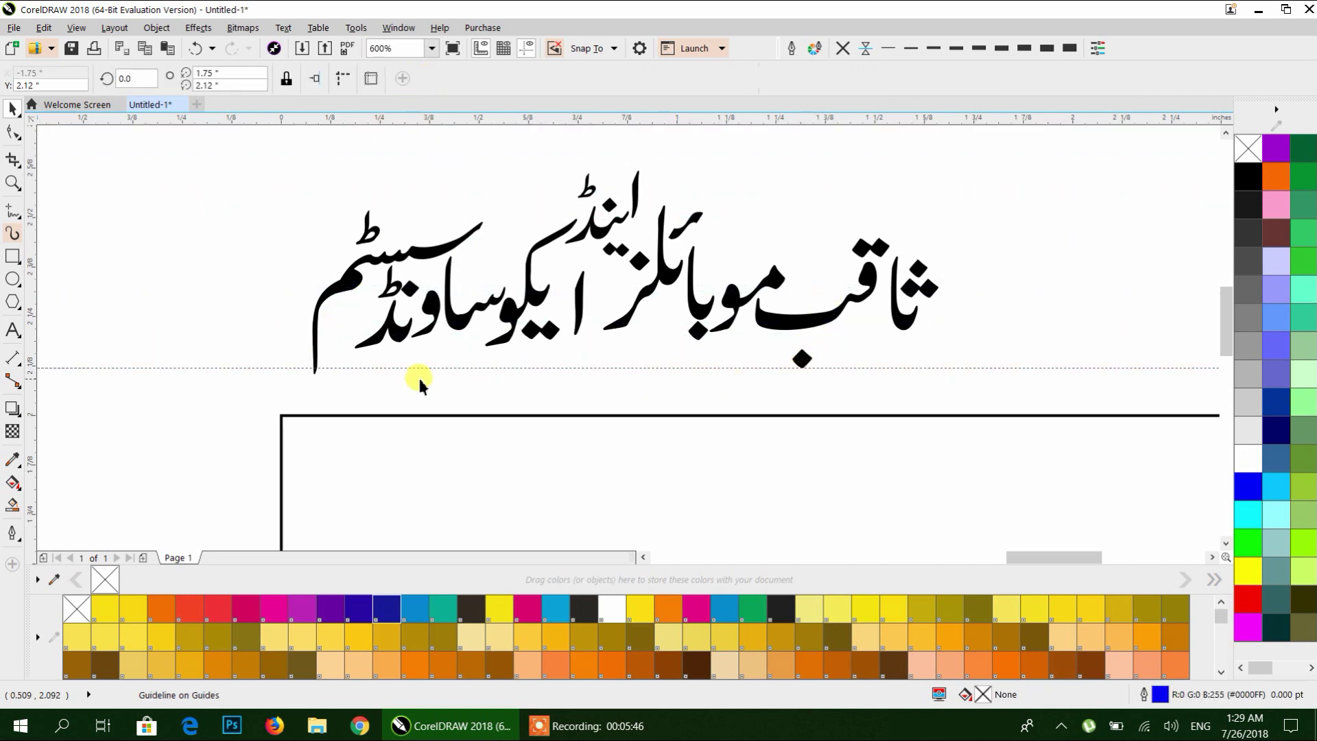
{"action": "left_click", "coordinate": [355, 272]}
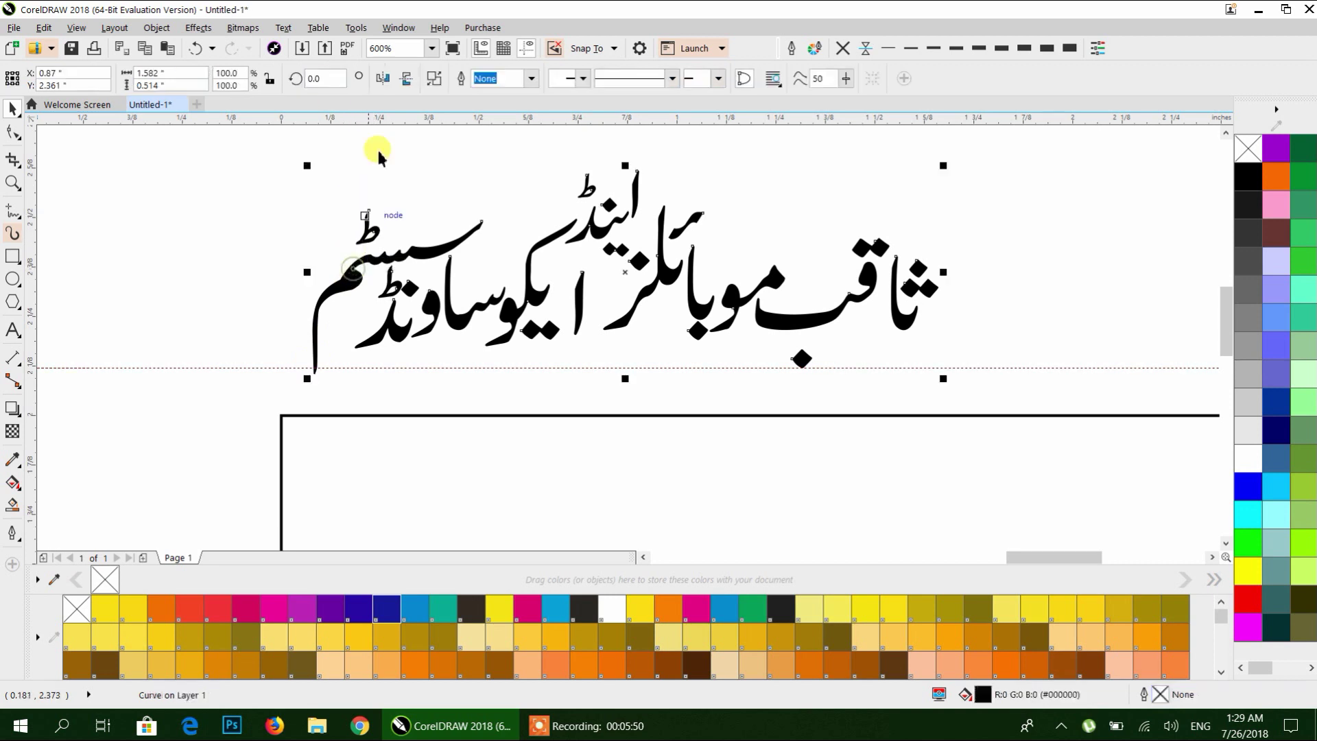
{"action": "left_click", "coordinate": [384, 266]}
{"action": "left_click_drag", "start_coordinate": [333, 174], "coordinate": [437, 243]}
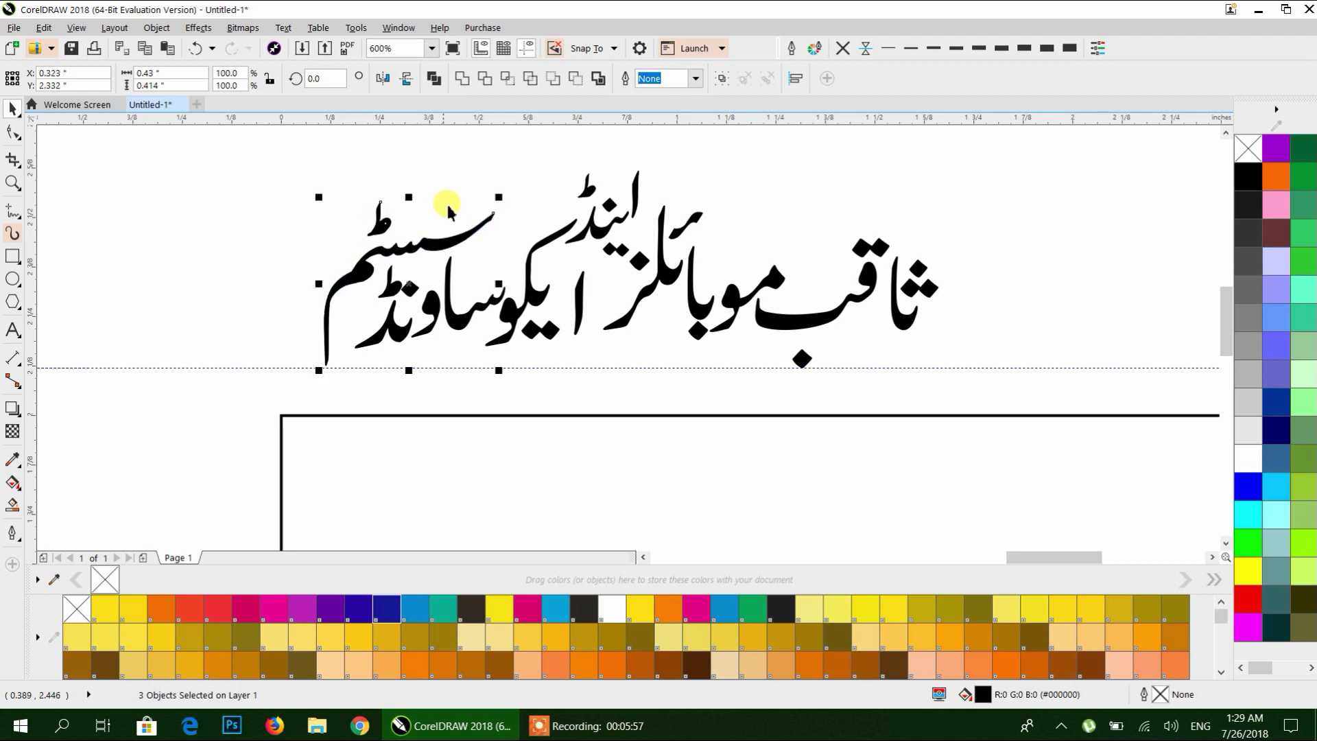
{"action": "left_click", "coordinate": [449, 211]}
{"action": "scroll", "coordinate": [348, 181], "scroll_direction": "down", "scroll_amount": 2}
{"action": "left_click_drag", "start_coordinate": [302, 142], "coordinate": [657, 298]}
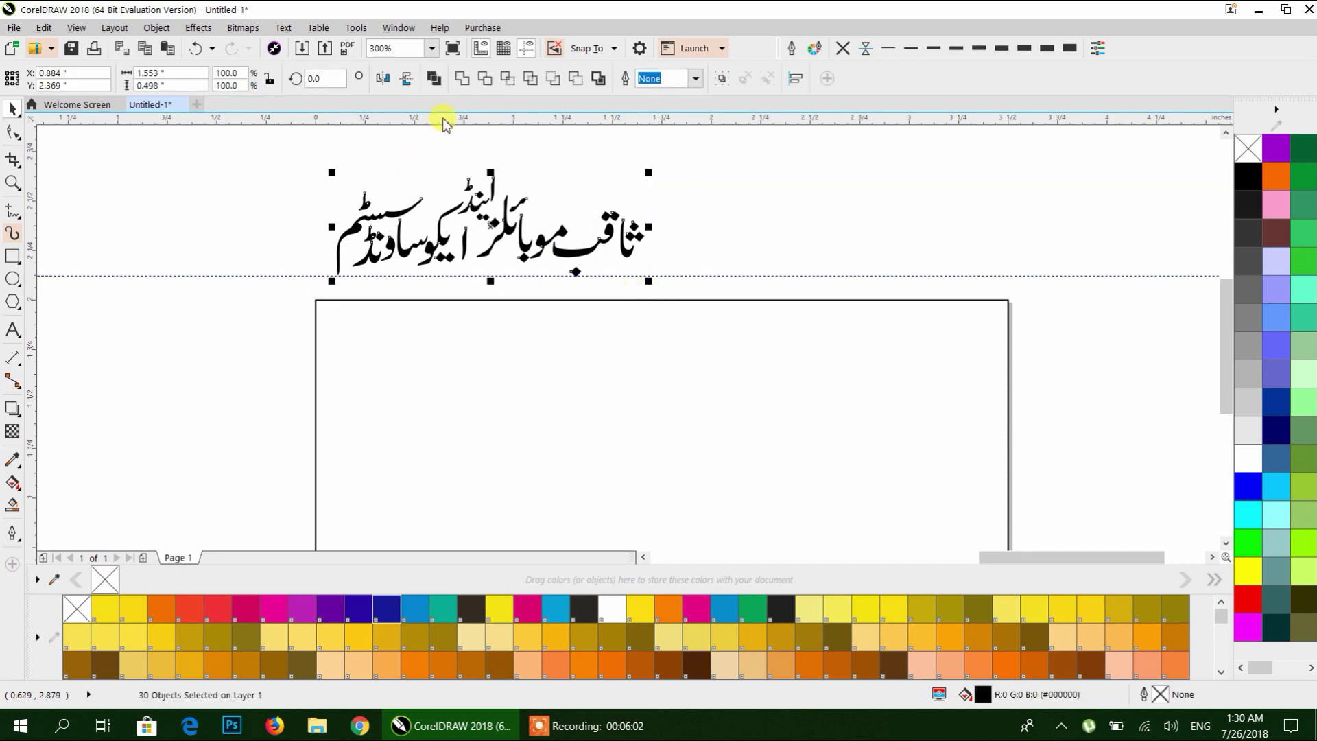
Enlarge the sky-and-grass photo beside the blank card.
{"action": "left_click", "coordinate": [459, 172]}
{"action": "scroll", "coordinate": [491, 176], "scroll_direction": "down", "scroll_amount": 3}
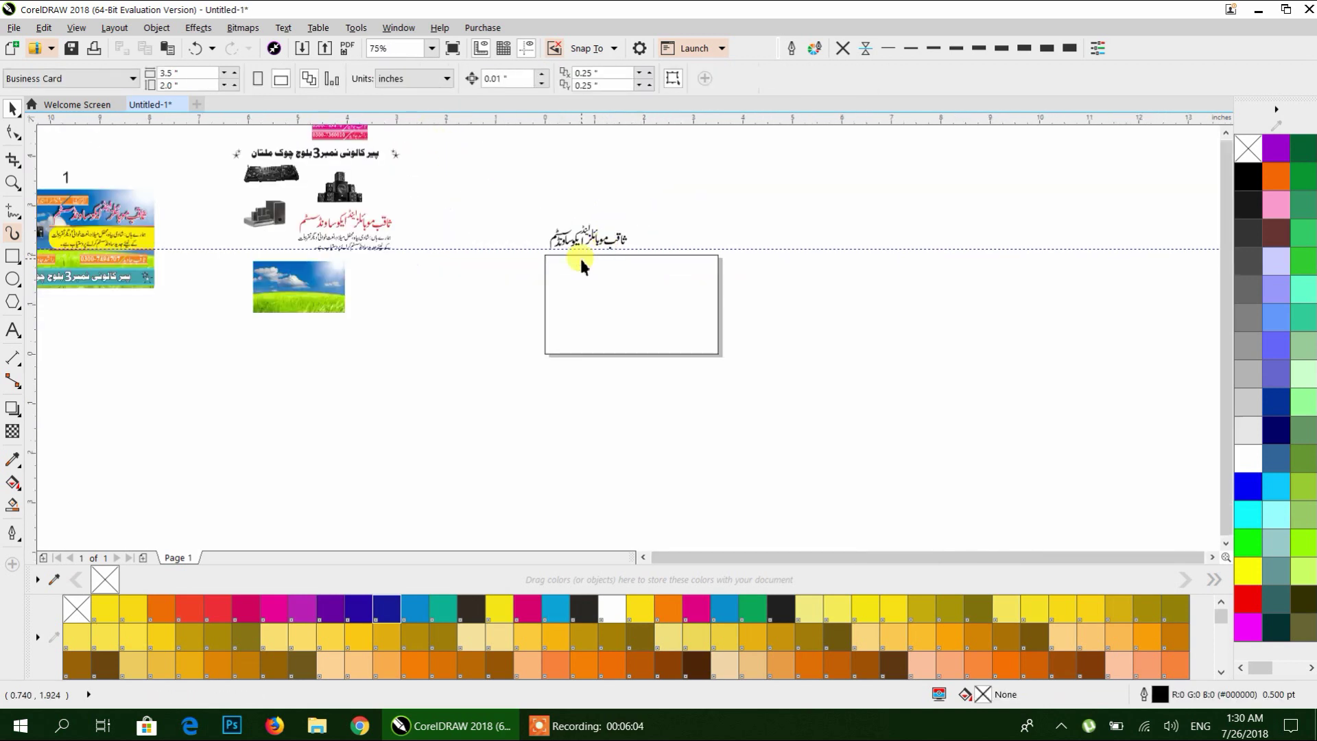
{"action": "scroll", "coordinate": [397, 265], "scroll_direction": "up", "scroll_amount": 3}
{"action": "scroll", "coordinate": [596, 256], "scroll_direction": "down", "scroll_amount": 4}
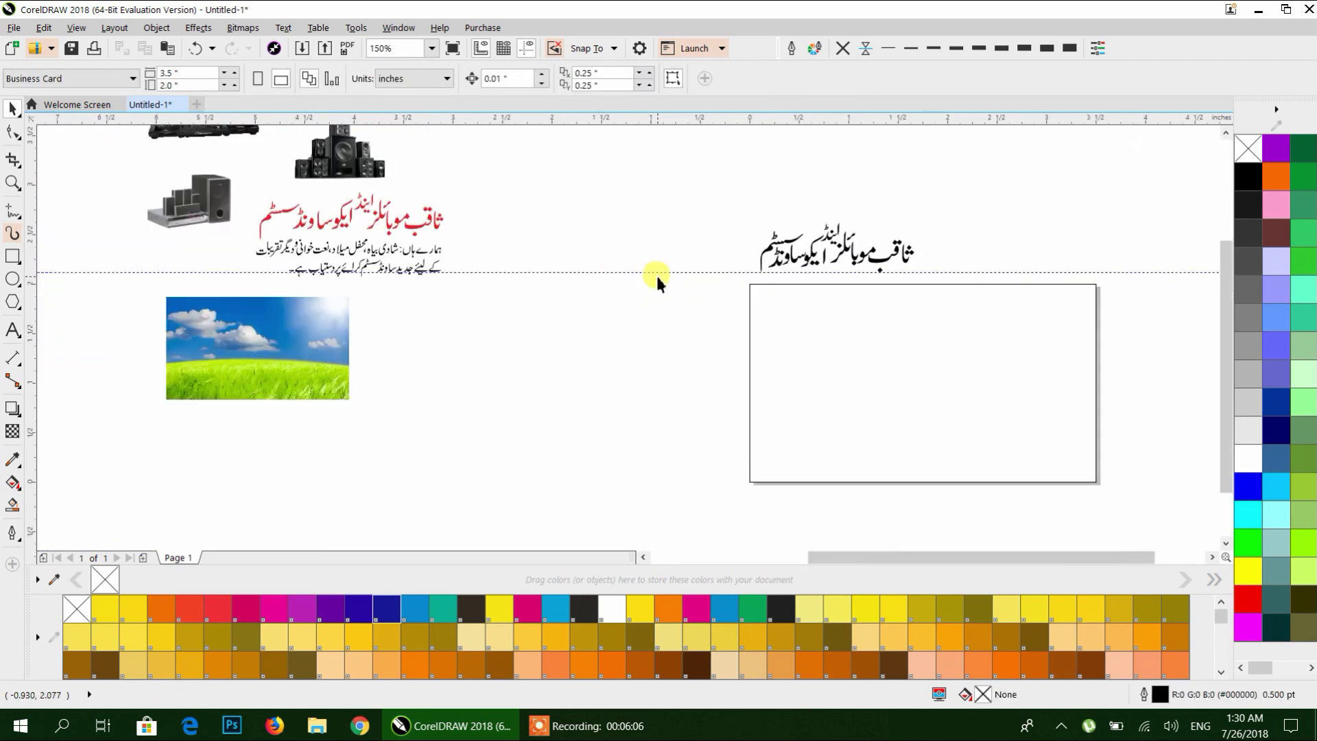
{"action": "left_click_drag", "start_coordinate": [656, 297], "coordinate": [581, 327]}
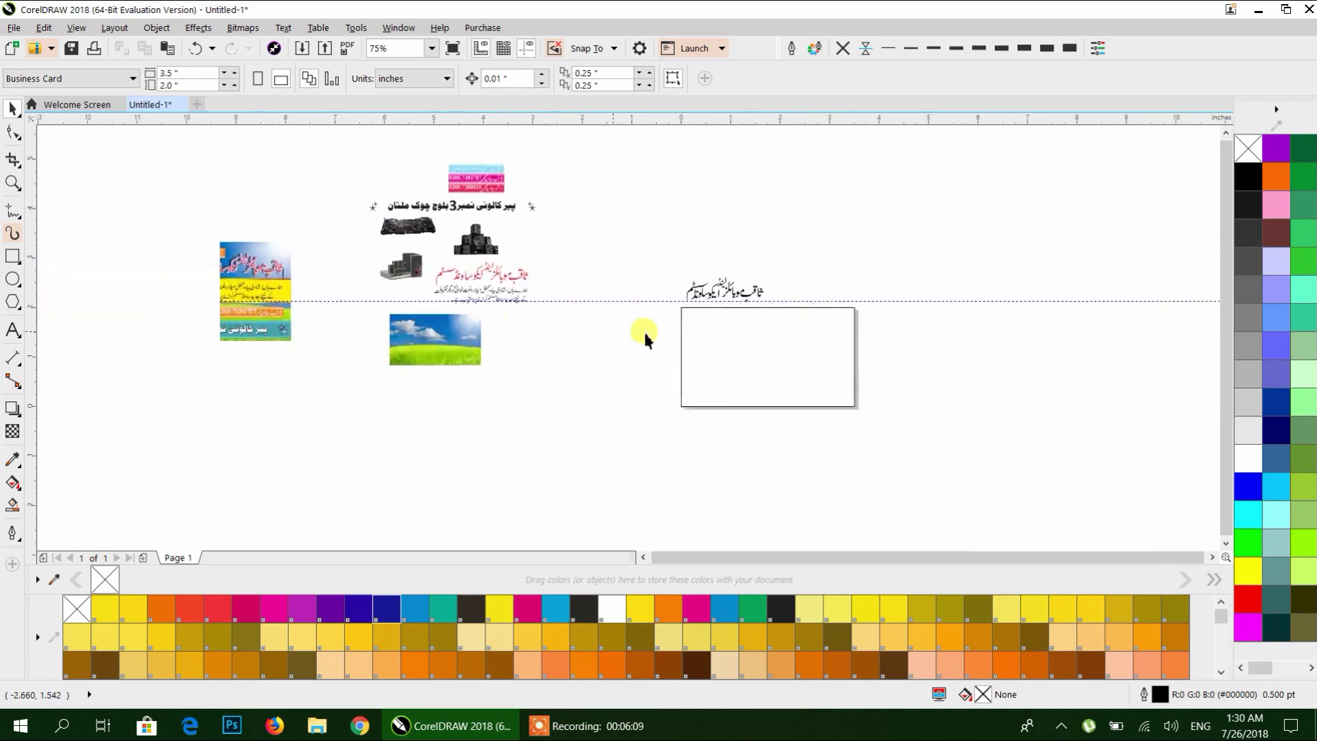
{"action": "key", "text": "space"}
{"action": "left_click", "coordinate": [426, 340]}
{"action": "left_click_drag", "start_coordinate": [482, 371], "coordinate": [600, 466]}
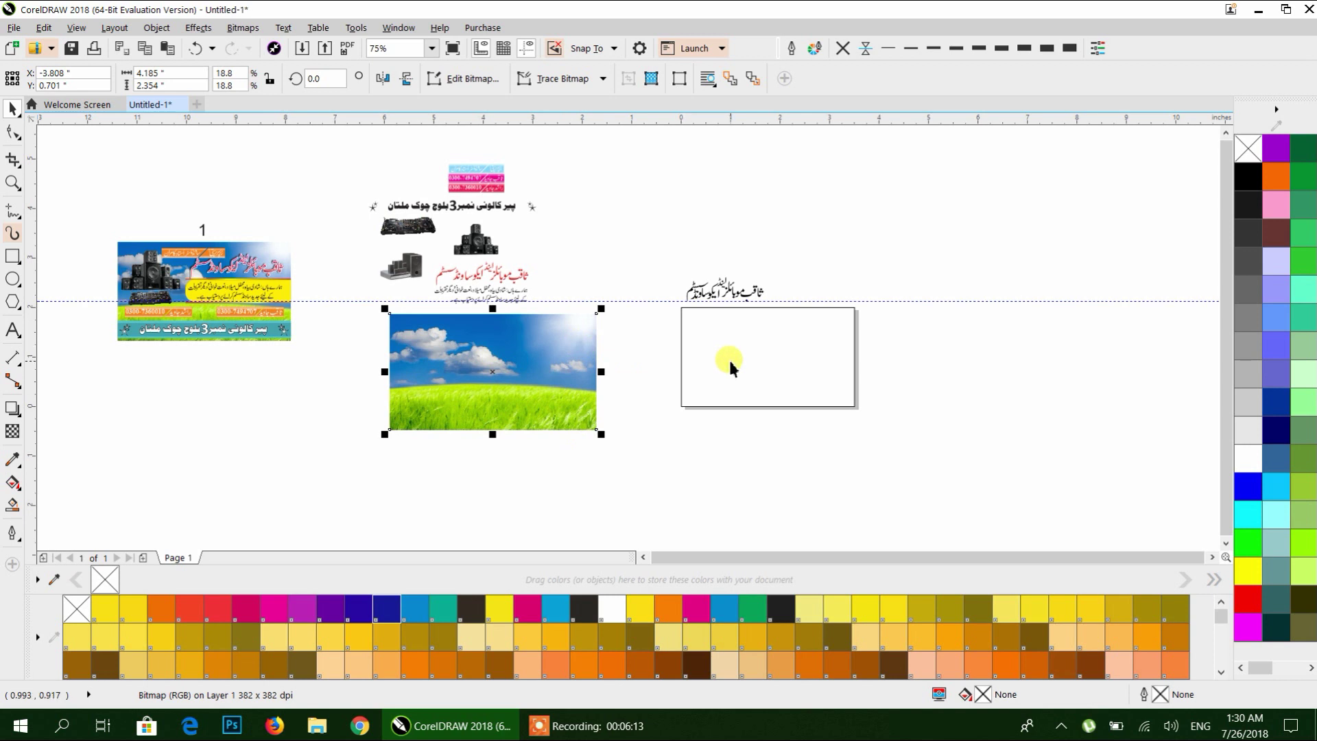
PowerClip the photo inside the card rectangle and shrink it to fit the card.
{"action": "right_click", "coordinate": [550, 349]}
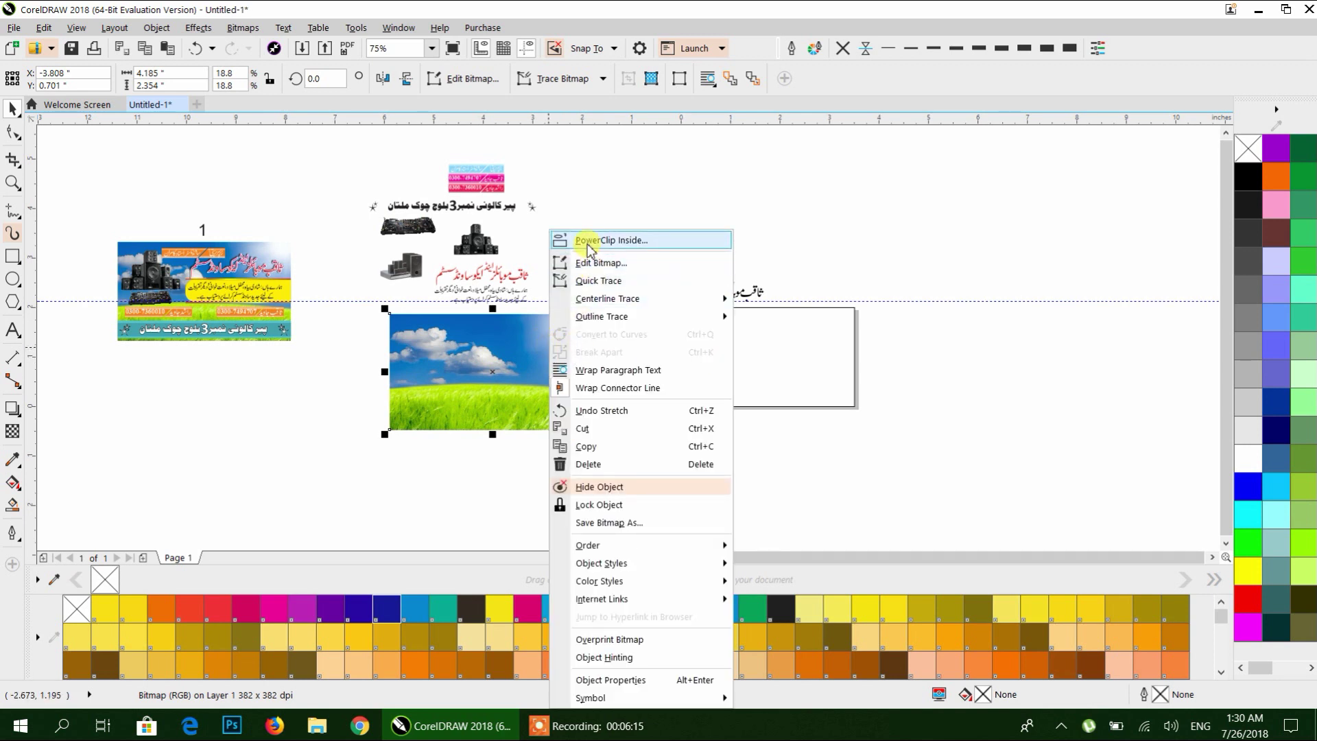
{"action": "left_click", "coordinate": [695, 341]}
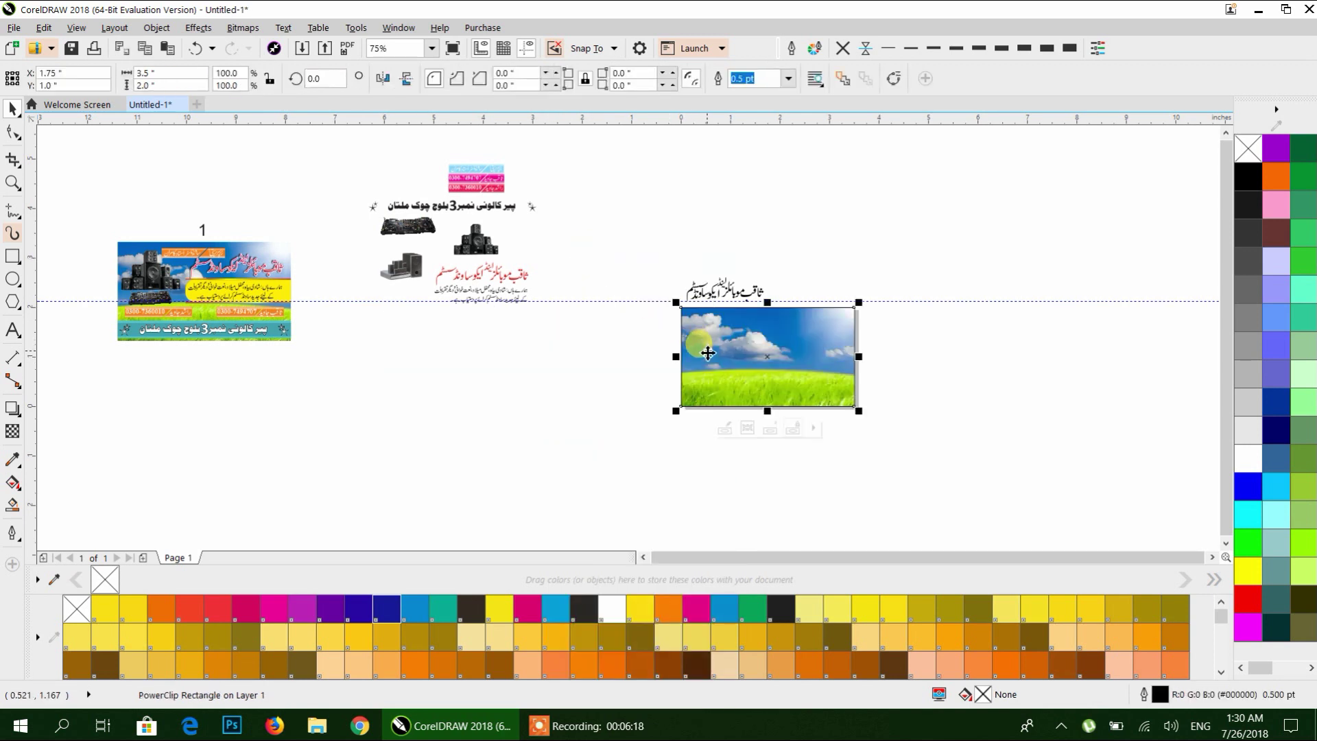
{"action": "scroll", "coordinate": [645, 370], "scroll_direction": "right", "scroll_amount": 3}
{"action": "scroll", "coordinate": [603, 391], "scroll_direction": "up", "scroll_amount": 2}
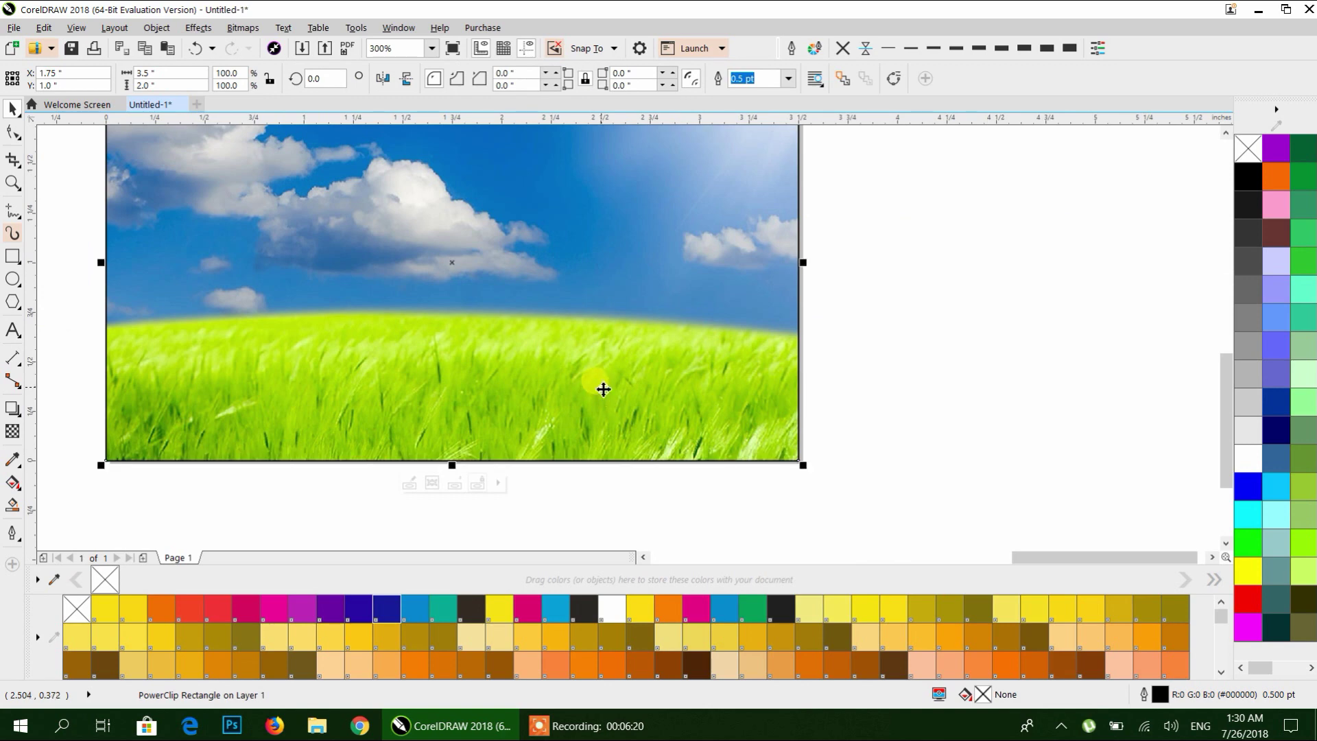
{"action": "scroll", "coordinate": [603, 389], "scroll_direction": "down", "scroll_amount": 1}
{"action": "double_click", "coordinate": [607, 348]}
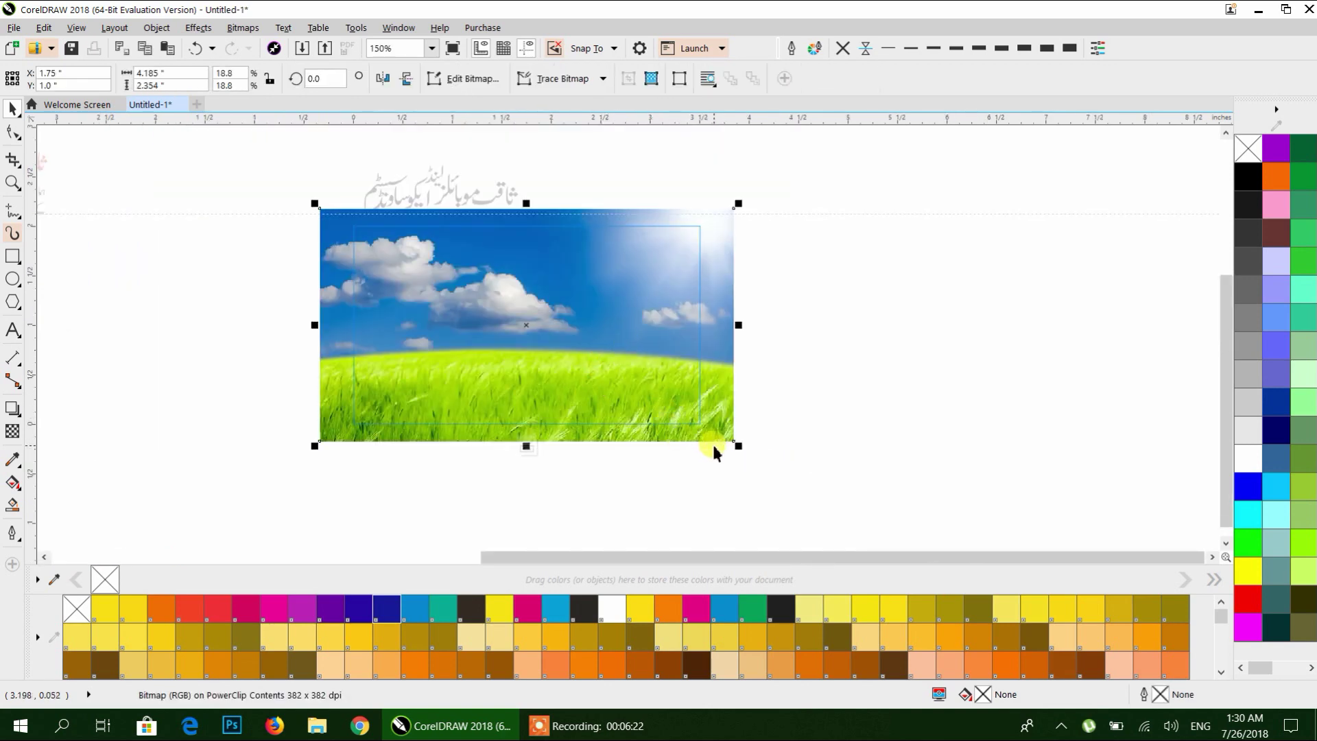
{"action": "left_click_drag", "start_coordinate": [739, 449], "coordinate": [714, 441]}
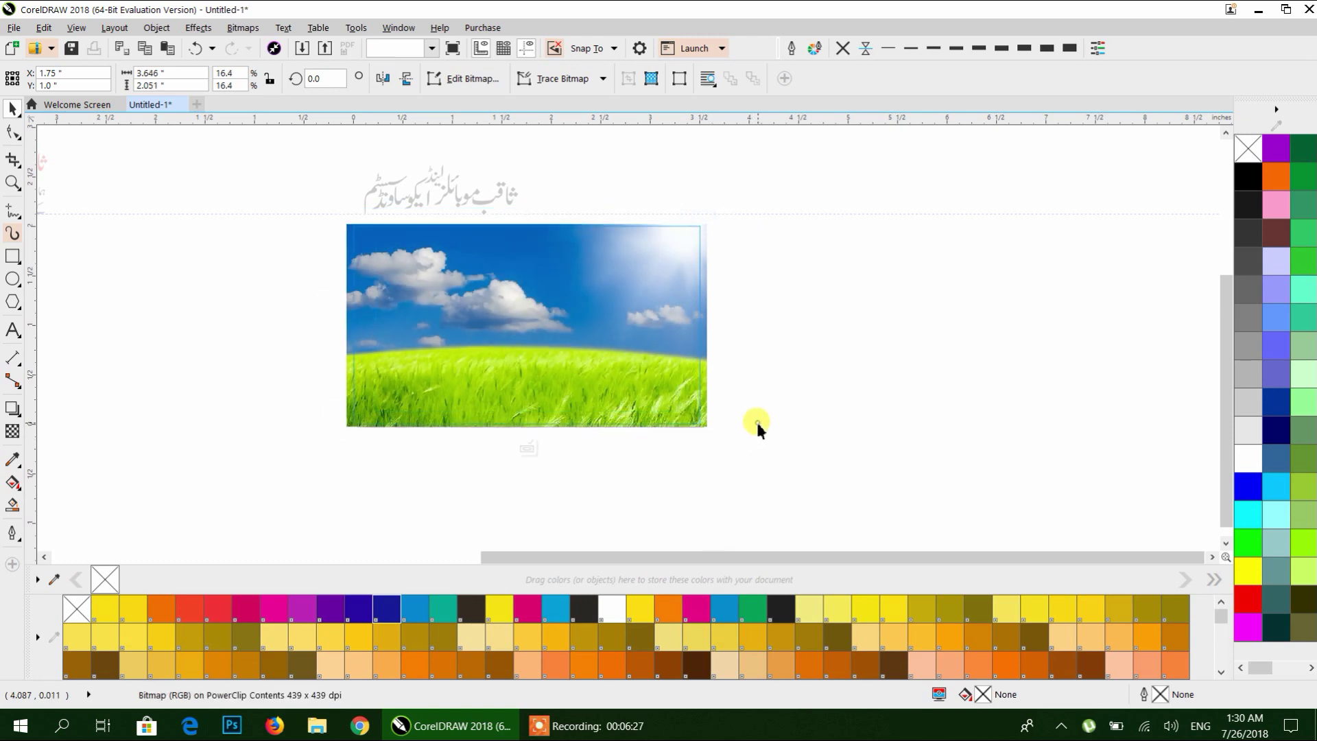
{"action": "left_click", "coordinate": [759, 371], "text": "ctrl"}
Set the card rectangle's outline to None.
{"action": "scroll", "coordinate": [693, 362], "scroll_direction": "down", "scroll_amount": 1}
{"action": "left_click_drag", "start_coordinate": [264, 350], "coordinate": [479, 359]}
{"action": "scroll", "coordinate": [306, 291], "scroll_direction": "up", "scroll_amount": 1}
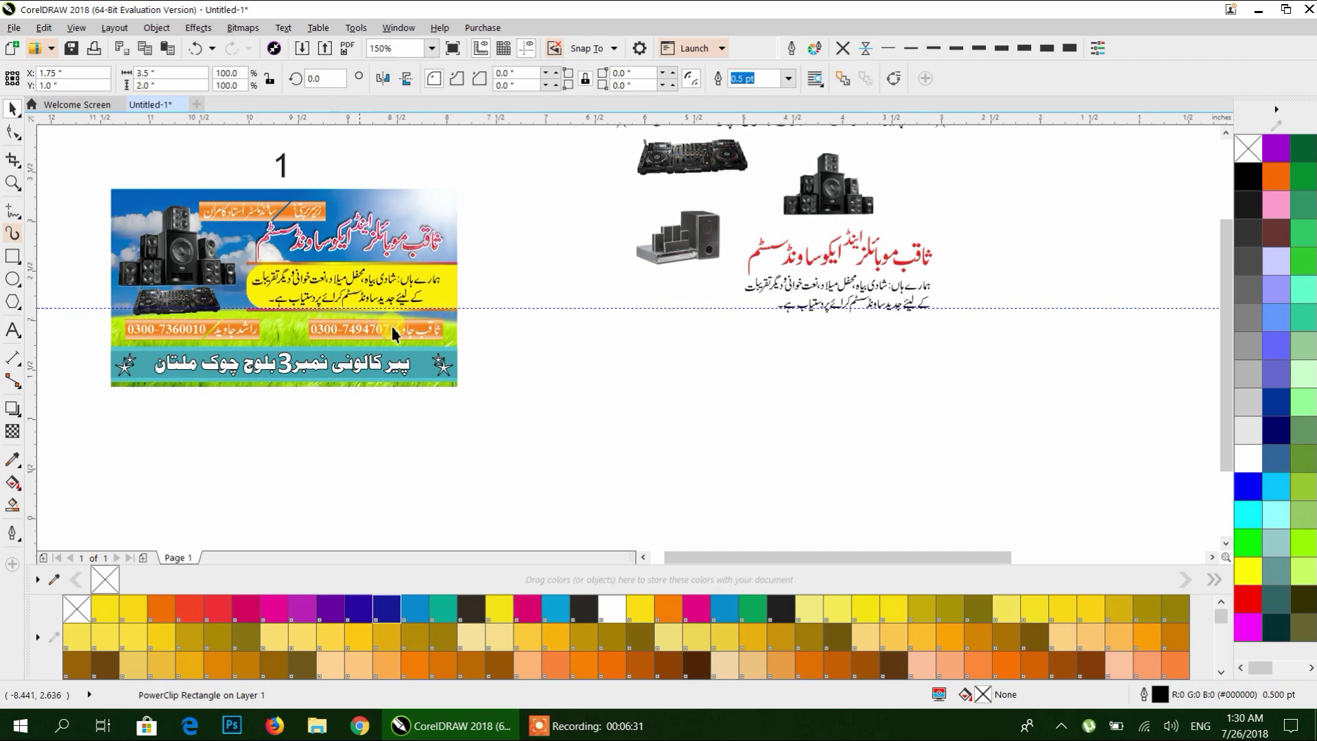
{"action": "scroll", "coordinate": [569, 393], "scroll_direction": "down", "scroll_amount": 1}
{"action": "left_click_drag", "start_coordinate": [673, 402], "coordinate": [190, 349]}
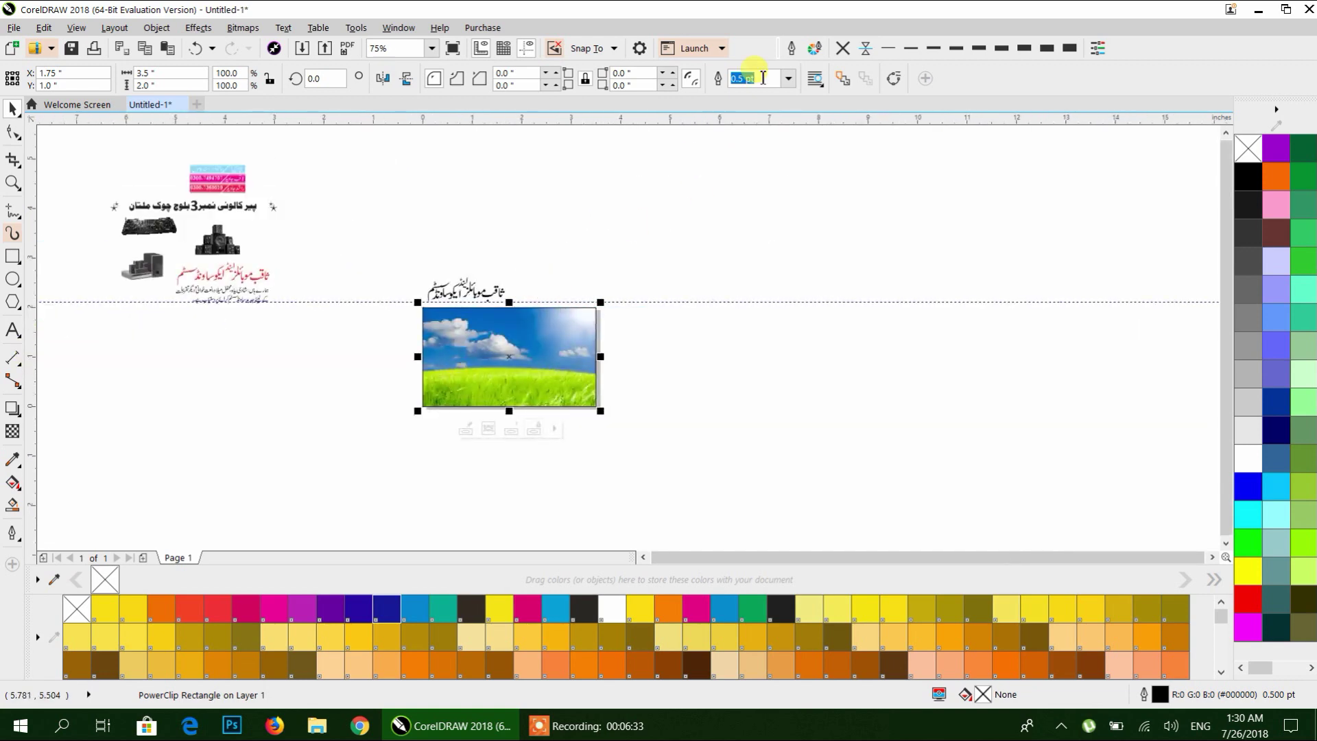
{"action": "left_click", "coordinate": [843, 48]}
Draw a rectangle across the photo's middle and round its corners into a pill shape.
{"action": "scroll", "coordinate": [565, 362], "scroll_direction": "up", "scroll_amount": 1}
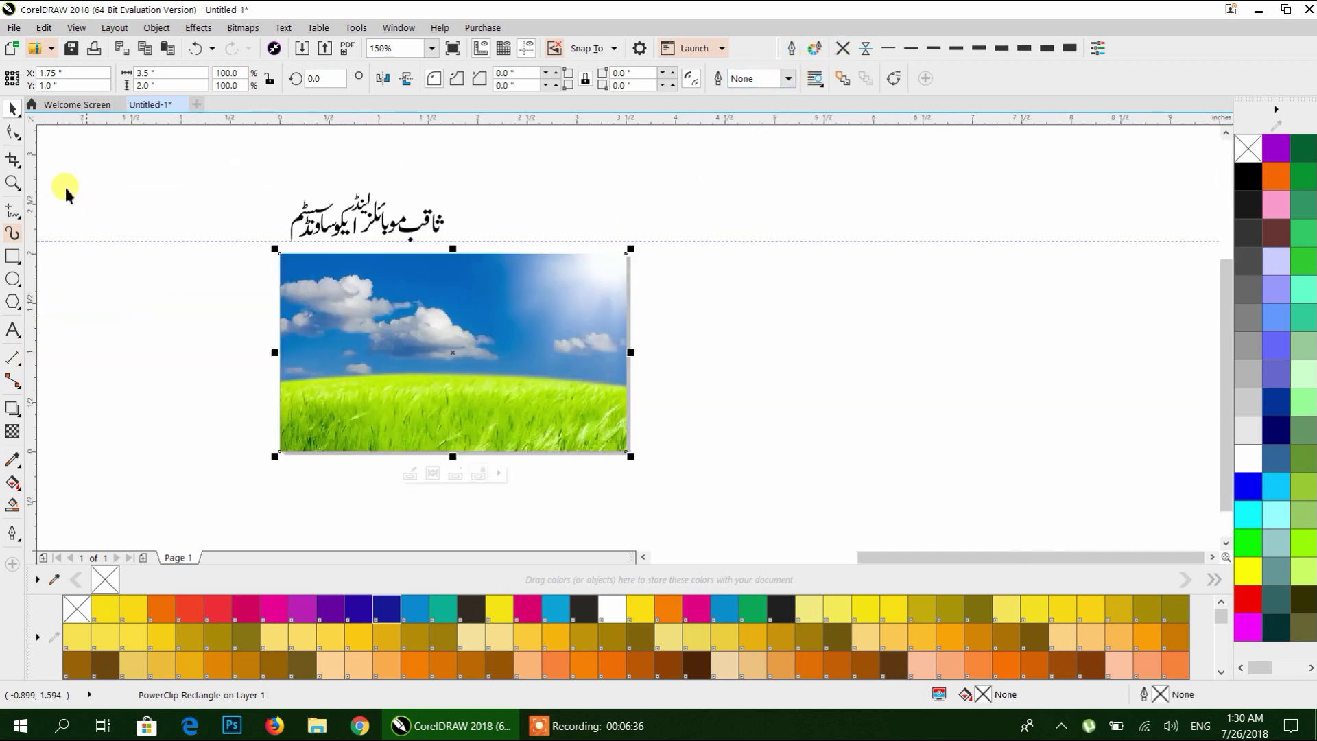
{"action": "left_click_drag", "start_coordinate": [429, 314], "coordinate": [688, 375]}
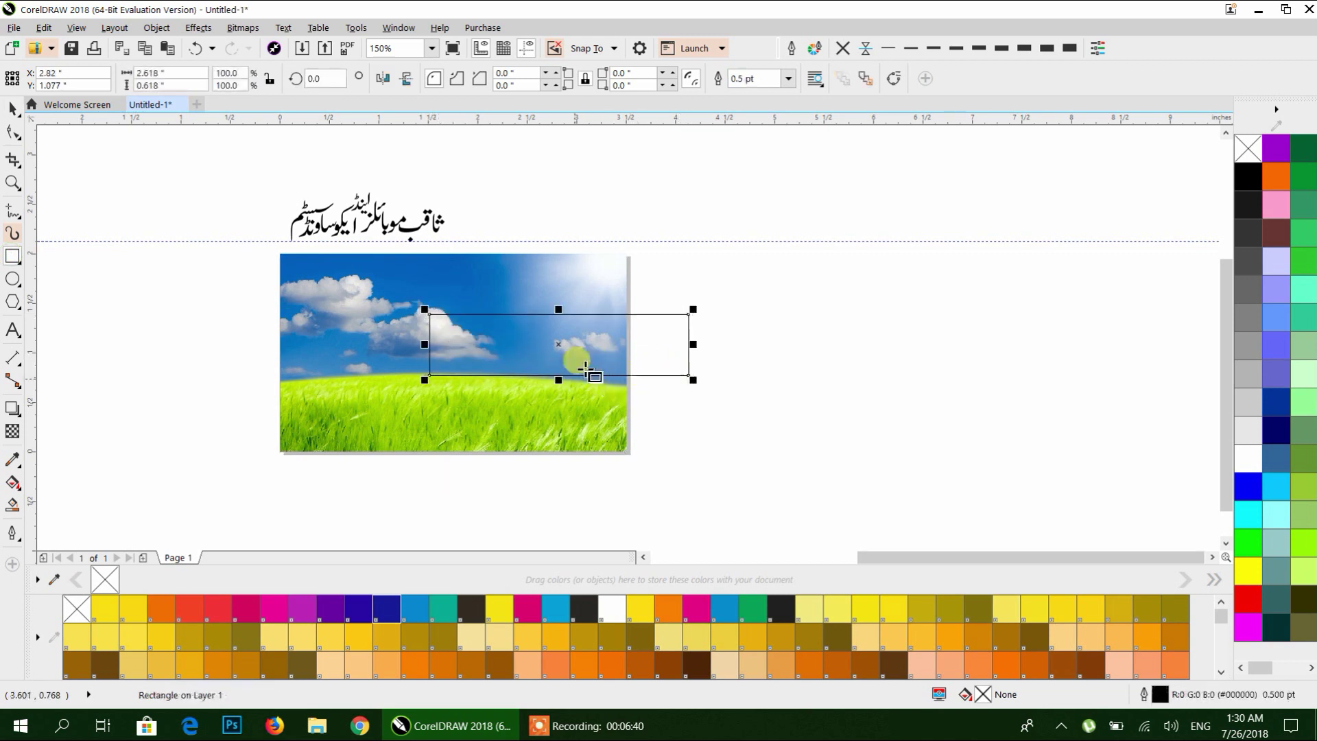
{"action": "left_click", "coordinate": [13, 132]}
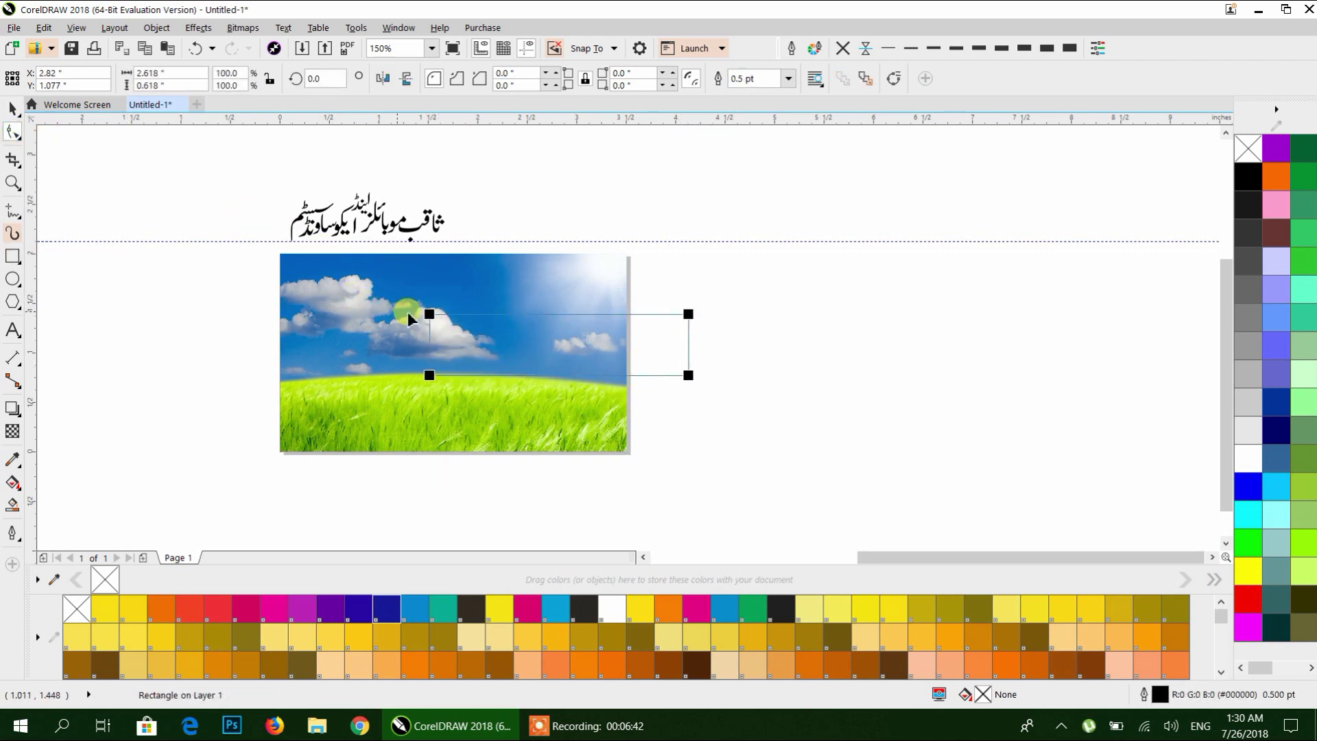
{"action": "left_click_drag", "start_coordinate": [428, 314], "coordinate": [447, 312]}
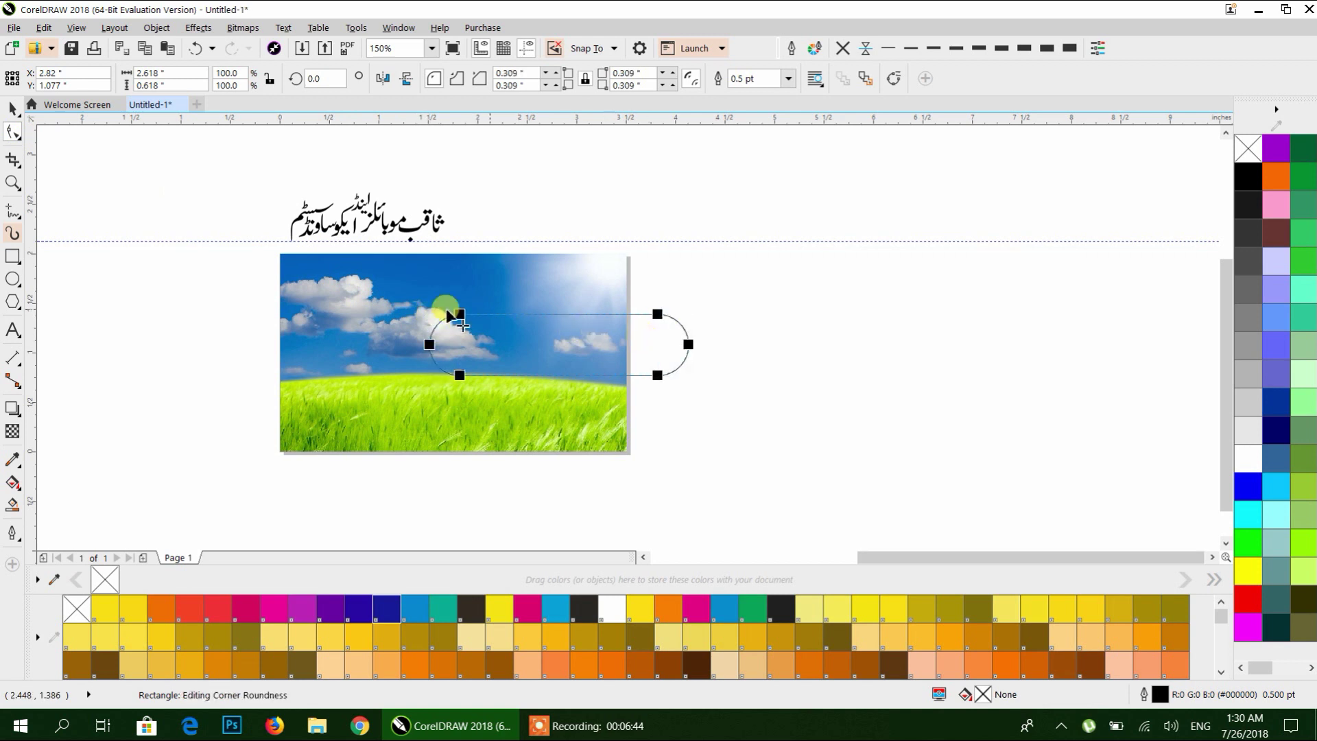
{"action": "left_click", "coordinate": [12, 110]}
Fill the pill yellow with no outline and choose PowerClip Inside.
{"action": "left_click_drag", "start_coordinate": [650, 354], "coordinate": [642, 355]}
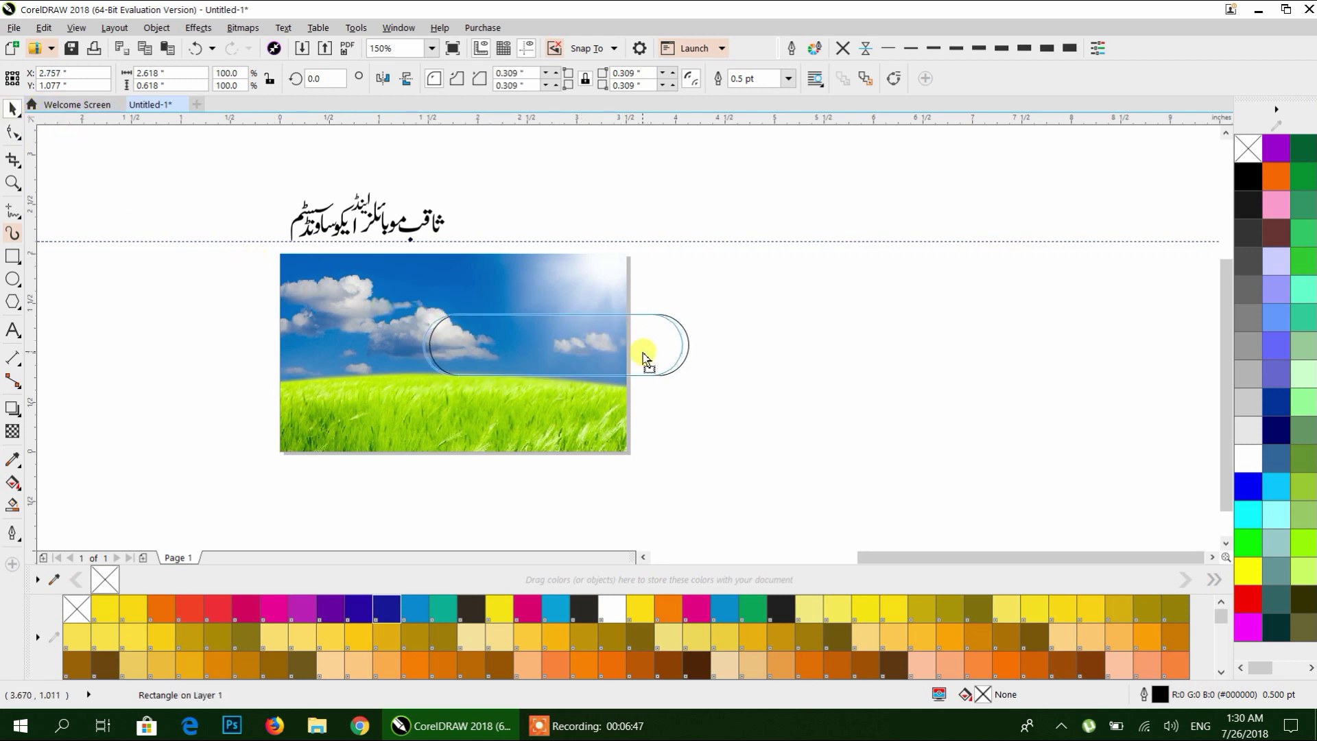
{"action": "left_click", "coordinate": [638, 608]}
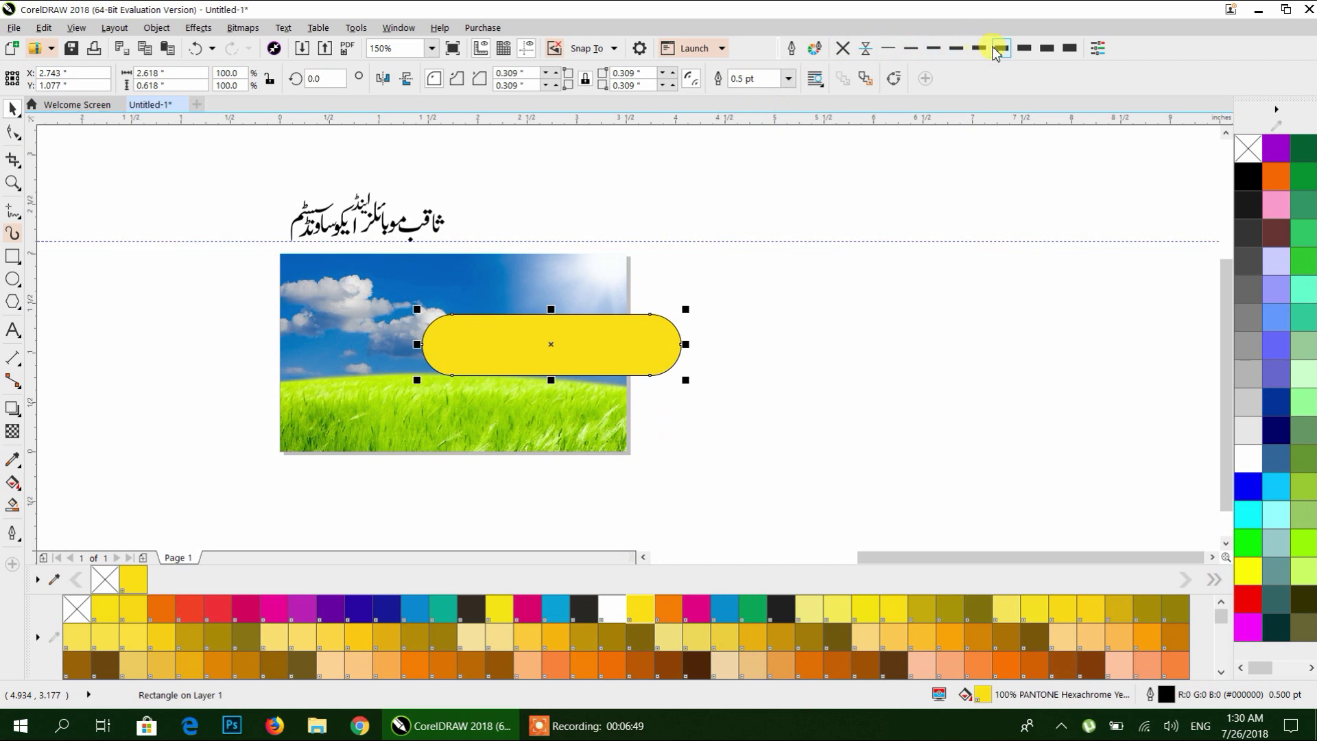
{"action": "left_click", "coordinate": [844, 50]}
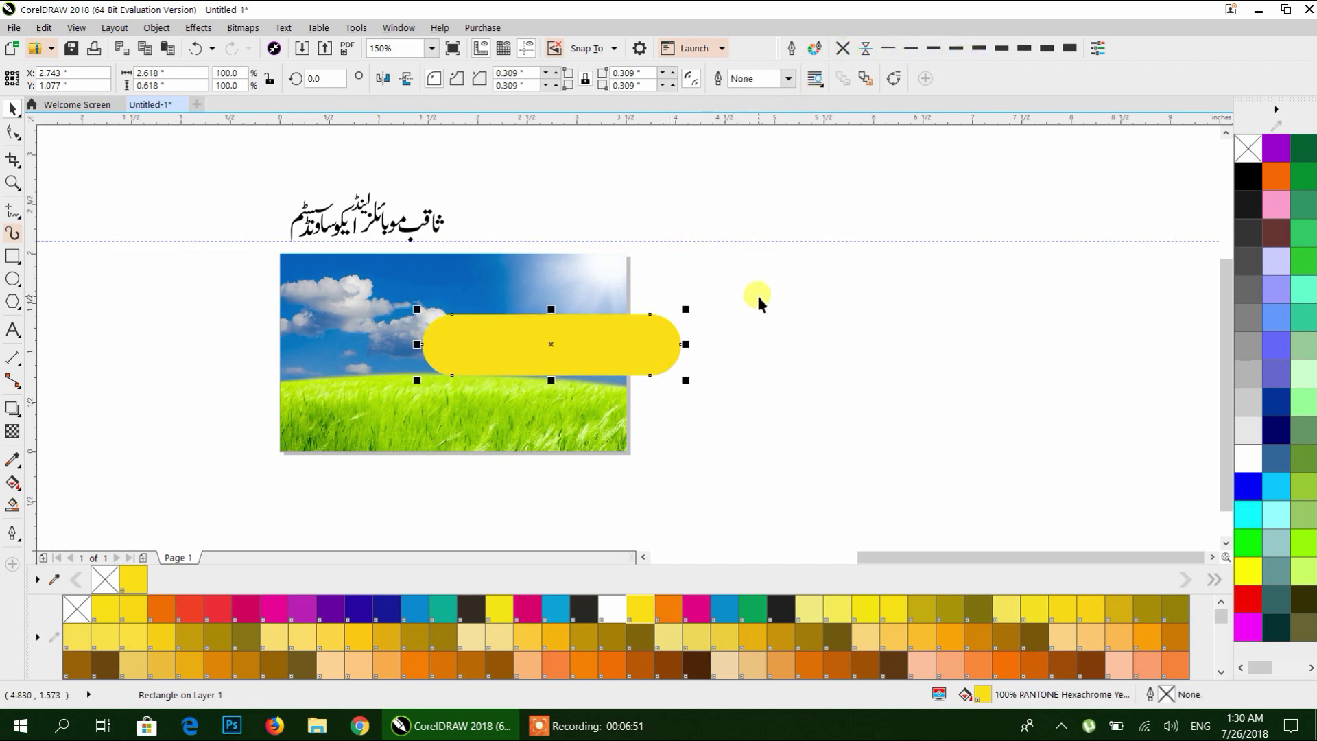
{"action": "right_click", "coordinate": [663, 343]}
{"action": "left_click", "coordinate": [727, 253]}
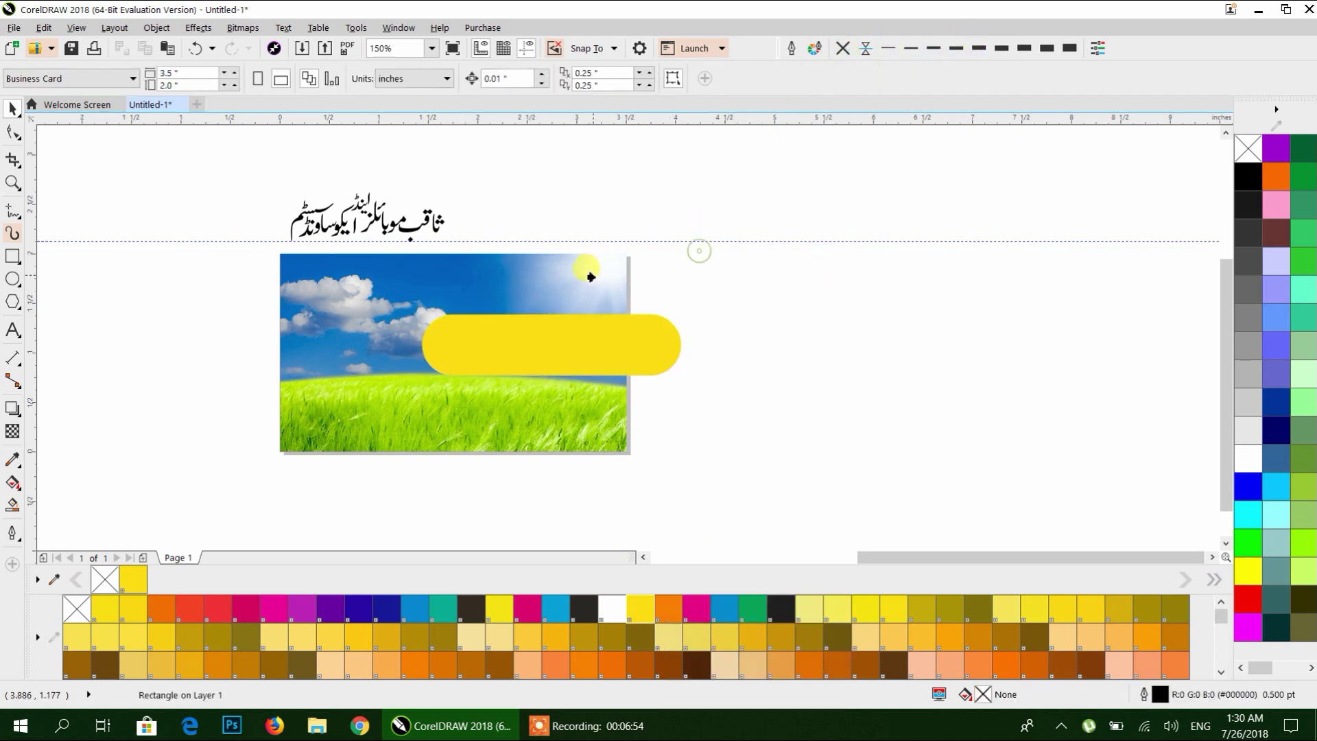
Clip the yellow banner inside the photo card and move the Urdu heading to its top right.
{"action": "left_click", "coordinate": [588, 270]}
{"action": "left_click_drag", "start_coordinate": [436, 233], "coordinate": [574, 302]}
{"action": "scroll", "coordinate": [561, 310], "scroll_direction": "up", "scroll_amount": 2}
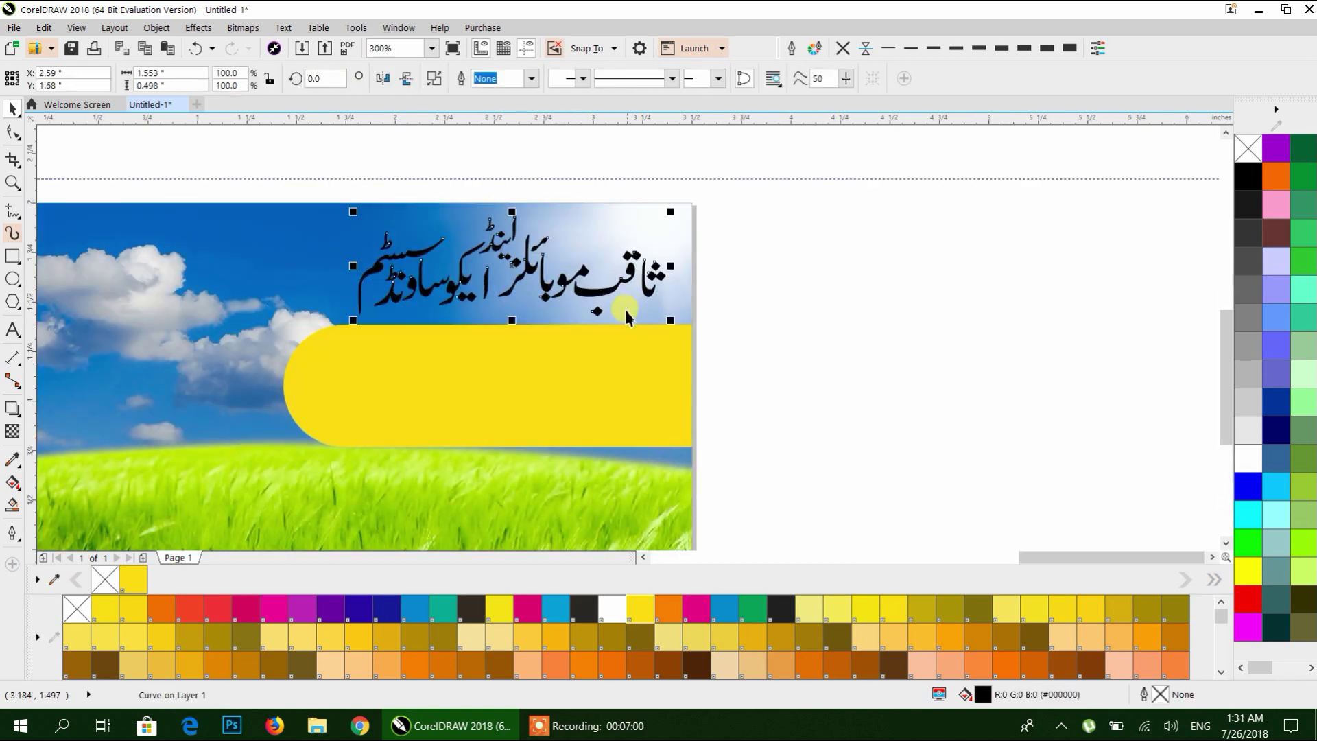
{"action": "double_click", "coordinate": [581, 368]}
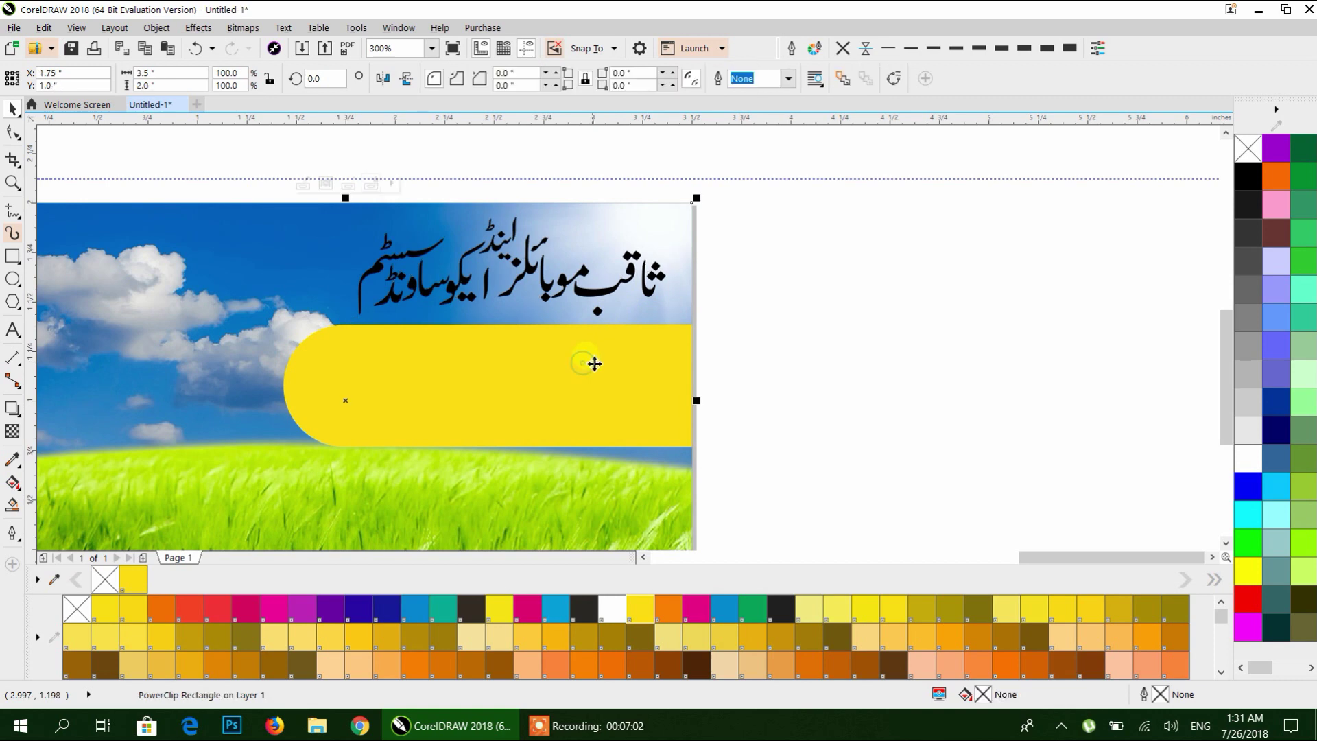
{"action": "left_click", "coordinate": [871, 305]}
{"action": "left_click_drag", "start_coordinate": [609, 296], "coordinate": [620, 308]}
Shift the yellow banner further left inside the card's clipped contents.
{"action": "left_click", "coordinate": [624, 385]}
{"action": "double_click", "coordinate": [646, 393]}
{"action": "left_click_drag", "start_coordinate": [647, 391], "coordinate": [619, 389]}
{"action": "left_click_drag", "start_coordinate": [723, 385], "coordinate": [716, 385]}
{"action": "left_click", "coordinate": [775, 319]}
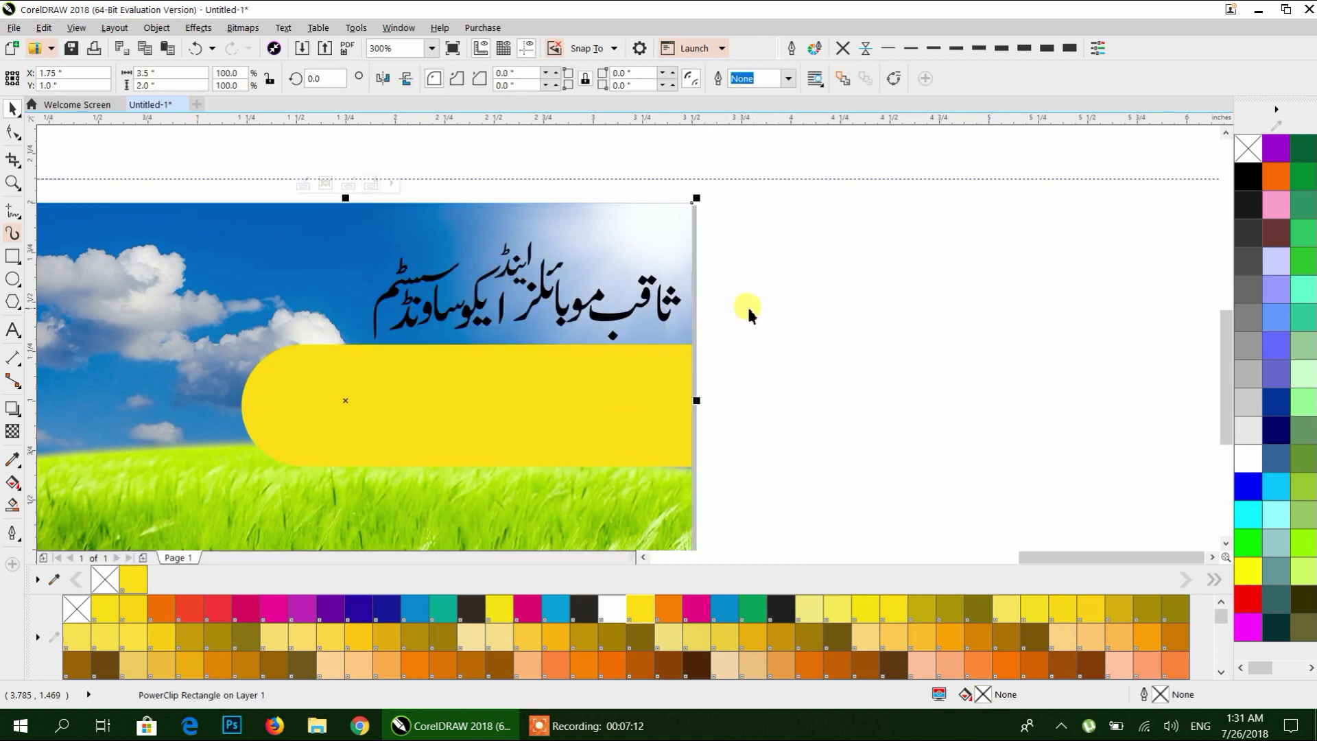
{"action": "left_click_drag", "start_coordinate": [621, 312], "coordinate": [618, 310]}
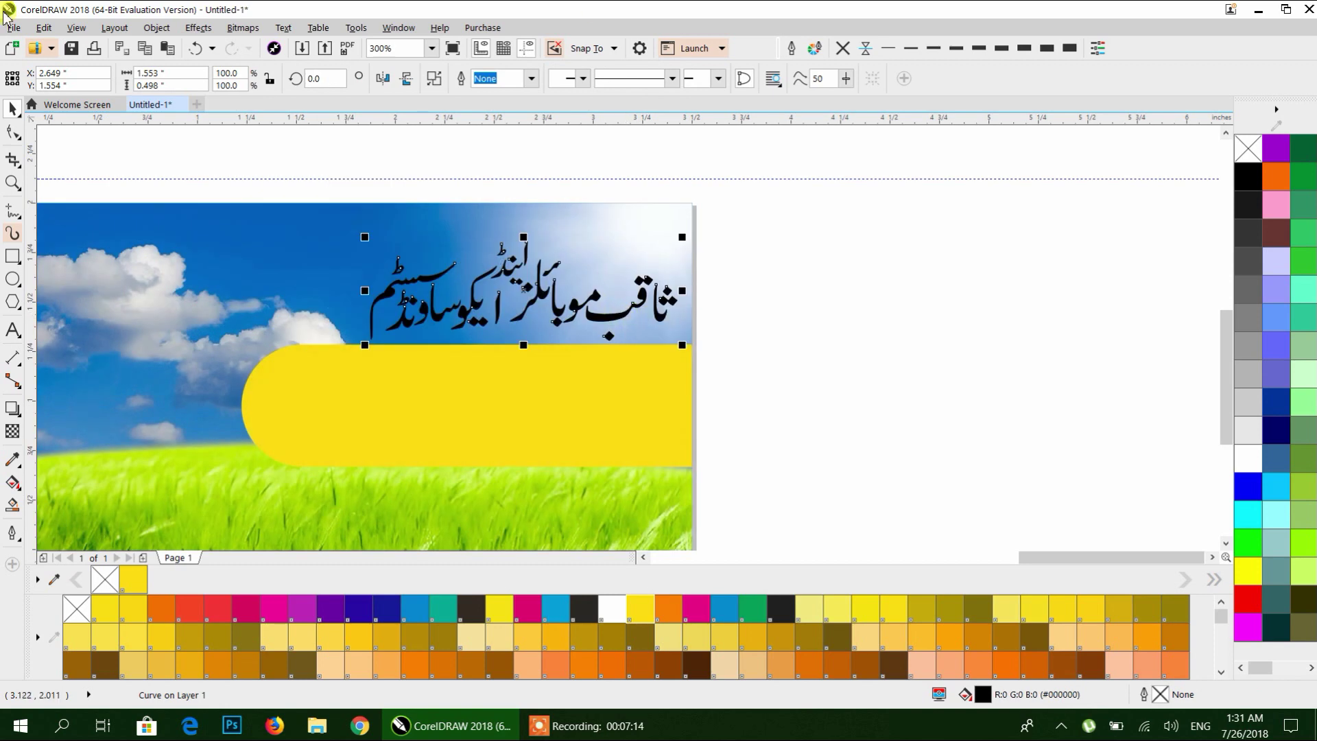
Enlarge the Urdu heading to about 124% across the sky.
{"action": "left_click_drag", "start_coordinate": [358, 234], "coordinate": [279, 206]}
{"action": "left_click", "coordinate": [361, 166]}
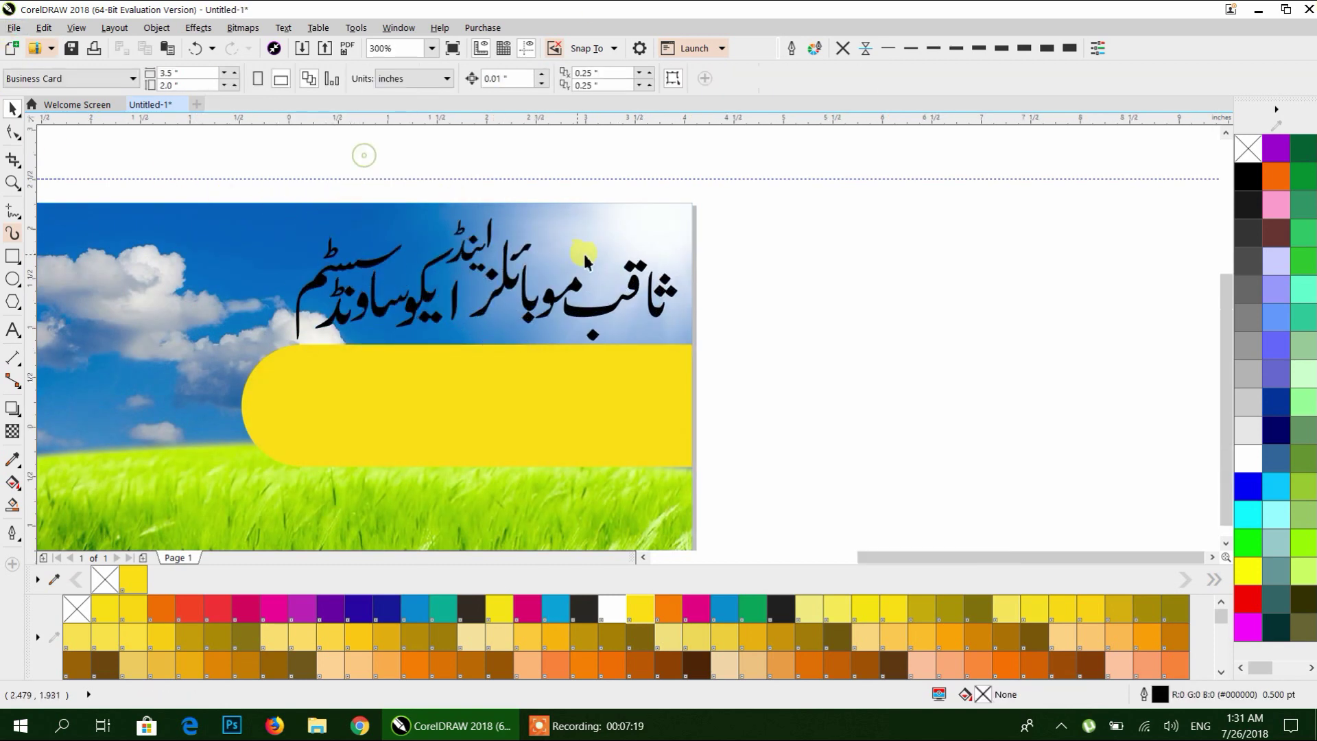
{"action": "scroll", "coordinate": [582, 251], "scroll_direction": "down", "scroll_amount": 2}
{"action": "left_click", "coordinate": [638, 287]}
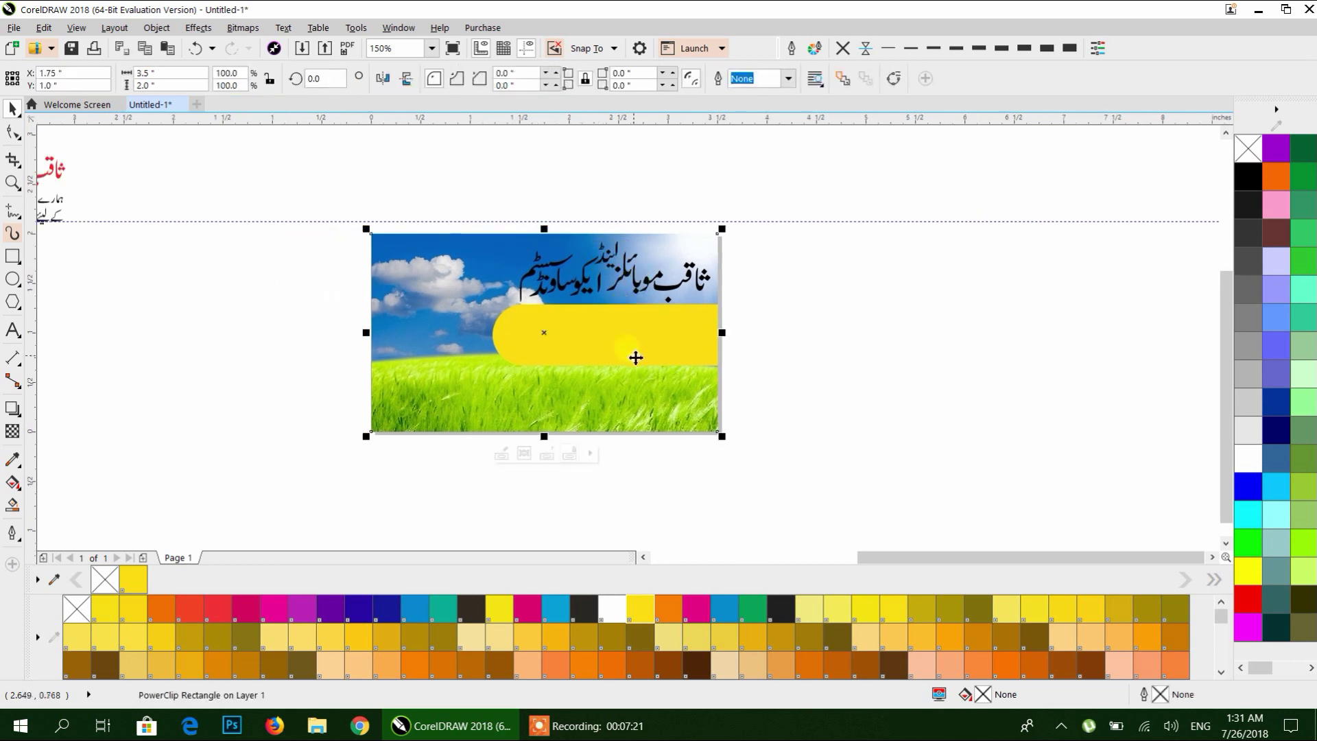
{"action": "left_click", "coordinate": [672, 297]}
{"action": "scroll", "coordinate": [641, 272], "scroll_direction": "up", "scroll_amount": 2}
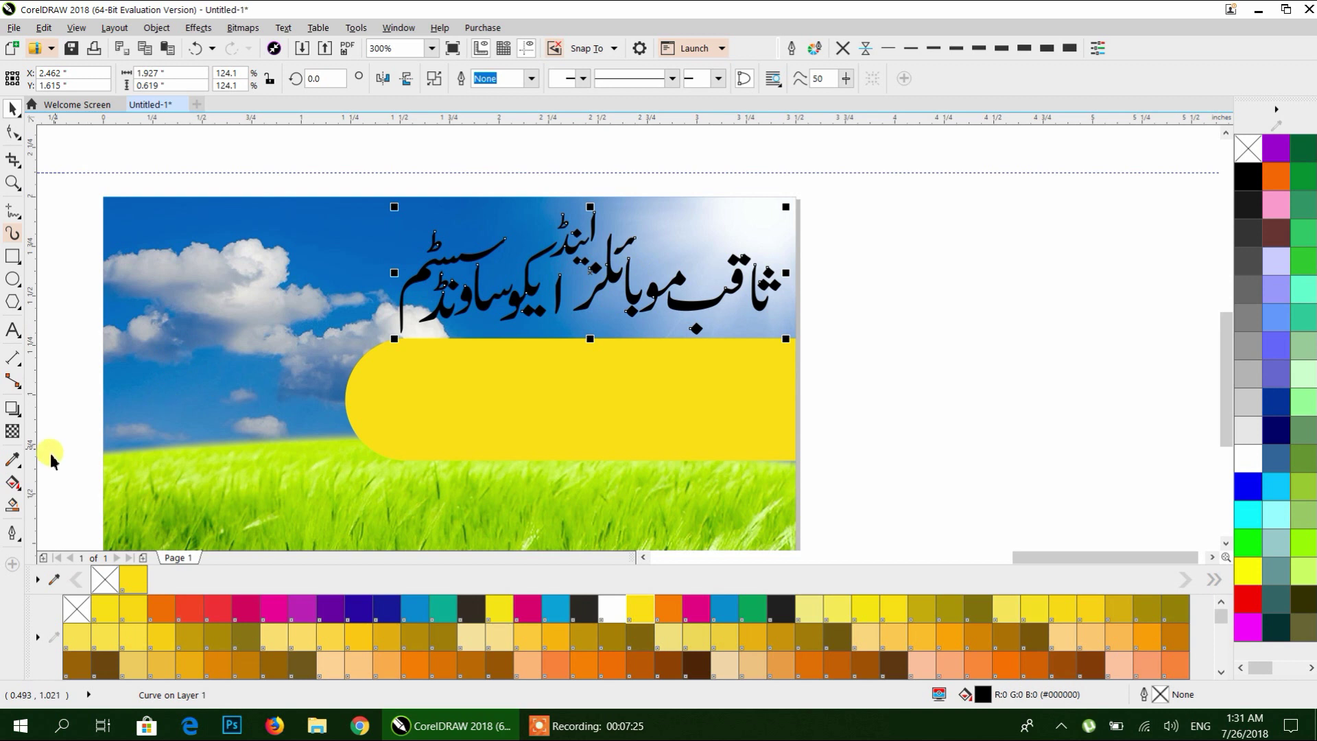
Give the Urdu heading a vertical fountain fill from magenta to orange.
{"action": "left_click", "coordinate": [14, 484]}
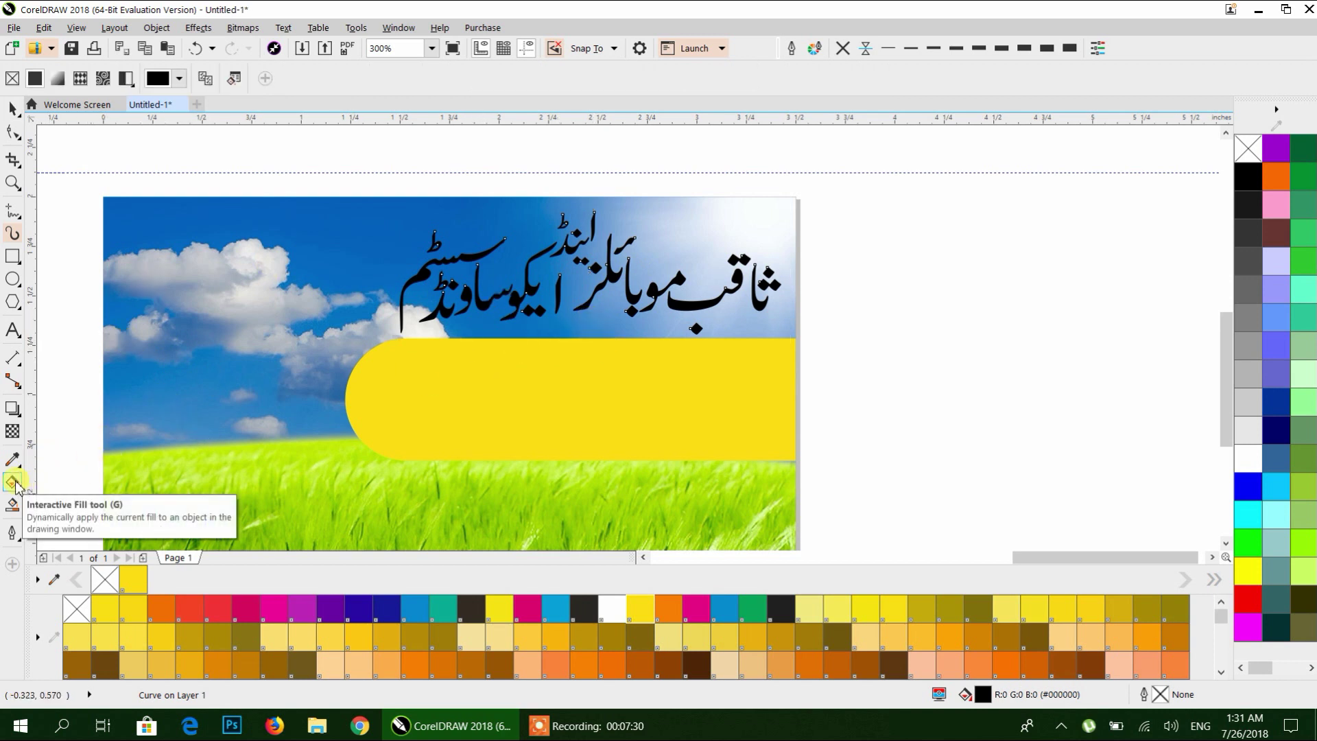
{"action": "left_click_drag", "start_coordinate": [598, 327], "coordinate": [597, 155]}
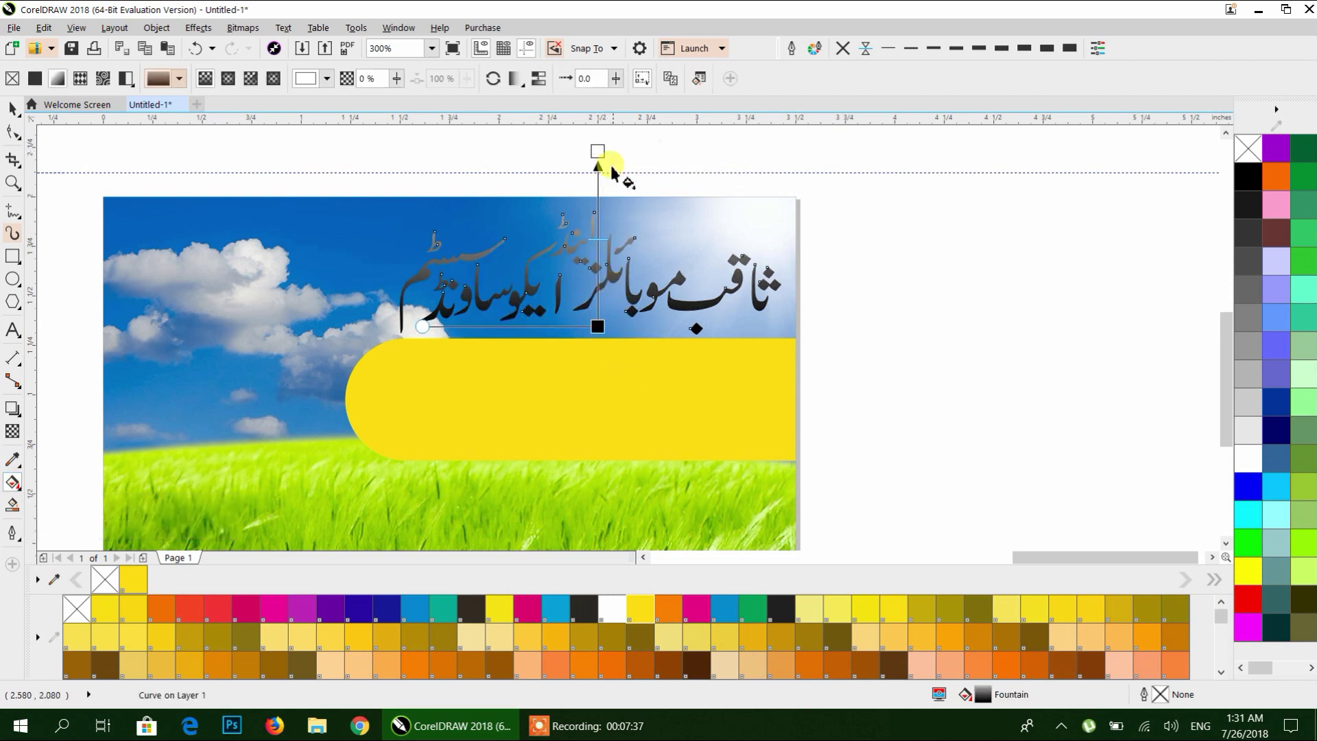
{"action": "left_click", "coordinate": [1276, 177]}
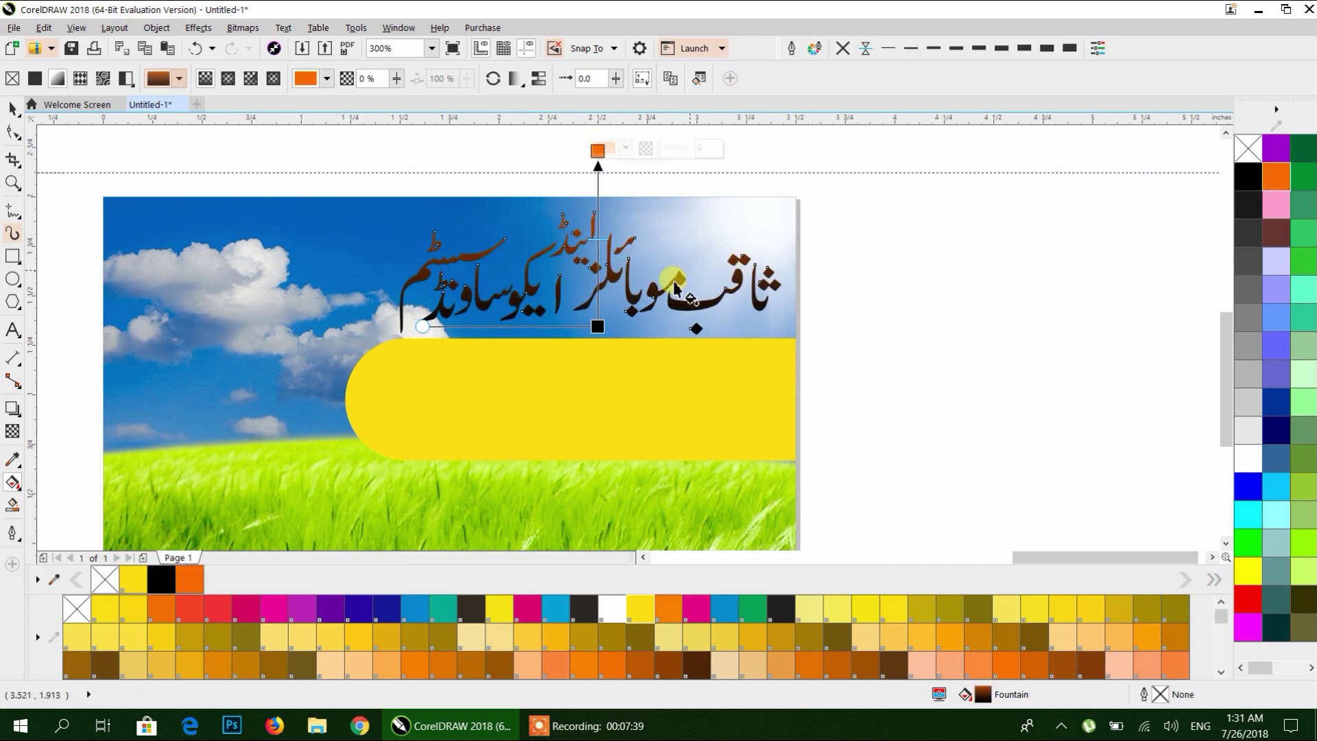
{"action": "left_click", "coordinate": [694, 609]}
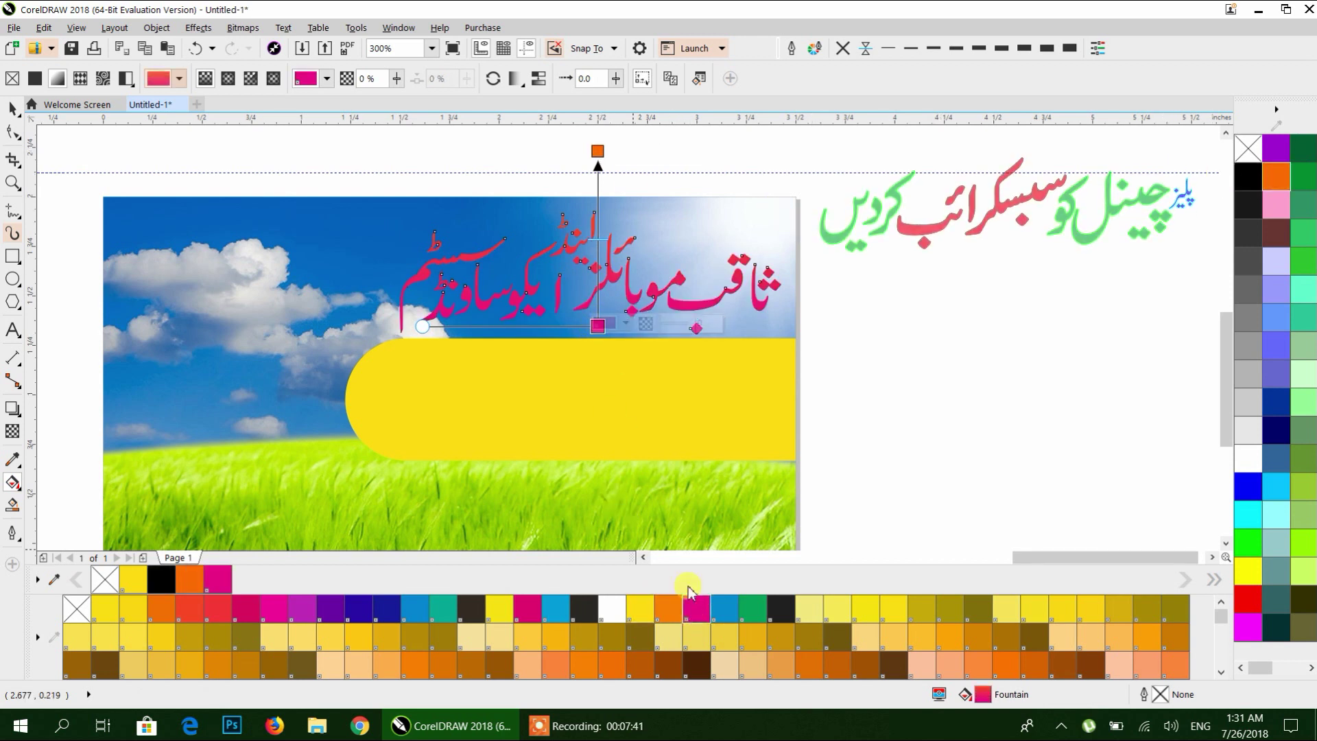
Add colour stops along the heading's gradient at about 76%, 63% and 19%.
{"action": "scroll", "coordinate": [593, 264], "scroll_direction": "up", "scroll_amount": 2}
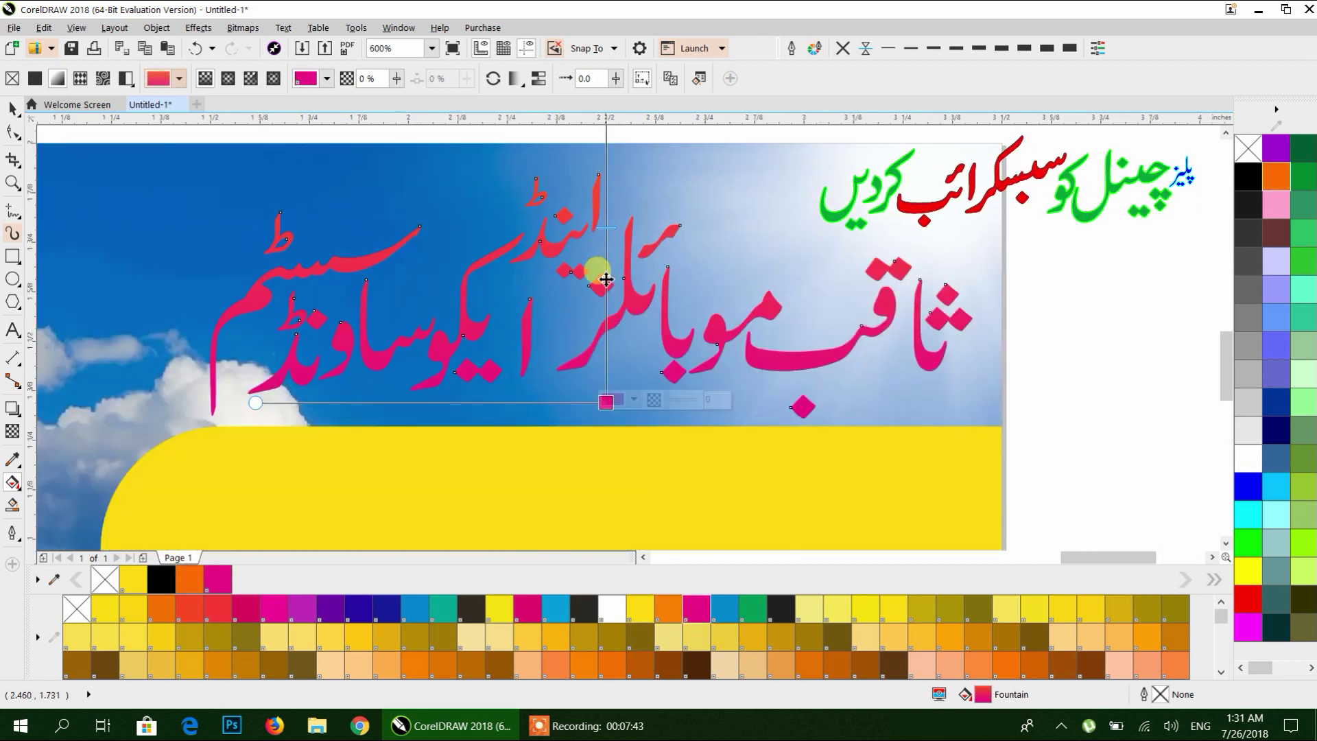
{"action": "double_click", "coordinate": [606, 336]}
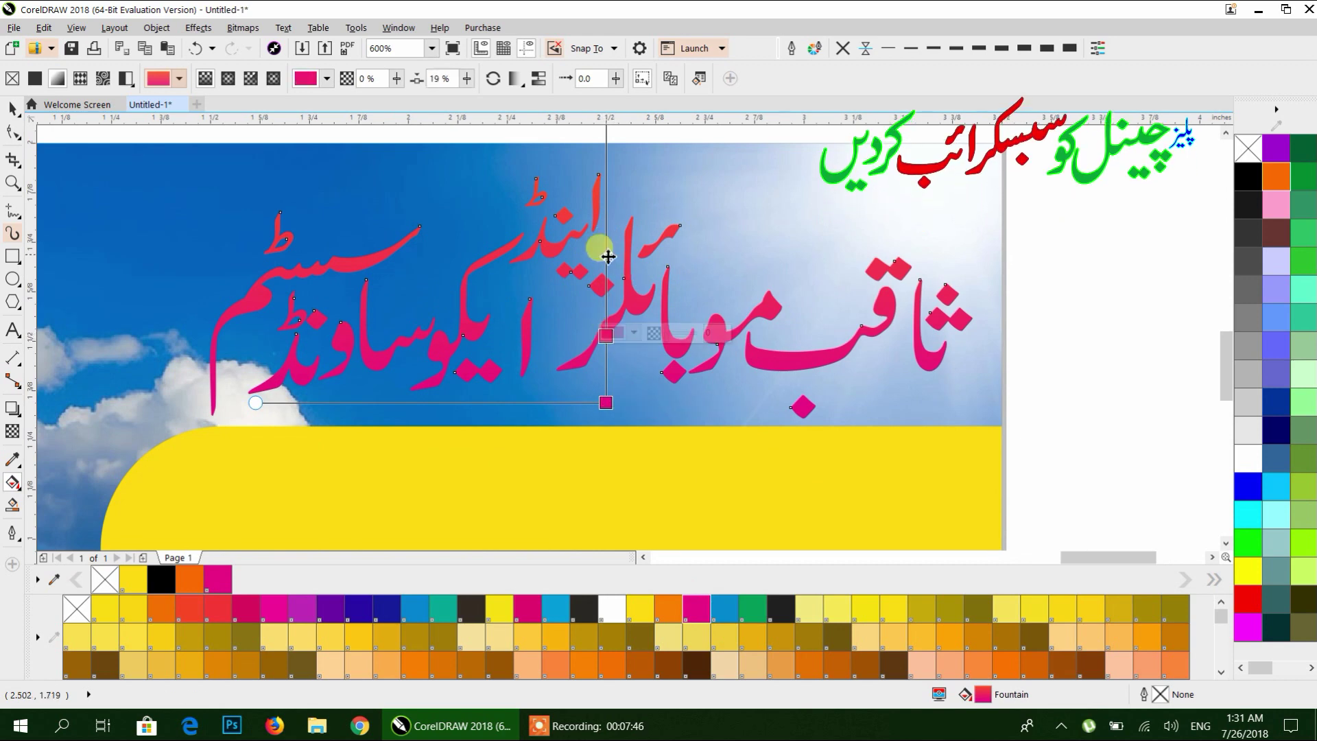
{"action": "double_click", "coordinate": [606, 132]}
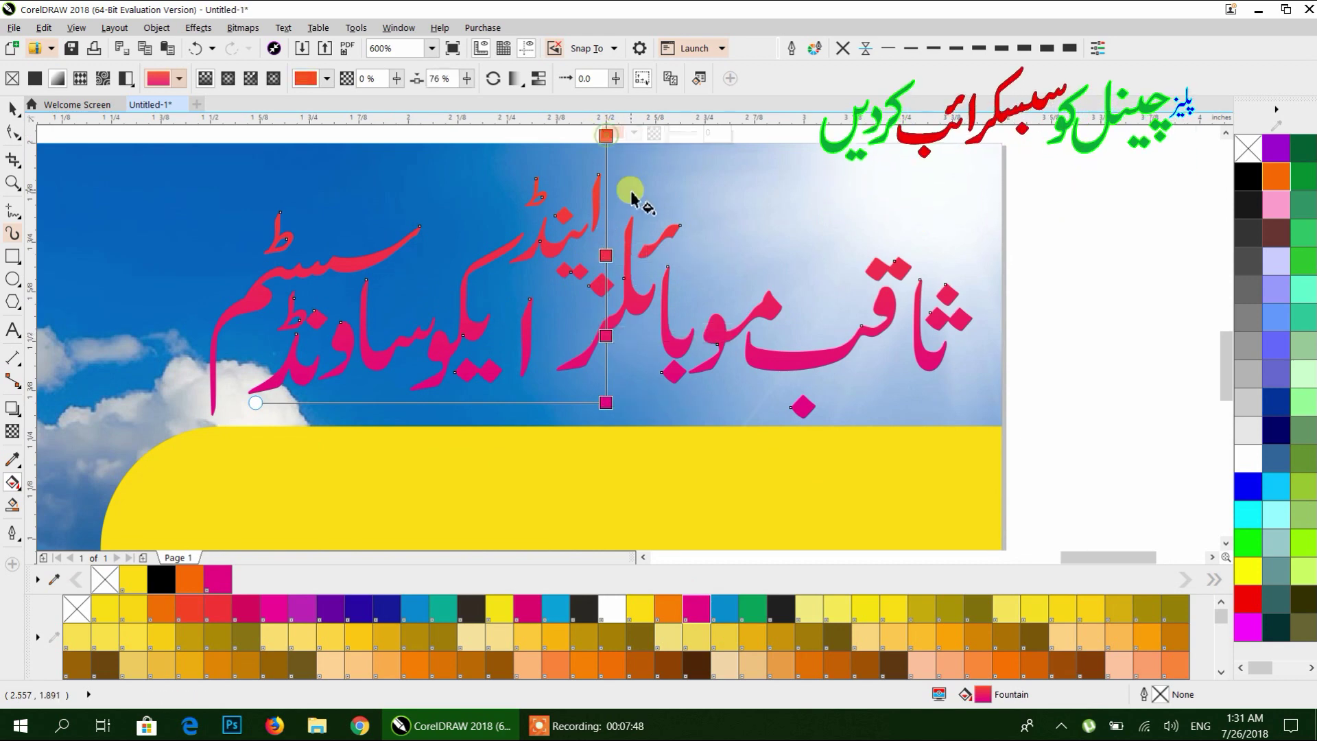
{"action": "scroll", "coordinate": [620, 191], "scroll_direction": "down", "scroll_amount": 2}
{"action": "double_click", "coordinate": [619, 186]}
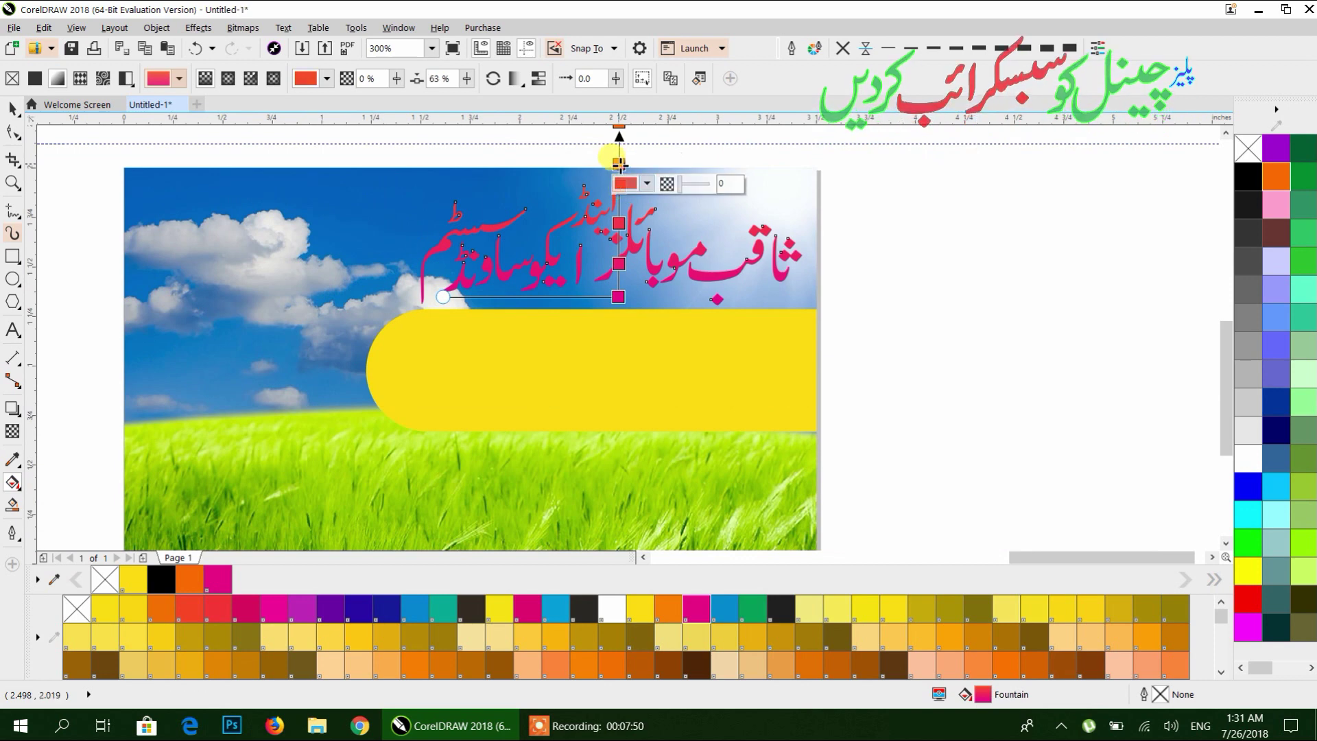
{"action": "scroll", "coordinate": [608, 274], "scroll_direction": "up", "scroll_amount": 2}
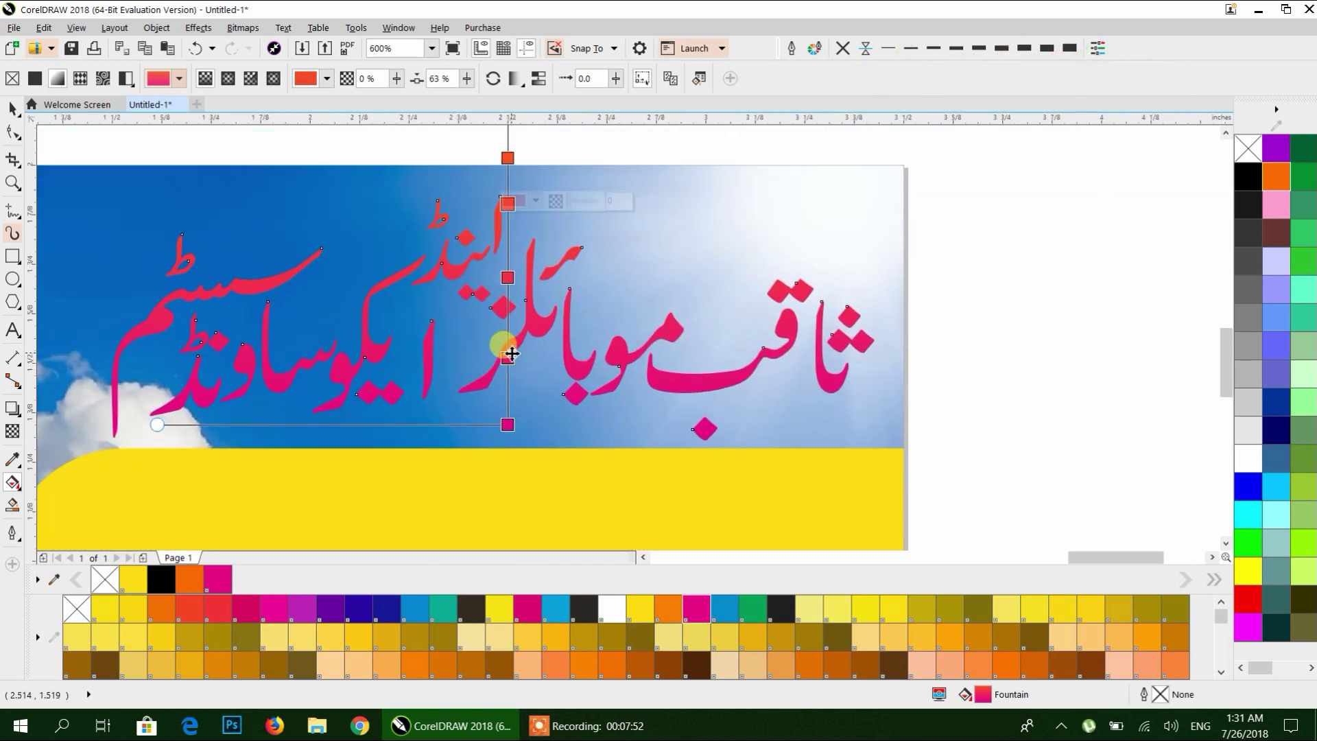
{"action": "double_click", "coordinate": [507, 357]}
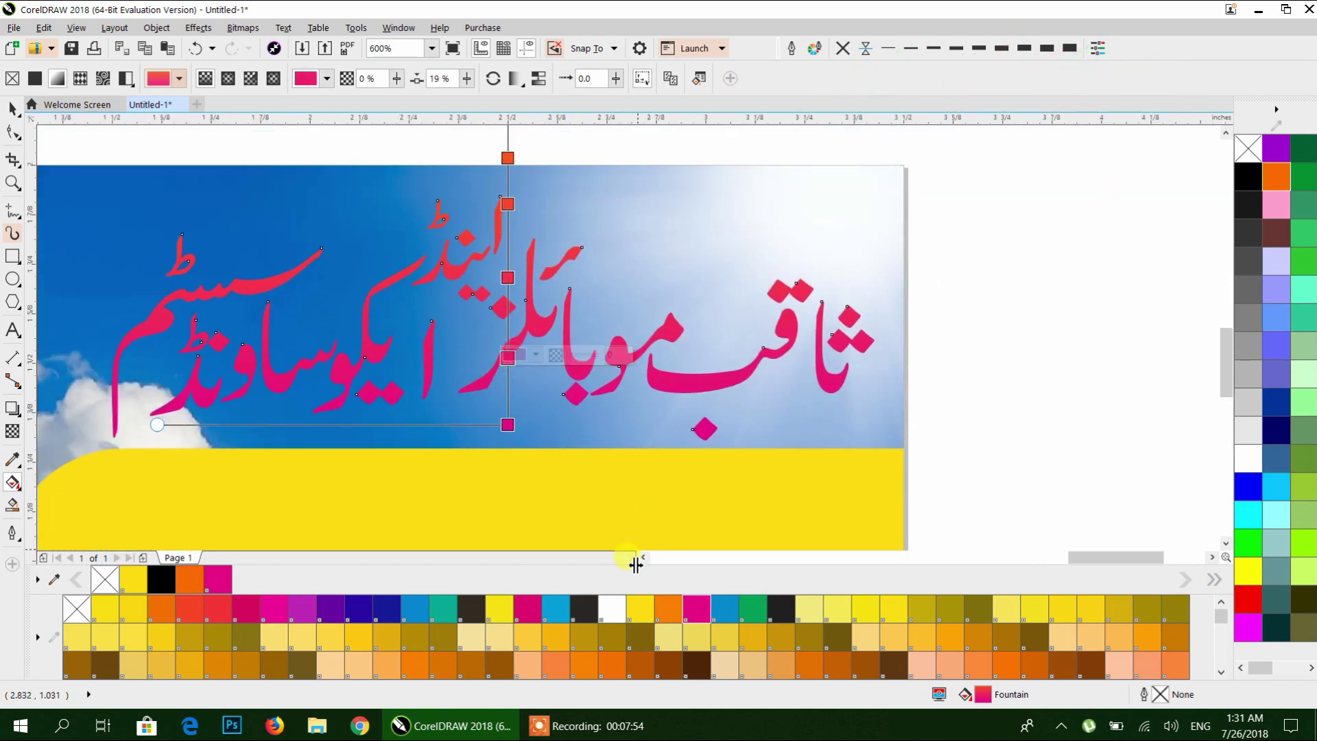
Colour the gradient stops green, blue, yellow at 63%, and magenta at the top.
{"action": "left_click", "coordinate": [752, 608]}
{"action": "left_click", "coordinate": [511, 285]}
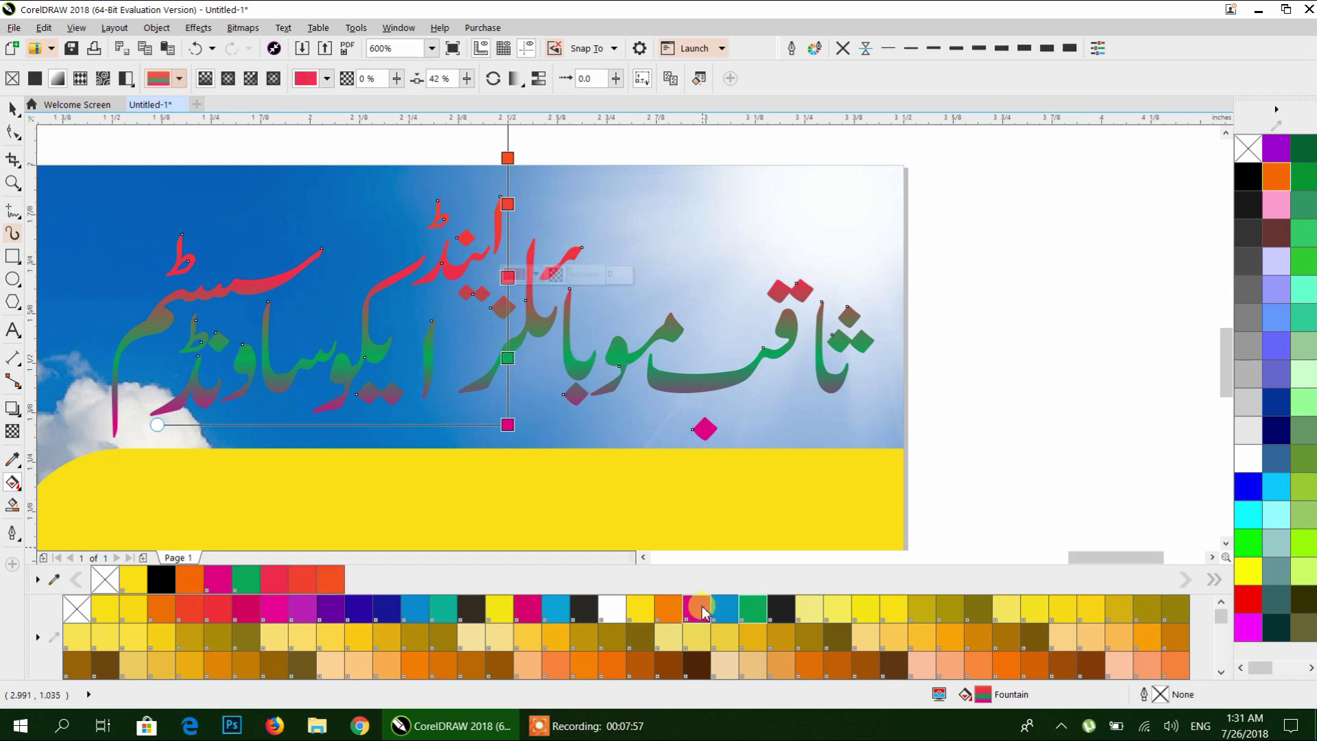
{"action": "left_click", "coordinate": [725, 608]}
{"action": "double_click", "coordinate": [508, 204]}
{"action": "left_click", "coordinate": [640, 608]}
{"action": "left_click", "coordinate": [508, 157]}
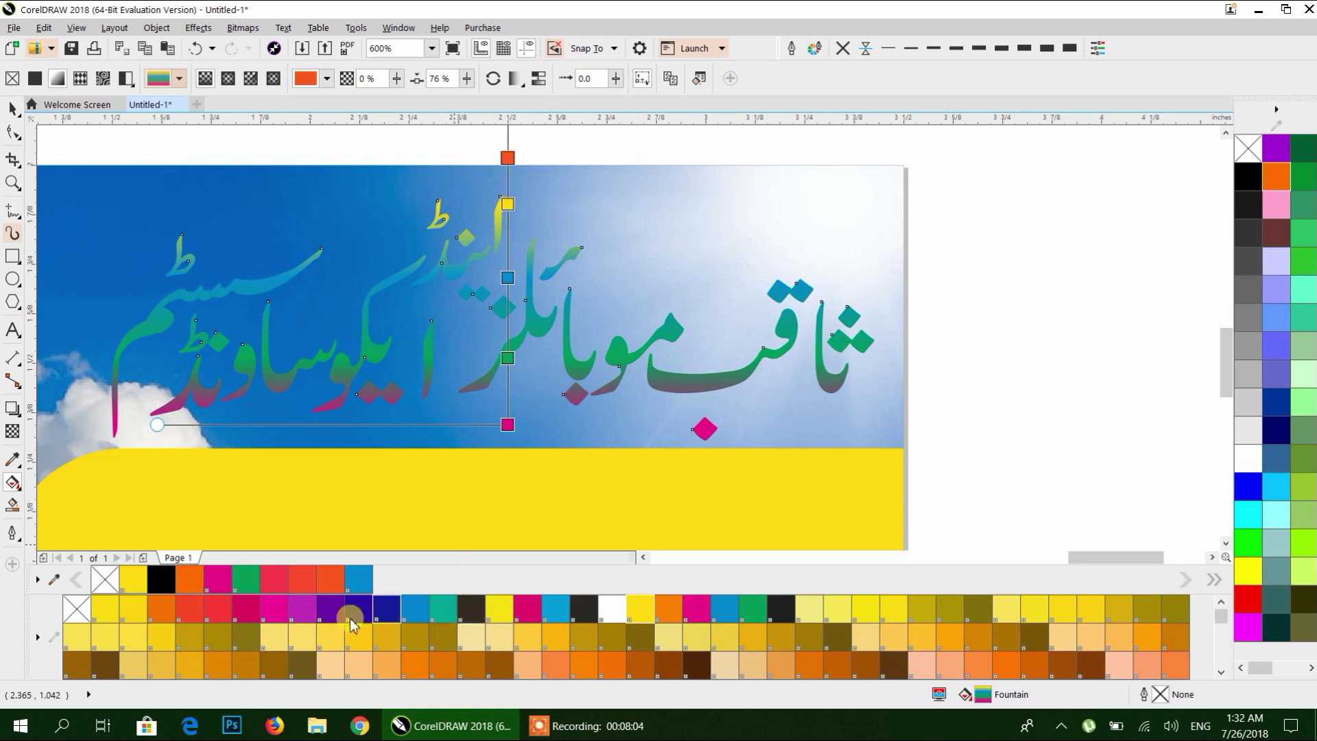
{"action": "left_click", "coordinate": [273, 610]}
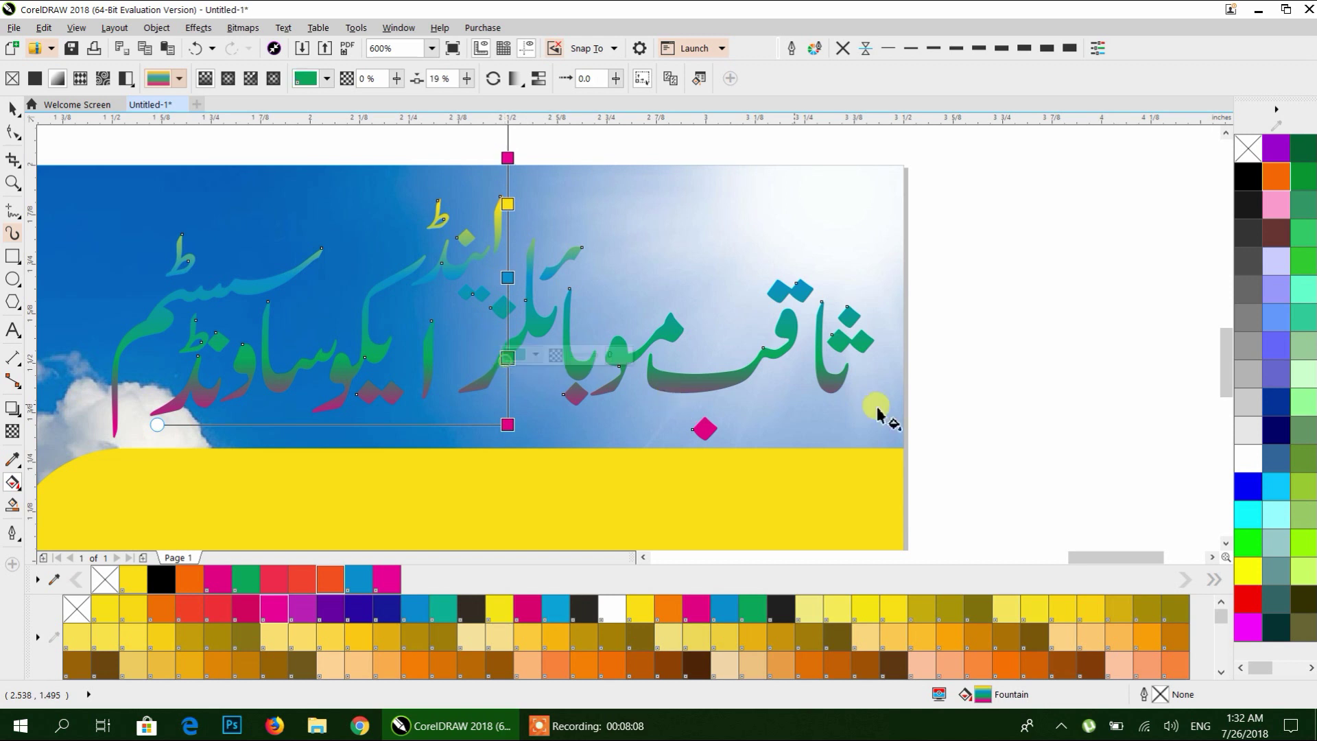
Turn the green stop blue, make the 42% stop magenta, and reposition the orange stop.
{"action": "left_click", "coordinate": [1248, 487]}
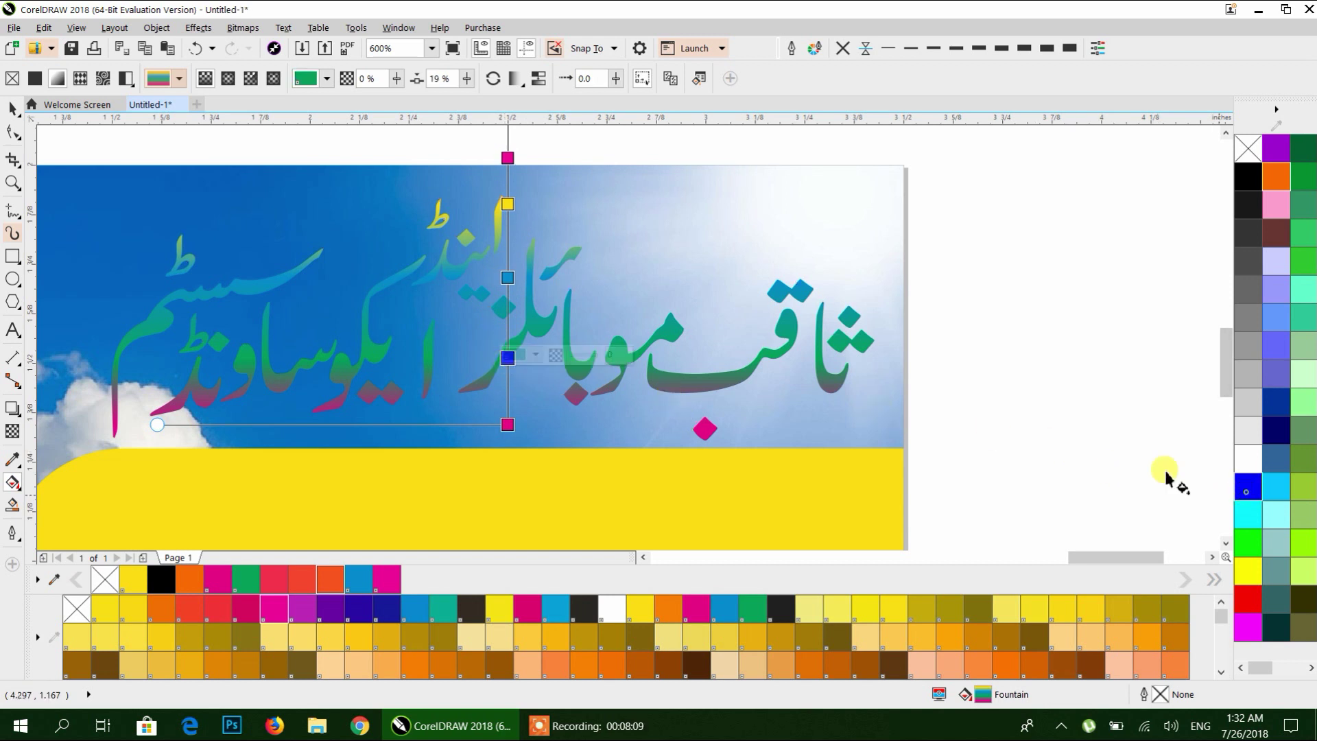
{"action": "left_click", "coordinate": [508, 278]}
{"action": "left_click", "coordinate": [1247, 624]}
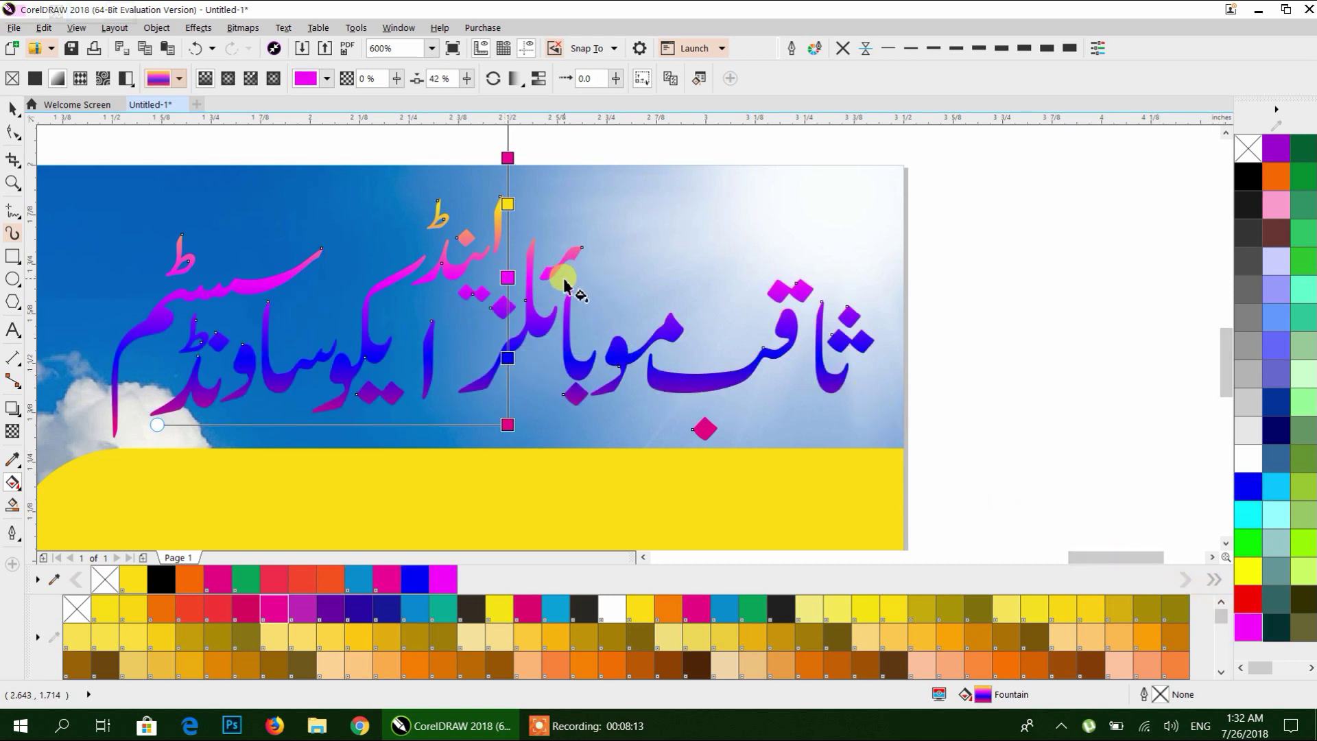
{"action": "scroll", "coordinate": [566, 251], "scroll_direction": "down", "scroll_amount": 2}
{"action": "left_click_drag", "start_coordinate": [536, 162], "coordinate": [520, 274]}
{"action": "scroll", "coordinate": [520, 277], "scroll_direction": "up", "scroll_amount": 2}
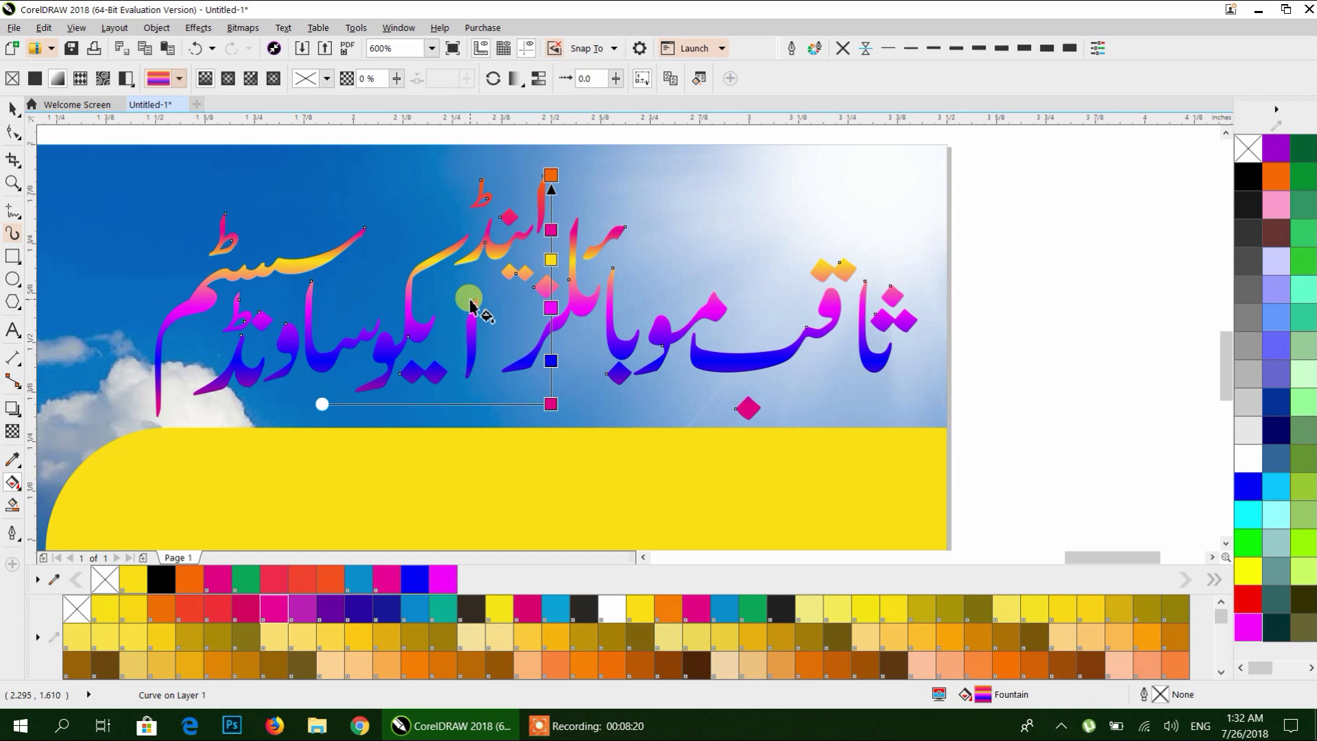
Delete the yellow, magenta and blue intermediate stops from the heading's fountain fill.
{"action": "left_click", "coordinate": [553, 231]}
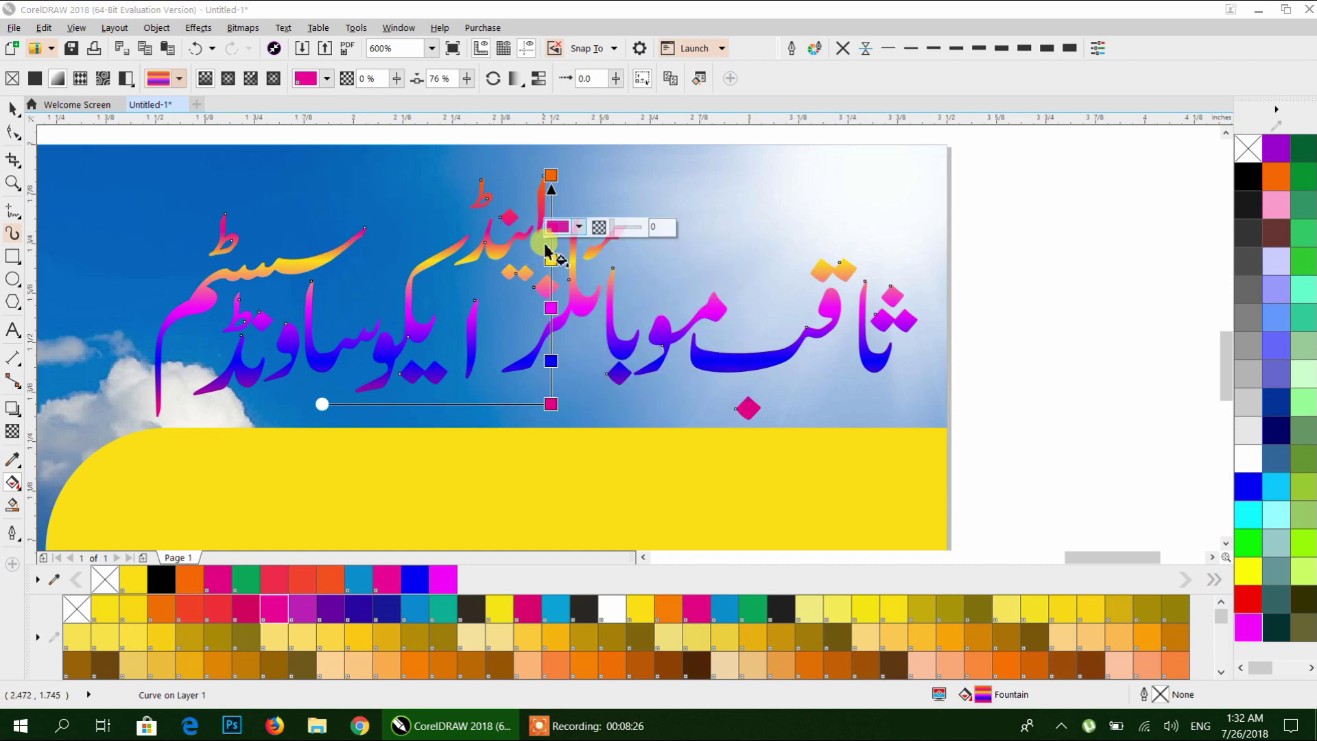
{"action": "left_click", "coordinate": [551, 259]}
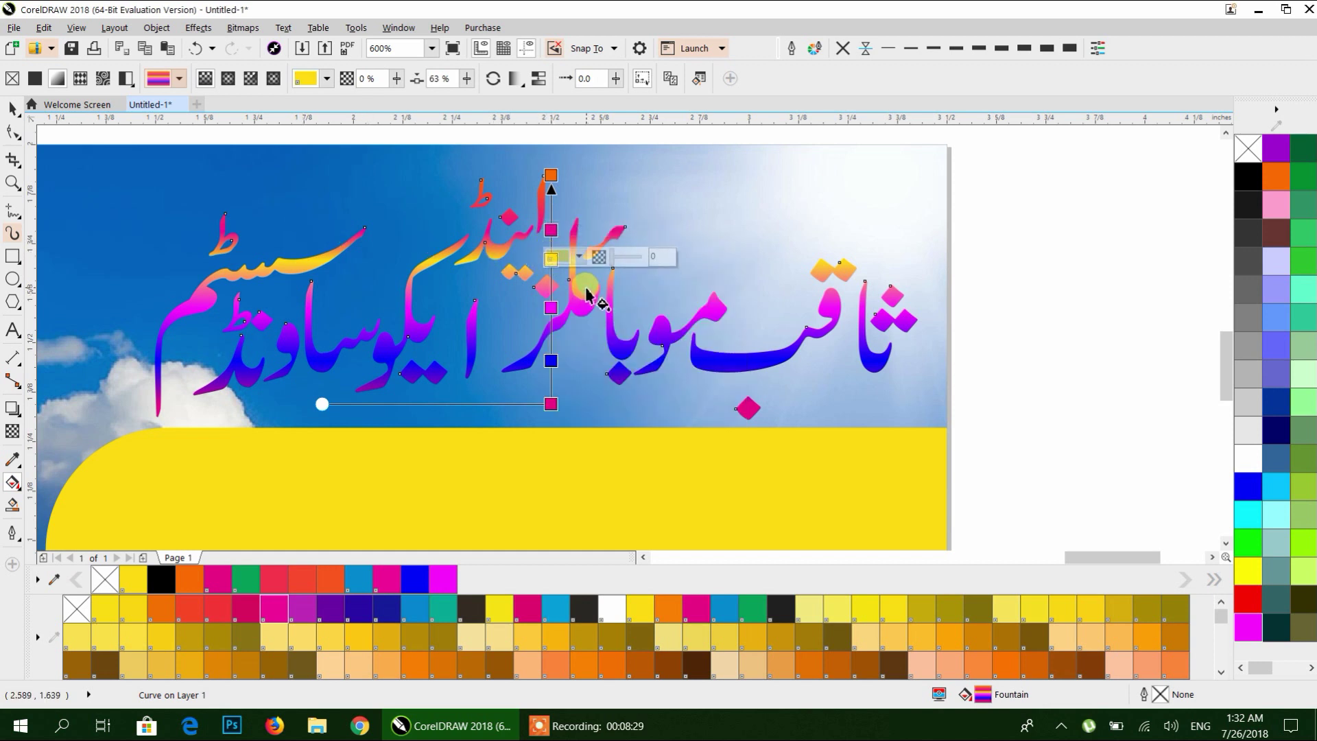
{"action": "key", "text": "Delete"}
{"action": "double_click", "coordinate": [551, 307]}
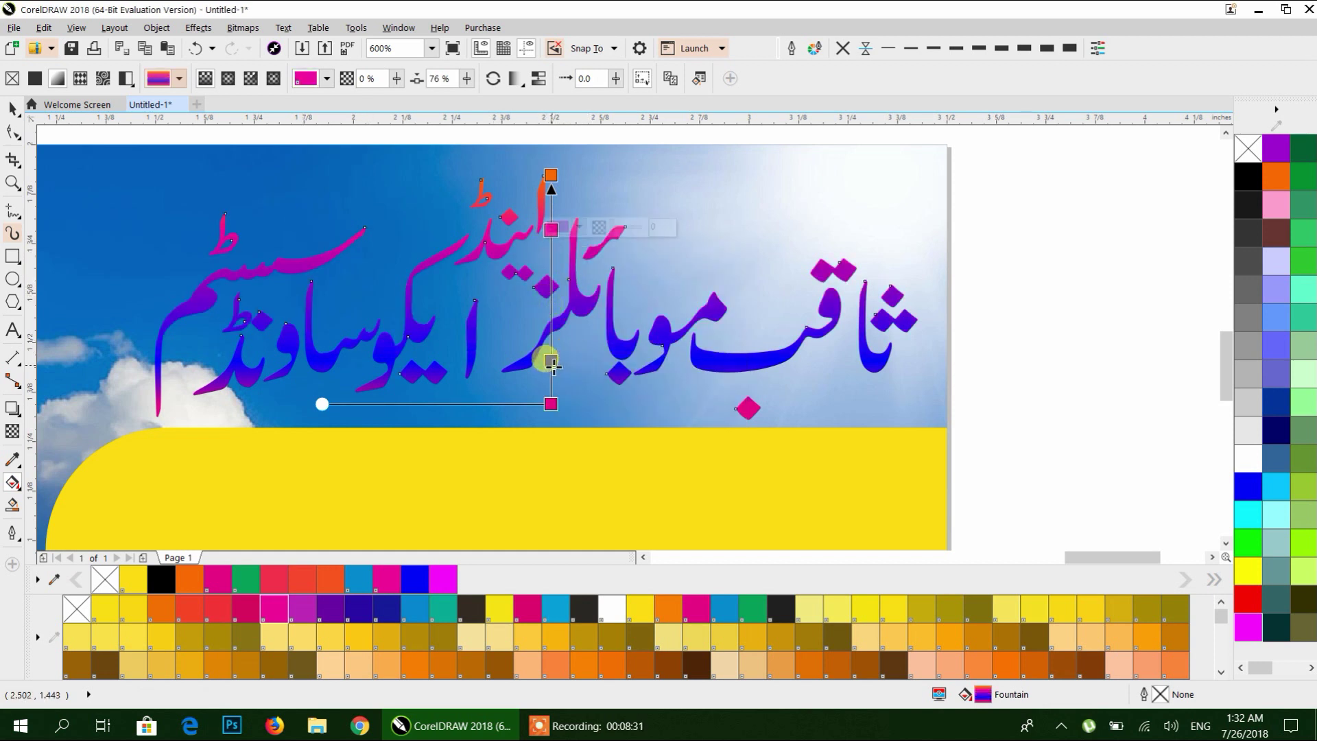
{"action": "double_click", "coordinate": [551, 360]}
{"action": "left_click", "coordinate": [551, 176]}
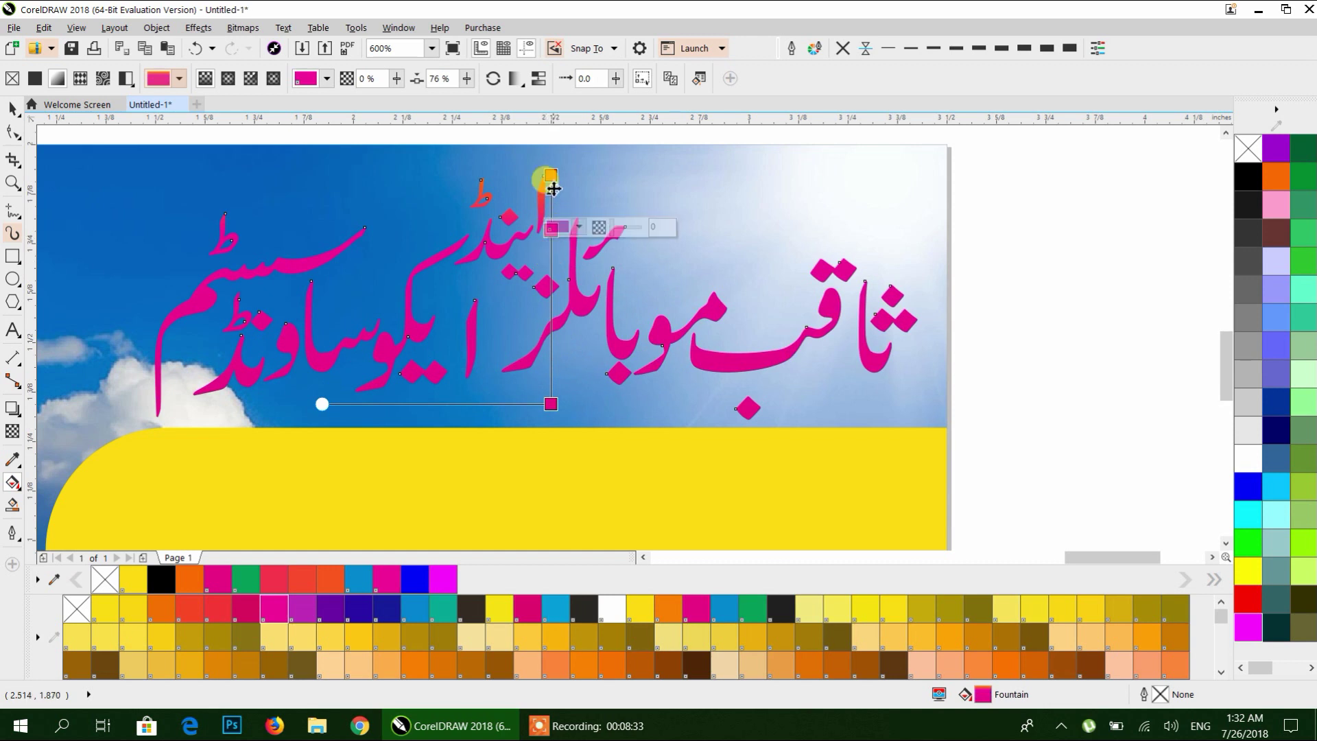
{"action": "double_click", "coordinate": [551, 230]}
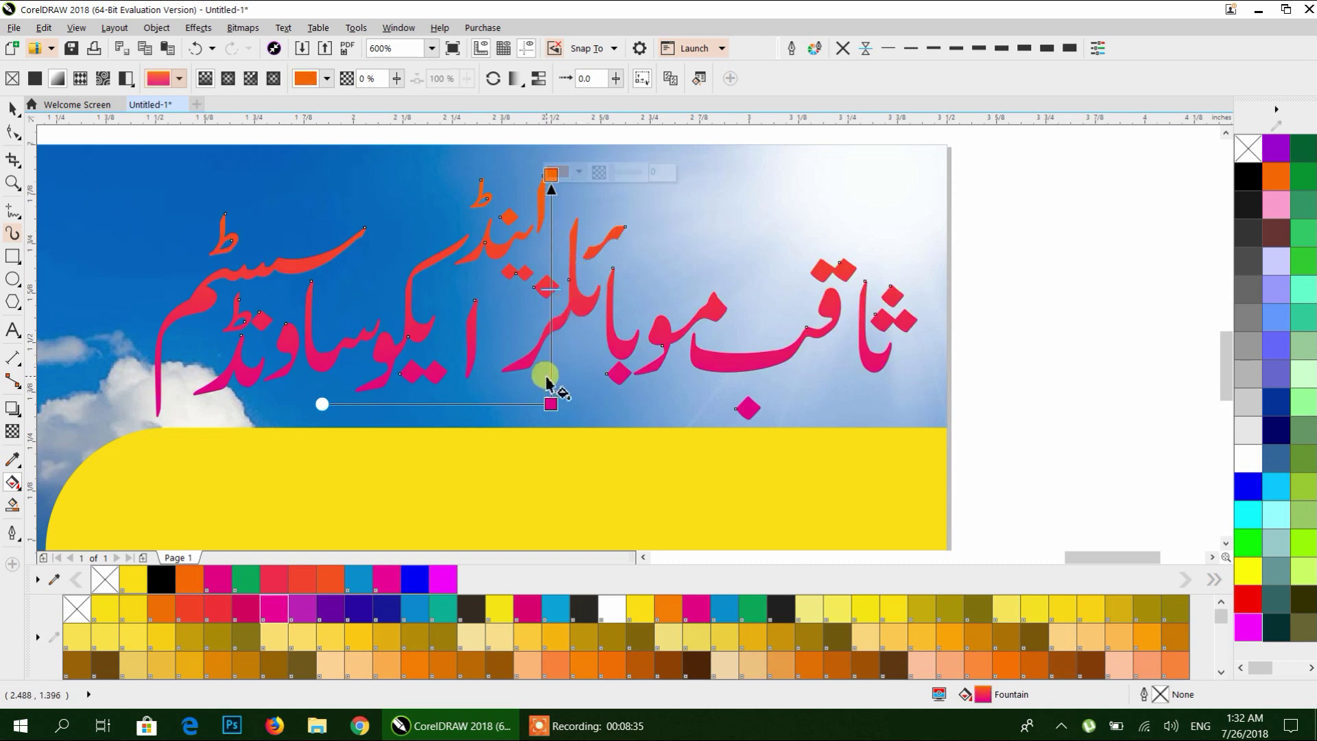
Colour both the bottom and top gradient end stops red from the palette.
{"action": "left_click", "coordinate": [553, 407]}
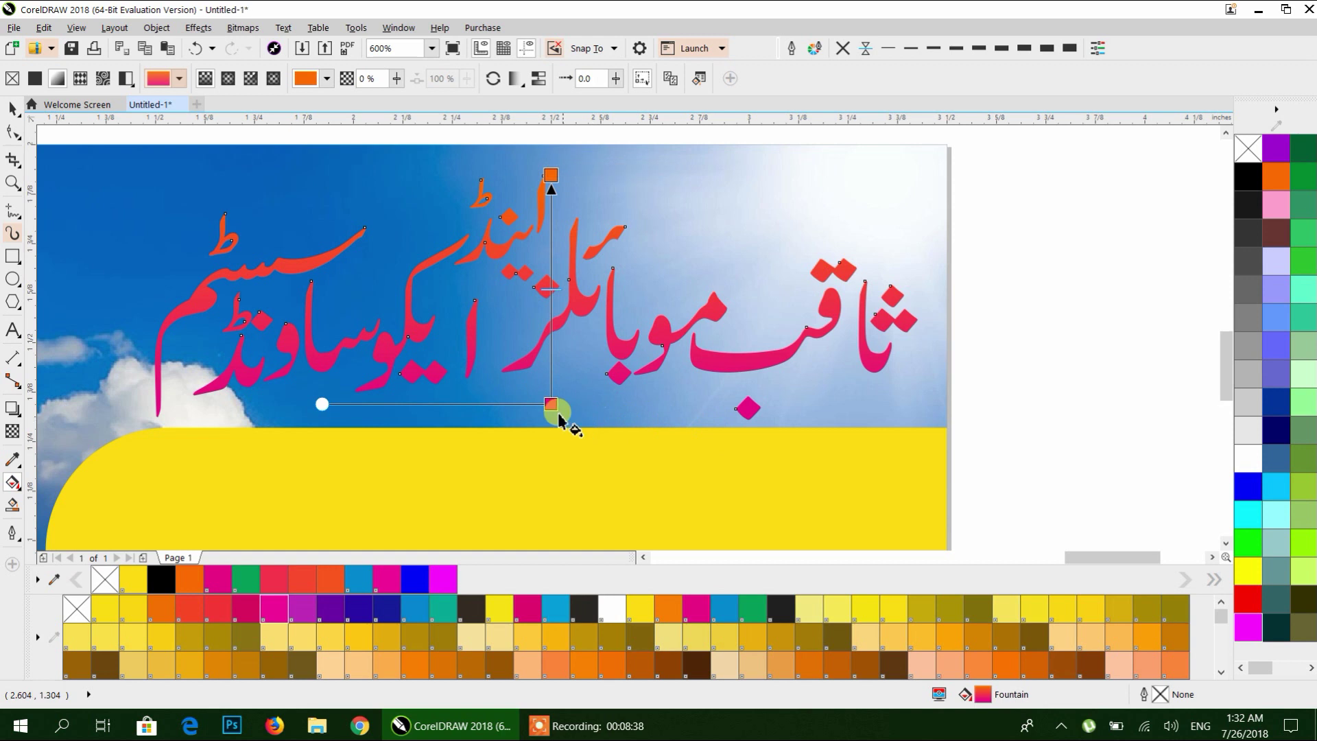
{"action": "left_click", "coordinate": [1248, 598]}
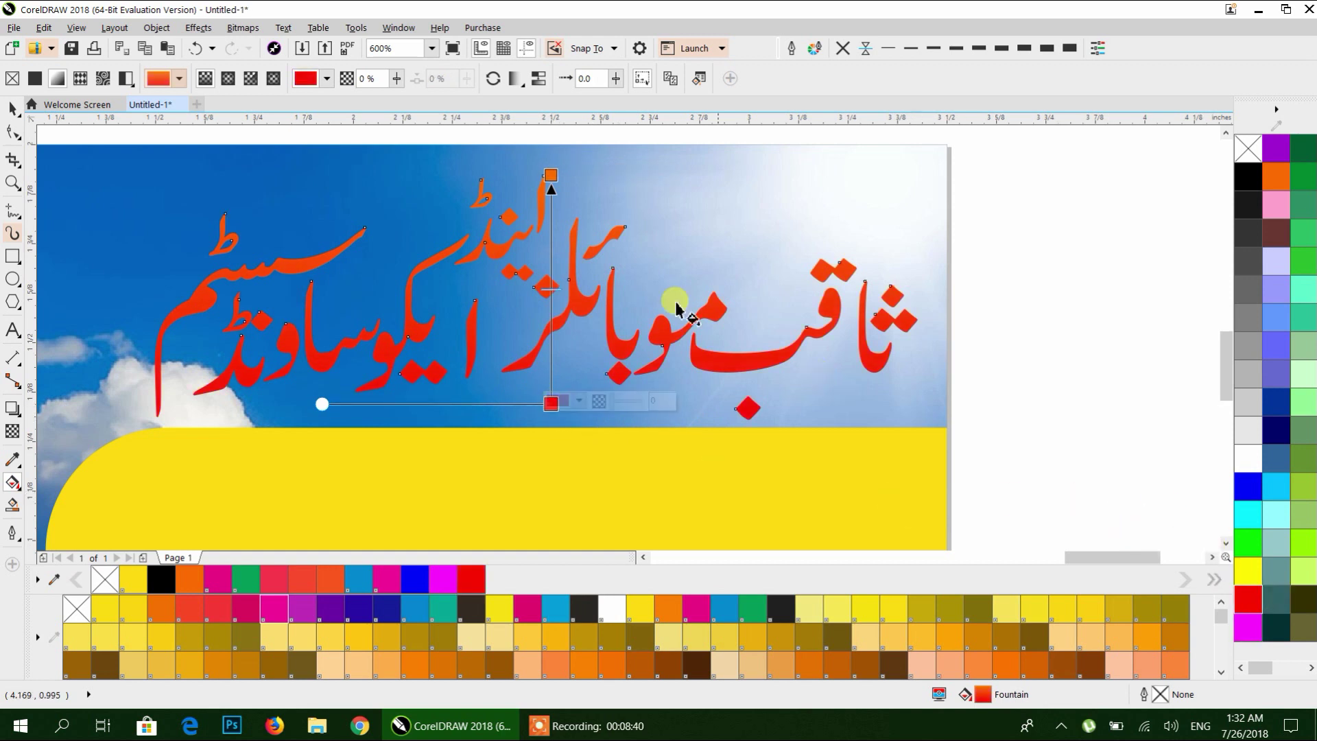
{"action": "left_click", "coordinate": [550, 175]}
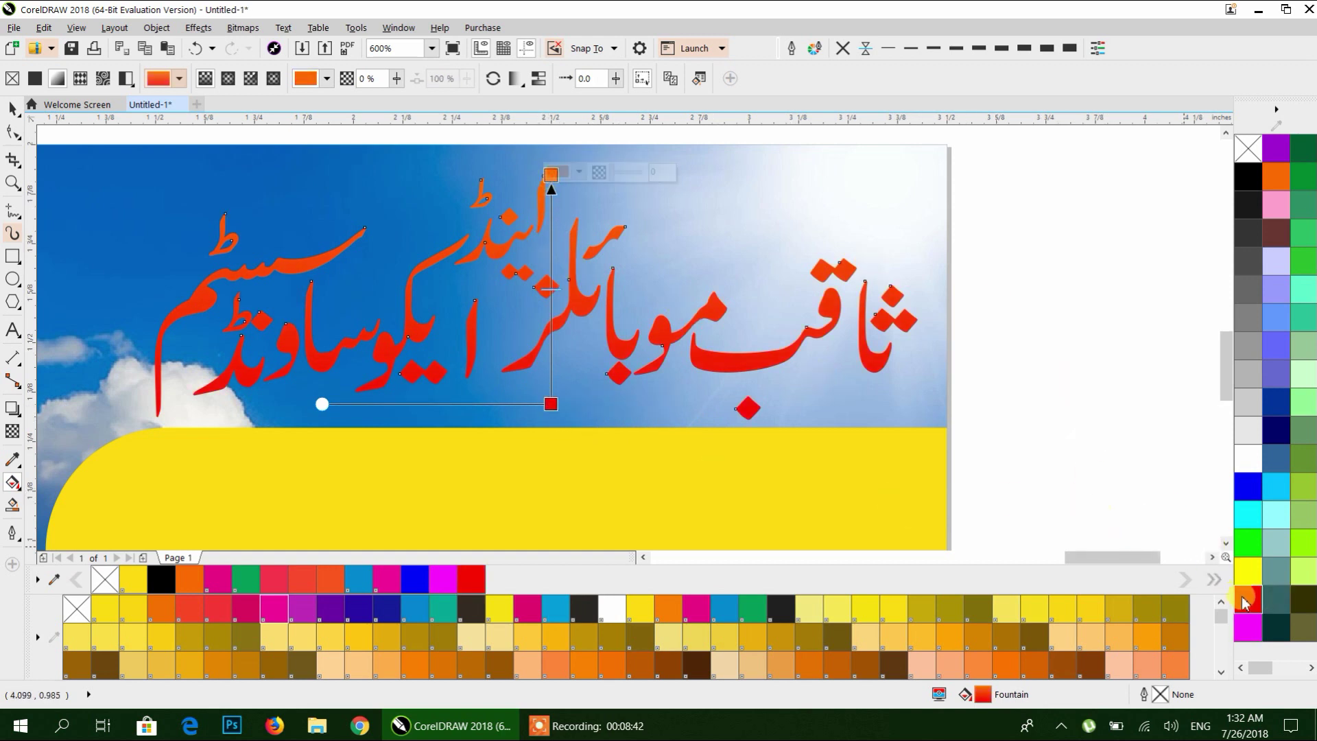
{"action": "left_click", "coordinate": [1248, 598]}
{"action": "left_click", "coordinate": [638, 322]}
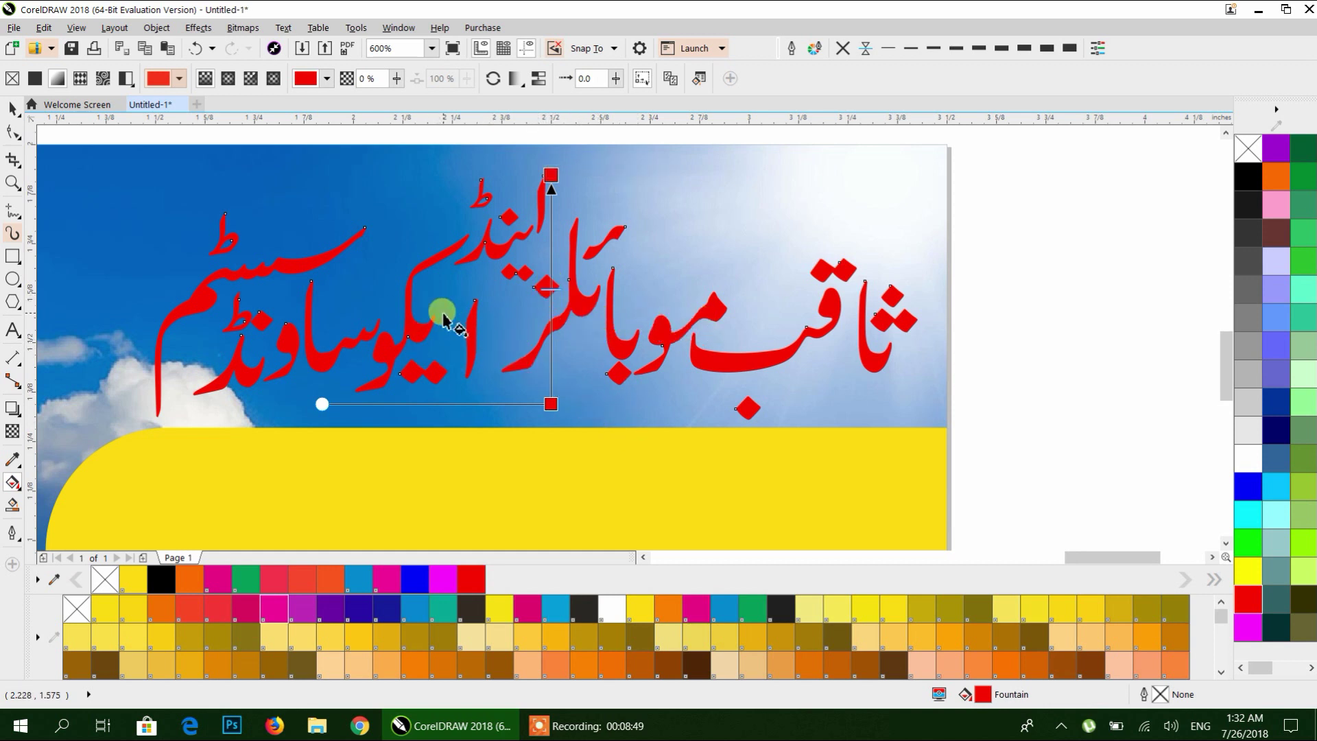
In Edit Fill, set the left gradient stop to RGB red 240, 3, 3.
{"action": "left_click", "coordinate": [699, 79]}
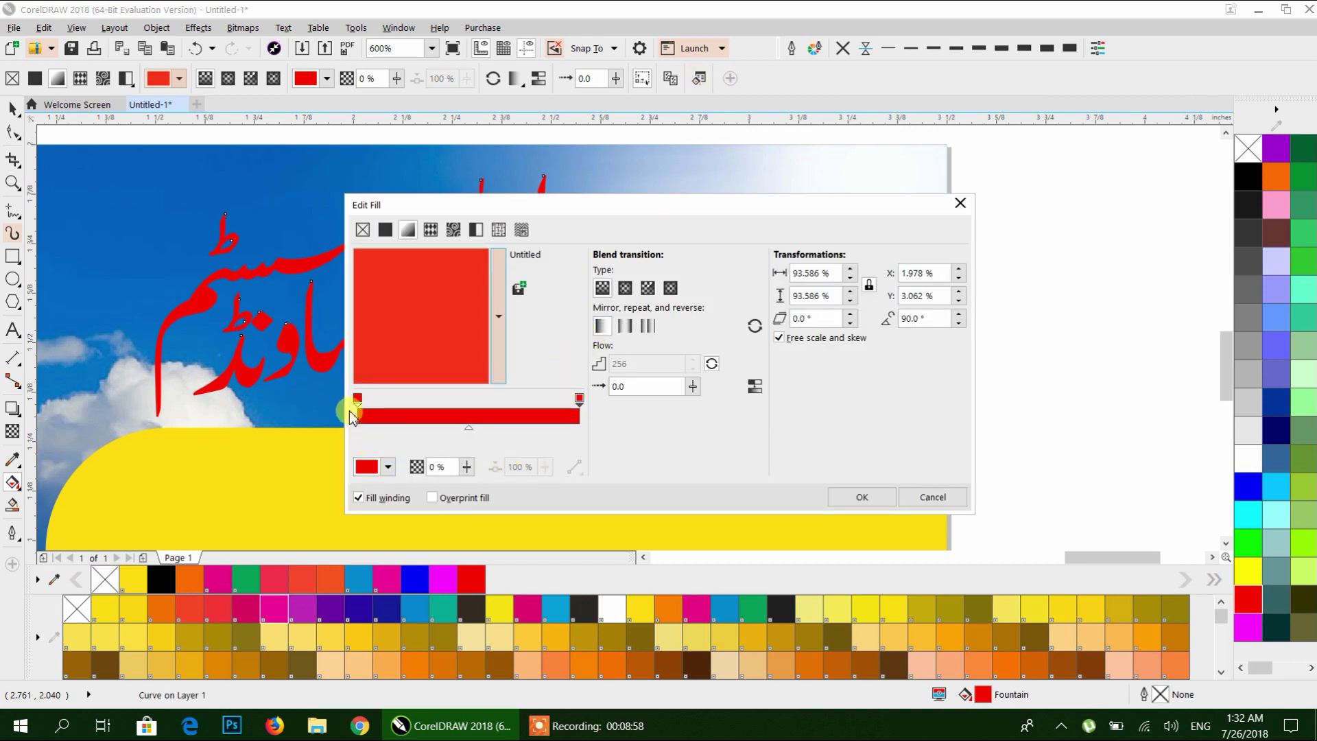
{"action": "left_click", "coordinate": [356, 400]}
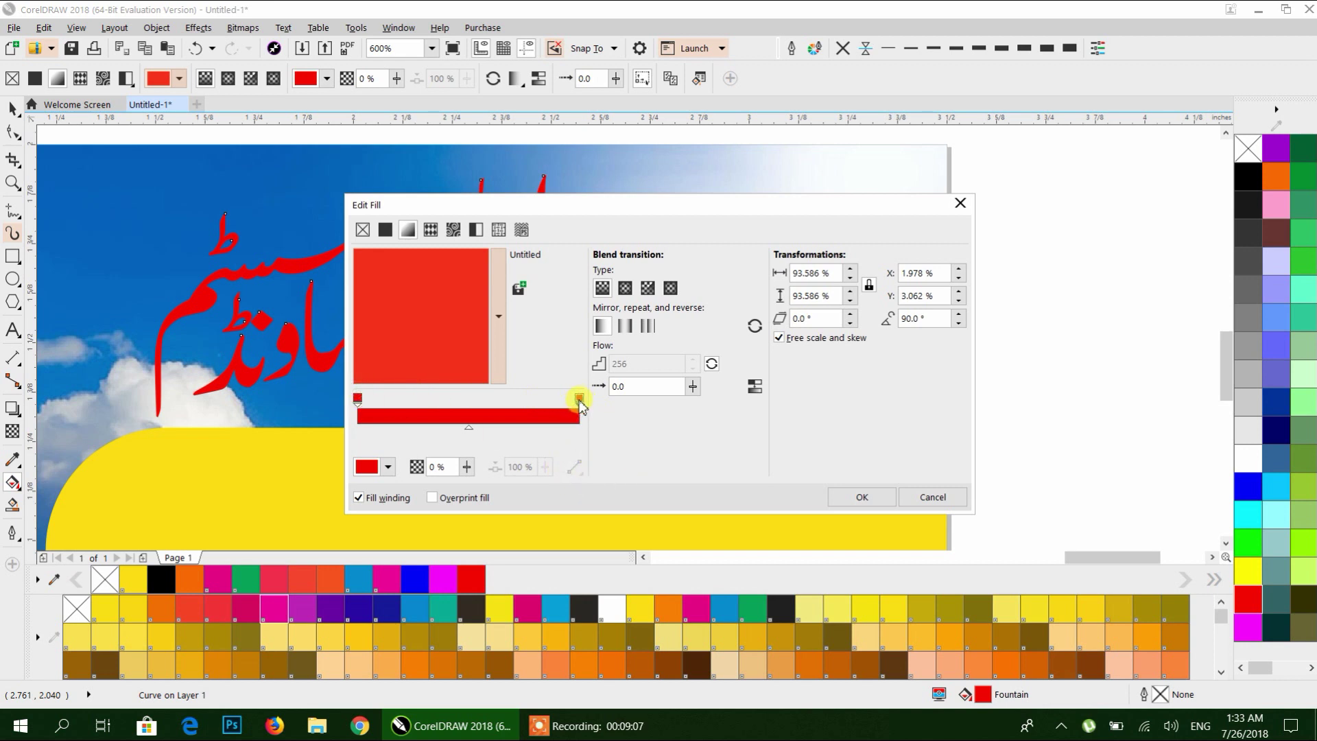
{"action": "left_click", "coordinate": [389, 467]}
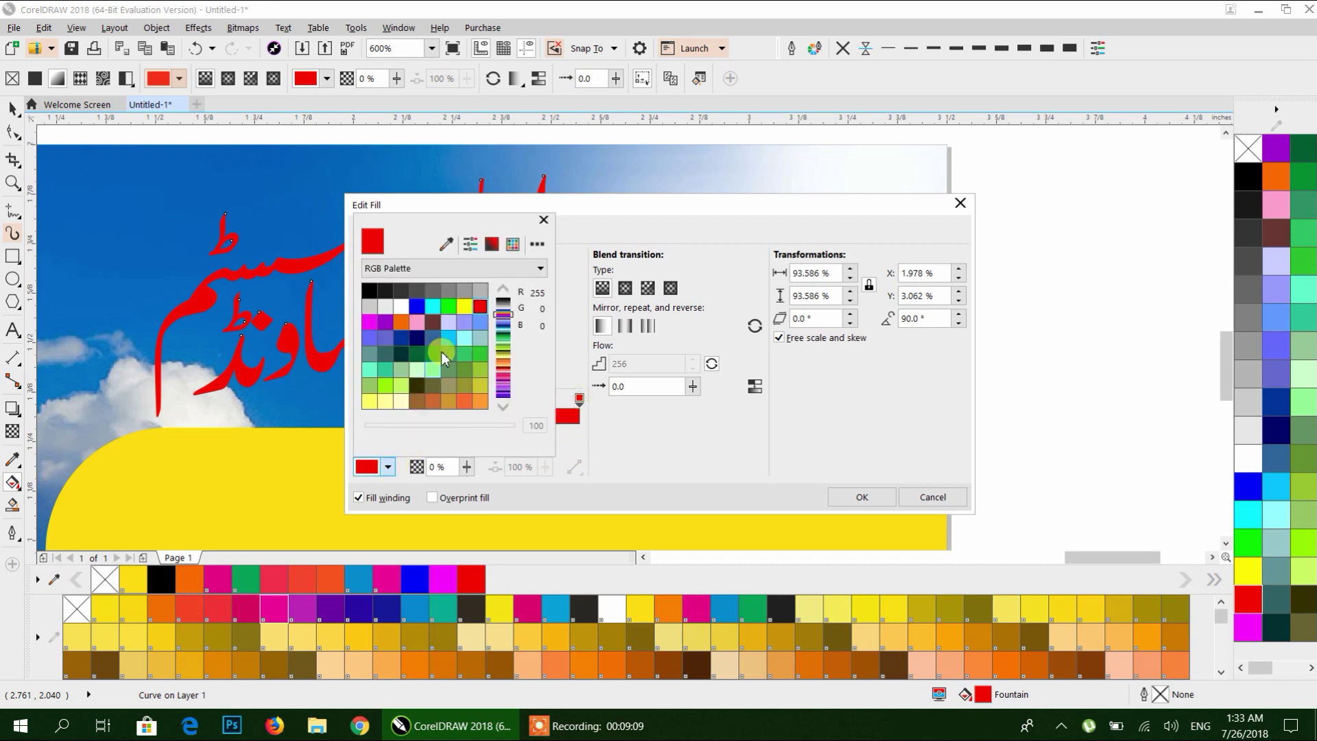
{"action": "left_click", "coordinate": [491, 244]}
{"action": "left_click", "coordinate": [451, 269]}
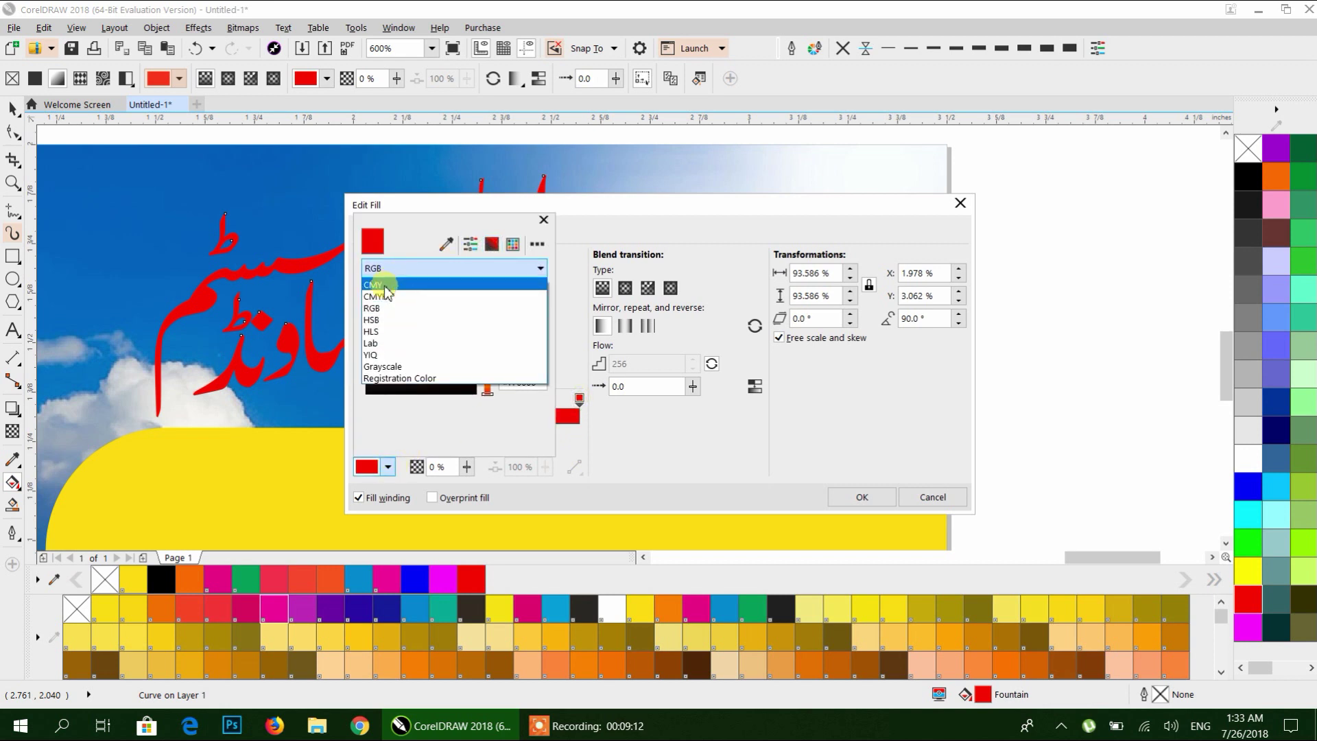
{"action": "left_click", "coordinate": [378, 303]}
{"action": "left_click", "coordinate": [476, 288]}
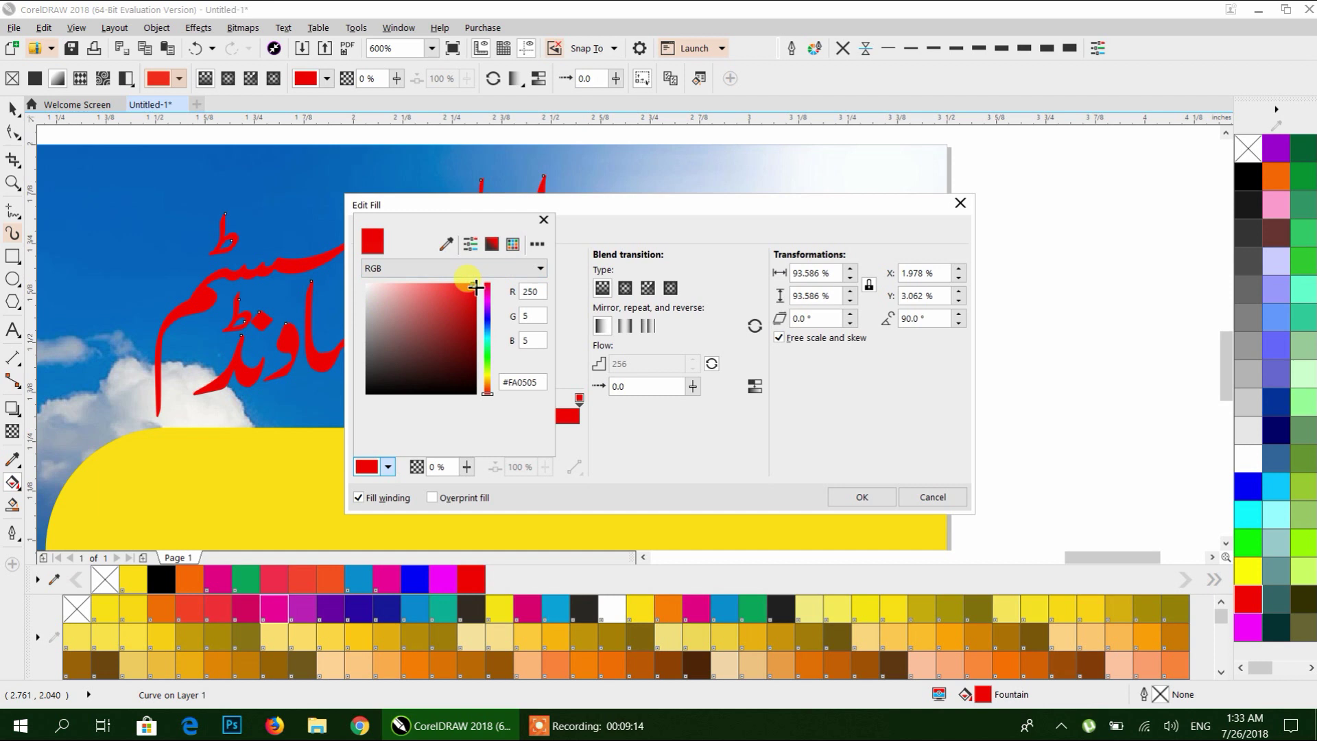
{"action": "left_click", "coordinate": [476, 291]}
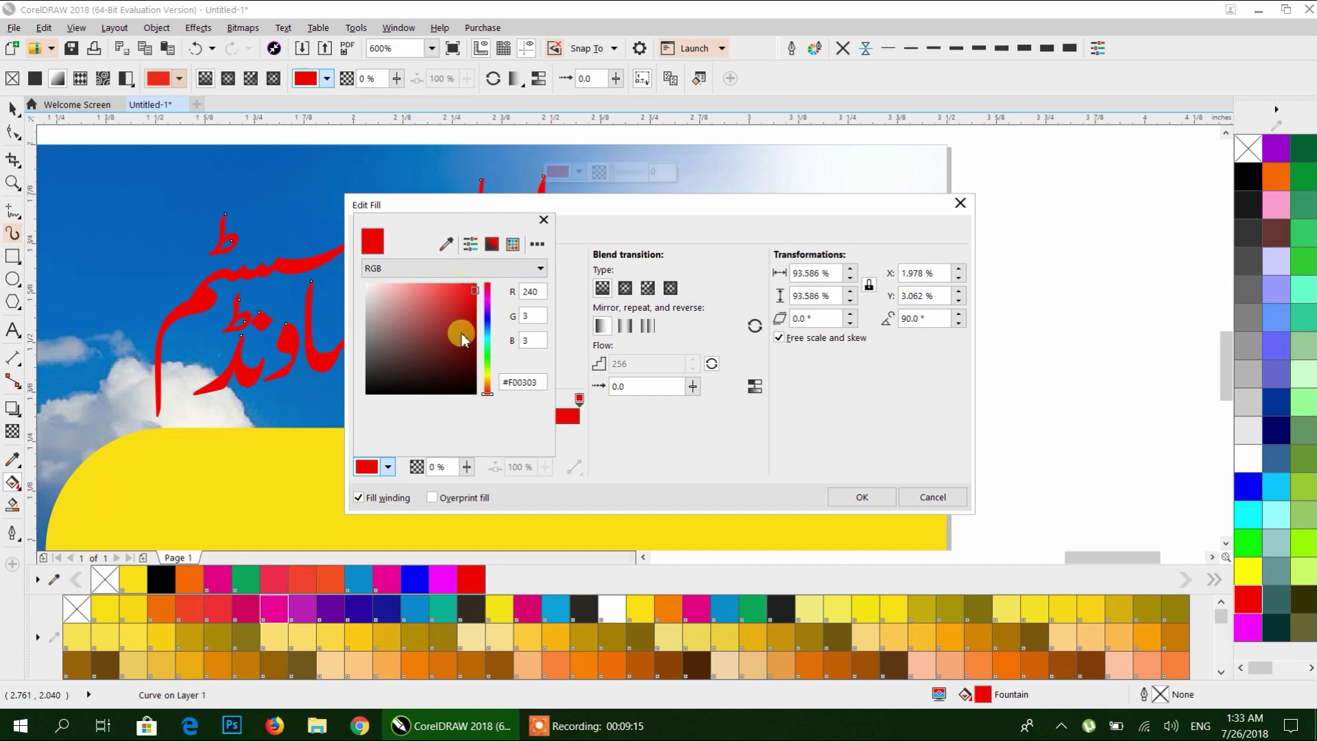
{"action": "left_click", "coordinate": [543, 220]}
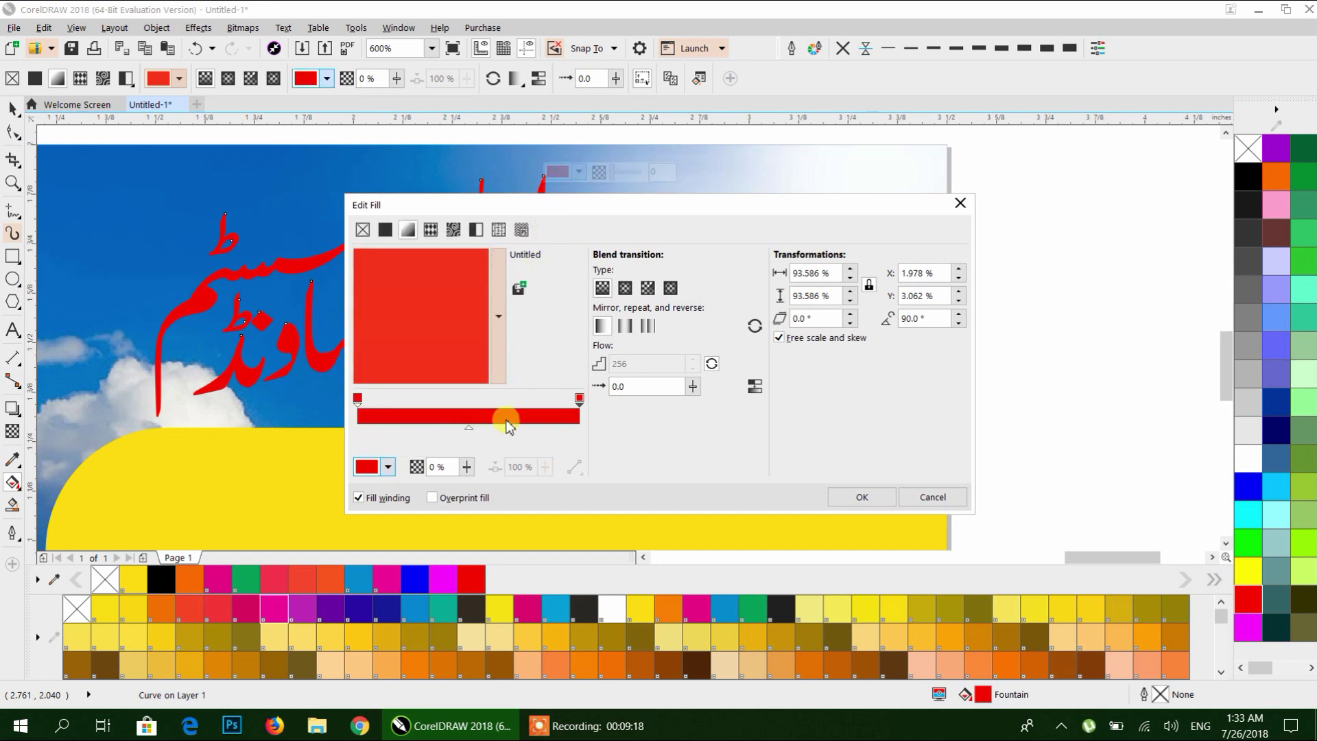
Switch the gradient's blend direction to Clockwise Color Blend for a rainbow effect.
{"action": "left_click", "coordinate": [358, 399]}
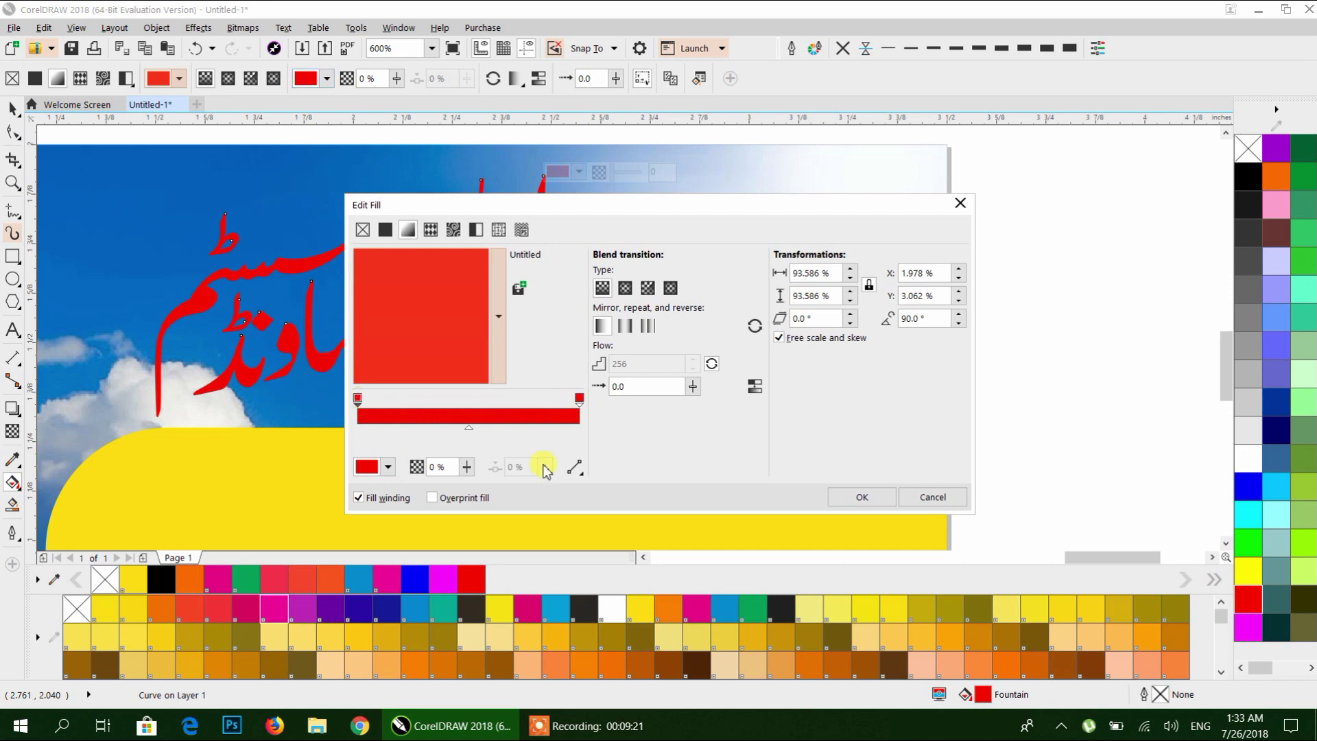
{"action": "left_click", "coordinate": [575, 467]}
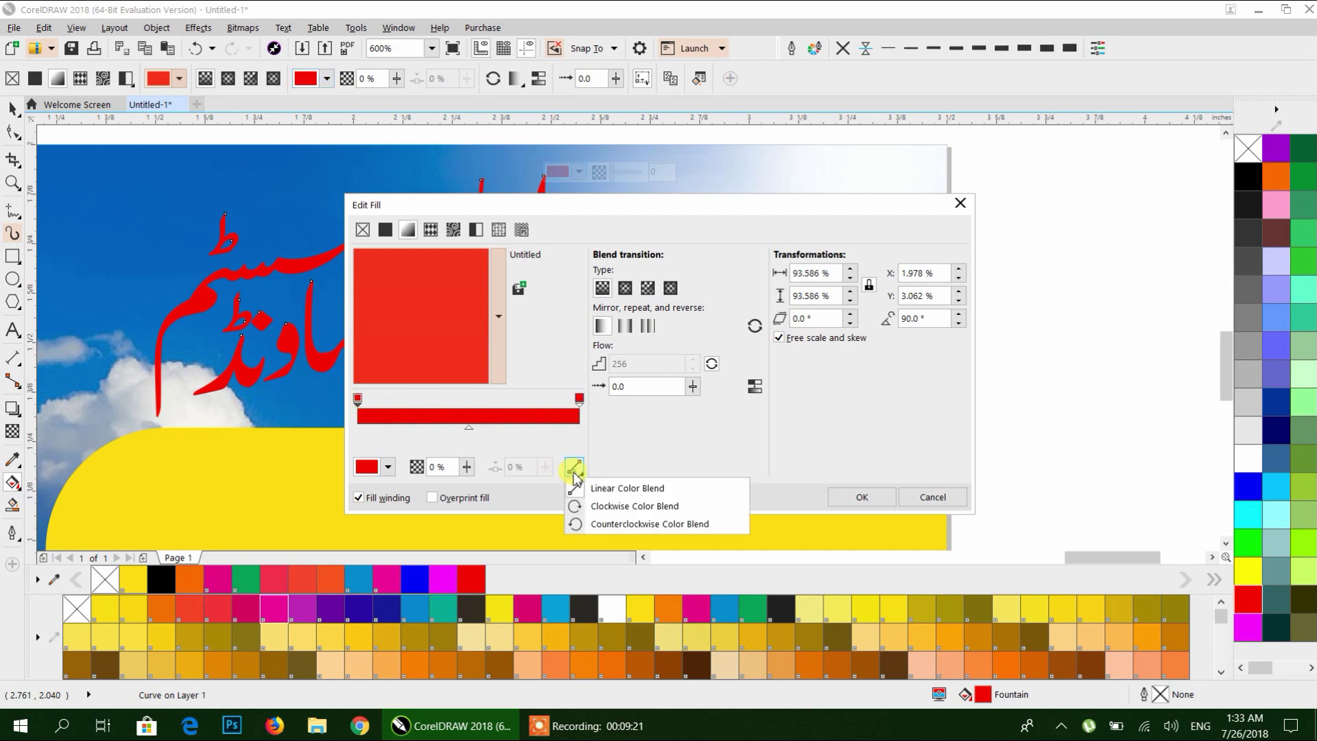
{"action": "left_click", "coordinate": [608, 514]}
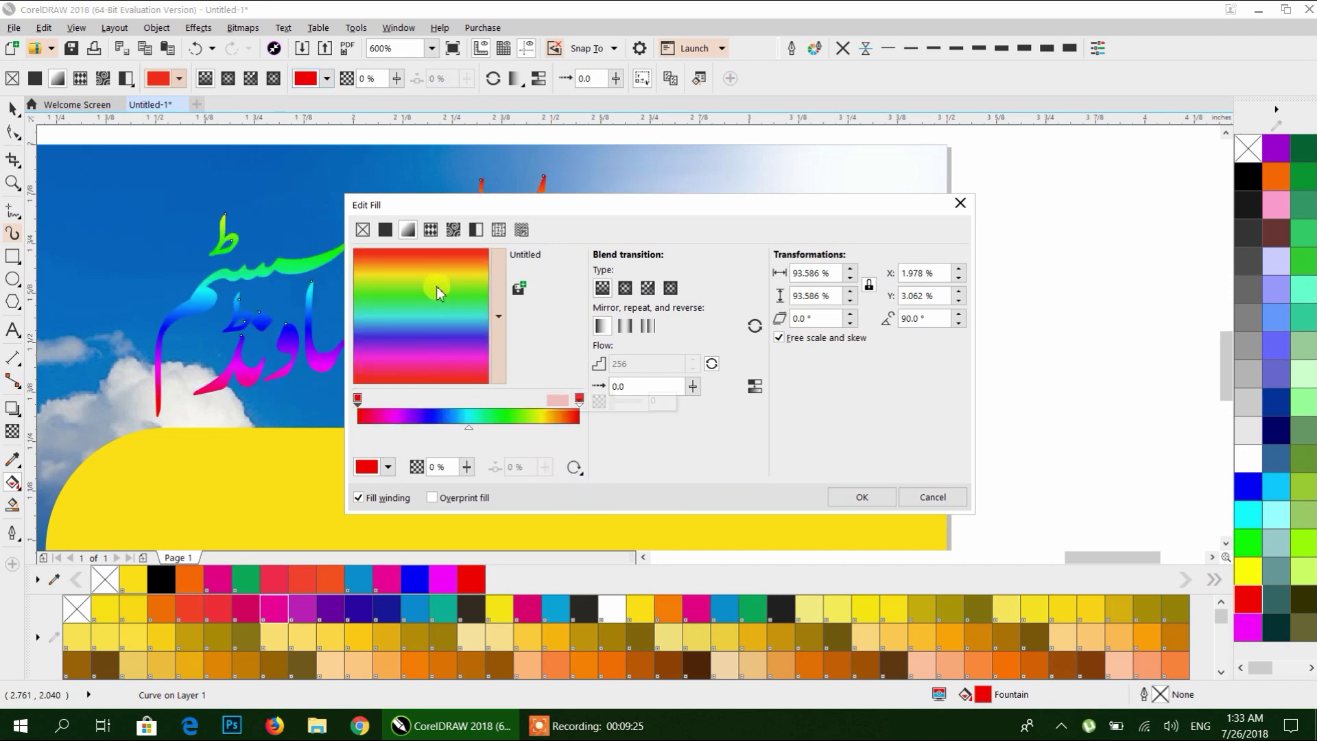
Preview elliptical, conical and rectangular fountain types, then apply Linear fountain fill to the heading.
{"action": "left_click_drag", "start_coordinate": [499, 206], "coordinate": [652, 185]}
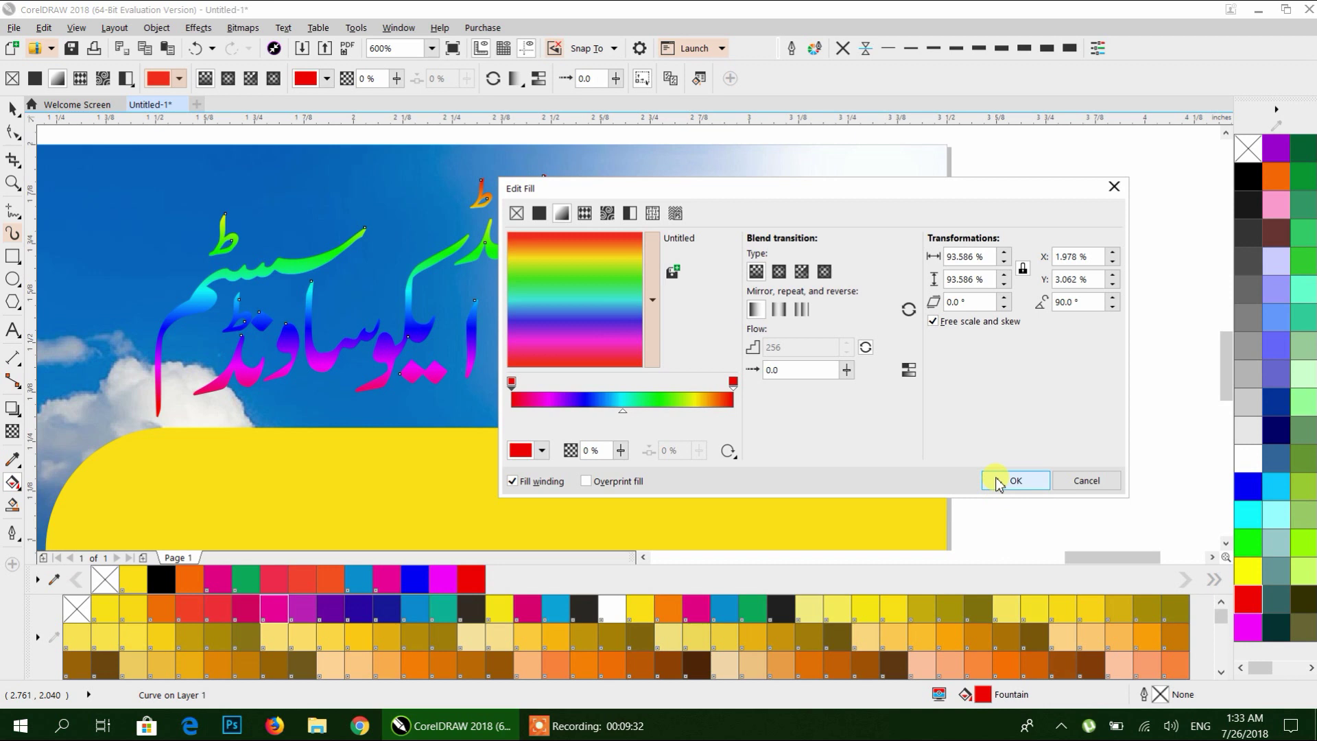
{"action": "left_click", "coordinate": [778, 272]}
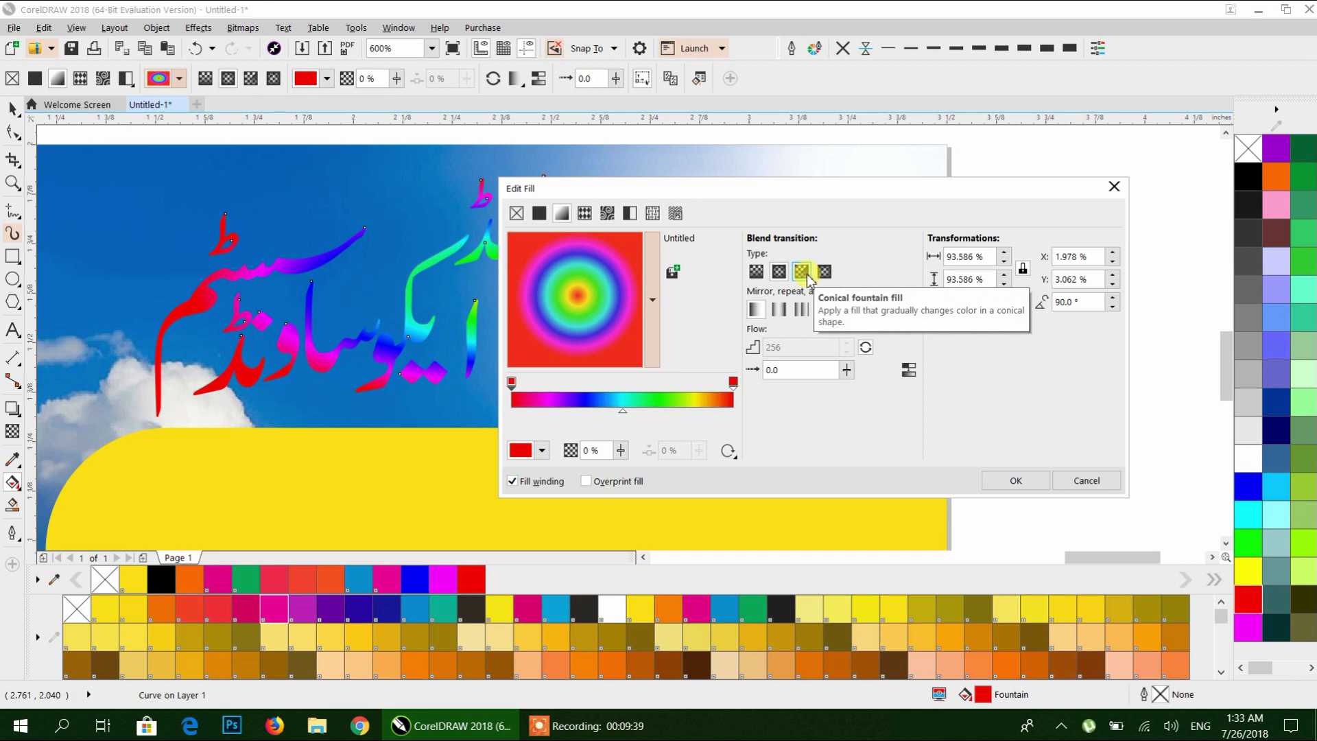
{"action": "left_click", "coordinate": [807, 275]}
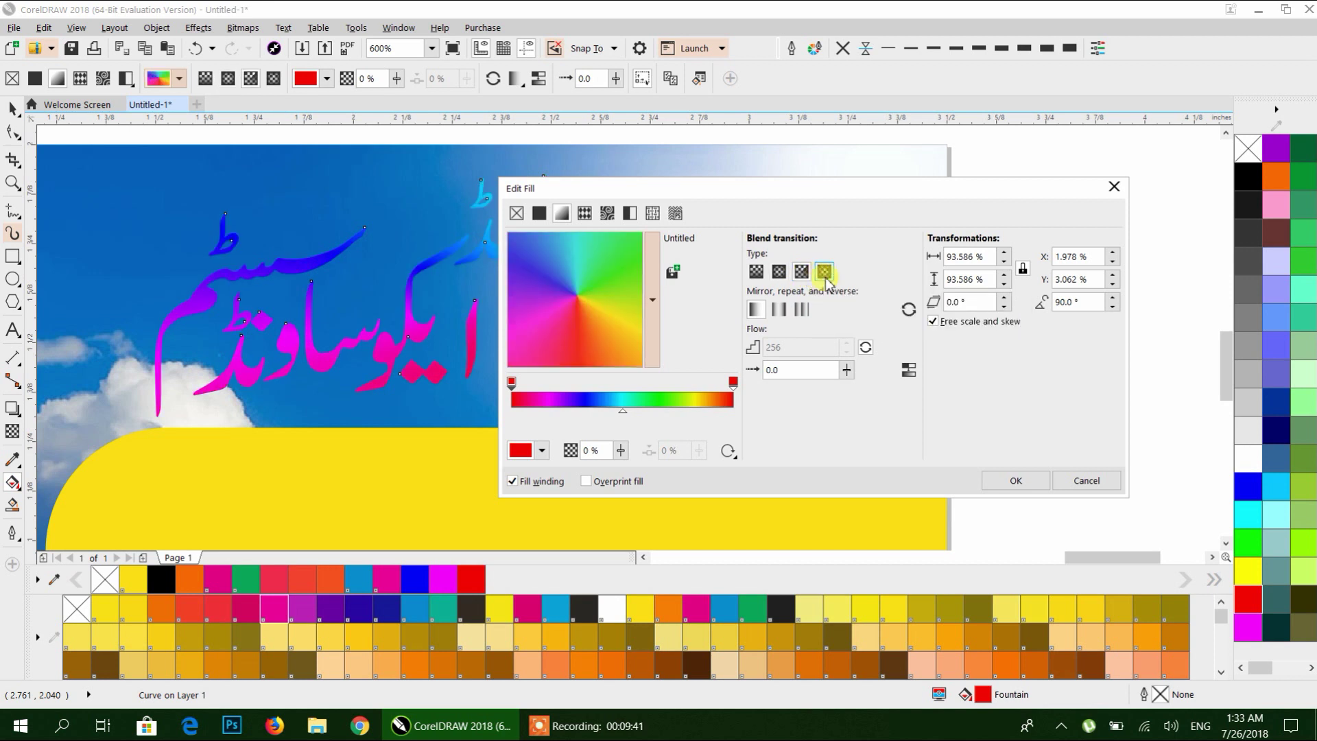
{"action": "left_click", "coordinate": [826, 278]}
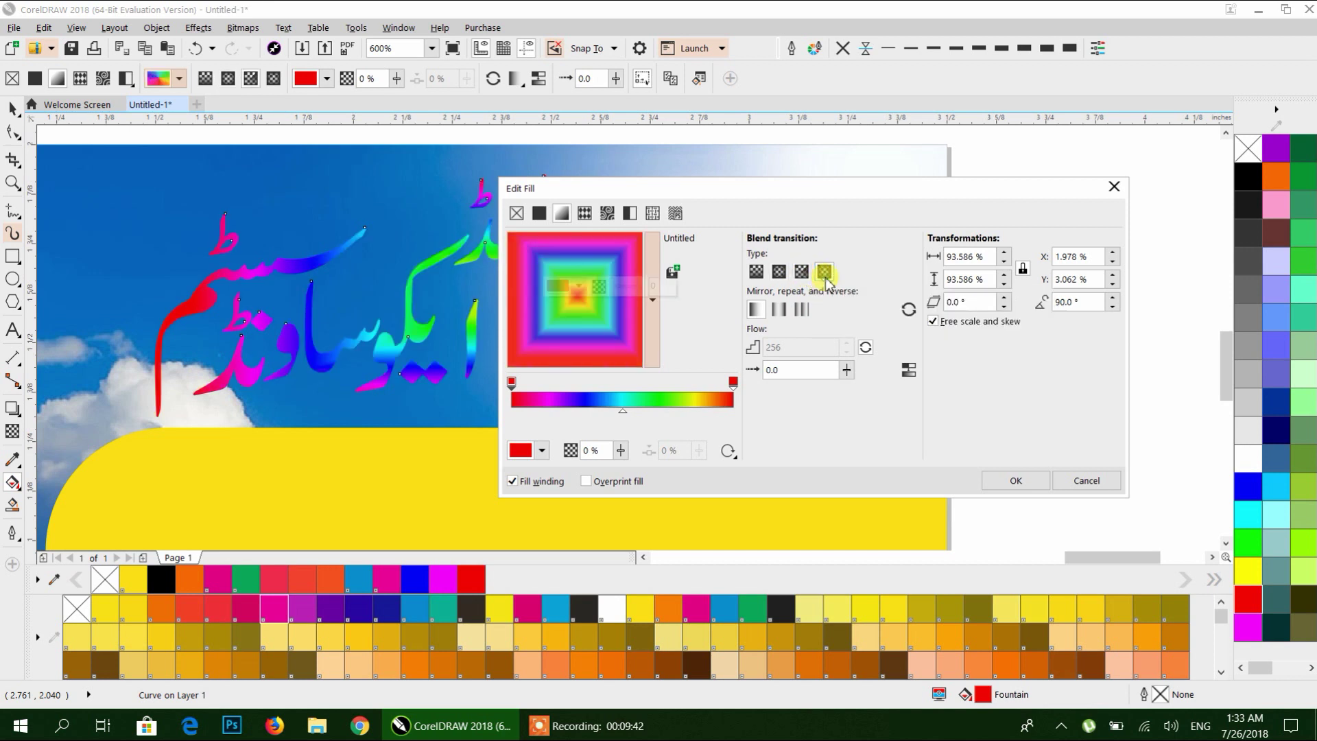
{"action": "left_click", "coordinate": [756, 272]}
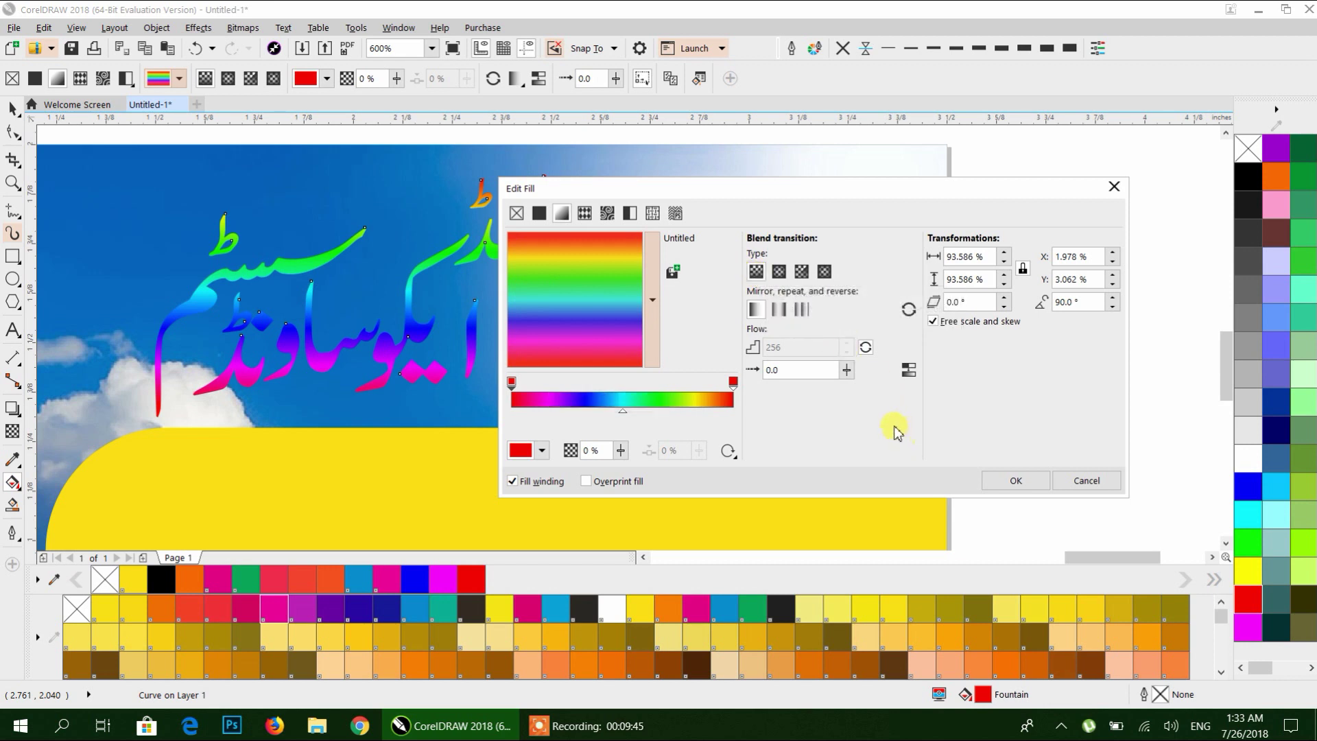
{"action": "left_click", "coordinate": [1008, 482]}
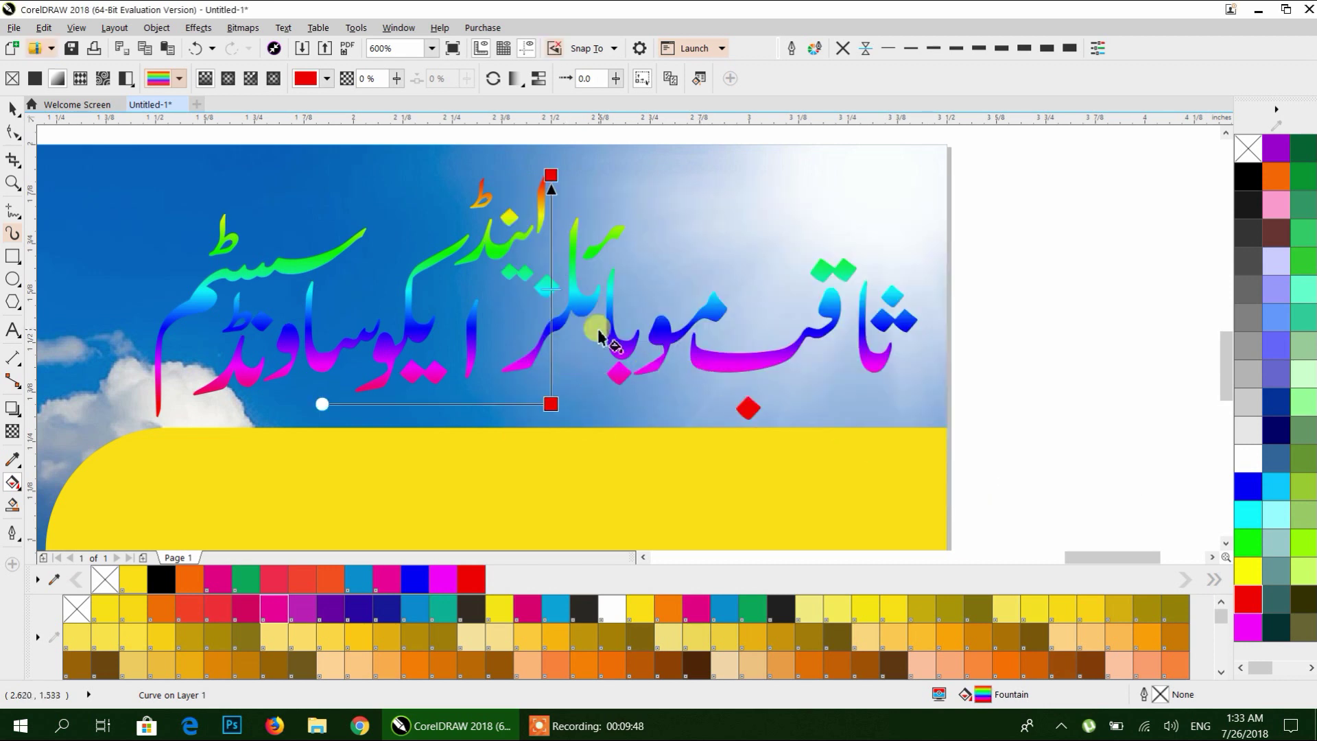
Darken the gradient's end stop to deep red and switch to Linear Color Blend.
{"action": "left_click", "coordinate": [551, 403]}
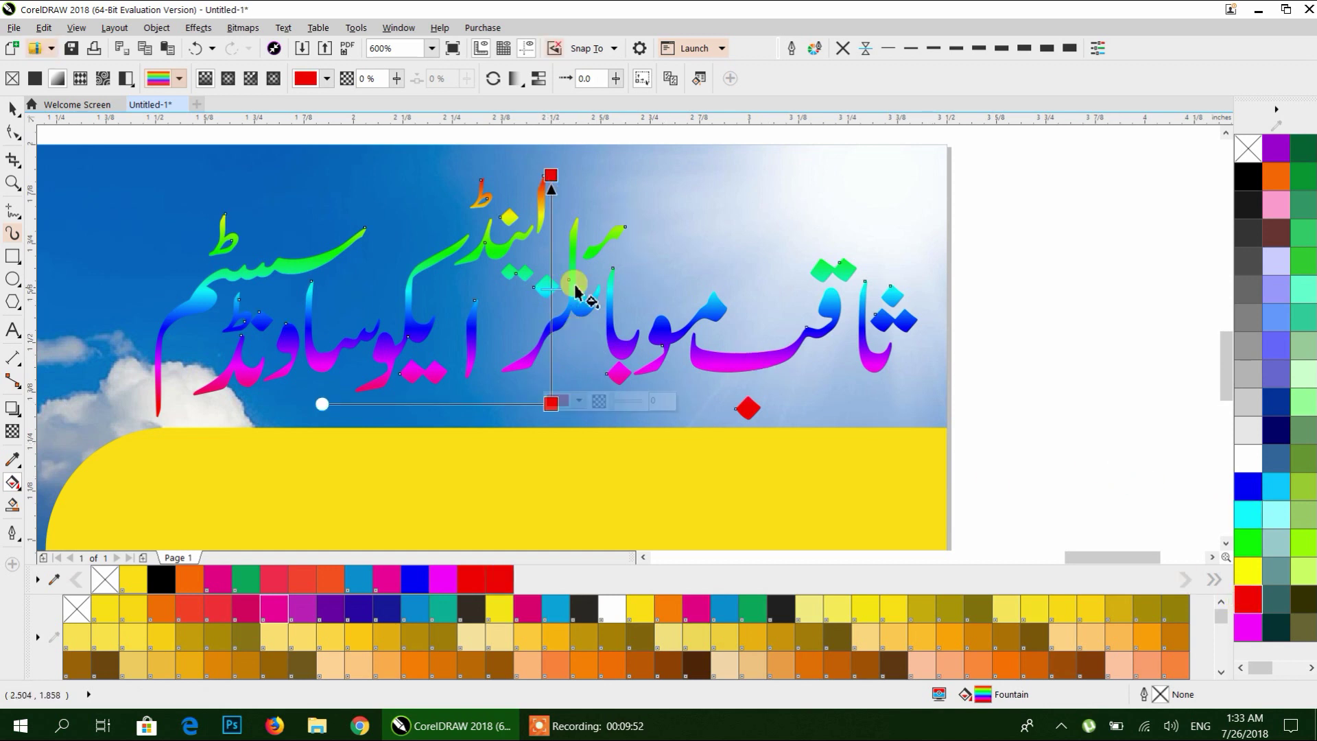
{"action": "left_click", "coordinate": [699, 88]}
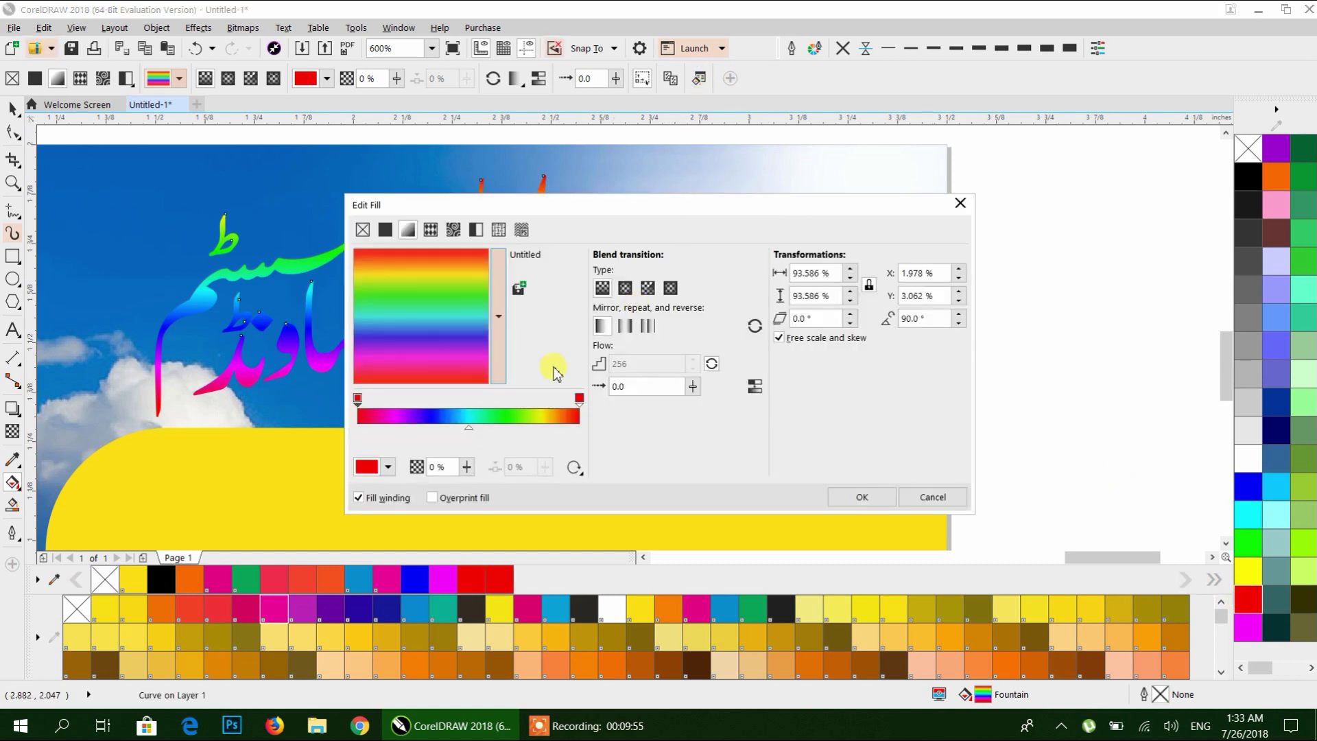
{"action": "left_click", "coordinate": [387, 467]}
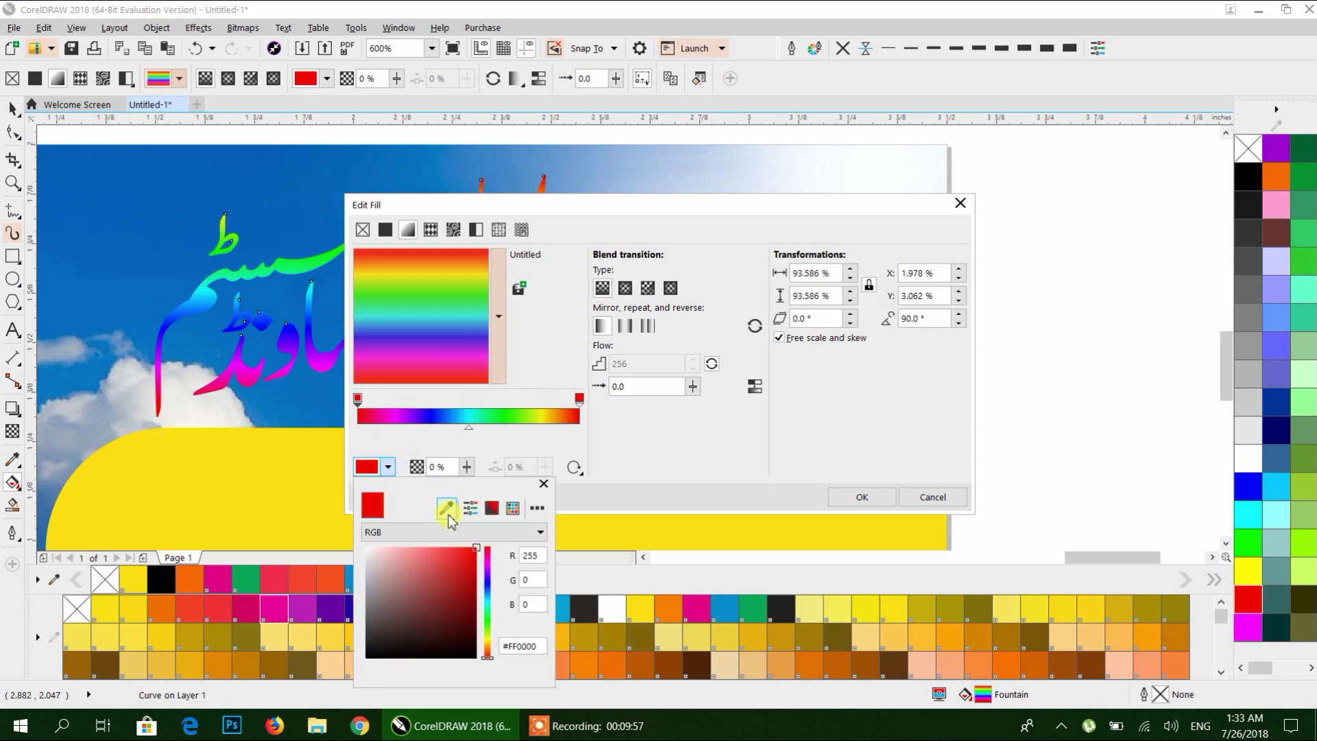
{"action": "left_click_drag", "start_coordinate": [465, 580], "coordinate": [477, 598]}
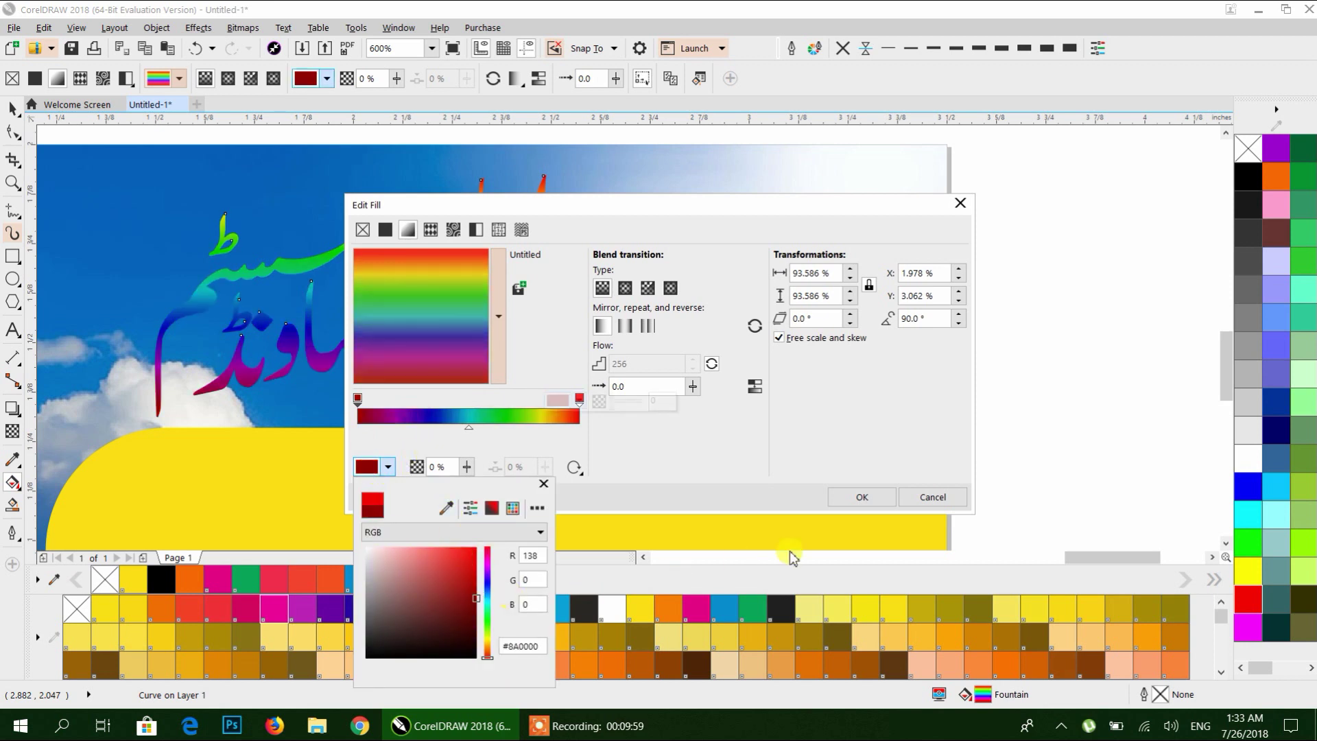
{"action": "left_click", "coordinate": [703, 451]}
{"action": "left_click", "coordinate": [574, 467]}
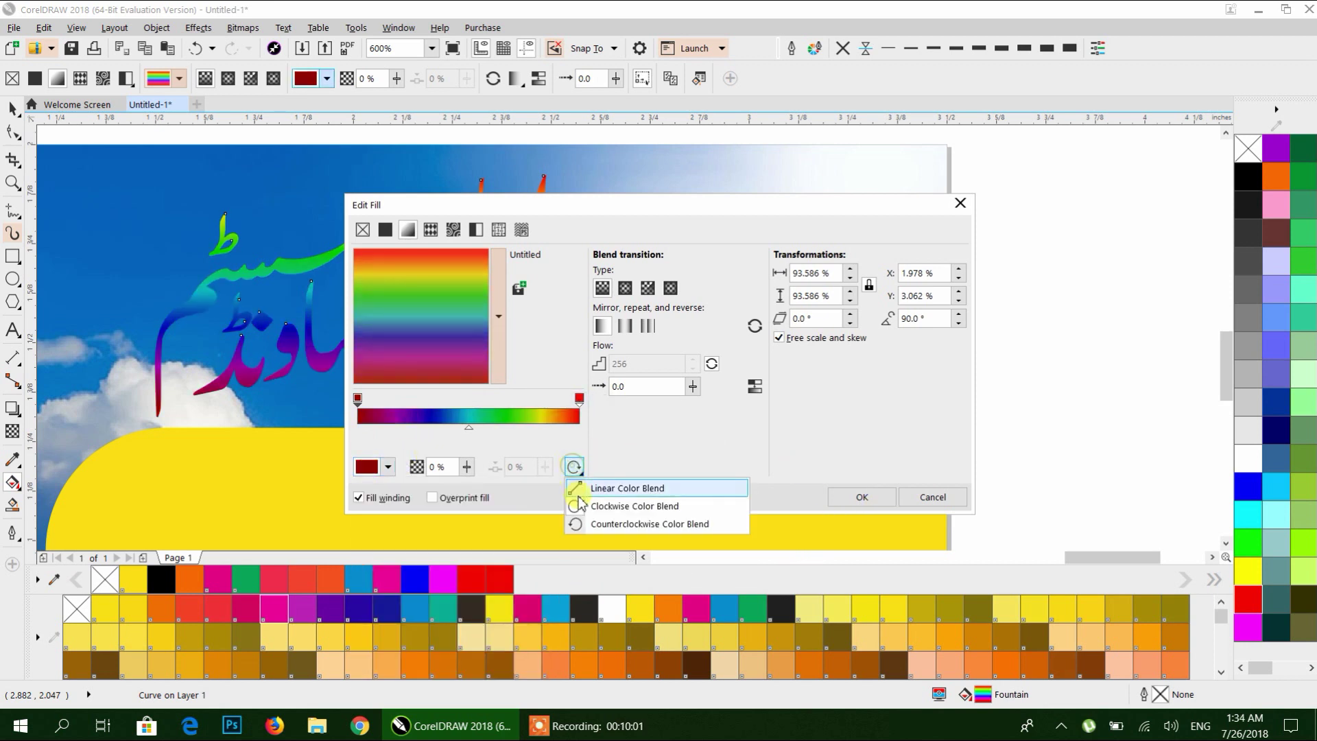
{"action": "left_click", "coordinate": [629, 490]}
{"action": "left_click", "coordinate": [574, 467]}
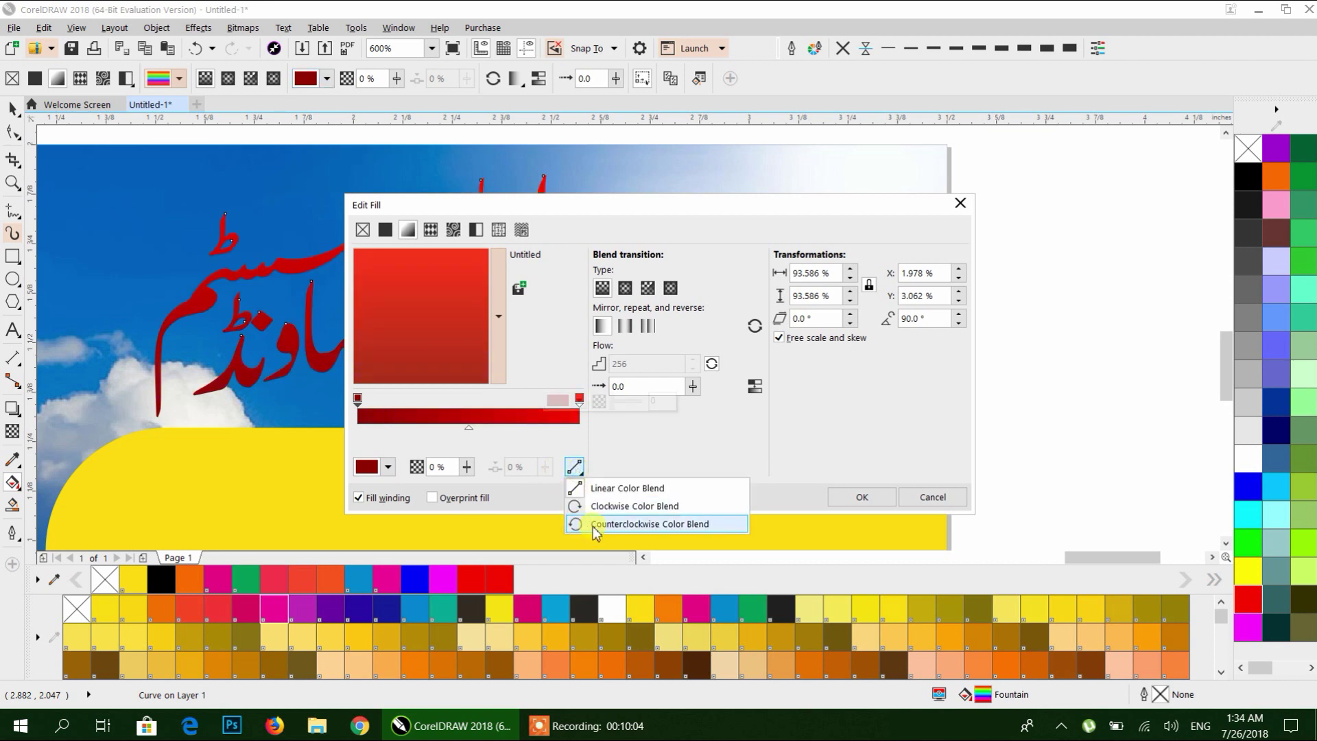
{"action": "left_click", "coordinate": [660, 476]}
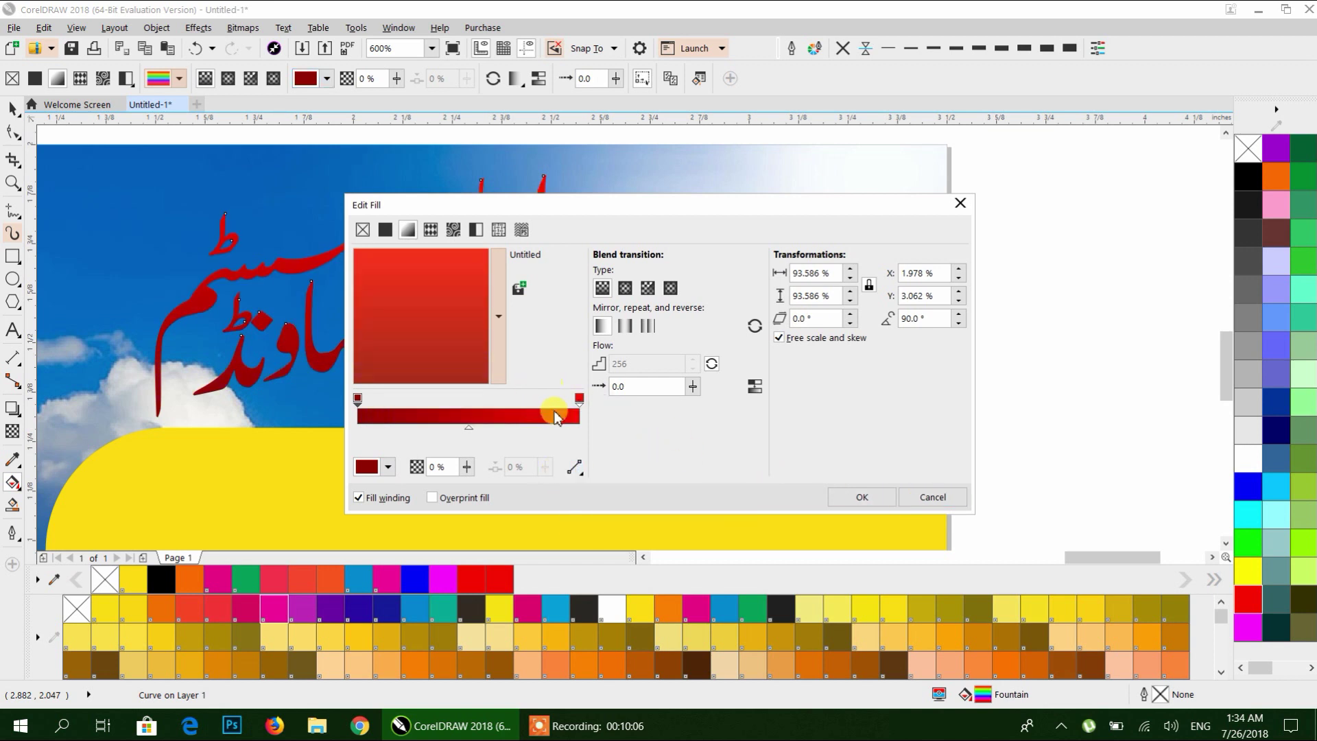
Add a bright red middle stop to the gradient and apply the fill.
{"action": "double_click", "coordinate": [511, 414]}
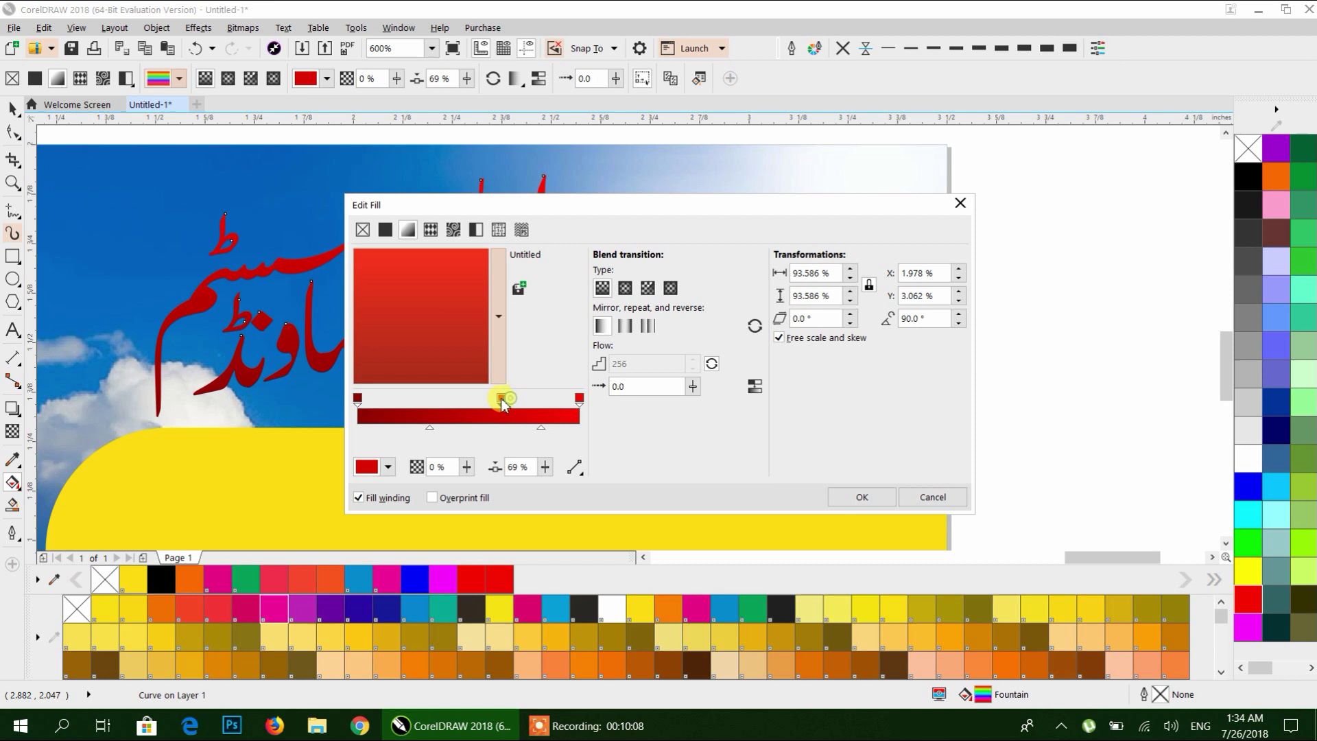
{"action": "left_click_drag", "start_coordinate": [464, 406], "coordinate": [447, 417]}
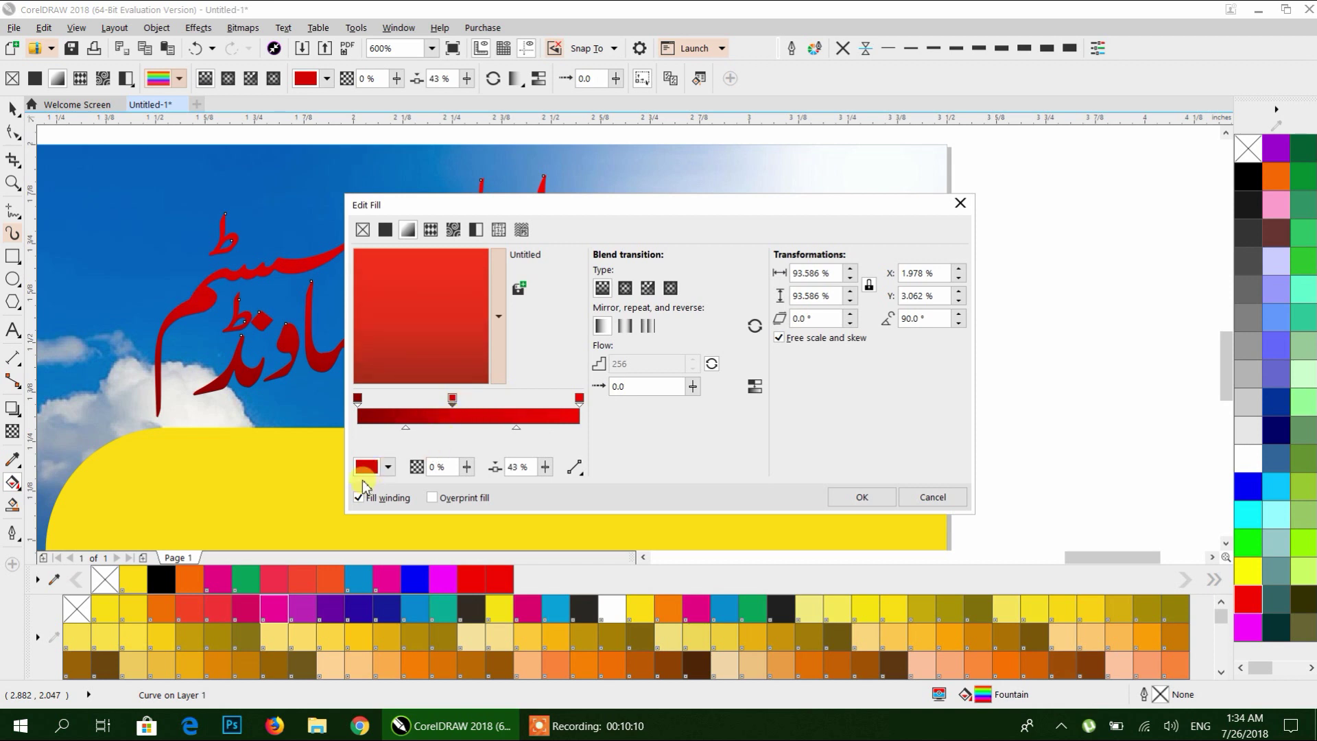
{"action": "left_click", "coordinate": [367, 468]}
{"action": "left_click", "coordinate": [446, 507]}
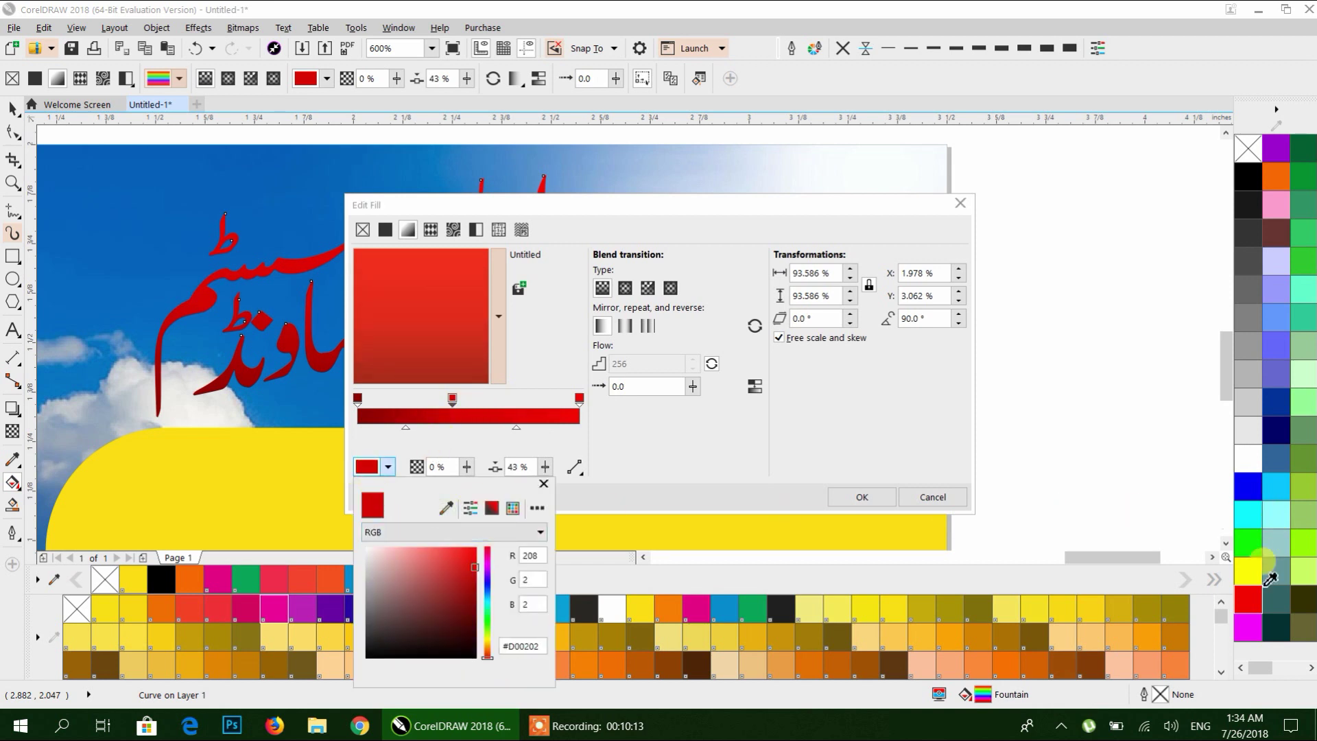
{"action": "left_click", "coordinate": [1250, 595]}
{"action": "left_click", "coordinate": [659, 435]}
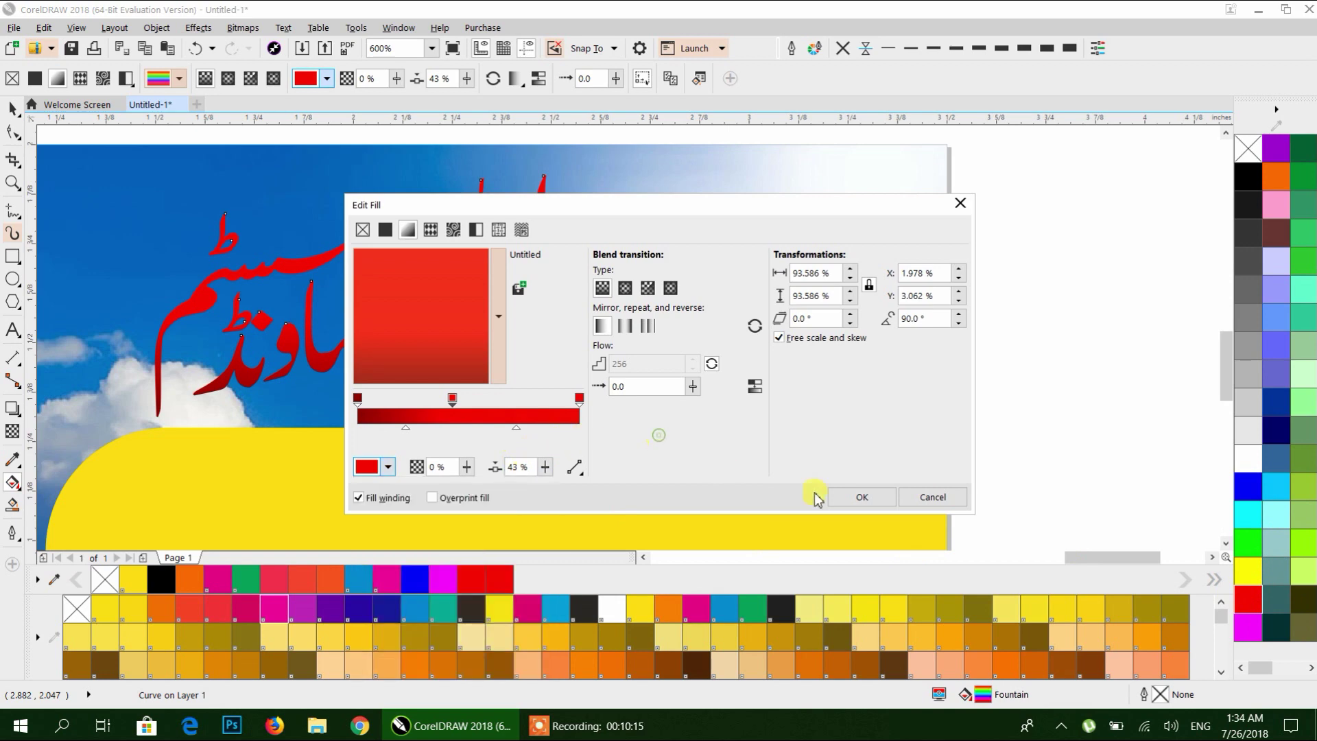
{"action": "left_click", "coordinate": [862, 497]}
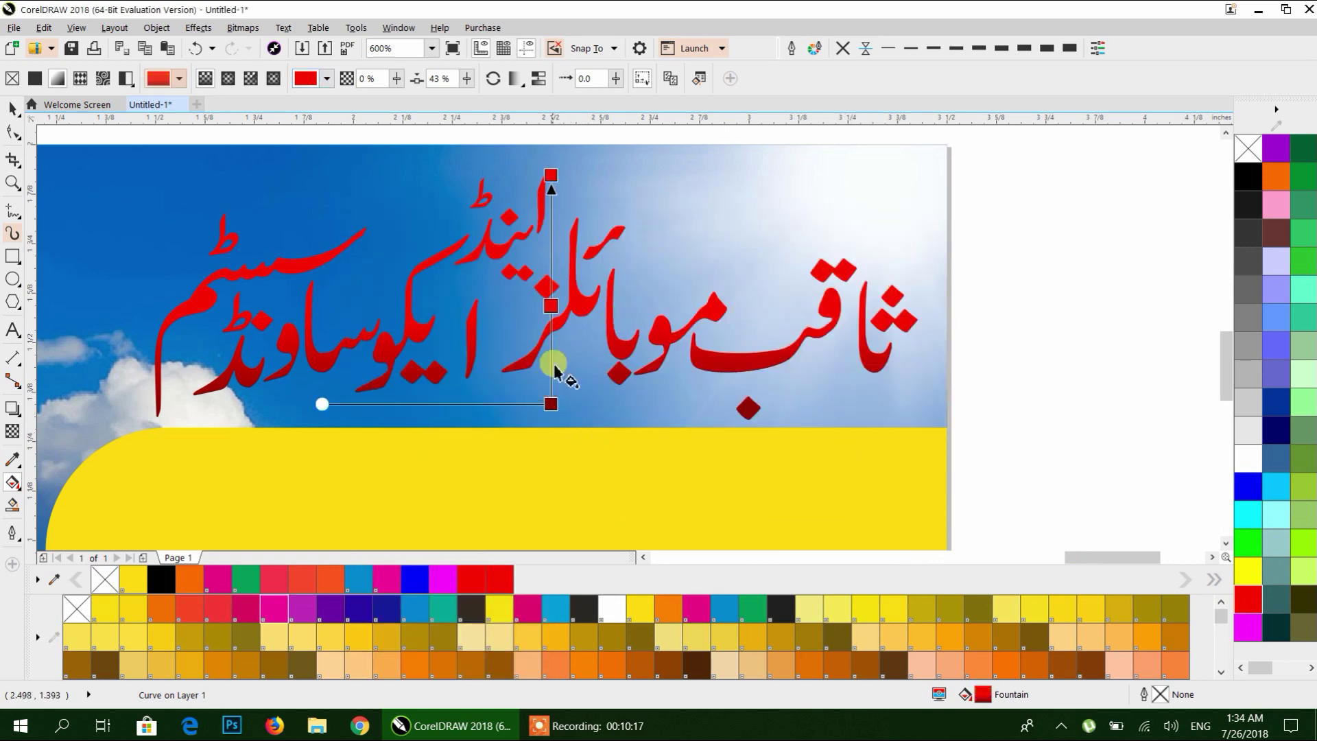
With the Pick tool, drop two copies of the red heading above the card, off the page.
{"action": "left_click", "coordinate": [13, 109]}
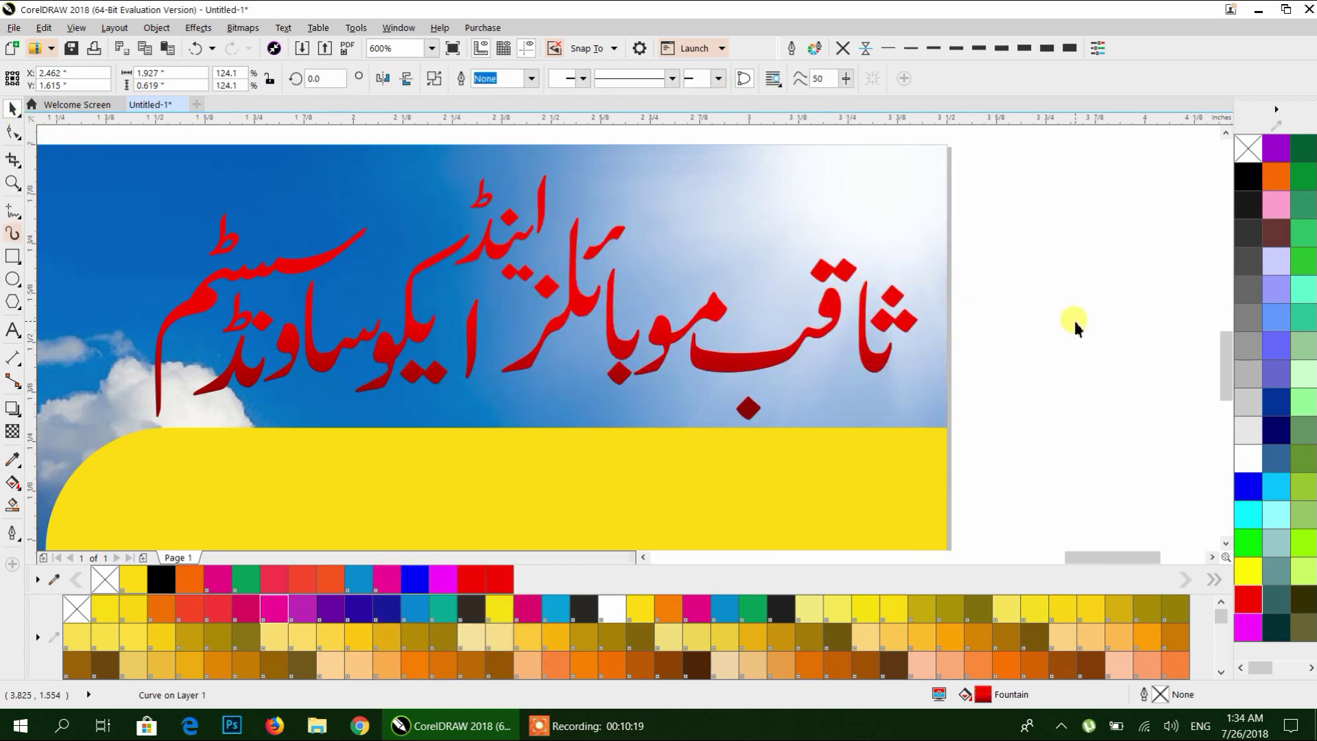
{"action": "left_click", "coordinate": [1075, 322]}
{"action": "scroll", "coordinate": [842, 315], "scroll_direction": "down", "scroll_amount": 1}
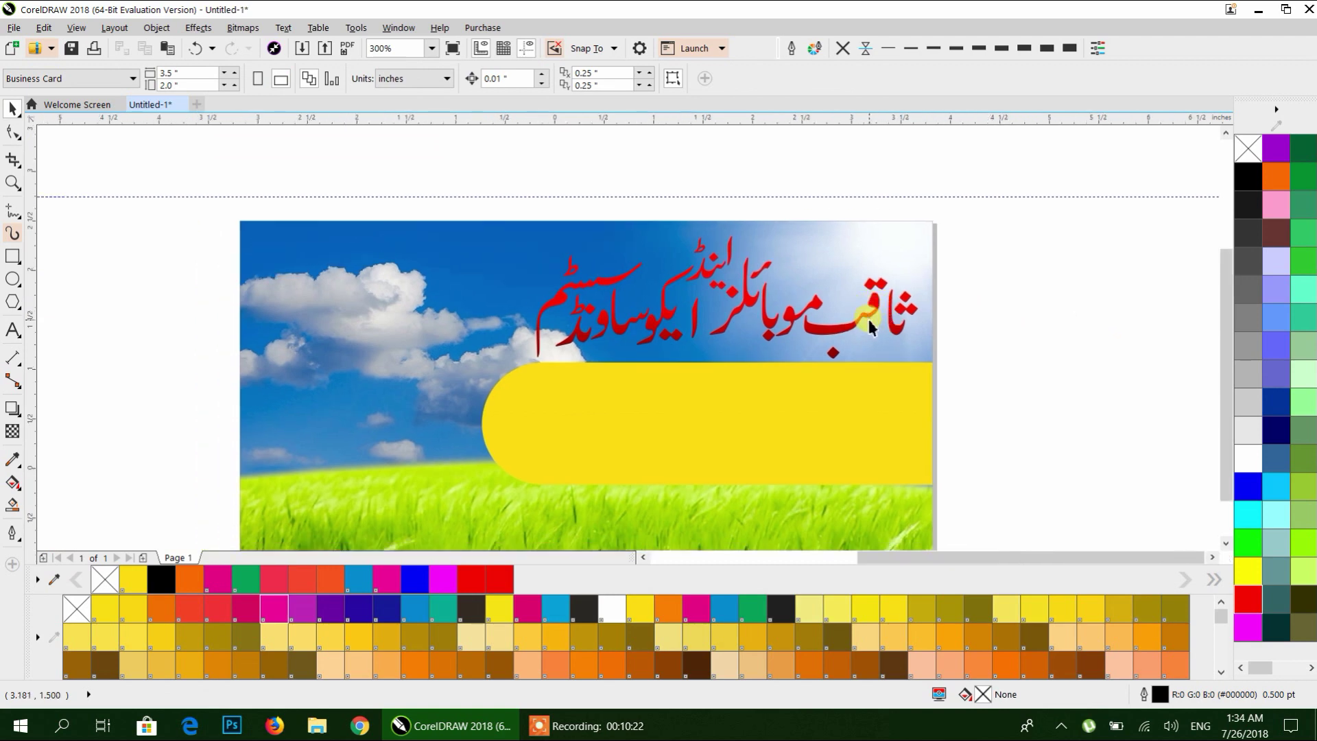
{"action": "scroll", "coordinate": [867, 315], "scroll_direction": "down", "scroll_amount": 1}
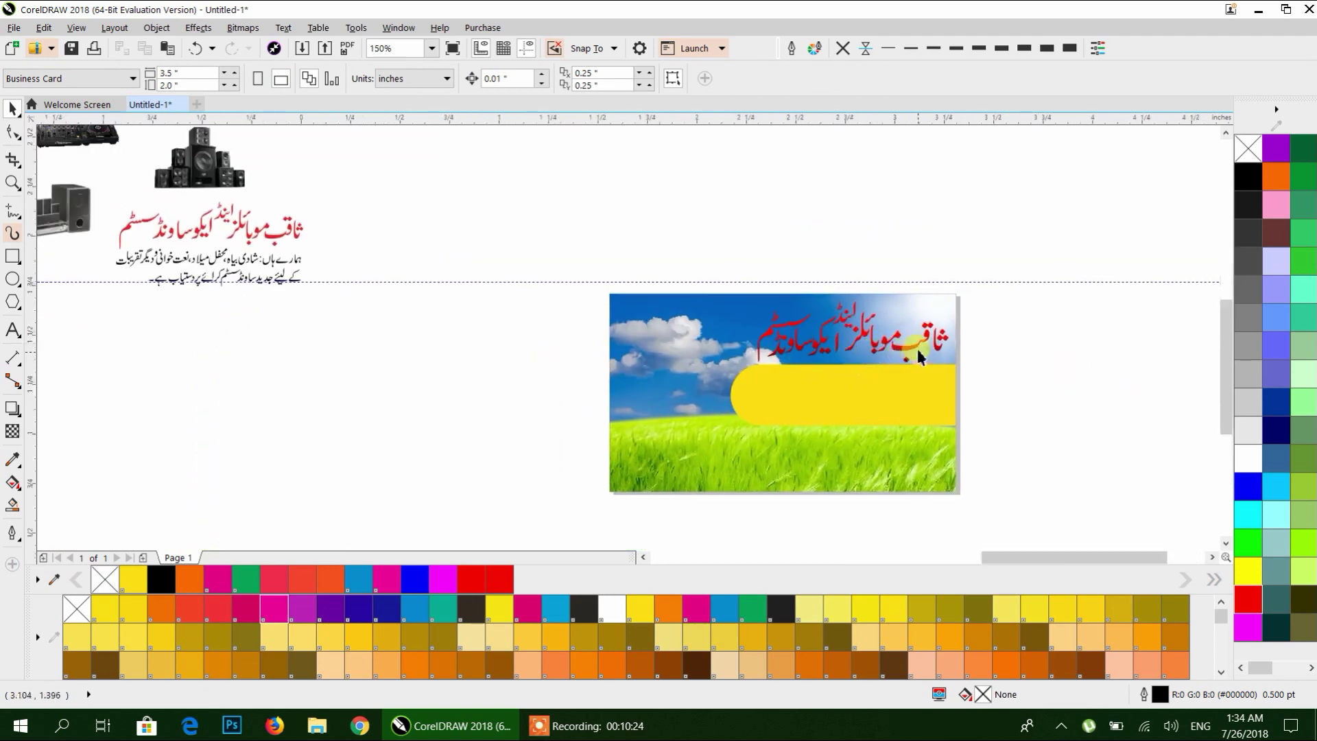
{"action": "scroll", "coordinate": [916, 348], "scroll_direction": "up", "scroll_amount": 2}
{"action": "scroll", "coordinate": [741, 312], "scroll_direction": "down", "scroll_amount": 1}
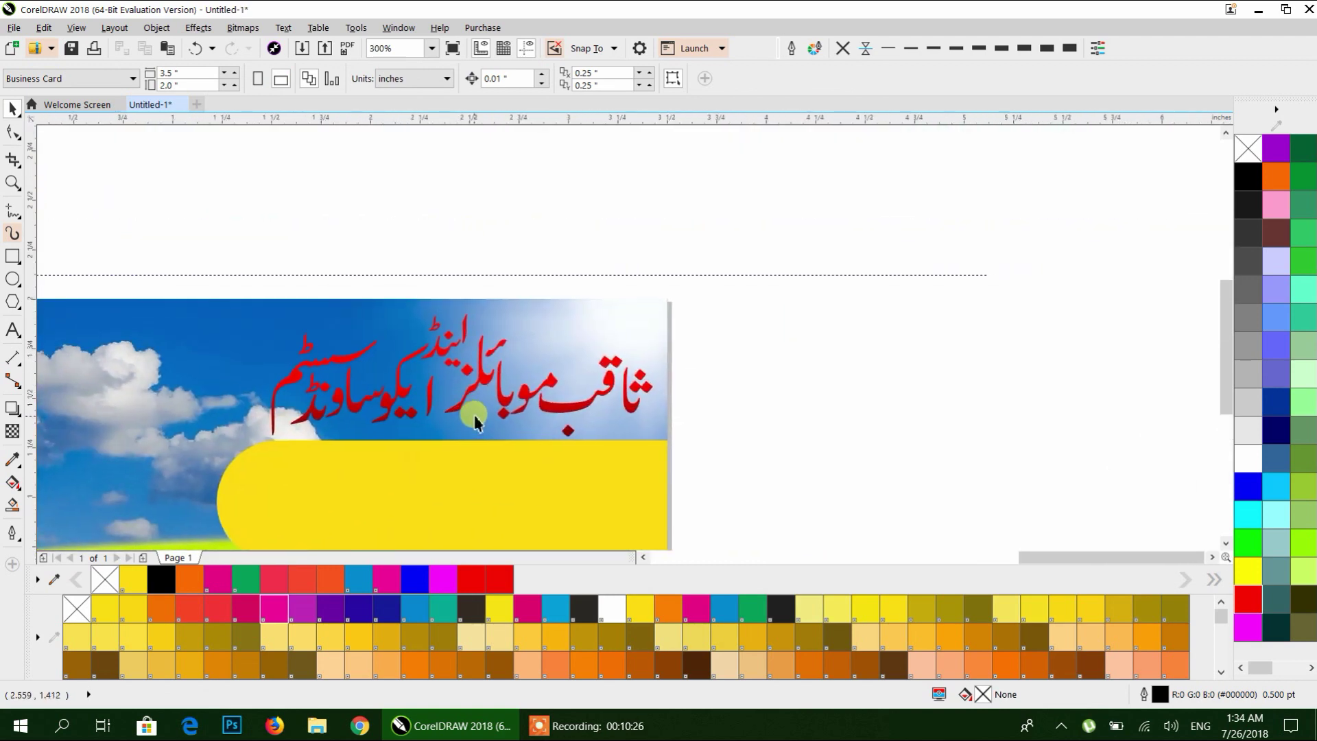
{"action": "left_click_drag", "start_coordinate": [561, 410], "coordinate": [620, 248]}
{"action": "left_click_drag", "start_coordinate": [765, 315], "coordinate": [659, 362]}
{"action": "scroll", "coordinate": [796, 248], "scroll_direction": "up", "scroll_amount": 1}
{"action": "scroll", "coordinate": [801, 249], "scroll_direction": "down", "scroll_amount": 2}
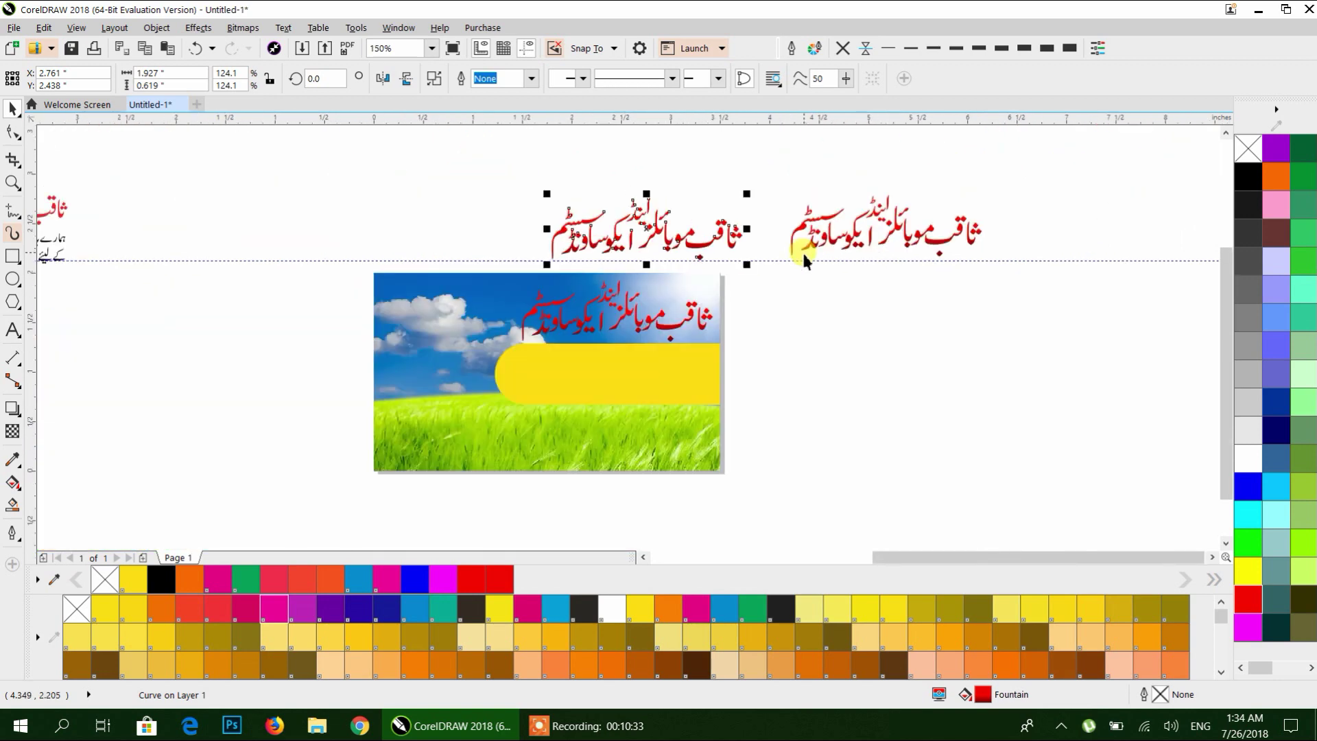
{"action": "scroll", "coordinate": [672, 269], "scroll_direction": "up", "scroll_amount": 1}
{"action": "left_click", "coordinate": [733, 280]}
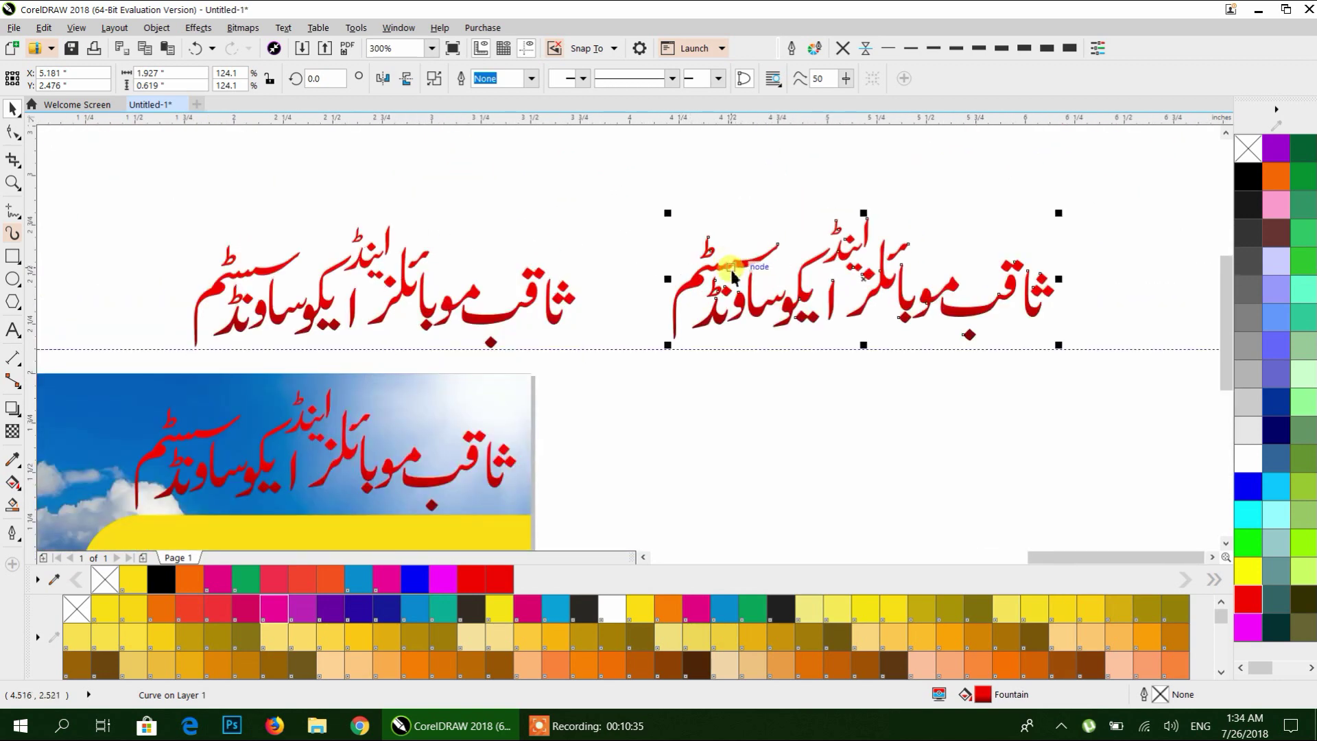
Convert the right-hand heading copy to a 300 dpi bitmap with a transparent background.
{"action": "left_click", "coordinate": [242, 28]}
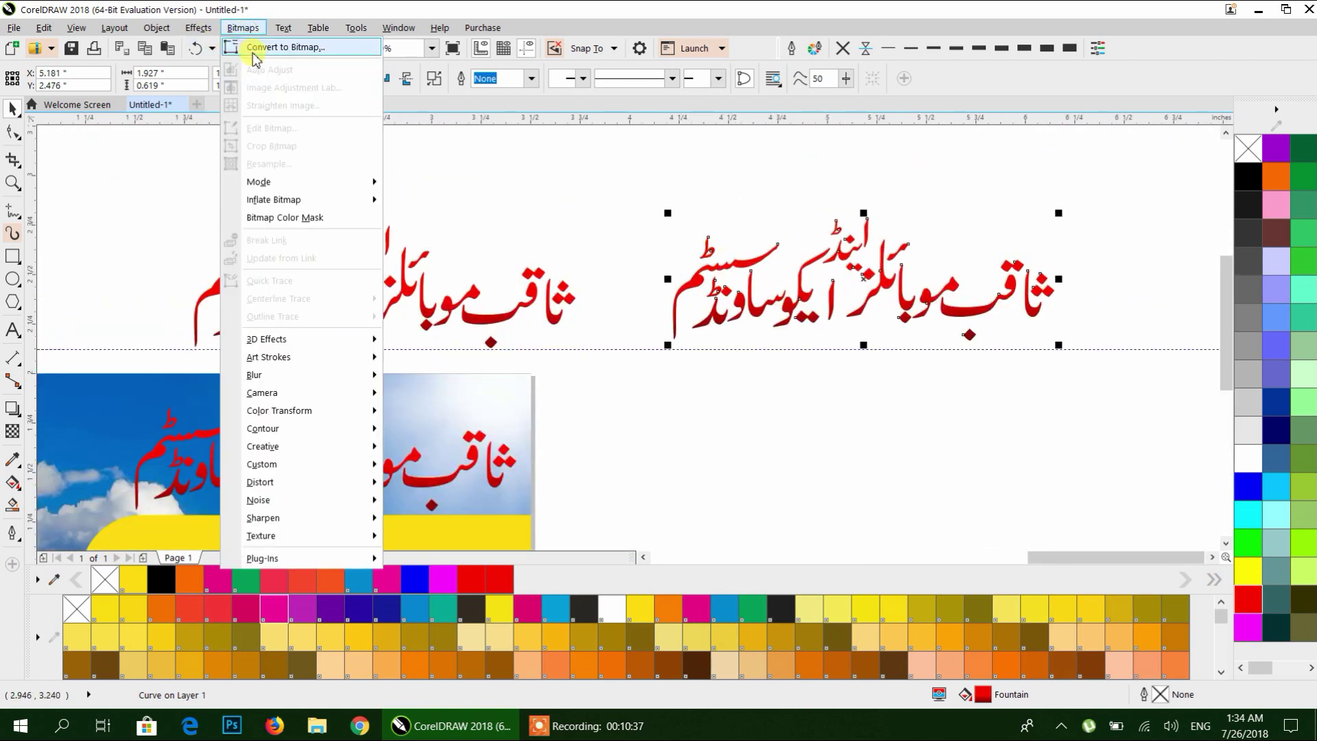
{"action": "left_click", "coordinate": [255, 48]}
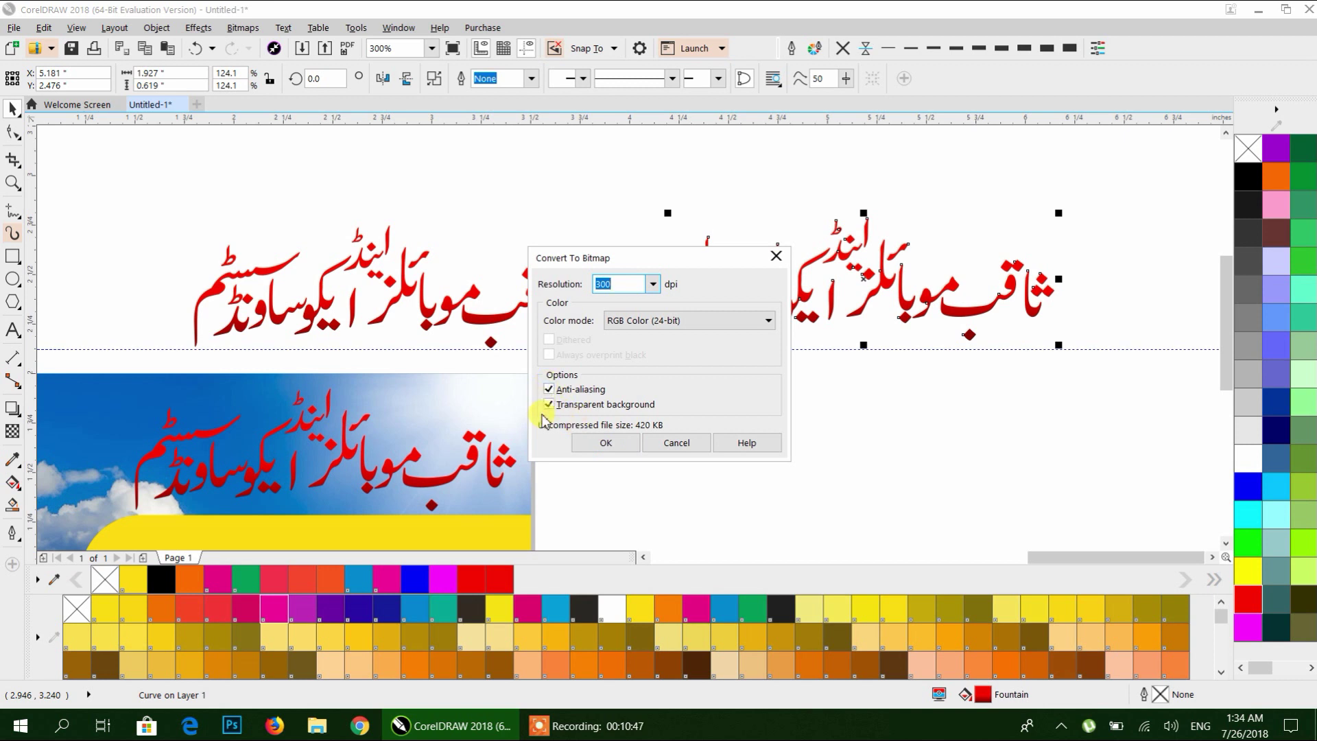
{"action": "left_click", "coordinate": [594, 443]}
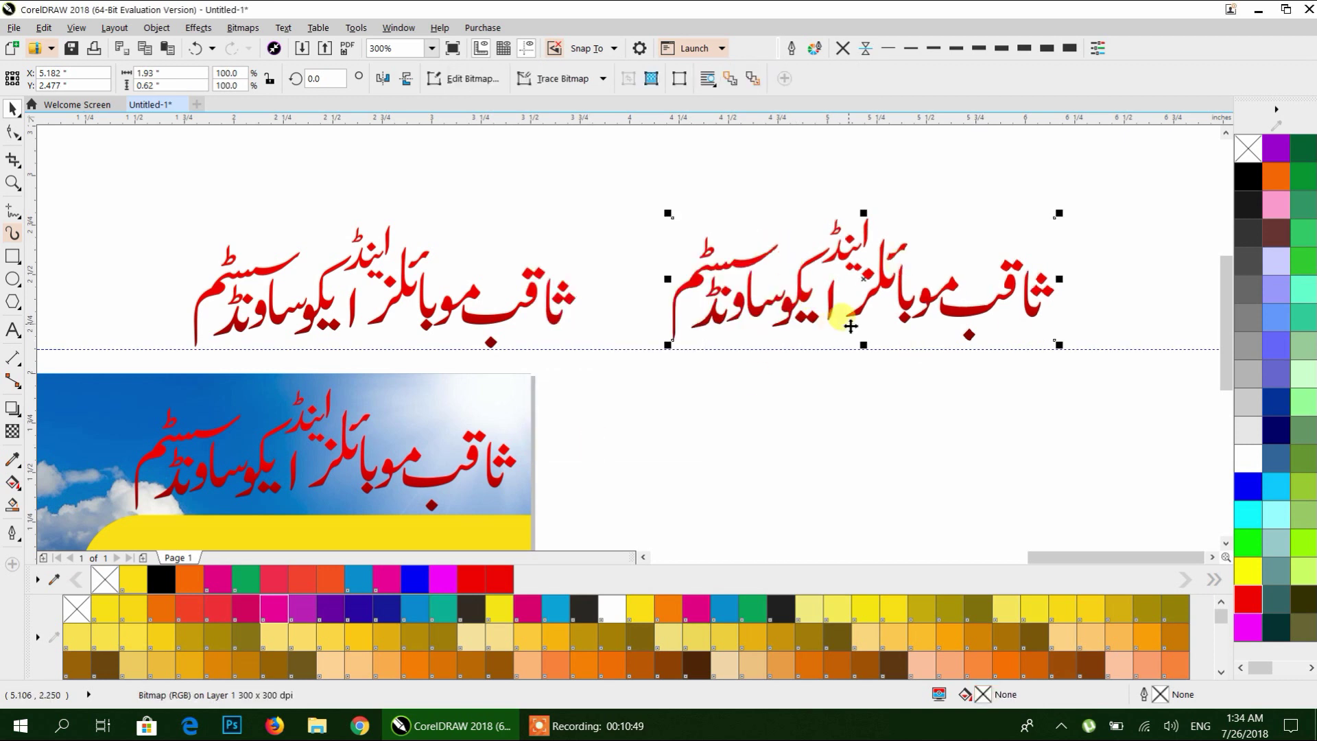
Open the Bitmaps > Texture > Plastic effect for the bitmap heading.
{"action": "left_click", "coordinate": [242, 28]}
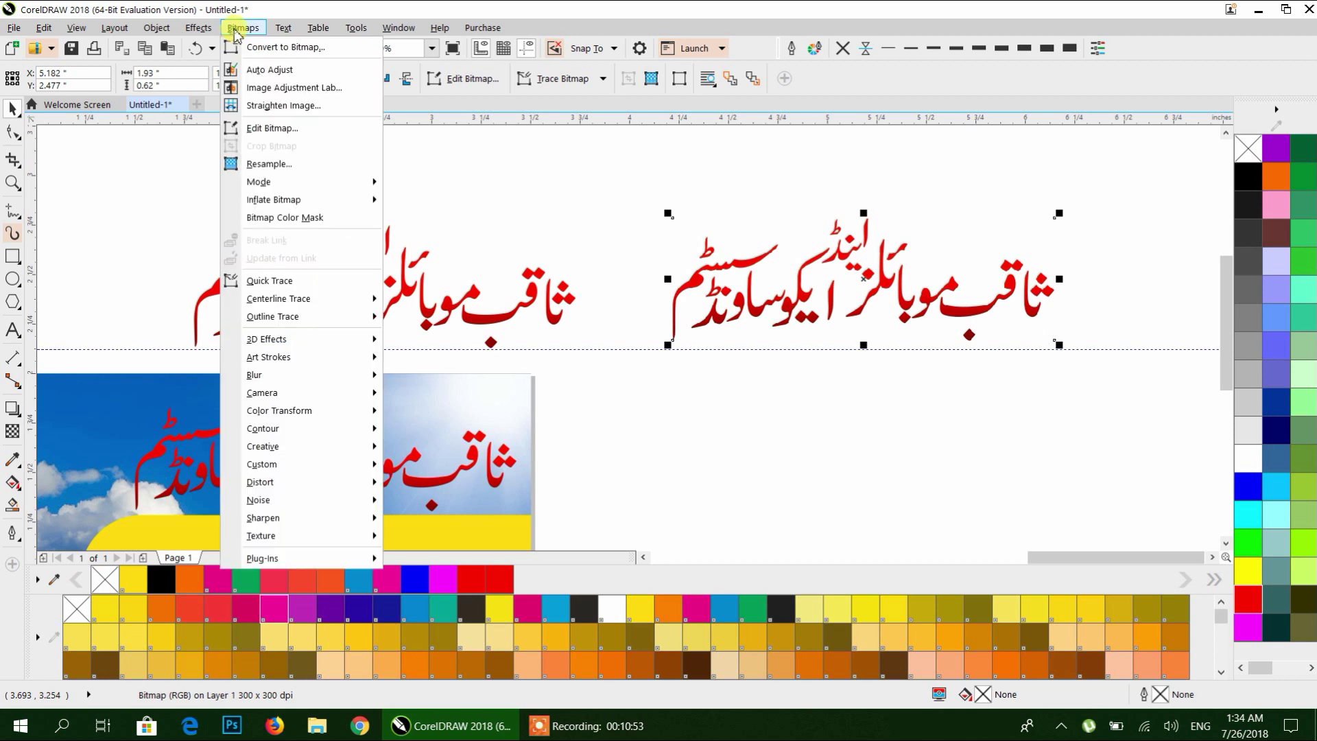
{"action": "mouse_move", "coordinate": [264, 536]}
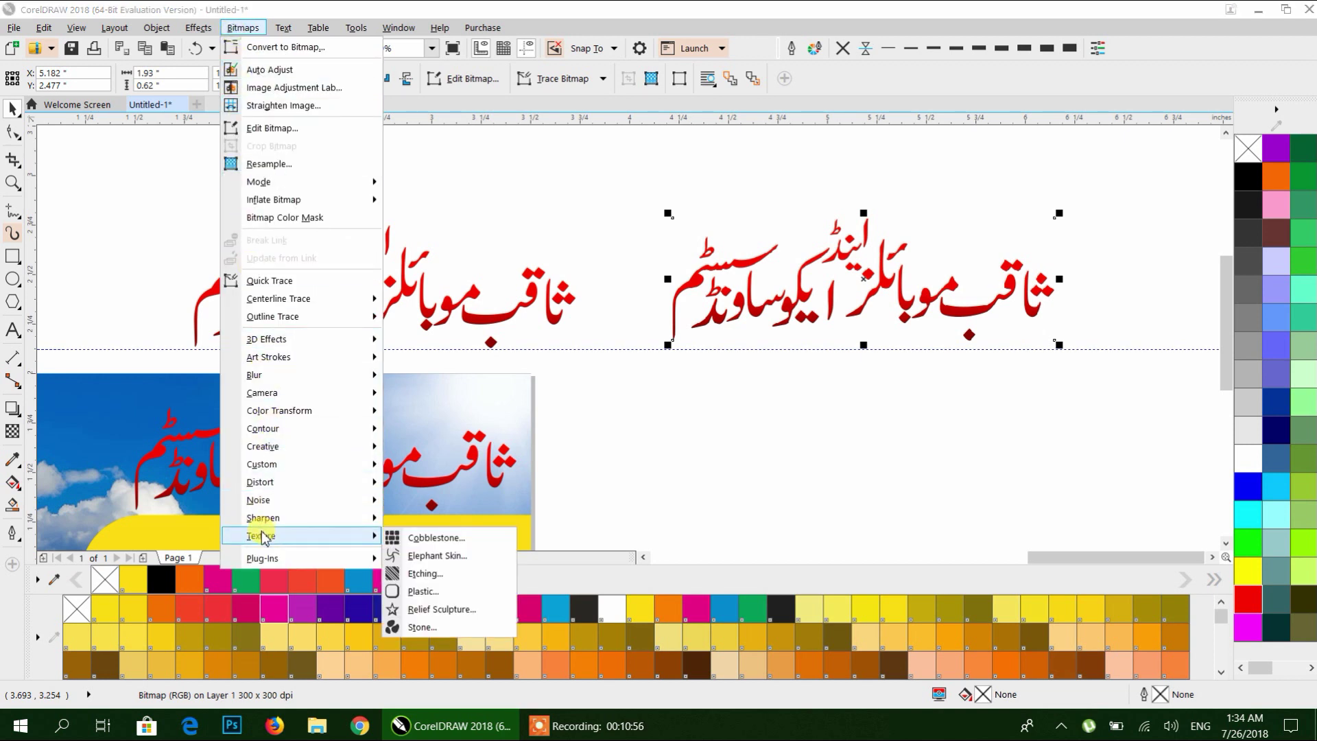
{"action": "left_click", "coordinate": [430, 594]}
{"action": "left_click_drag", "start_coordinate": [740, 271], "coordinate": [503, 229]}
Set Plastic highlight 75, depth 3 and smoothness 49, and apply it.
{"action": "left_click", "coordinate": [384, 319]}
{"action": "left_click_drag", "start_coordinate": [428, 320], "coordinate": [441, 319]}
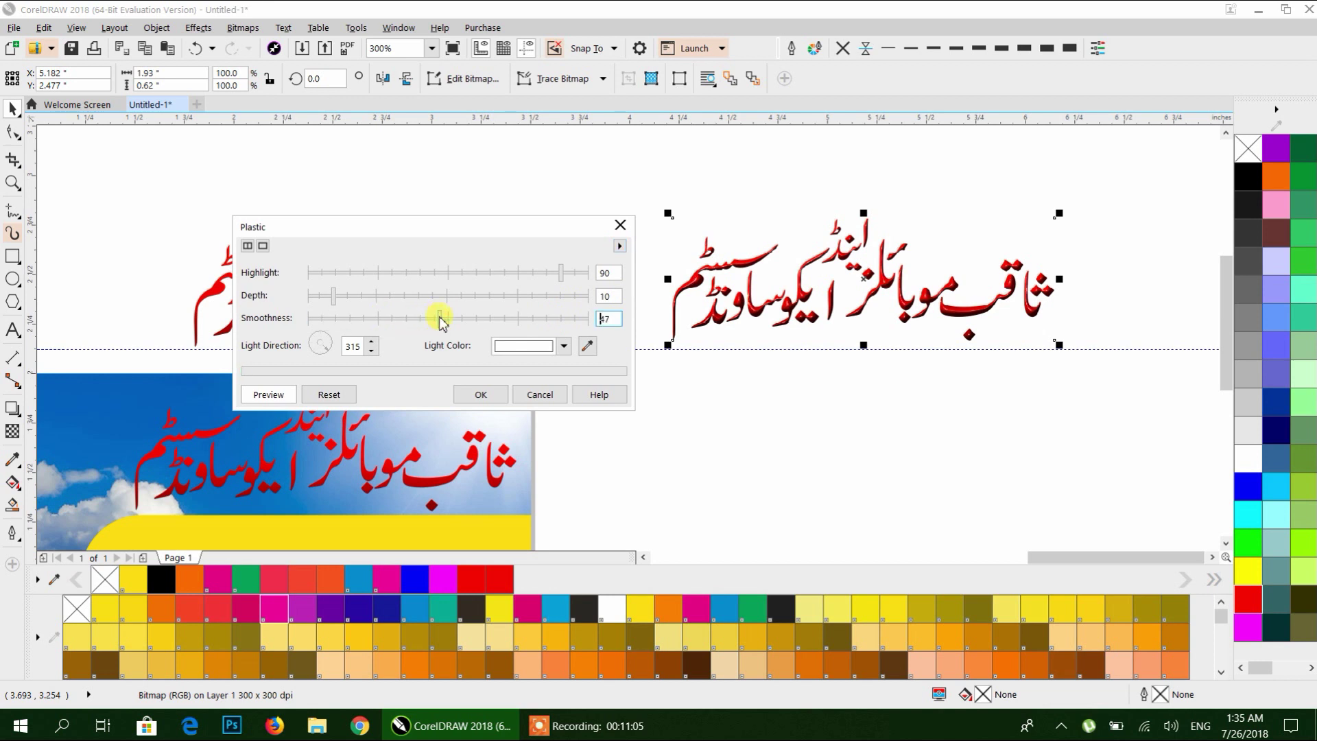
{"action": "left_click", "coordinate": [326, 300]}
{"action": "left_click", "coordinate": [577, 275]}
{"action": "left_click_drag", "start_coordinate": [578, 276], "coordinate": [518, 272]}
{"action": "left_click", "coordinate": [314, 297]}
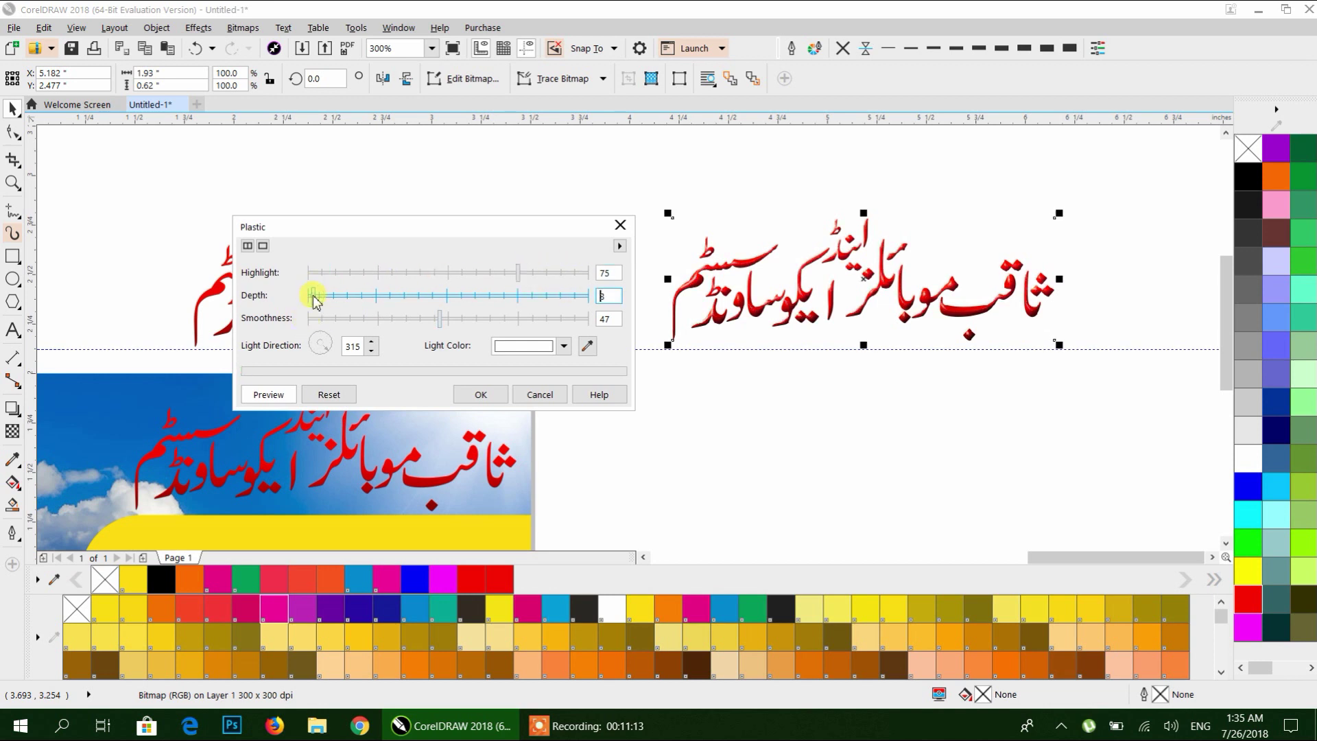
{"action": "left_click", "coordinate": [428, 318]}
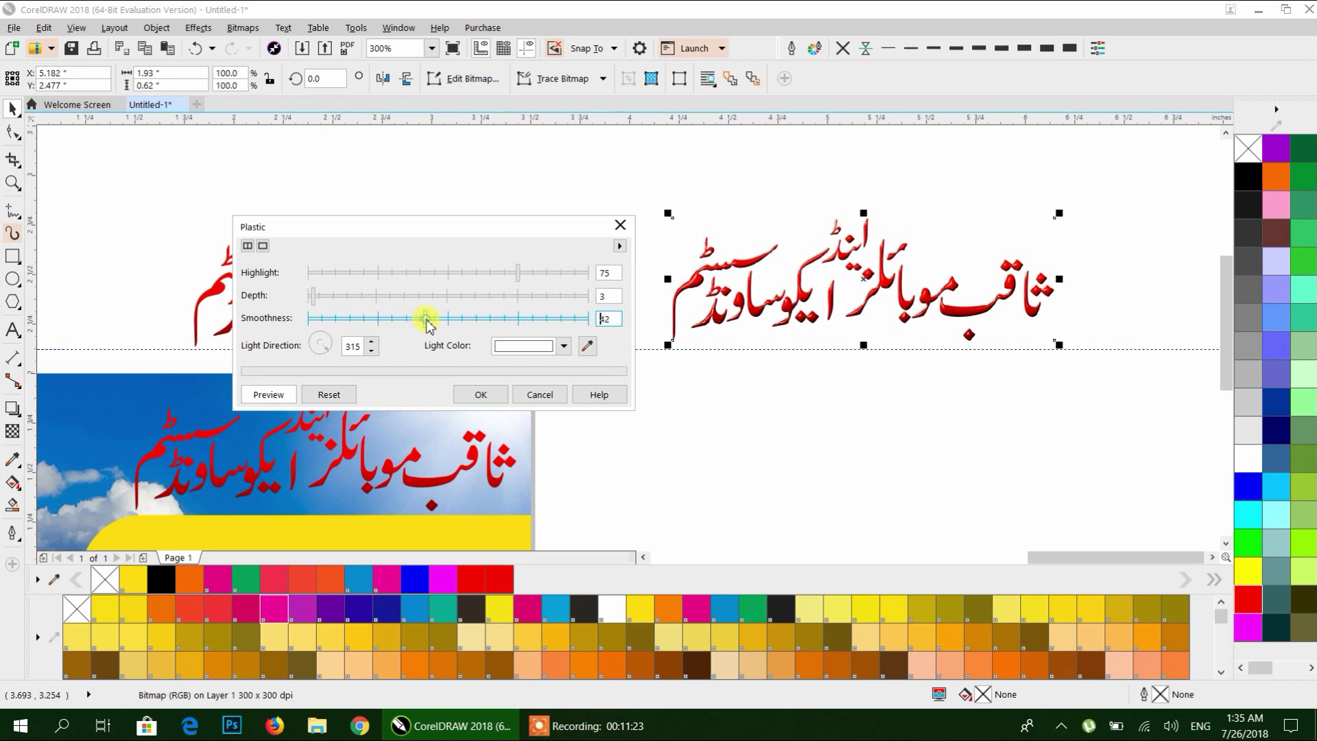
{"action": "left_click", "coordinate": [478, 394]}
{"action": "left_click", "coordinate": [890, 385]}
{"action": "left_click", "coordinate": [513, 323]}
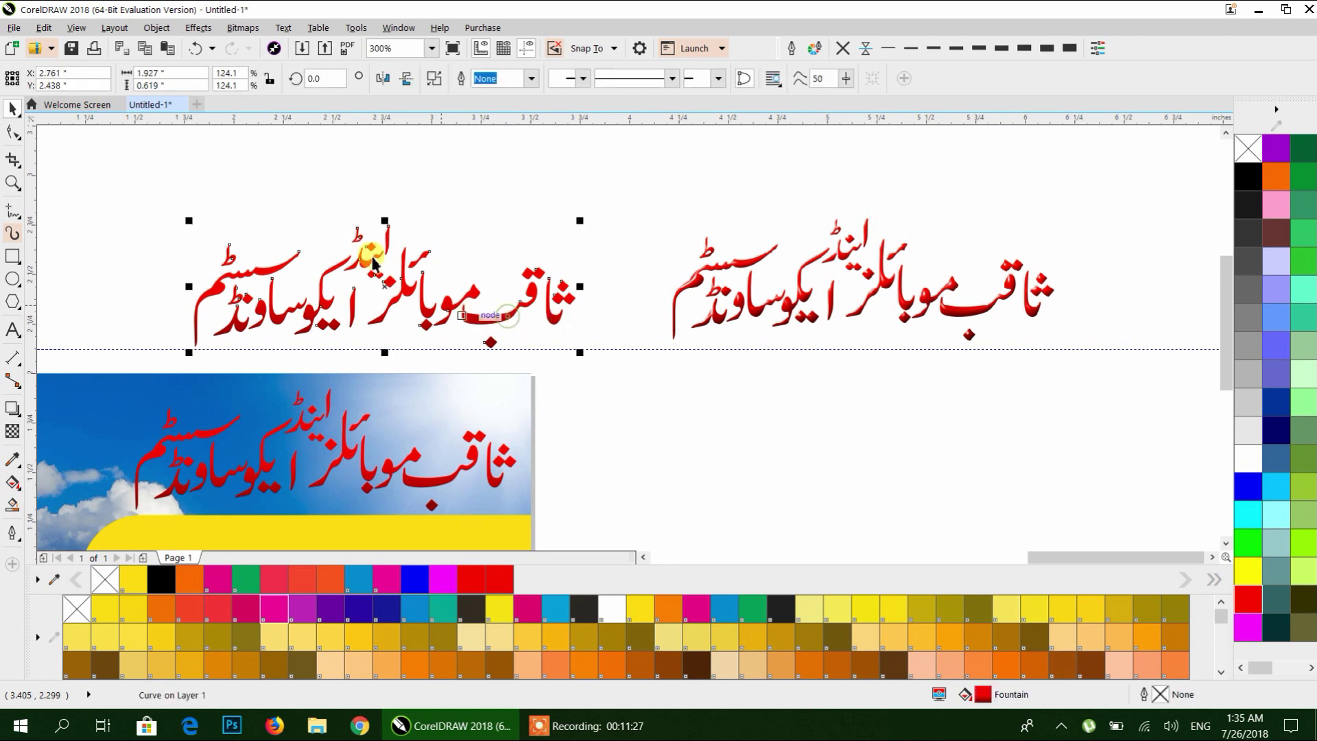
Apply a Soft edge bevel effect to the left heading copy.
{"action": "left_click", "coordinate": [198, 27]}
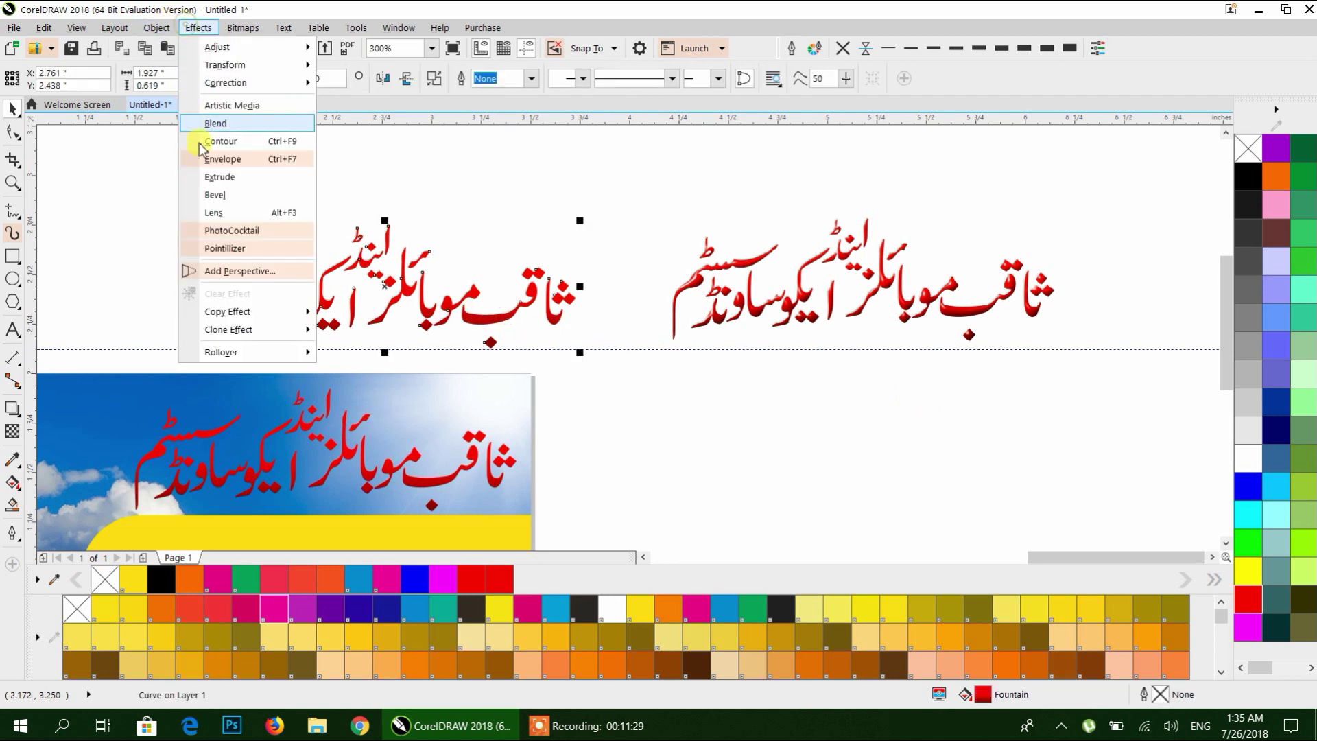
{"action": "left_click", "coordinate": [229, 199]}
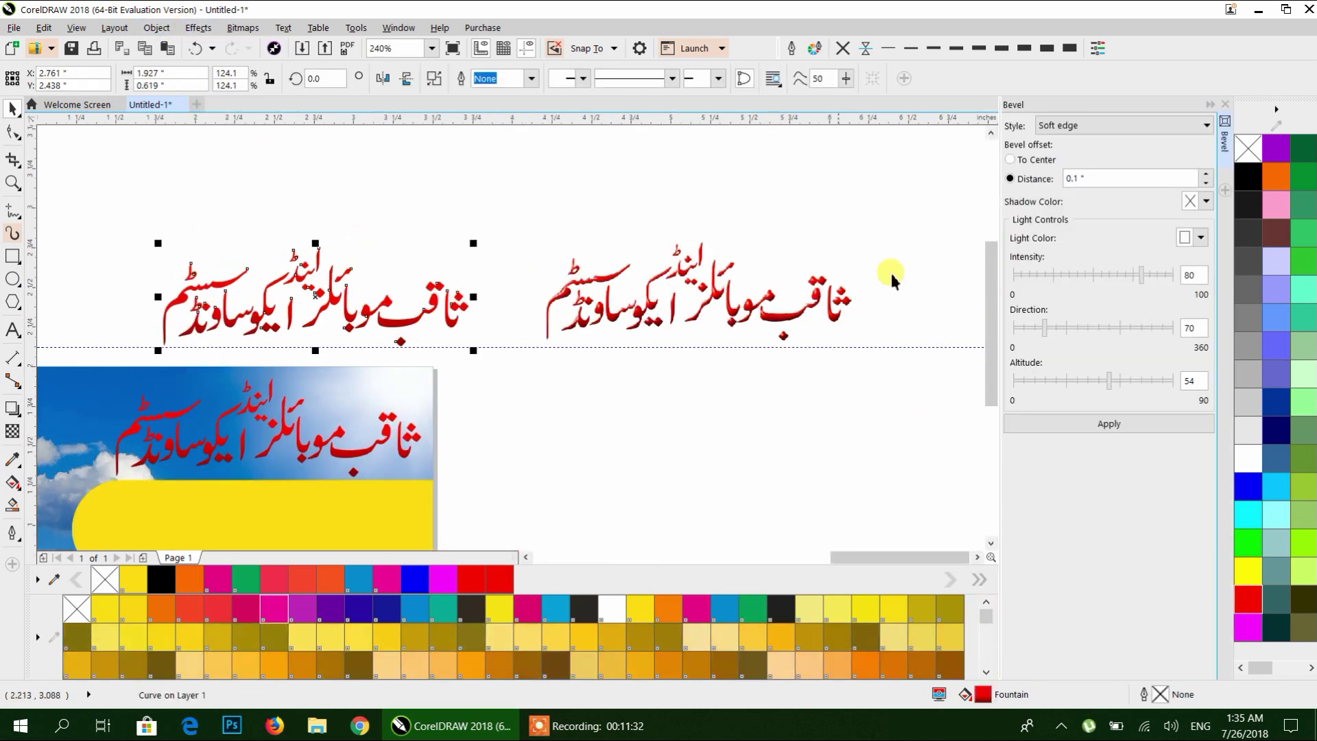
{"action": "left_click", "coordinate": [1106, 424]}
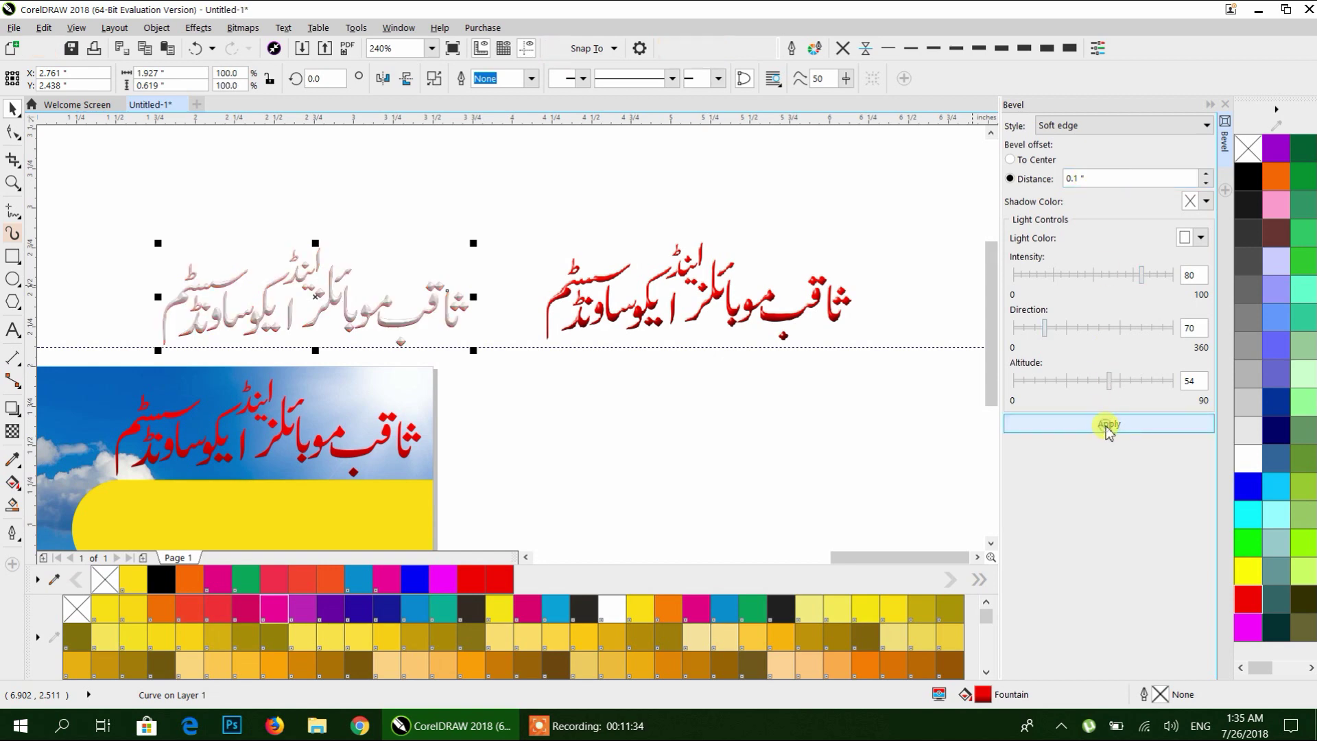
{"action": "scroll", "coordinate": [371, 326], "scroll_direction": "up", "scroll_amount": 2}
{"action": "scroll", "coordinate": [364, 325], "scroll_direction": "up", "scroll_amount": 3}
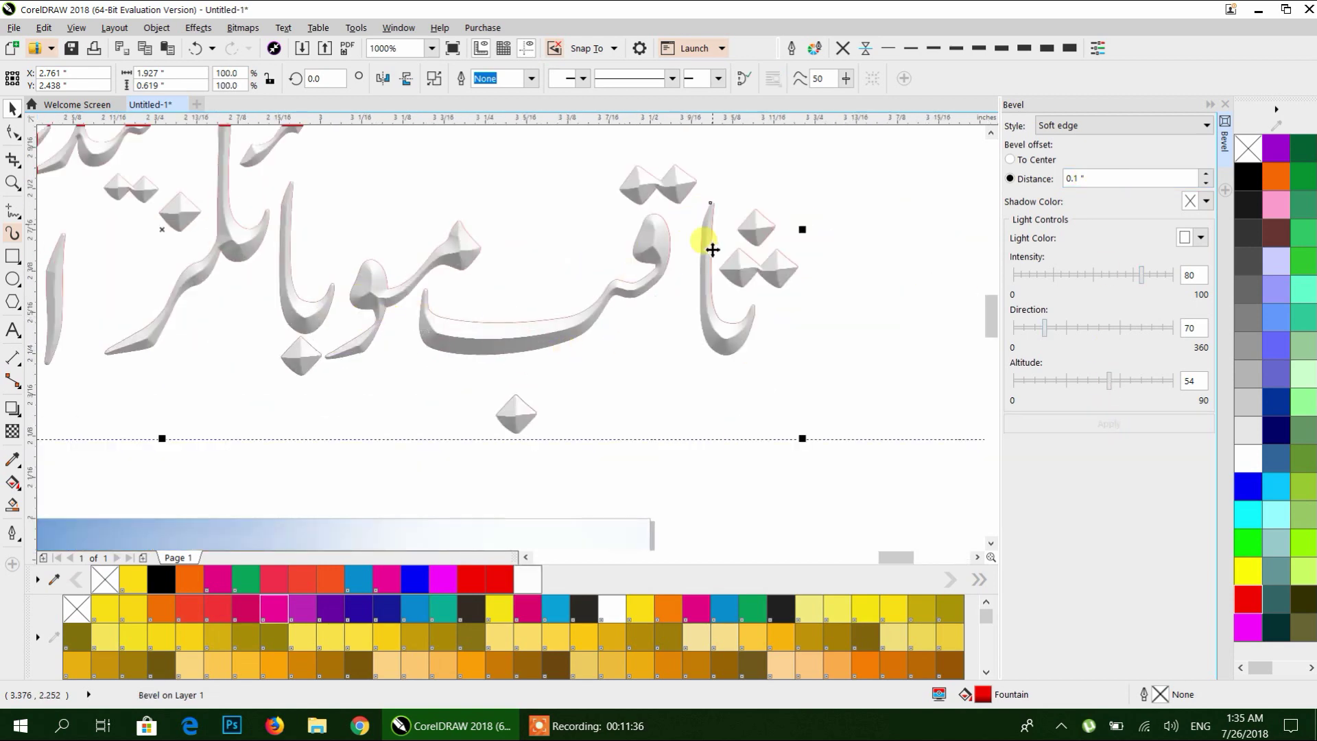
{"action": "scroll", "coordinate": [608, 305], "scroll_direction": "down", "scroll_amount": 3}
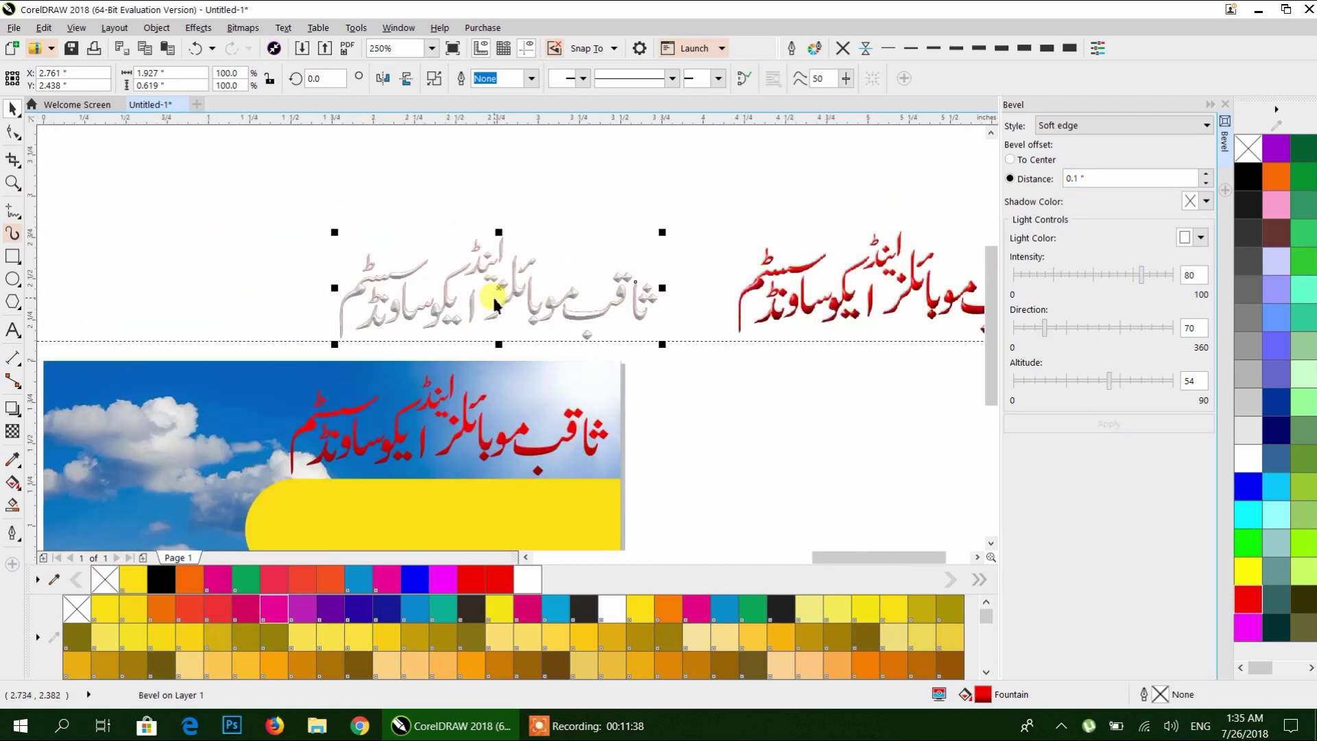
{"action": "scroll", "coordinate": [492, 299], "scroll_direction": "up", "scroll_amount": 2}
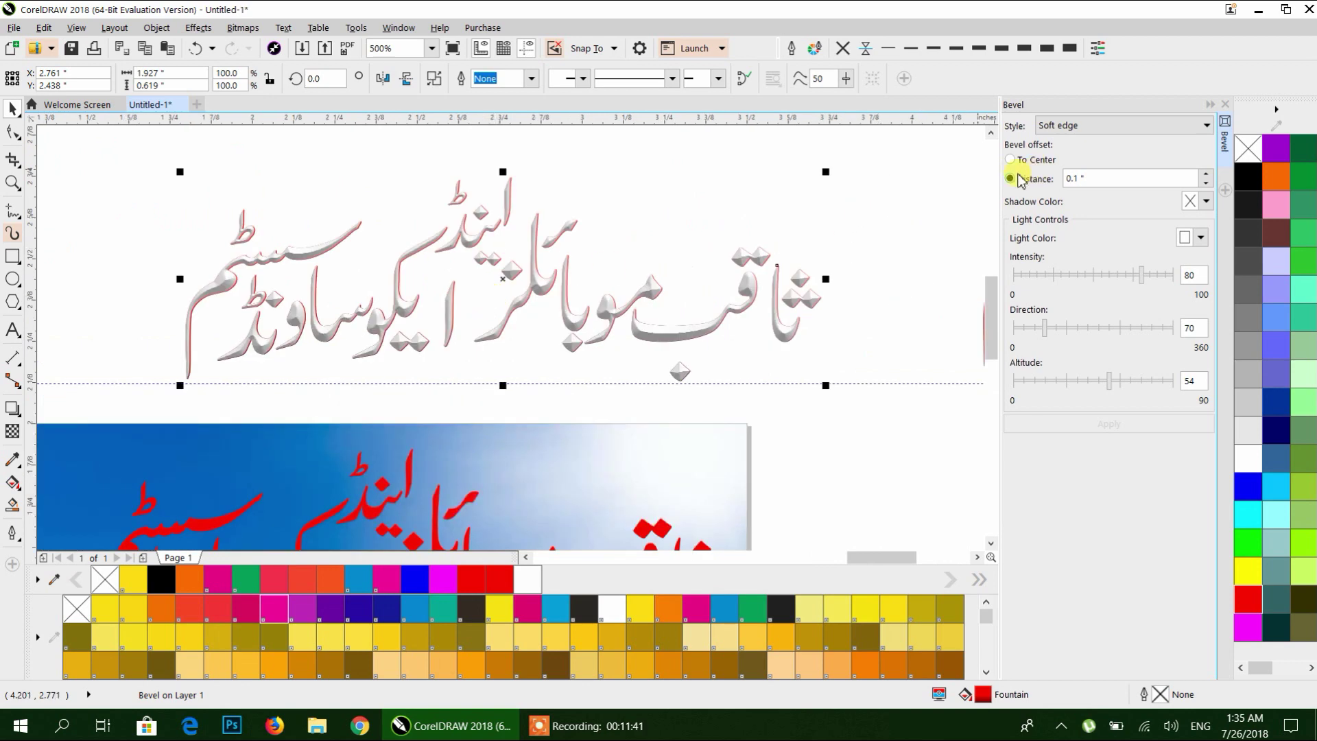
{"action": "scroll", "coordinate": [552, 264], "scroll_direction": "up", "scroll_amount": 2}
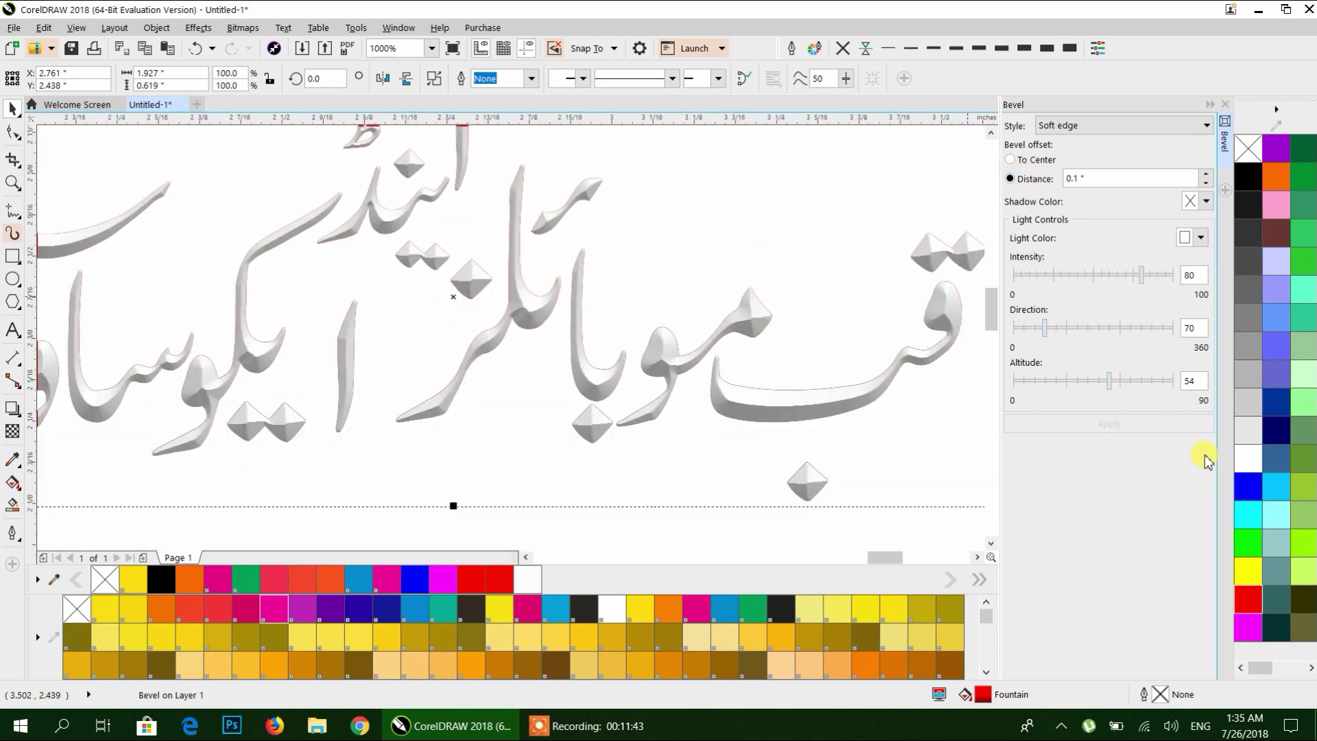
Fill the bevelled heading white and move it onto the card's sky.
{"action": "left_click", "coordinate": [1247, 461]}
{"action": "scroll", "coordinate": [765, 269], "scroll_direction": "down", "scroll_amount": 2}
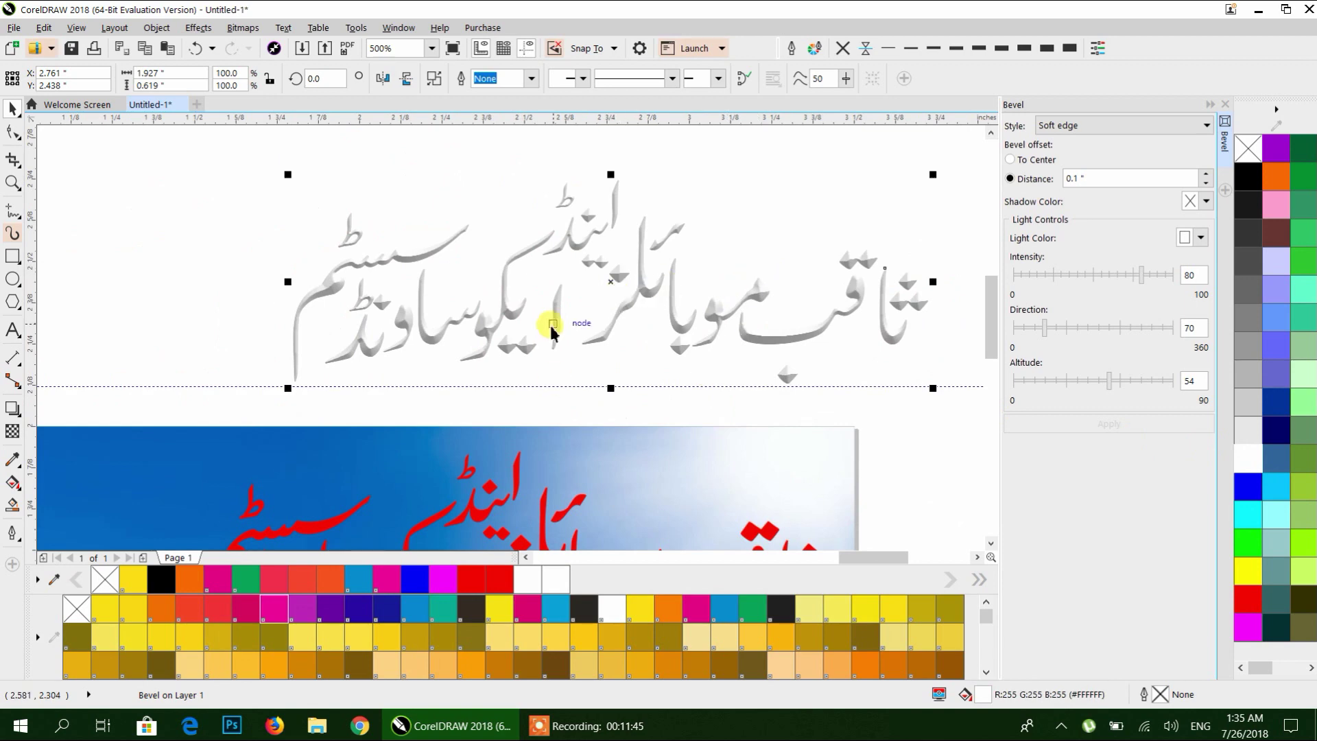
{"action": "left_click_drag", "start_coordinate": [640, 487], "coordinate": [641, 485]}
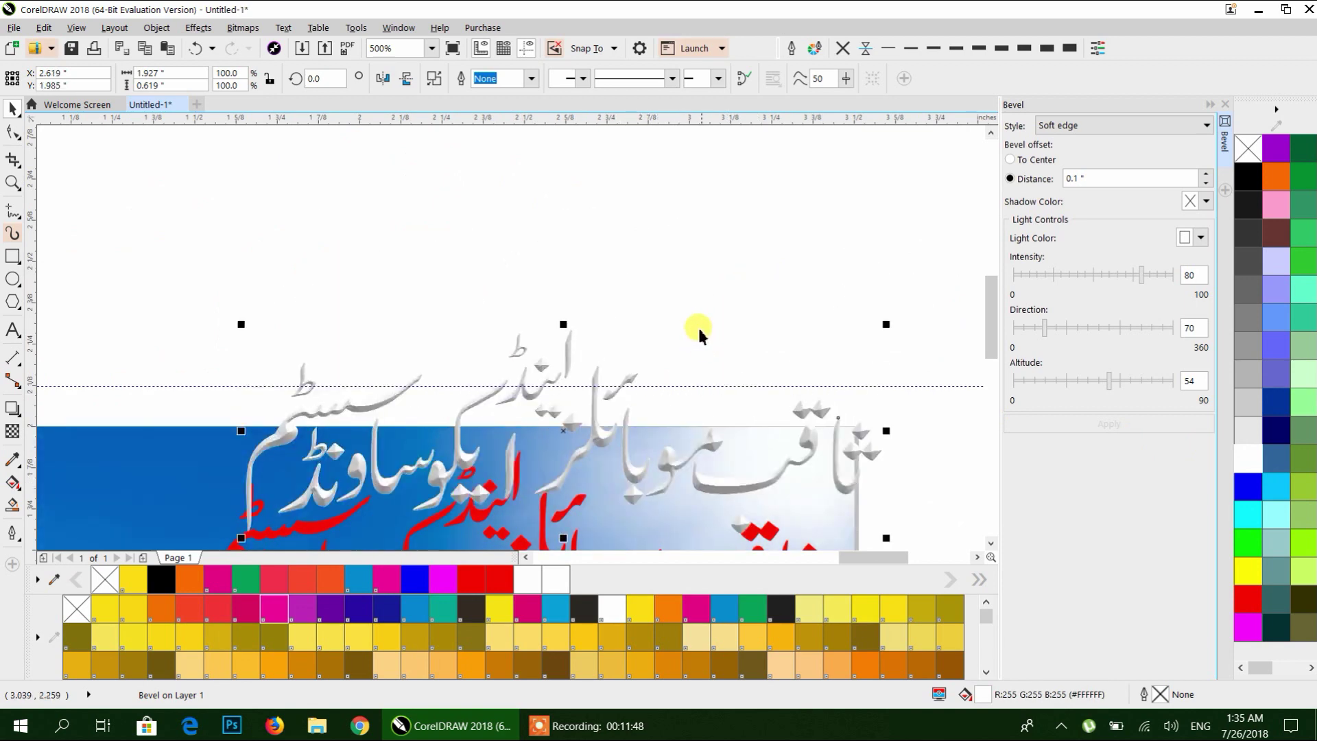
{"action": "scroll", "coordinate": [697, 329], "scroll_direction": "down", "scroll_amount": 2}
{"action": "scroll", "coordinate": [702, 334], "scroll_direction": "down", "scroll_amount": 2}
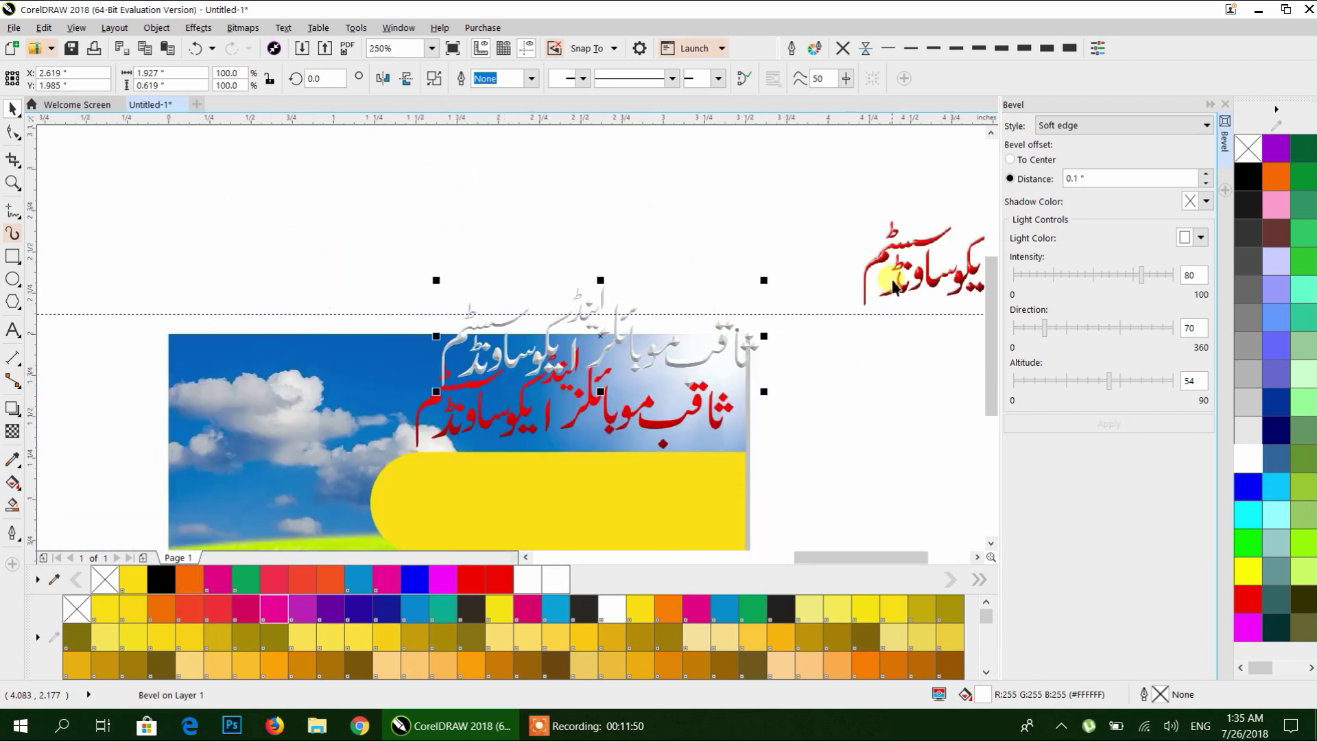
{"action": "scroll", "coordinate": [690, 346], "scroll_direction": "up", "scroll_amount": 2}
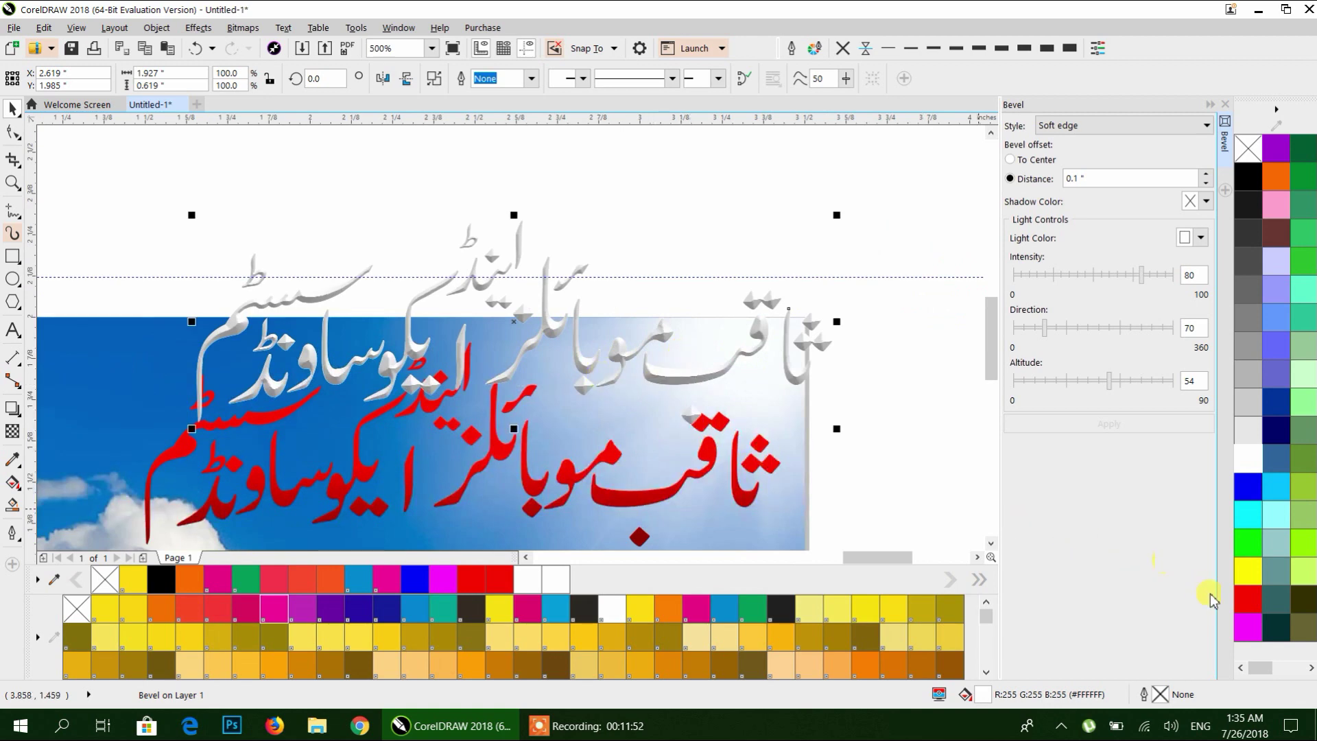
Try red, yellow, green, cyan, blue and light grey fills on the bevelled heading, nudging it up-left.
{"action": "left_click", "coordinate": [1244, 607]}
{"action": "left_click", "coordinate": [1245, 572]}
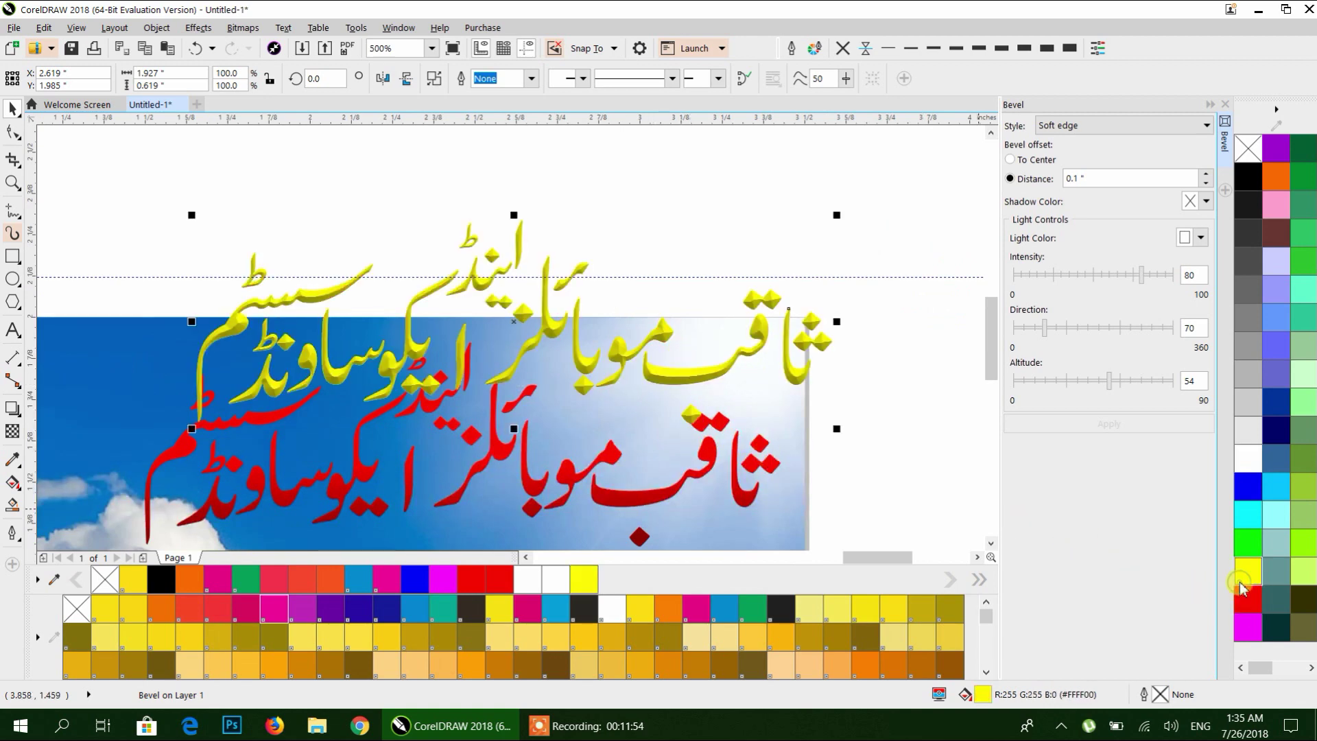
{"action": "left_click", "coordinate": [1248, 546]}
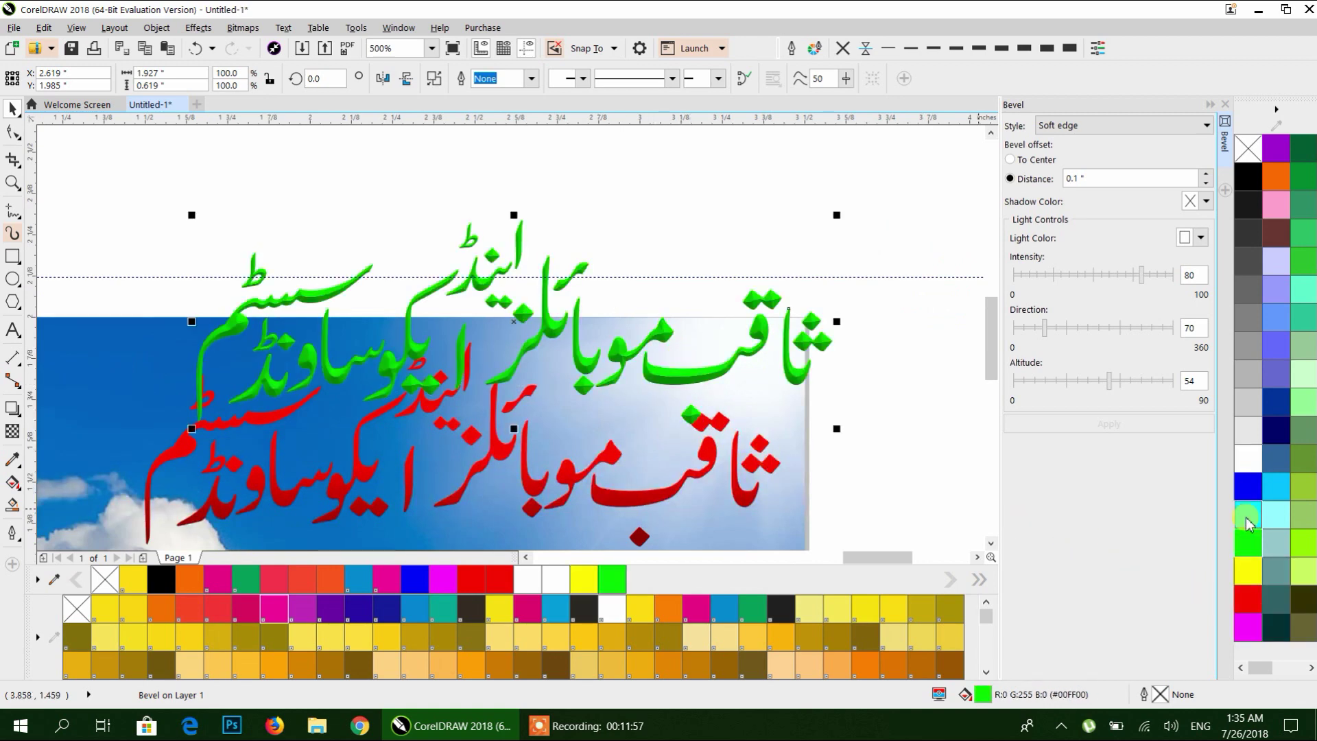
{"action": "left_click", "coordinate": [1248, 515]}
{"action": "left_click", "coordinate": [1251, 488]}
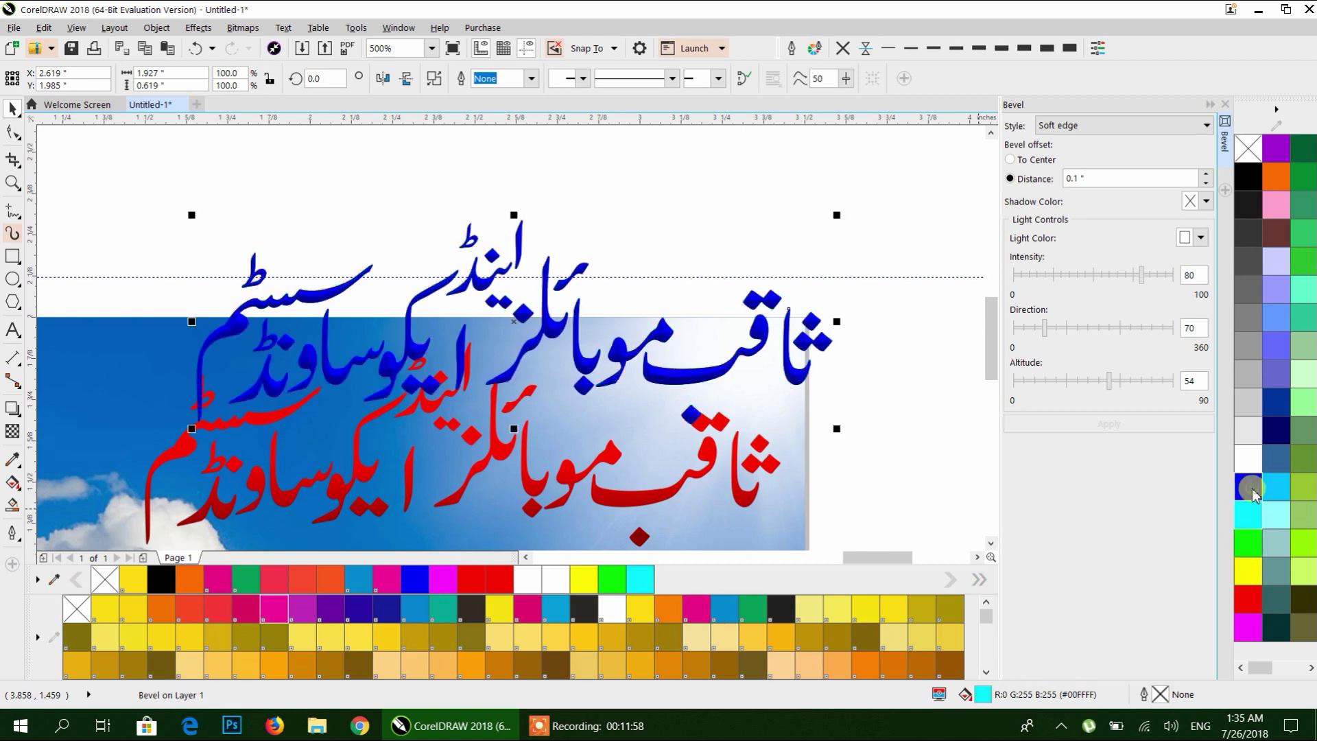
{"action": "left_click", "coordinate": [1248, 430]}
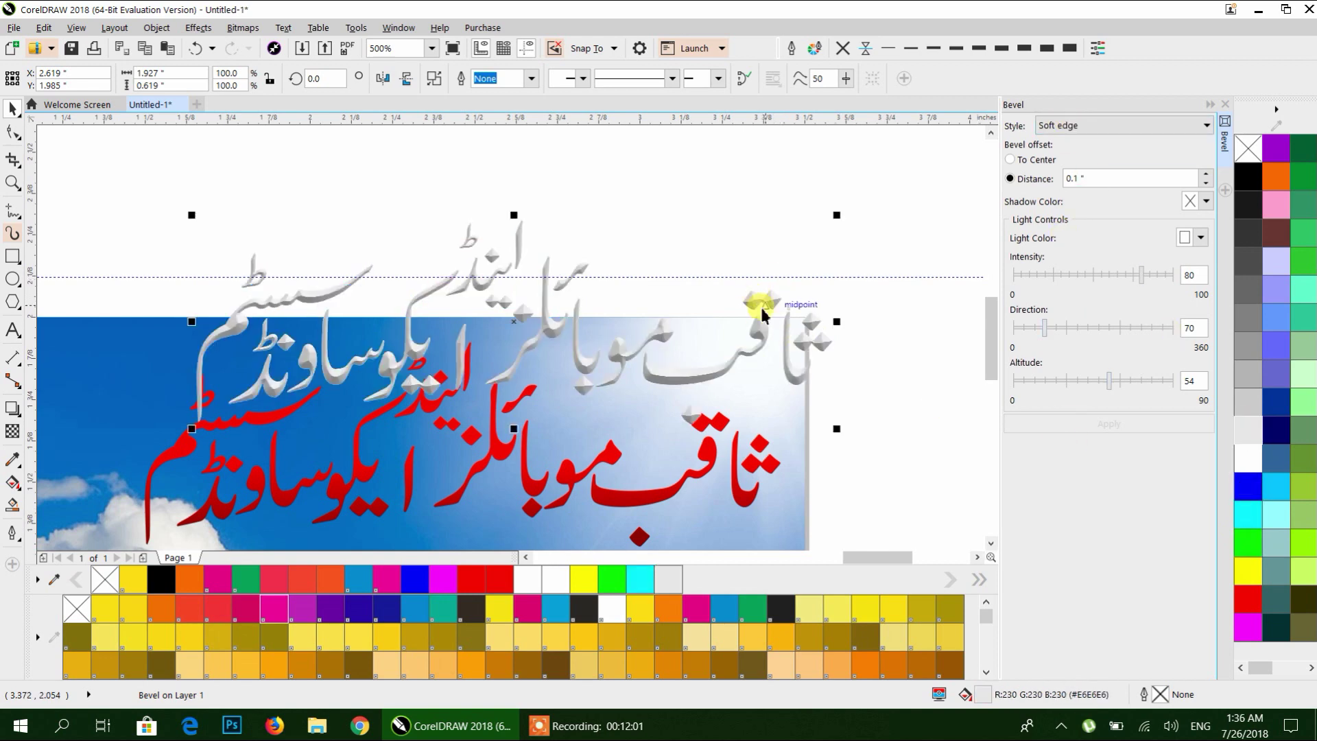
{"action": "left_click_drag", "start_coordinate": [766, 326], "coordinate": [670, 297]}
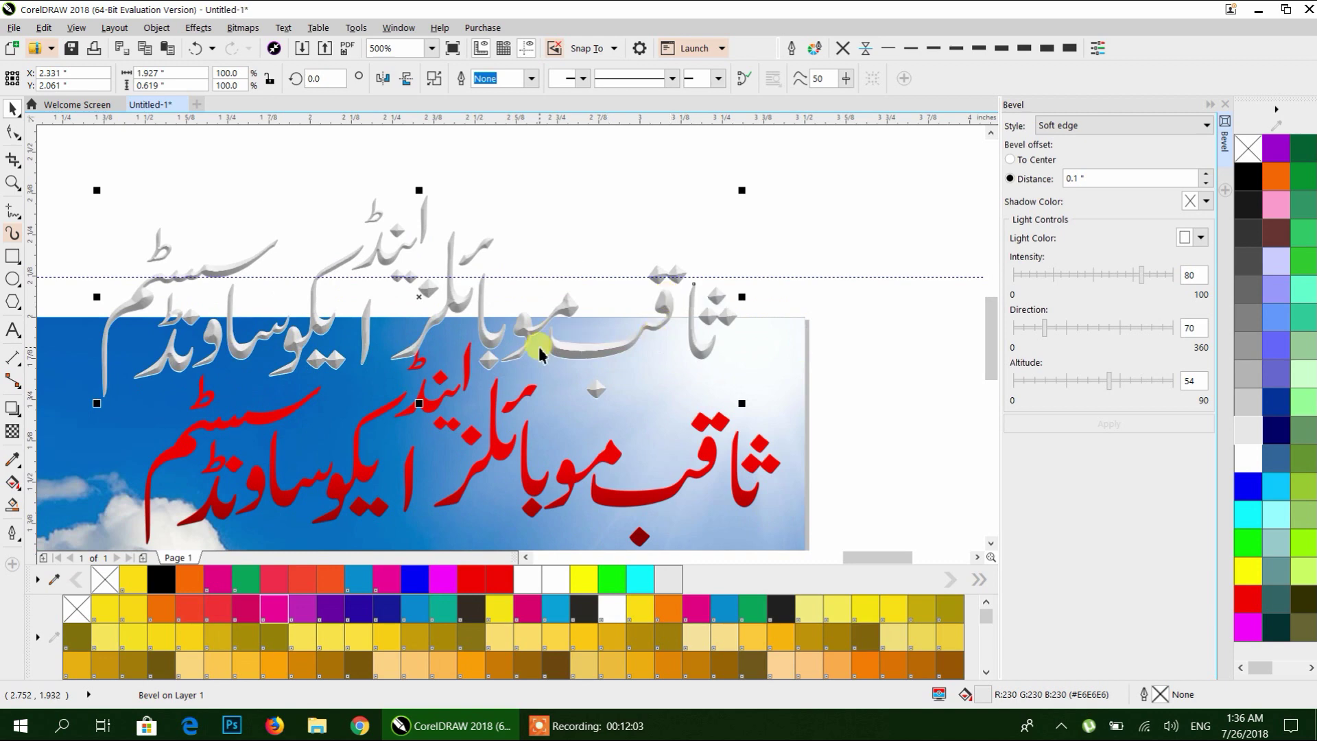
{"action": "scroll", "coordinate": [554, 352], "scroll_direction": "up", "scroll_amount": 2}
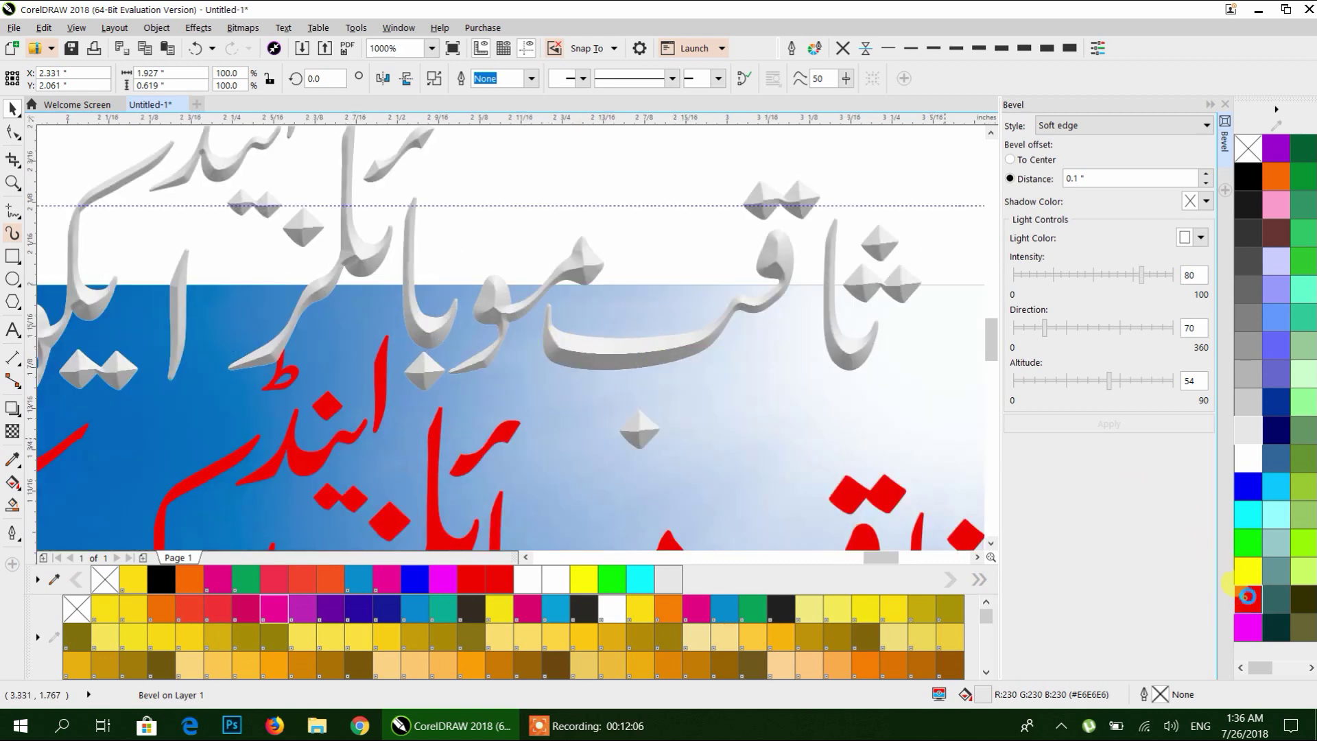
Try more swatches, settle on 40% grey (#999999), and close the Bevel docker.
{"action": "left_click", "coordinate": [1247, 600]}
{"action": "left_click", "coordinate": [1249, 583]}
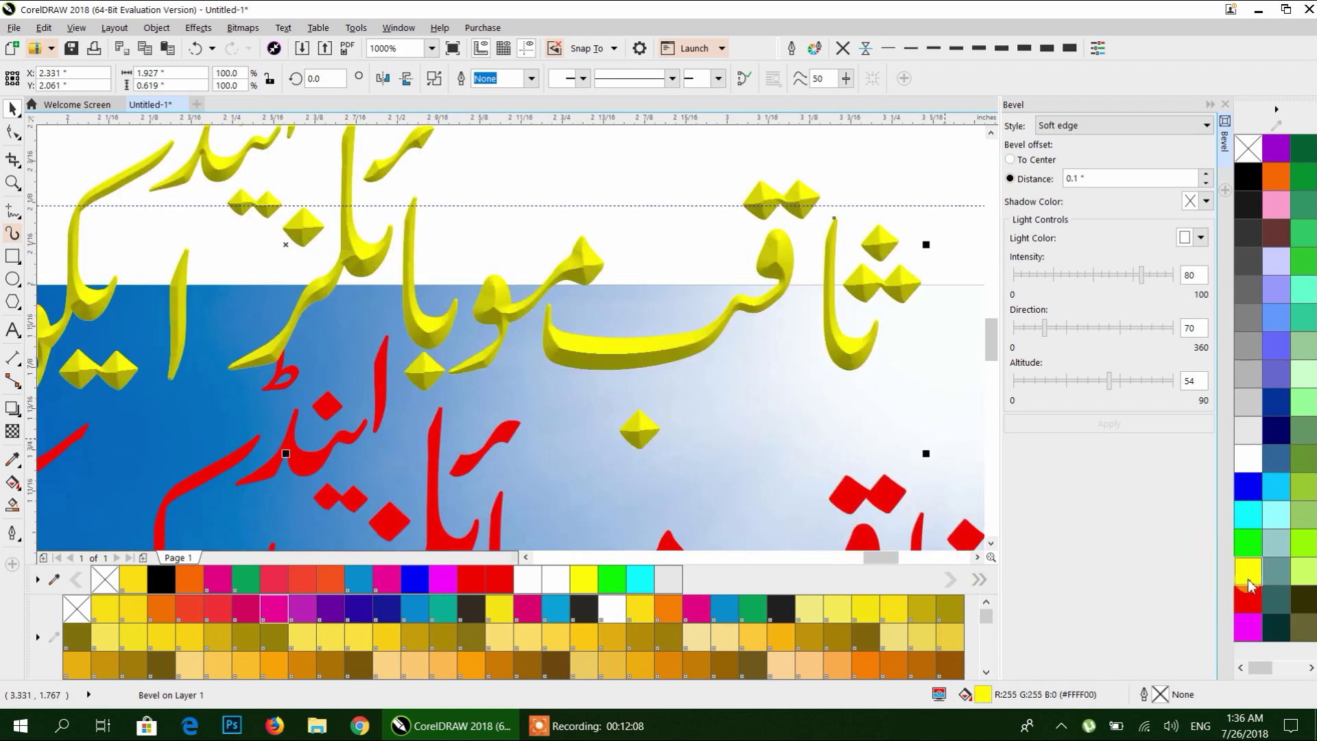
{"action": "left_click", "coordinate": [1251, 460]}
{"action": "left_click", "coordinate": [1247, 175]}
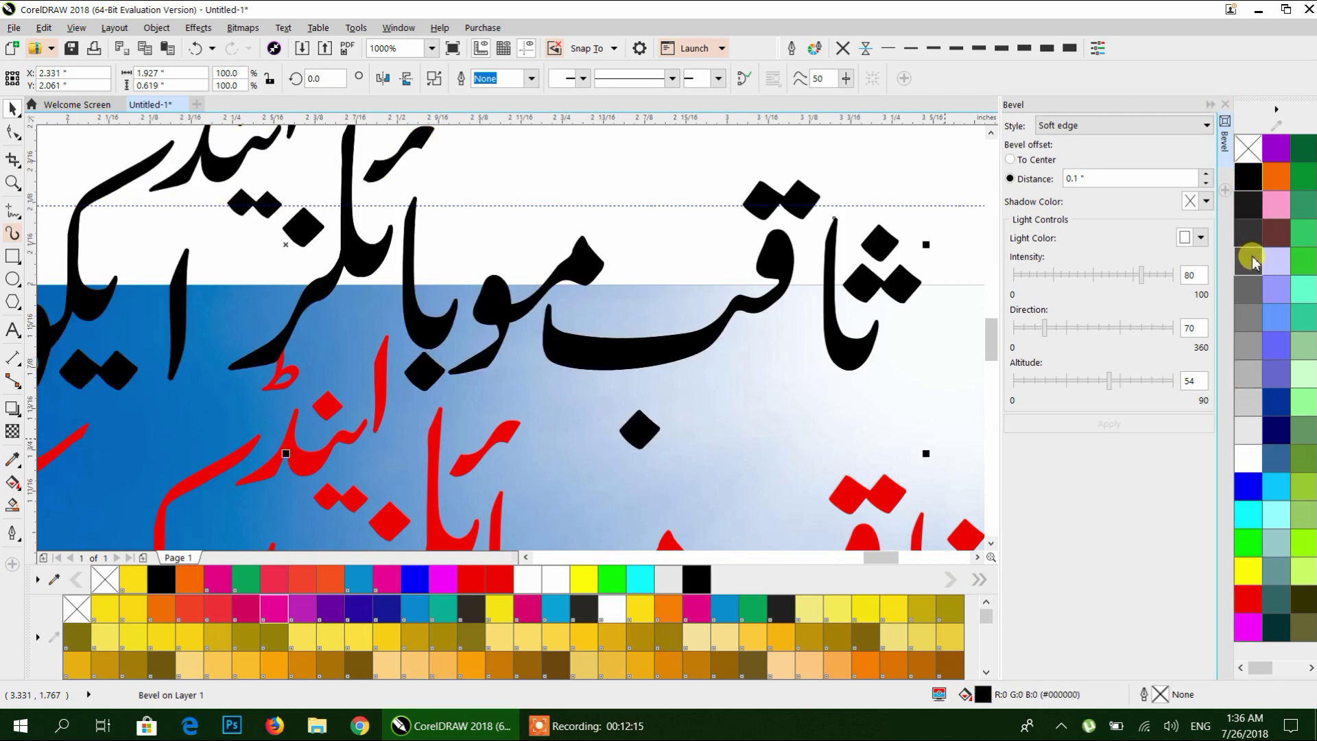
{"action": "left_click", "coordinate": [1251, 260]}
{"action": "left_click", "coordinate": [1254, 232]}
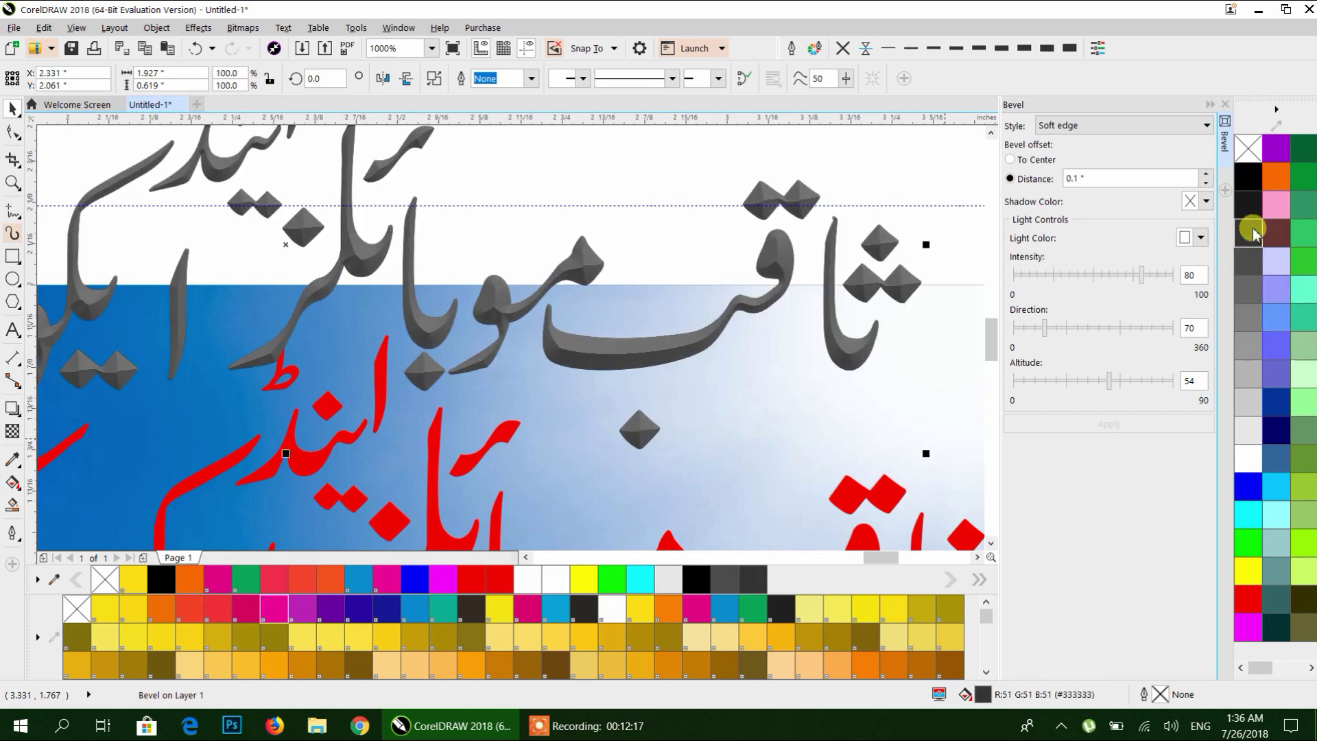
{"action": "left_click", "coordinate": [1249, 342]}
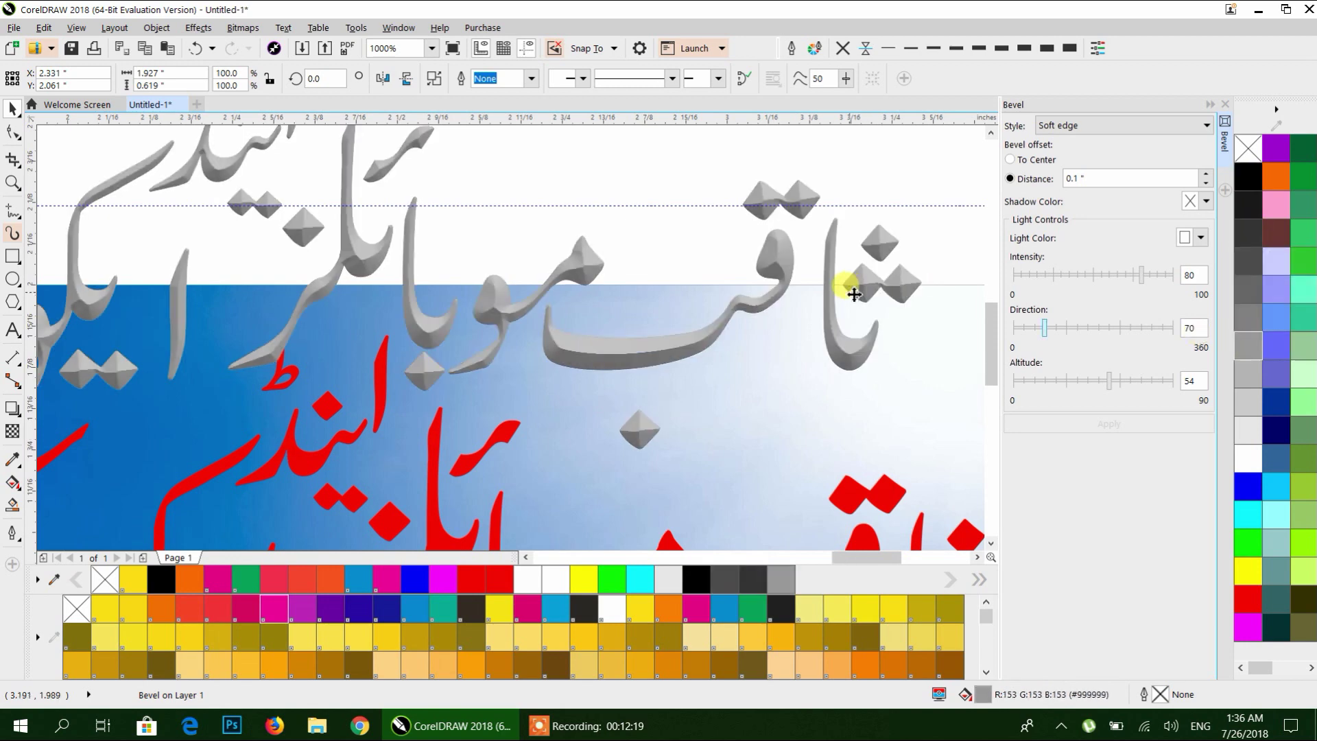
{"action": "scroll", "coordinate": [854, 294], "scroll_direction": "down", "scroll_amount": 2}
{"action": "left_click", "coordinate": [1225, 104]}
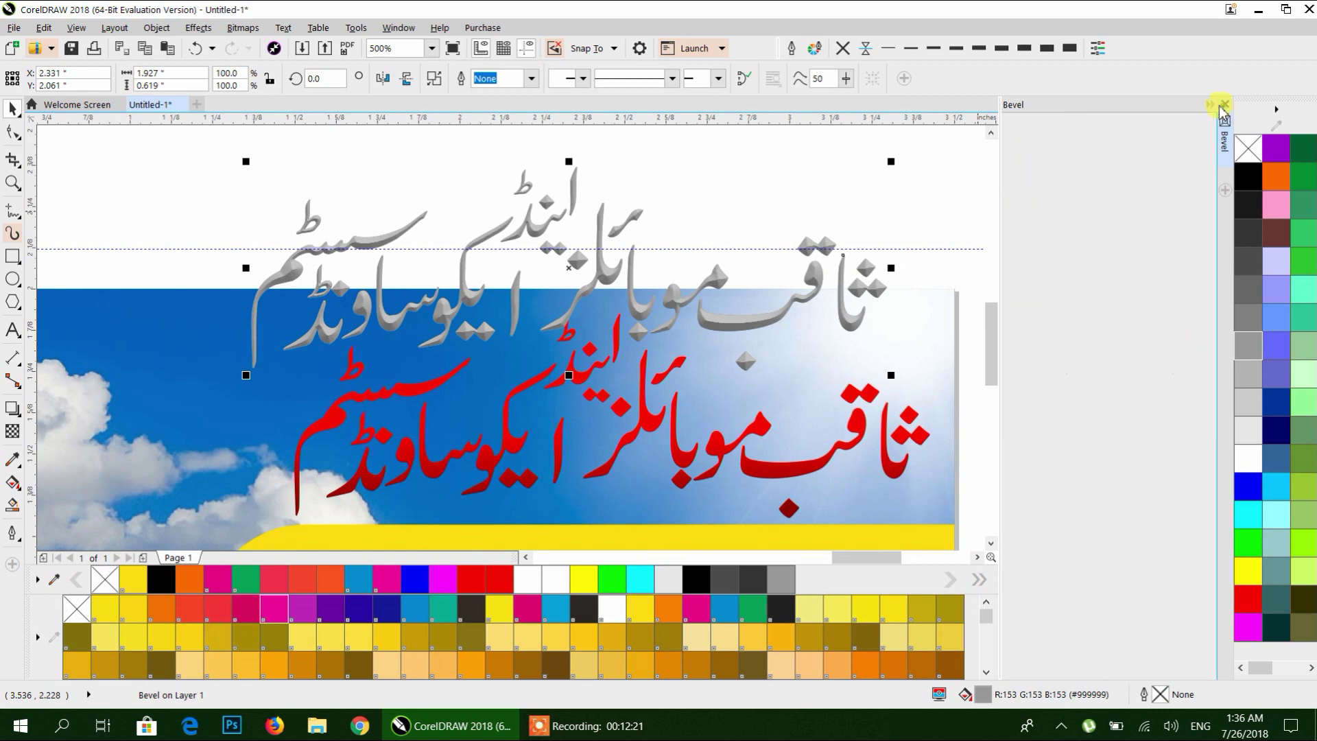
{"action": "left_click", "coordinate": [948, 199]}
{"action": "scroll", "coordinate": [944, 206], "scroll_direction": "down", "scroll_amount": 2}
{"action": "scroll", "coordinate": [944, 205], "scroll_direction": "right", "scroll_amount": 3}
Move the grey bevelled heading beside the red one and position the red heading on the sky card.
{"action": "left_click_drag", "start_coordinate": [661, 301], "coordinate": [745, 278]}
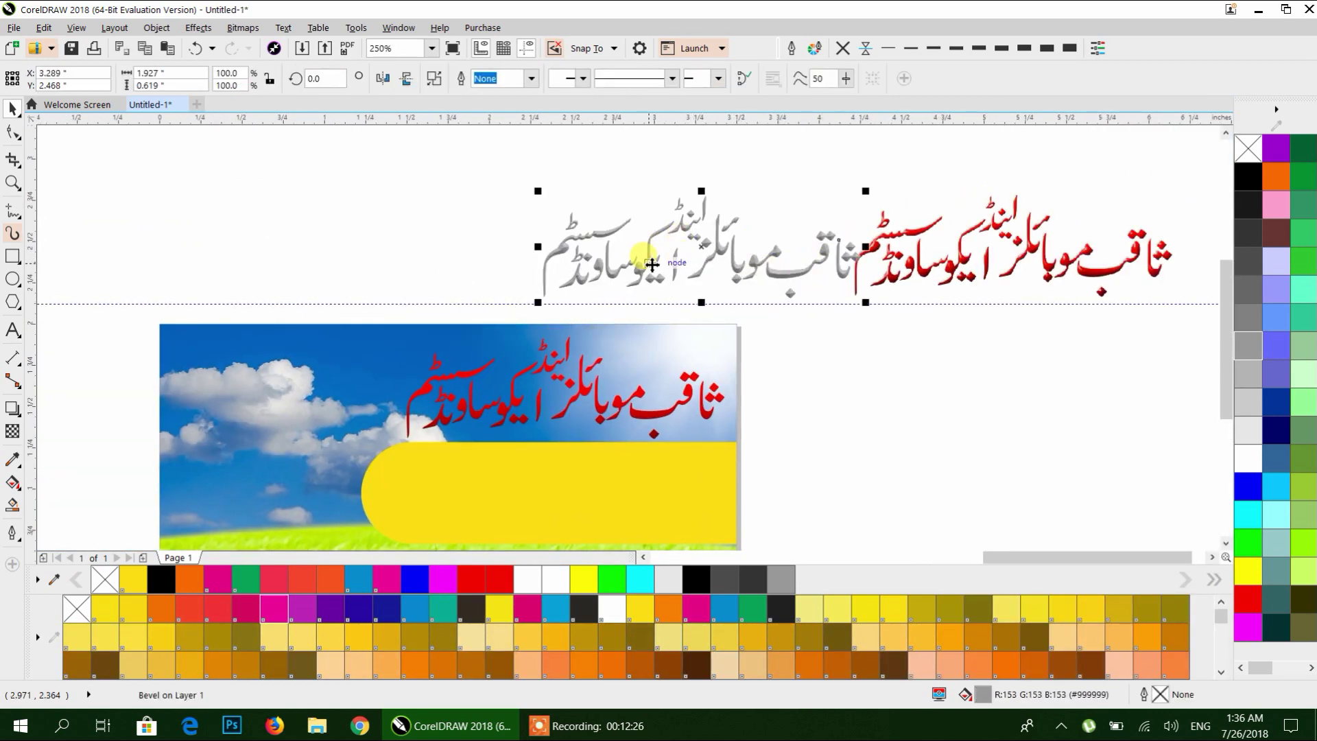
{"action": "left_click", "coordinate": [921, 259]}
{"action": "scroll", "coordinate": [919, 254], "scroll_direction": "up", "scroll_amount": 2}
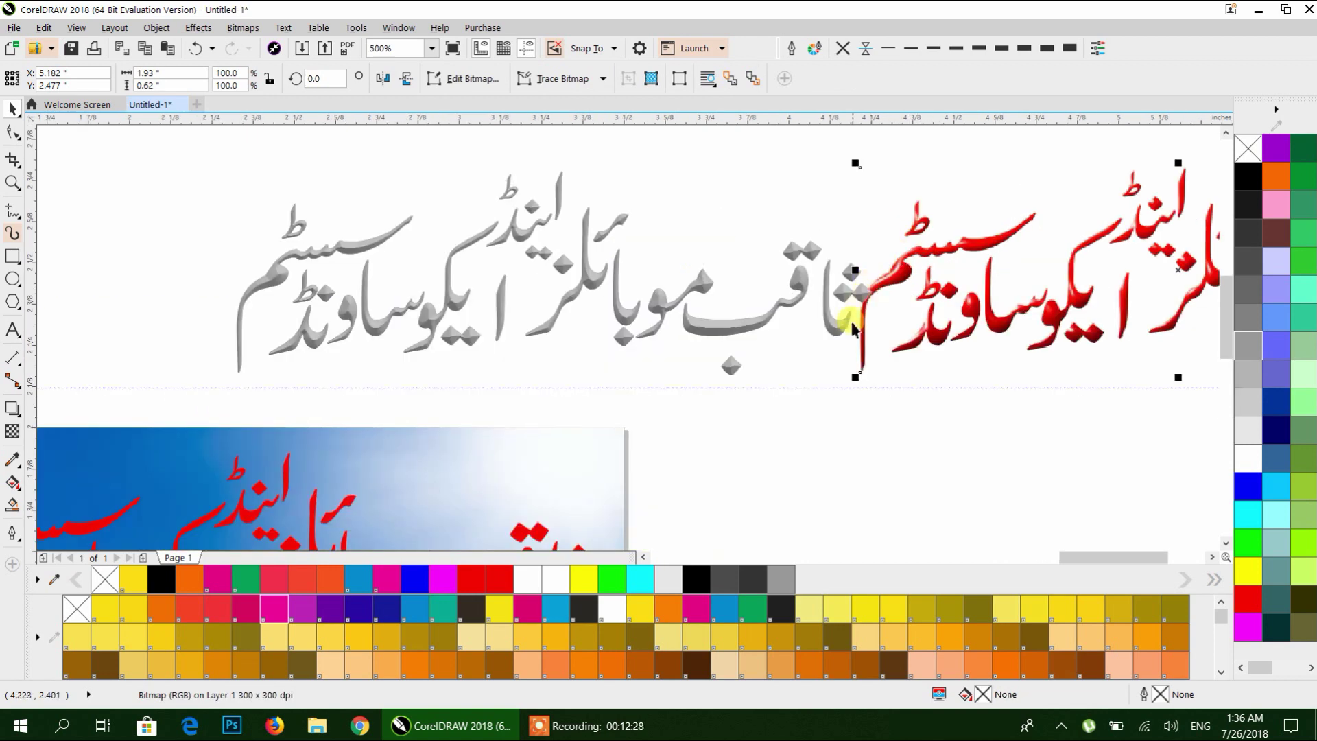
{"action": "scroll", "coordinate": [783, 284], "scroll_direction": "down", "scroll_amount": 2}
{"action": "right_click", "coordinate": [882, 273]}
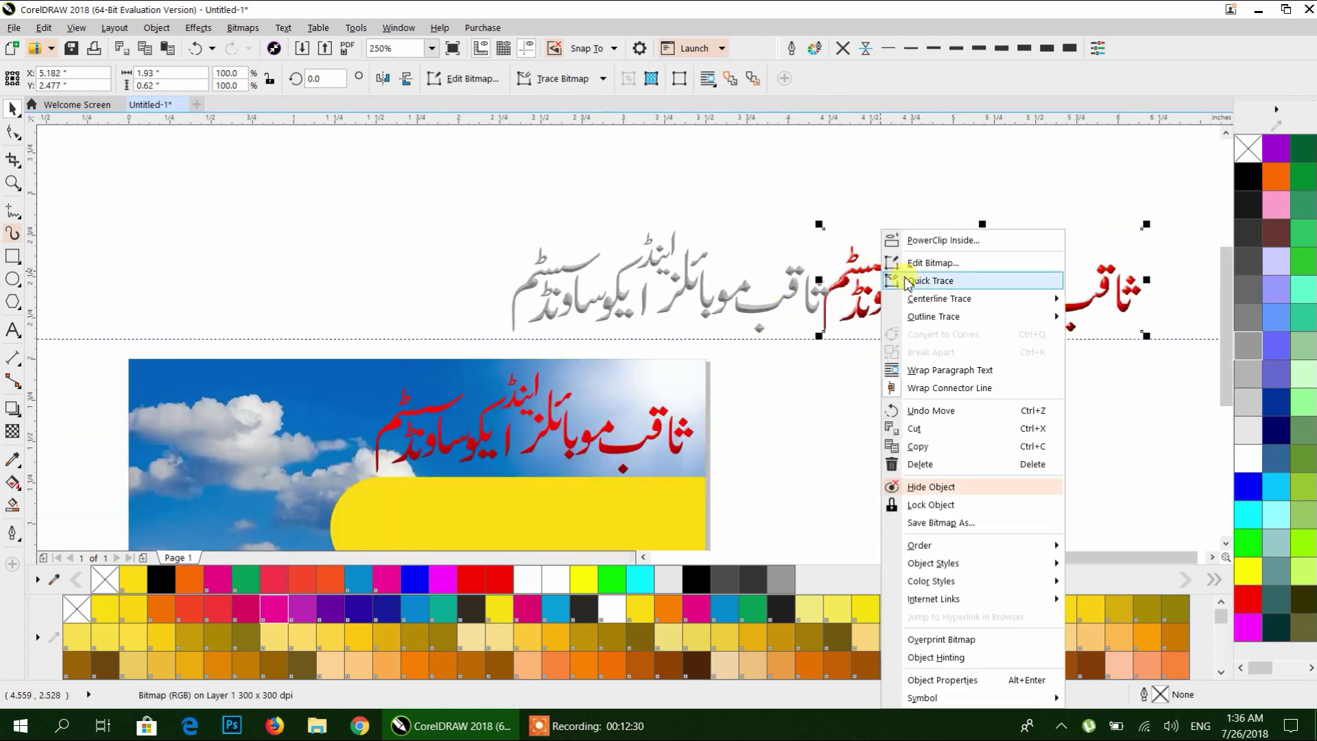
{"action": "key", "text": "Escape"}
{"action": "key", "text": "Escape"}
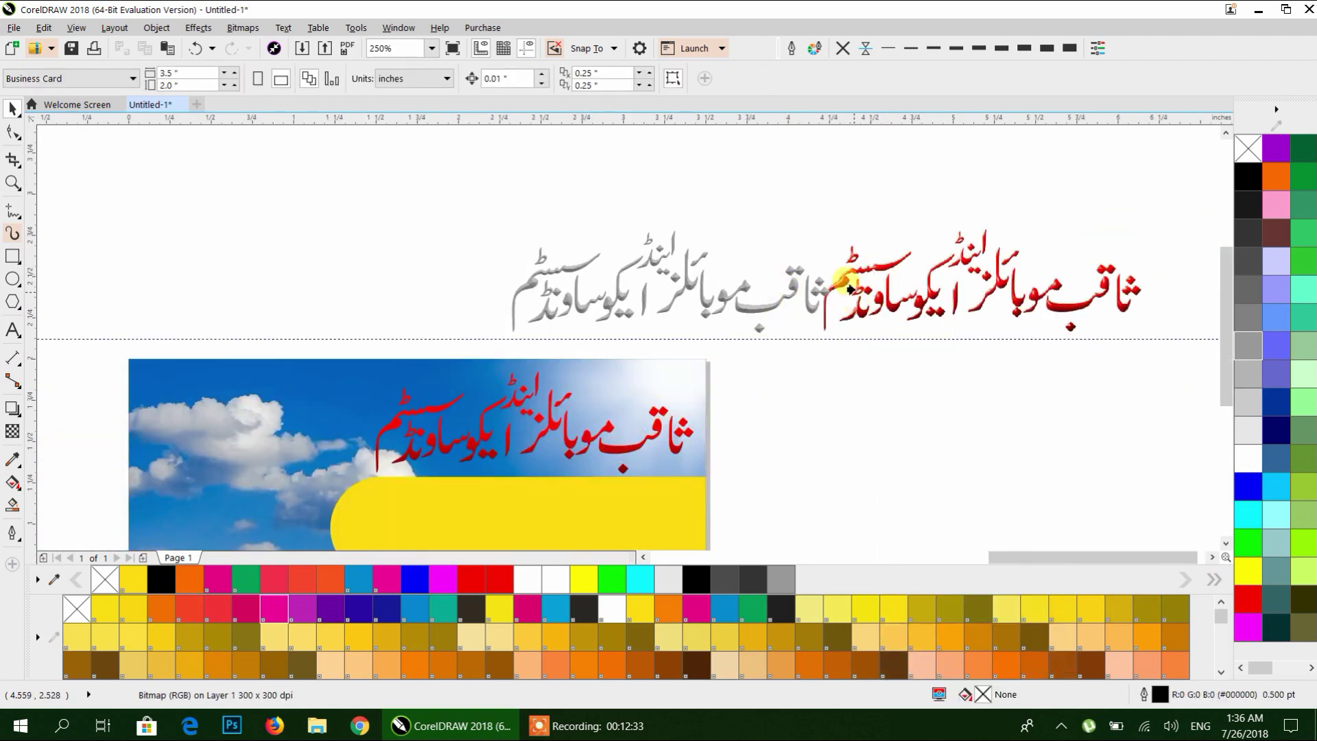
{"action": "left_click_drag", "start_coordinate": [606, 450], "coordinate": [604, 447]}
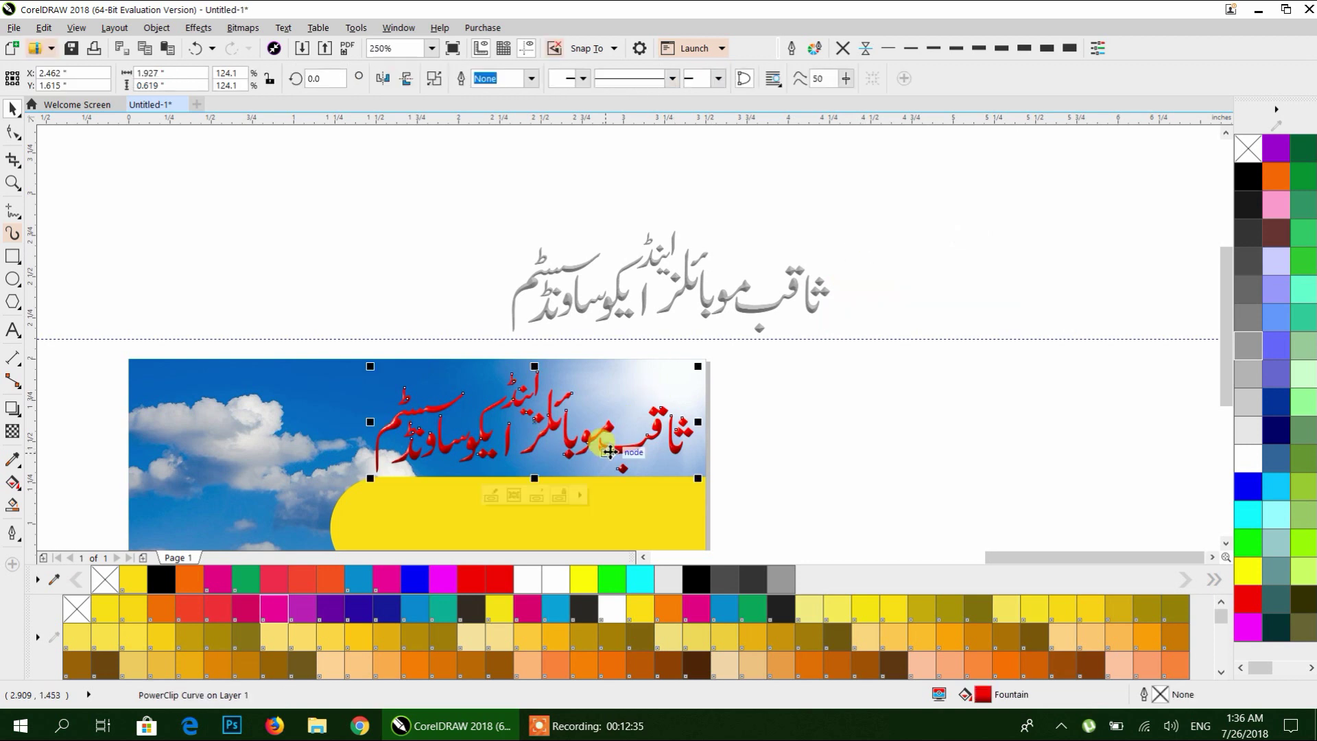
{"action": "scroll", "coordinate": [501, 439], "scroll_direction": "up", "scroll_amount": 2}
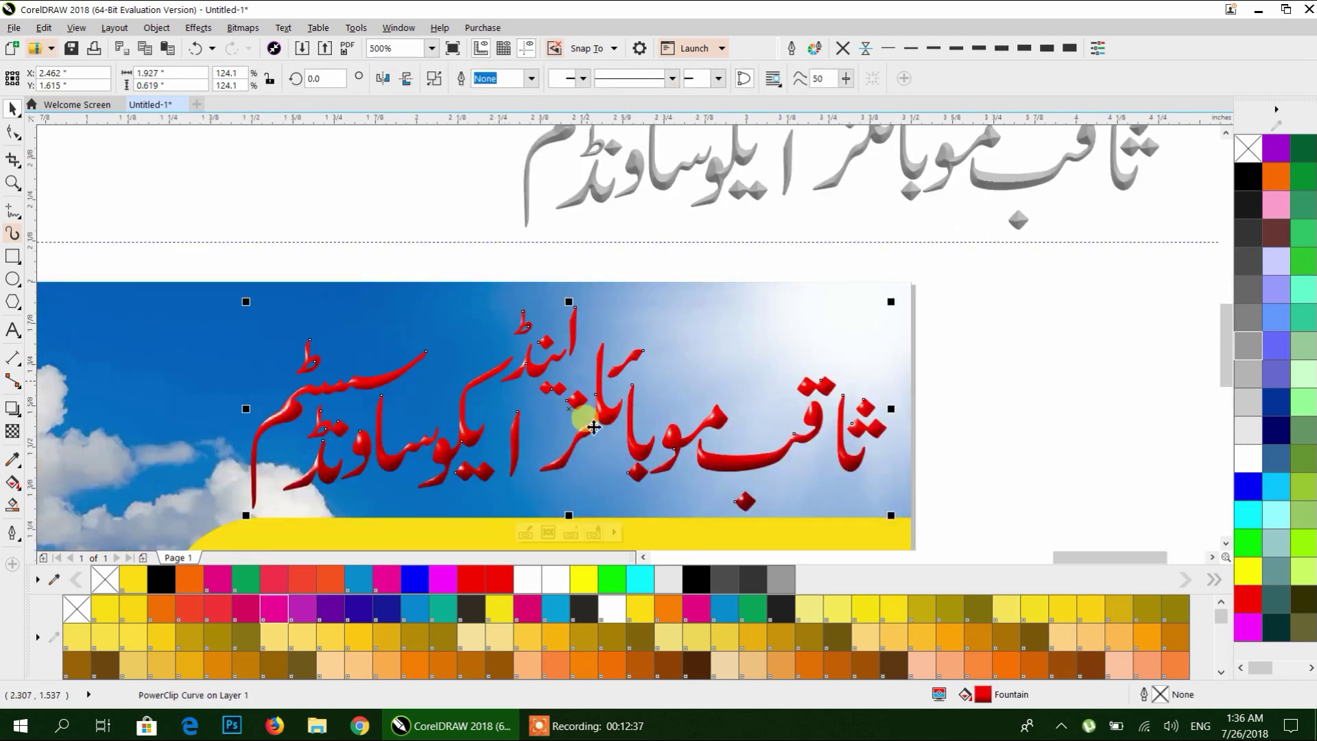
Give the red heading a 1.5 pt white, round-cornered outline behind its fill, scaling with the object.
{"action": "right_click", "coordinate": [1240, 456]}
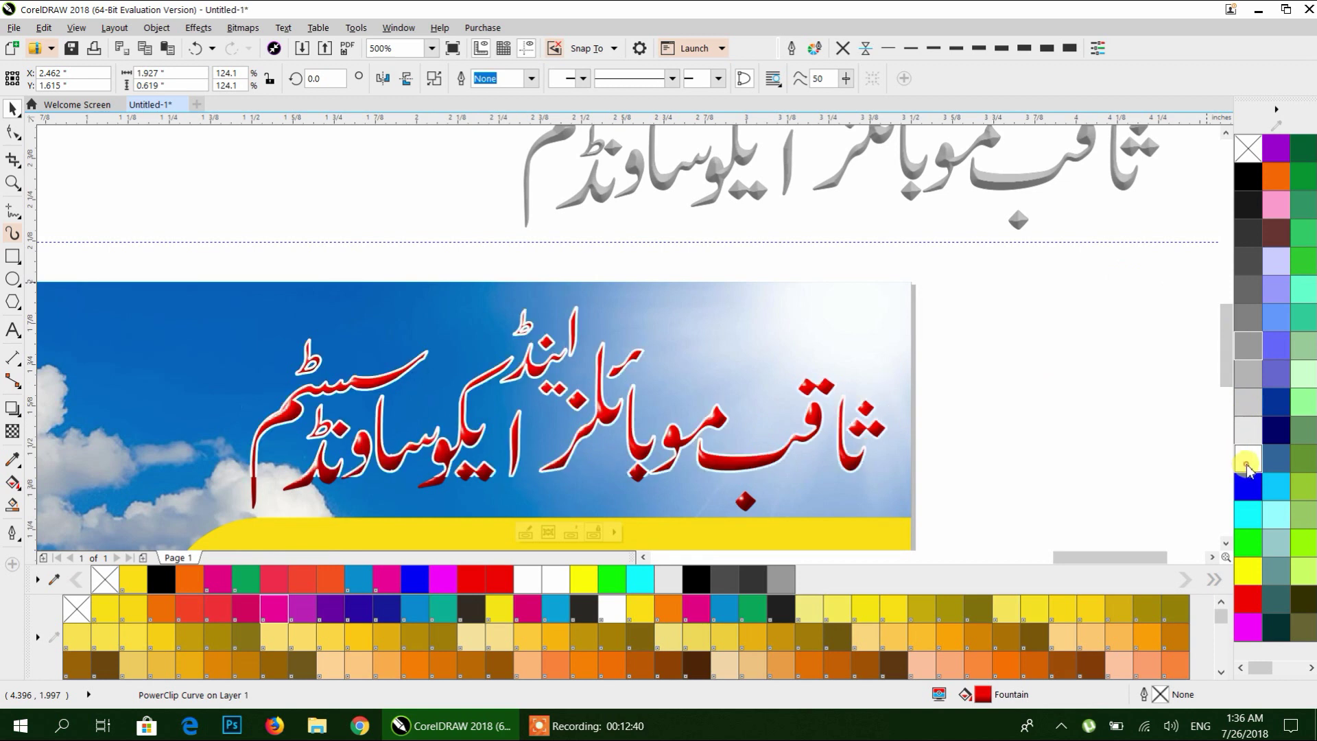
{"action": "left_click", "coordinate": [952, 50]}
{"action": "left_click", "coordinate": [789, 49]}
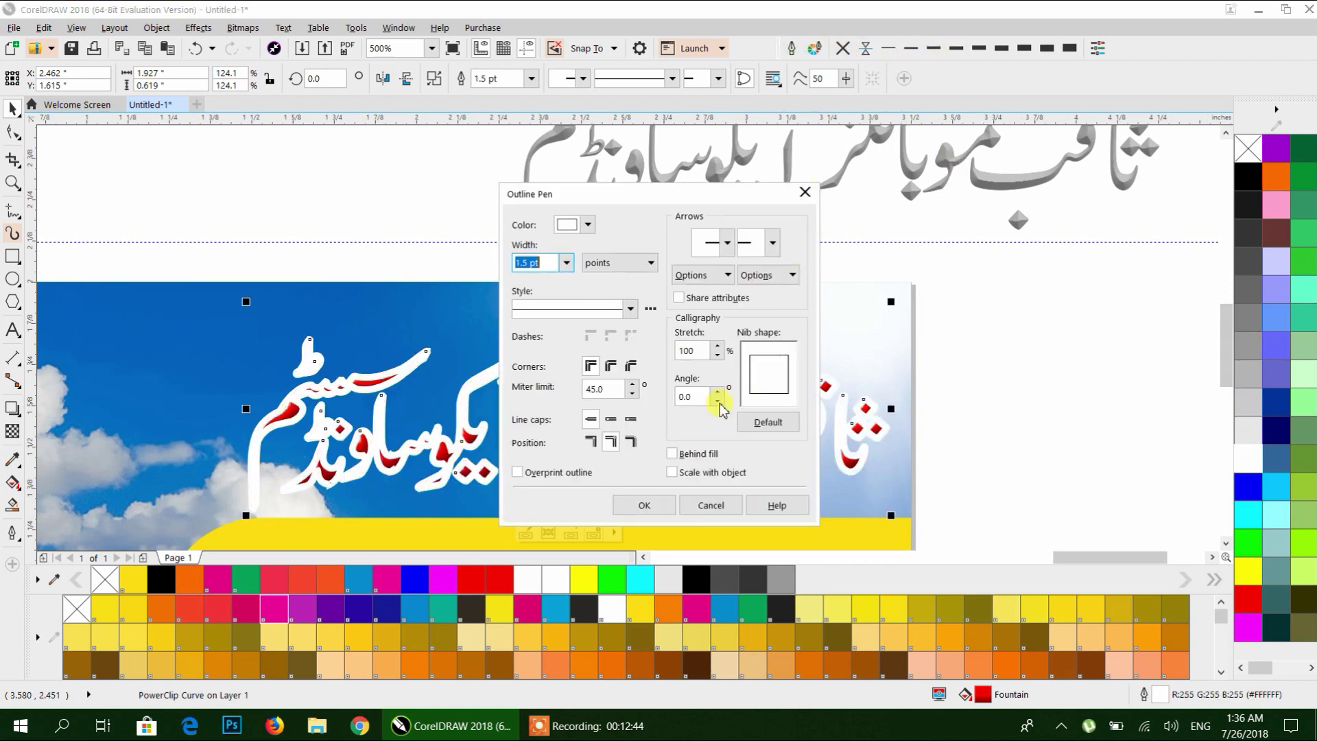
{"action": "left_click", "coordinate": [608, 374]}
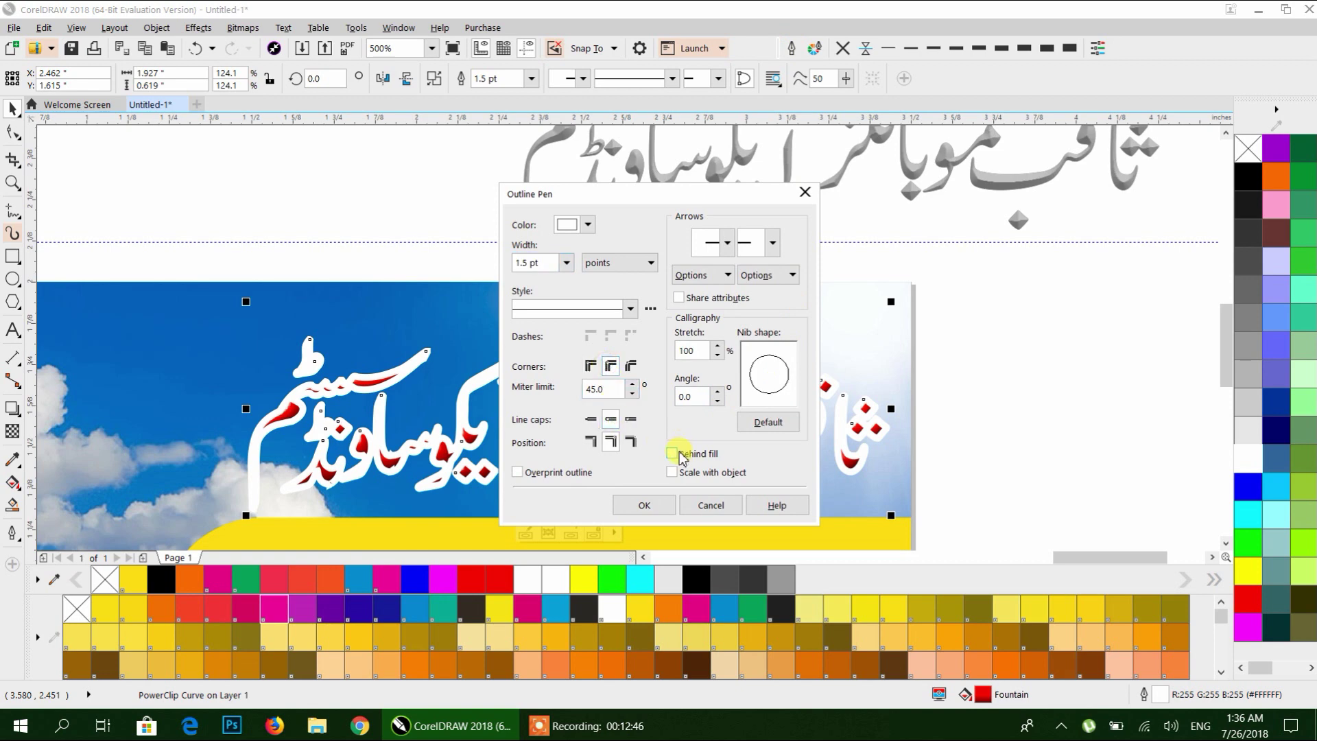
{"action": "left_click", "coordinate": [644, 506]}
{"action": "left_click", "coordinate": [976, 418]}
{"action": "scroll", "coordinate": [719, 310], "scroll_direction": "down", "scroll_amount": 2}
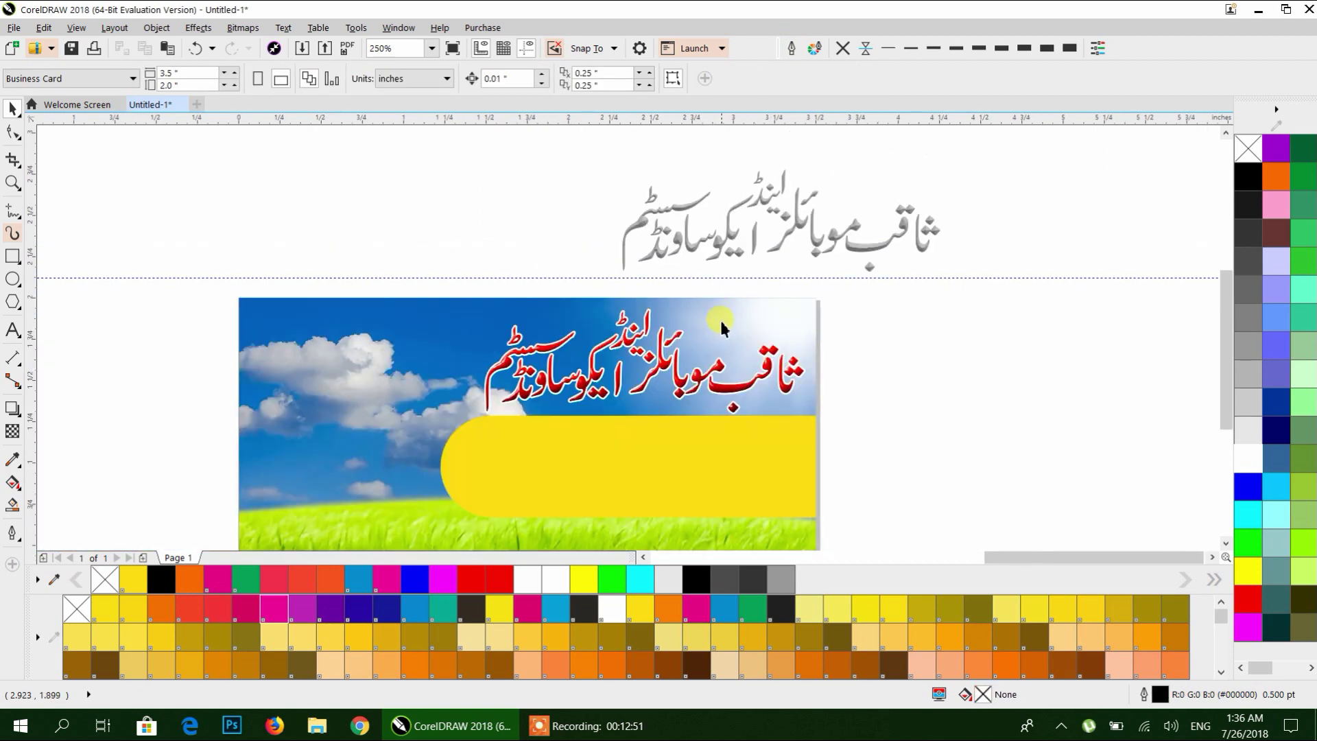
Arrange the speaker, DJ deck and home-theater images below the dashed guide, shrinking the speaker image.
{"action": "scroll", "coordinate": [718, 318], "scroll_direction": "down", "scroll_amount": 2}
{"action": "scroll", "coordinate": [643, 297], "scroll_direction": "left", "scroll_amount": 3}
{"action": "scroll", "coordinate": [555, 288], "scroll_direction": "right", "scroll_amount": 3}
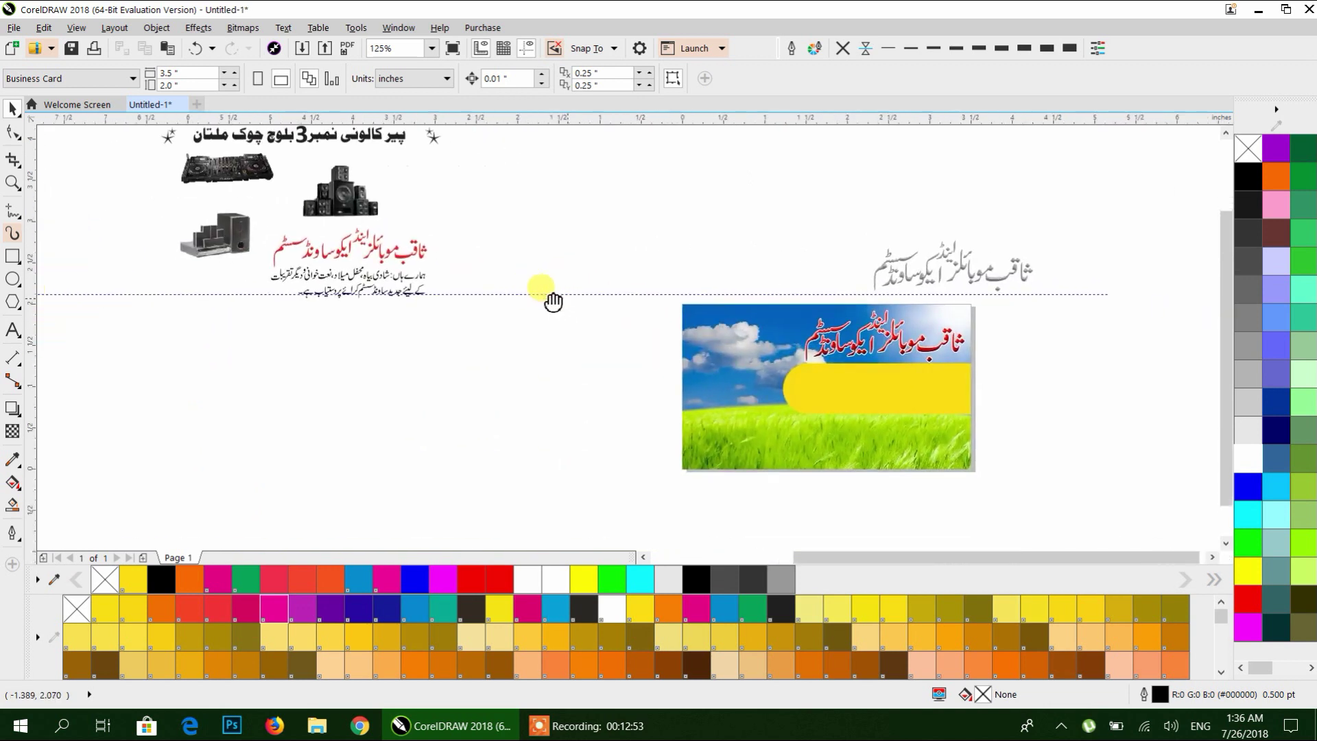
{"action": "left_click_drag", "start_coordinate": [343, 206], "coordinate": [627, 461]}
{"action": "left_click_drag", "start_coordinate": [631, 400], "coordinate": [558, 390]}
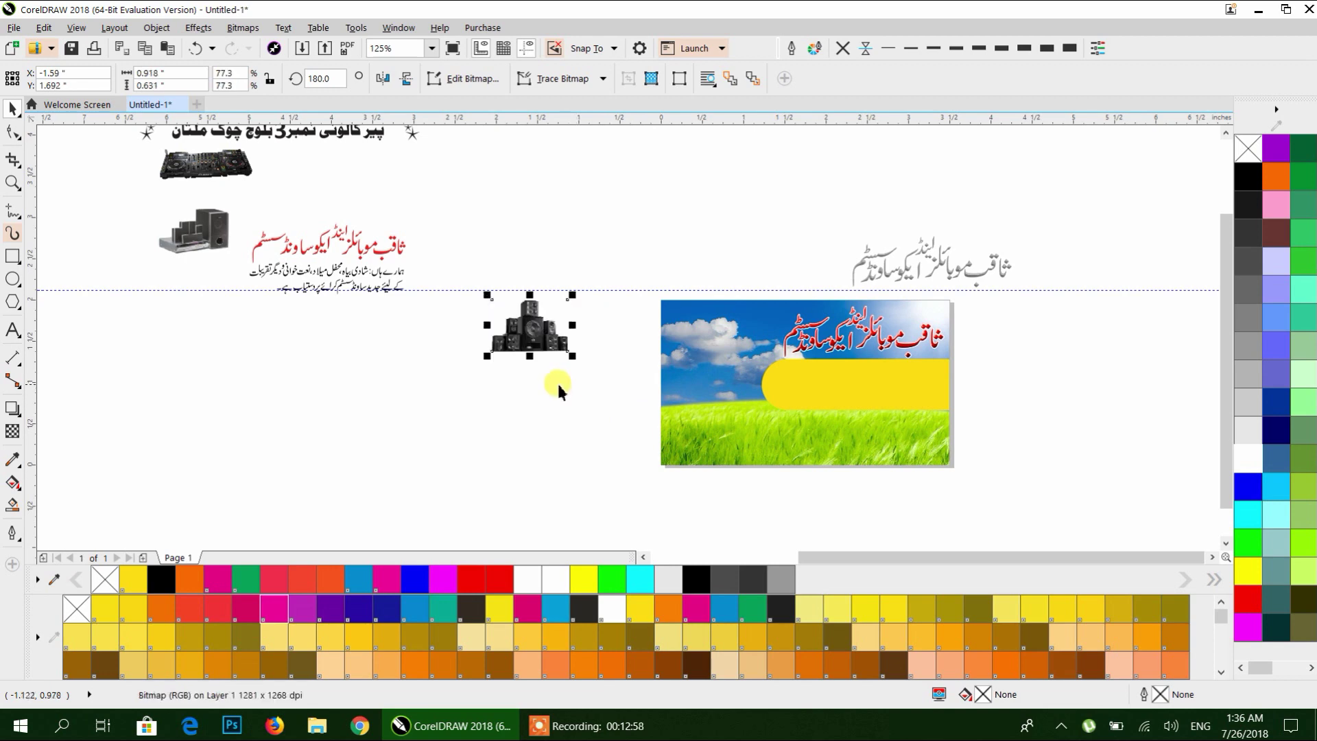
{"action": "left_click_drag", "start_coordinate": [206, 164], "coordinate": [299, 332]}
{"action": "left_click_drag", "start_coordinate": [188, 208], "coordinate": [406, 323]}
Move the speaker stack onto the card's sky and enlarge it with the corner handles.
{"action": "scroll", "coordinate": [426, 293], "scroll_direction": "up", "scroll_amount": 3}
{"action": "scroll", "coordinate": [426, 293], "scroll_direction": "left", "scroll_amount": 3}
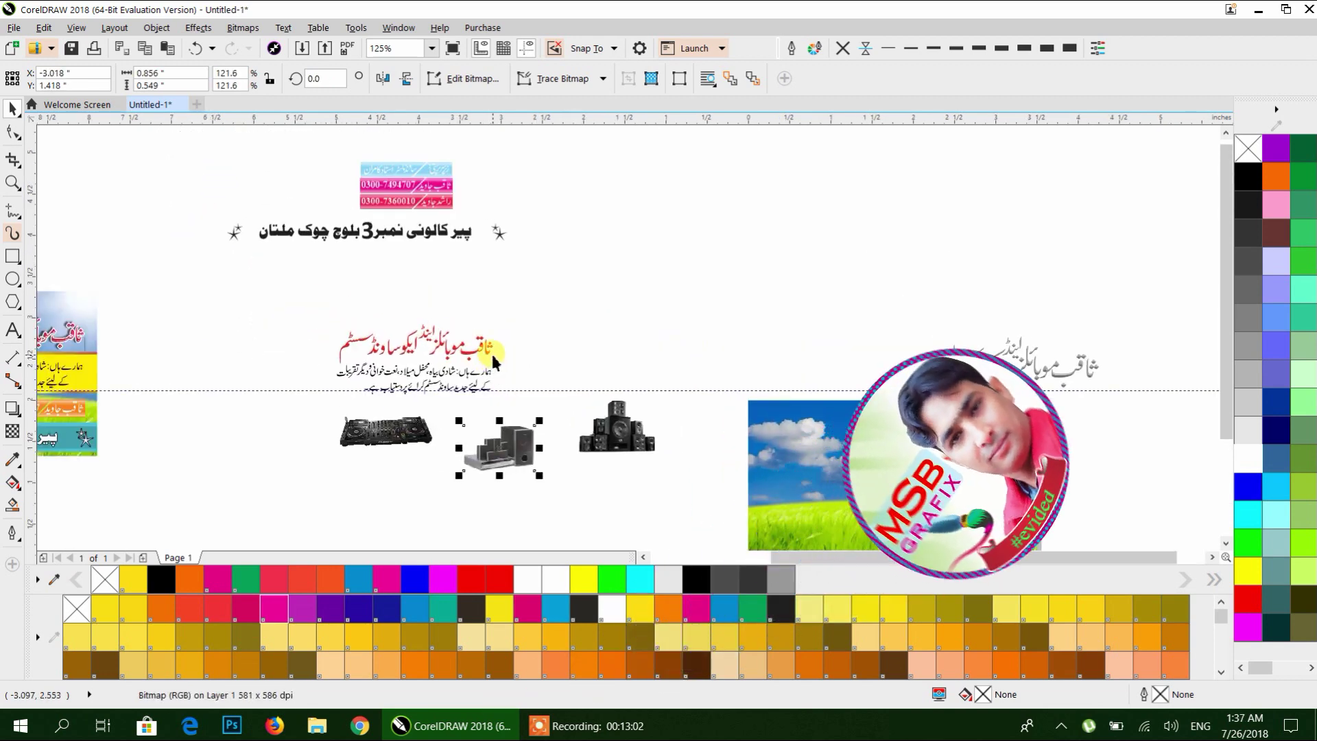
{"action": "scroll", "coordinate": [457, 302], "scroll_direction": "down", "scroll_amount": 2}
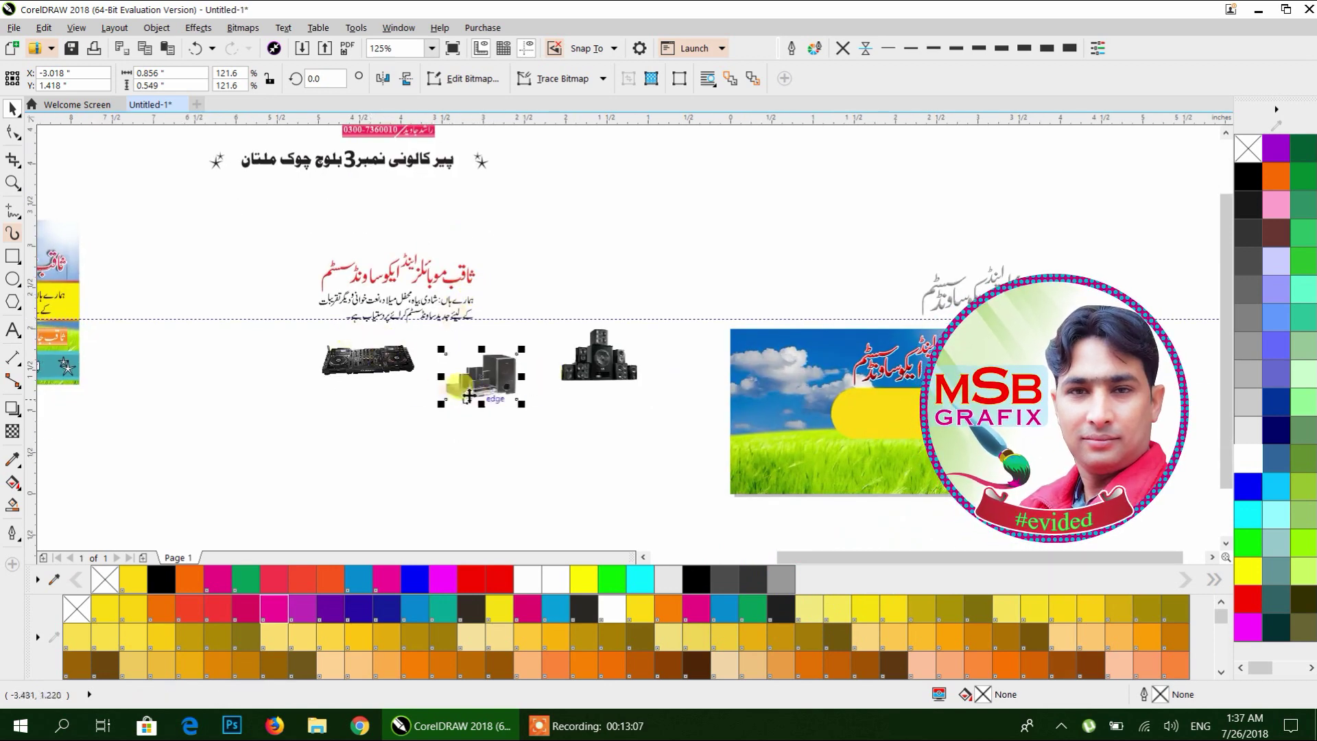
{"action": "scroll", "coordinate": [499, 308], "scroll_direction": "left", "scroll_amount": 2}
{"action": "scroll", "coordinate": [498, 308], "scroll_direction": "down", "scroll_amount": 1}
{"action": "scroll", "coordinate": [498, 309], "scroll_direction": "left", "scroll_amount": 6}
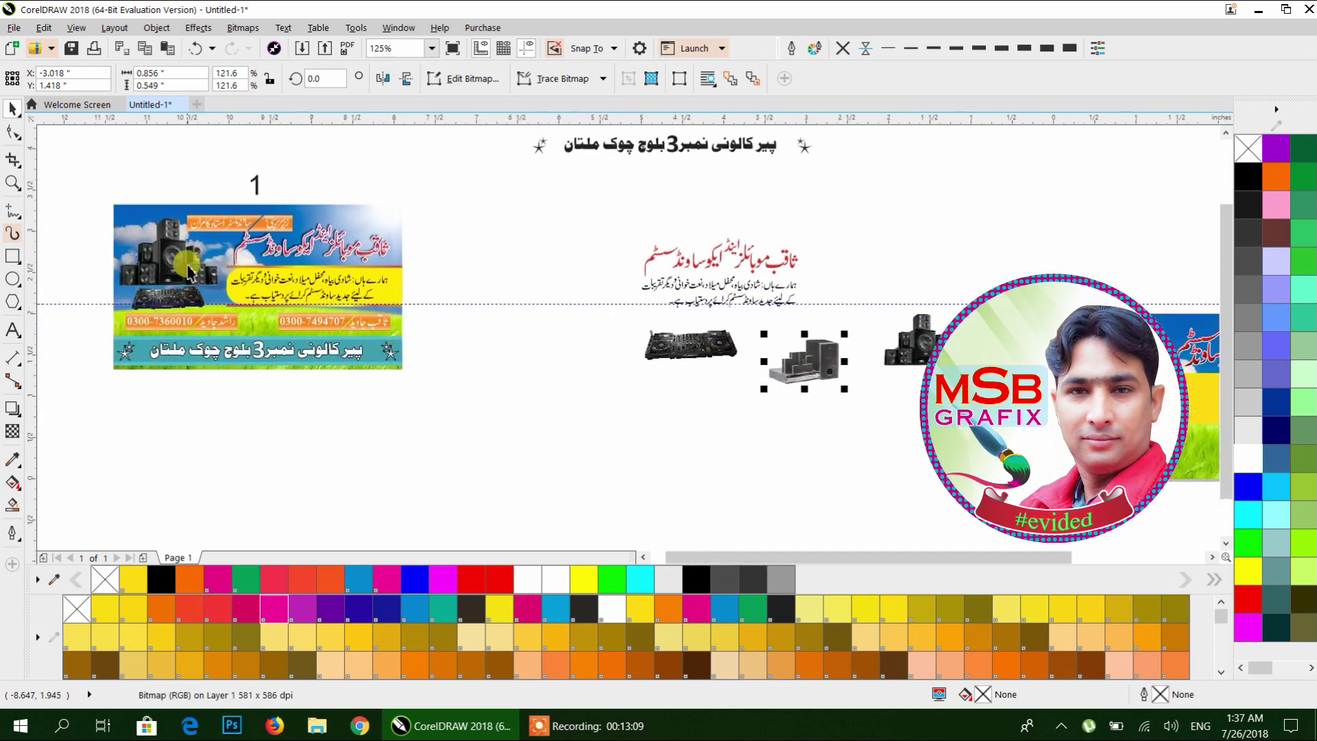
{"action": "scroll", "coordinate": [558, 347], "scroll_direction": "right", "scroll_amount": 11}
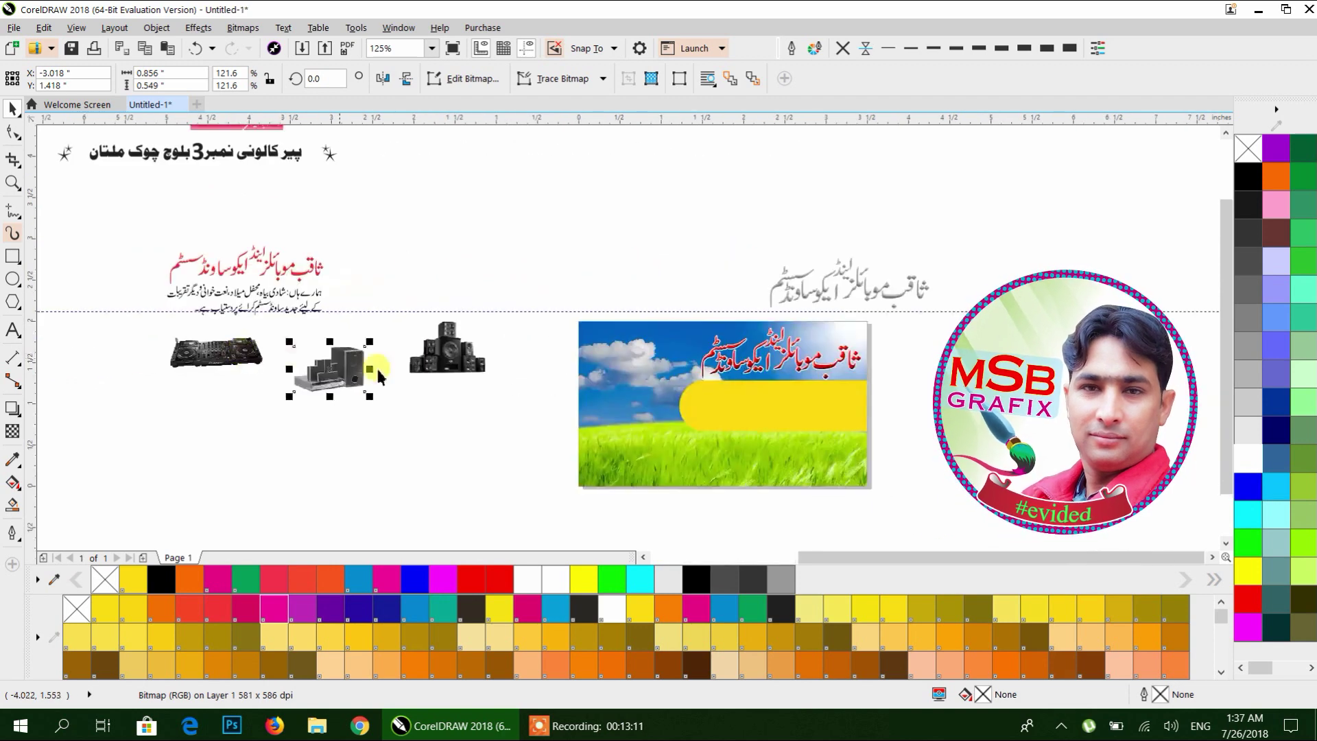
{"action": "left_click_drag", "start_coordinate": [450, 360], "coordinate": [643, 429]}
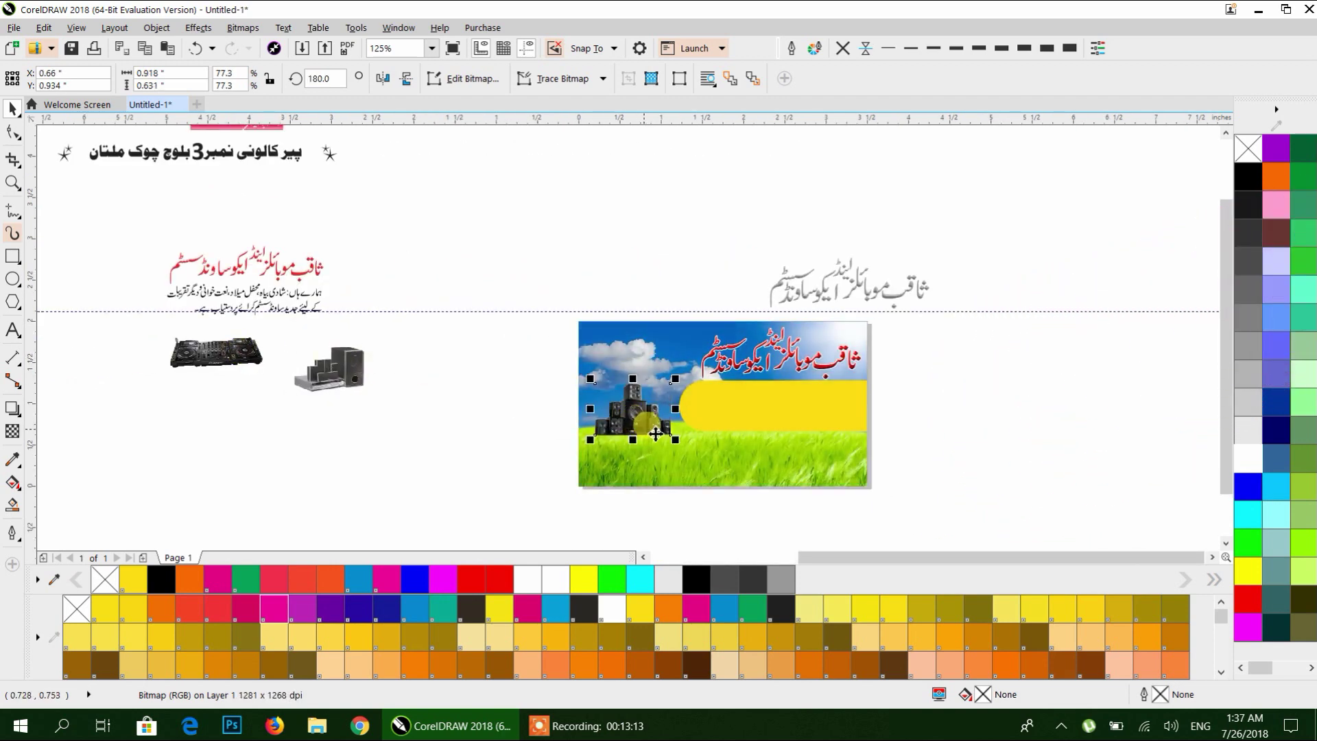
{"action": "scroll", "coordinate": [643, 428], "scroll_direction": "up", "scroll_amount": 2}
{"action": "scroll", "coordinate": [539, 413], "scroll_direction": "up", "scroll_amount": 4}
{"action": "left_click_drag", "start_coordinate": [356, 250], "coordinate": [315, 220]}
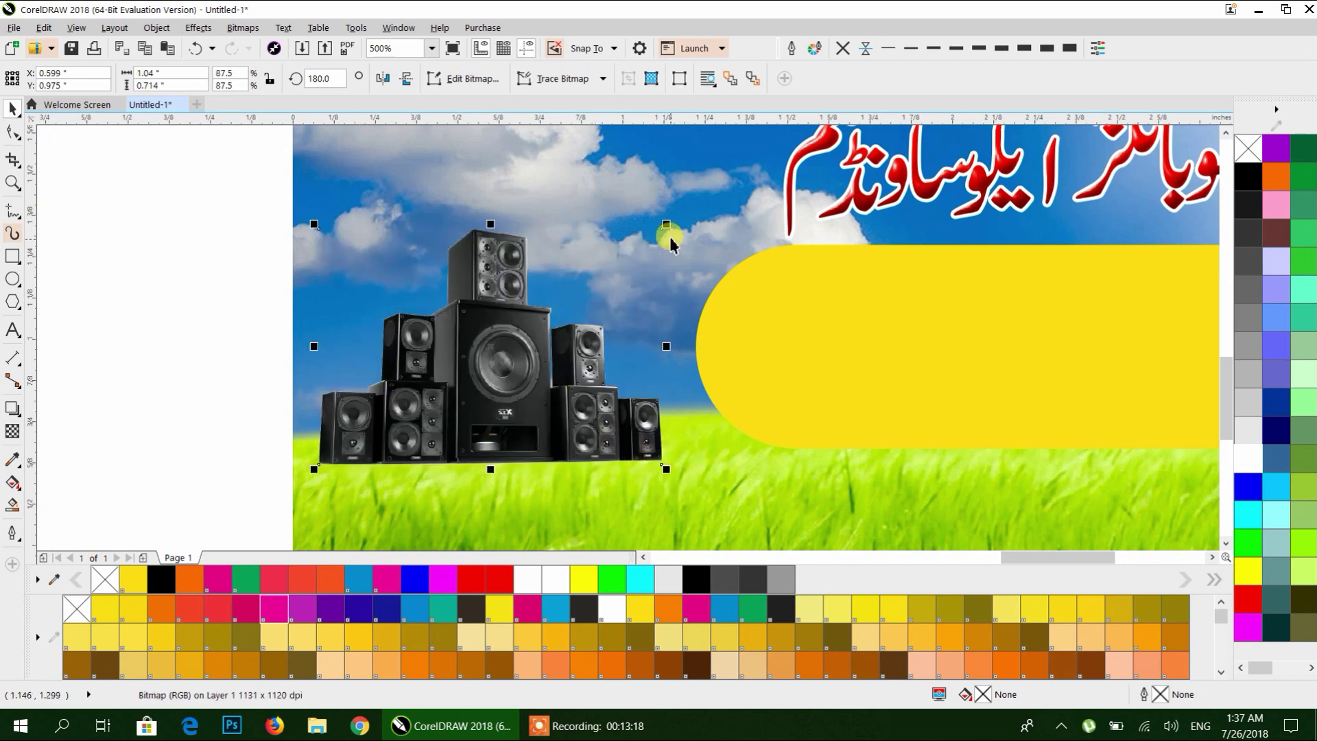
{"action": "left_click_drag", "start_coordinate": [666, 224], "coordinate": [708, 171]}
Place the speaker image inside the card's PowerClip photo at the left, then deselect the card.
{"action": "left_click_drag", "start_coordinate": [625, 397], "coordinate": [623, 404]}
{"action": "left_click", "coordinate": [295, 337]}
{"action": "scroll", "coordinate": [243, 329], "scroll_direction": "down", "scroll_amount": 1}
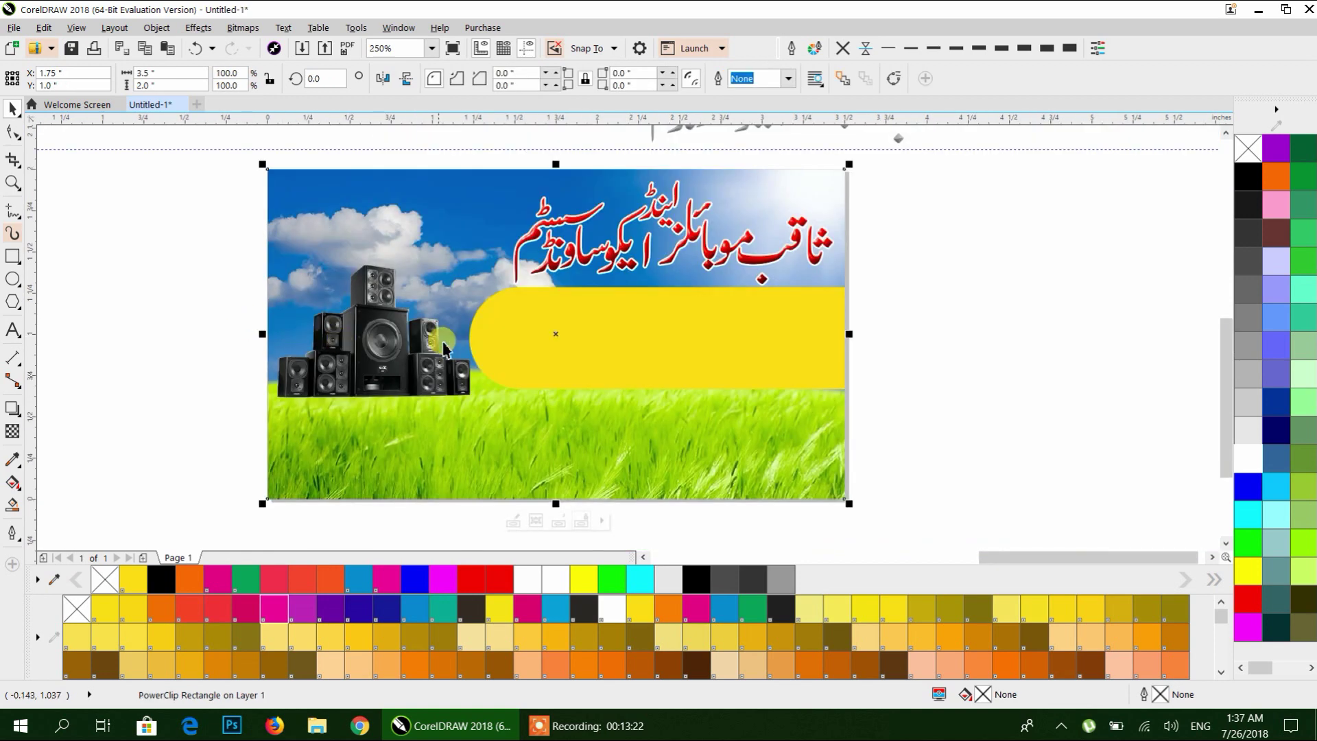
{"action": "left_click", "coordinate": [905, 321]}
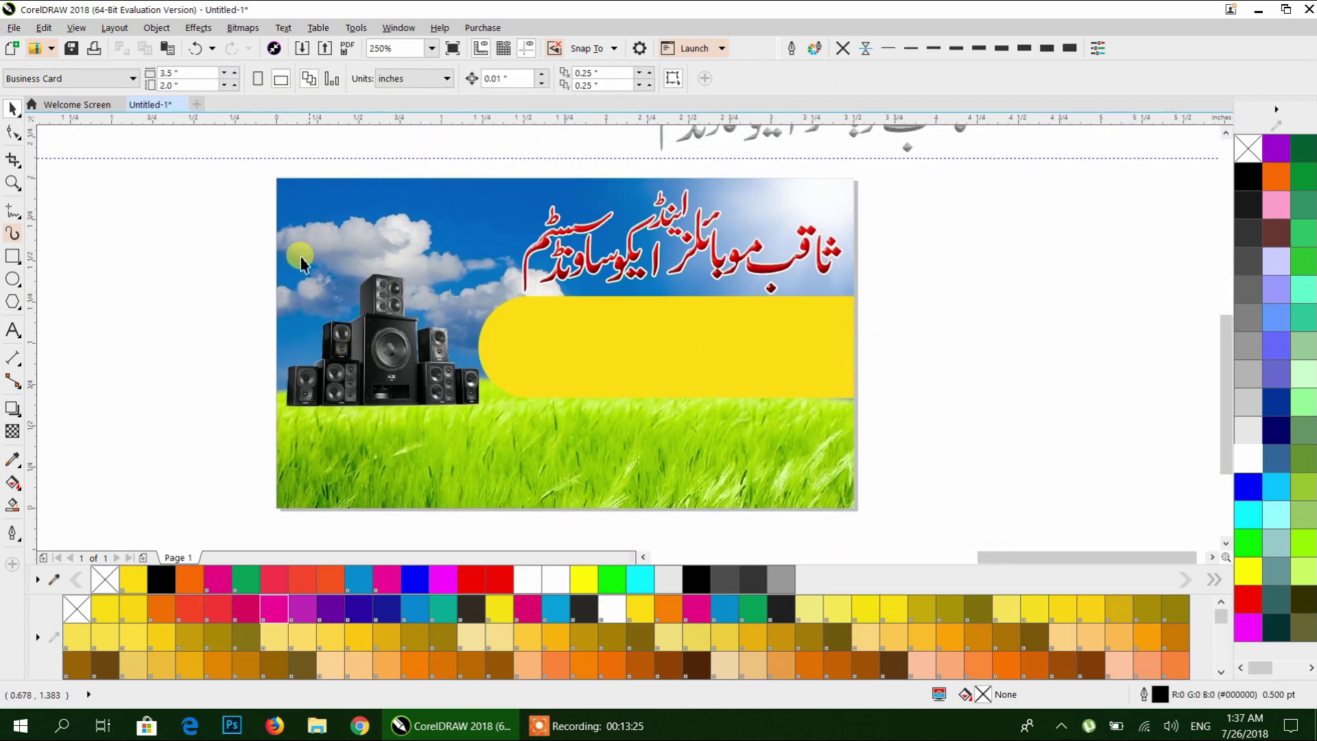
{"action": "scroll", "coordinate": [334, 269], "scroll_direction": "down", "scroll_amount": 1}
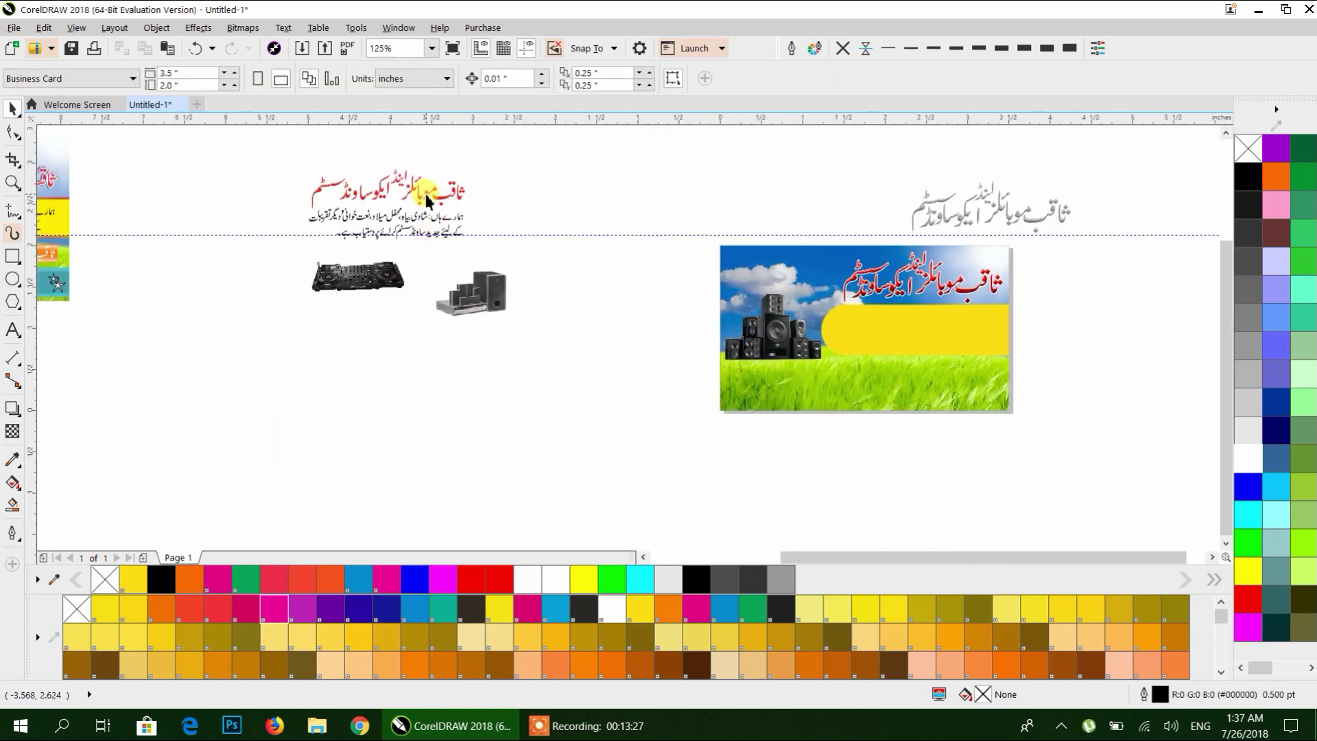
Move the two-line Urdu text group into the yellow banner and enlarge it slightly.
{"action": "left_click", "coordinate": [435, 223]}
{"action": "left_click_drag", "start_coordinate": [445, 221], "coordinate": [977, 324]}
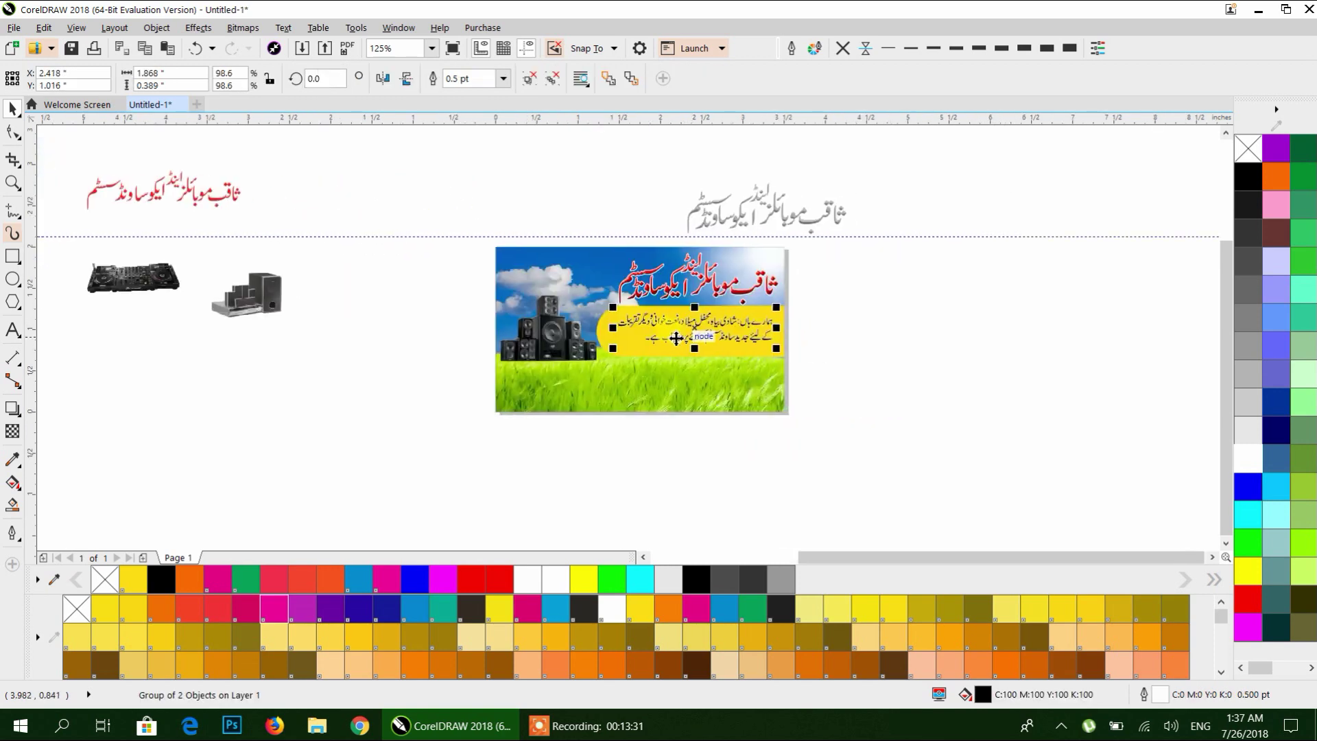
{"action": "scroll", "coordinate": [713, 347], "scroll_direction": "up", "scroll_amount": 2}
{"action": "left_click_drag", "start_coordinate": [713, 341], "coordinate": [706, 352]}
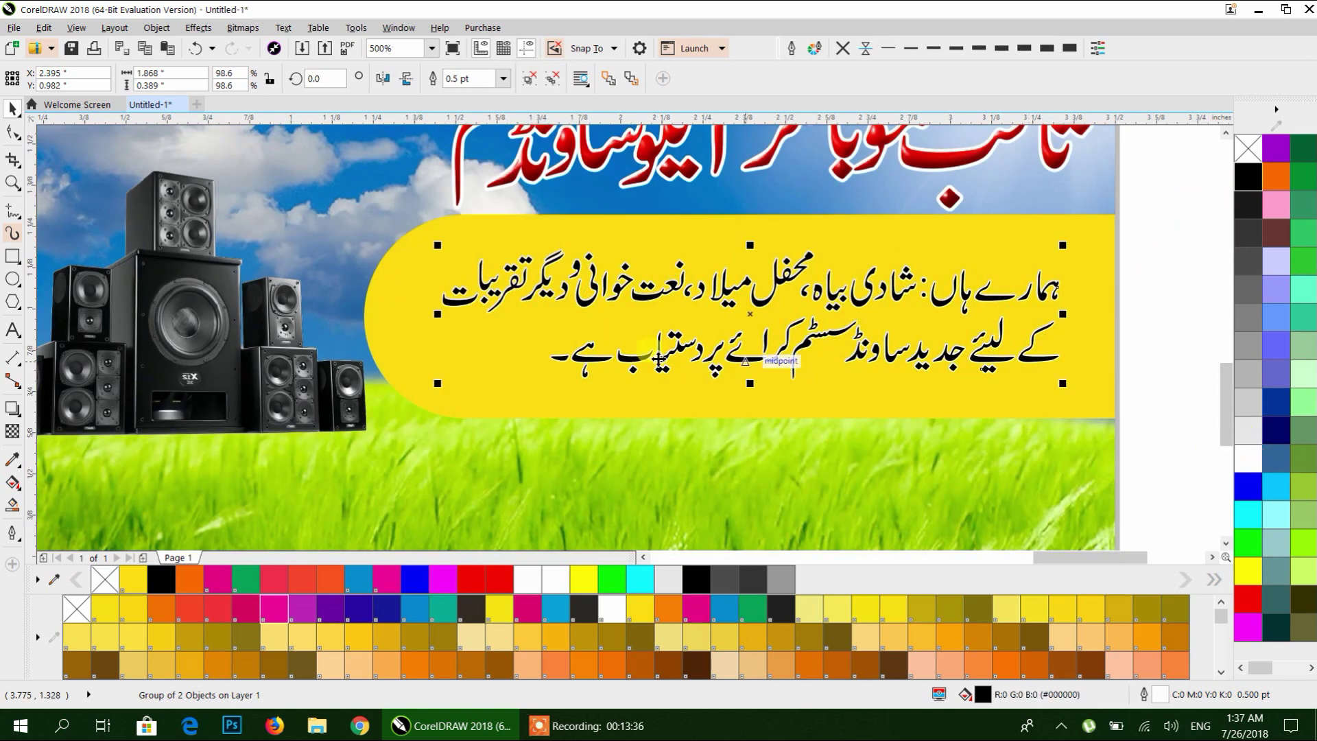
{"action": "left_click_drag", "start_coordinate": [1067, 387], "coordinate": [1080, 398]}
Select the finished reference card design and drag it to the left.
{"action": "scroll", "coordinate": [864, 370], "scroll_direction": "down", "scroll_amount": 3}
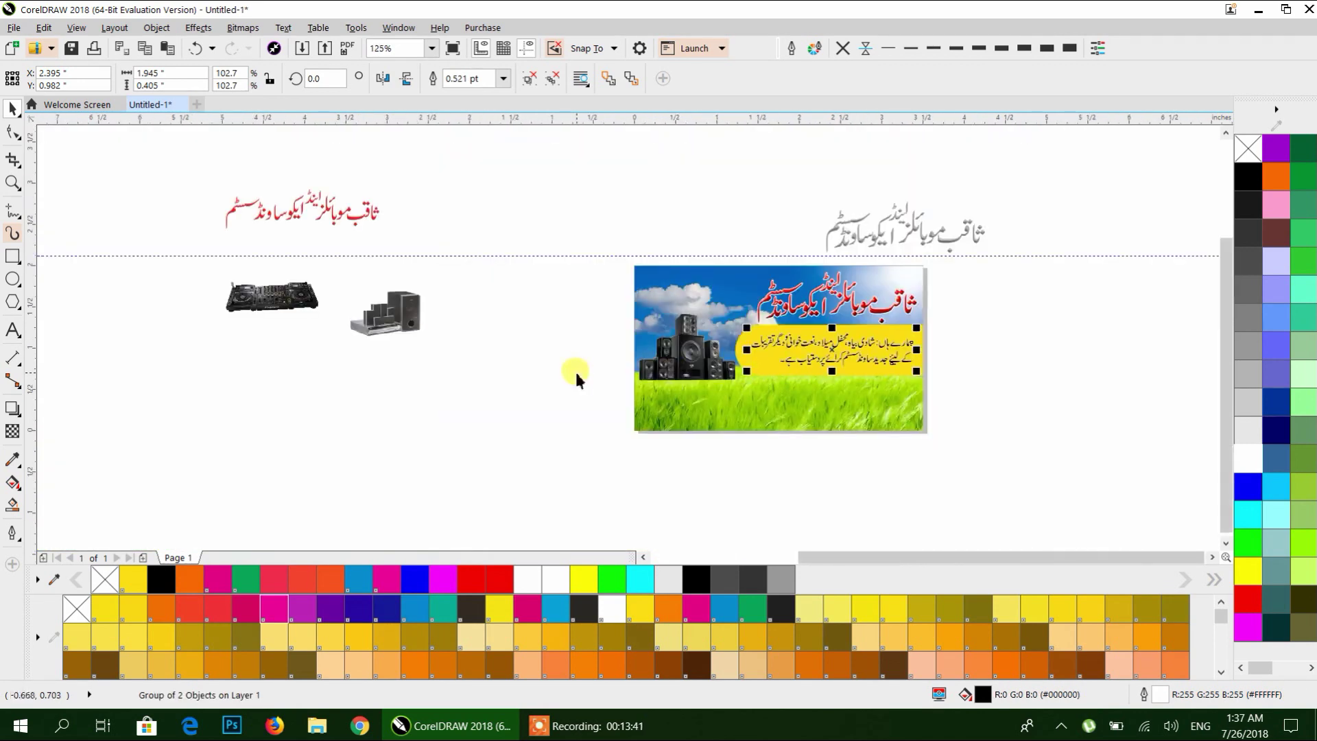
{"action": "scroll", "coordinate": [214, 288], "scroll_direction": "left", "scroll_amount": 5}
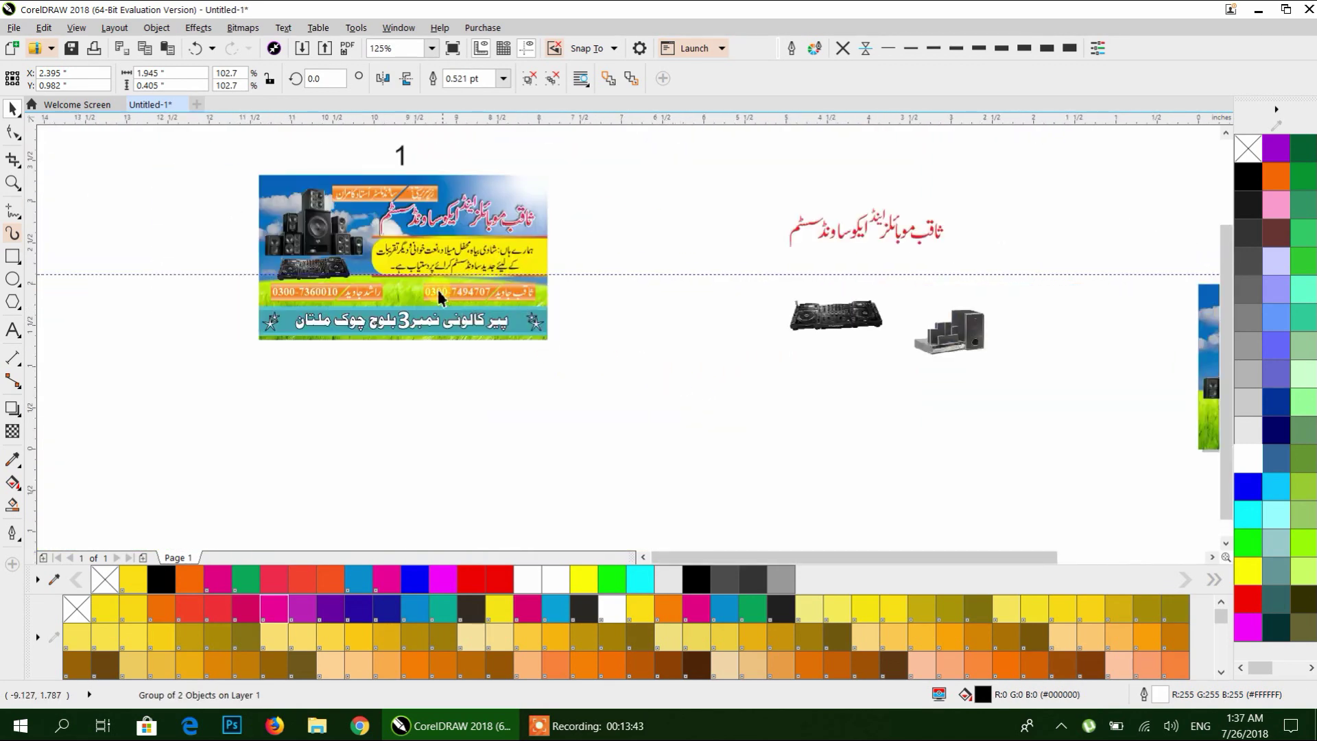
{"action": "scroll", "coordinate": [446, 305], "scroll_direction": "up", "scroll_amount": 2}
{"action": "left_click", "coordinate": [502, 295]}
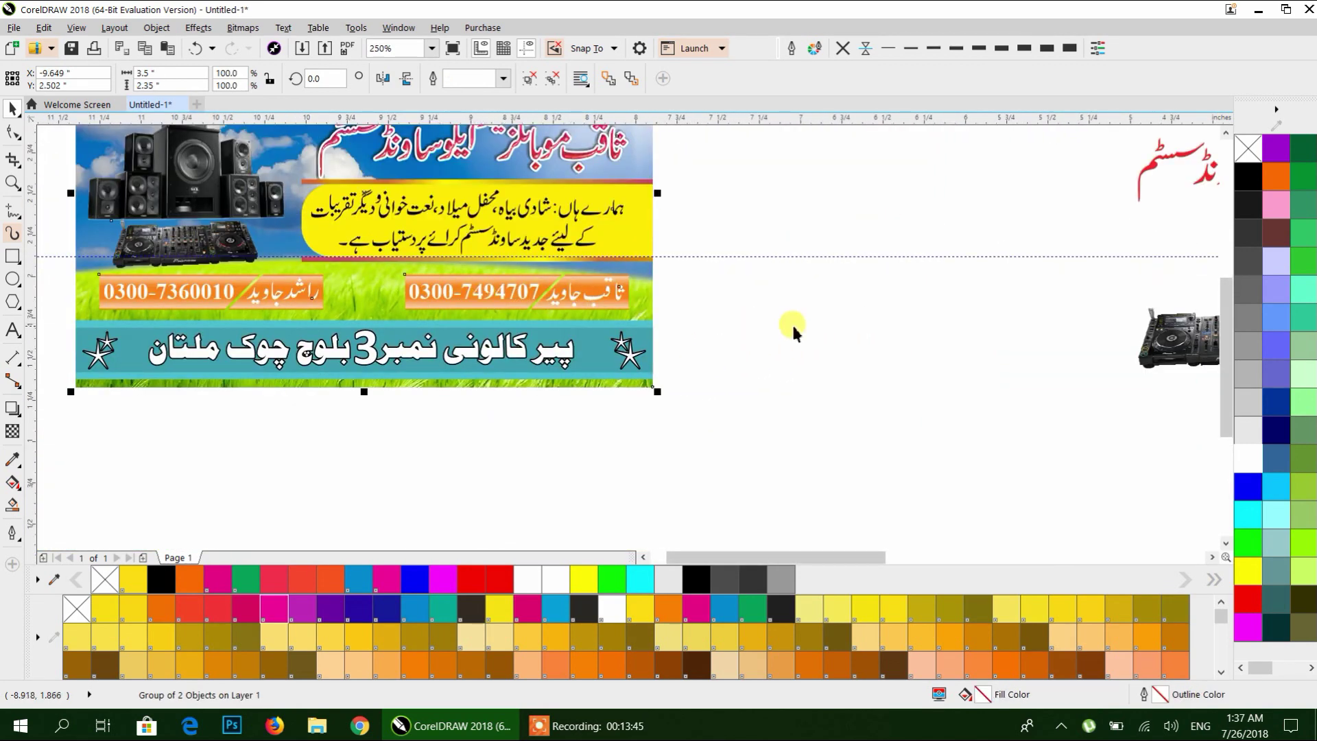
{"action": "scroll", "coordinate": [749, 326], "scroll_direction": "down", "scroll_amount": 2}
{"action": "left_click_drag", "start_coordinate": [838, 391], "coordinate": [327, 397]}
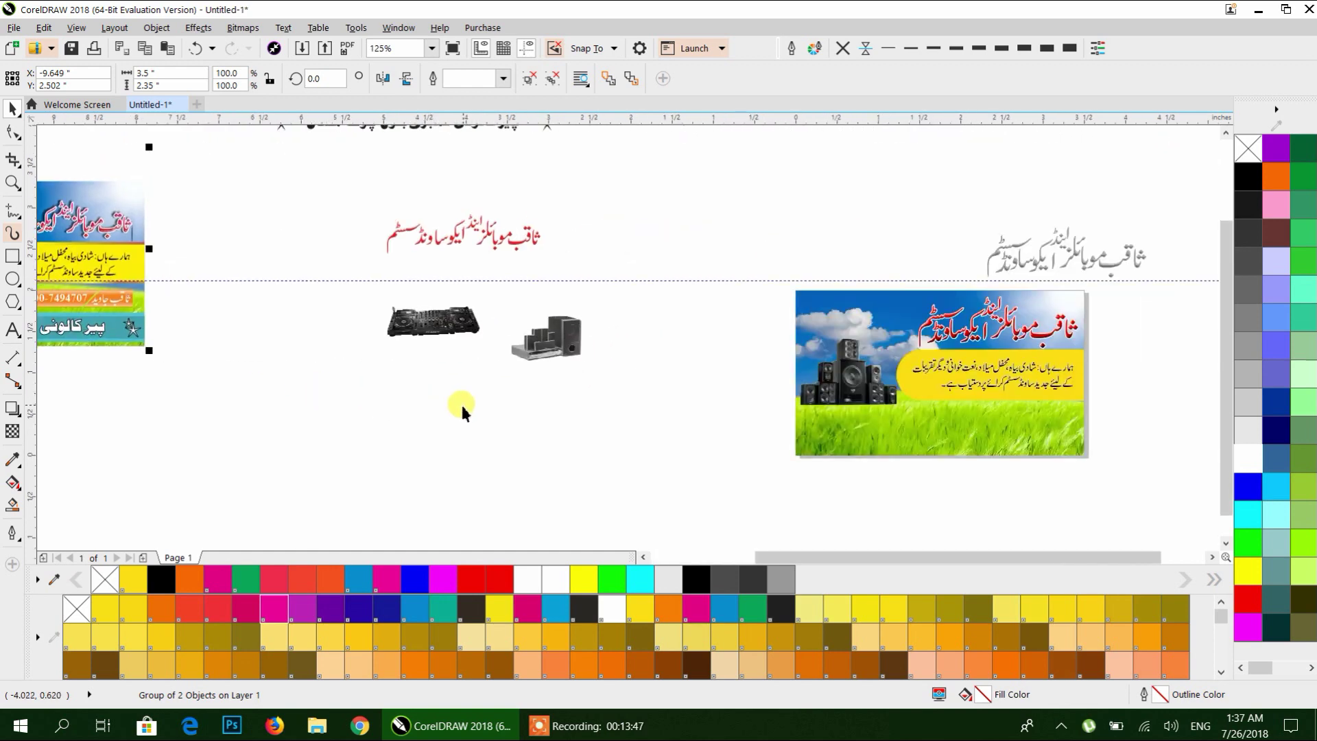
{"action": "scroll", "coordinate": [532, 412], "scroll_direction": "right", "scroll_amount": 5}
{"action": "scroll", "coordinate": [595, 369], "scroll_direction": "up", "scroll_amount": 2}
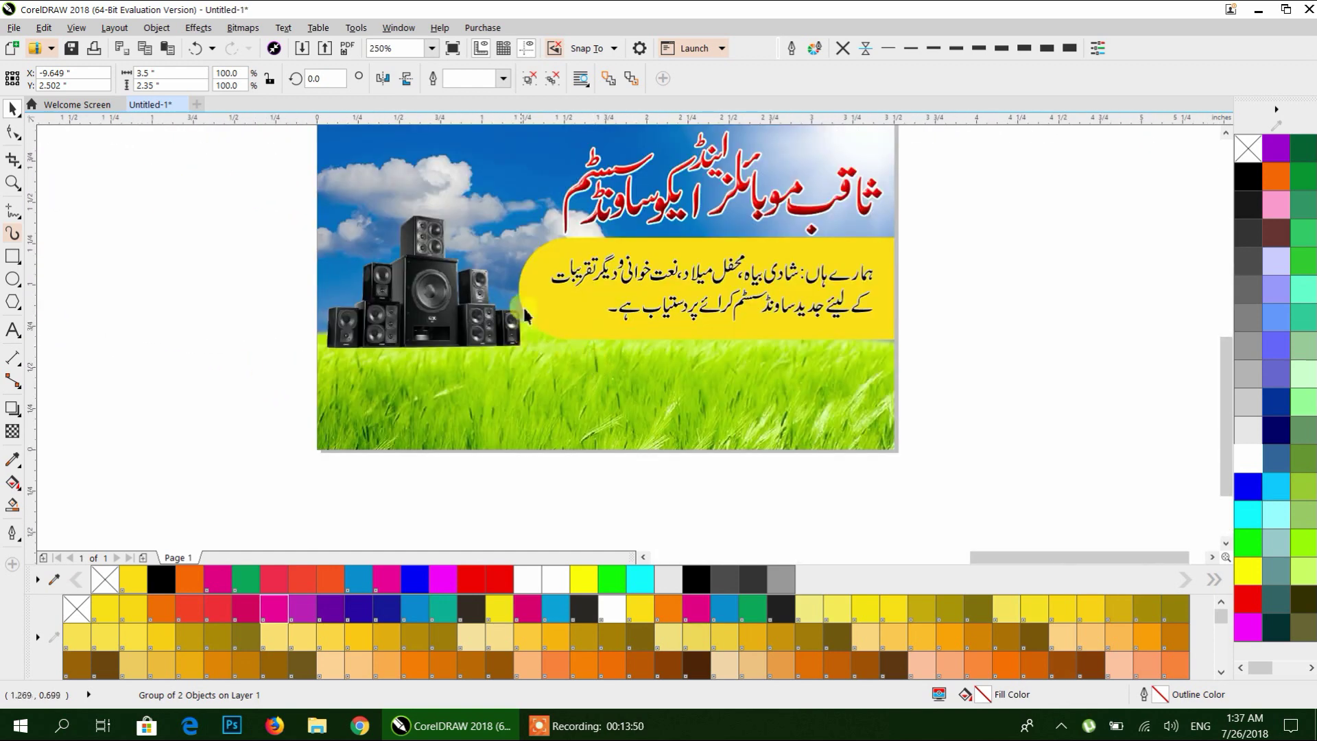
Add a text item below the card with the owner's name typed in Urdu.
{"action": "left_click", "coordinate": [14, 330]}
{"action": "left_click", "coordinate": [581, 505]}
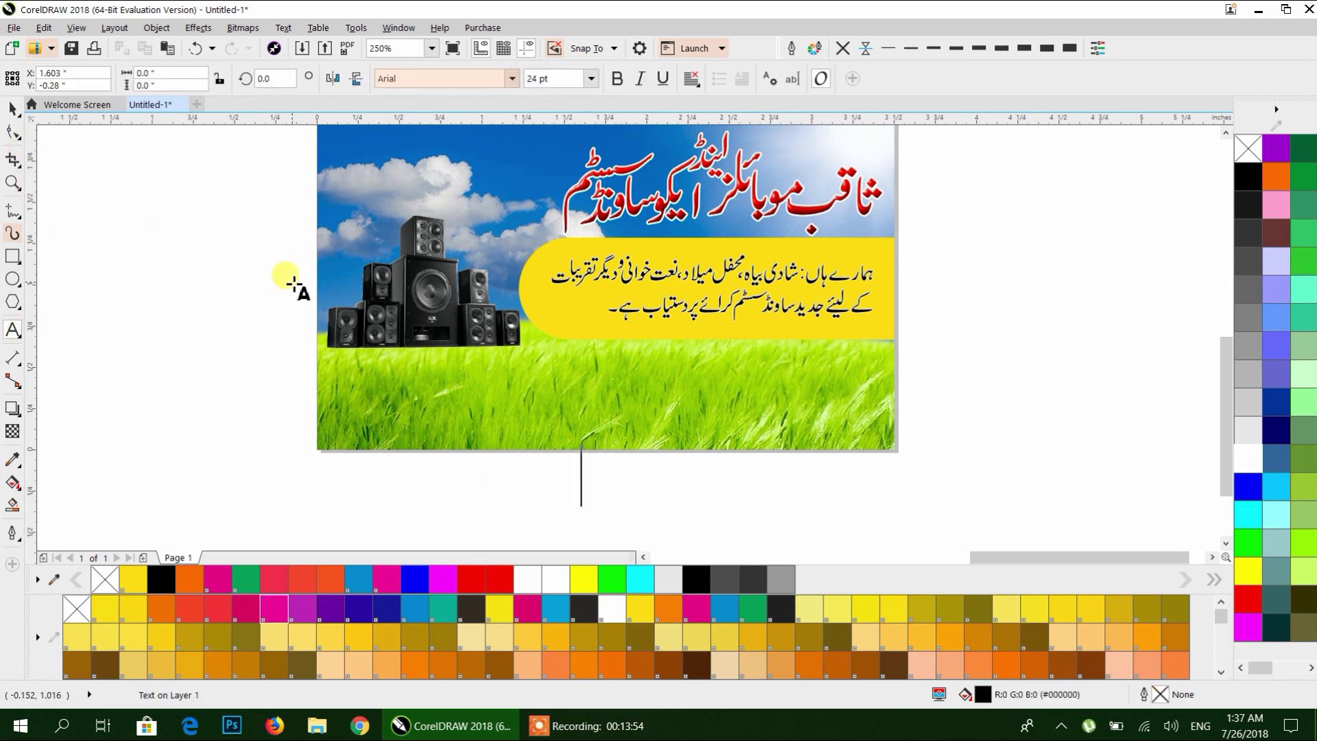
{"action": "type", "text": "m"}
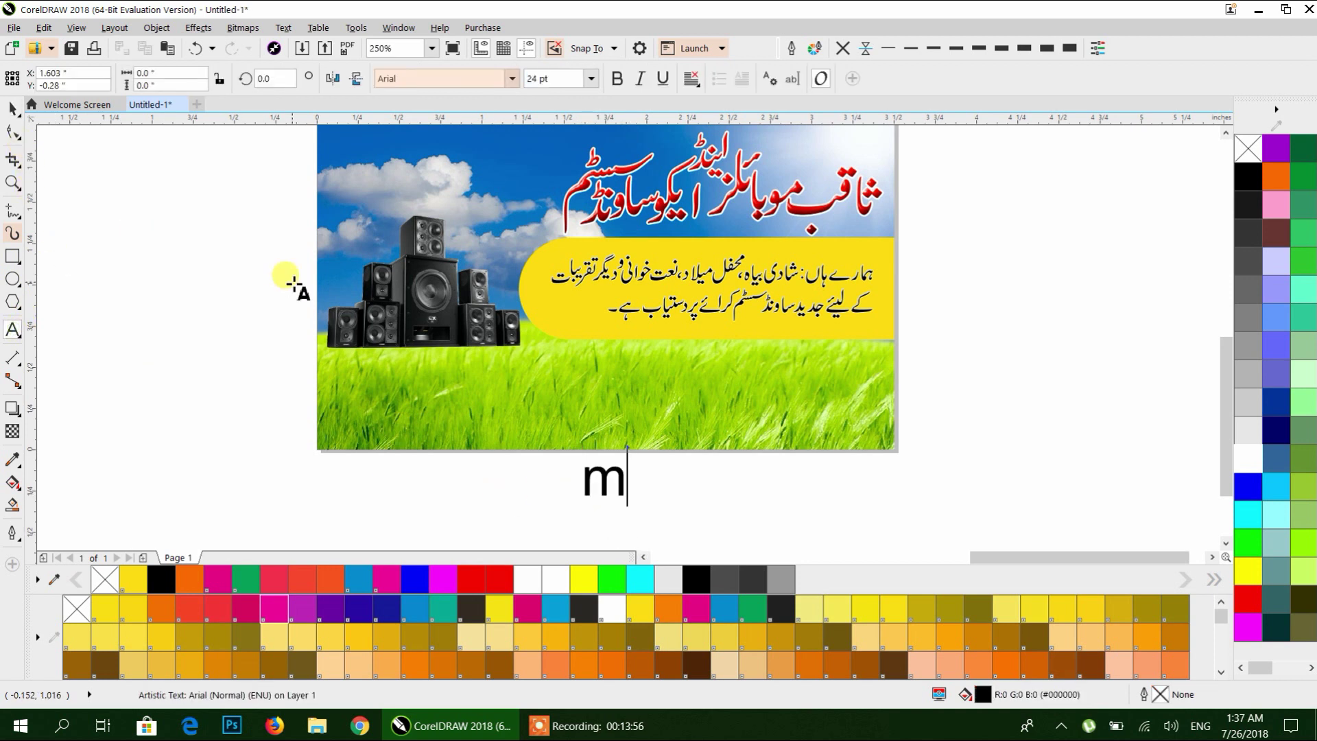
{"action": "key", "text": "BackSpace"}
{"action": "key", "text": "alt+shift"}
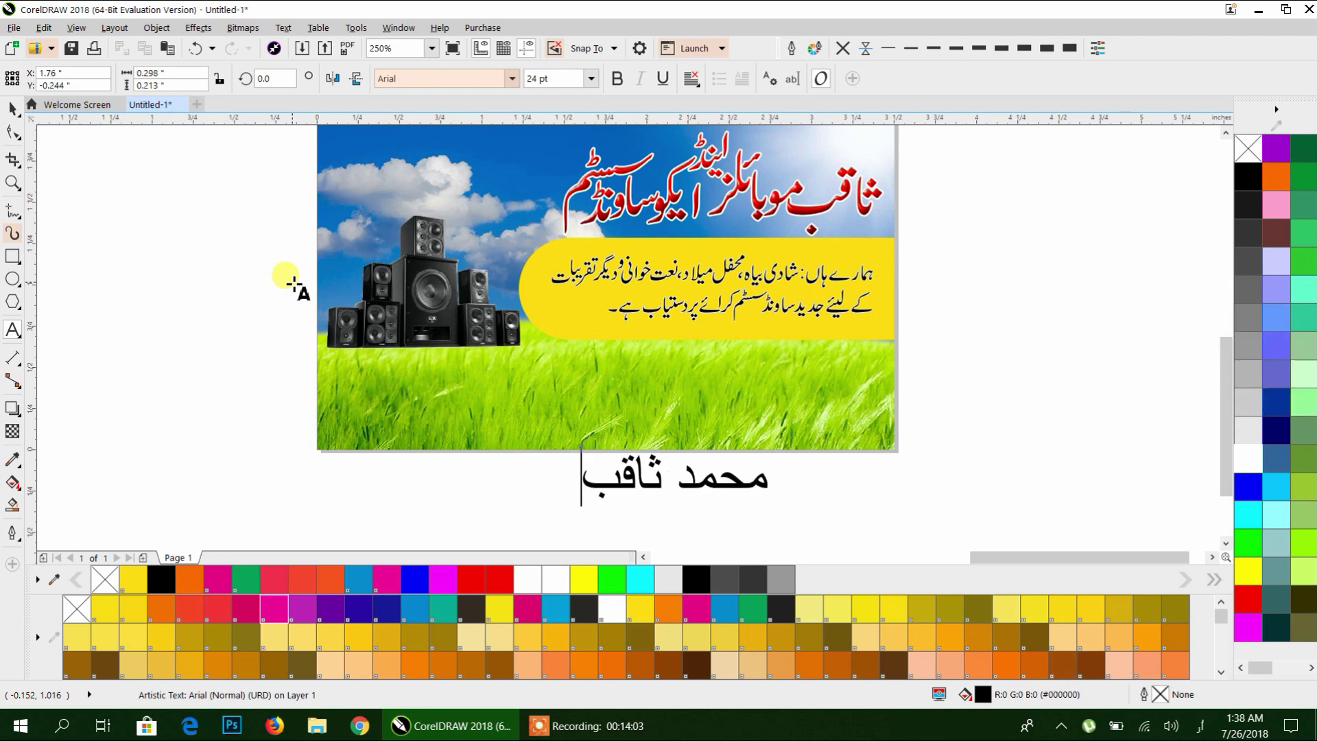
{"action": "key", "text": "ctrl+space"}
Switch input back to English and start the phone number in a new text item right of the name.
{"action": "left_click", "coordinate": [1199, 726]}
{"action": "left_click", "coordinate": [1125, 568]}
{"action": "key", "text": "ctrl+space"}
{"action": "left_click", "coordinate": [851, 528]}
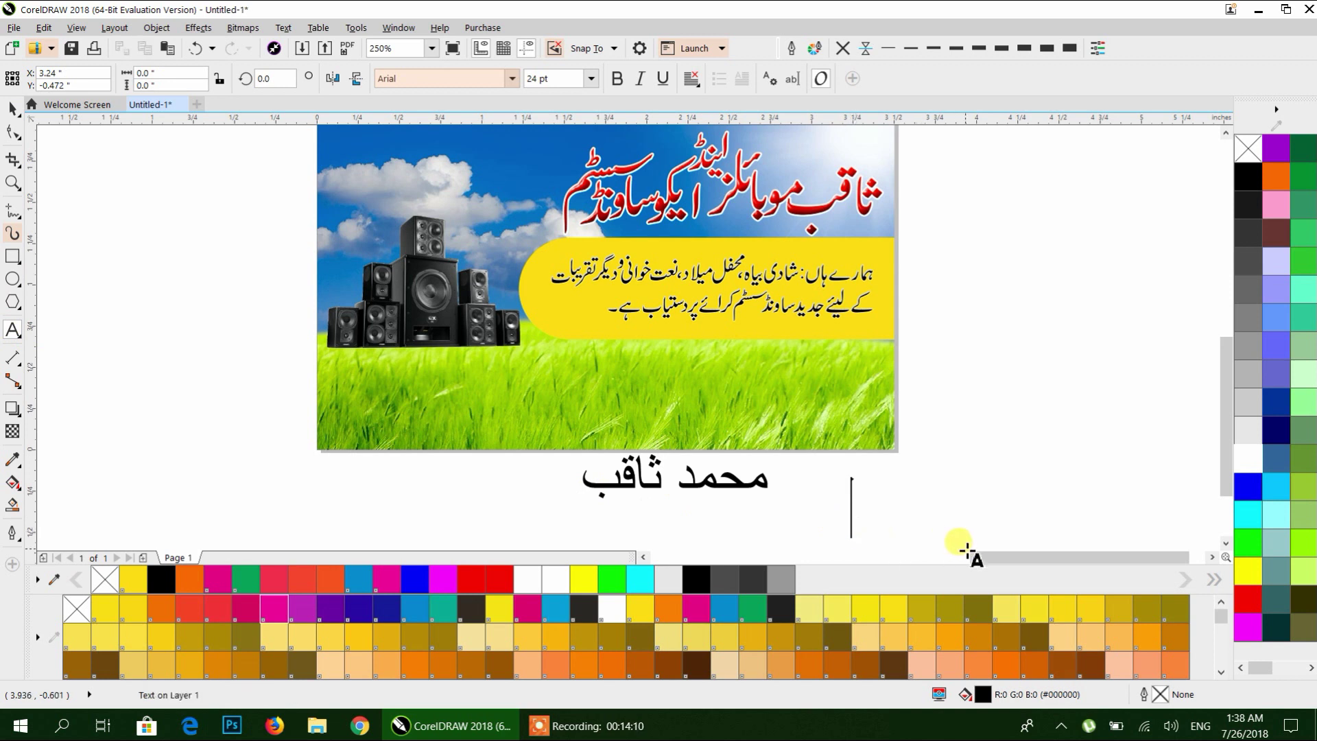
{"action": "type", "text": "30"}
{"action": "key", "text": "BackSpace"}
{"action": "key", "text": "BackSpace"}
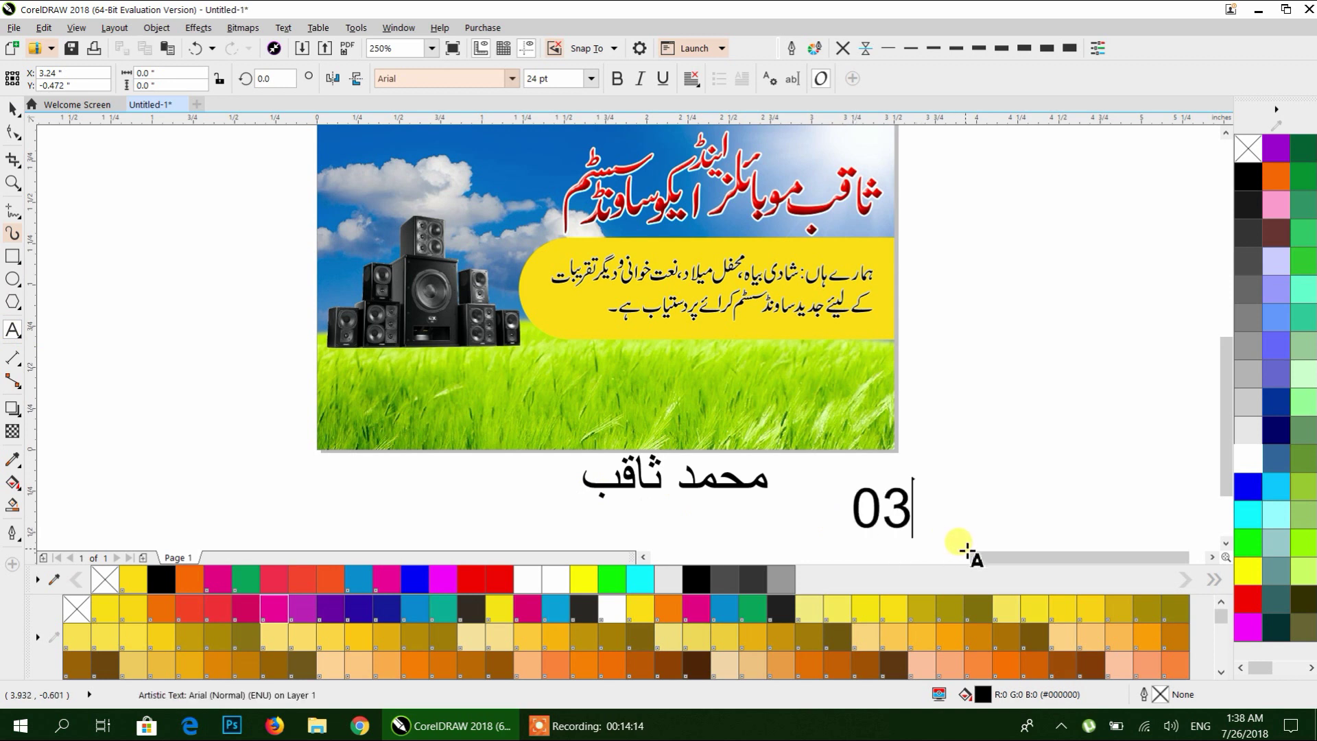
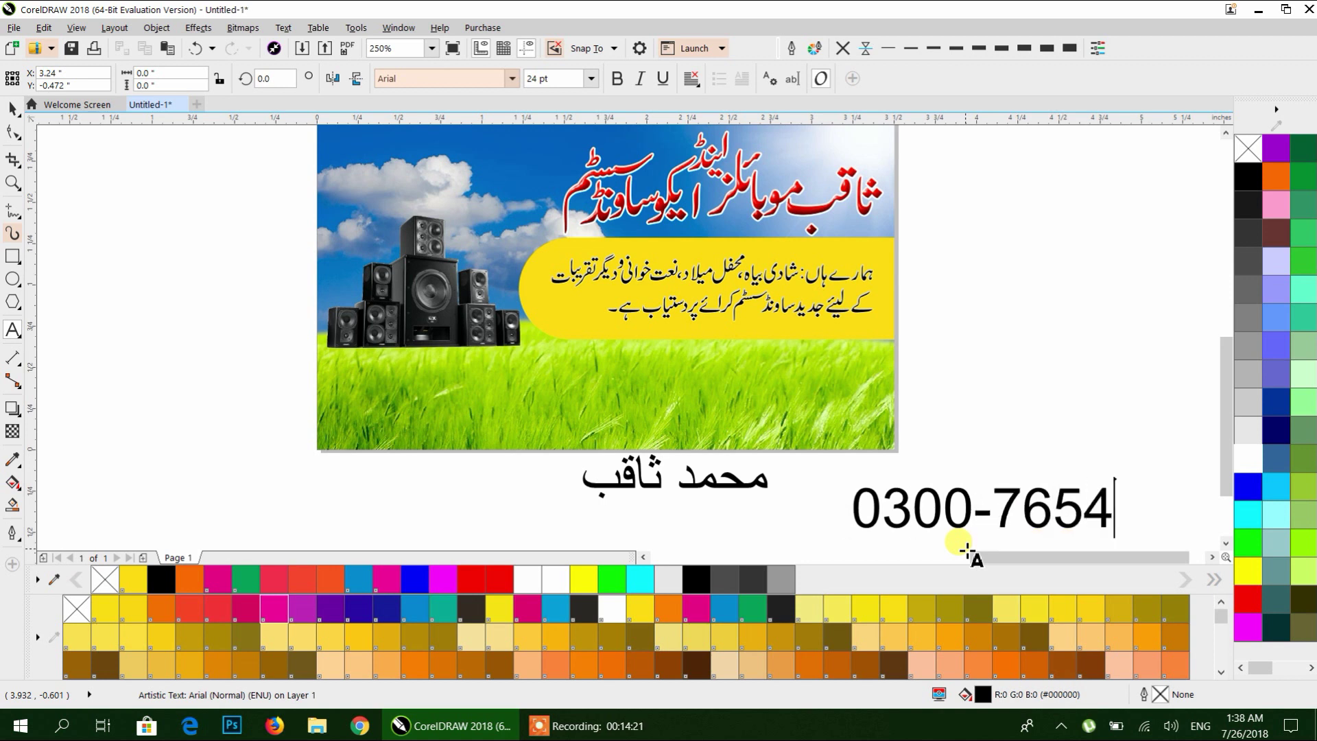
Select the finished phone number text beside the Urdu name and zoom out.
{"action": "left_click", "coordinate": [966, 550]}
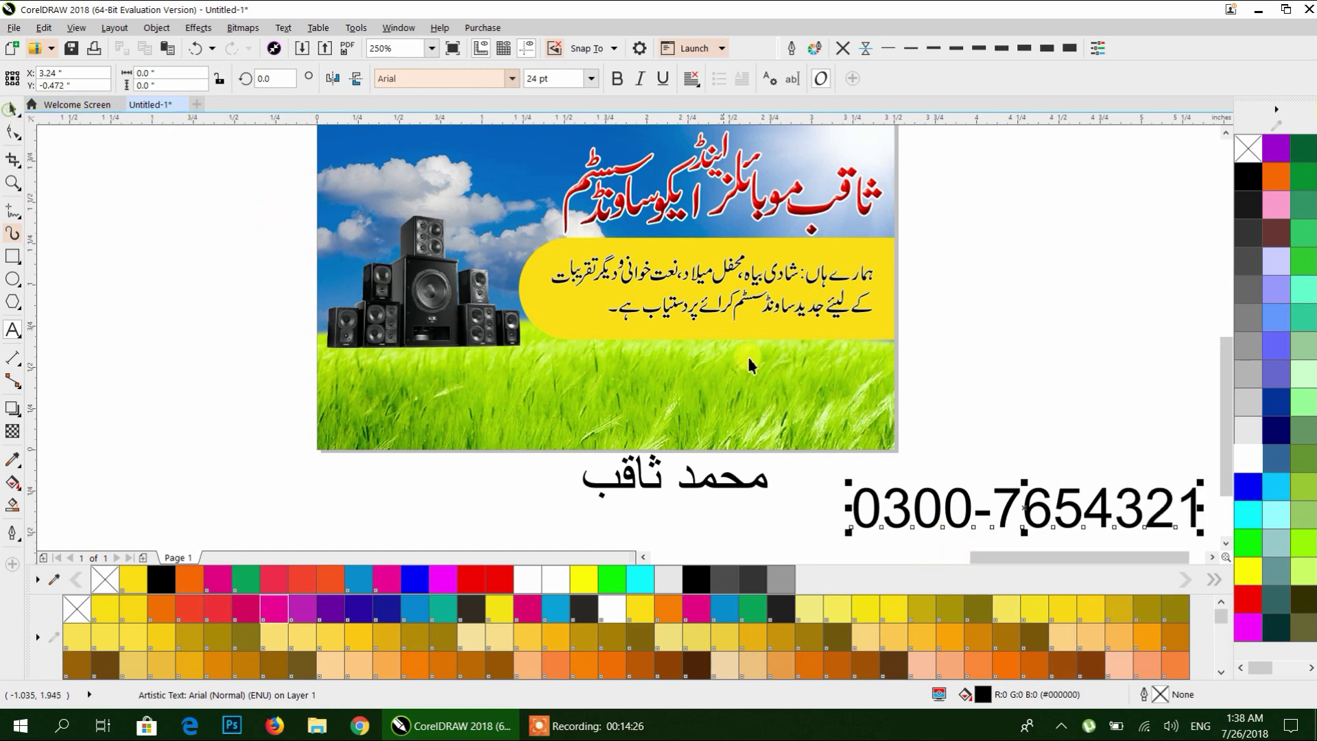
{"action": "scroll", "coordinate": [821, 441], "scroll_direction": "down", "scroll_amount": 5}
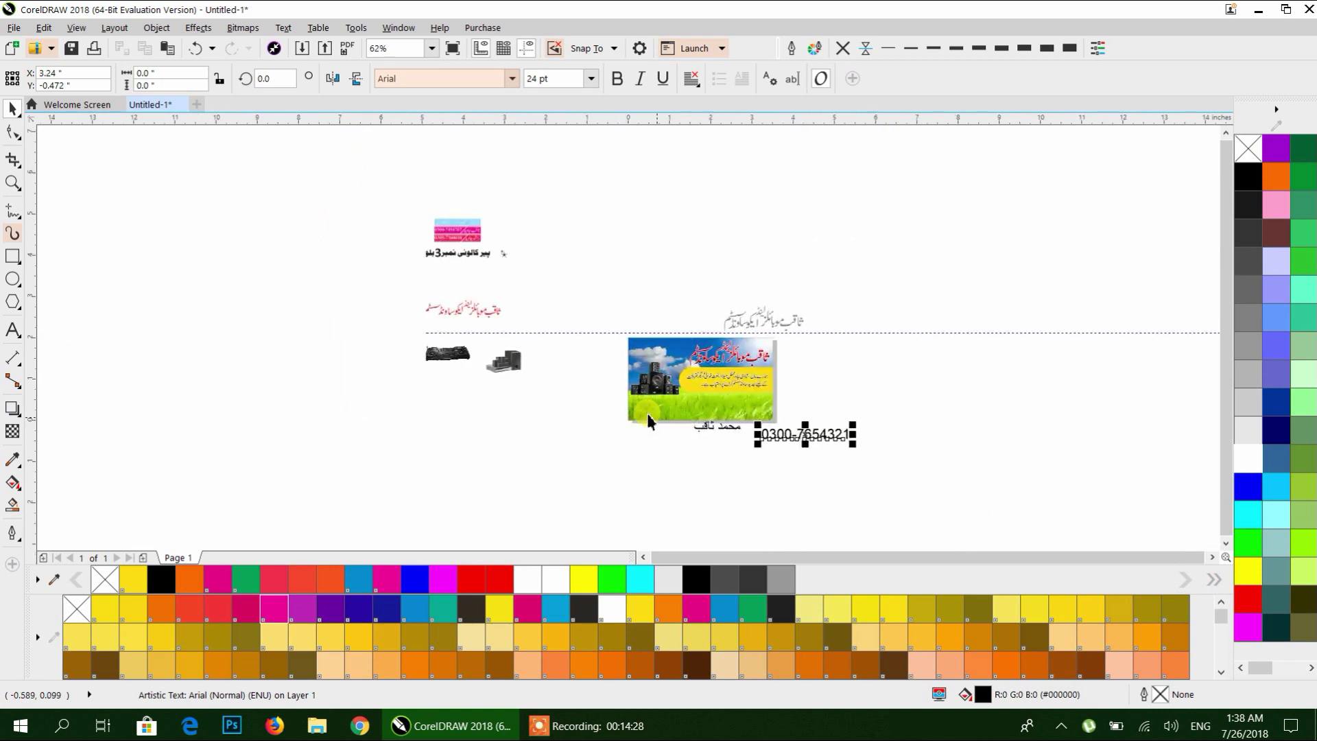
Draw a thin rectangle across the card's grass area and make it slightly taller.
{"action": "scroll", "coordinate": [255, 336], "scroll_direction": "up", "scroll_amount": 8}
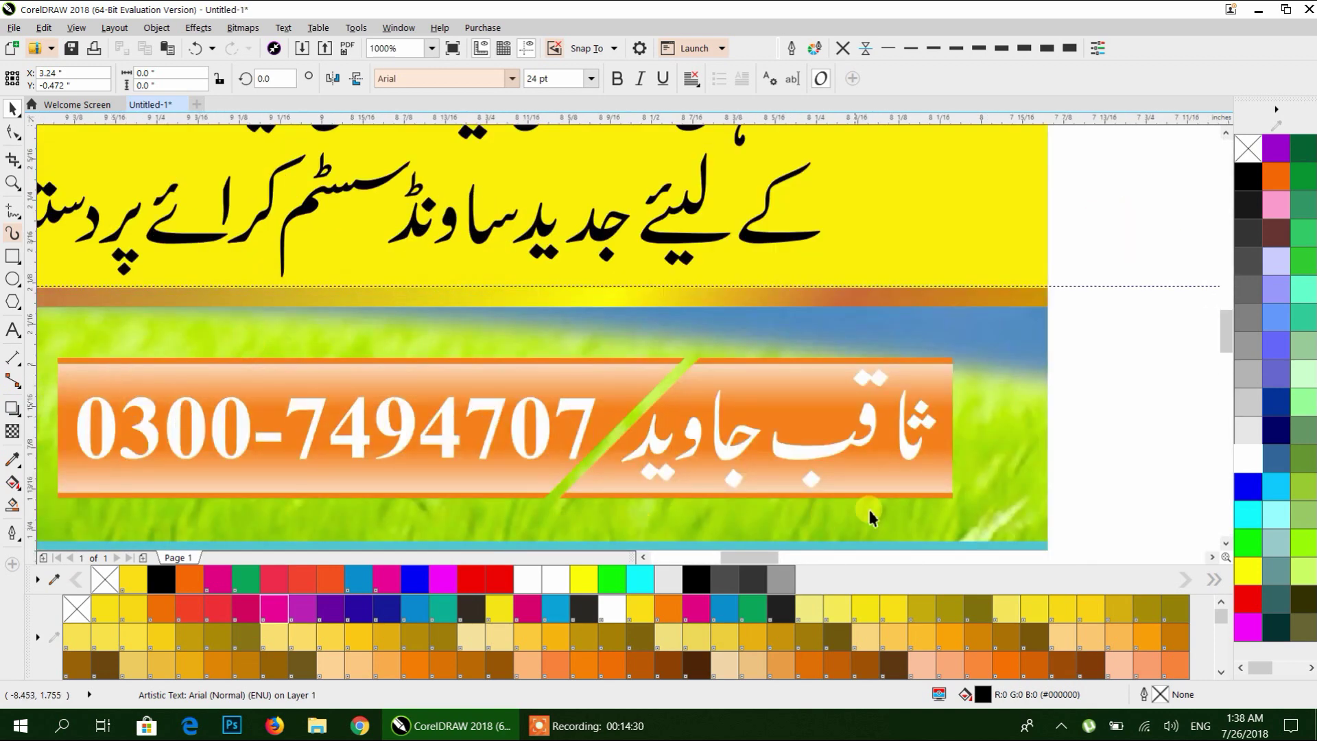
{"action": "scroll", "coordinate": [543, 375], "scroll_direction": "down", "scroll_amount": 5}
{"action": "scroll", "coordinate": [107, 347], "scroll_direction": "up", "scroll_amount": 3}
{"action": "scroll", "coordinate": [753, 365], "scroll_direction": "down", "scroll_amount": 2}
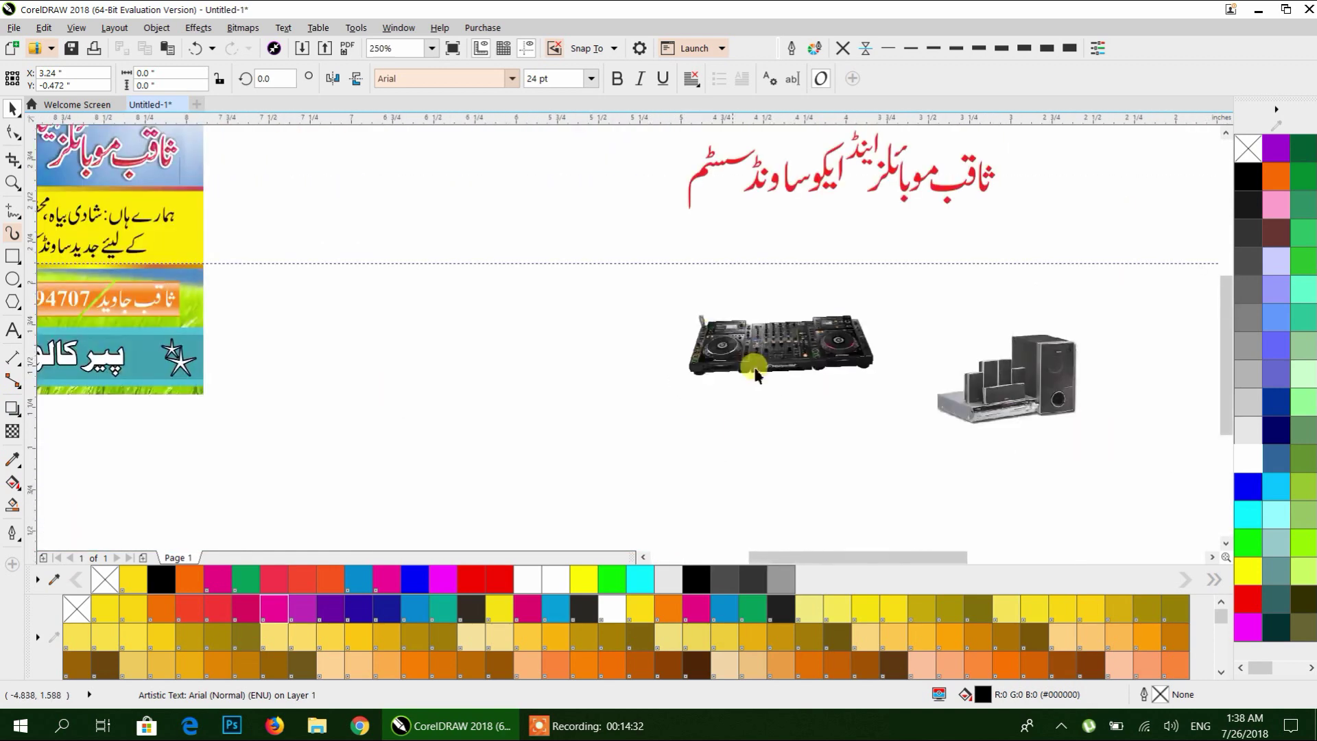
{"action": "left_click_drag", "start_coordinate": [752, 365], "coordinate": [19, 356]}
{"action": "scroll", "coordinate": [688, 429], "scroll_direction": "up", "scroll_amount": 4}
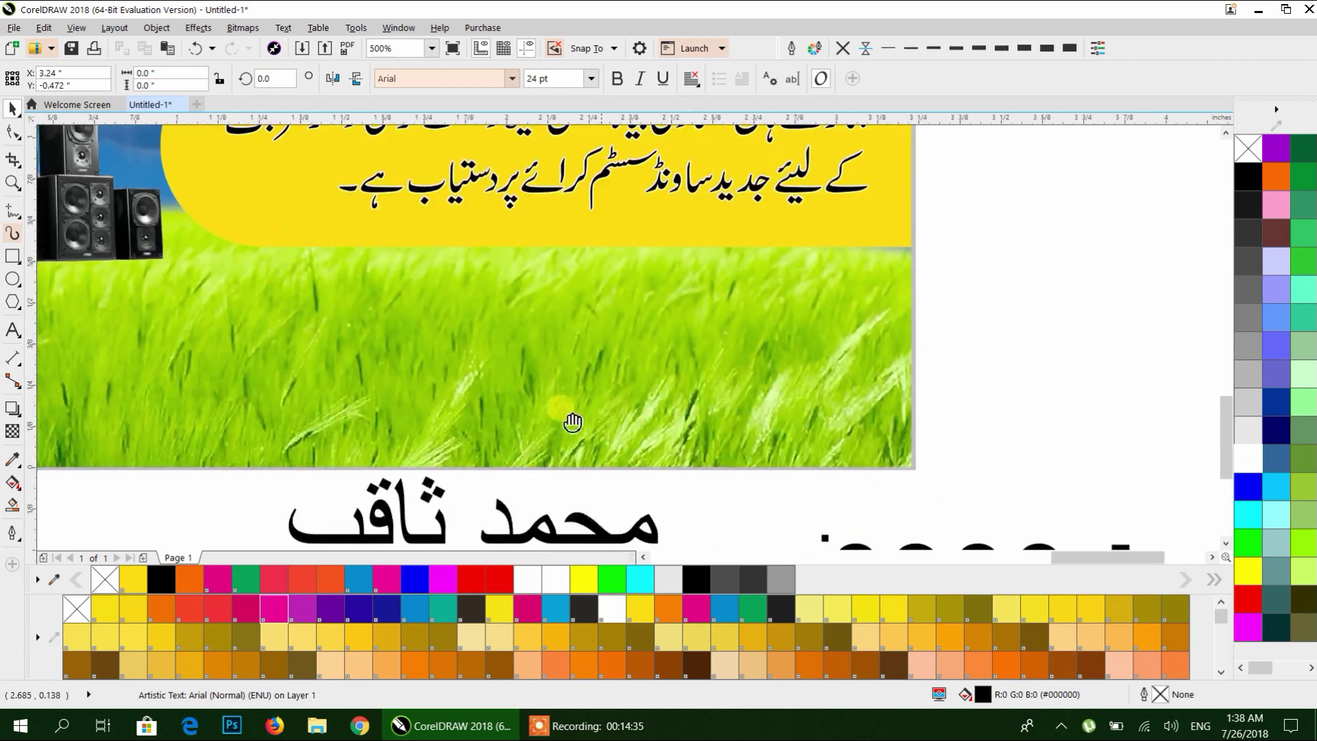
{"action": "left_click", "coordinate": [12, 258]}
{"action": "mouse_move", "coordinate": [254, 300]}
{"action": "left_mouse_down"}
{"action": "mouse_move", "coordinate": [564, 364]}
{"action": "mouse_move", "coordinate": [828, 365]}
{"action": "left_mouse_up"}
{"action": "left_click_drag", "start_coordinate": [542, 295], "coordinate": [506, 275]}
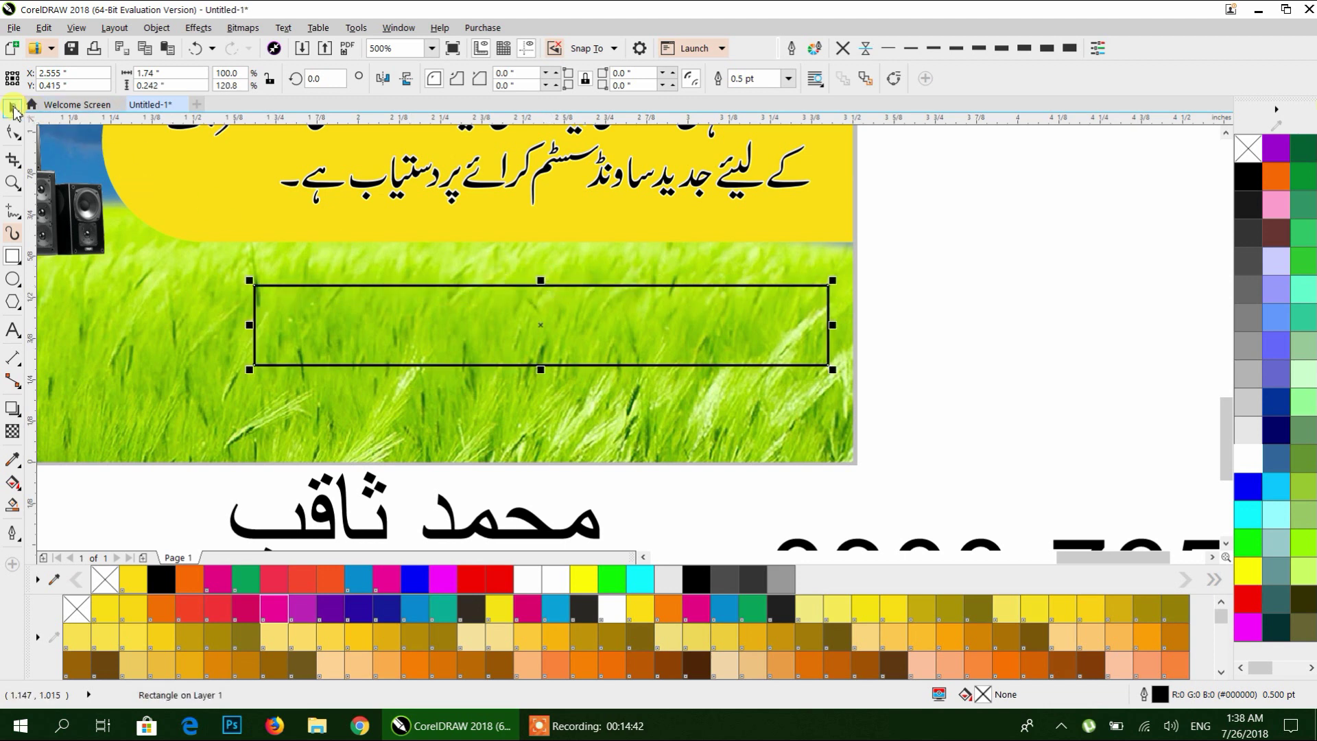
Fill the bar cyan with no outline and drag an offset copy of it.
{"action": "left_click", "coordinate": [1148, 637]}
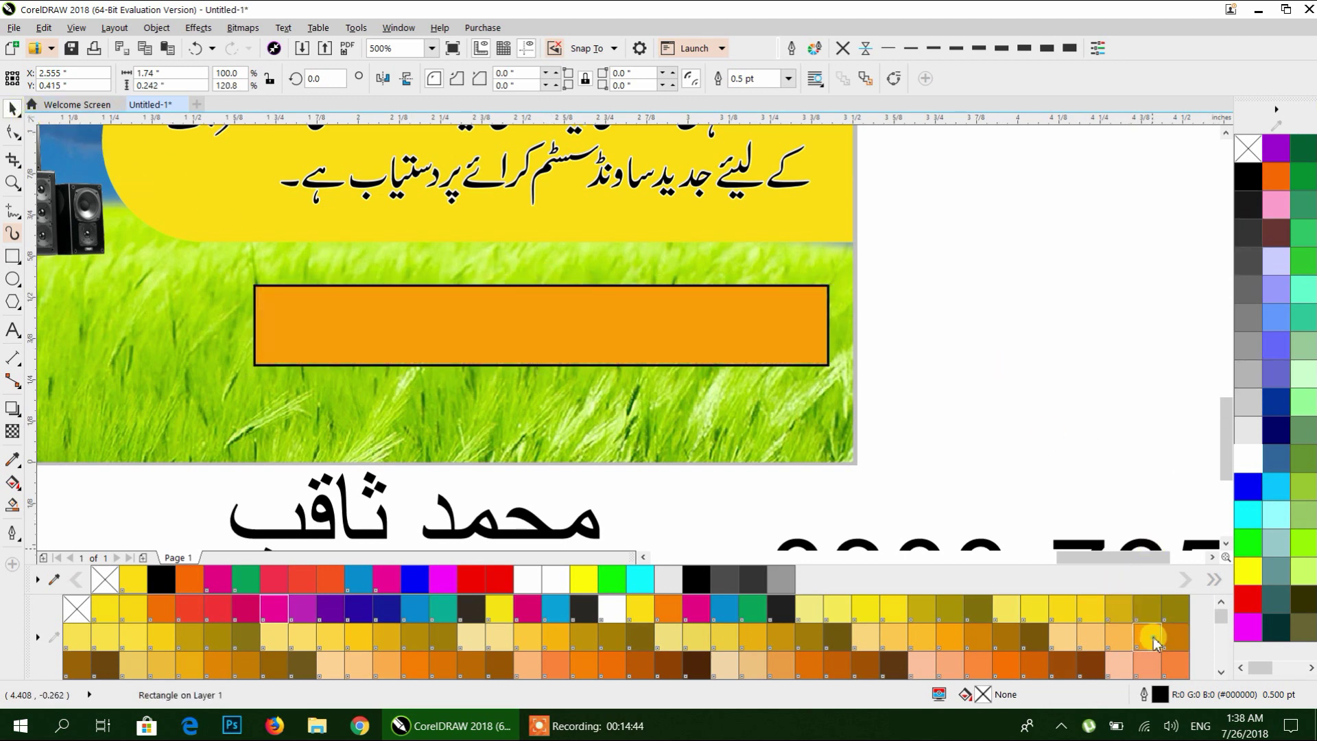
{"action": "left_click", "coordinate": [843, 48]}
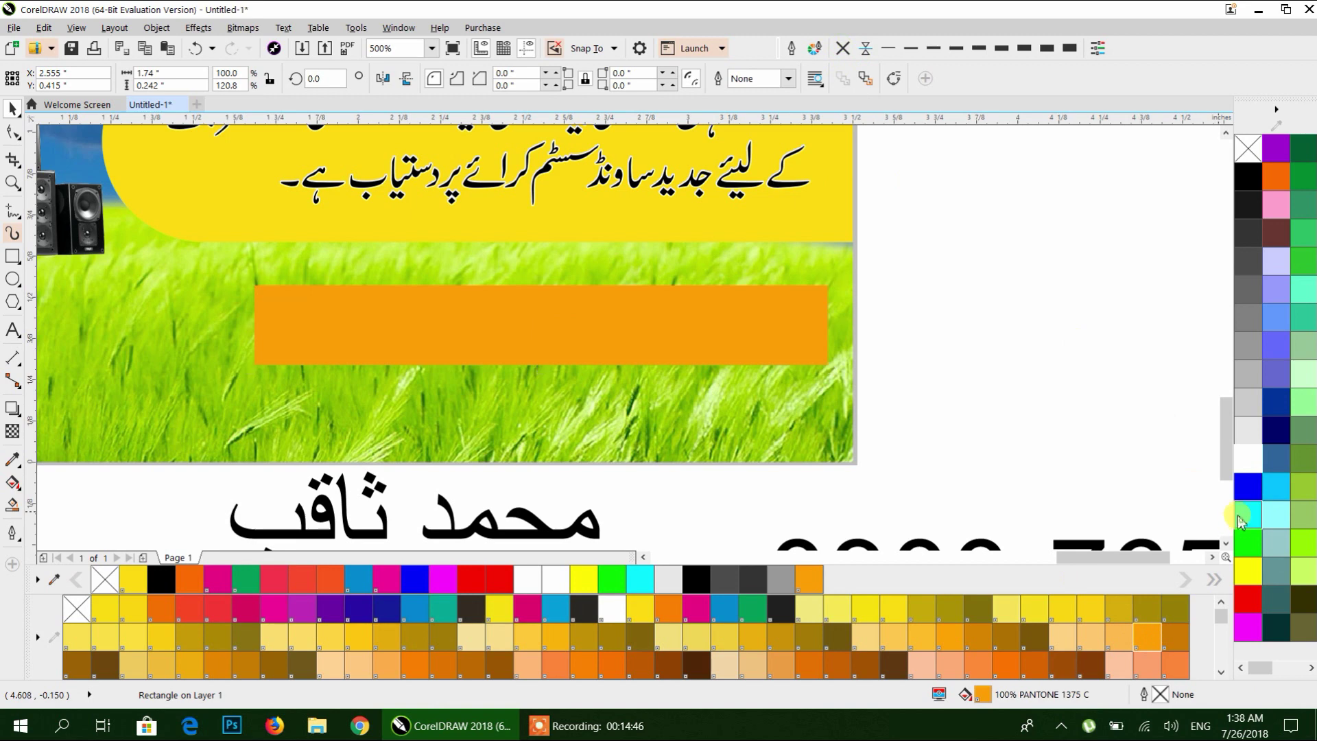
{"action": "left_click", "coordinate": [1249, 515]}
{"action": "left_click_drag", "start_coordinate": [675, 315], "coordinate": [785, 381]}
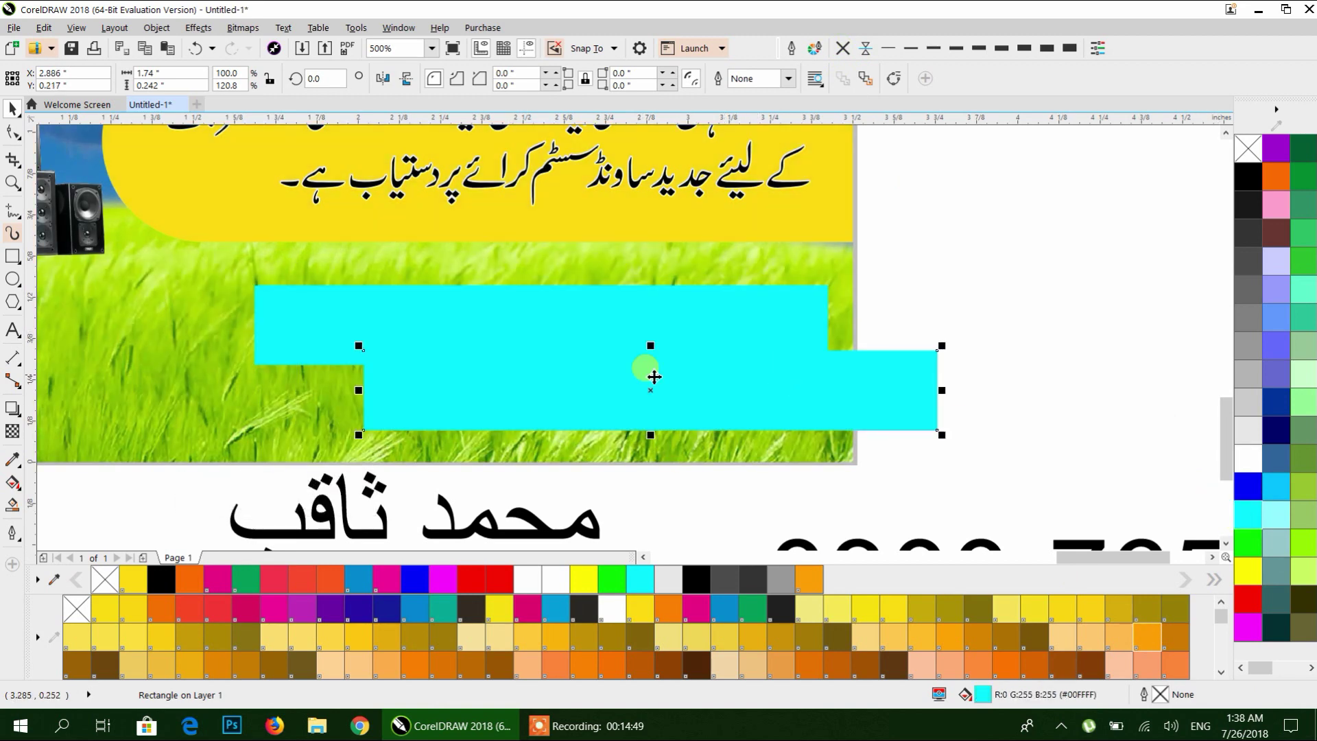
Give the copy a top-to-bottom linear transparency and shorten it over the cyan bar.
{"action": "left_click", "coordinate": [13, 431]}
{"action": "left_click_drag", "start_coordinate": [679, 346], "coordinate": [677, 430]}
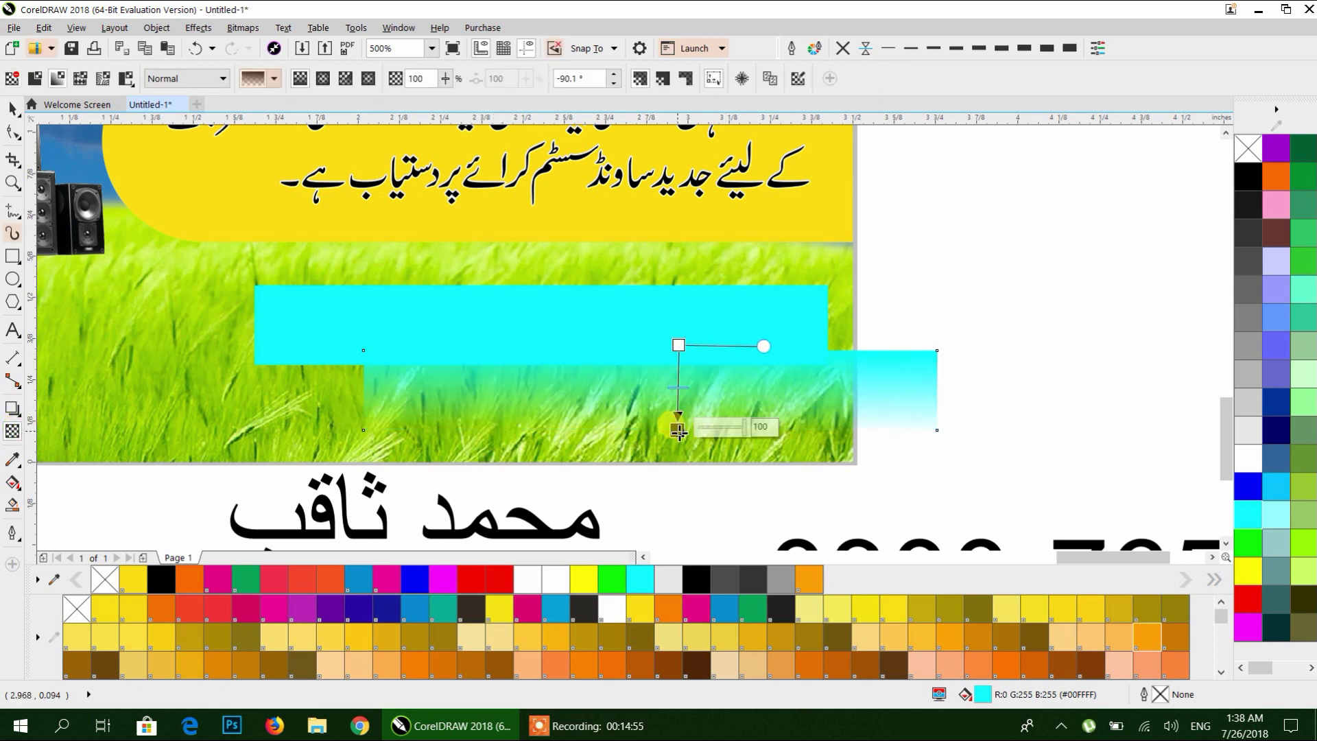
{"action": "left_click", "coordinate": [13, 109]}
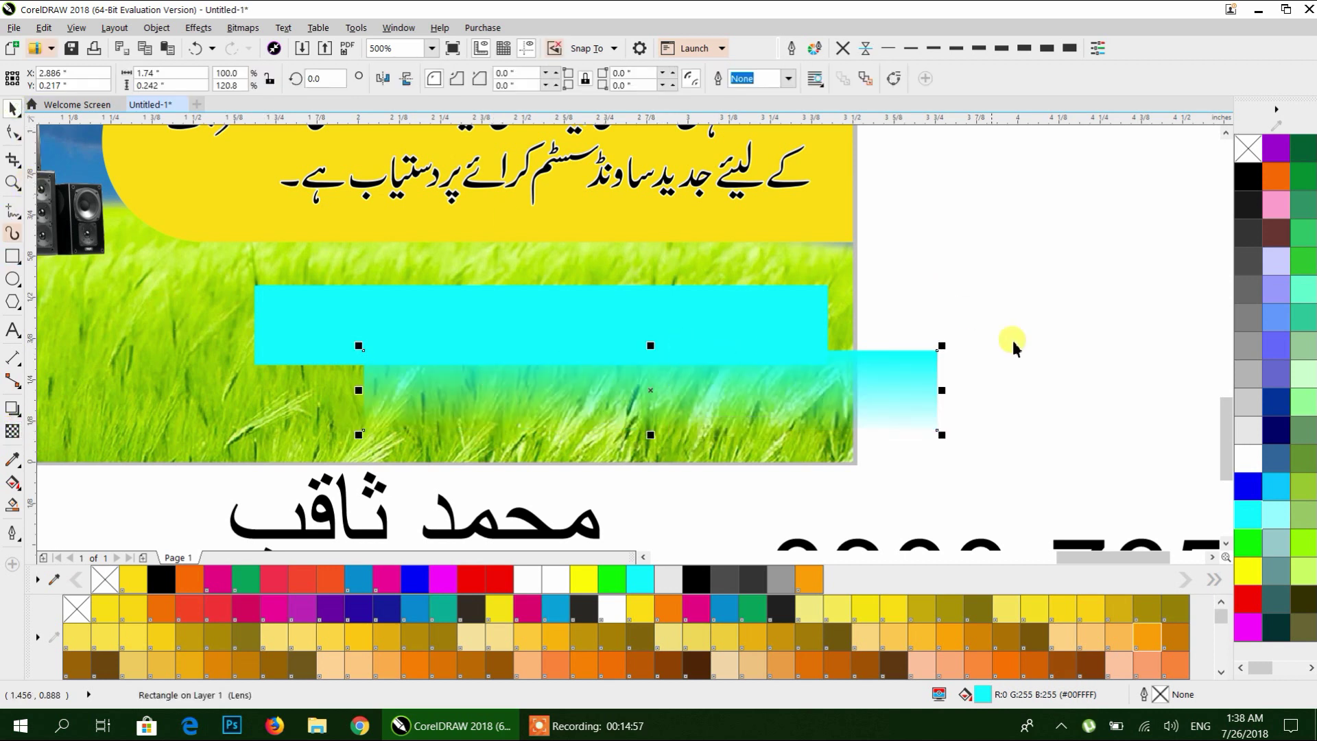
{"action": "left_click_drag", "start_coordinate": [838, 369], "coordinate": [718, 311]}
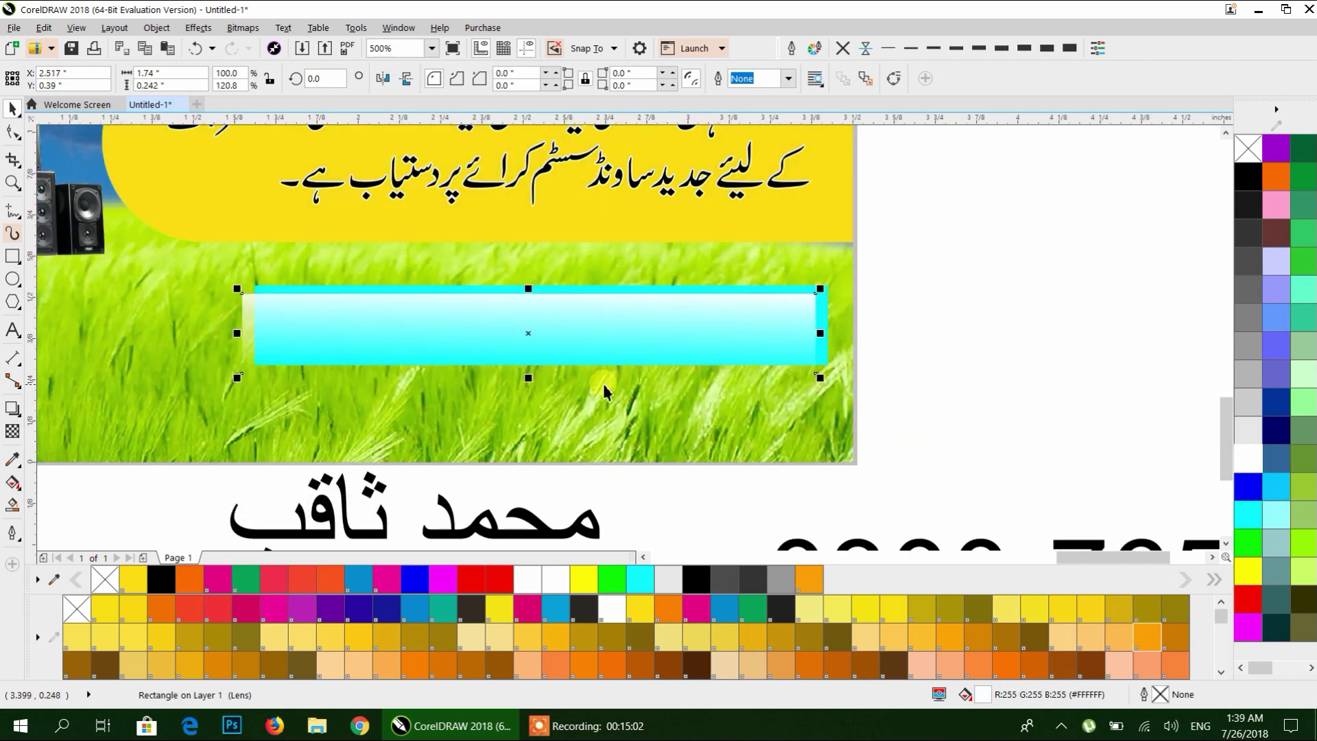
{"action": "left_click_drag", "start_coordinate": [528, 377], "coordinate": [555, 325]}
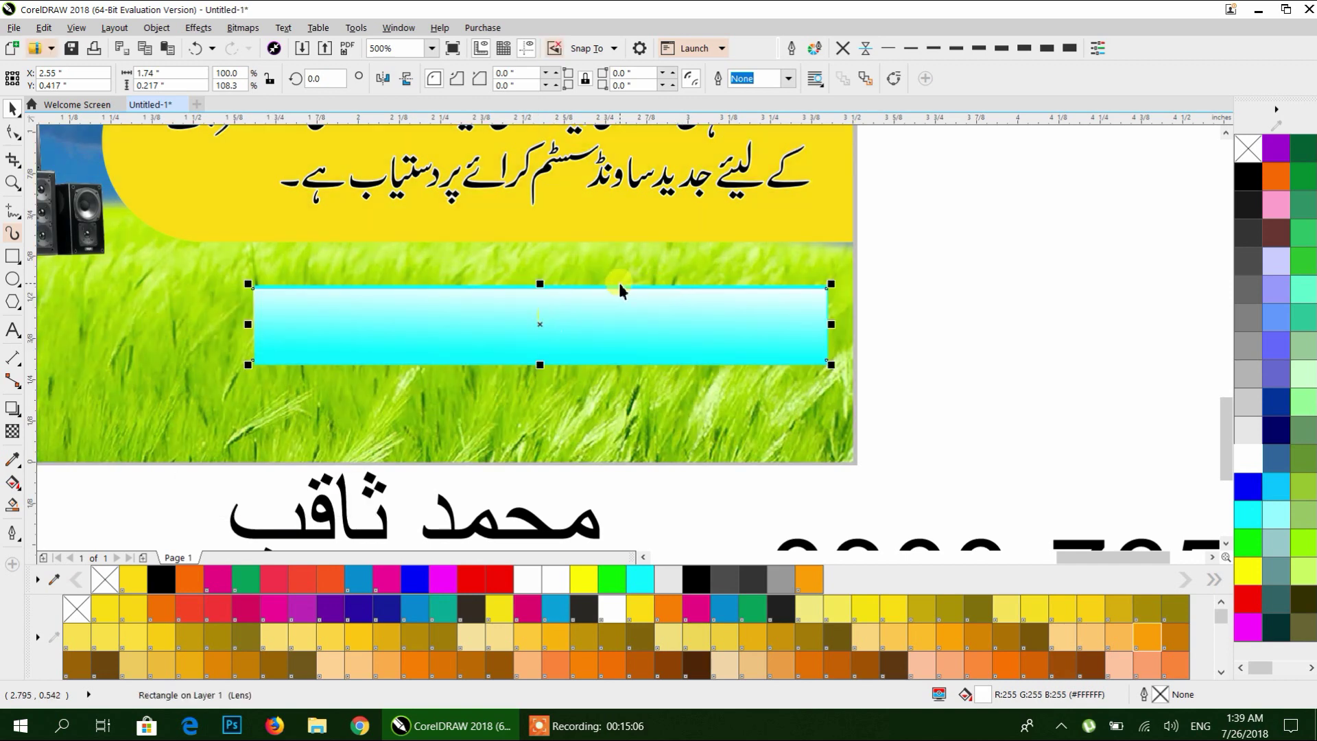
{"action": "scroll", "coordinate": [550, 344], "scroll_direction": "up", "scroll_amount": 2}
{"action": "left_click_drag", "start_coordinate": [540, 367], "coordinate": [550, 350]}
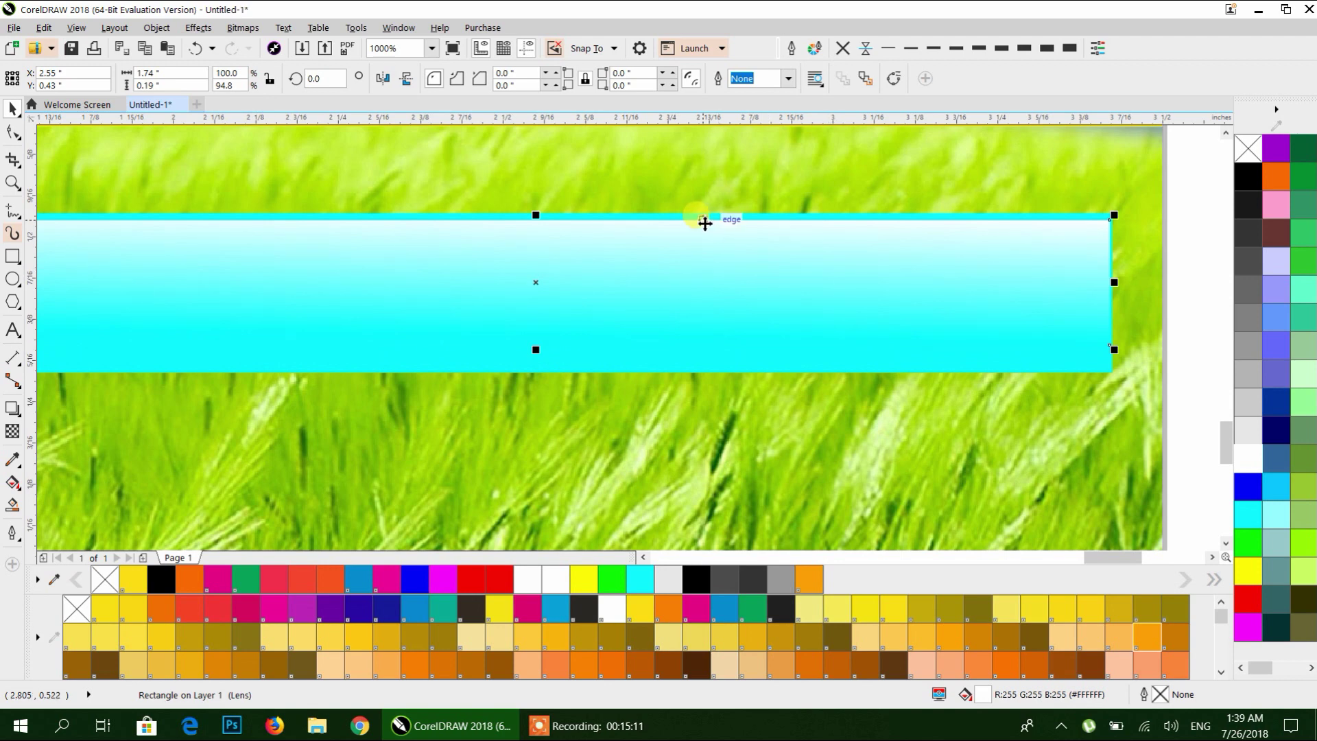
{"action": "scroll", "coordinate": [701, 218], "scroll_direction": "up", "scroll_amount": 4}
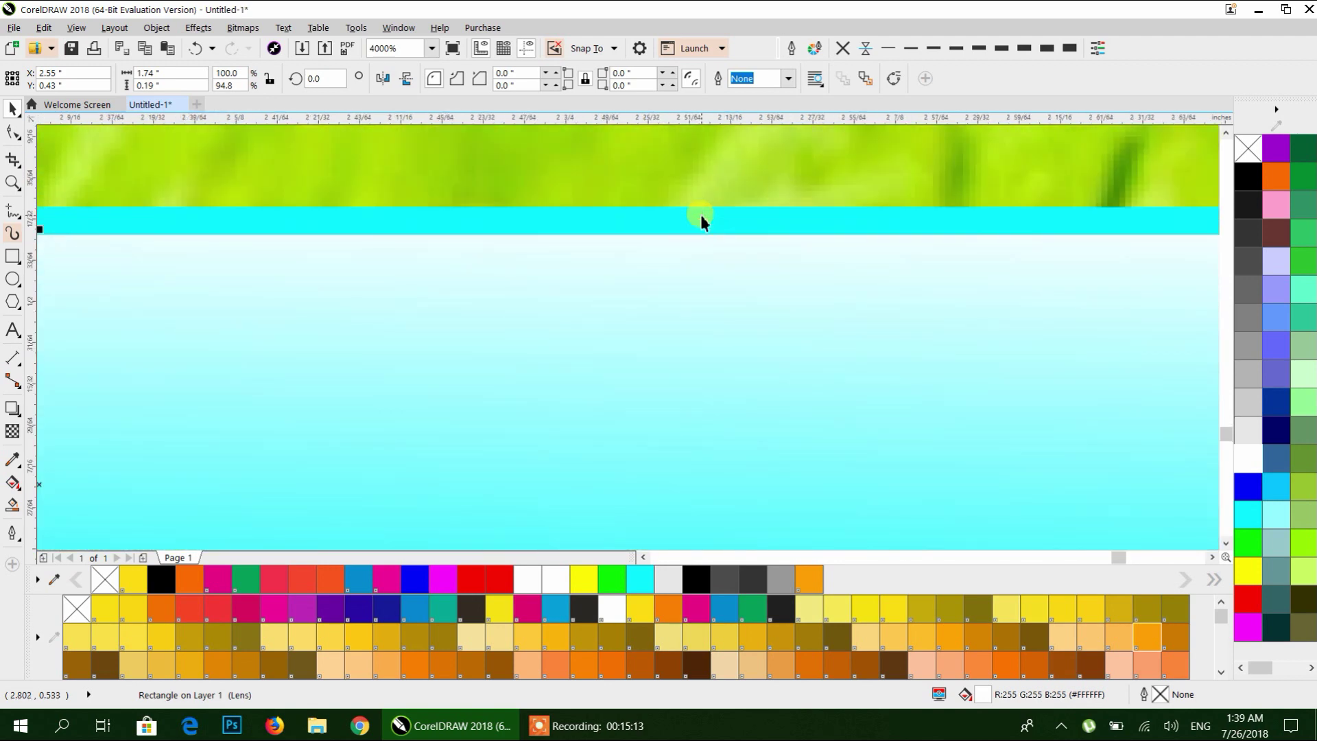
Shorten the cyan bar from its top edge.
{"action": "left_click", "coordinate": [703, 219], "text": "shift"}
{"action": "scroll", "coordinate": [705, 220], "scroll_direction": "down", "scroll_amount": 4}
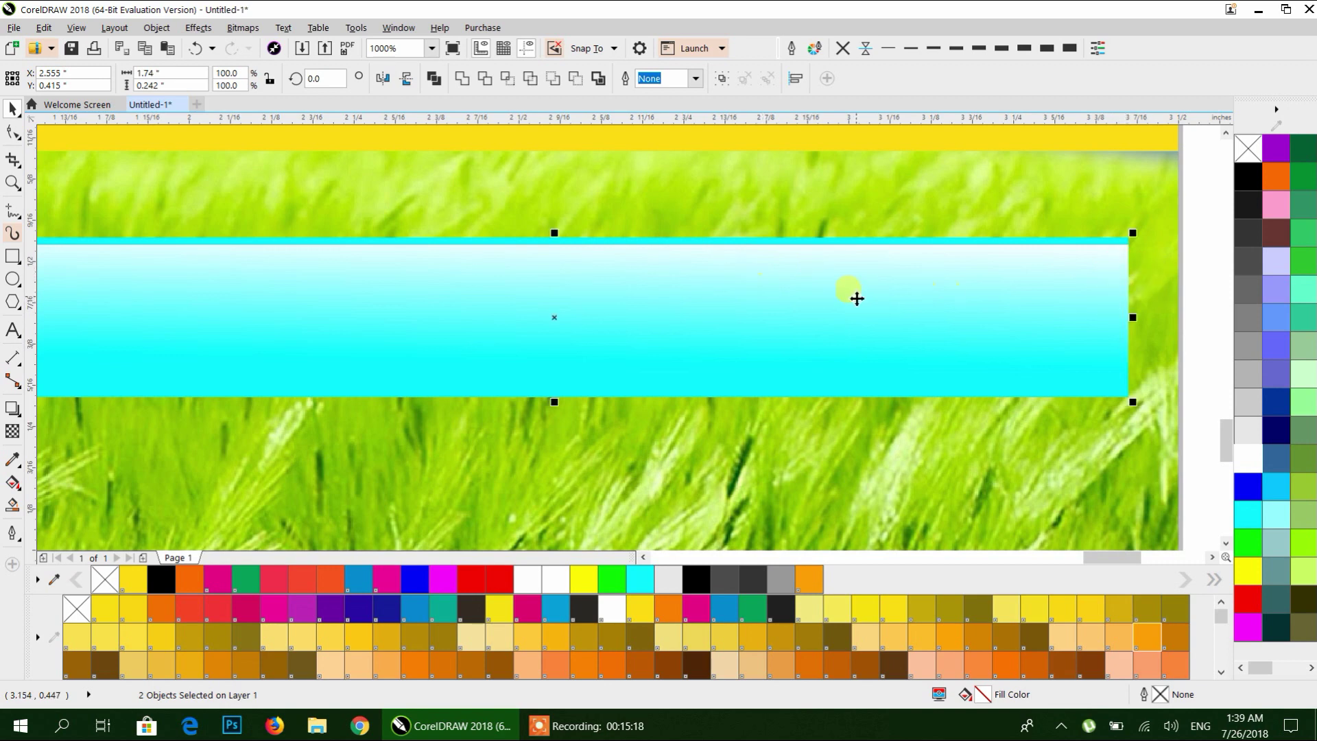
{"action": "scroll", "coordinate": [856, 298], "scroll_direction": "down", "scroll_amount": 2}
{"action": "left_click", "coordinate": [1032, 268]}
{"action": "left_click", "coordinate": [694, 286]}
{"action": "left_click_drag", "start_coordinate": [690, 271], "coordinate": [692, 364]}
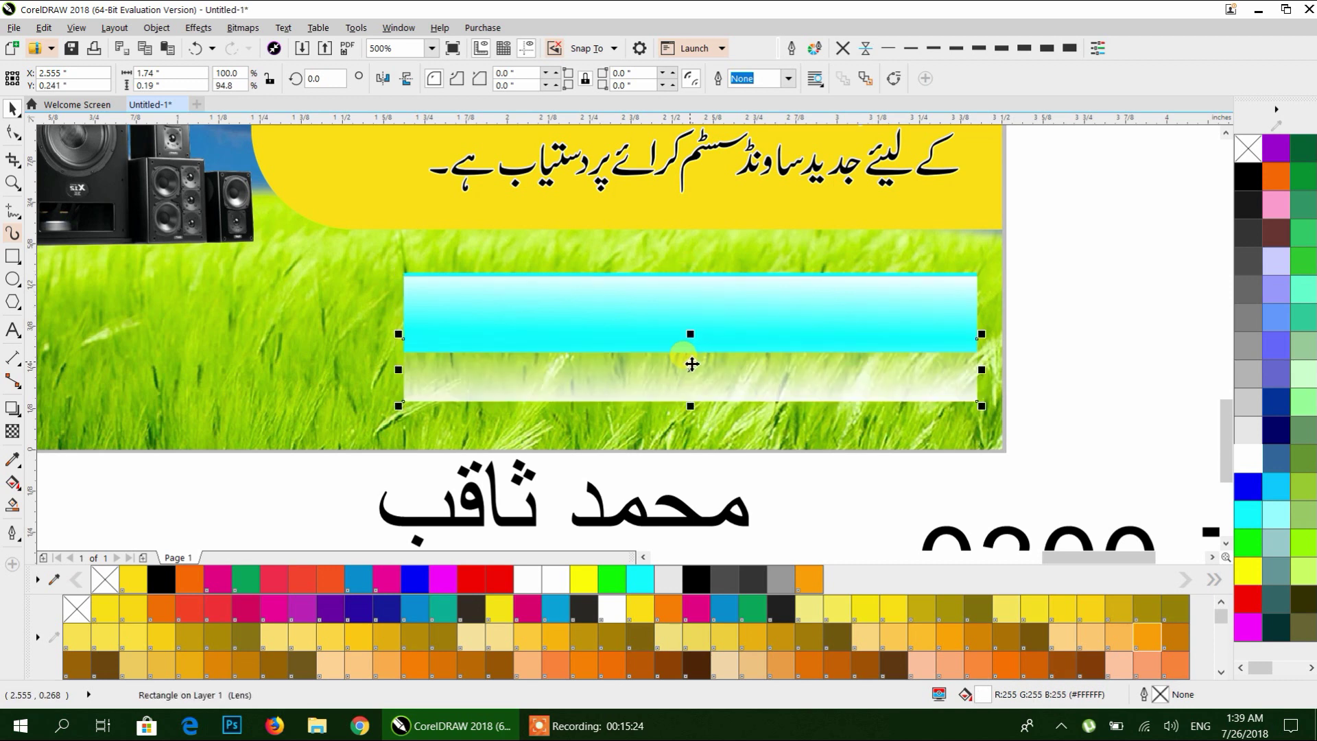
Align the faded copy onto the cyan bar.
{"action": "left_click", "coordinate": [693, 294], "text": "shift"}
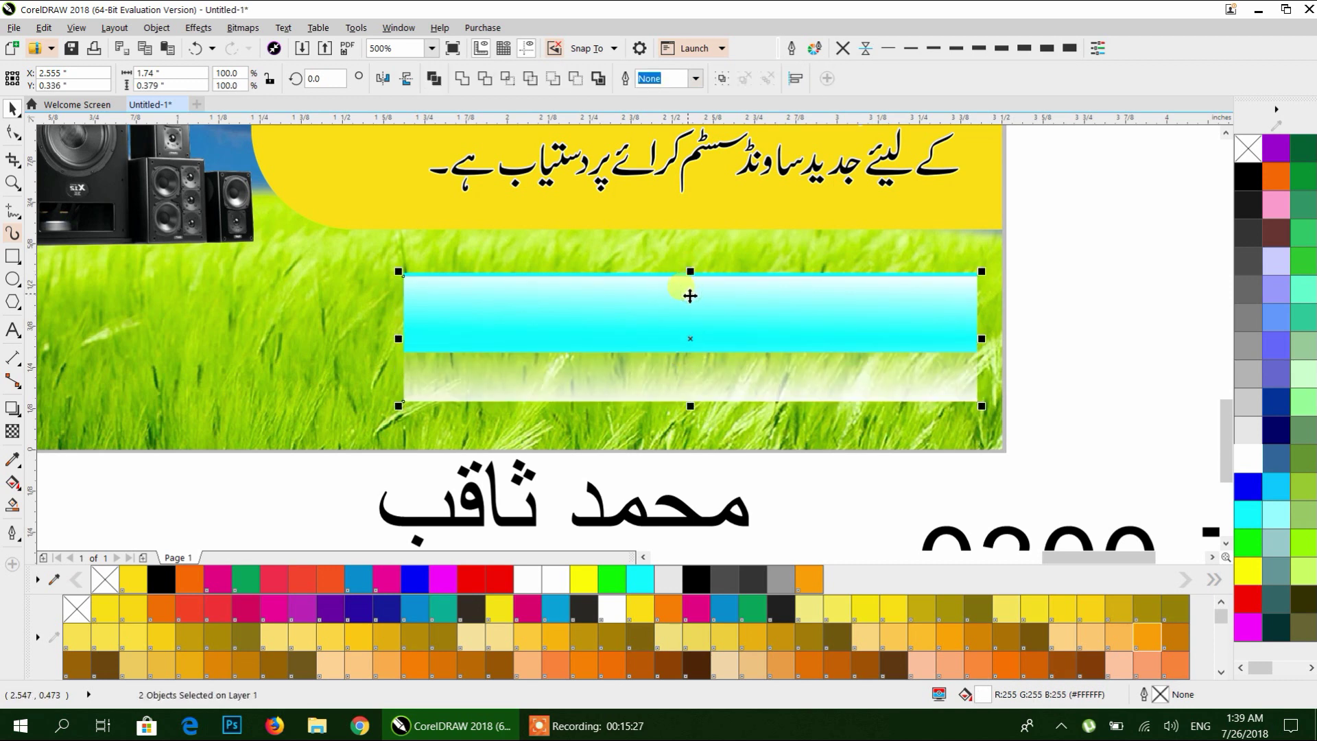
{"action": "key", "text": "e"}
{"action": "scroll", "coordinate": [761, 350], "scroll_direction": "up", "scroll_amount": 2}
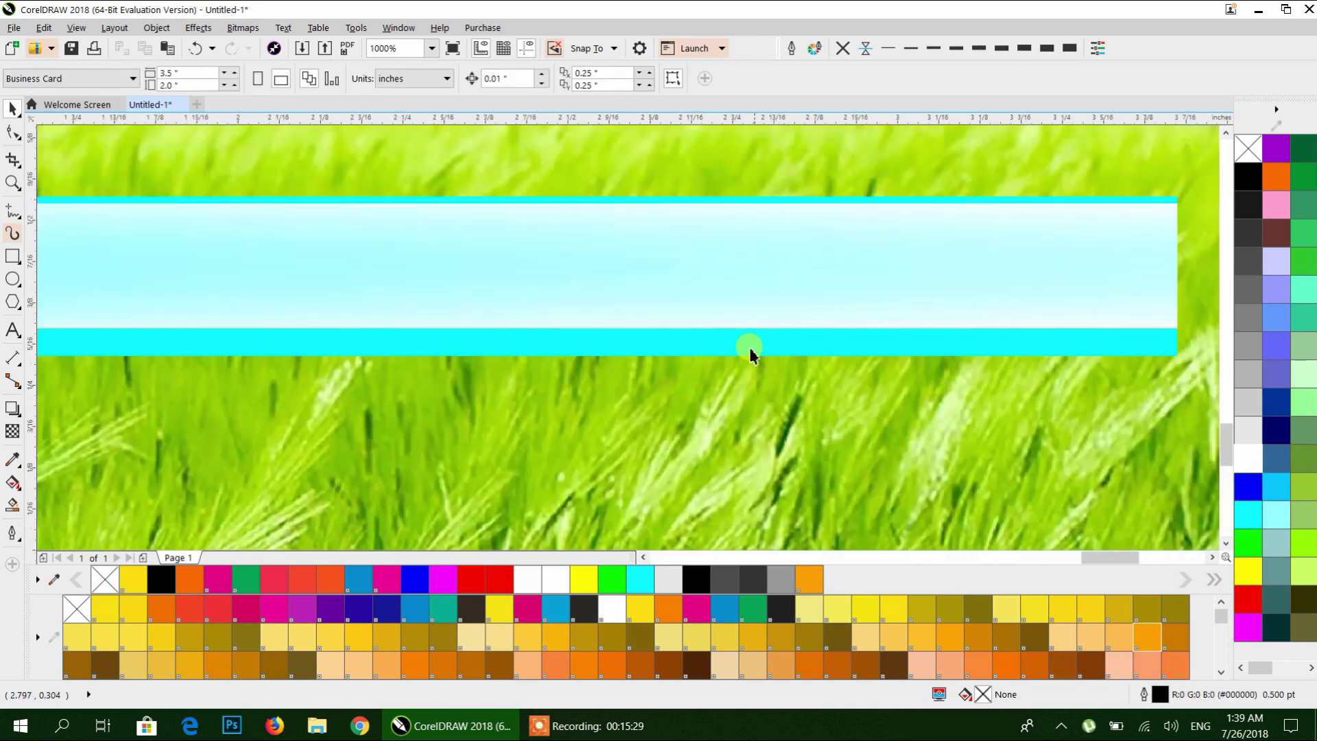
{"action": "left_click_drag", "start_coordinate": [670, 322], "coordinate": [670, 343]}
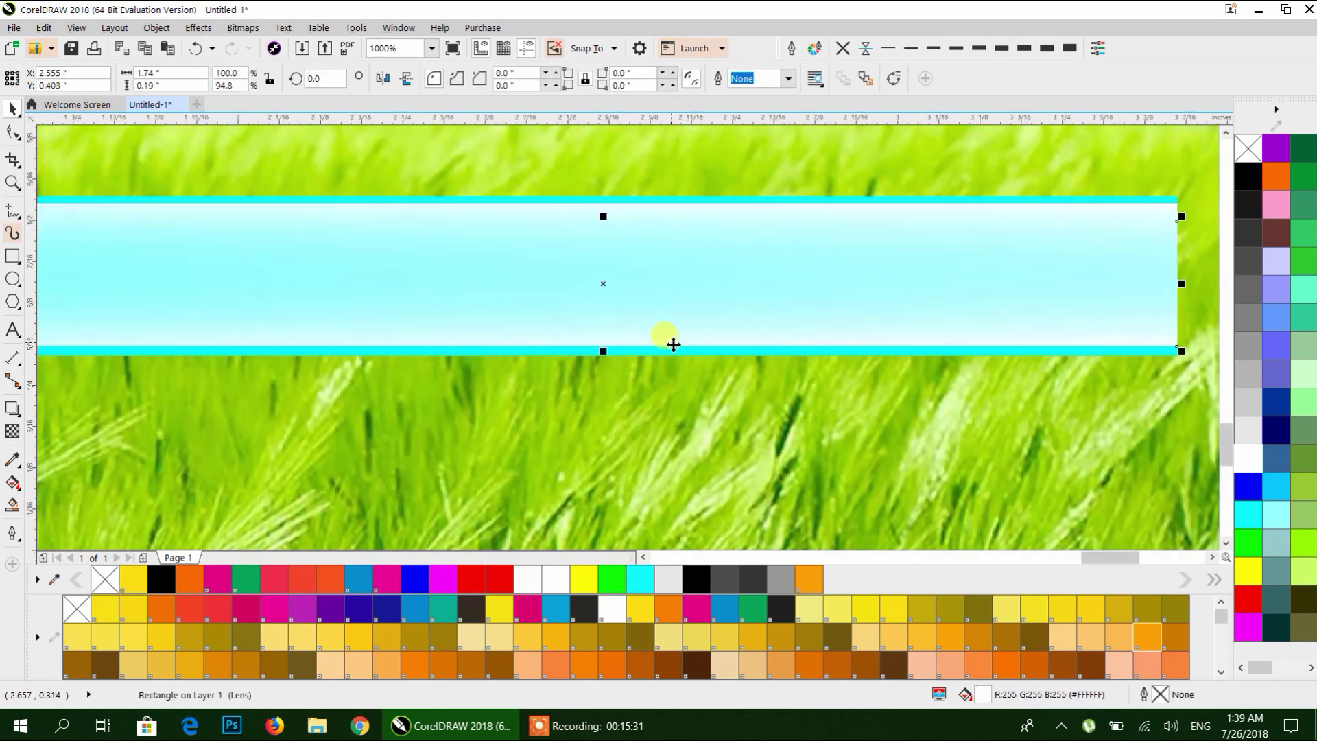
{"action": "scroll", "coordinate": [692, 319], "scroll_direction": "down", "scroll_amount": 2}
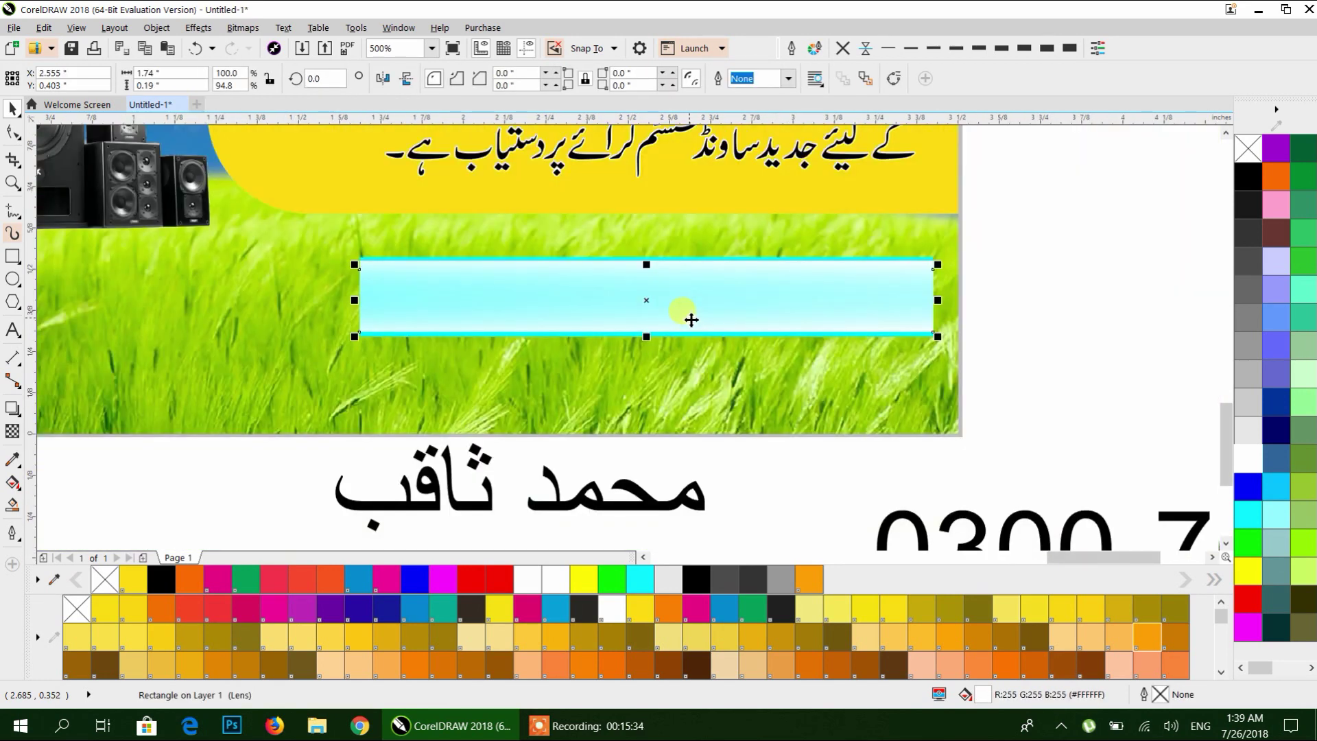
Reverse the strip's fade by moving its transparency handles.
{"action": "left_click", "coordinate": [13, 431]}
{"action": "left_click_drag", "start_coordinate": [676, 339], "coordinate": [673, 345]}
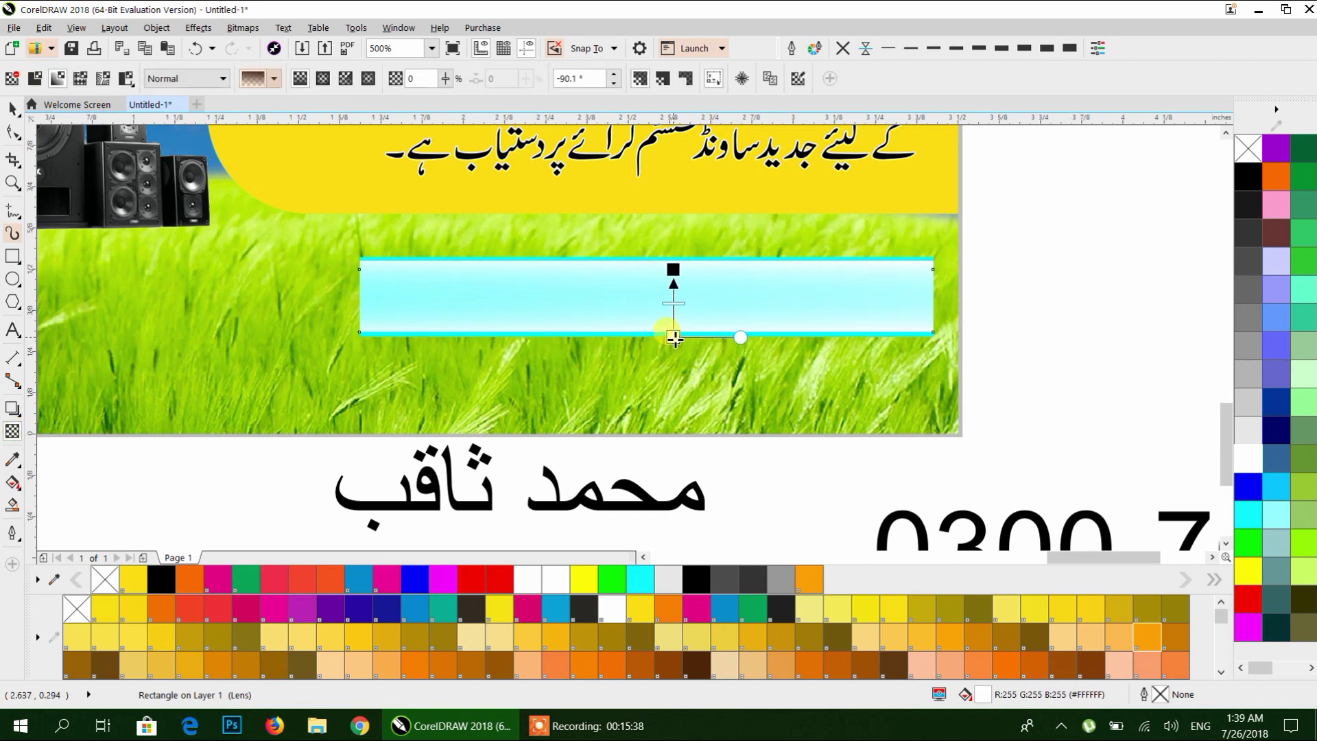
{"action": "mouse_move", "coordinate": [673, 269]}
{"action": "left_mouse_down"}
{"action": "mouse_move", "coordinate": [674, 297]}
{"action": "mouse_move", "coordinate": [674, 259]}
{"action": "mouse_move", "coordinate": [674, 312]}
{"action": "mouse_move", "coordinate": [674, 295]}
{"action": "left_mouse_up"}
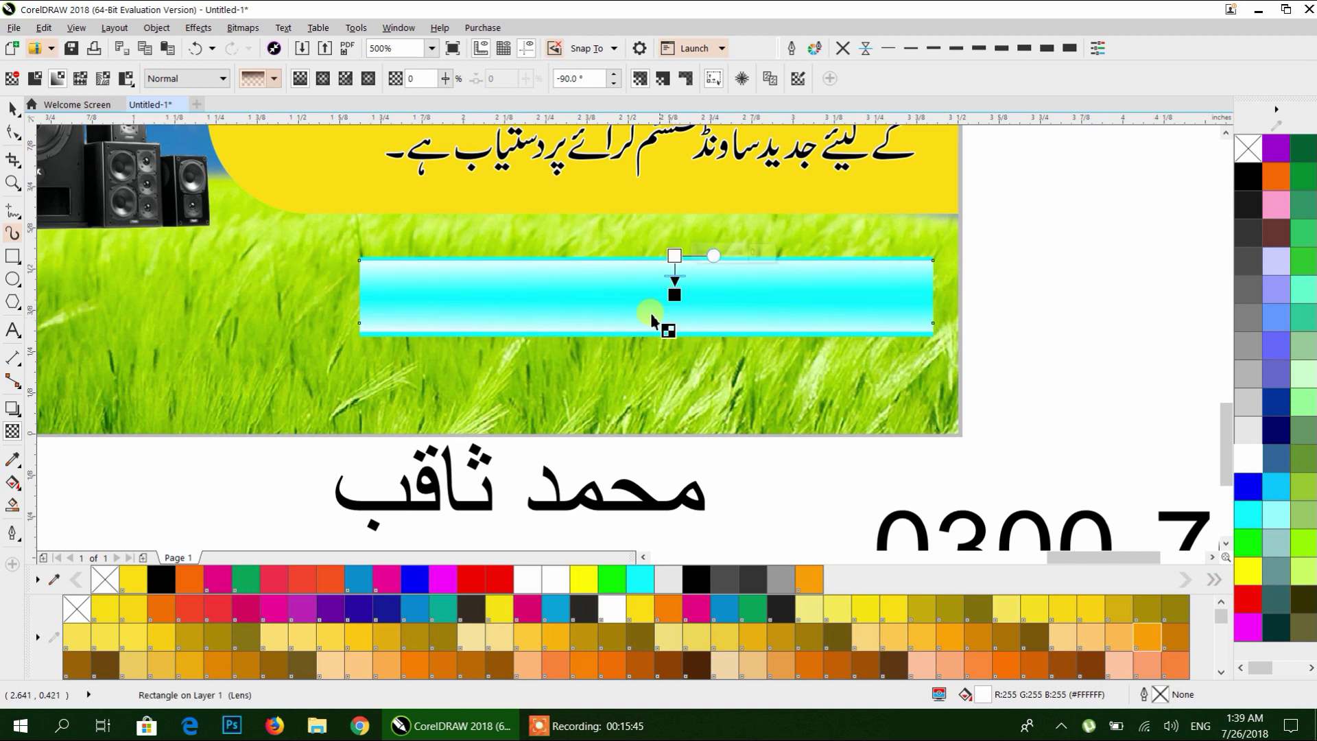
Move the solid cyan bar up above the strip and group the lower strip's two objects.
{"action": "left_click", "coordinate": [27, 118]}
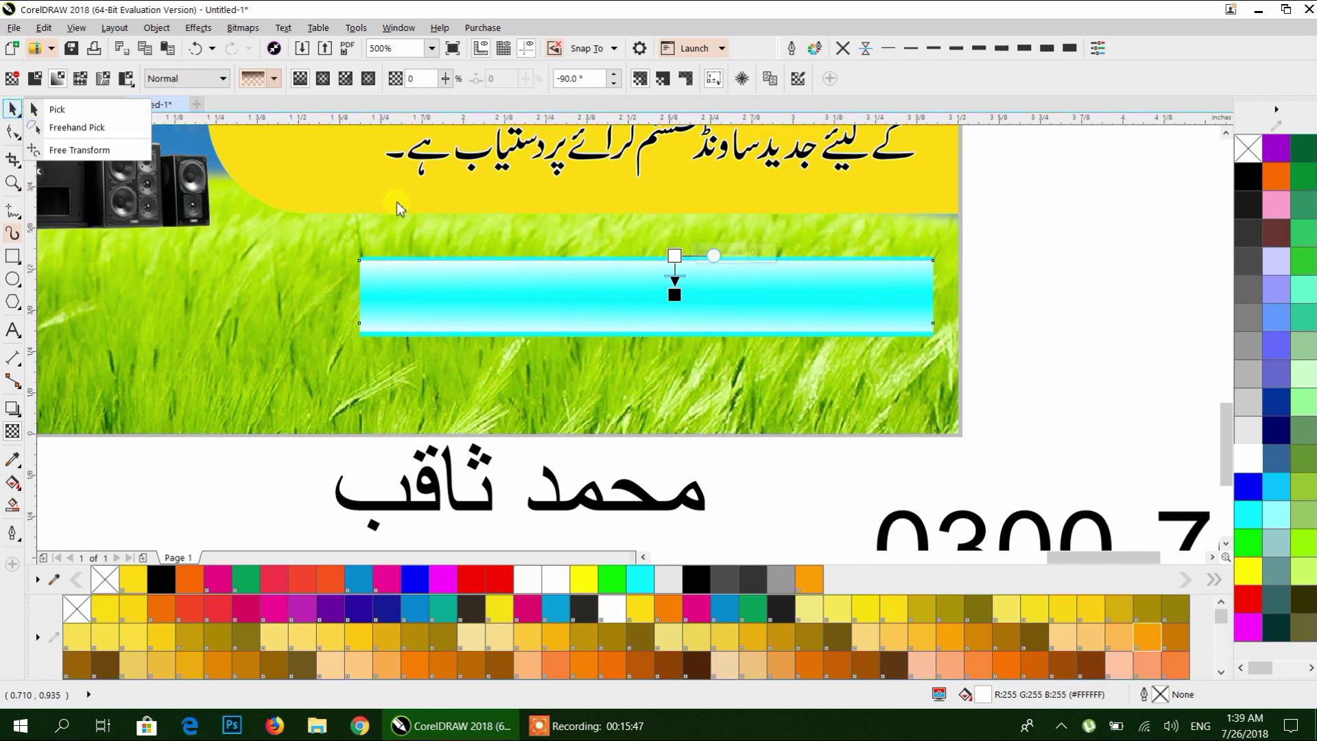
{"action": "left_click", "coordinate": [34, 110]}
{"action": "left_click", "coordinate": [1035, 332]}
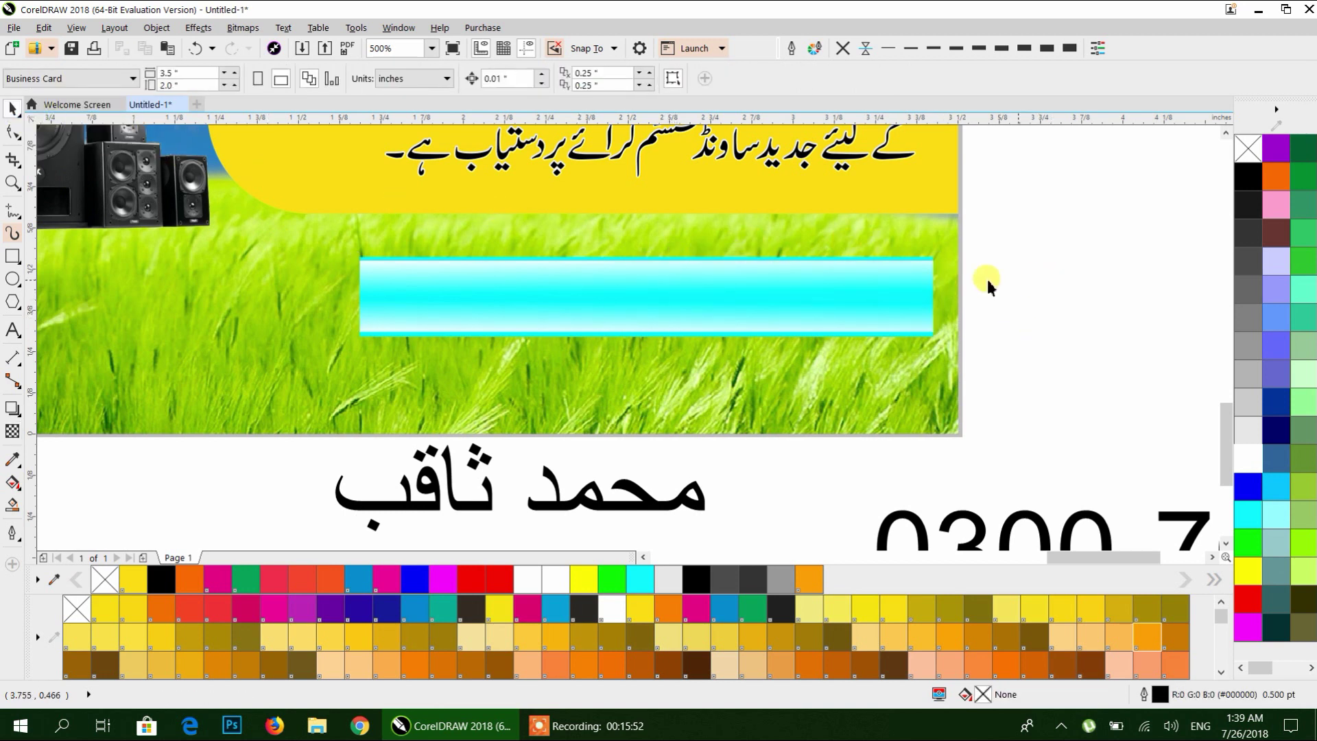
{"action": "left_click_drag", "start_coordinate": [927, 257], "coordinate": [931, 194]}
{"action": "left_click", "coordinate": [1023, 244]}
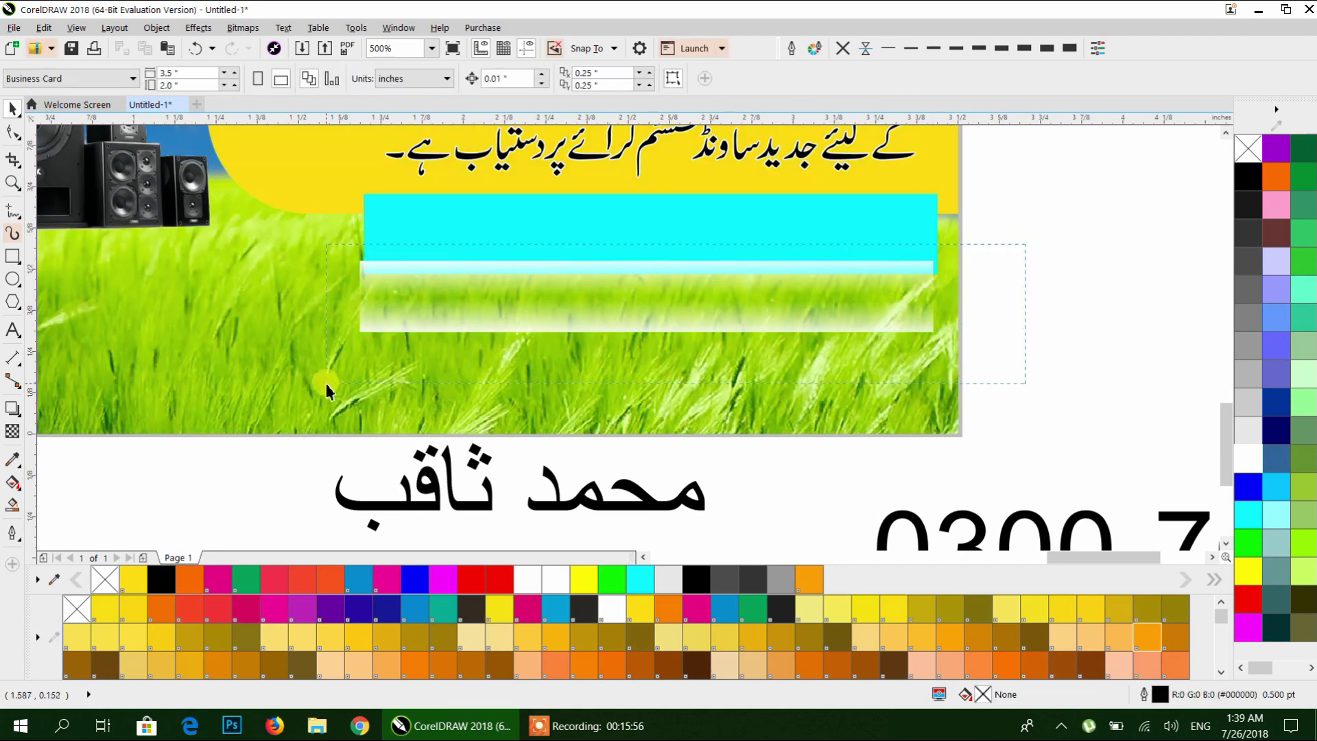
{"action": "left_click_drag", "start_coordinate": [326, 385], "coordinate": [327, 387]}
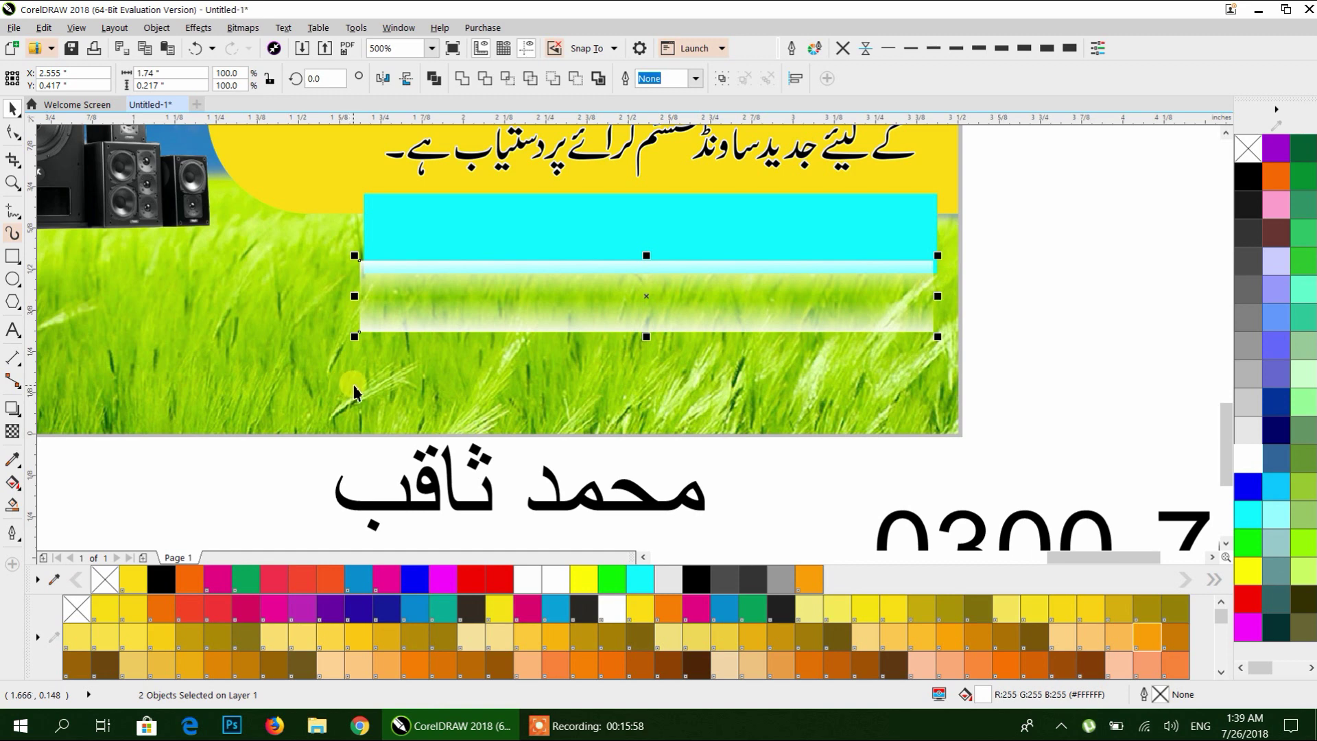
{"action": "key", "text": "ctrl+g"}
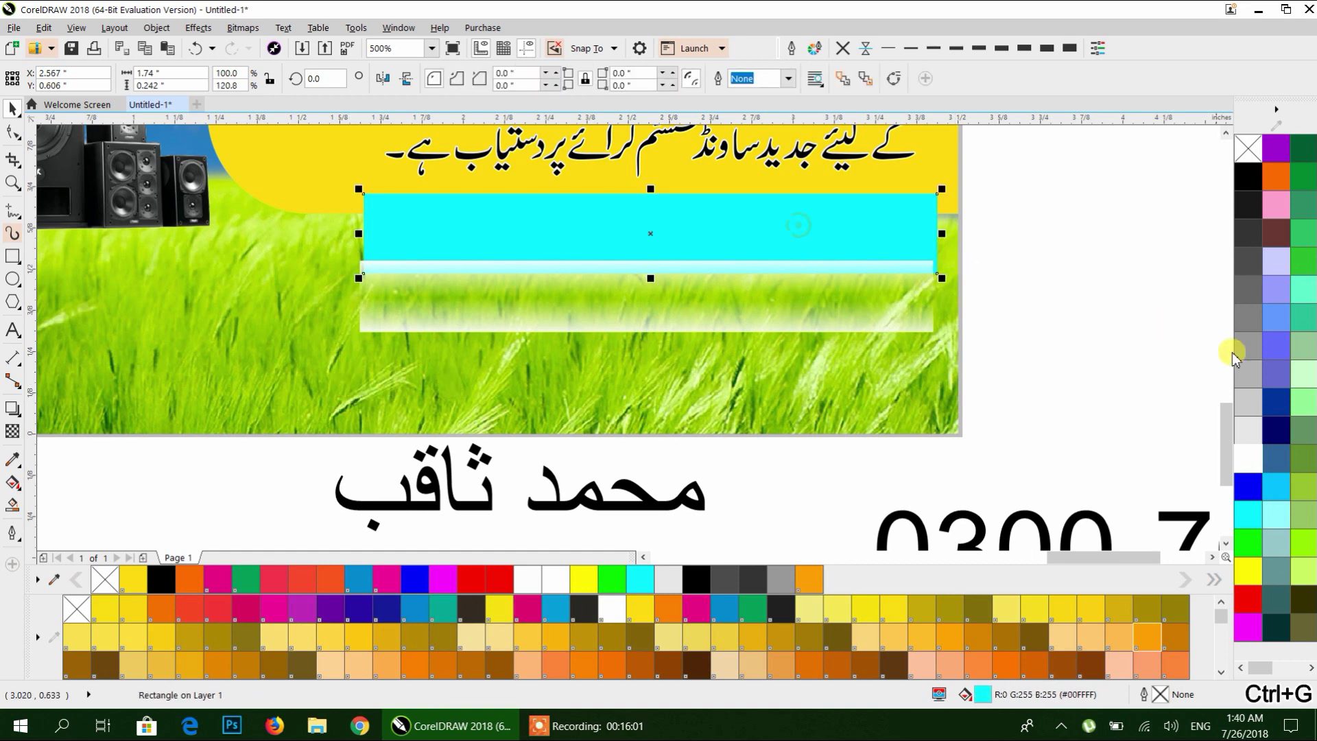
Move the solid bar down onto the gradient strip and fill it navy.
{"action": "left_click", "coordinate": [916, 212]}
{"action": "left_click_drag", "start_coordinate": [920, 217], "coordinate": [916, 266]}
{"action": "left_click", "coordinate": [1254, 435]}
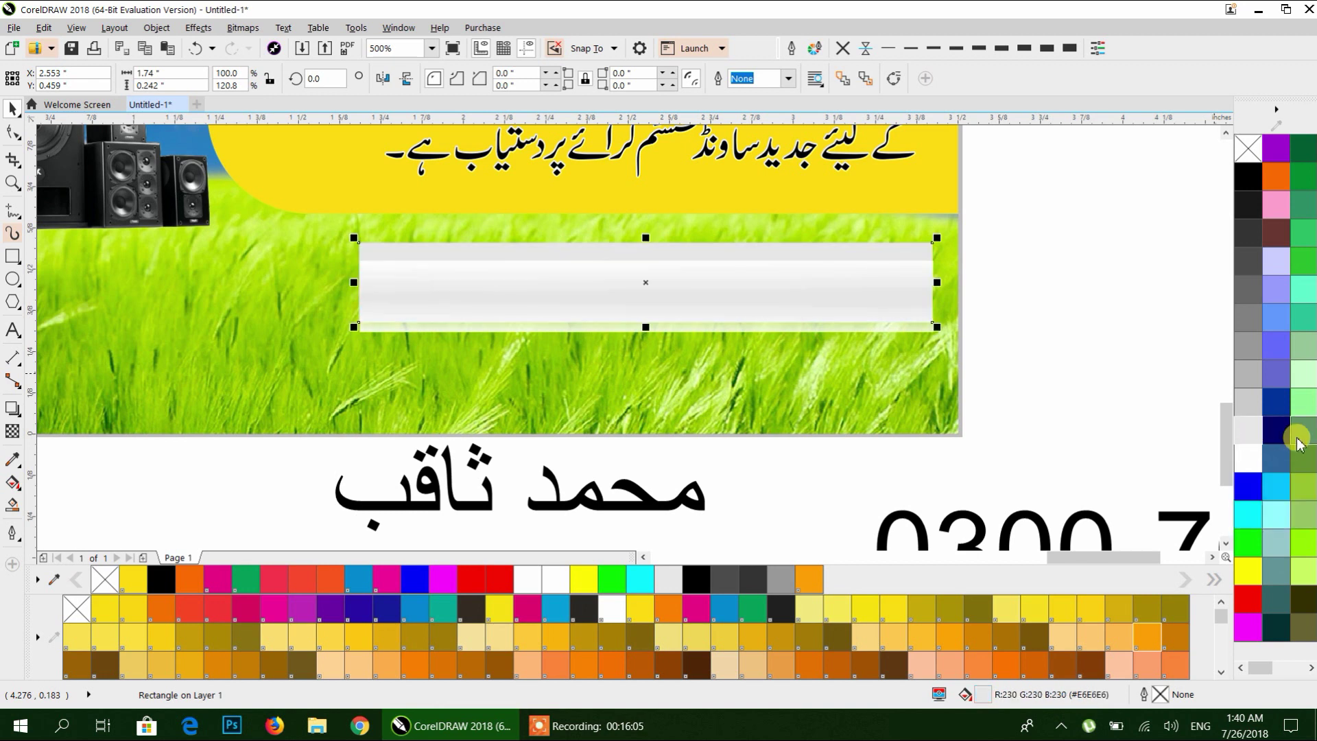
{"action": "left_click", "coordinate": [1277, 430]}
Centre the gradient strip inside its navy frame.
{"action": "left_click_drag", "start_coordinate": [1057, 242], "coordinate": [295, 388]}
{"action": "left_click_drag", "start_coordinate": [1061, 242], "coordinate": [256, 411]}
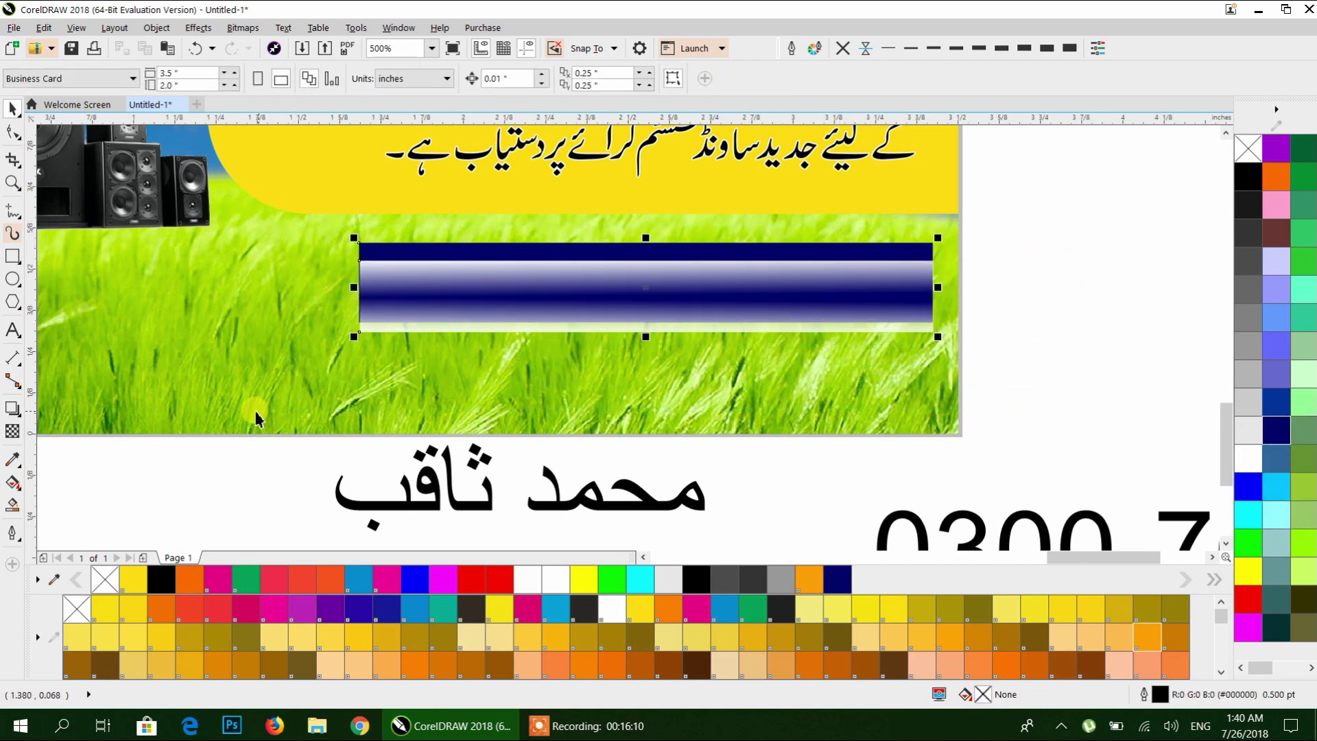
{"action": "key", "text": "e"}
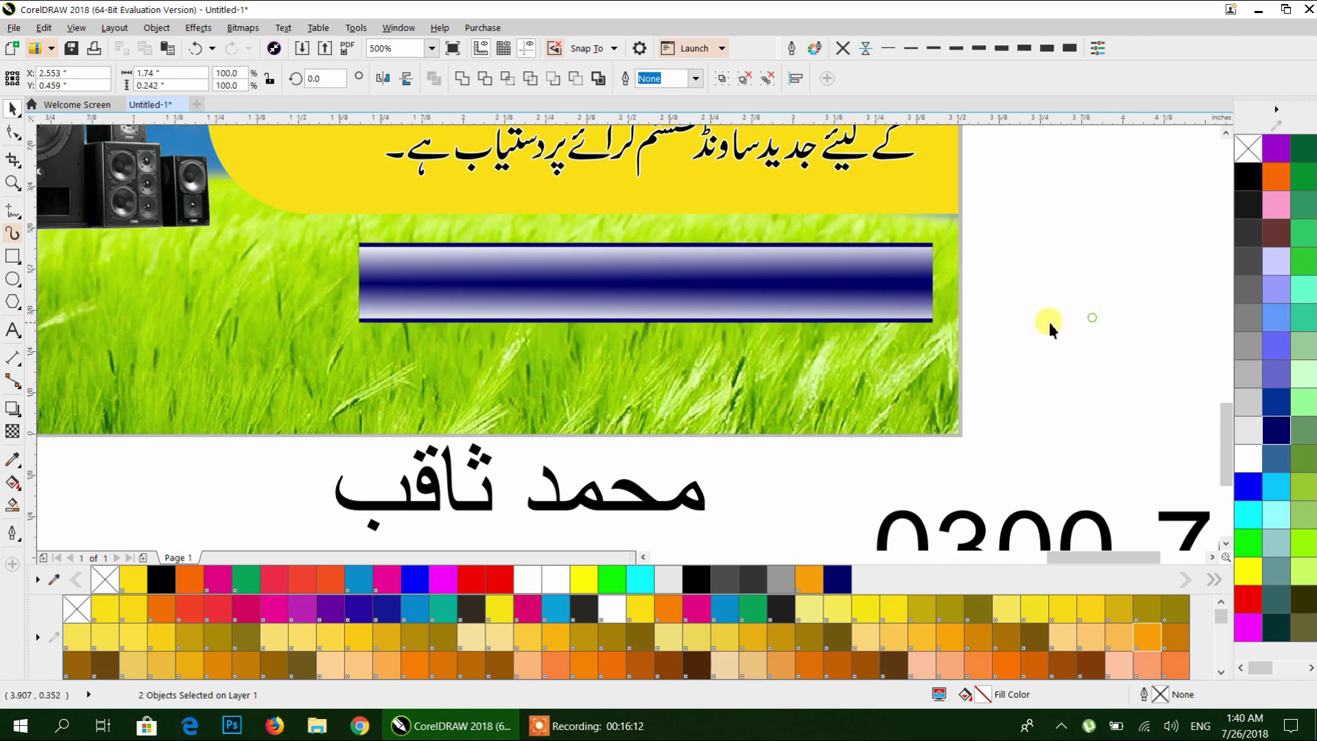
{"action": "left_click", "coordinate": [1047, 323]}
Try red, magenta, blue, orange, yellow and green fills on the inner gradient strip.
{"action": "scroll", "coordinate": [914, 300], "scroll_direction": "up", "scroll_amount": 1}
{"action": "left_click", "coordinate": [933, 216]}
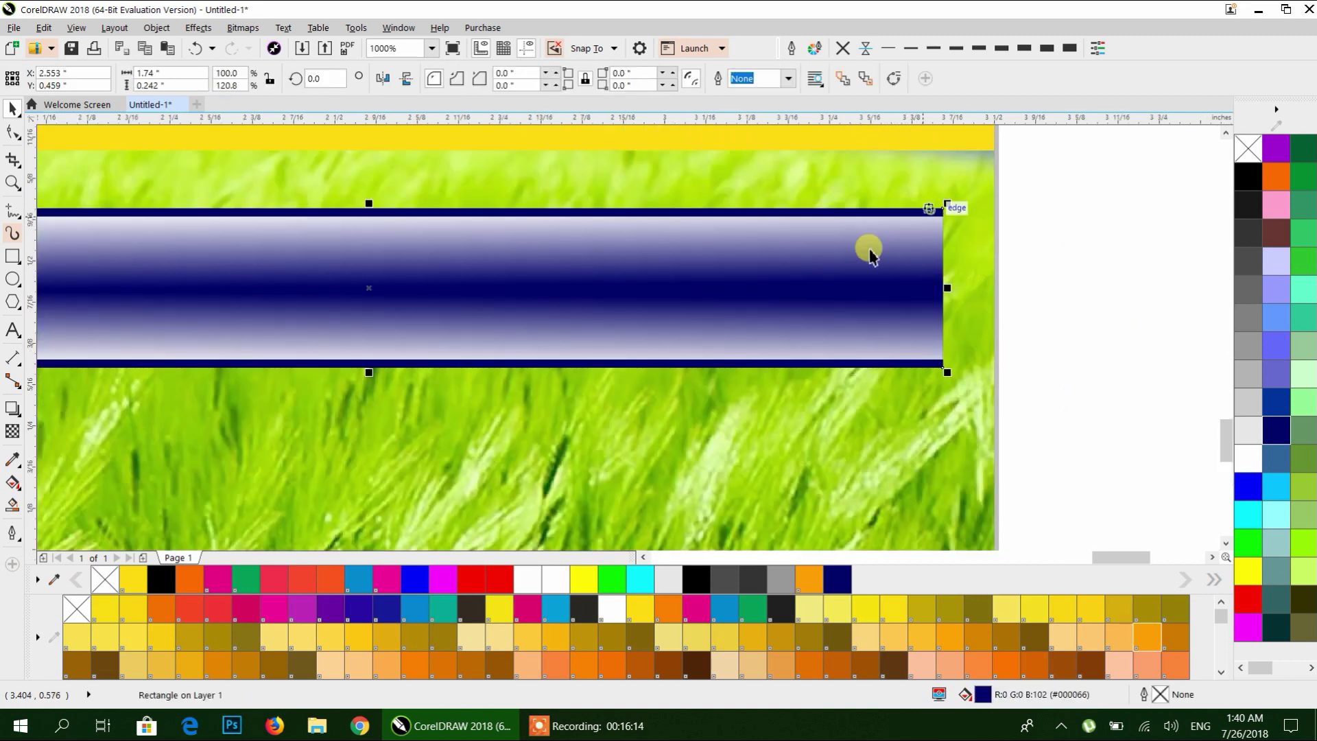
{"action": "left_click", "coordinate": [472, 580]}
{"action": "scroll", "coordinate": [655, 494], "scroll_direction": "down", "scroll_amount": 1}
{"action": "left_click", "coordinate": [443, 582]}
{"action": "left_click", "coordinate": [411, 583]}
{"action": "left_click", "coordinate": [384, 582]}
{"action": "left_click", "coordinate": [360, 582]}
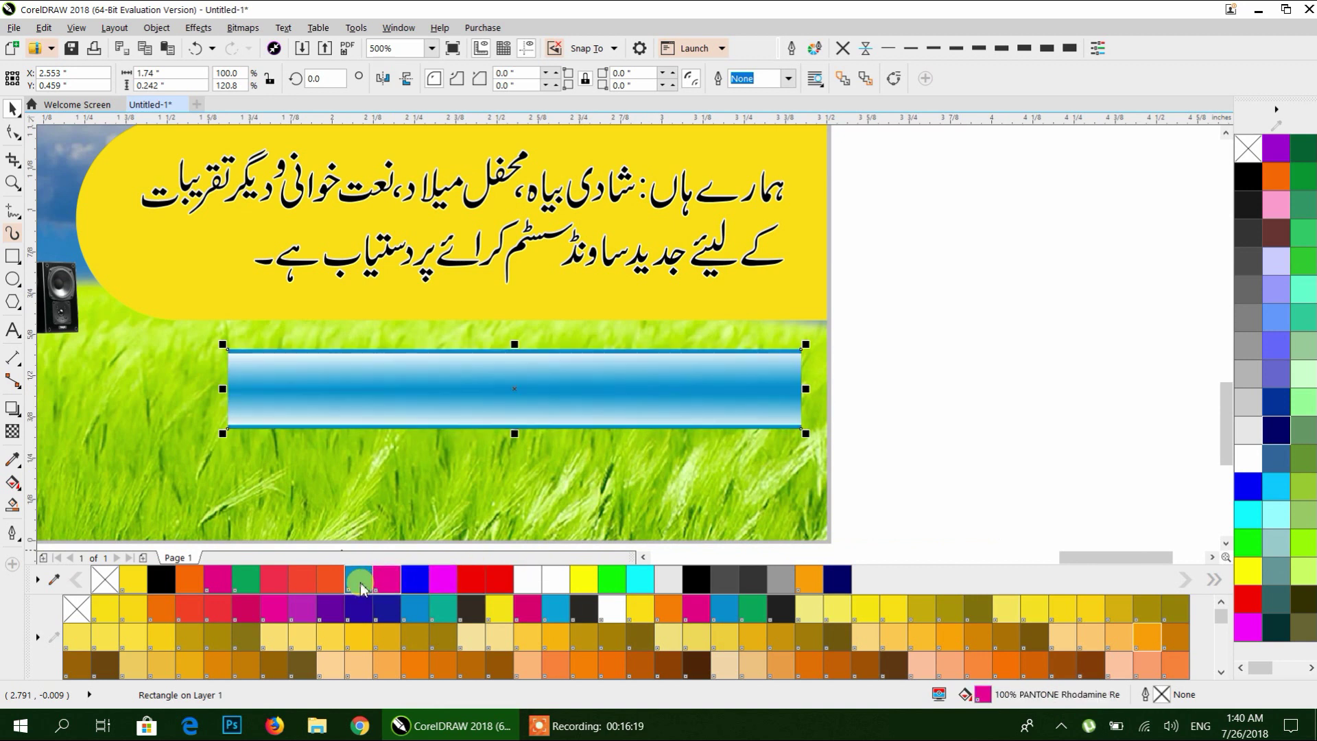
{"action": "left_click", "coordinate": [335, 582]}
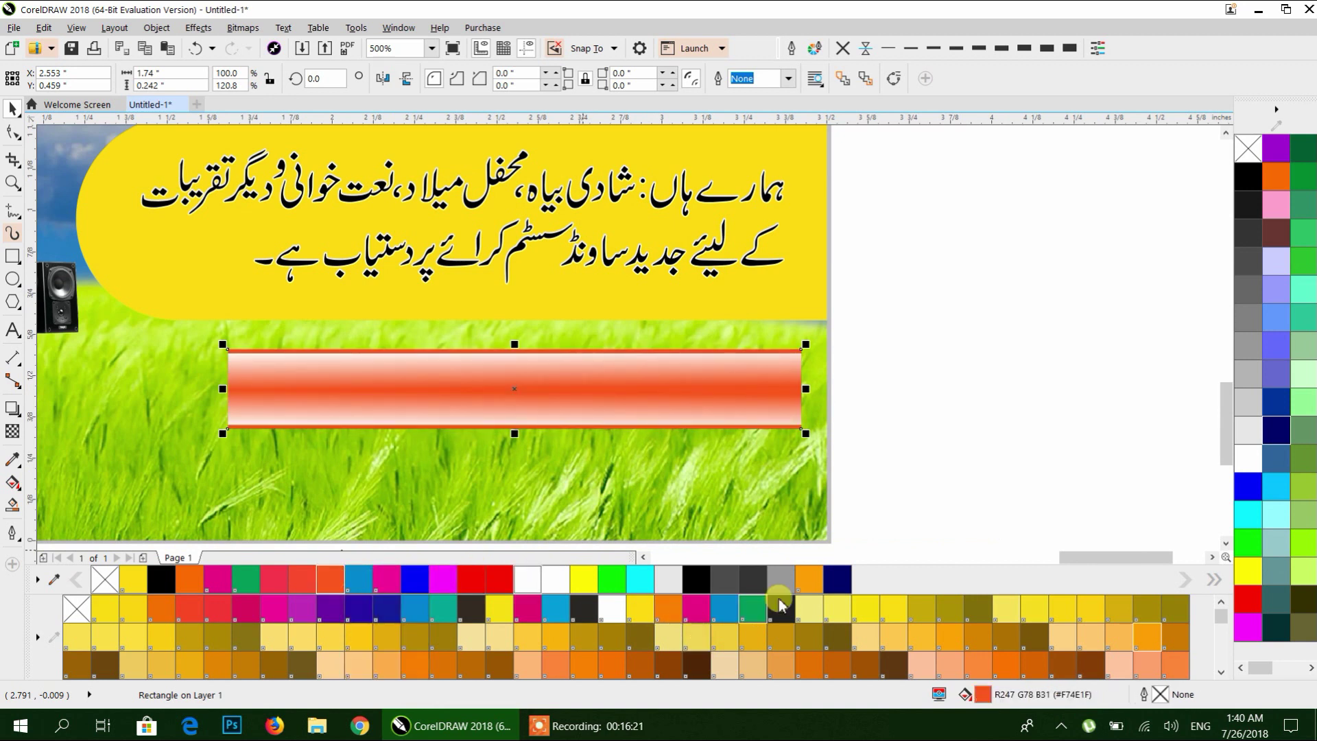
{"action": "left_click", "coordinate": [810, 582]}
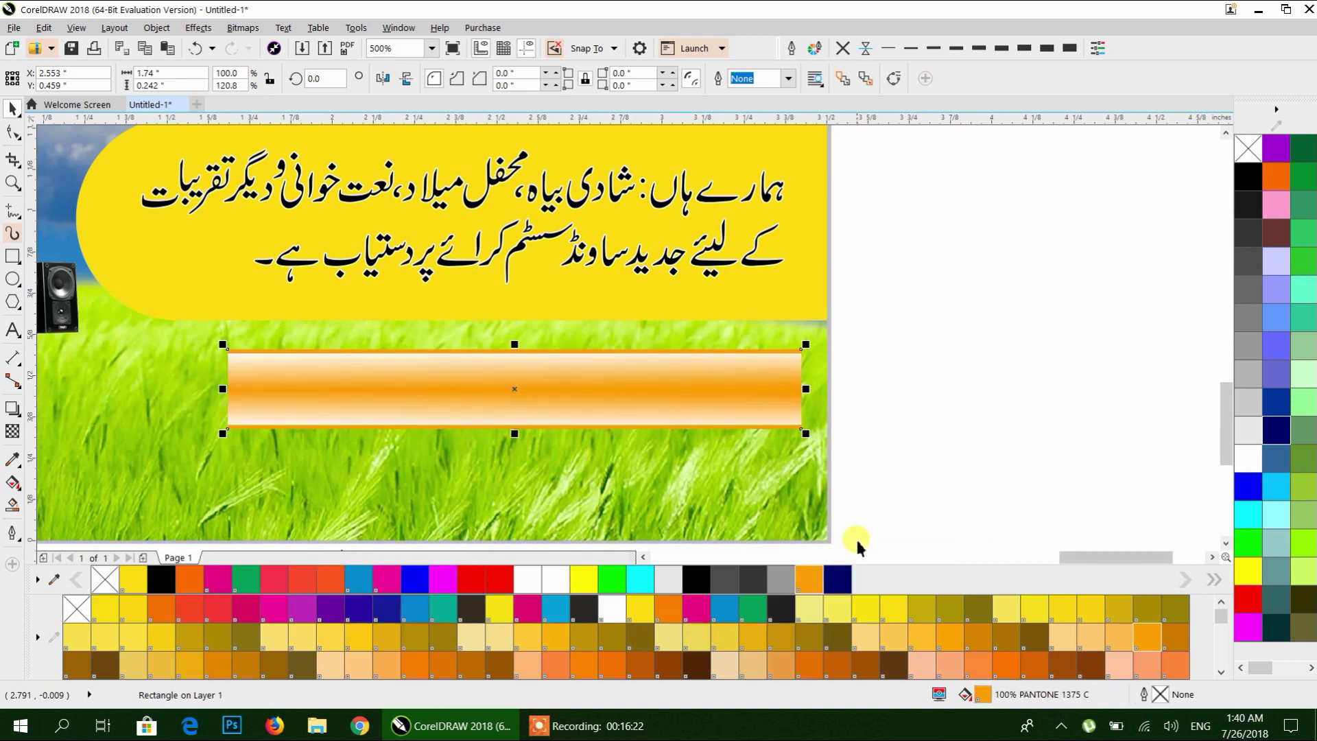
{"action": "left_click", "coordinate": [645, 614]}
{"action": "left_click", "coordinate": [751, 609]}
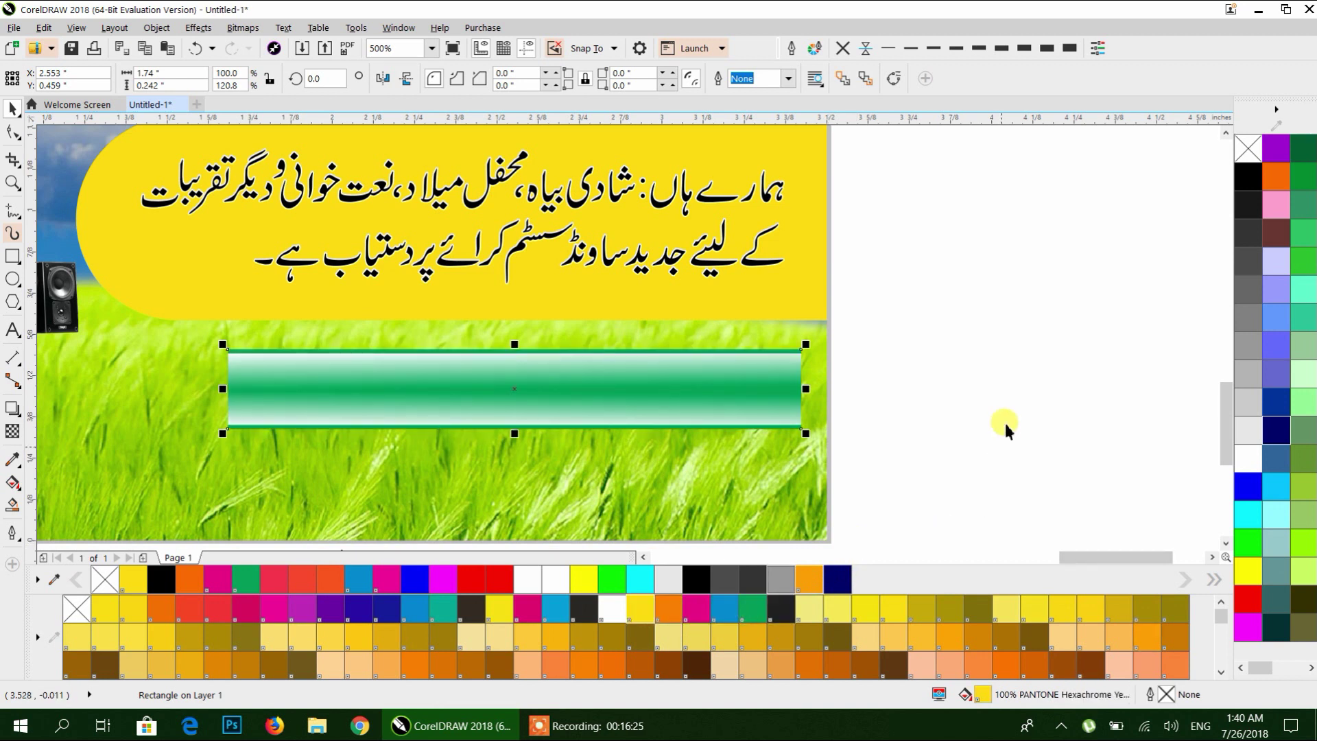
{"action": "left_click", "coordinate": [1007, 420]}
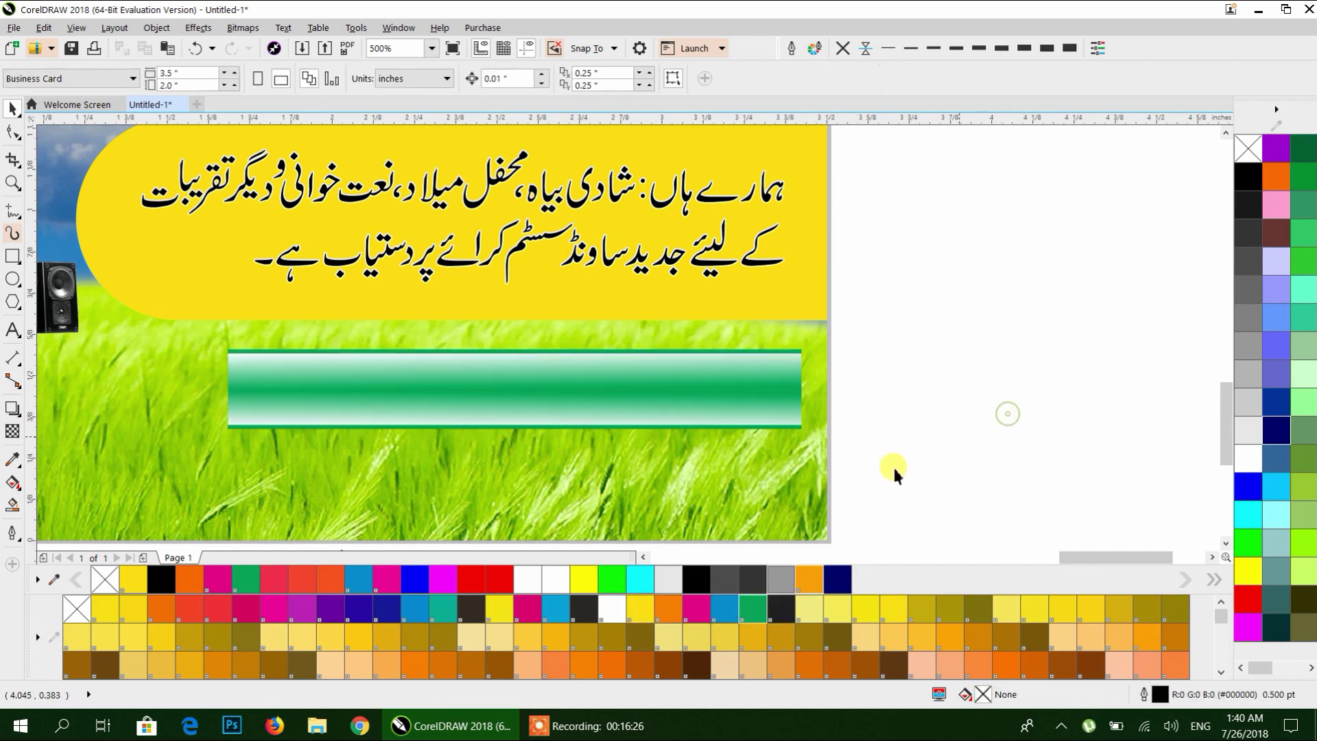
Recolour the strip, trying orange and purple before settling on magenta.
{"action": "left_click", "coordinate": [784, 358]}
{"action": "left_click", "coordinate": [1272, 184]}
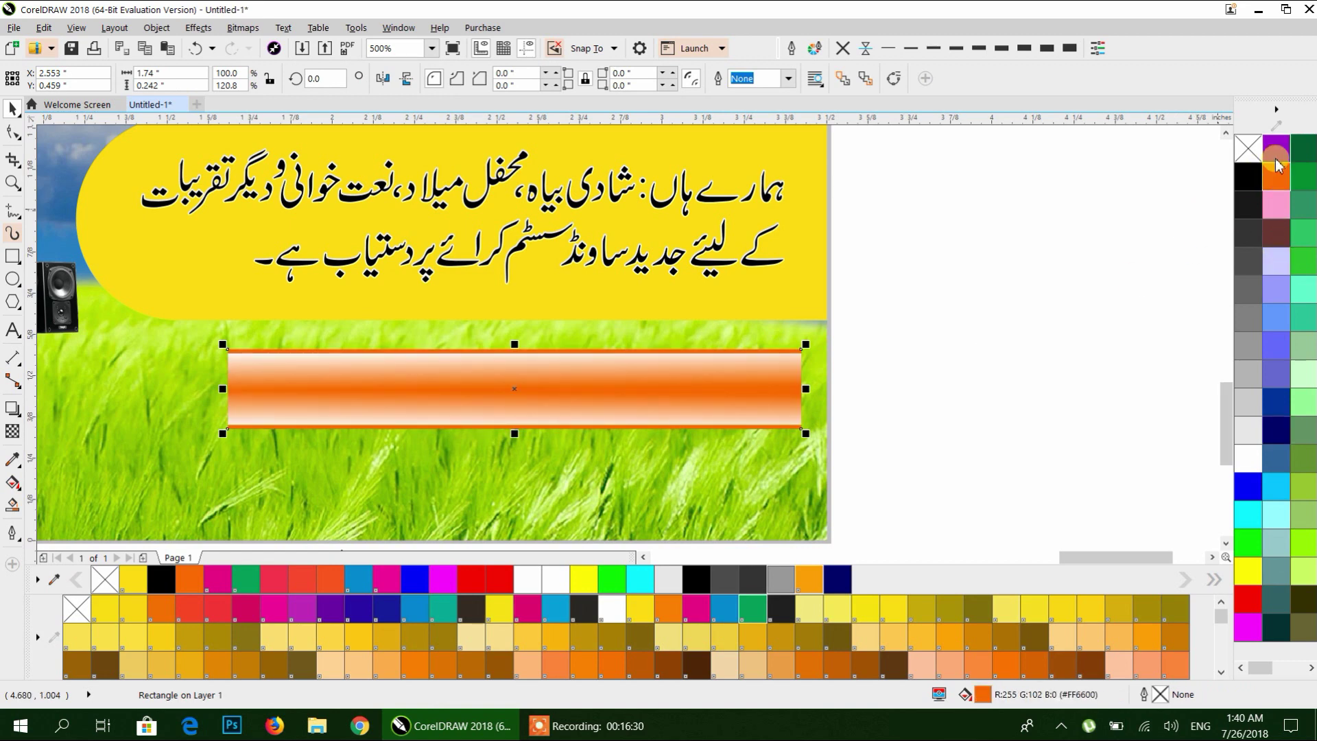
{"action": "left_click", "coordinate": [1277, 149]}
{"action": "left_click", "coordinate": [1243, 630]}
{"action": "left_click", "coordinate": [969, 437]}
{"action": "scroll", "coordinate": [980, 404], "scroll_direction": "down", "scroll_amount": 3}
{"action": "scroll", "coordinate": [874, 389], "scroll_direction": "up", "scroll_amount": 2}
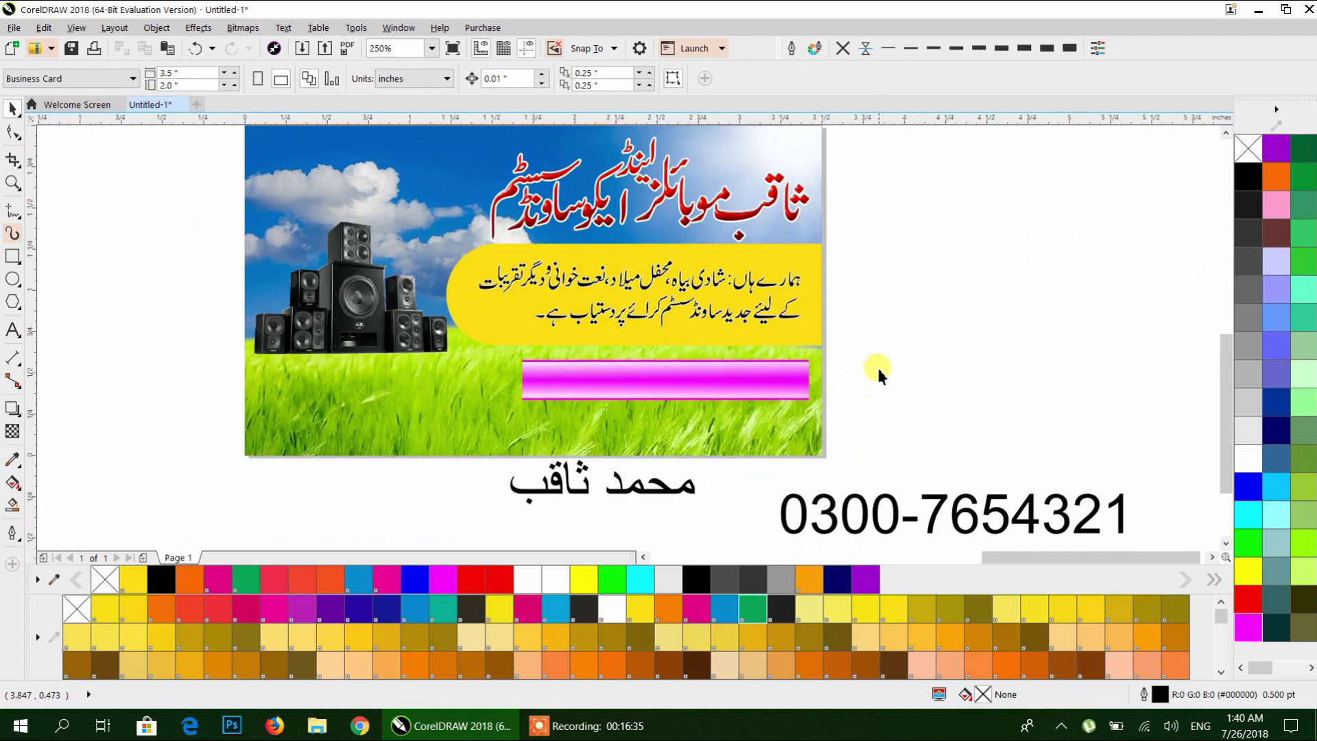
Mirror-duplicate the magenta bar to the left and narrow the copy.
{"action": "left_click_drag", "start_coordinate": [483, 413], "coordinate": [485, 415]}
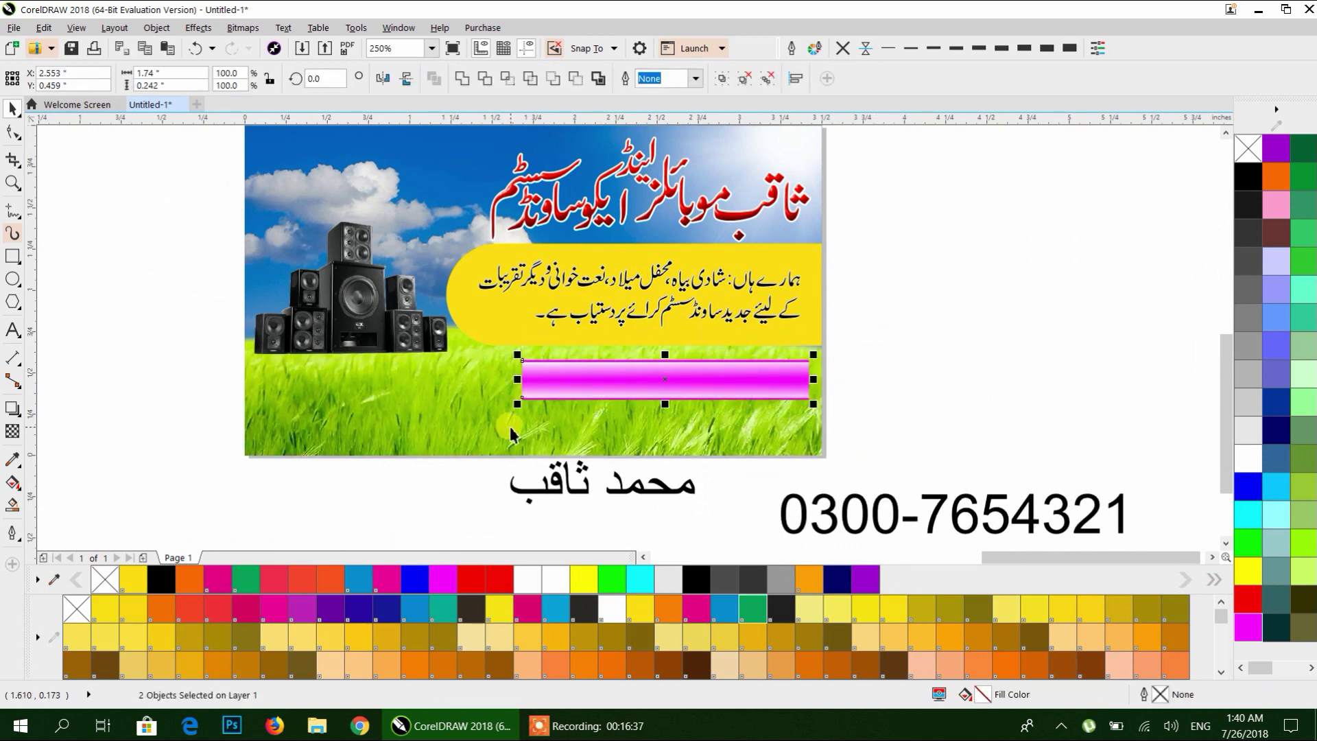
{"action": "left_click_drag", "start_coordinate": [813, 382], "coordinate": [410, 403]}
{"action": "left_click_drag", "start_coordinate": [236, 382], "coordinate": [259, 382]}
Scale both magenta bars narrower and shift the right bar further right.
{"action": "left_click_drag", "start_coordinate": [181, 349], "coordinate": [833, 450]}
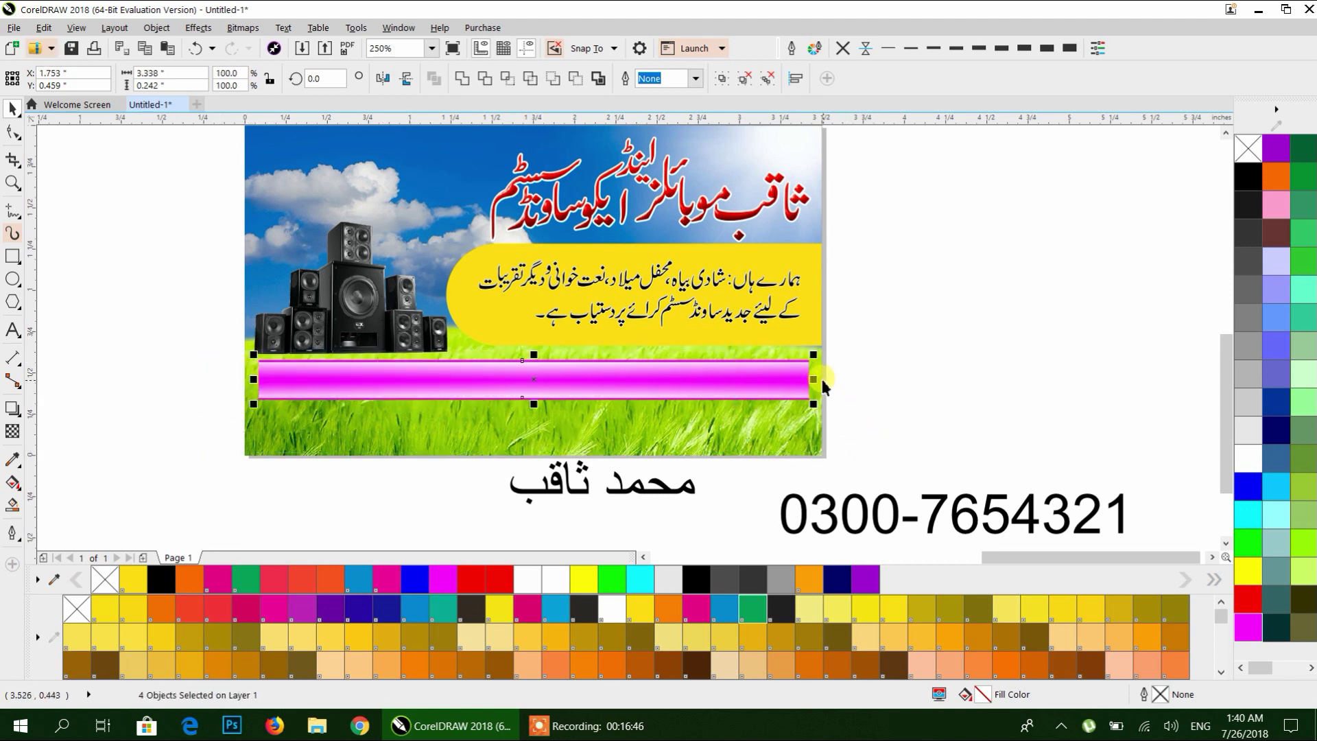
{"action": "left_click_drag", "start_coordinate": [819, 381], "coordinate": [738, 381]}
{"action": "key", "text": "ctrl+z"}
{"action": "scroll", "coordinate": [588, 367], "scroll_direction": "up", "scroll_amount": 3}
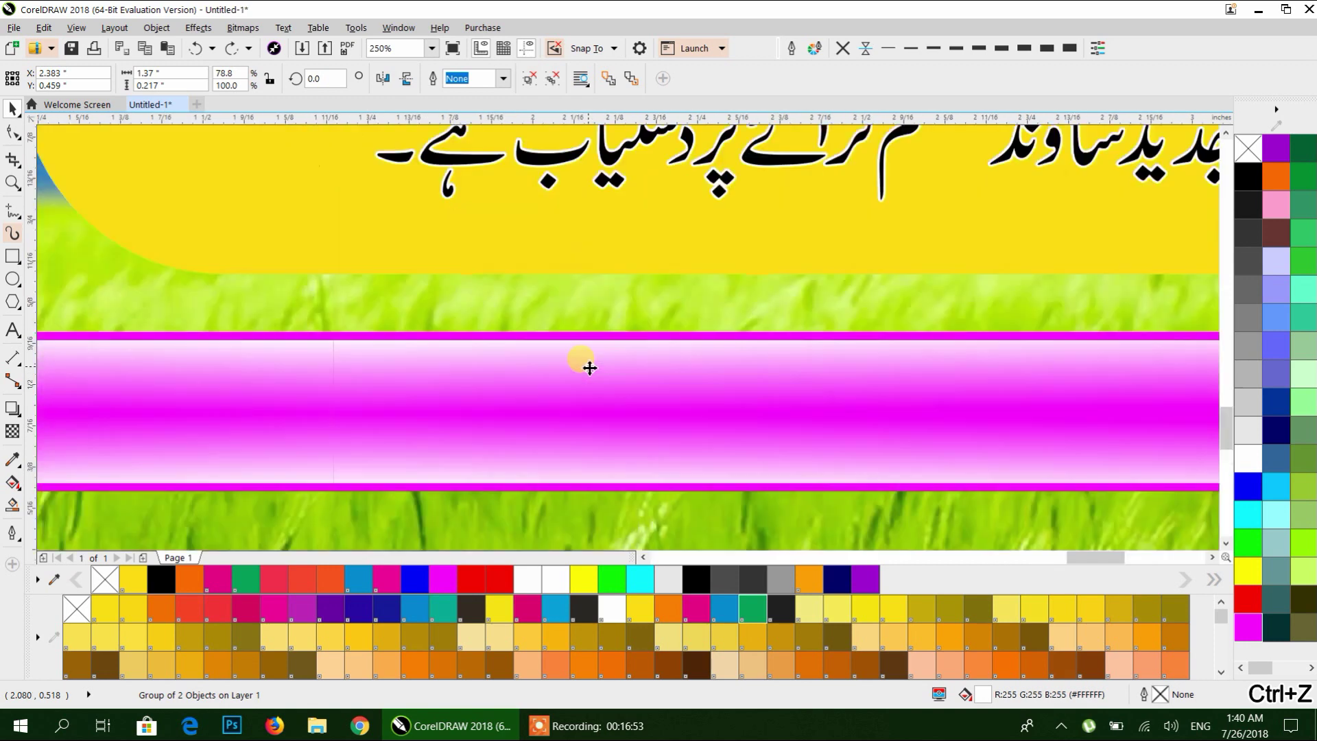
{"action": "scroll", "coordinate": [587, 334], "scroll_direction": "down", "scroll_amount": 3}
{"action": "left_click_drag", "start_coordinate": [591, 354], "coordinate": [650, 359]}
{"action": "left_click", "coordinate": [868, 354]}
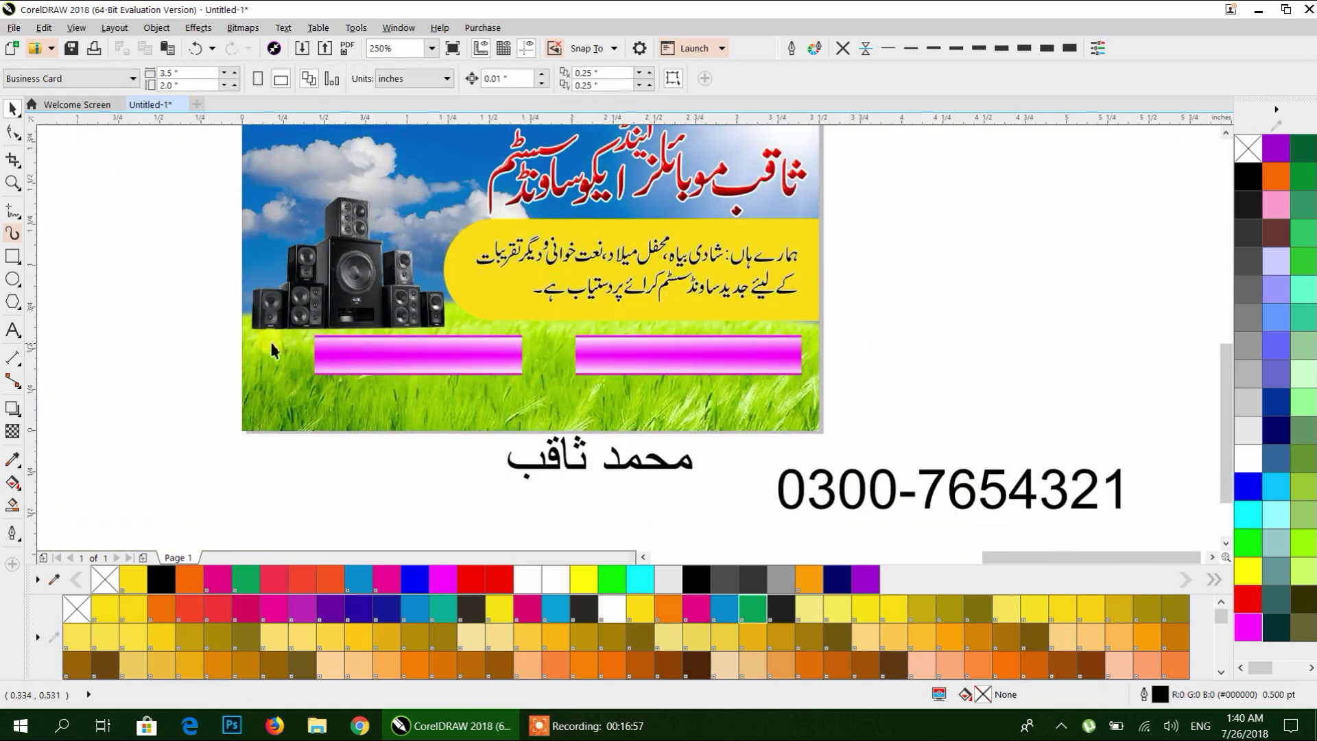
Place the left bar near the card's left edge and group both bars.
{"action": "left_click_drag", "start_coordinate": [553, 411], "coordinate": [553, 412]}
{"action": "left_click_drag", "start_coordinate": [491, 357], "coordinate": [458, 360]}
{"action": "left_click_drag", "start_coordinate": [156, 310], "coordinate": [640, 368]}
{"action": "left_click_drag", "start_coordinate": [825, 392], "coordinate": [828, 398]}
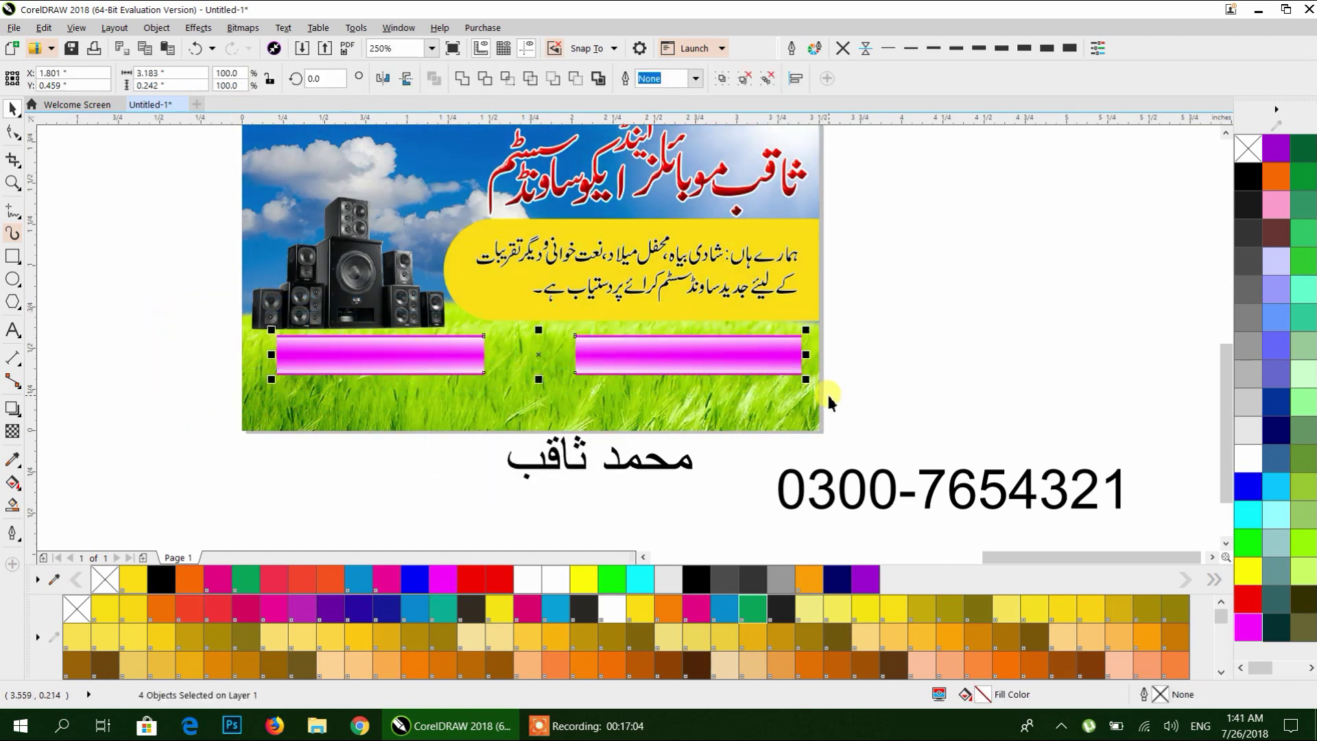
{"action": "key", "text": "ctrl+g"}
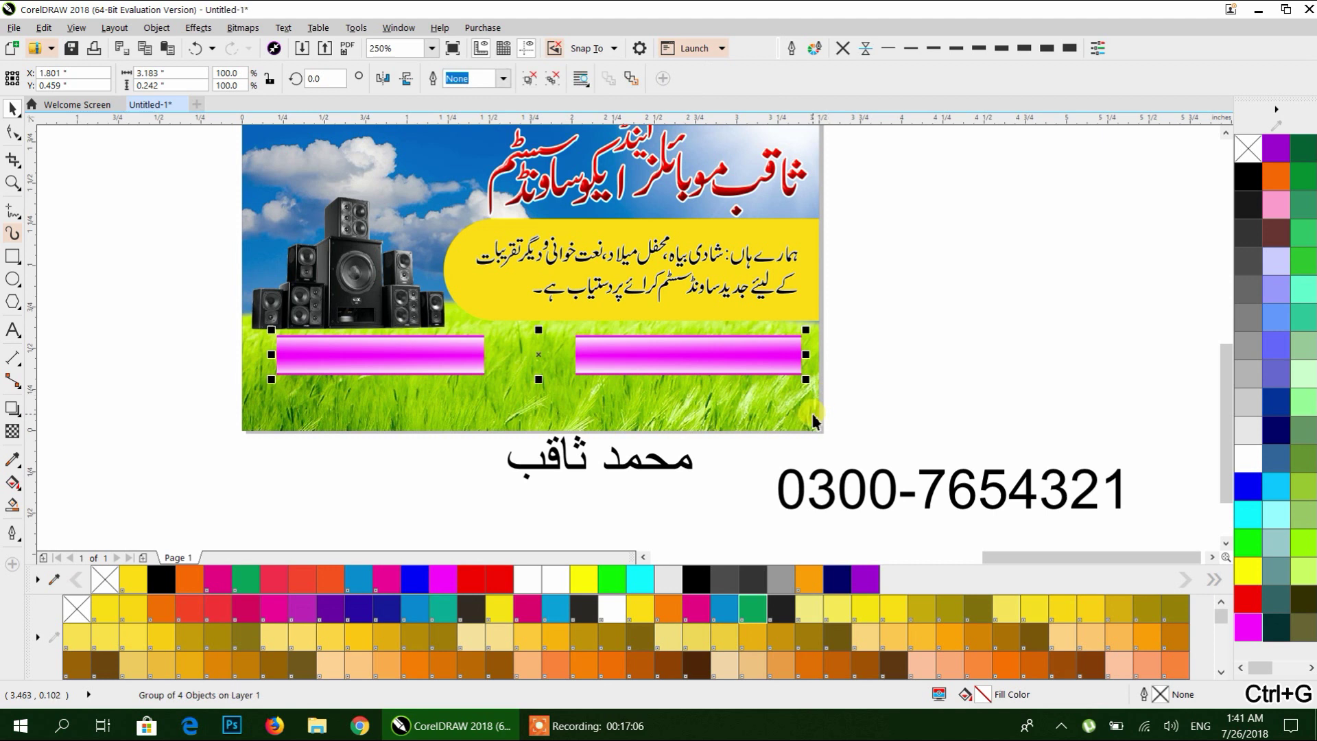
Pan across the page to view the reference card.
{"action": "left_click", "coordinate": [813, 420], "text": "shift"}
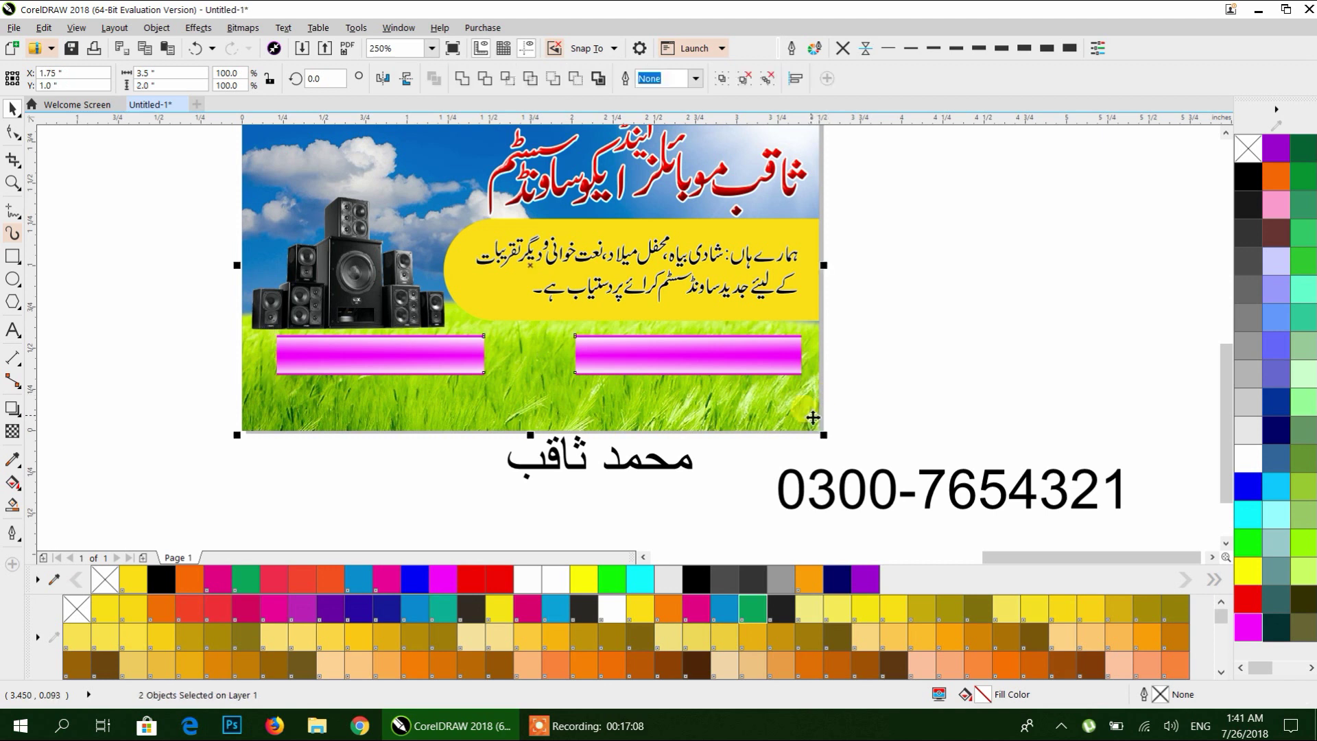
{"action": "left_click", "coordinate": [911, 389]}
{"action": "scroll", "coordinate": [734, 386], "scroll_direction": "down", "scroll_amount": 1}
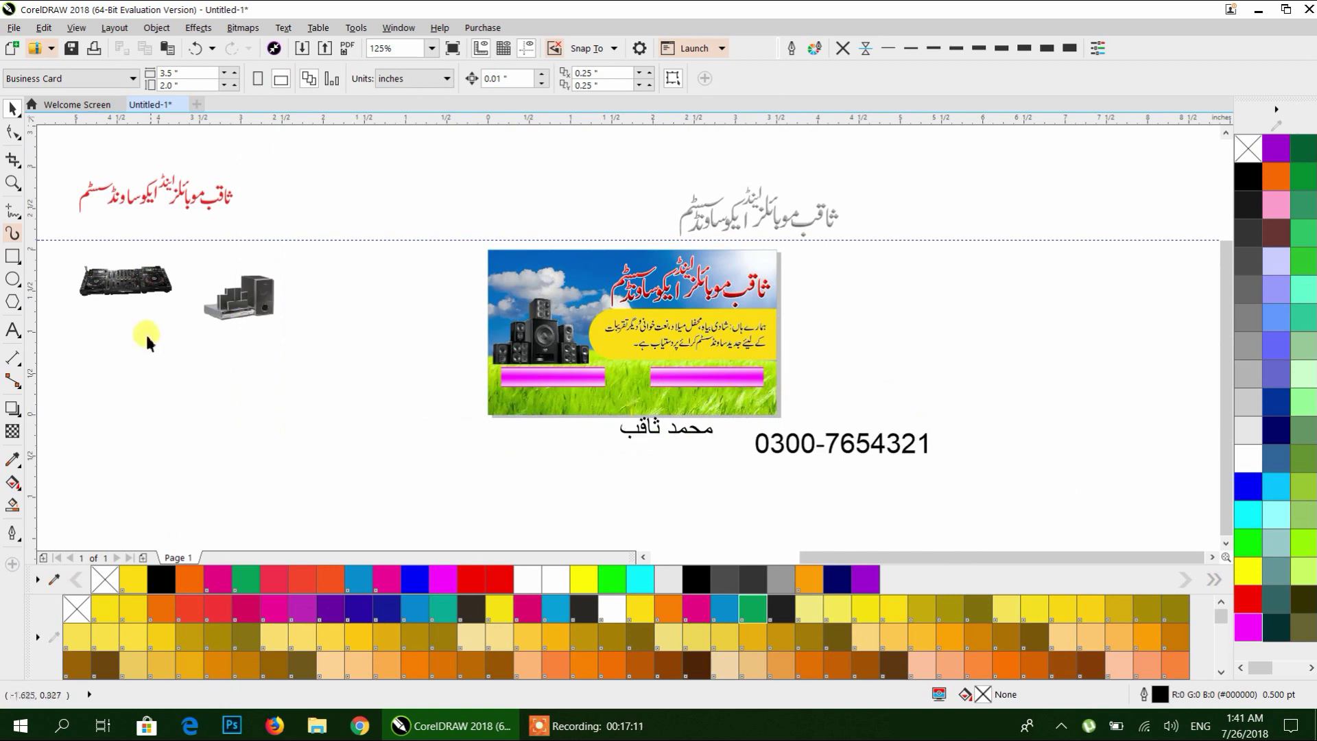
{"action": "scroll", "coordinate": [147, 334], "scroll_direction": "down", "scroll_amount": 1}
{"action": "left_click_drag", "start_coordinate": [176, 352], "coordinate": [685, 398]}
{"action": "scroll", "coordinate": [379, 341], "scroll_direction": "up", "scroll_amount": 2}
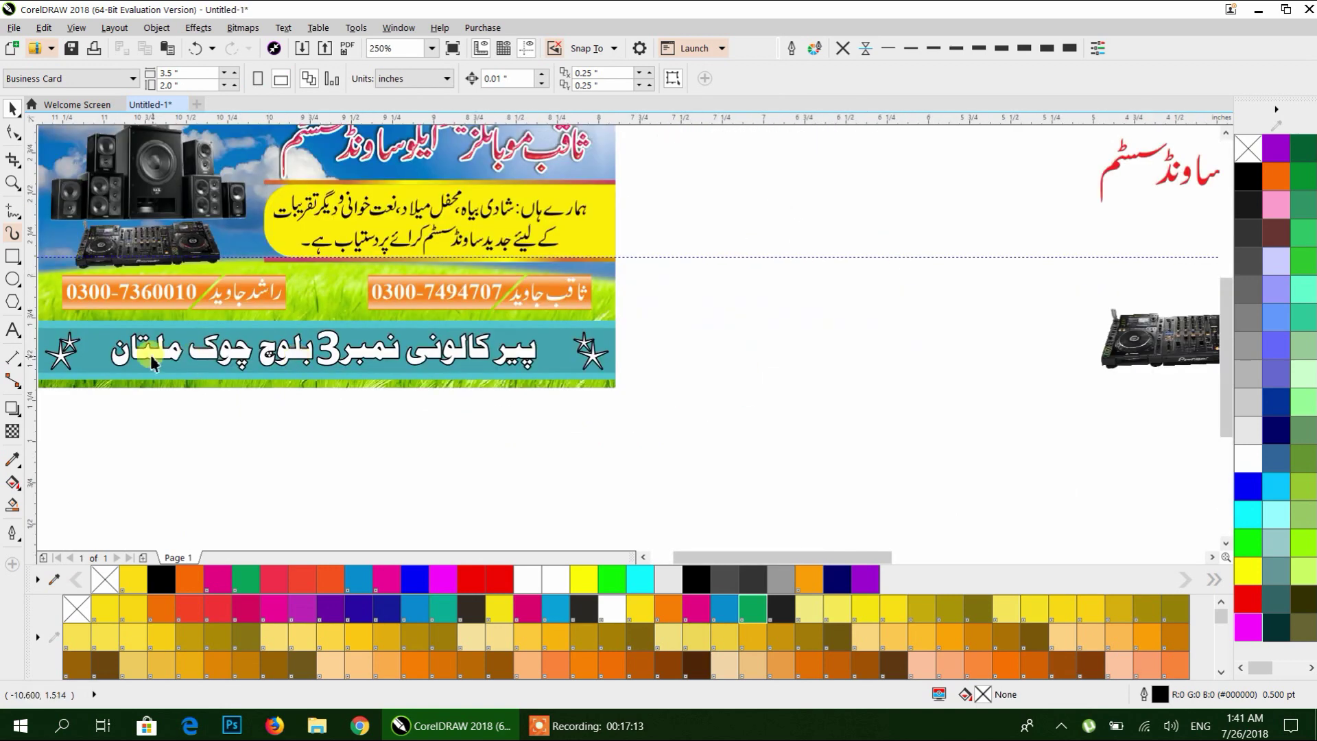
{"action": "scroll", "coordinate": [579, 361], "scroll_direction": "down", "scroll_amount": 2}
{"action": "left_click_drag", "start_coordinate": [734, 405], "coordinate": [324, 445]}
{"action": "scroll", "coordinate": [555, 411], "scroll_direction": "up", "scroll_amount": 1}
{"action": "scroll", "coordinate": [555, 411], "scroll_direction": "up", "scroll_amount": 1}
{"action": "left_click", "coordinate": [11, 257]}
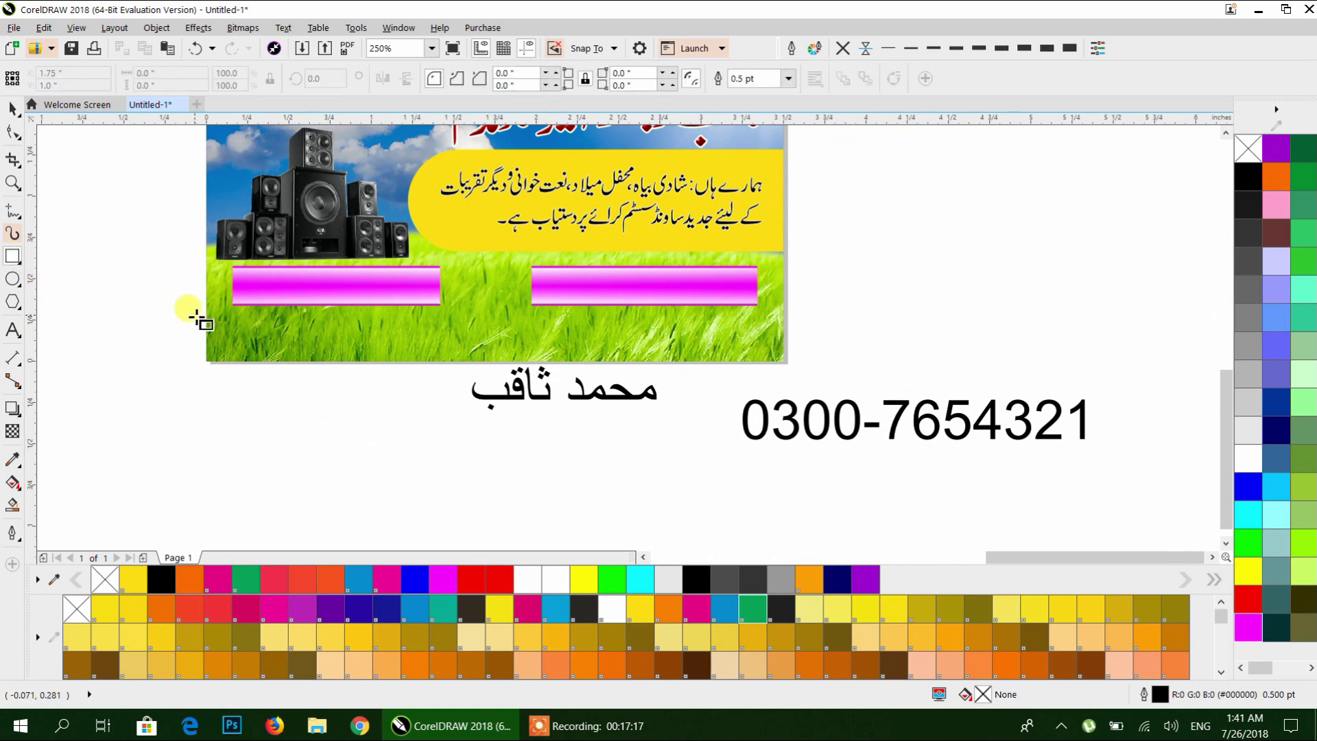
Draw an outline-free blue strip below the bars with a shorter sky-blue inner copy.
{"action": "mouse_move", "coordinate": [206, 312]}
{"action": "left_mouse_down"}
{"action": "mouse_move", "coordinate": [686, 358]}
{"action": "mouse_move", "coordinate": [783, 354]}
{"action": "left_mouse_up"}
{"action": "scroll", "coordinate": [528, 317], "scroll_direction": "up", "scroll_amount": 2}
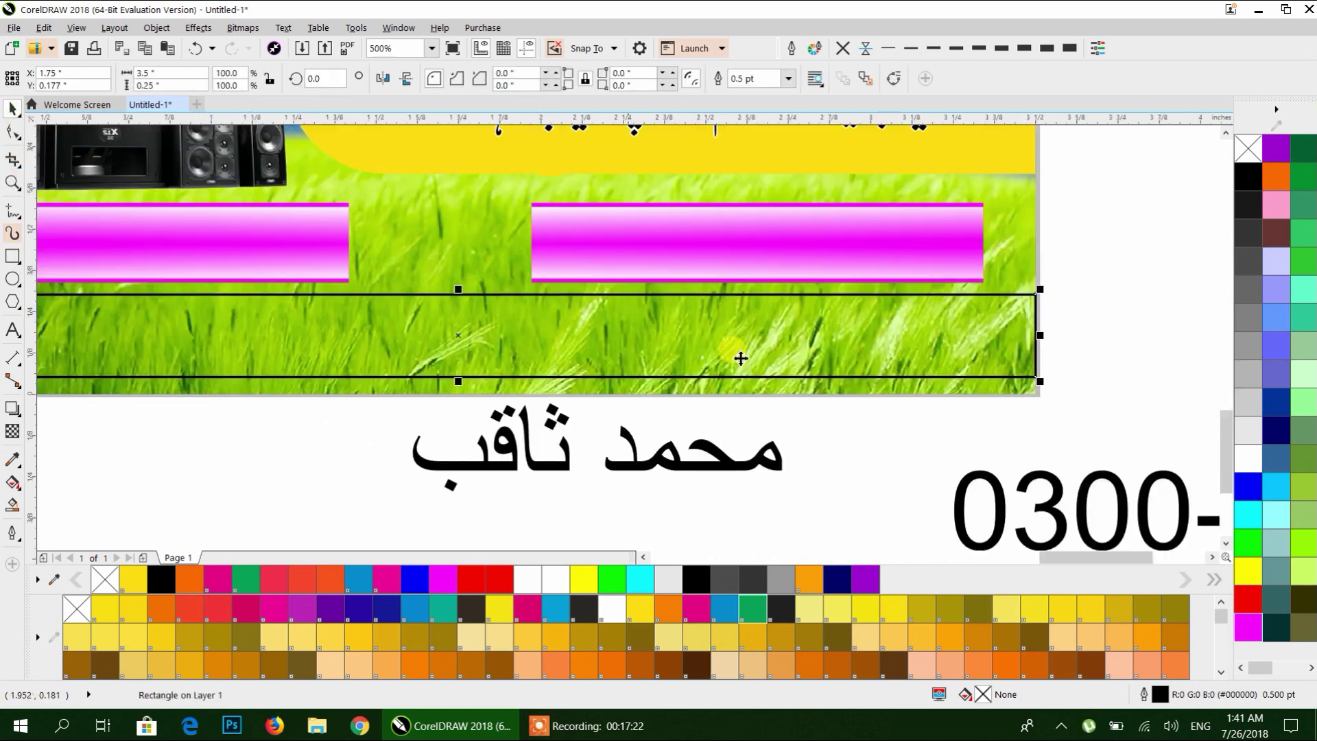
{"action": "left_click", "coordinate": [1247, 485]}
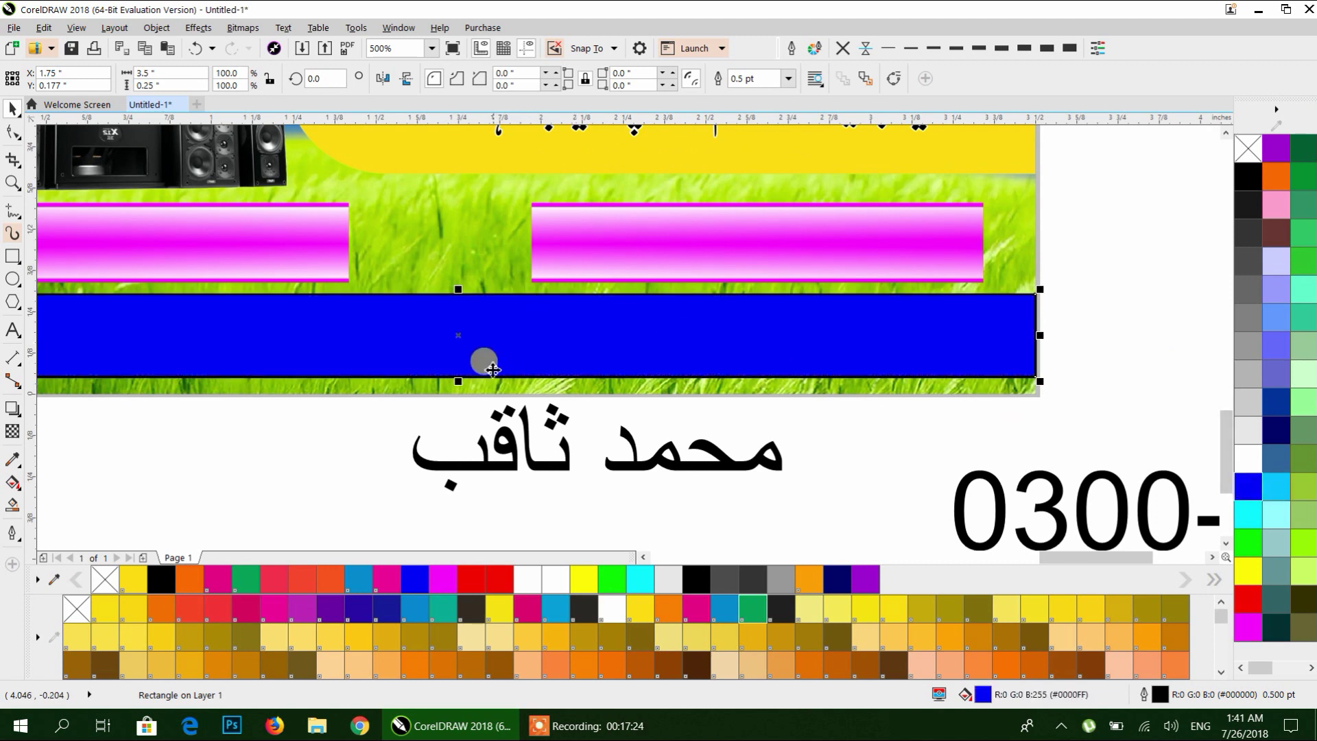
{"action": "left_click", "coordinate": [842, 48]}
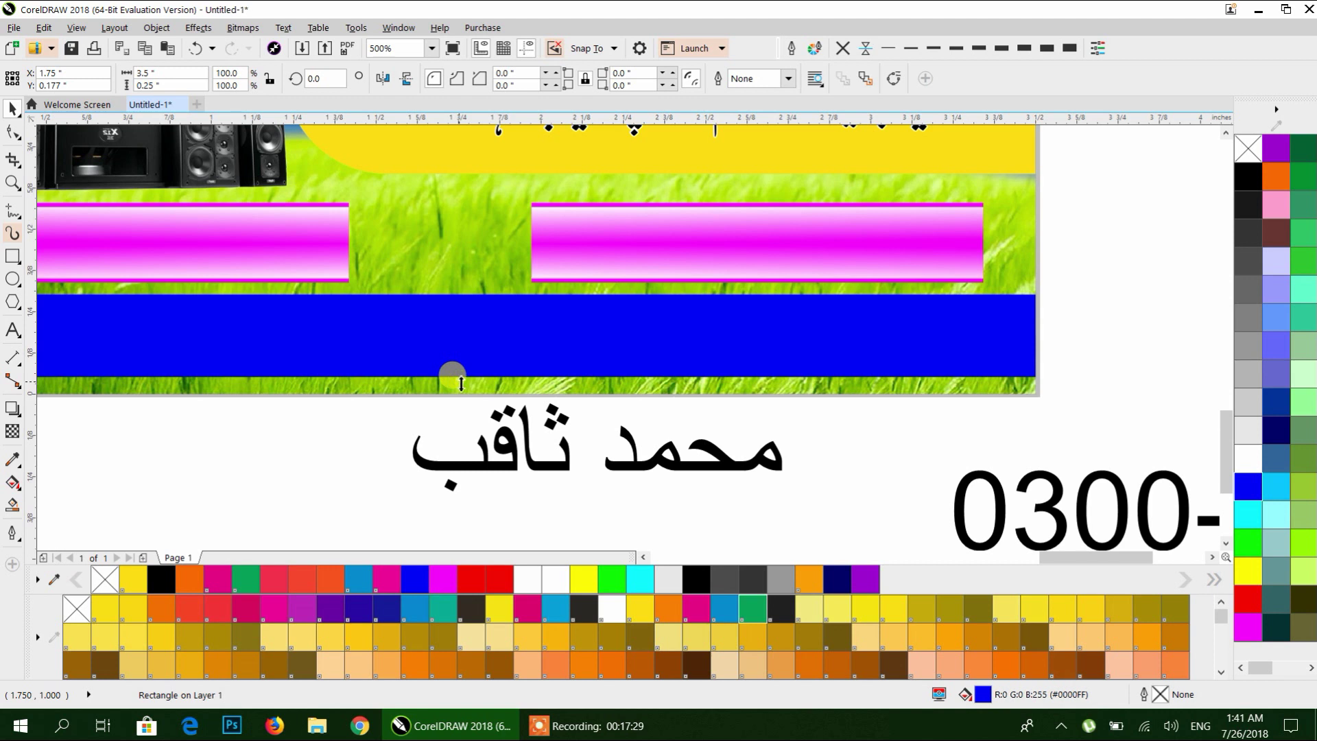
{"action": "left_click_drag", "start_coordinate": [463, 380], "coordinate": [476, 369]}
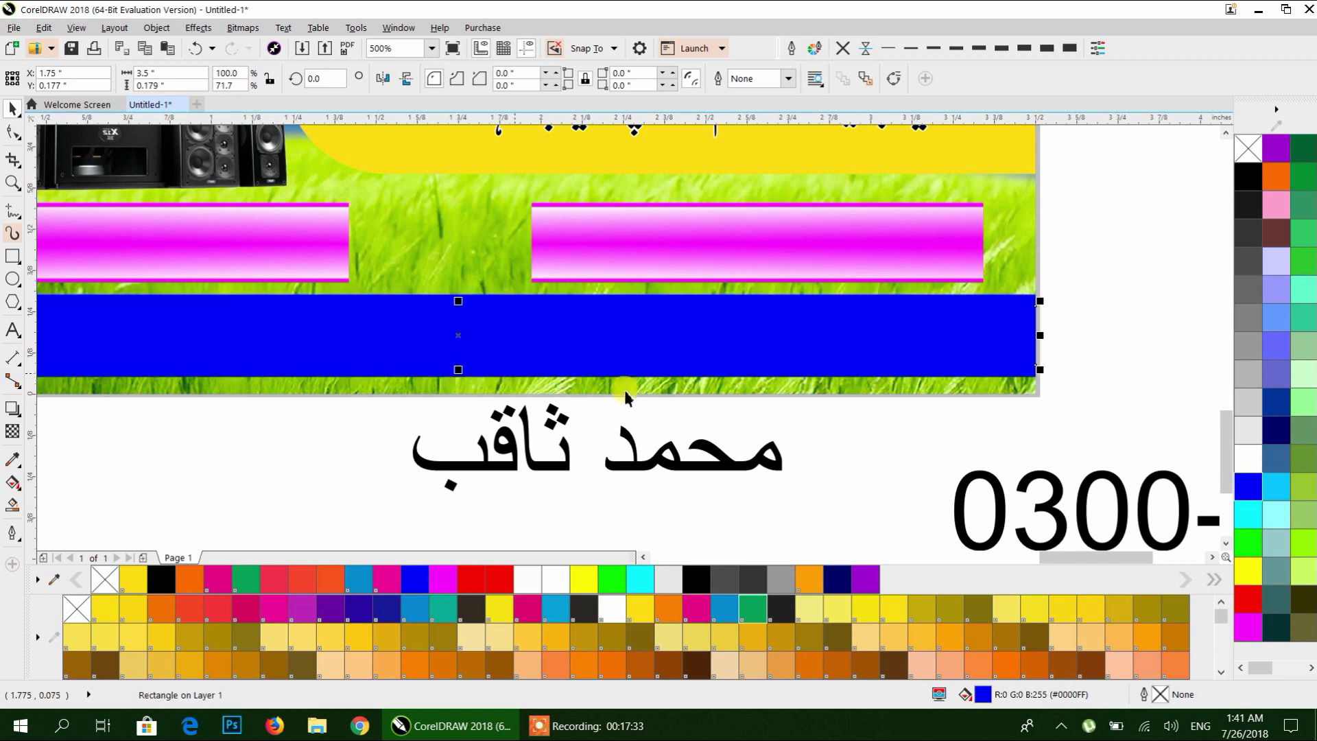
{"action": "left_click", "coordinate": [1250, 515]}
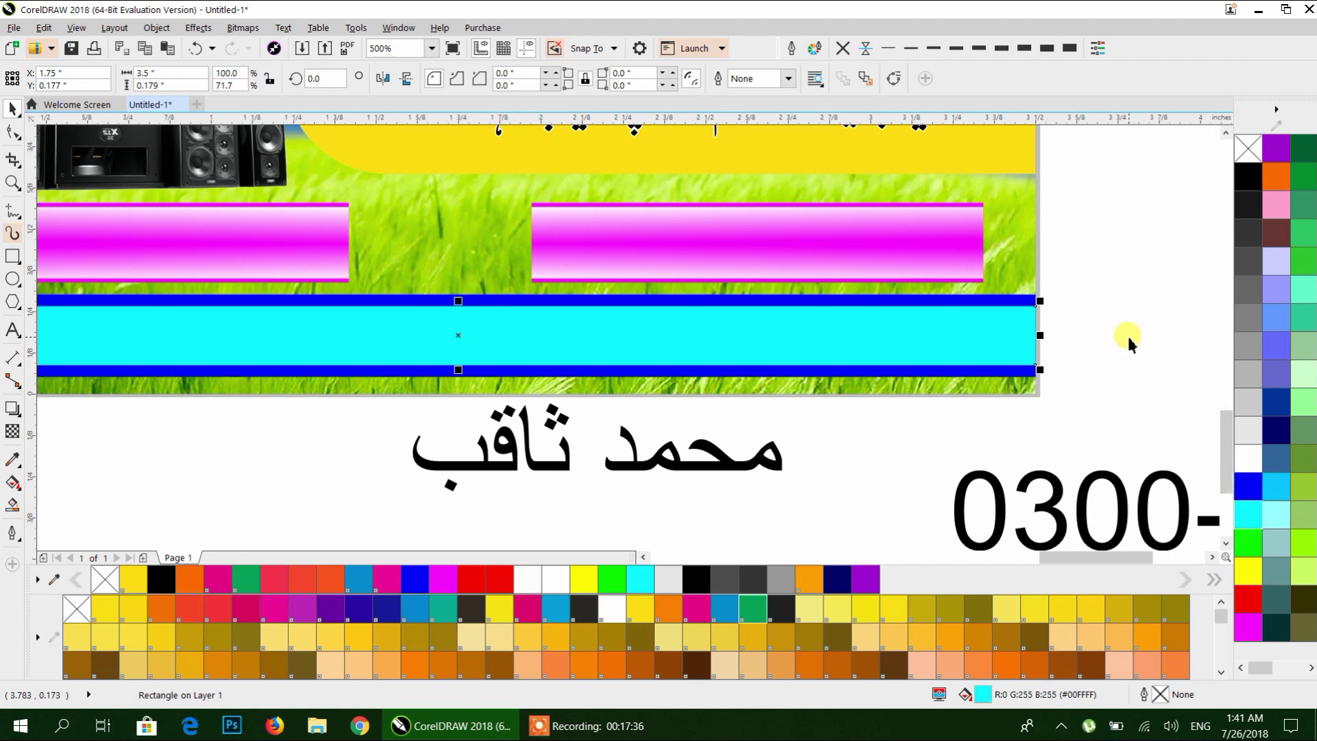
{"action": "left_click", "coordinate": [1277, 489]}
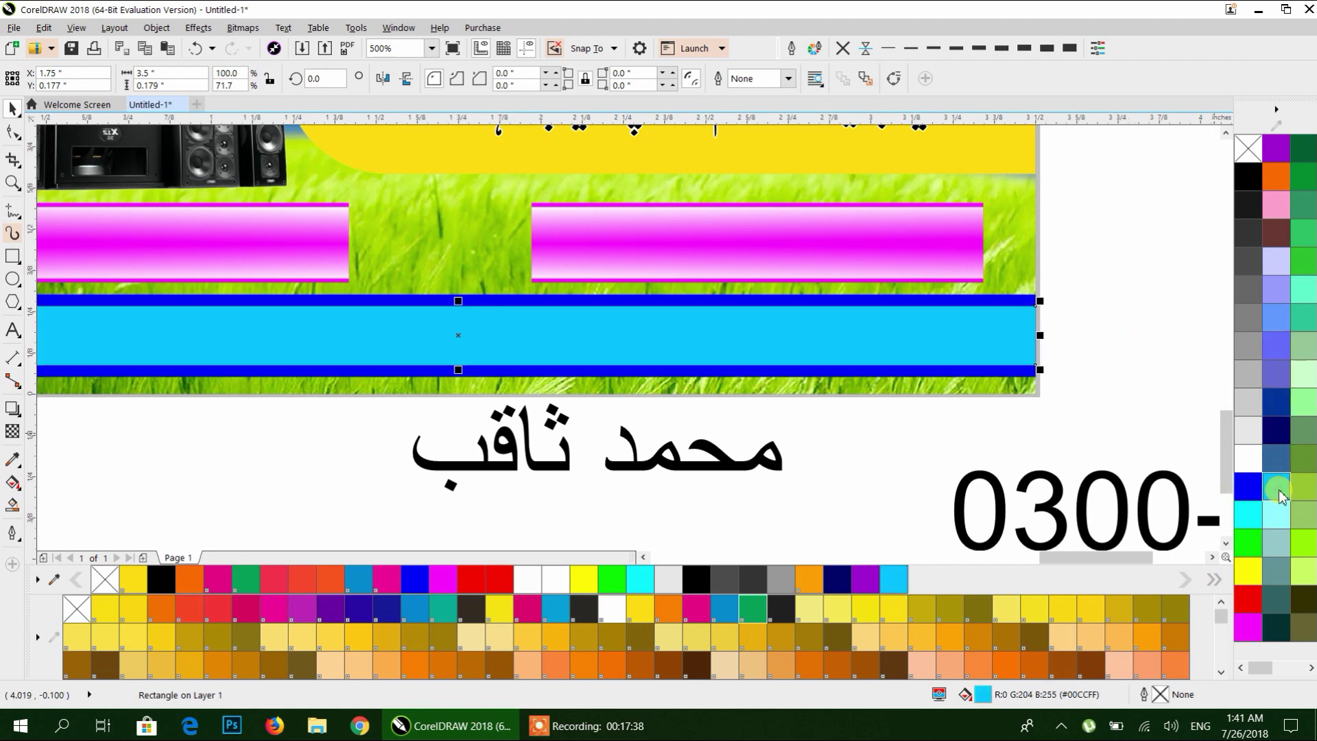
Try green shades on the outer strip and blue then bright green on the inner strip.
{"action": "left_click", "coordinate": [1171, 255]}
{"action": "left_click", "coordinate": [1022, 302]}
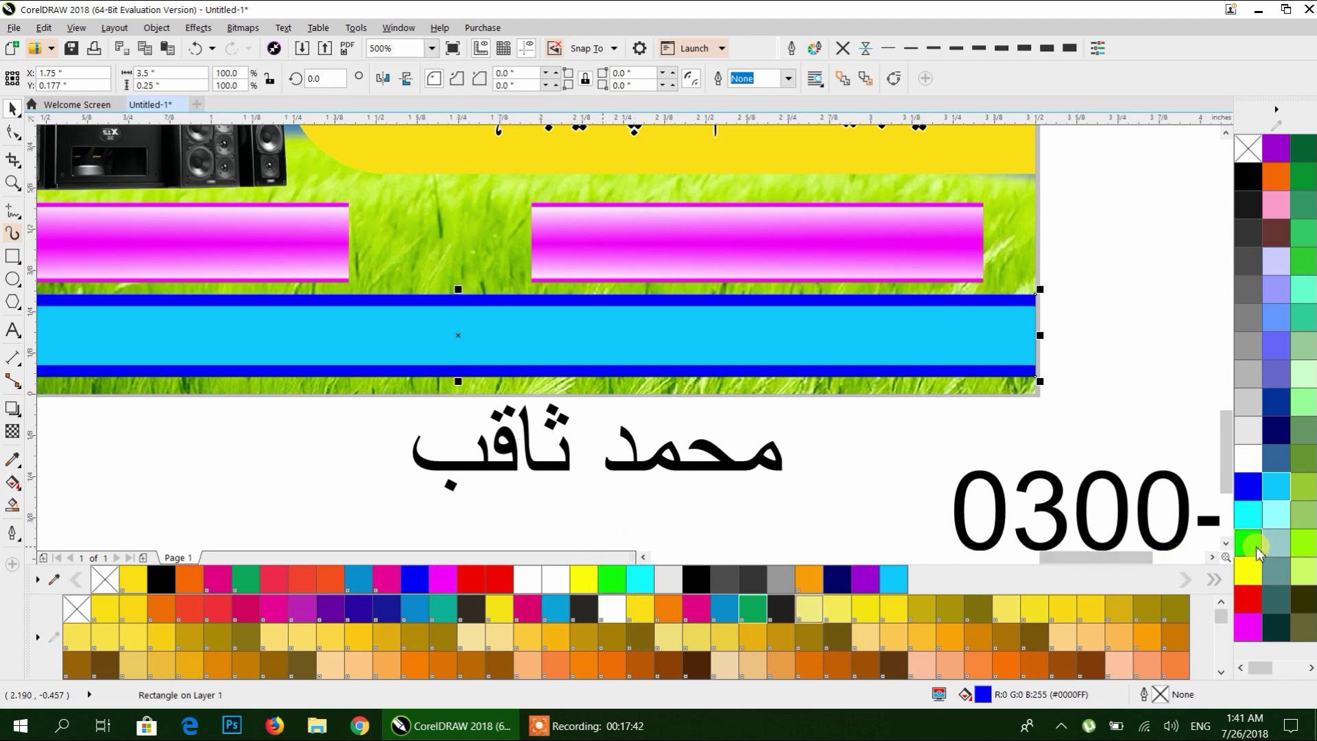
{"action": "left_click", "coordinate": [750, 608]}
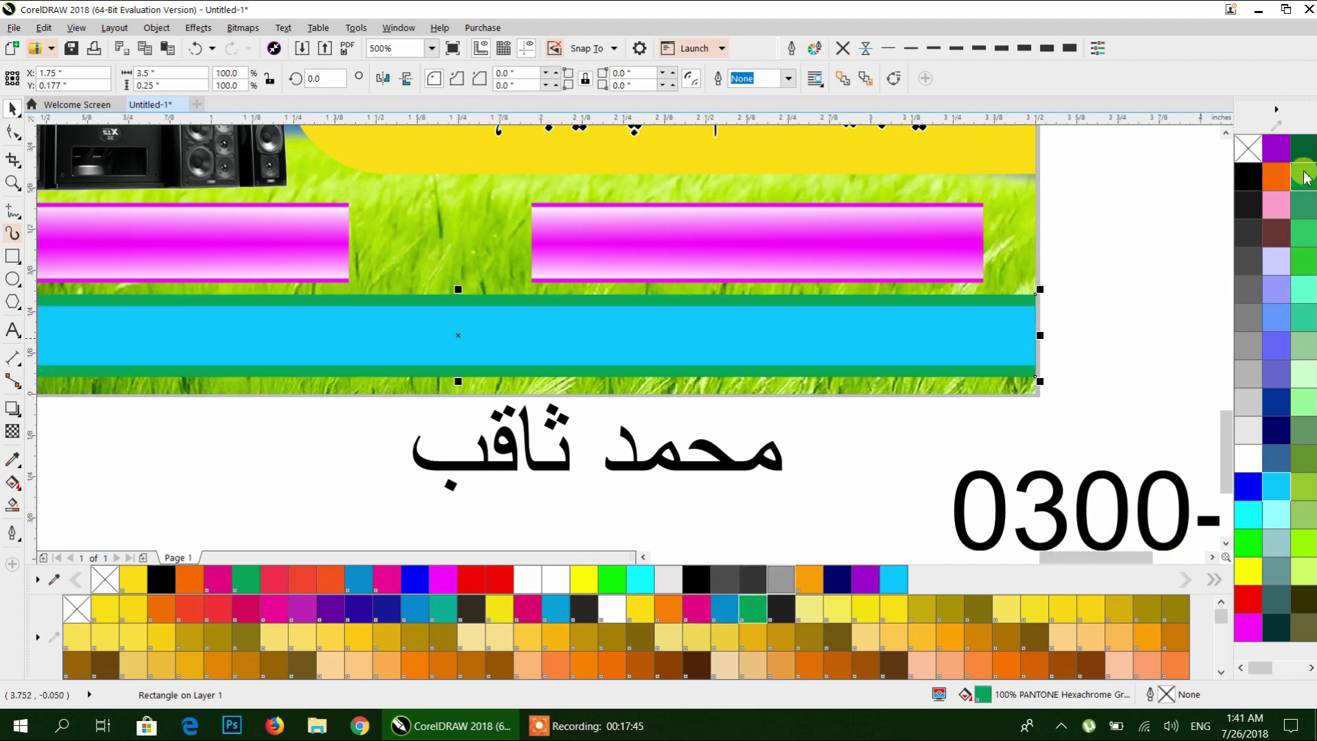
{"action": "left_click", "coordinate": [1303, 148]}
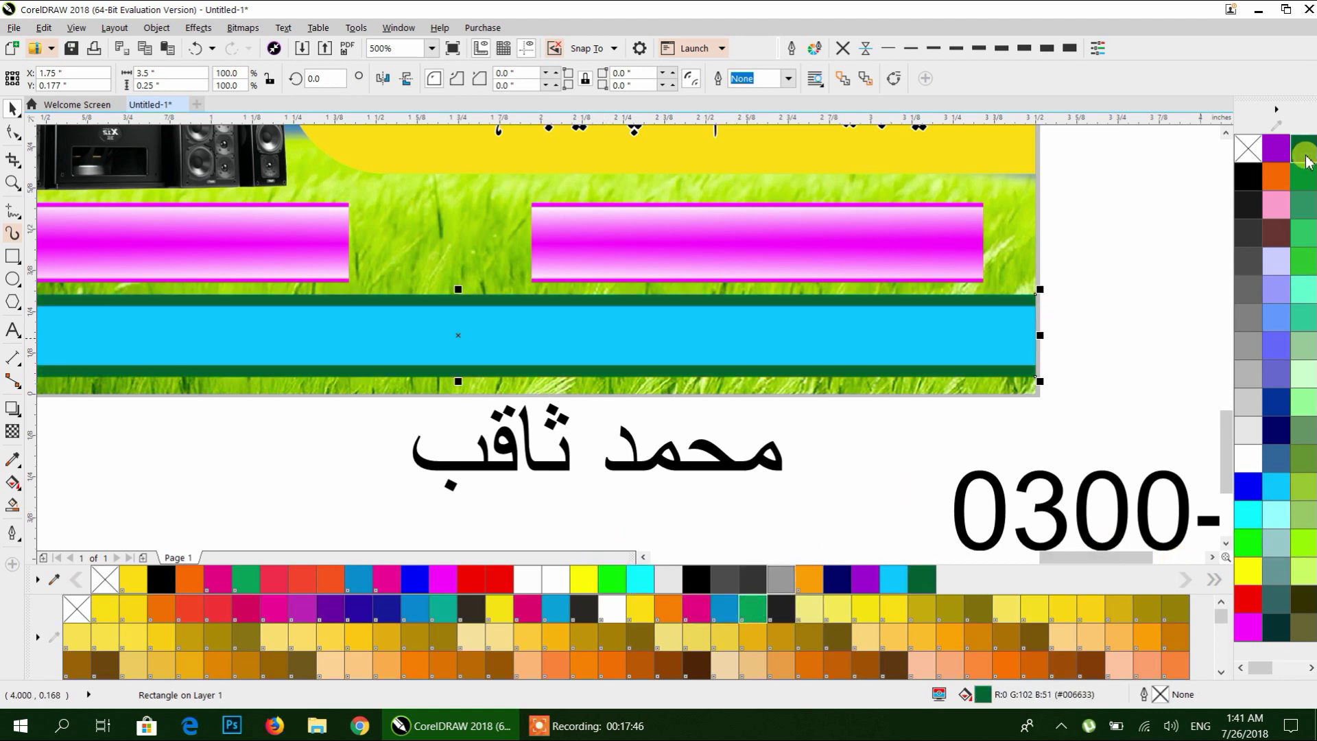
{"action": "left_click", "coordinate": [1299, 275]}
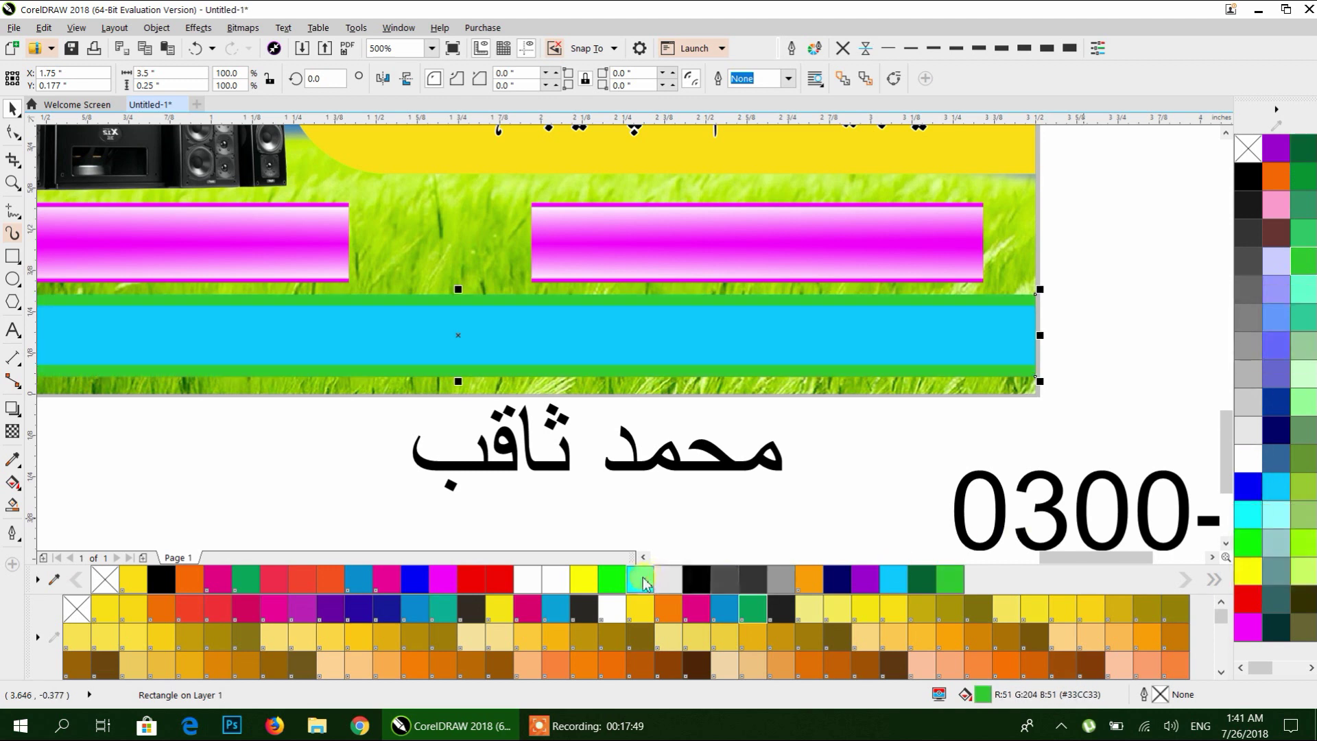
{"action": "left_click", "coordinate": [958, 582]}
{"action": "left_click", "coordinate": [1248, 542]}
{"action": "left_click", "coordinate": [991, 335]}
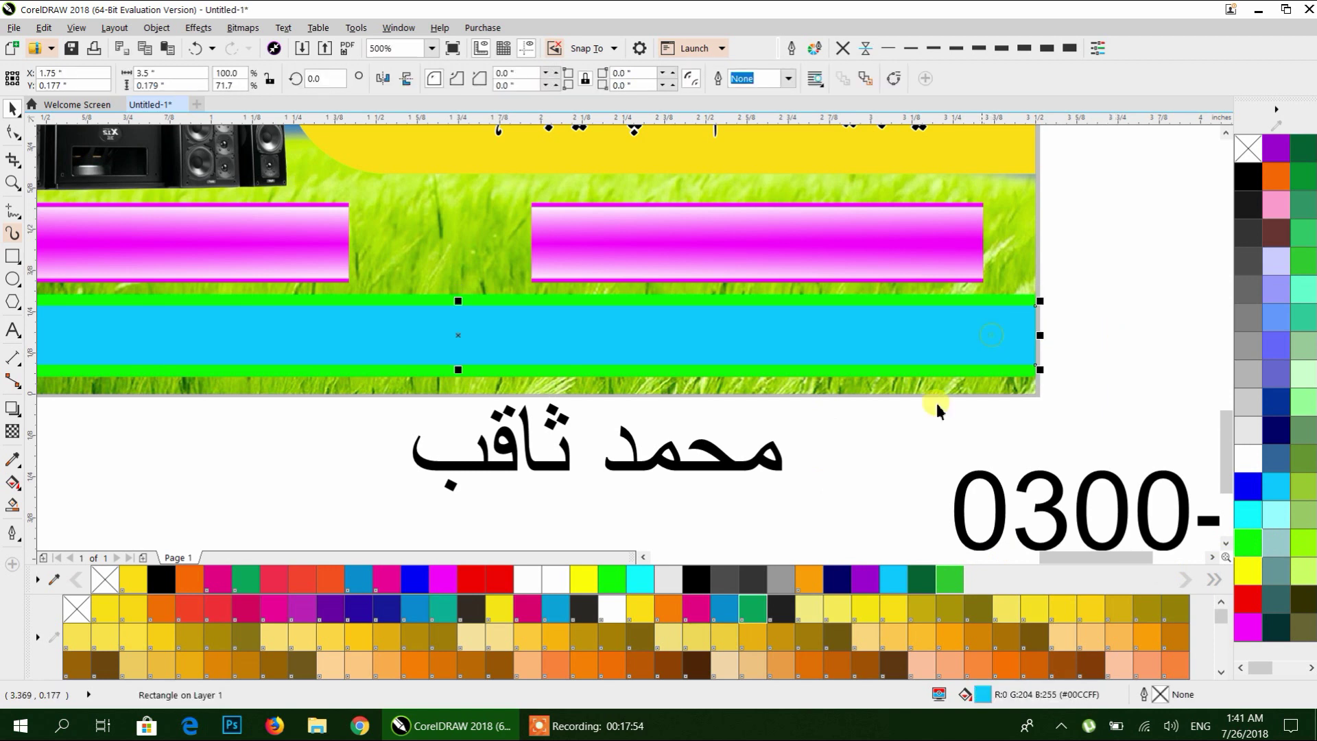
{"action": "left_click", "coordinate": [724, 608]}
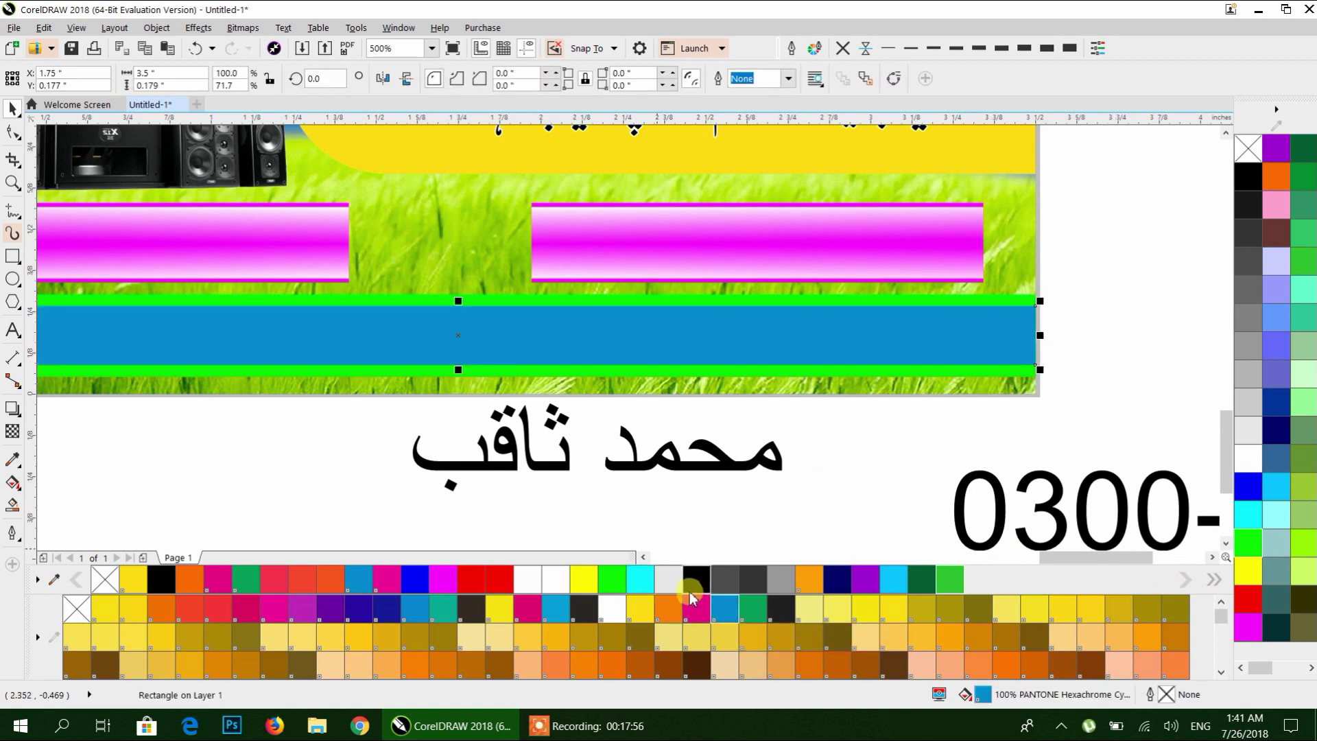
{"action": "left_click", "coordinate": [612, 580]}
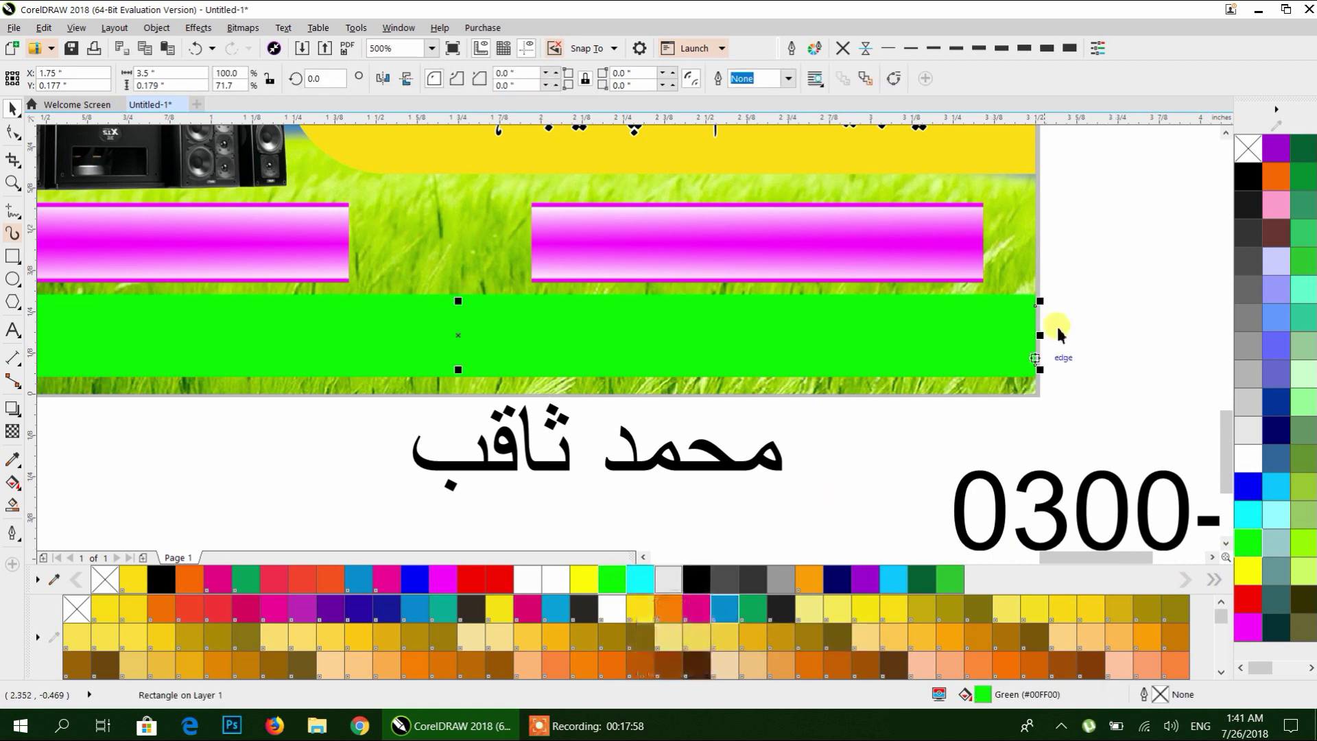
{"action": "left_click", "coordinate": [1079, 300]}
Fill the outer band and the inner strip magenta.
{"action": "left_click", "coordinate": [1033, 303]}
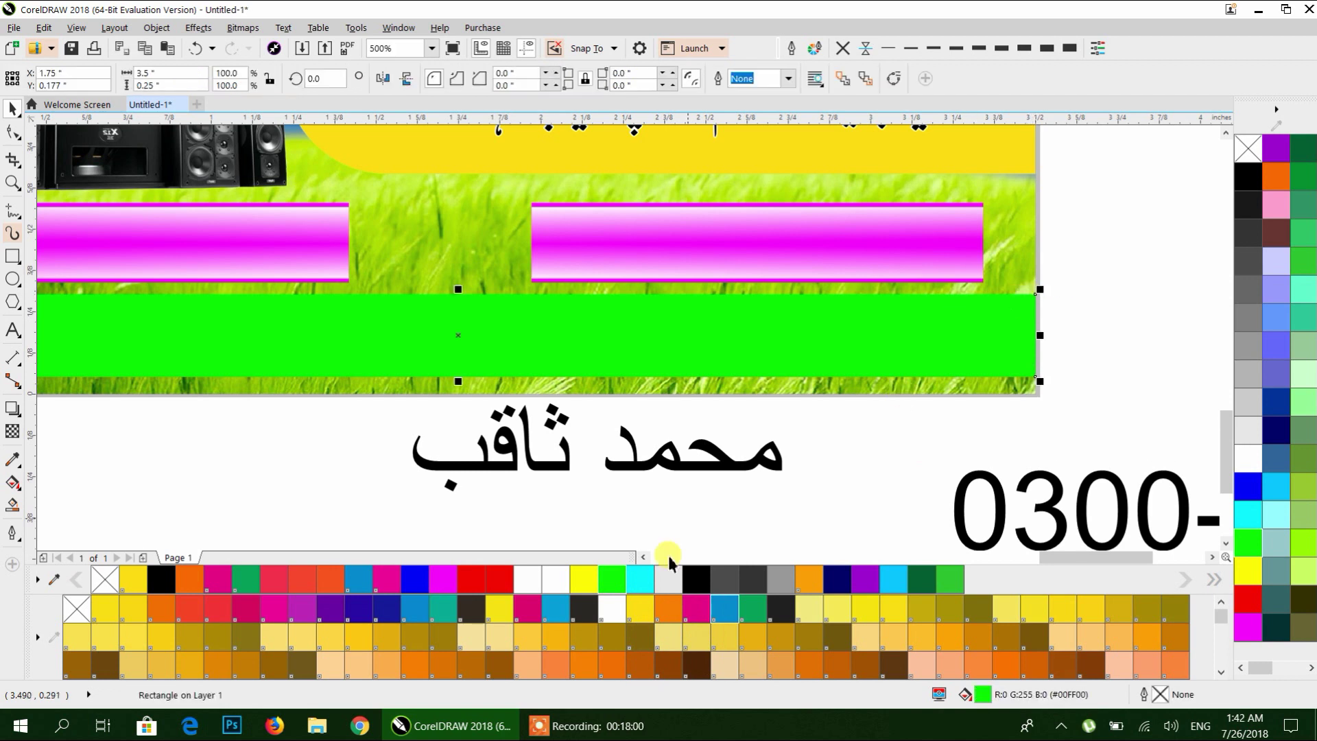
{"action": "left_click", "coordinate": [695, 609]}
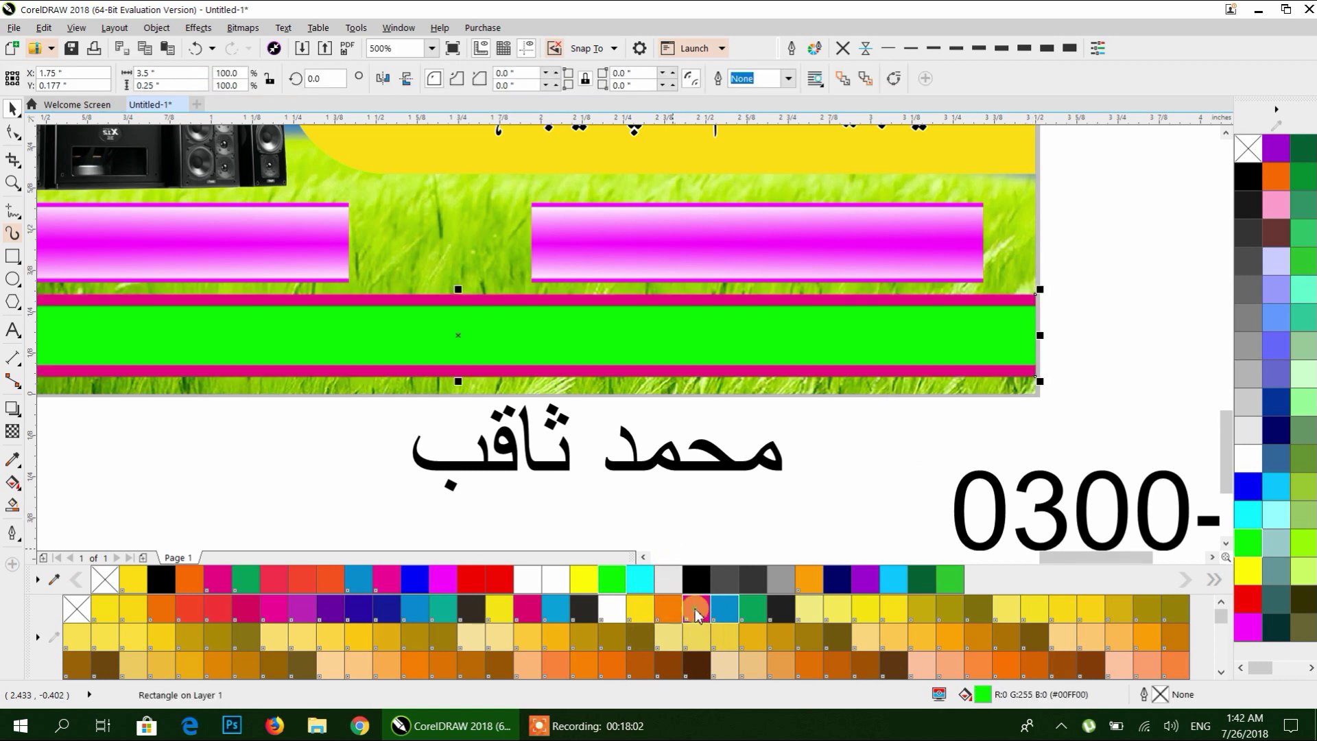
{"action": "left_click", "coordinate": [868, 312]}
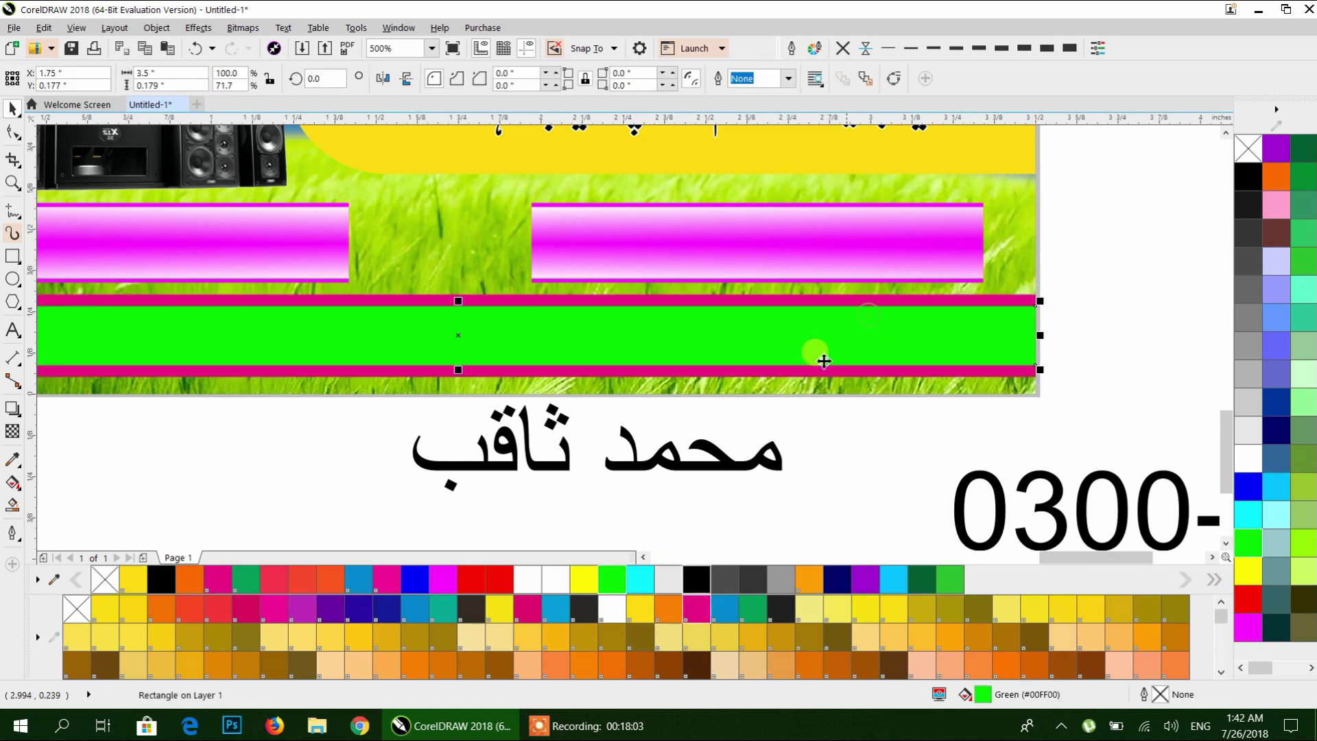
{"action": "left_click", "coordinate": [273, 608]}
{"action": "left_click", "coordinate": [274, 608]}
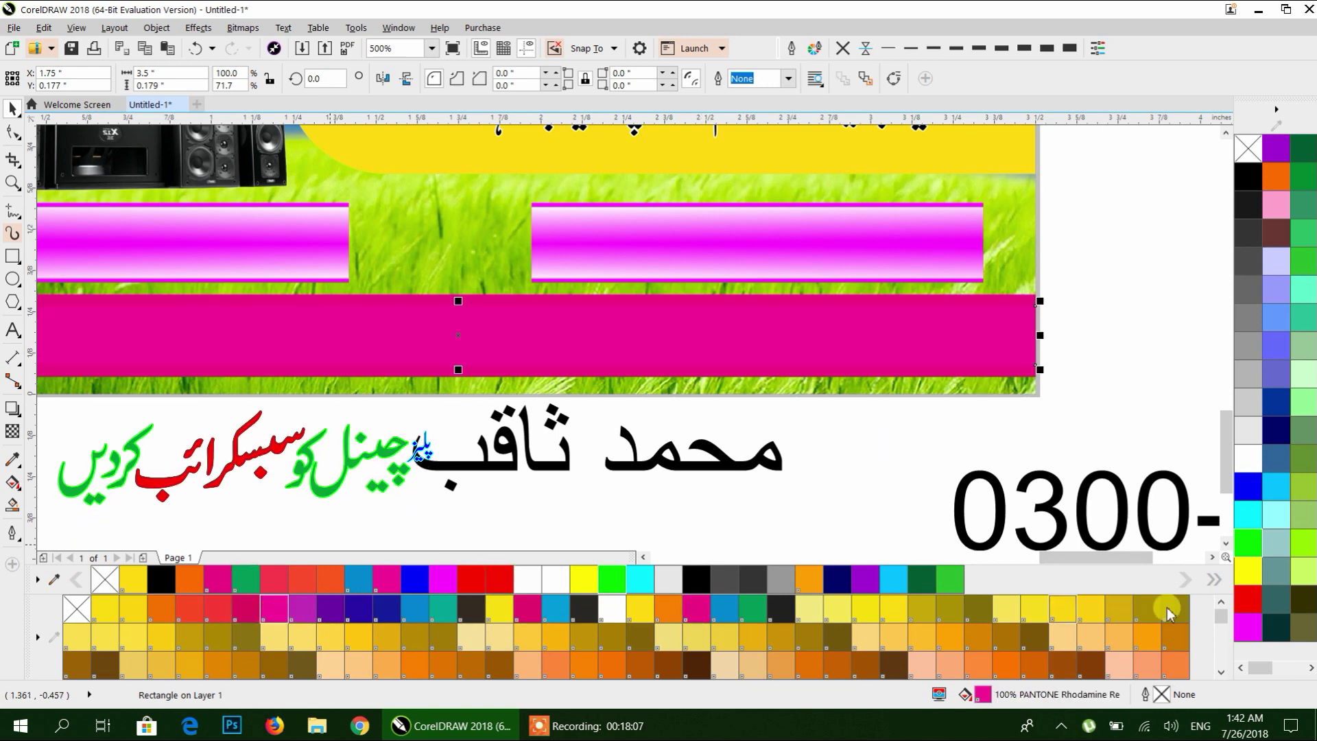
{"action": "left_click", "coordinate": [1248, 626]}
{"action": "left_click", "coordinate": [1140, 412]}
{"action": "scroll", "coordinate": [1058, 352], "scroll_direction": "down", "scroll_amount": 2}
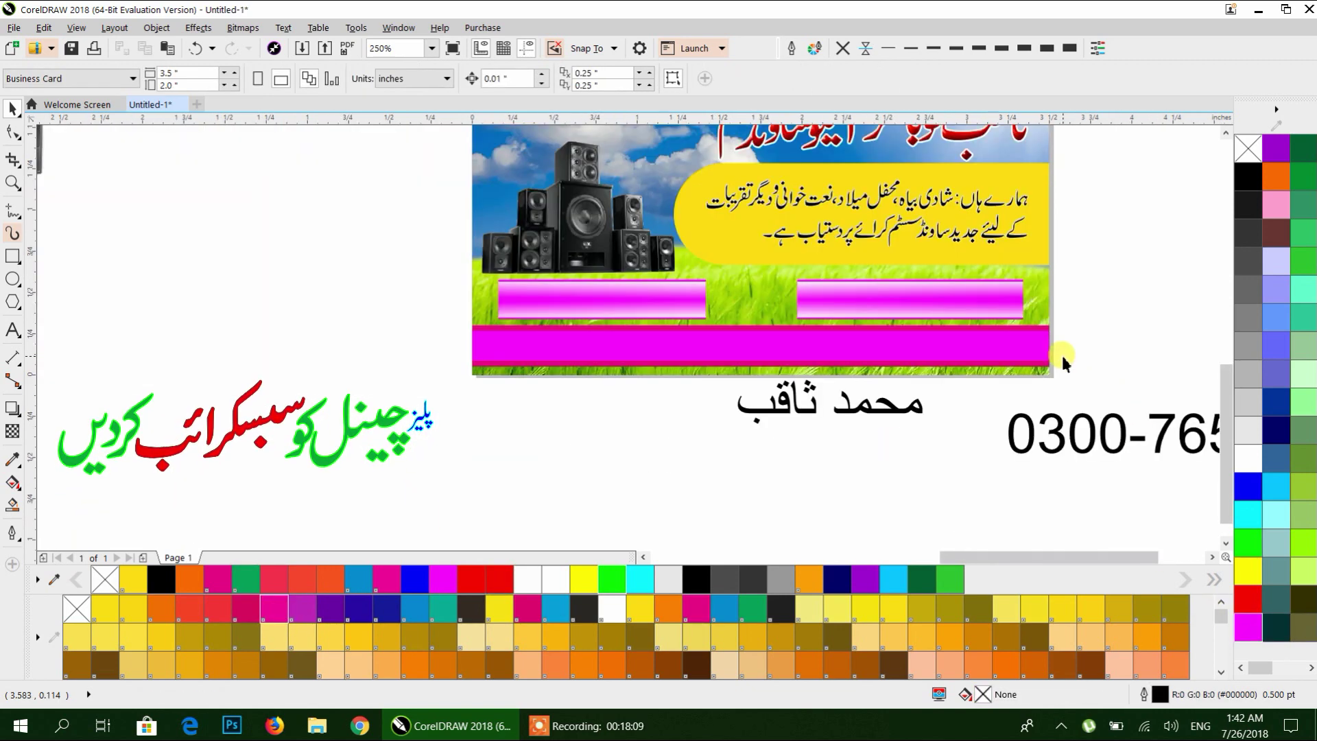
Fill the bottom bar's outer rectangle dark blue and its inner strip cyan.
{"action": "left_click_drag", "start_coordinate": [1058, 352], "coordinate": [988, 437]}
{"action": "scroll", "coordinate": [933, 445], "scroll_direction": "down", "scroll_amount": 2}
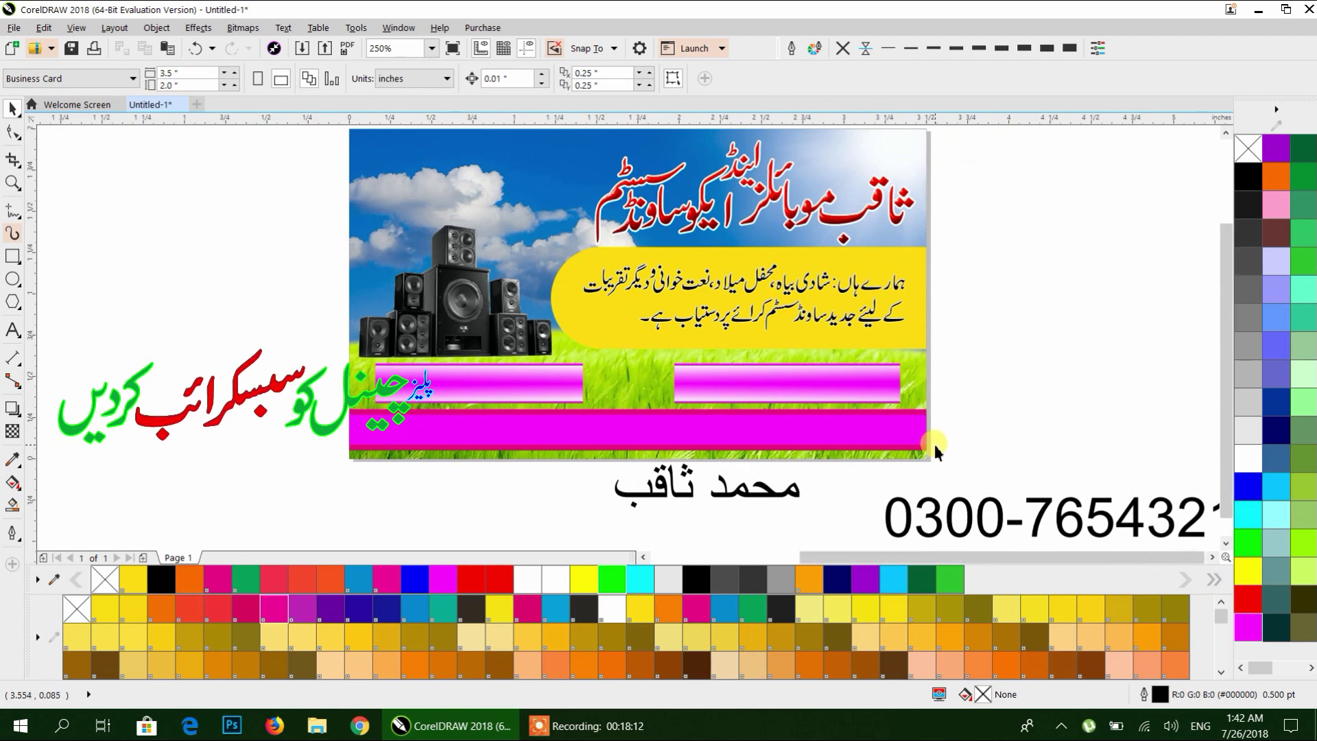
{"action": "scroll", "coordinate": [566, 373], "scroll_direction": "left", "scroll_amount": 3}
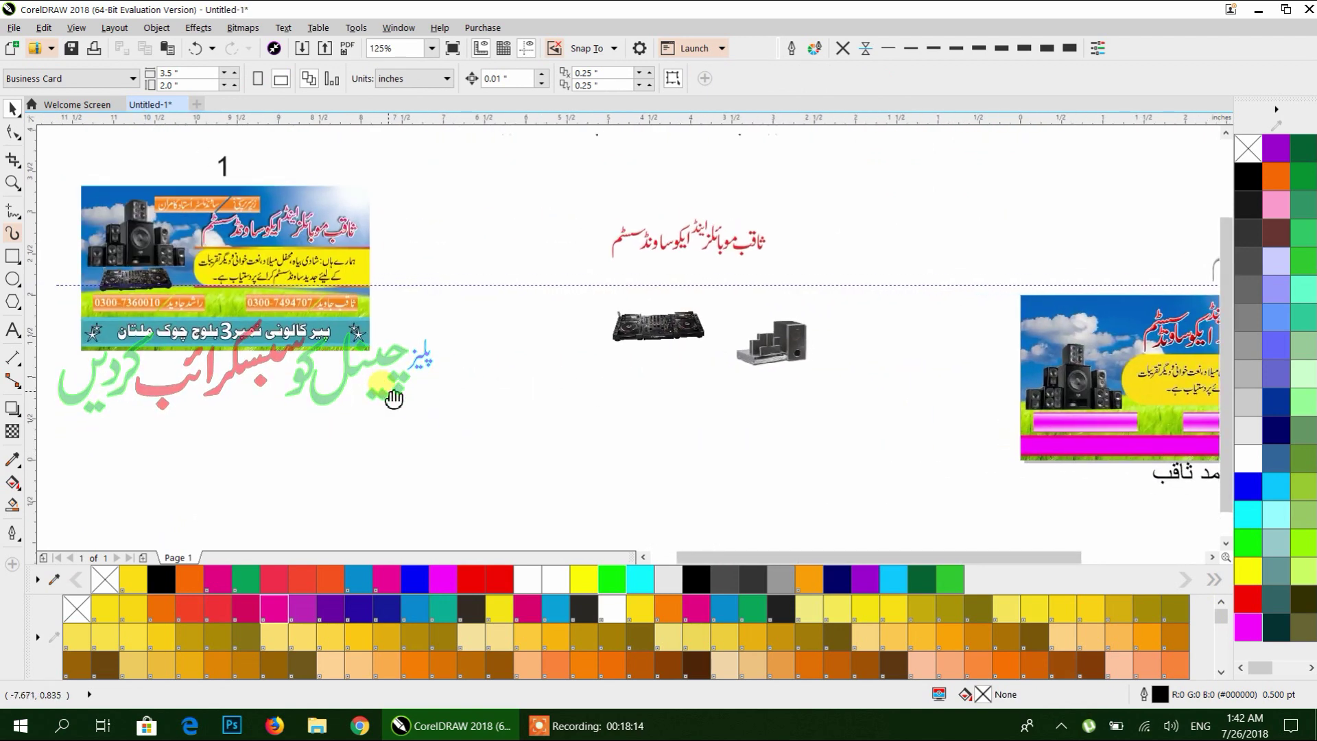
{"action": "scroll", "coordinate": [249, 368], "scroll_direction": "left", "scroll_amount": 2}
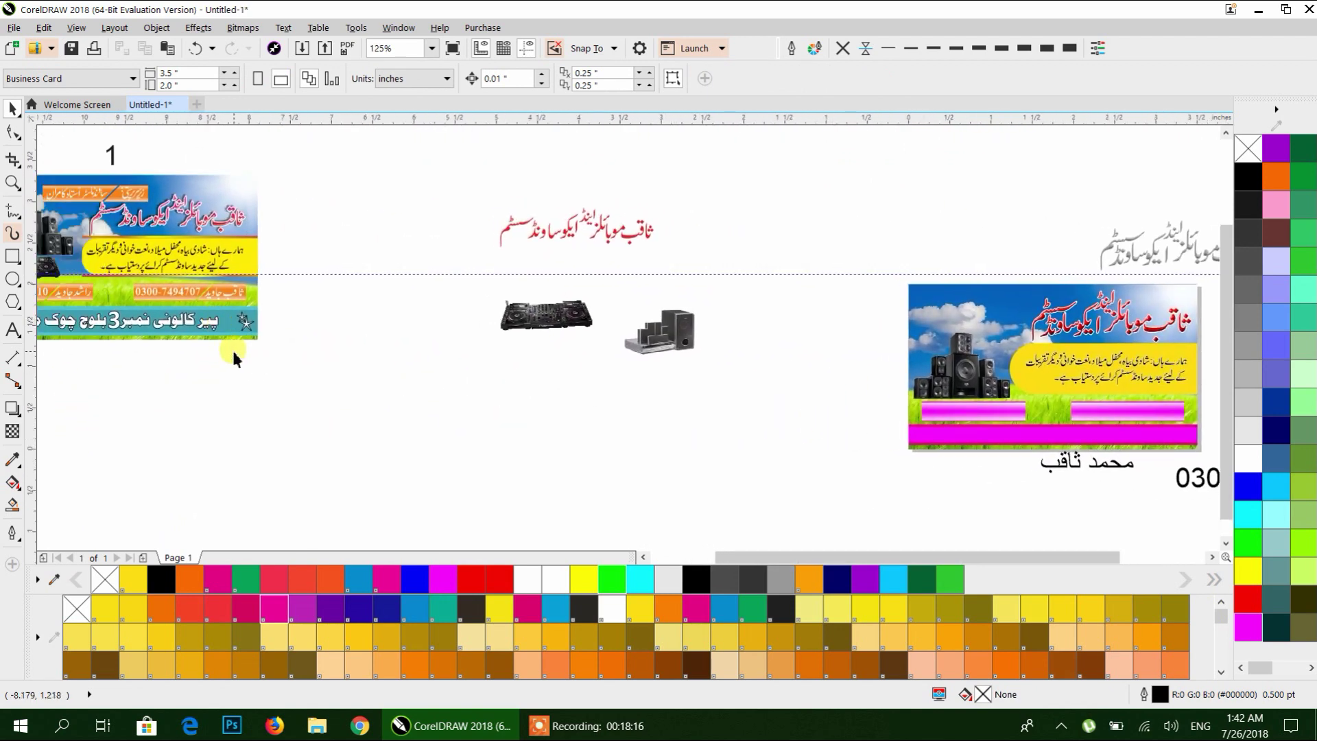
{"action": "scroll", "coordinate": [940, 443], "scroll_direction": "up", "scroll_amount": 2}
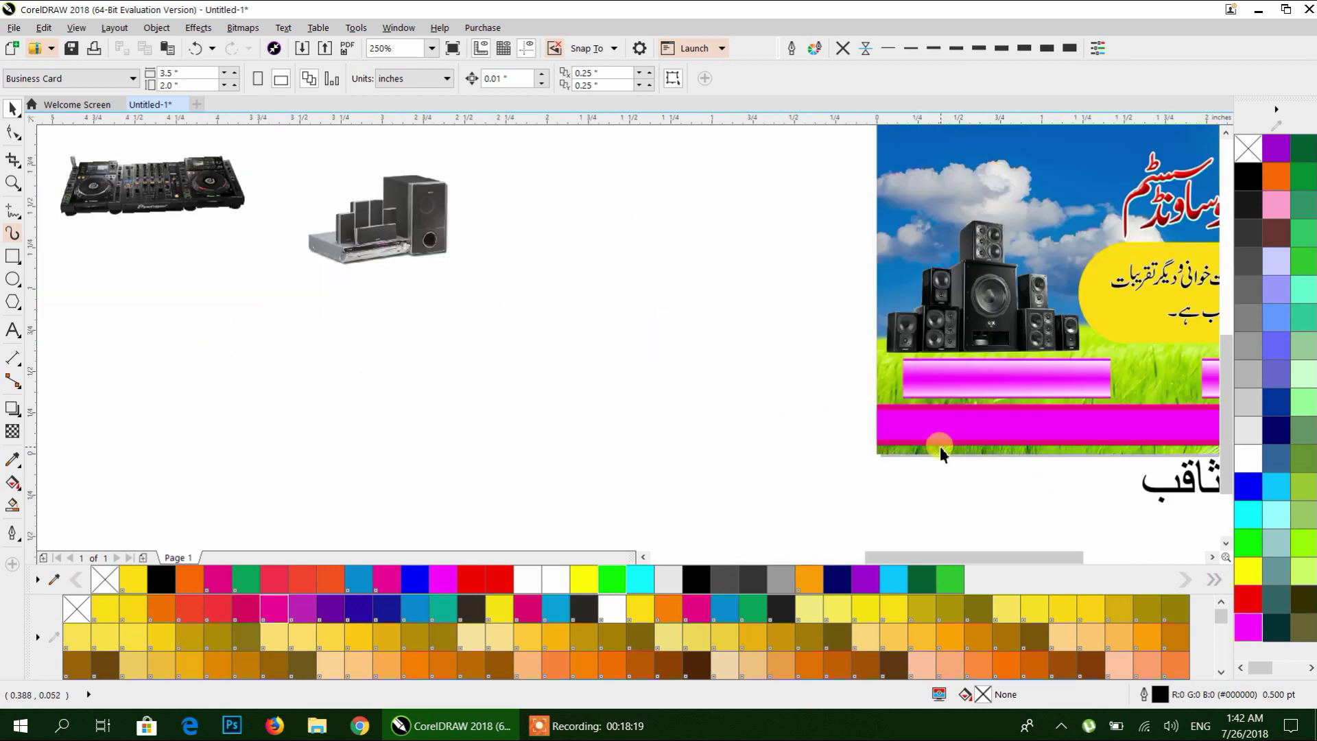
{"action": "left_click", "coordinate": [940, 444]}
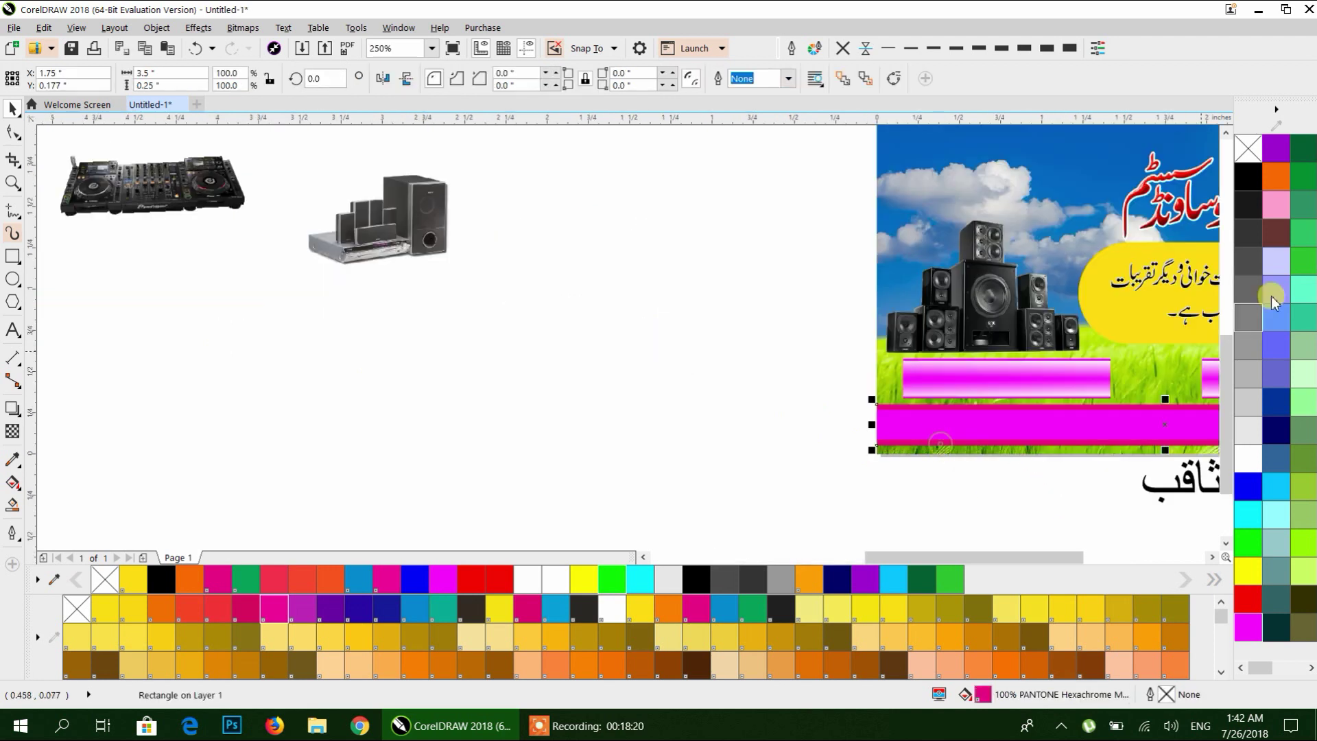
{"action": "left_click", "coordinate": [1277, 400]}
{"action": "left_click", "coordinate": [933, 432]}
{"action": "left_click", "coordinate": [1277, 486]}
{"action": "left_click", "coordinate": [775, 435]}
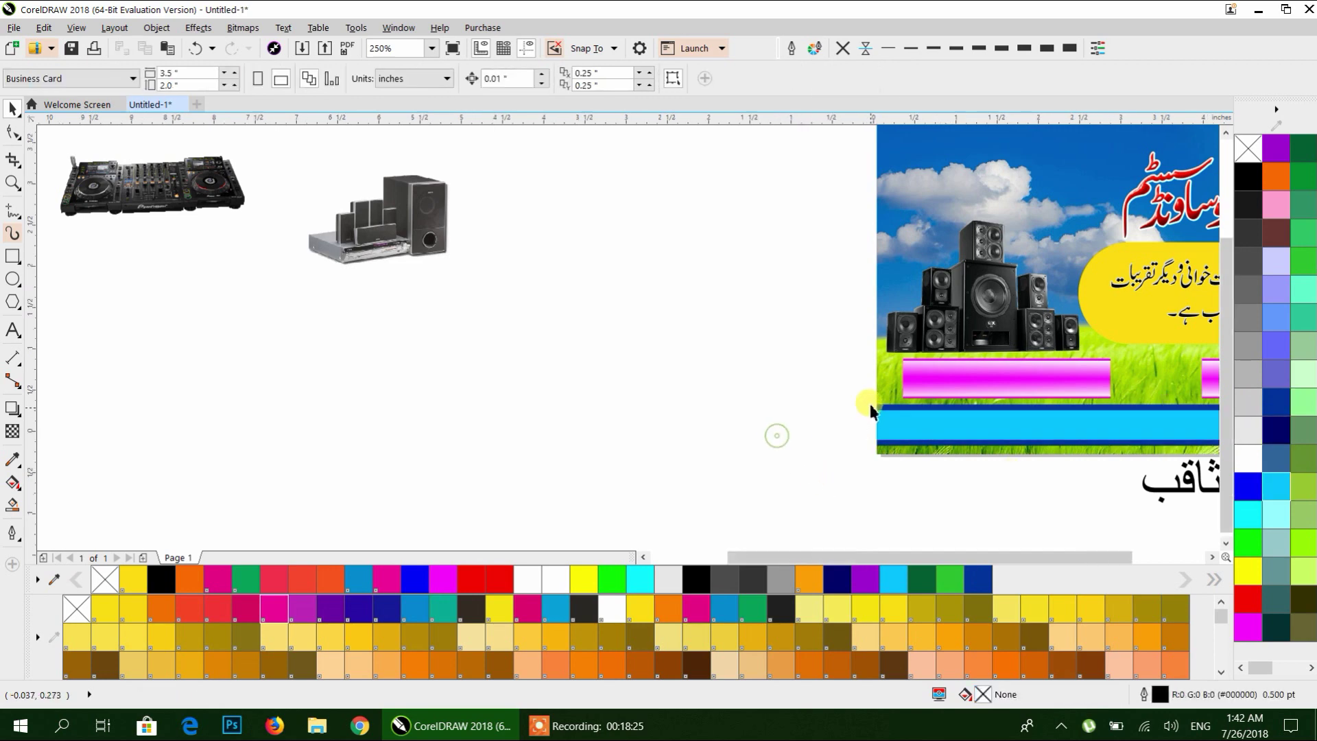
{"action": "scroll", "coordinate": [776, 435], "scroll_direction": "down", "scroll_amount": 2}
{"action": "scroll", "coordinate": [713, 432], "scroll_direction": "up", "scroll_amount": 4}
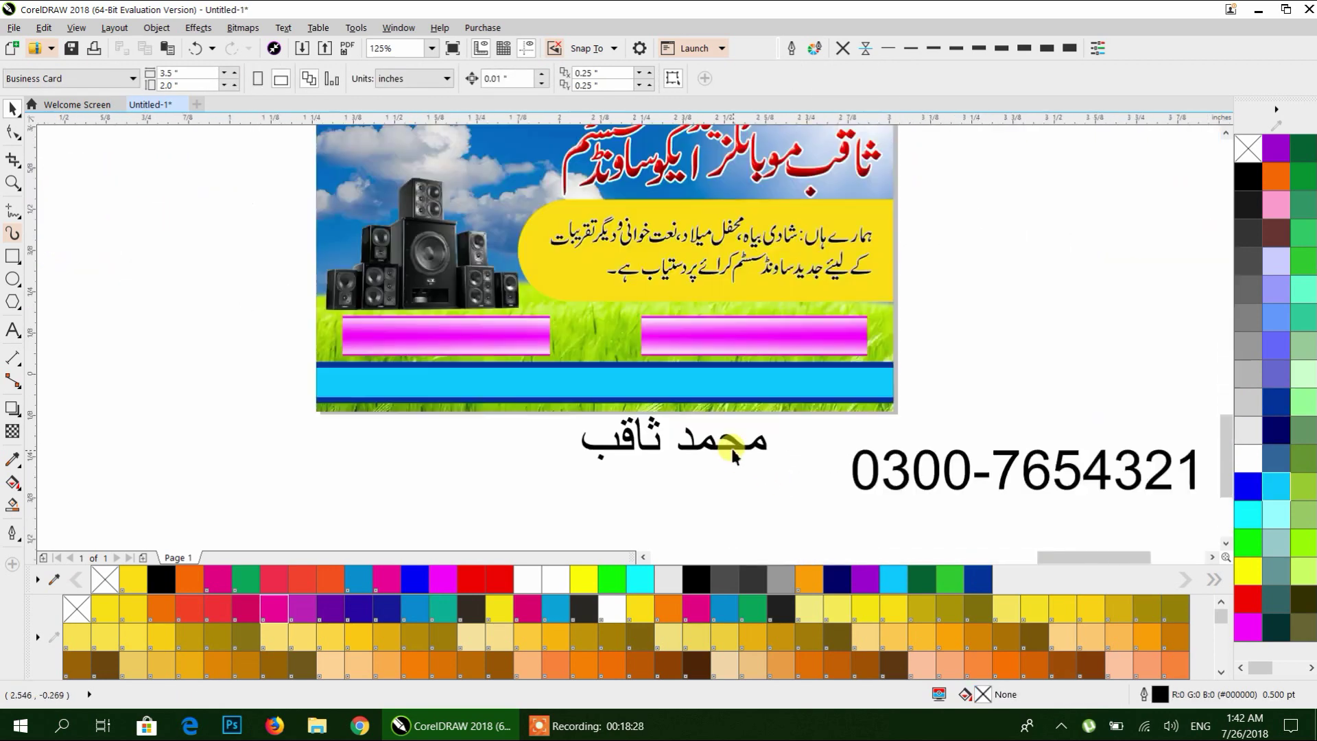
Set the Urdu name and the phone number in the Alvi Nastaleeq font.
{"action": "left_click", "coordinate": [726, 440]}
{"action": "left_click", "coordinate": [964, 485], "text": "shift"}
{"action": "left_click", "coordinate": [512, 78]}
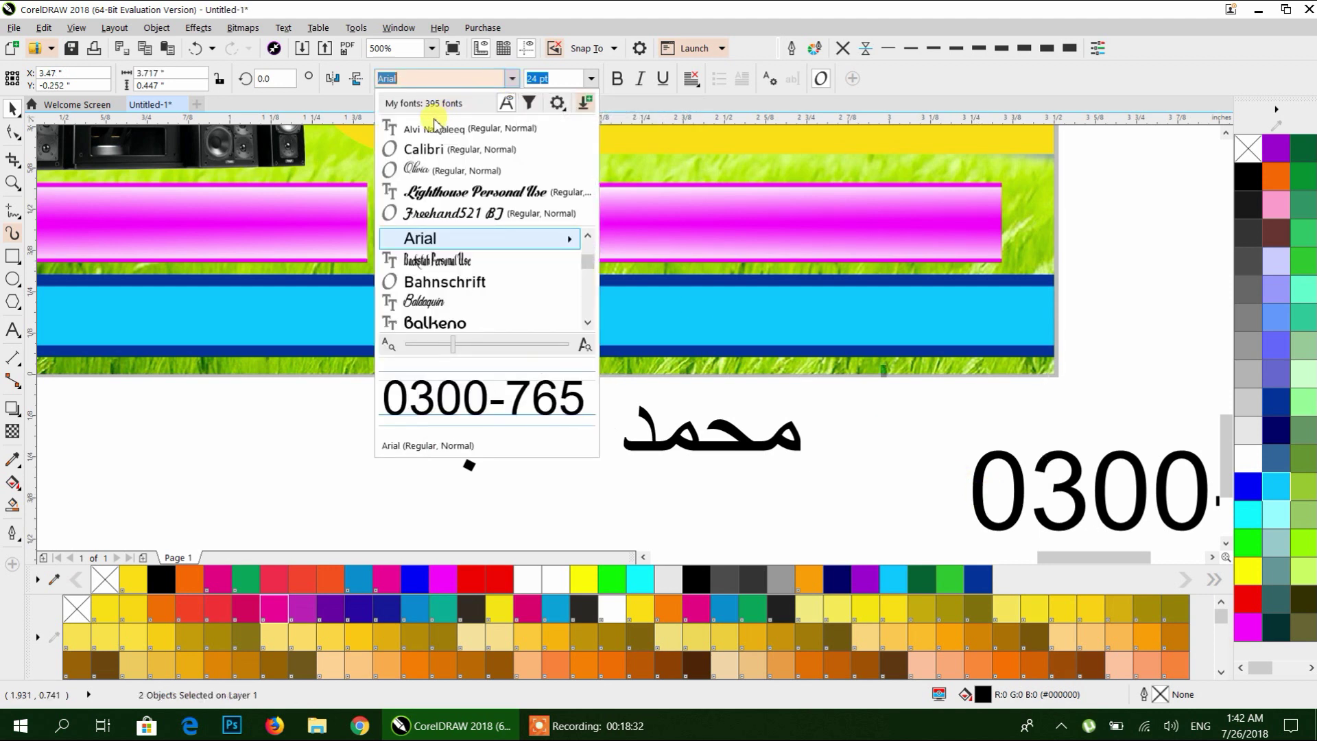
{"action": "left_click", "coordinate": [437, 128]}
Shrink the Urdu name and phone number and fit them inside the right magenta banner.
{"action": "left_click", "coordinate": [626, 459]}
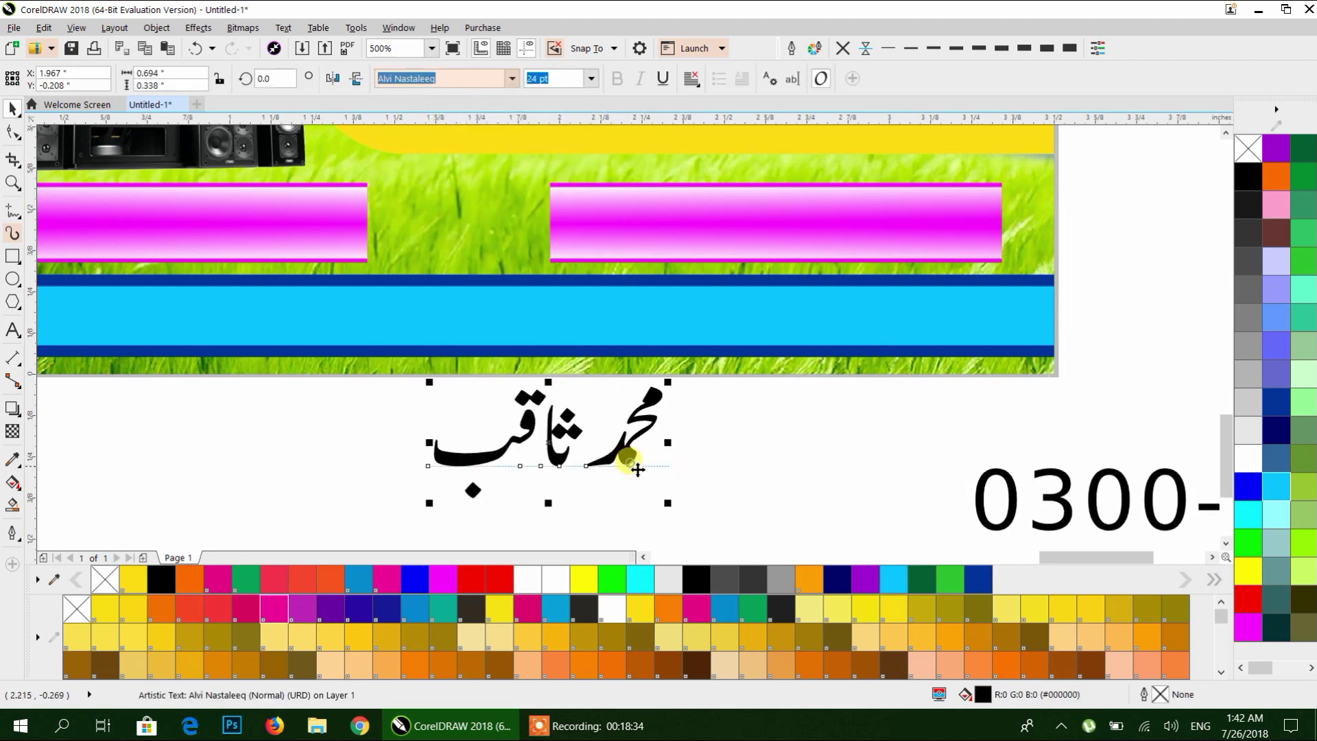
{"action": "left_click_drag", "start_coordinate": [670, 500], "coordinate": [953, 228]}
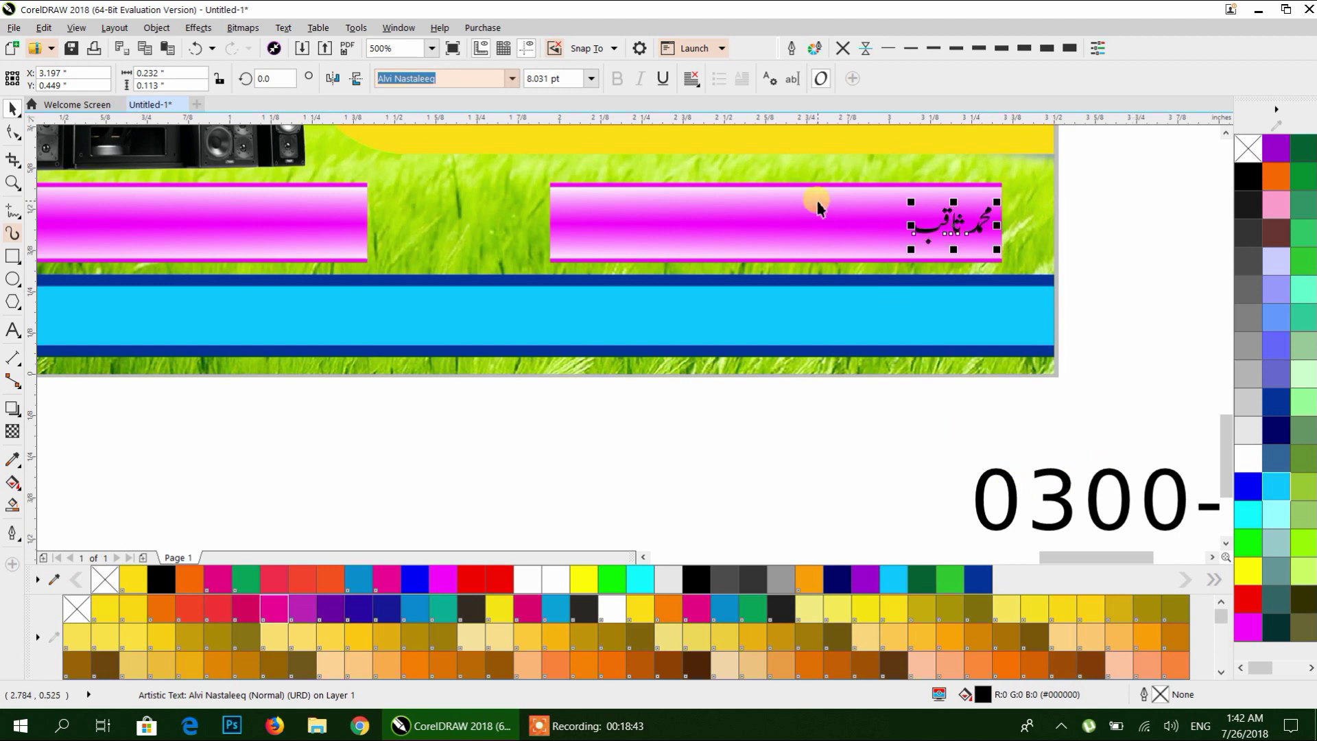
{"action": "left_click_drag", "start_coordinate": [1005, 482], "coordinate": [492, 416]}
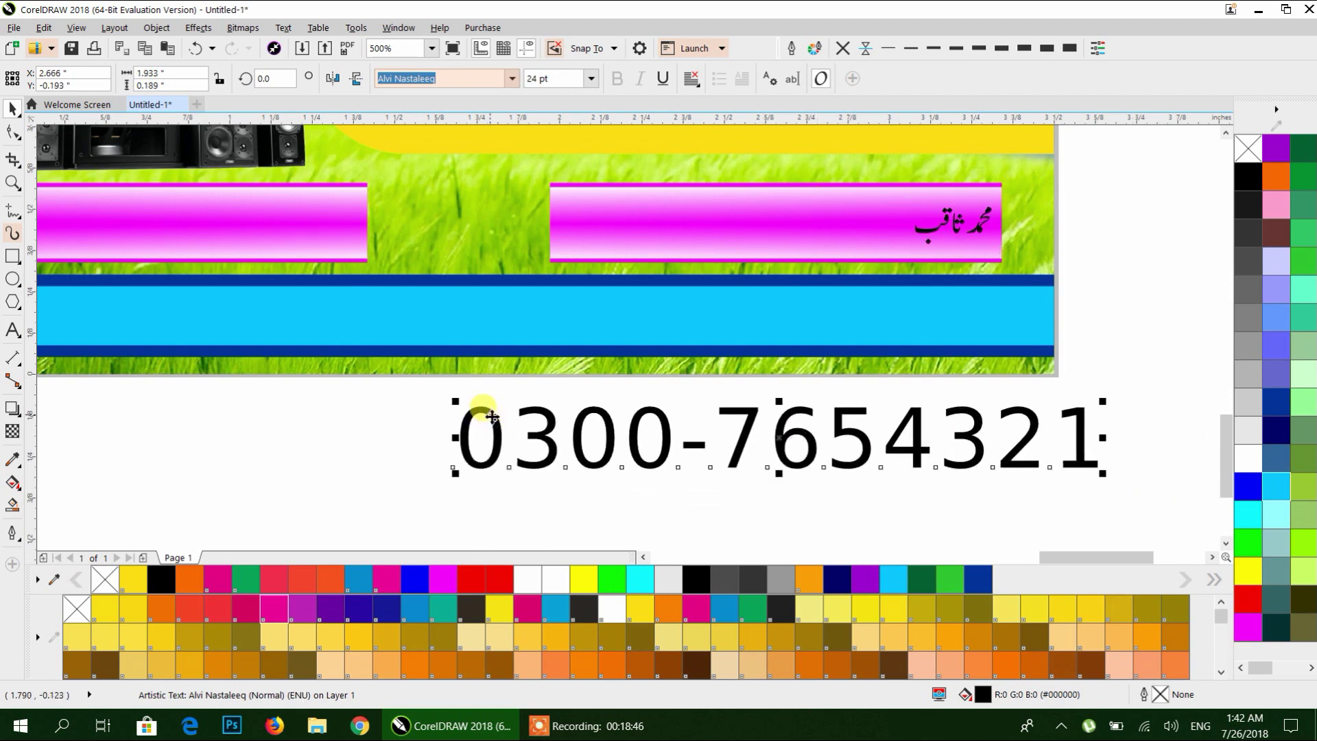
{"action": "left_click_drag", "start_coordinate": [452, 467], "coordinate": [705, 229]}
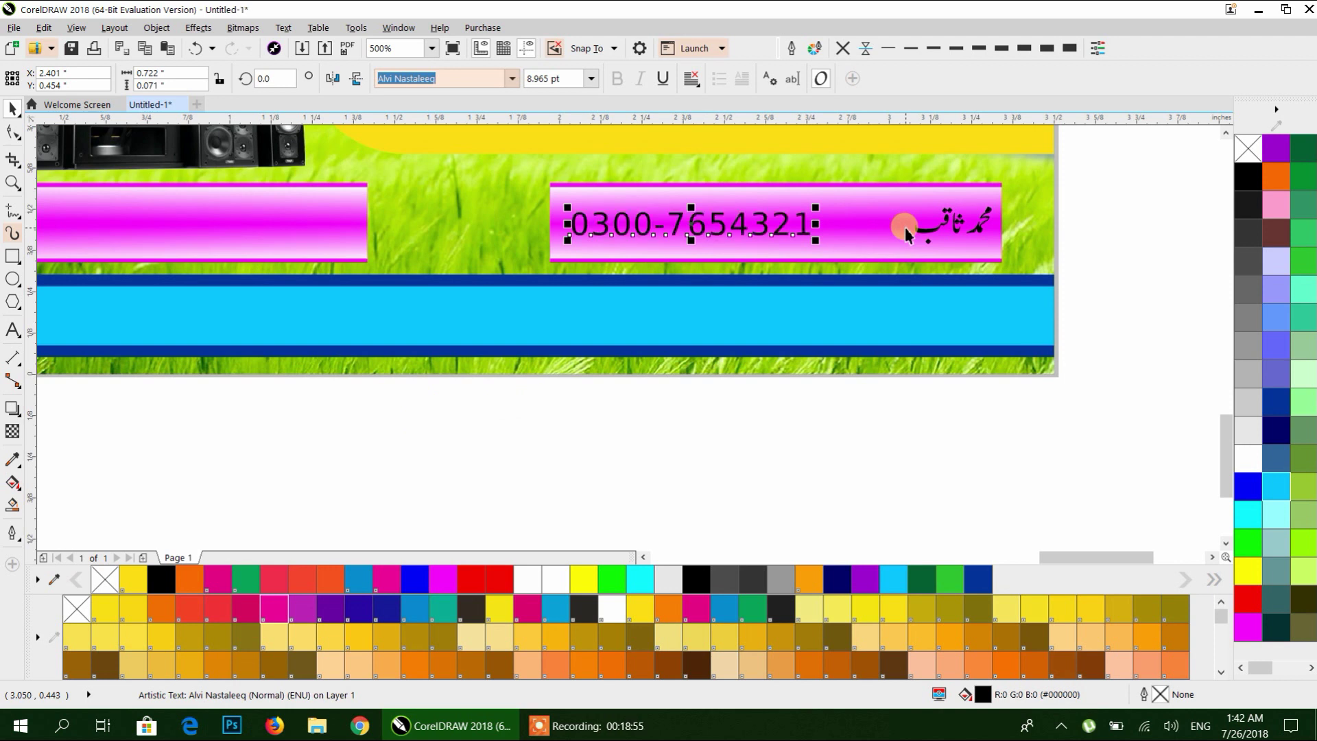
Group the Urdu name with the phone number and ungroup the remaining banner objects.
{"action": "left_click_drag", "start_coordinate": [1123, 162], "coordinate": [454, 253]}
{"action": "key", "text": "ctrl+g"}
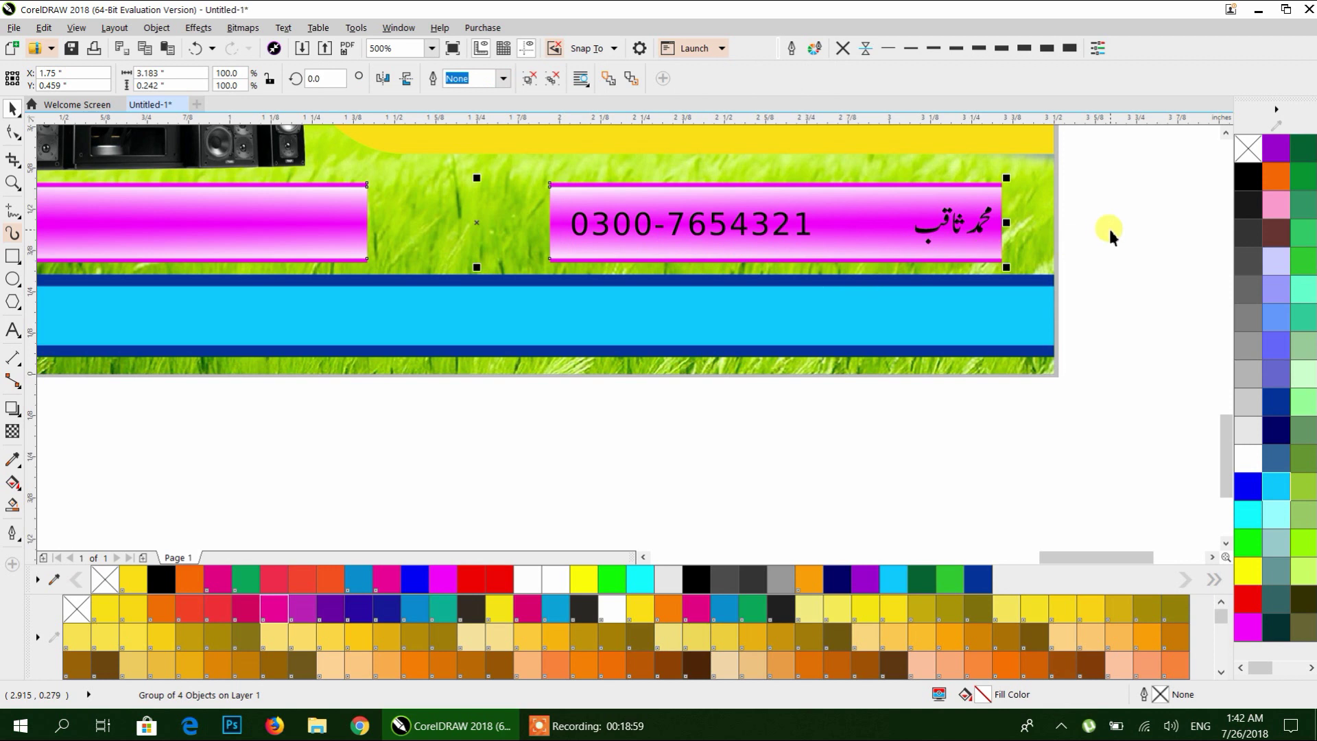
{"action": "left_click", "coordinate": [1110, 226]}
{"action": "left_click", "coordinate": [978, 220]}
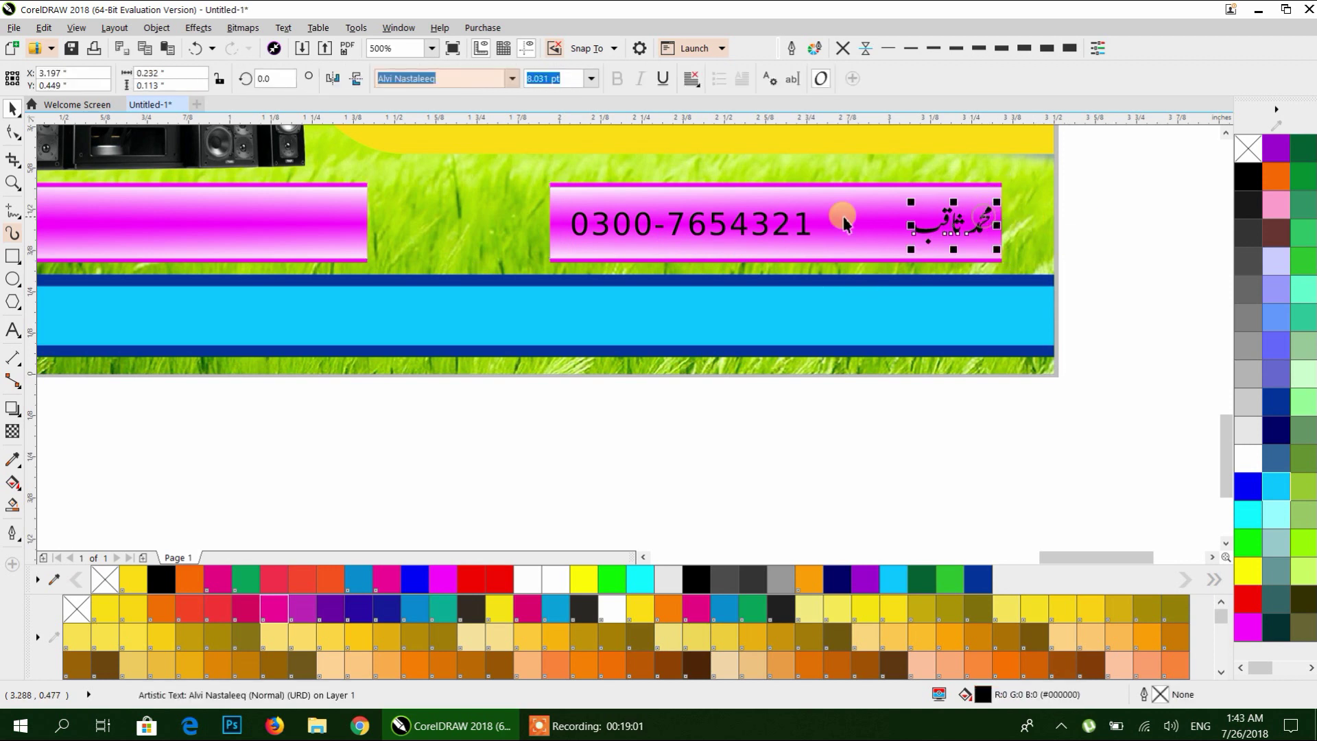
{"action": "left_click", "coordinate": [790, 224], "text": "shift"}
{"action": "key", "text": "e"}
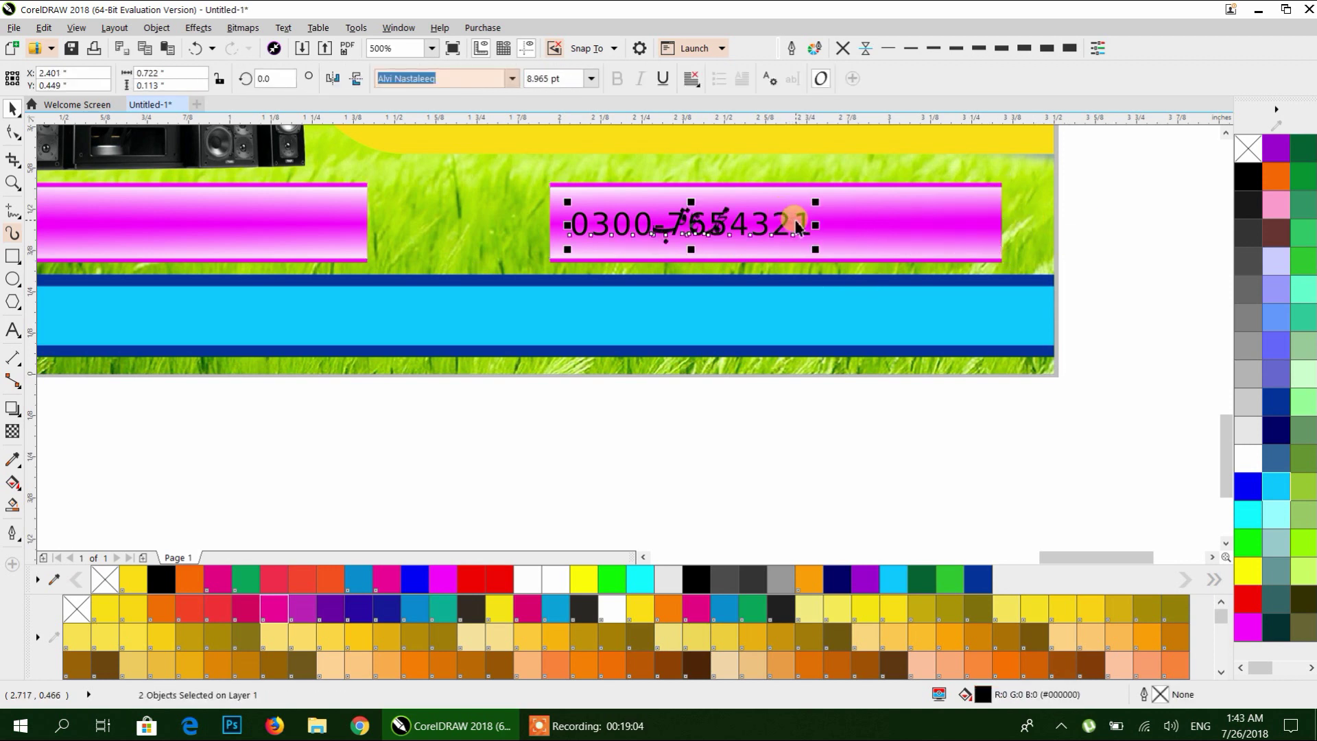
{"action": "key", "text": "ctrl+z"}
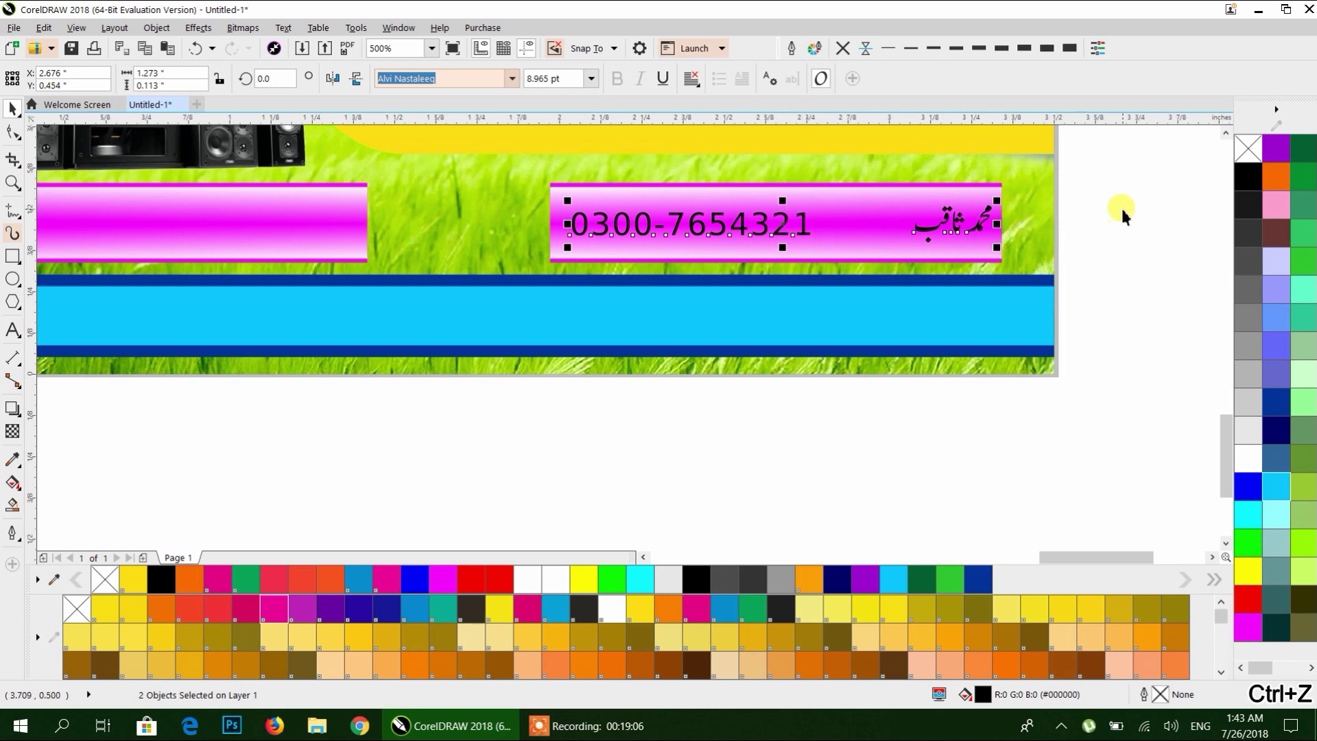
{"action": "key", "text": "ctrl+g"}
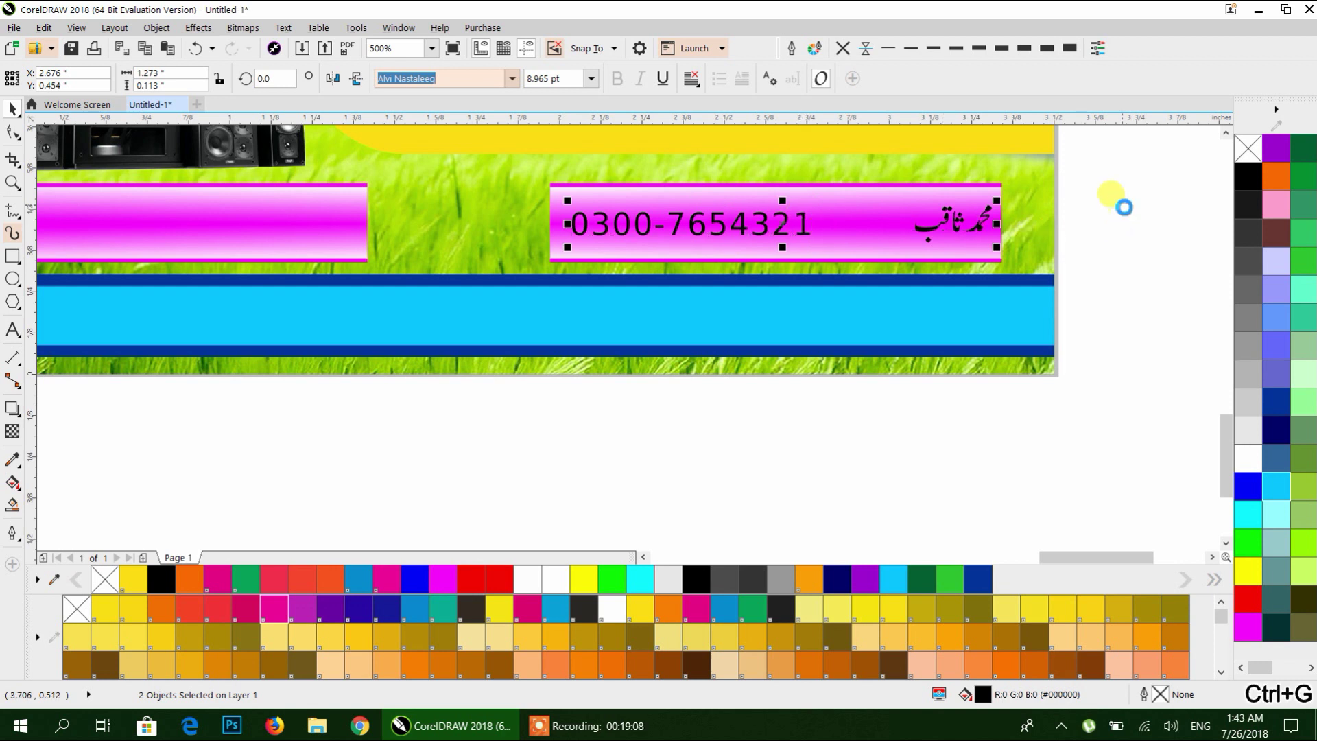
{"action": "left_click", "coordinate": [905, 211]}
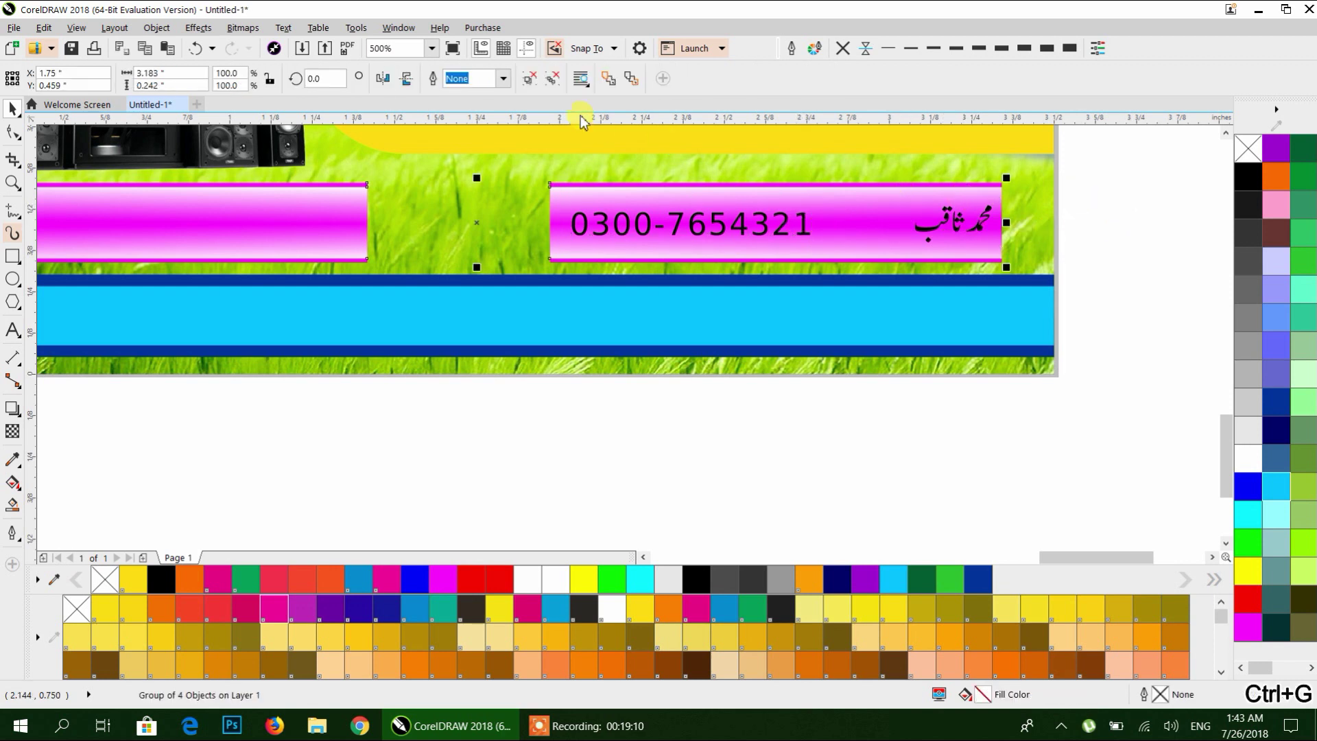
{"action": "left_click", "coordinate": [532, 80]}
{"action": "left_click", "coordinate": [12, 257]}
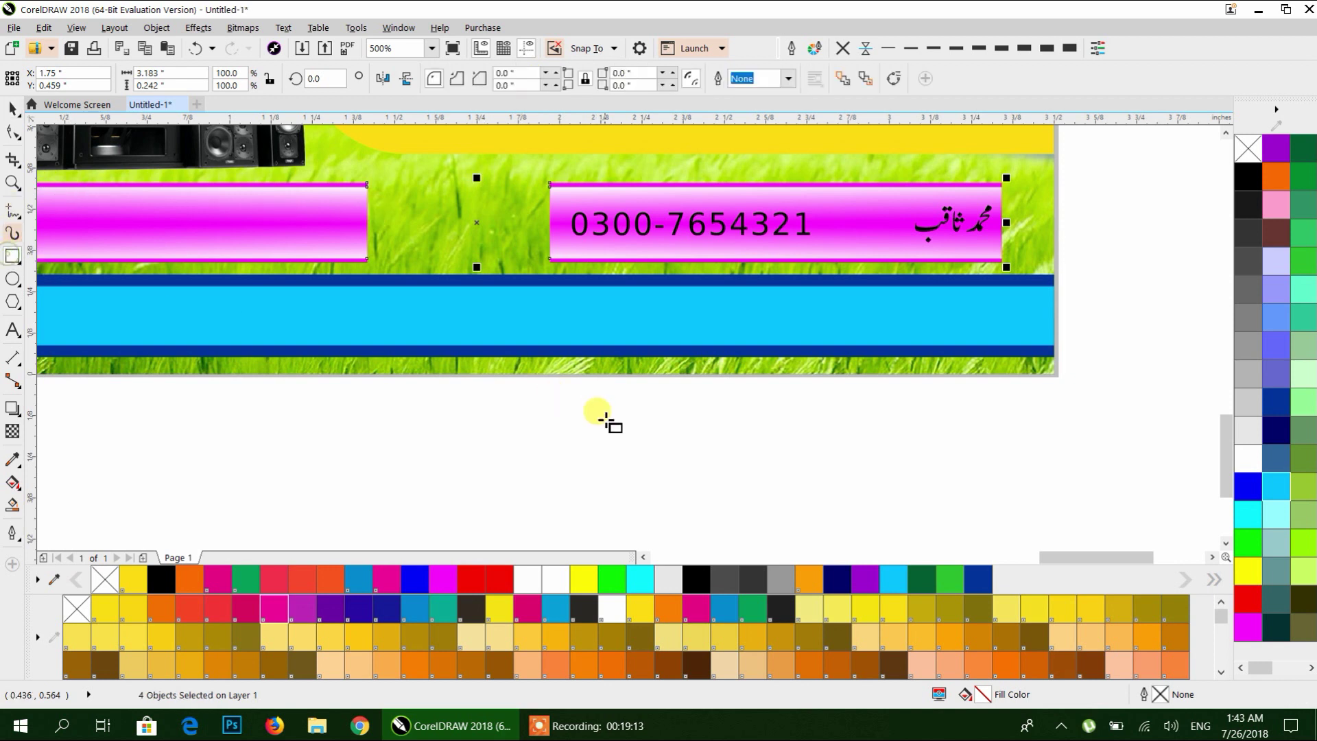
Draw a thin rectangle, tilt it steeply, and lay it across the right magenta banner.
{"action": "left_click_drag", "start_coordinate": [1116, 176], "coordinate": [1120, 406]}
{"action": "left_click", "coordinate": [12, 109]}
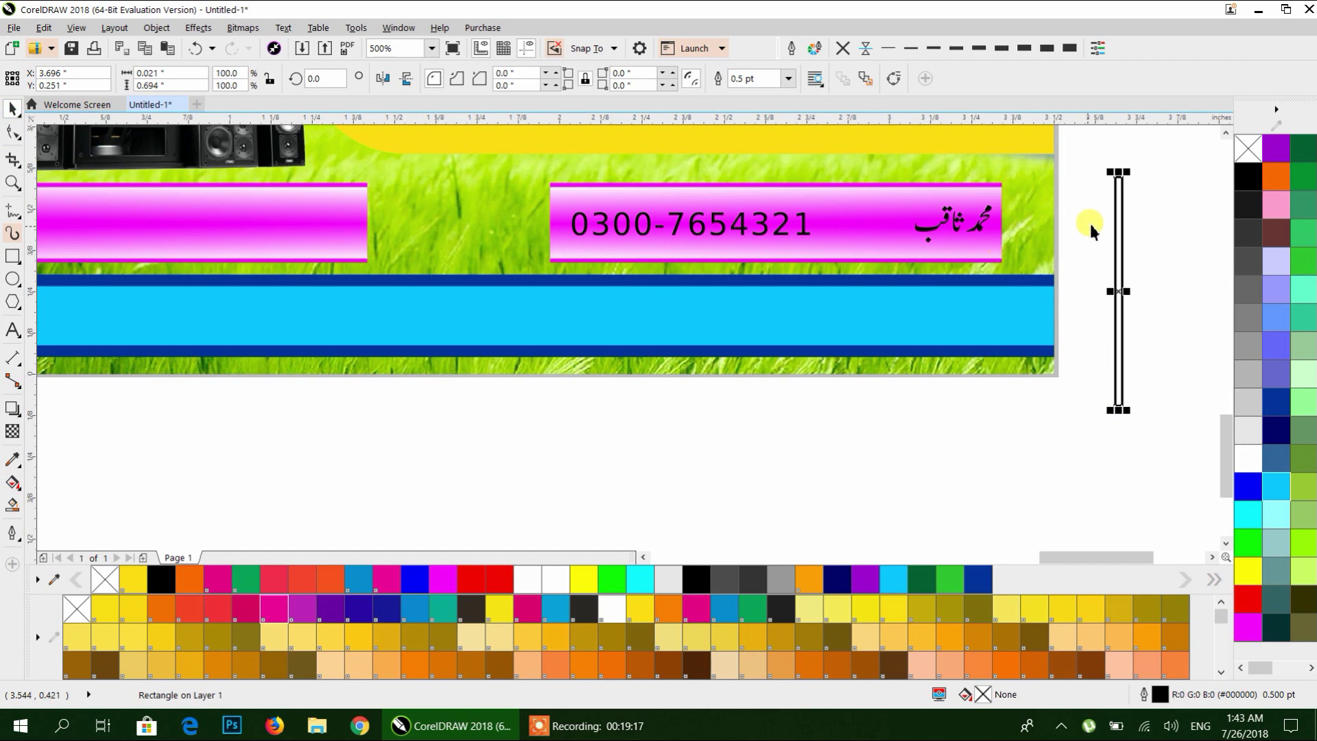
{"action": "left_click", "coordinate": [1118, 224]}
{"action": "left_click_drag", "start_coordinate": [1148, 184], "coordinate": [1155, 197]}
{"action": "left_click_drag", "start_coordinate": [1125, 259], "coordinate": [882, 201]}
{"action": "left_click", "coordinate": [1123, 192]}
{"action": "left_click", "coordinate": [994, 199]}
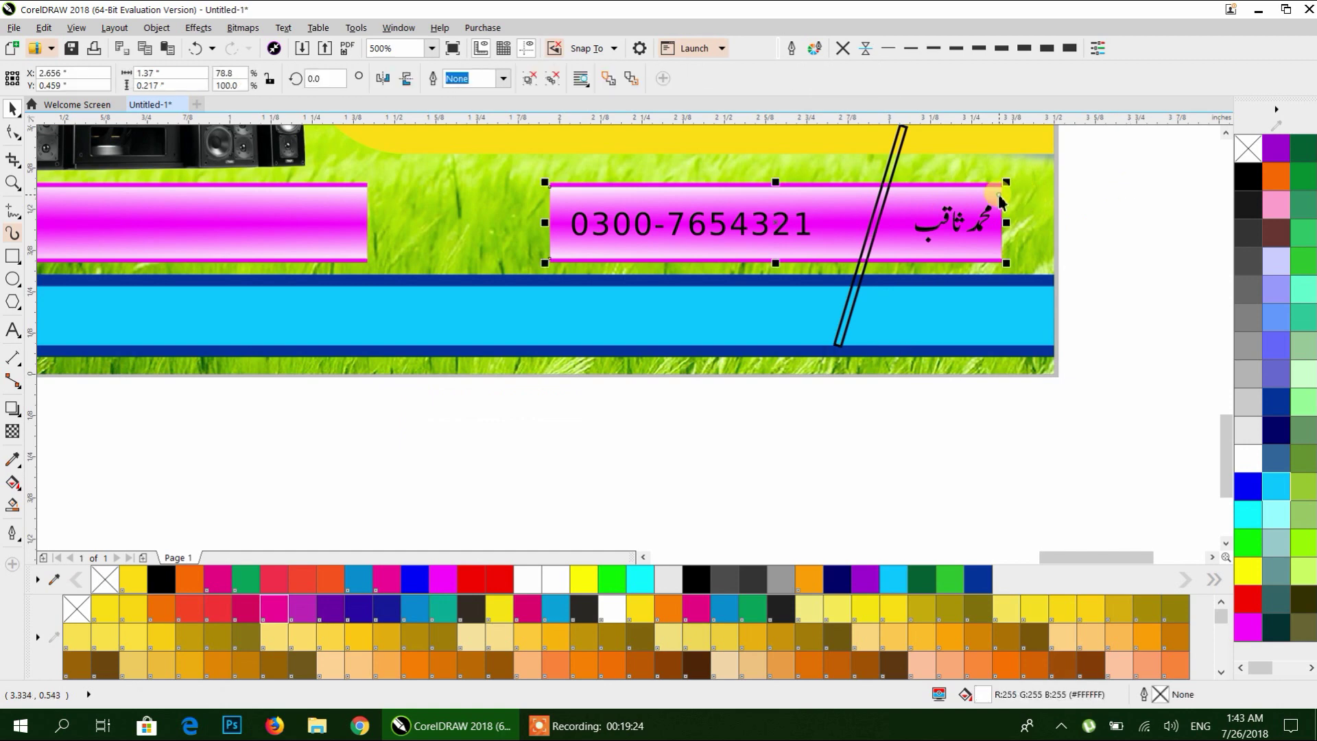
{"action": "scroll", "coordinate": [994, 188], "scroll_direction": "up", "scroll_amount": 1}
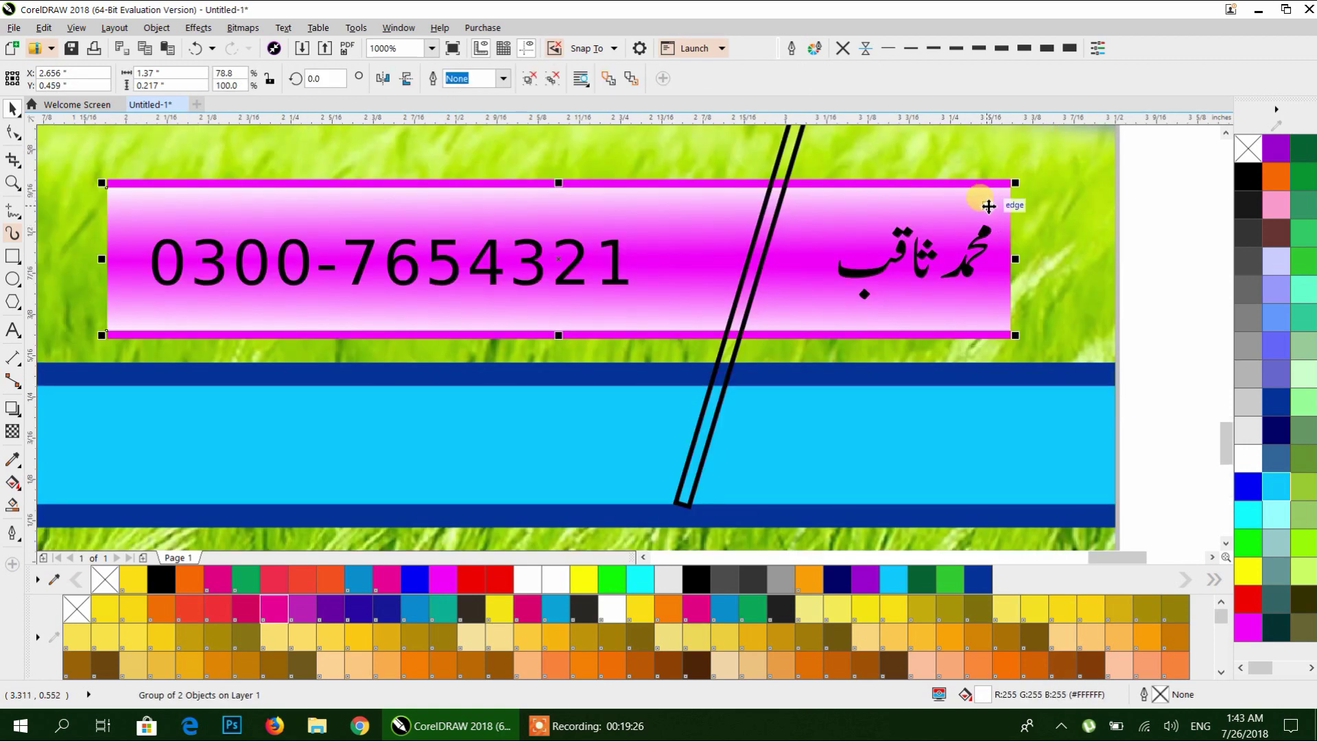
Group the magenta rectangle and the second banner part into one object.
{"action": "scroll", "coordinate": [985, 194], "scroll_direction": "down", "scroll_amount": 1}
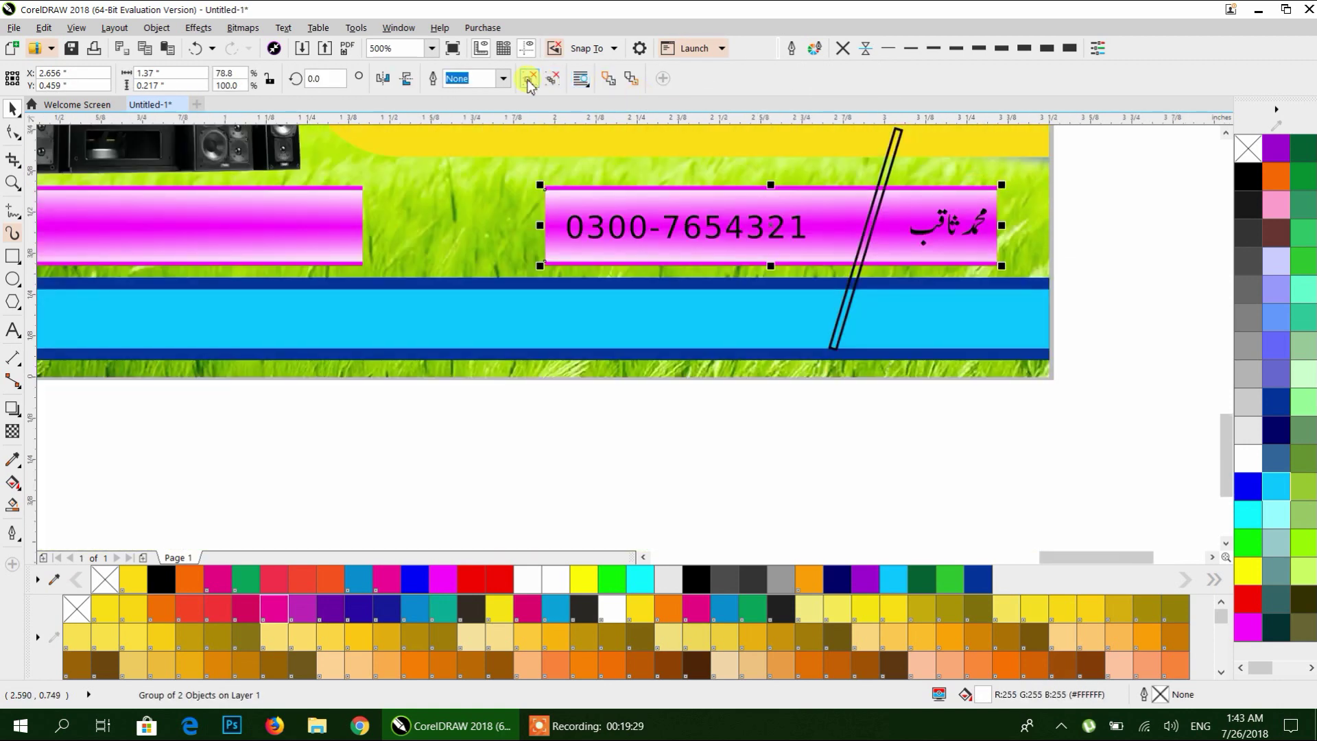
{"action": "left_click", "coordinate": [971, 186], "text": "ctrl"}
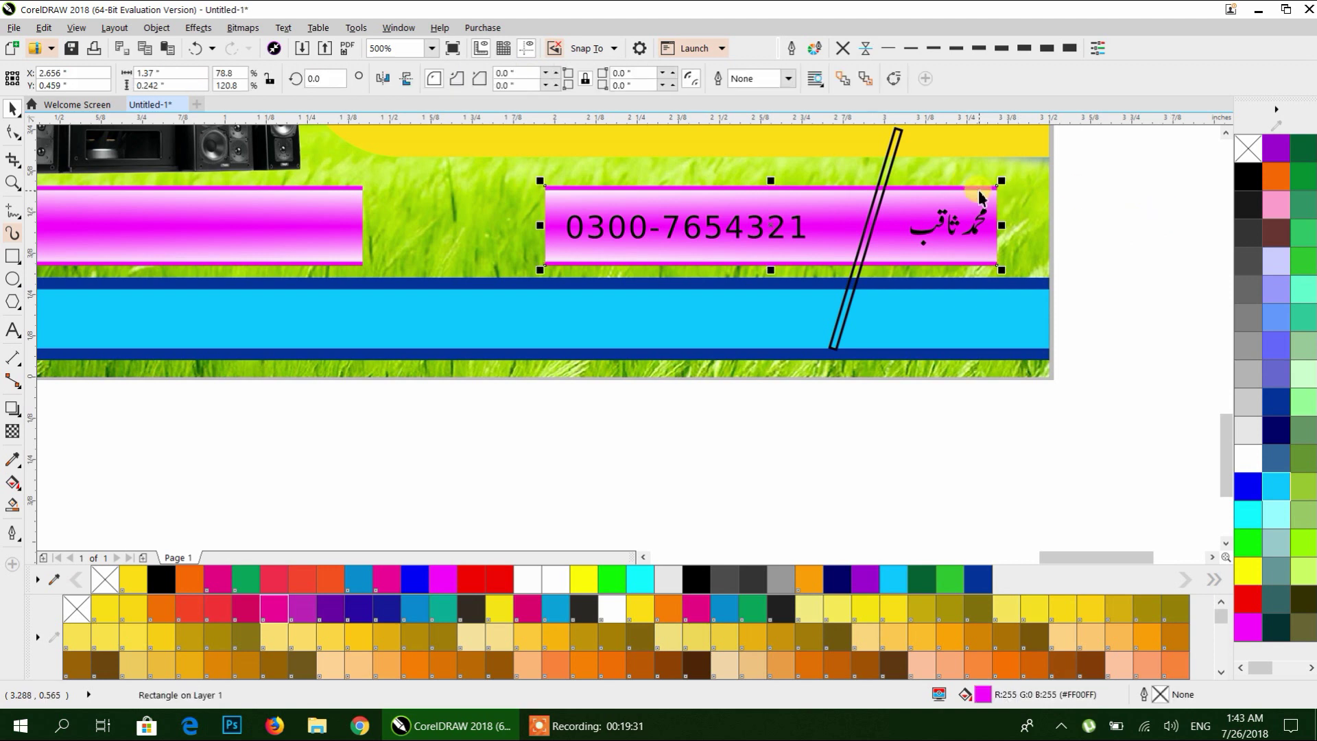
{"action": "left_click", "coordinate": [939, 211]}
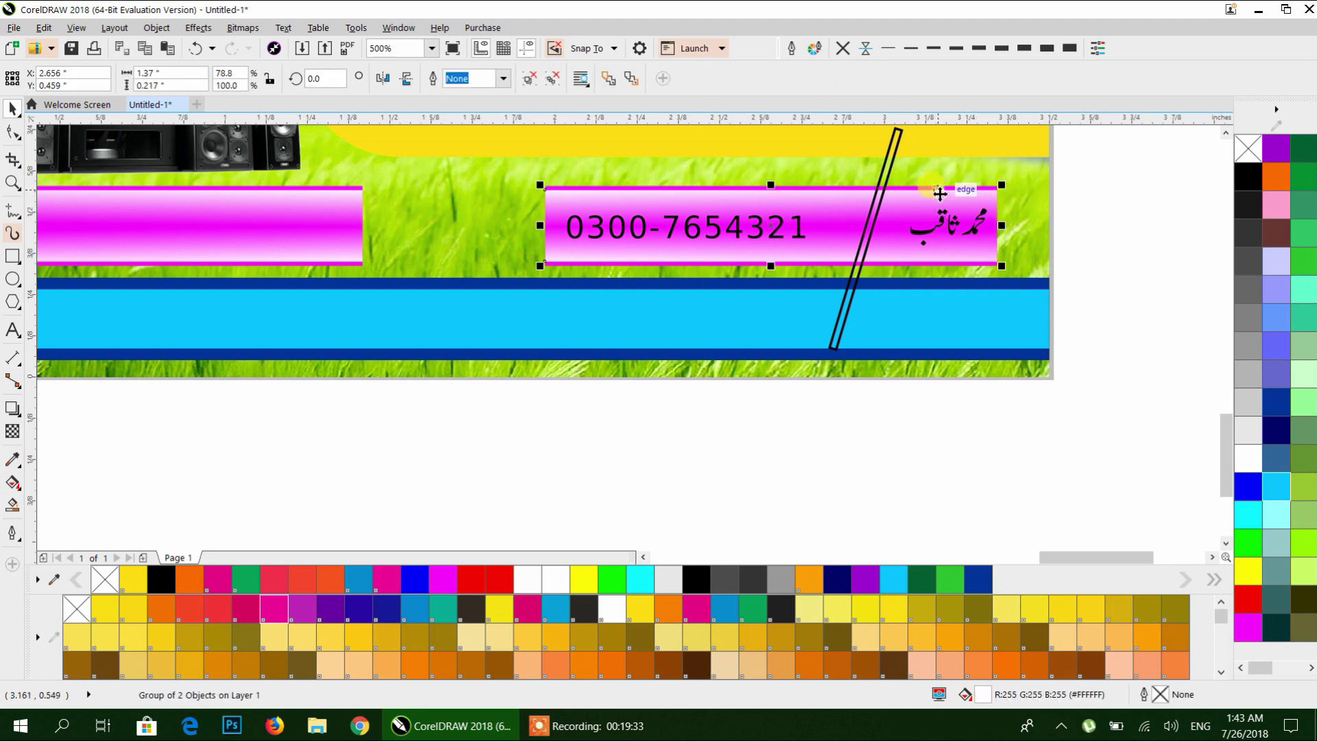
{"action": "left_click", "coordinate": [934, 186], "text": "ctrl"}
{"action": "left_click", "coordinate": [907, 198], "text": "ctrl"}
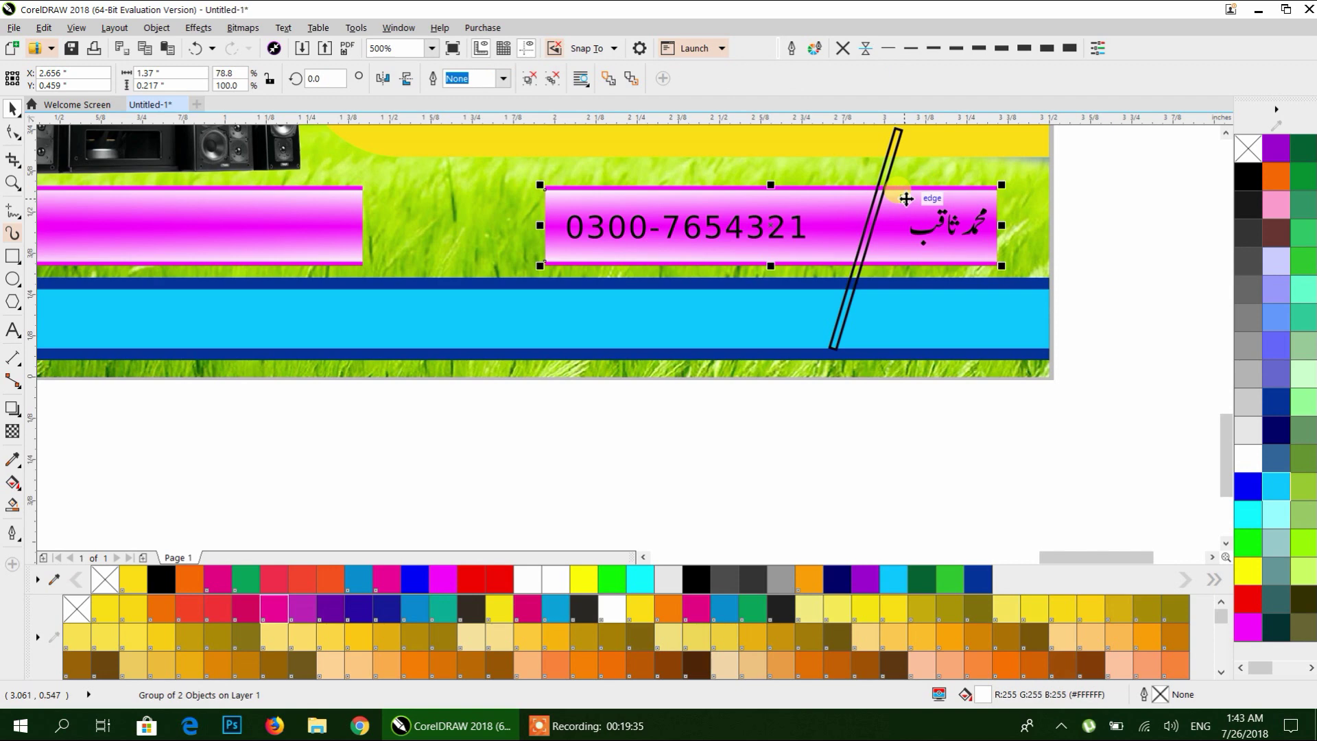
{"action": "scroll", "coordinate": [924, 194], "scroll_direction": "up", "scroll_amount": 4}
{"action": "left_click", "coordinate": [927, 175], "text": "ctrl"}
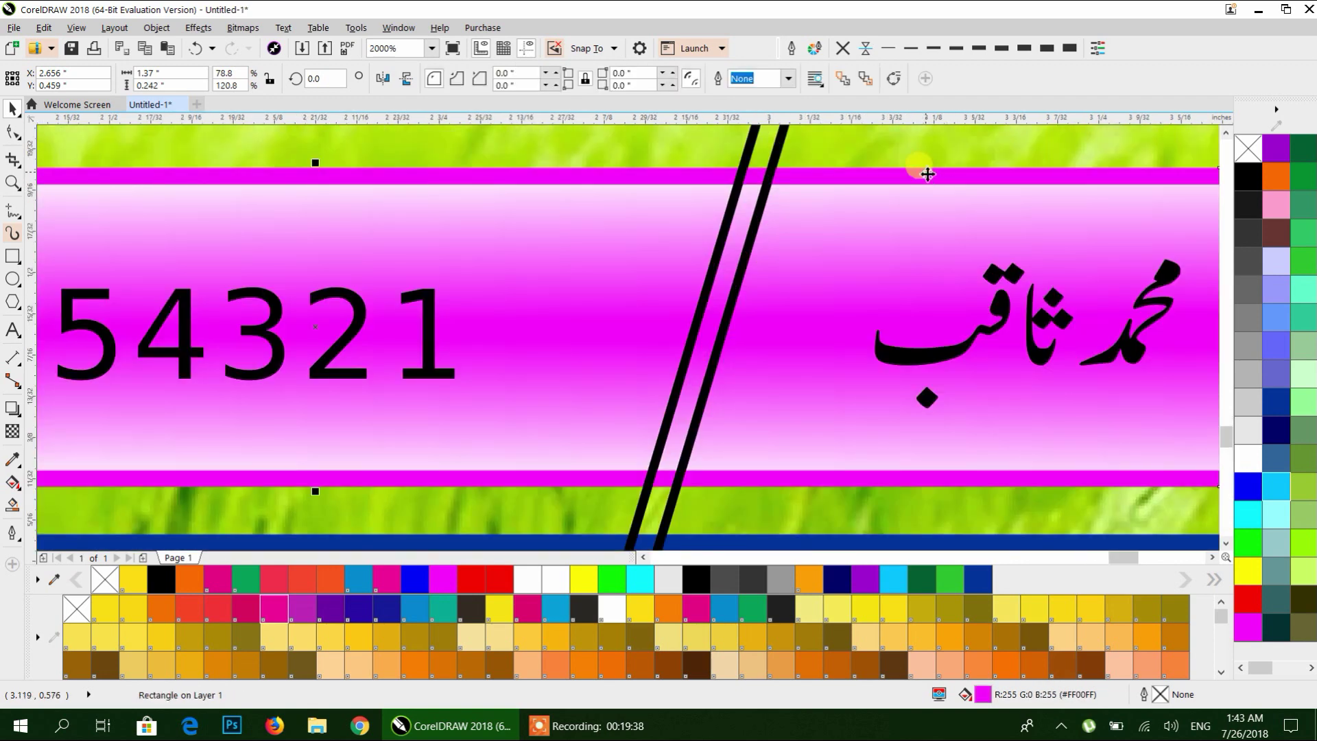
{"action": "left_click", "coordinate": [883, 220], "text": "shift"}
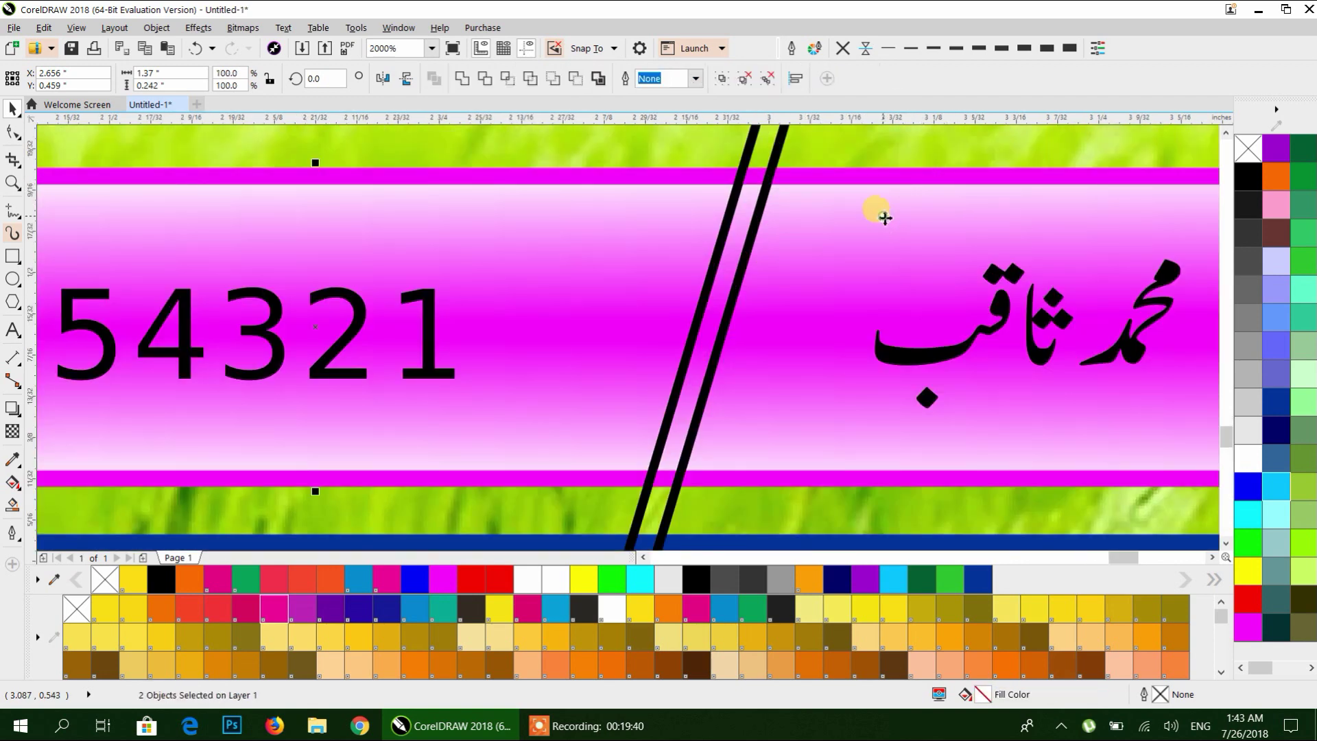
{"action": "key", "text": "ctrl+g"}
{"action": "scroll", "coordinate": [885, 218], "scroll_direction": "down", "scroll_amount": 4}
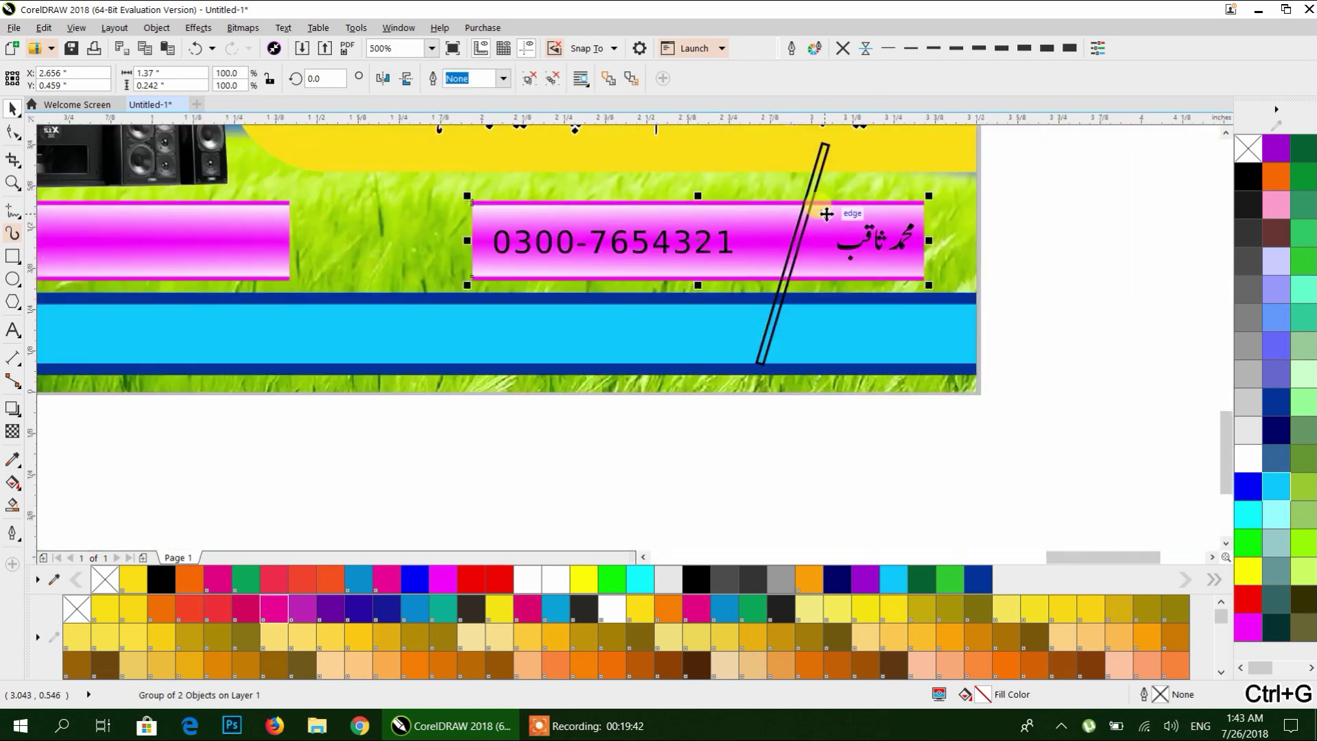
Trim the slanted strip's shape out of the banner, then delete the strip.
{"action": "left_click", "coordinate": [819, 155]}
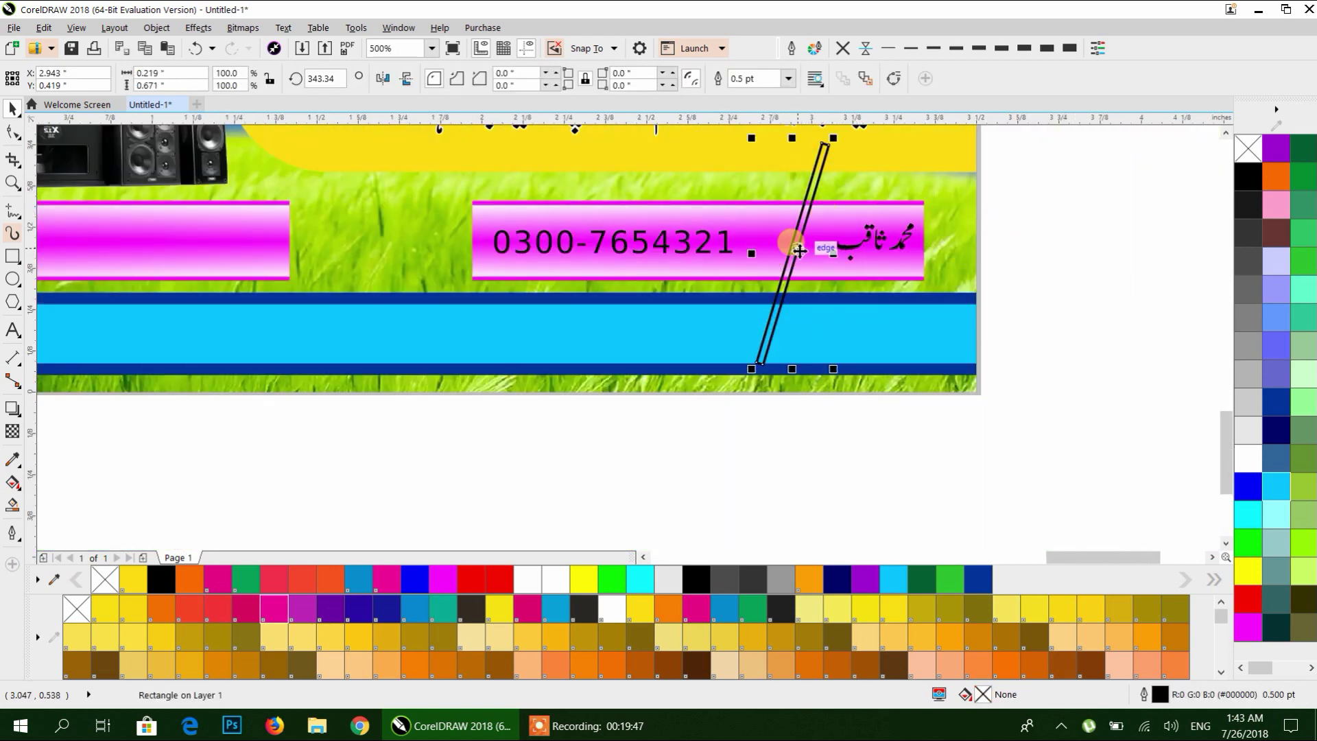
{"action": "left_click", "coordinate": [760, 221], "text": "shift"}
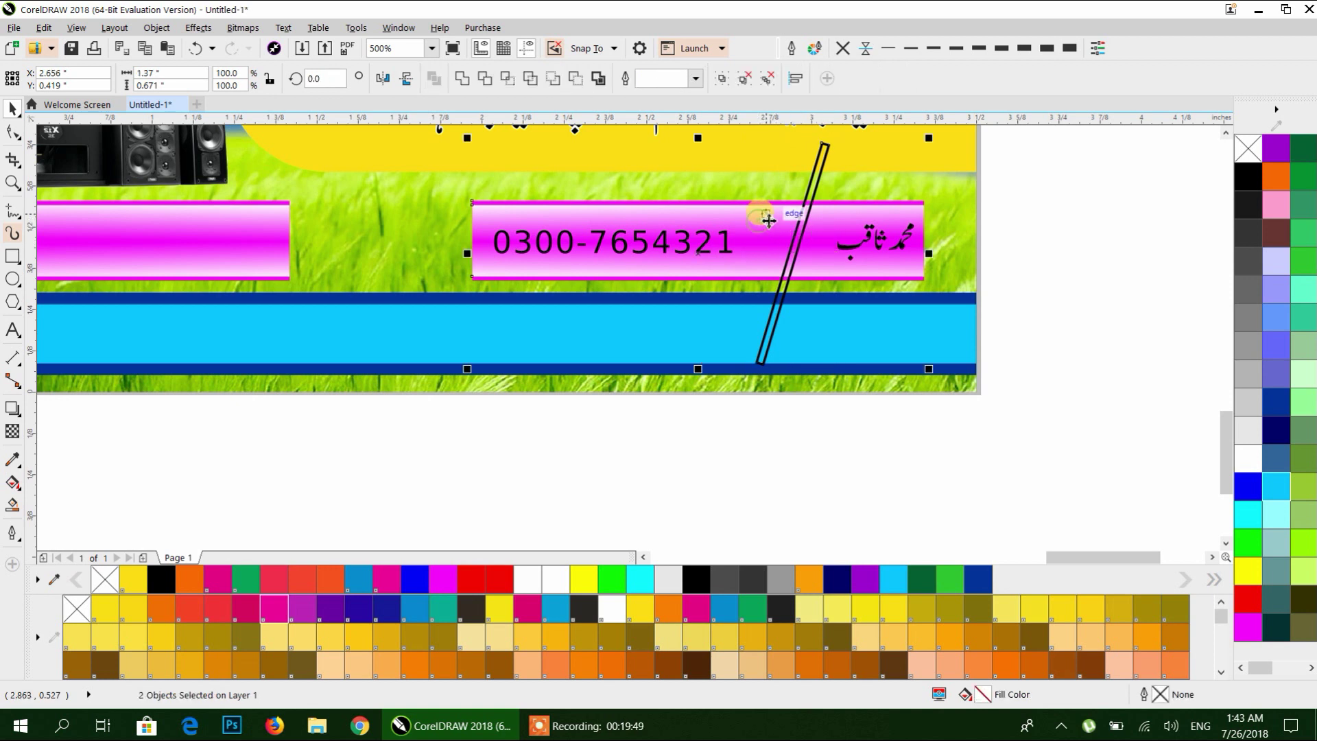
{"action": "left_click", "coordinate": [484, 79]}
{"action": "left_click", "coordinate": [1054, 220]}
{"action": "left_click_drag", "start_coordinate": [814, 180], "coordinate": [1082, 220]}
{"action": "key", "text": "Delete"}
Ungroup the phone number and Urdu name, and enlarge the name to about 11 pt.
{"action": "left_click", "coordinate": [798, 237]}
{"action": "scroll", "coordinate": [770, 244], "scroll_direction": "down", "scroll_amount": 1}
{"action": "scroll", "coordinate": [439, 295], "scroll_direction": "left", "scroll_amount": 5}
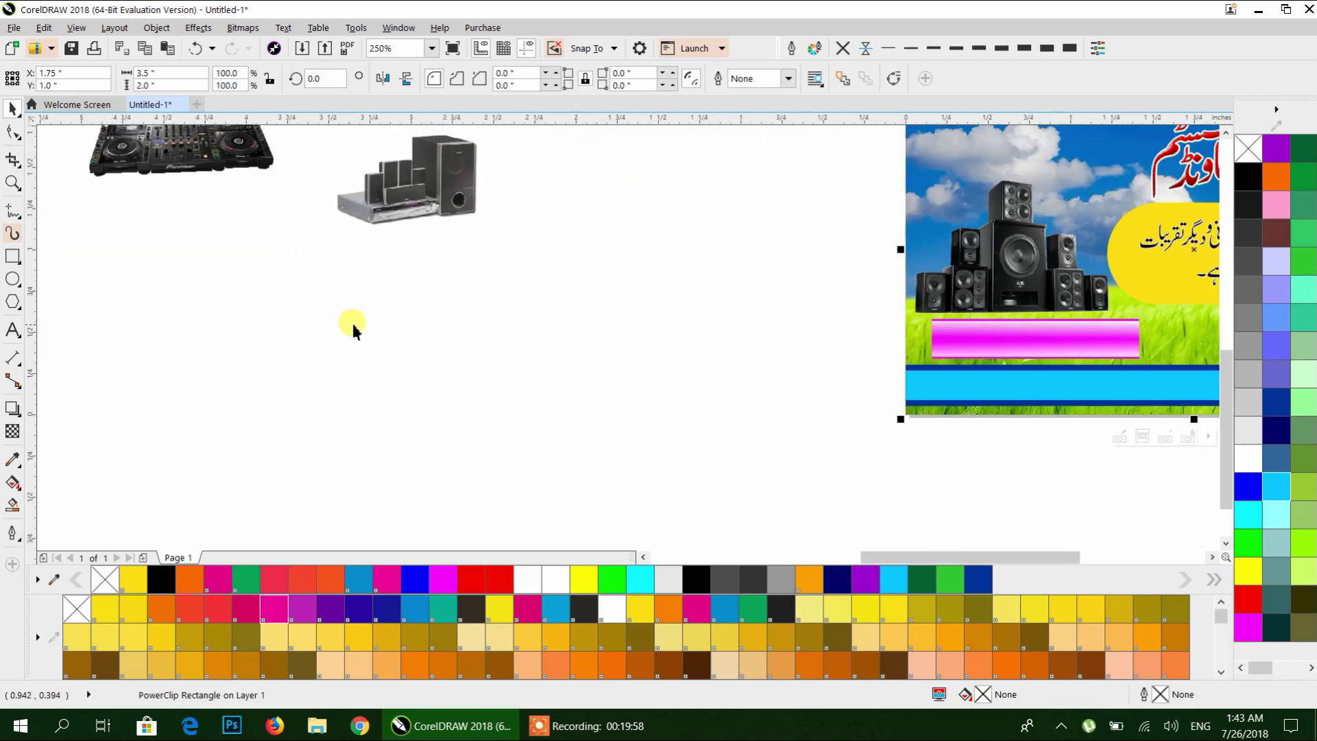
{"action": "scroll", "coordinate": [330, 273], "scroll_direction": "left", "scroll_amount": 5}
{"action": "scroll", "coordinate": [748, 446], "scroll_direction": "up", "scroll_amount": 1}
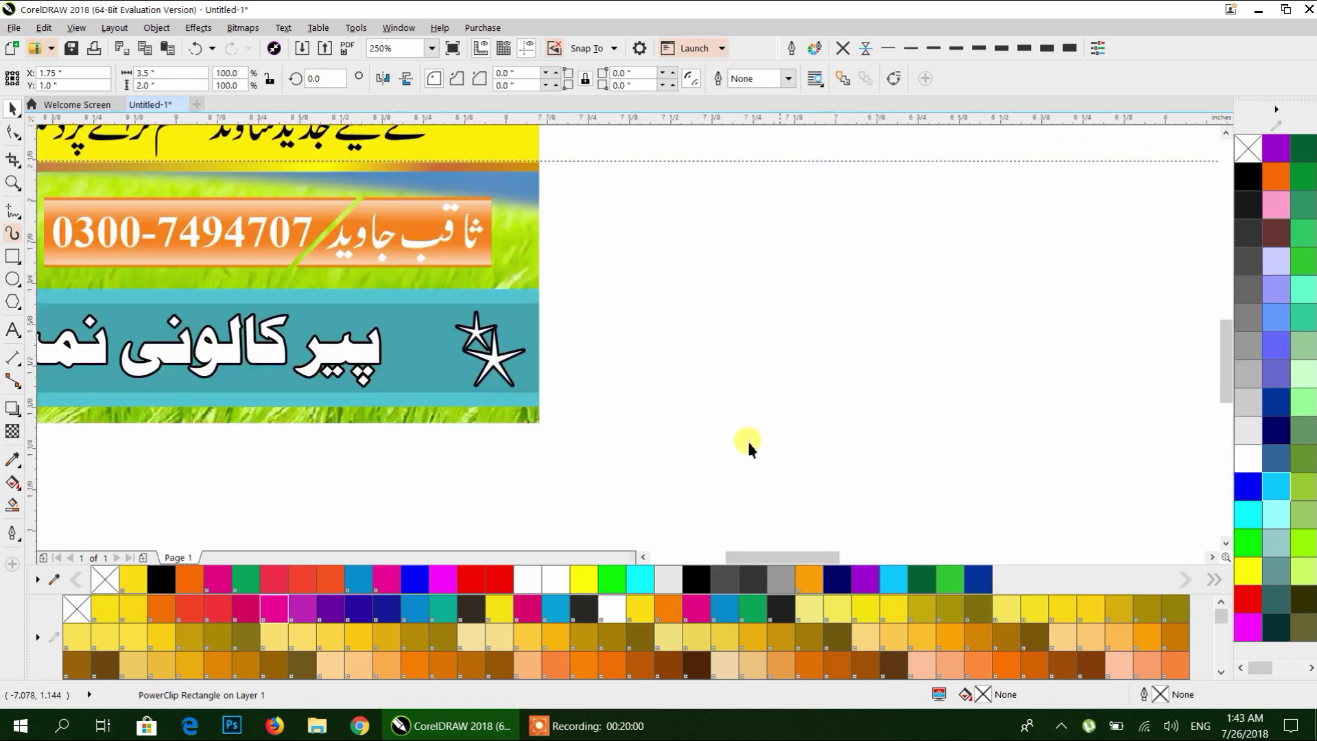
{"action": "scroll", "coordinate": [890, 294], "scroll_direction": "down", "scroll_amount": 3}
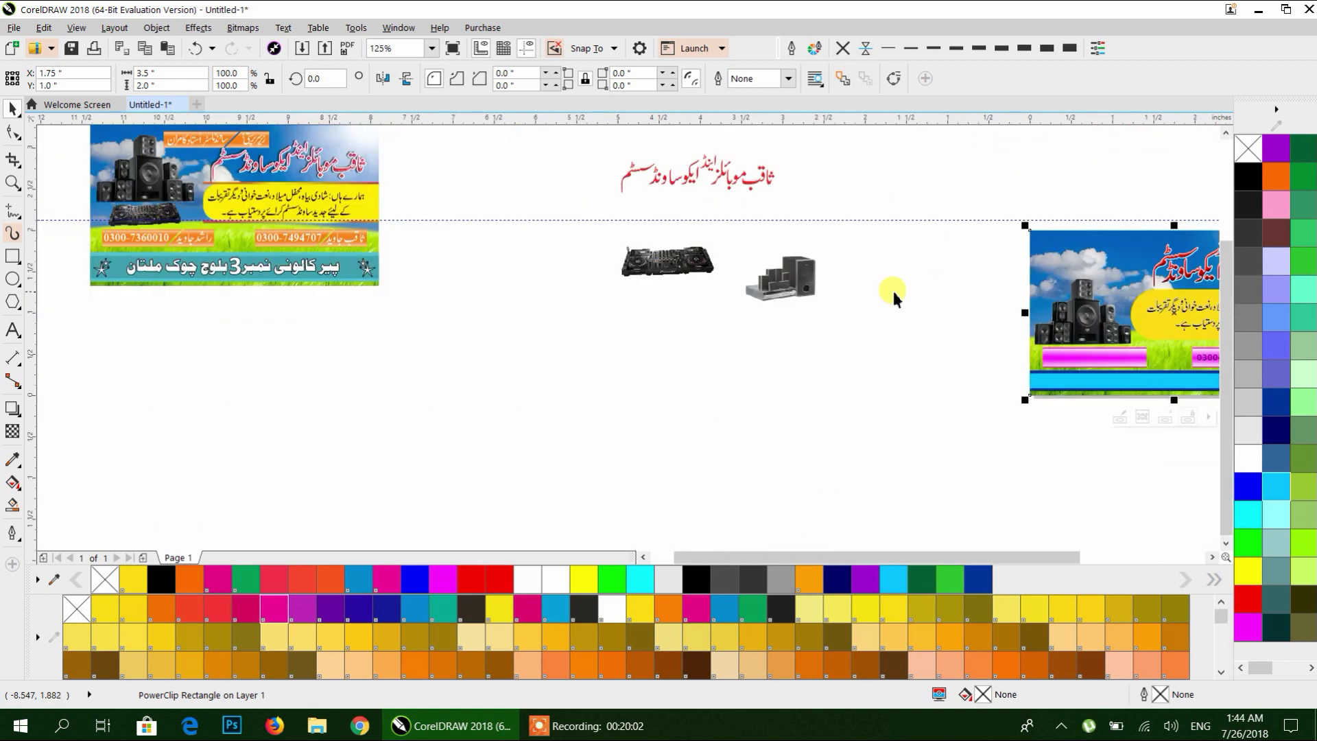
{"action": "scroll", "coordinate": [382, 294], "scroll_direction": "right", "scroll_amount": 5}
{"action": "scroll", "coordinate": [740, 308], "scroll_direction": "up", "scroll_amount": 3}
{"action": "left_click", "coordinate": [739, 281]}
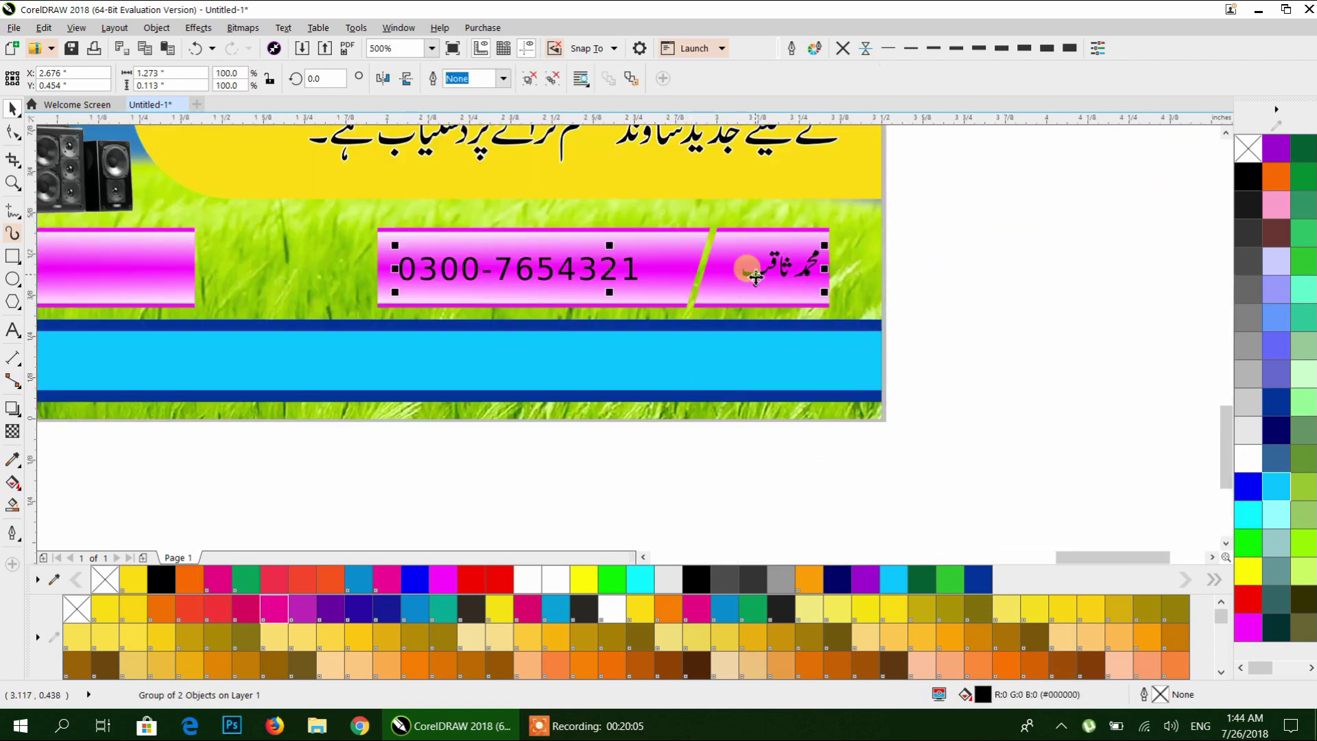
{"action": "left_click", "coordinate": [530, 81]}
{"action": "left_click", "coordinate": [729, 288]}
{"action": "left_click_drag", "start_coordinate": [736, 294], "coordinate": [773, 271]}
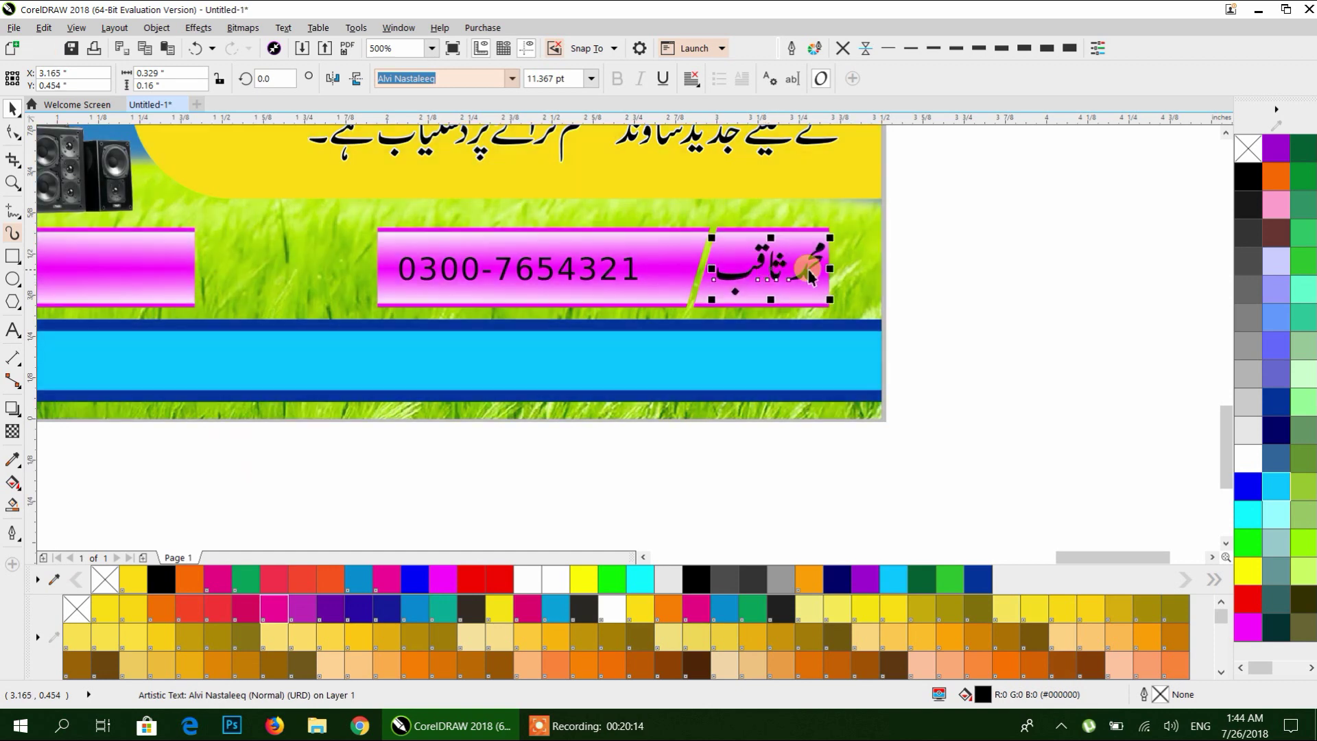
Delete the plain left pink bar and put a copy of the phone-and-name banner there.
{"action": "left_click", "coordinate": [990, 273]}
{"action": "scroll", "coordinate": [1002, 303], "scroll_direction": "down", "scroll_amount": 2}
{"action": "left_click_drag", "start_coordinate": [273, 239], "coordinate": [992, 258]}
{"action": "key", "text": "Delete"}
{"action": "left_click_drag", "start_coordinate": [880, 304], "coordinate": [590, 311]}
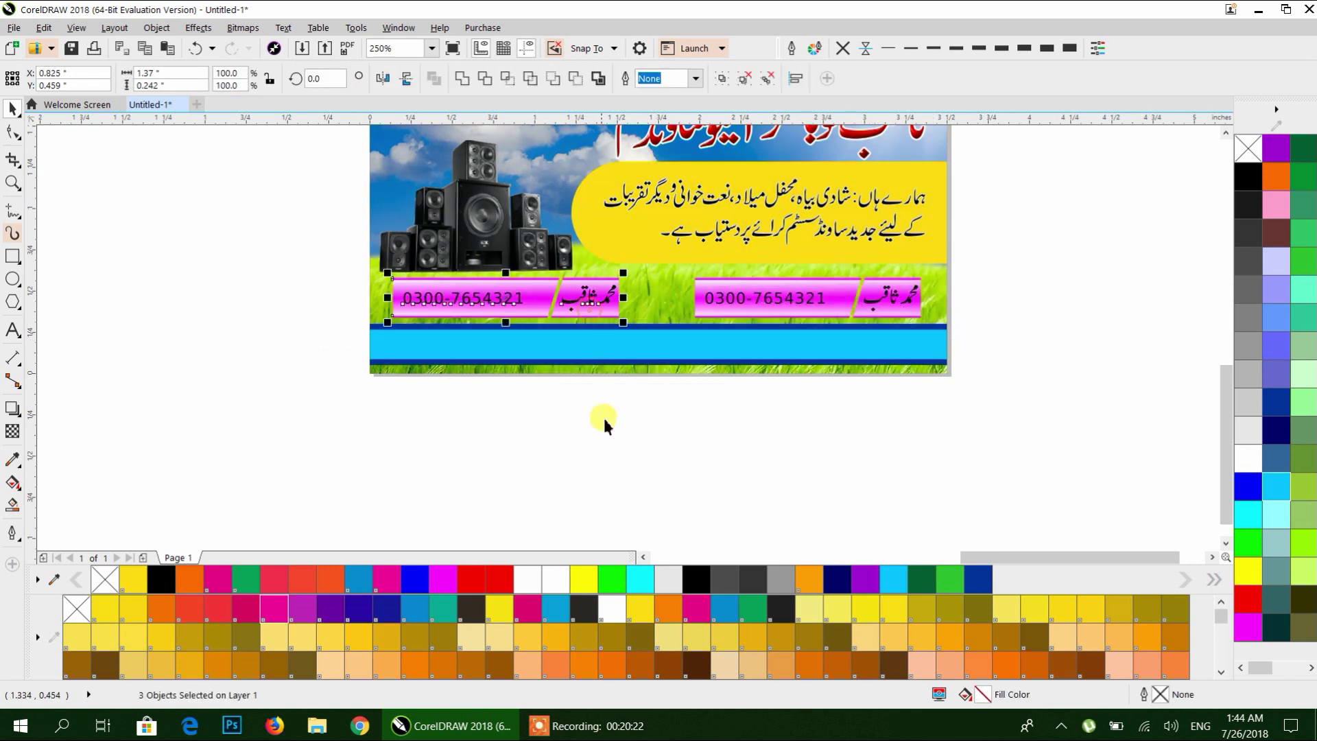
Move the starred address line onto the blue band and shrink it to 68.5% to fit.
{"action": "left_click", "coordinate": [611, 461]}
{"action": "scroll", "coordinate": [614, 314], "scroll_direction": "down", "scroll_amount": 2}
{"action": "scroll", "coordinate": [614, 314], "scroll_direction": "left", "scroll_amount": 3}
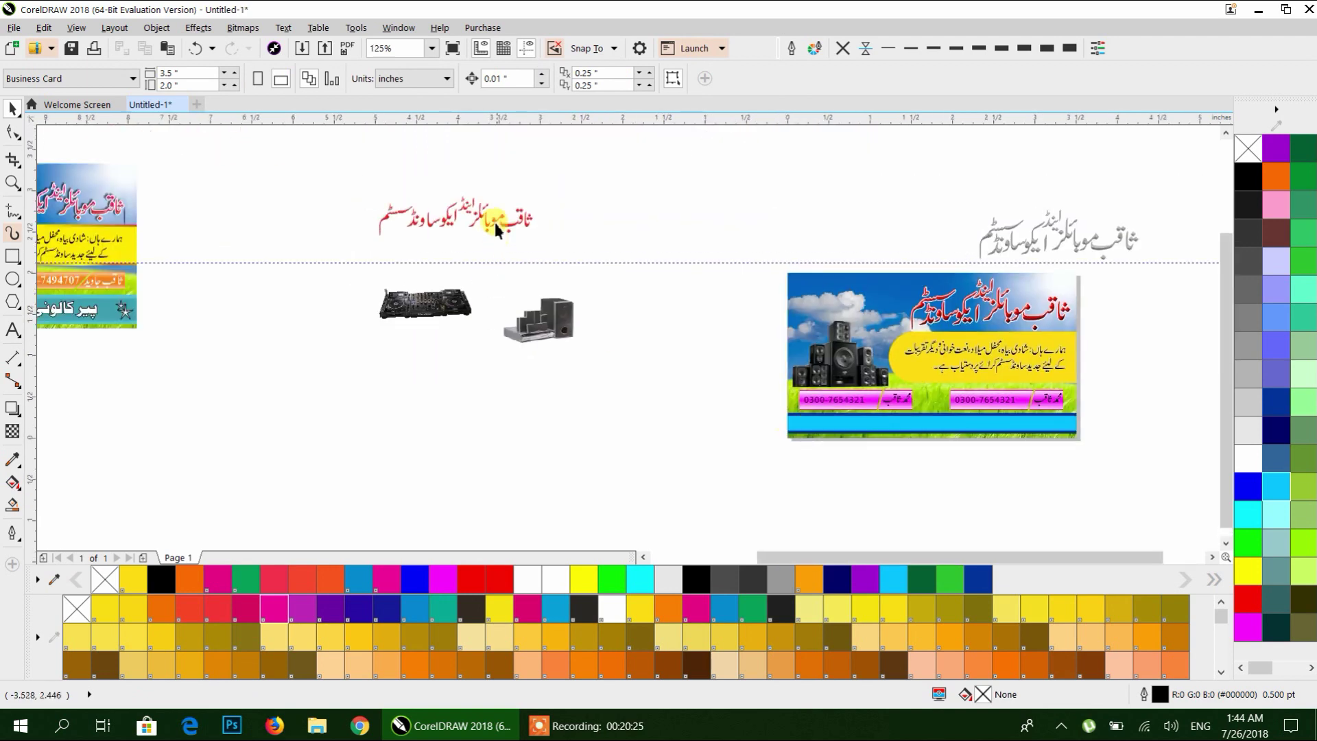
{"action": "scroll", "coordinate": [596, 298], "scroll_direction": "down", "scroll_amount": 1}
{"action": "left_click_drag", "start_coordinate": [487, 207], "coordinate": [745, 255]}
{"action": "scroll", "coordinate": [775, 405], "scroll_direction": "up", "scroll_amount": 3}
{"action": "scroll", "coordinate": [791, 406], "scroll_direction": "down", "scroll_amount": 1}
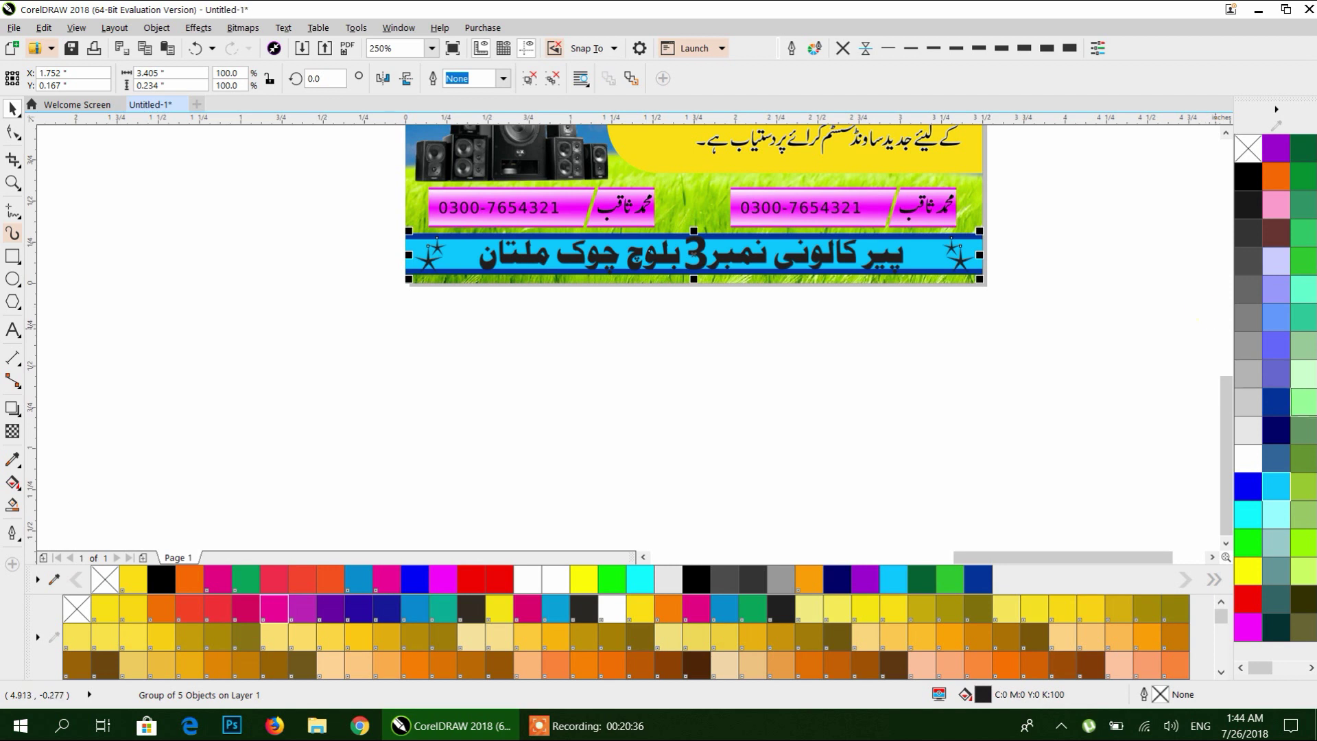
{"action": "left_click_drag", "start_coordinate": [980, 277], "coordinate": [940, 272]}
{"action": "scroll", "coordinate": [816, 251], "scroll_direction": "up", "scroll_amount": 2}
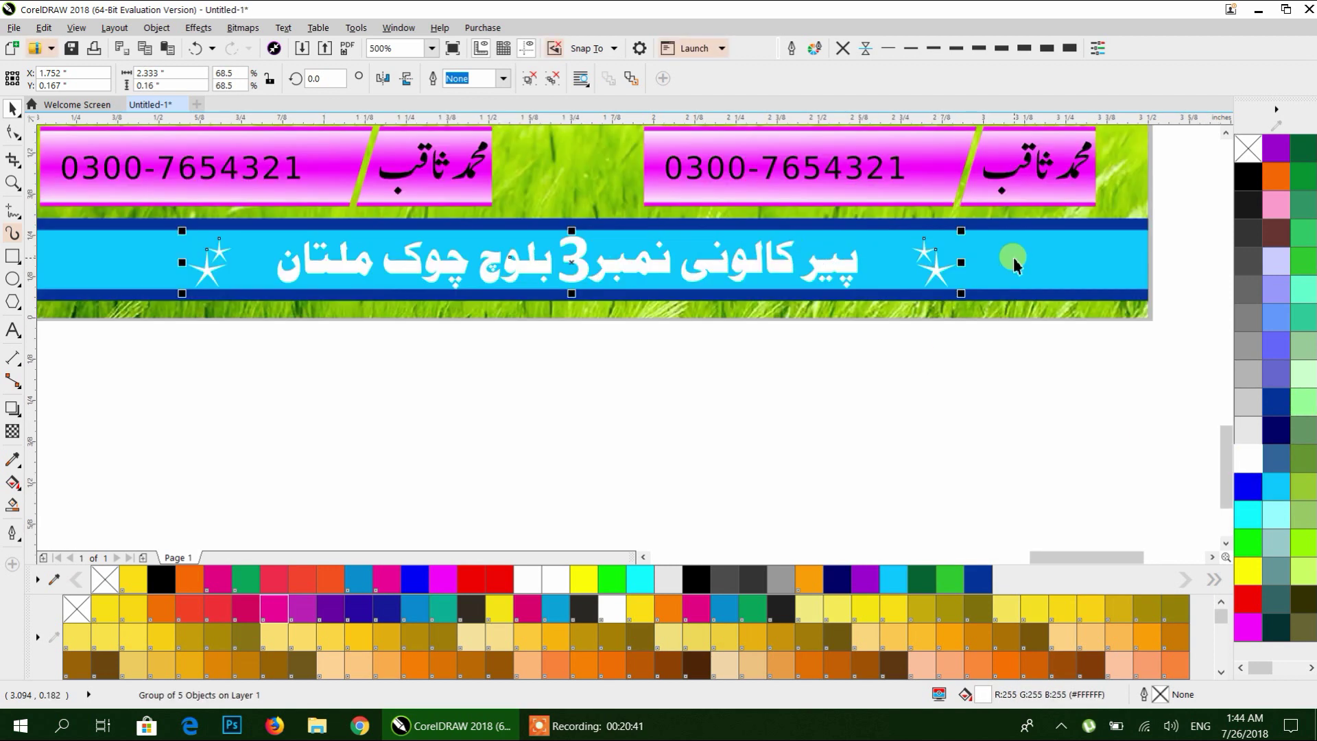
Make the address text and its stars black.
{"action": "left_click", "coordinate": [1017, 260], "text": "shift"}
{"action": "left_click", "coordinate": [858, 401]}
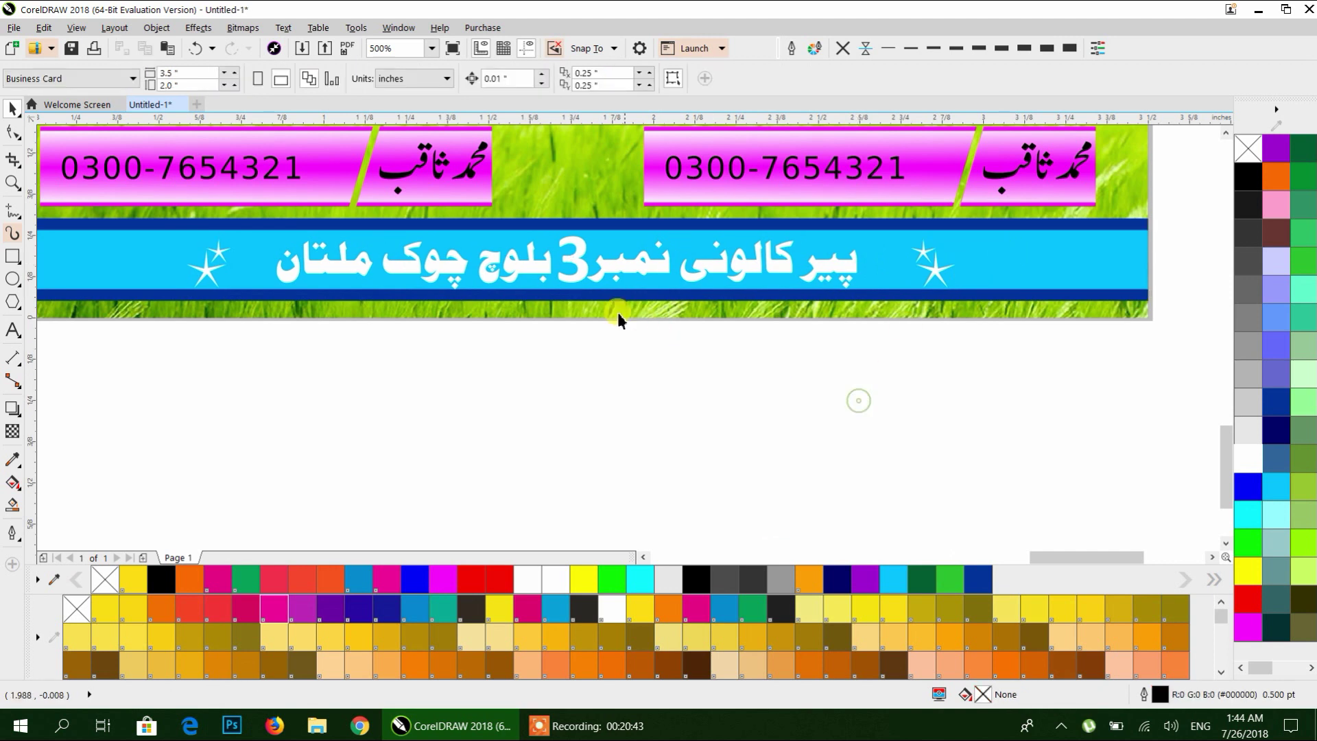
{"action": "left_click", "coordinate": [587, 282]}
{"action": "scroll", "coordinate": [859, 338], "scroll_direction": "down", "scroll_amount": 2}
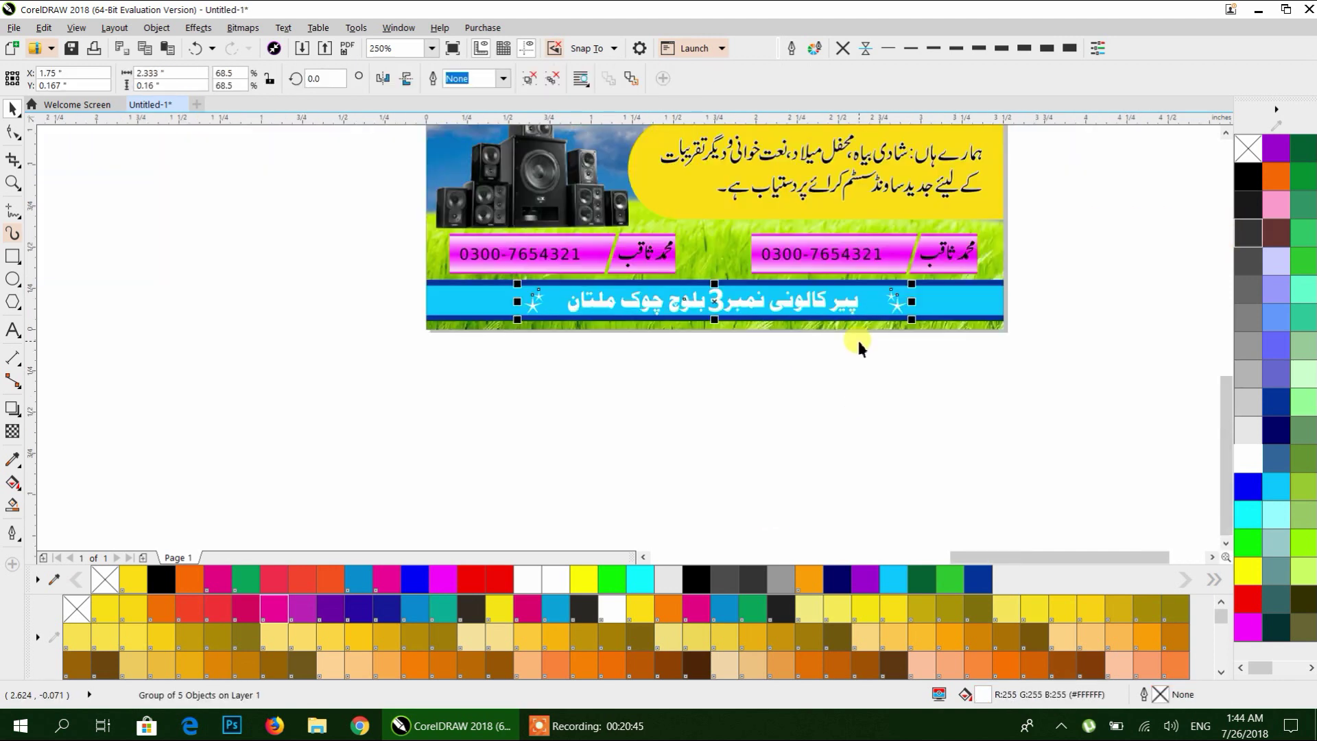
{"action": "left_click", "coordinate": [1248, 177]}
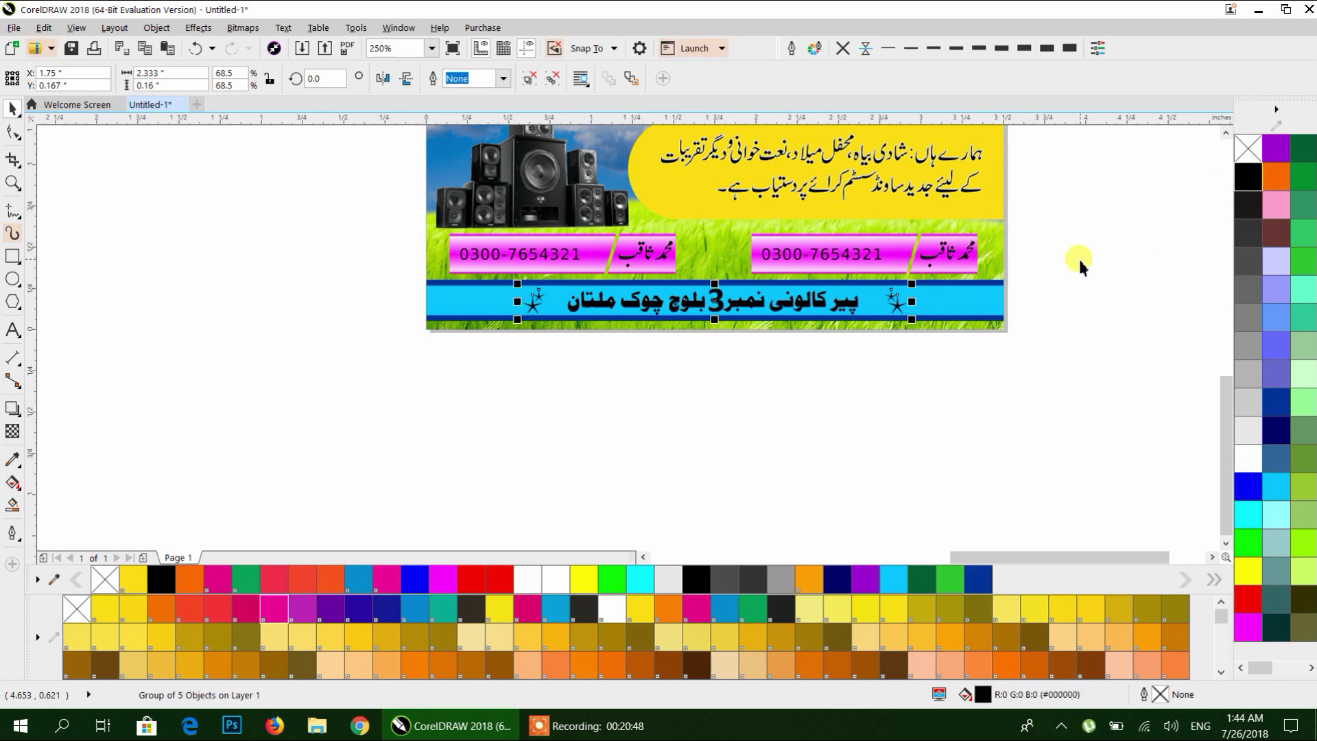
{"action": "left_click", "coordinate": [1108, 284]}
{"action": "scroll", "coordinate": [783, 339], "scroll_direction": "down", "scroll_amount": 3}
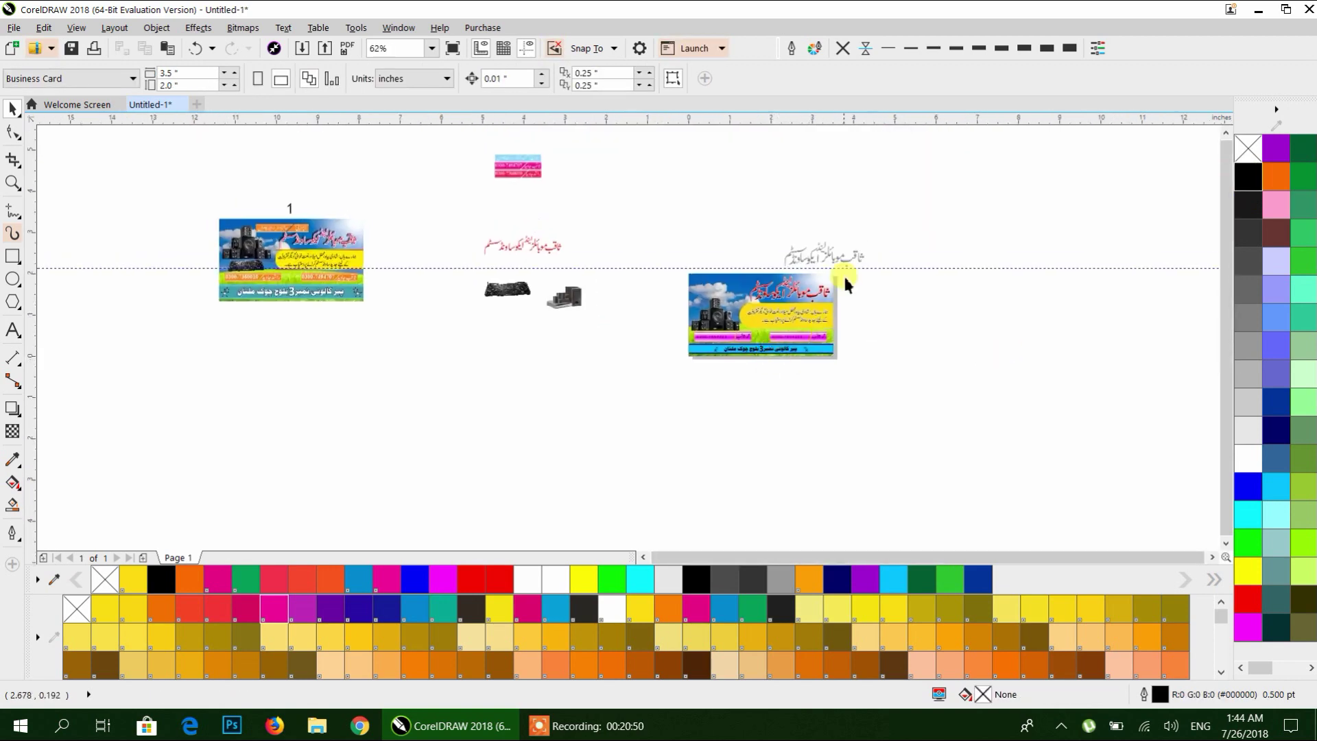
{"action": "scroll", "coordinate": [838, 255], "scroll_direction": "up", "scroll_amount": 3}
{"action": "scroll", "coordinate": [779, 425], "scroll_direction": "down", "scroll_amount": 4}
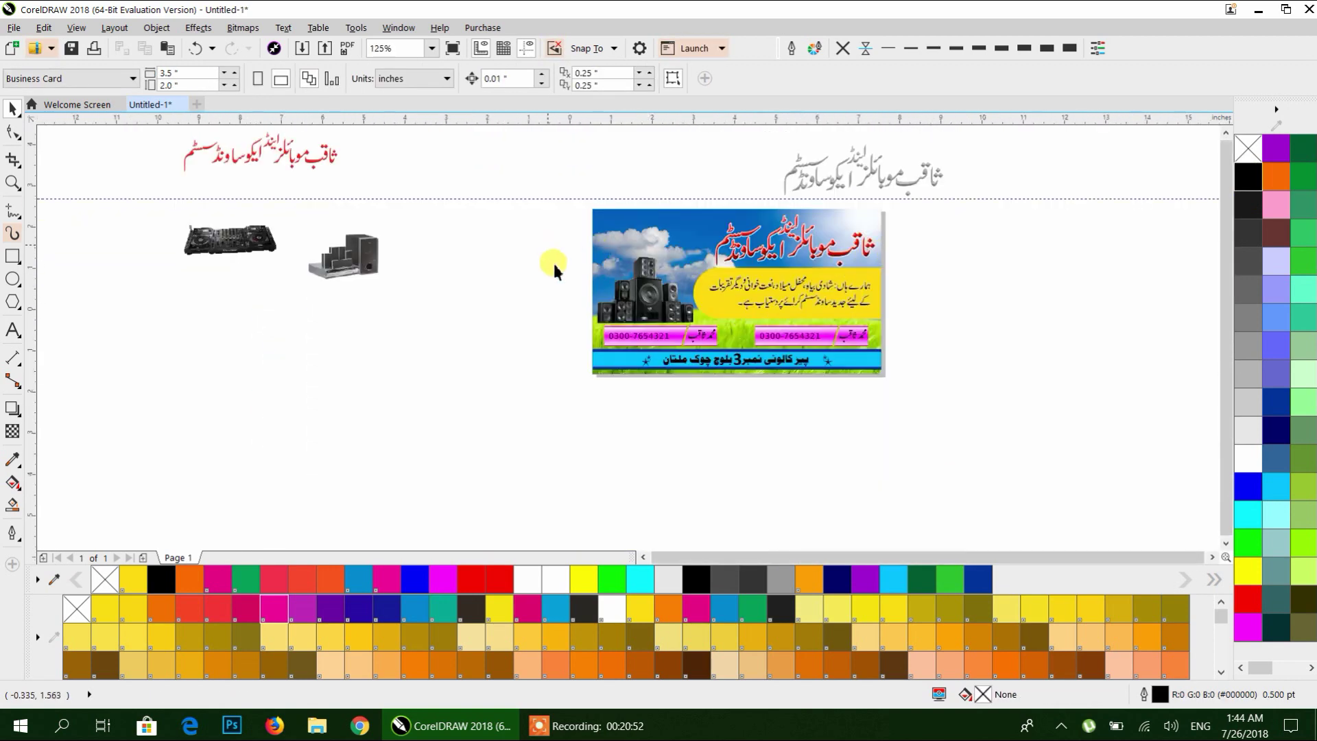
{"action": "scroll", "coordinate": [787, 296], "scroll_direction": "up", "scroll_amount": 6}
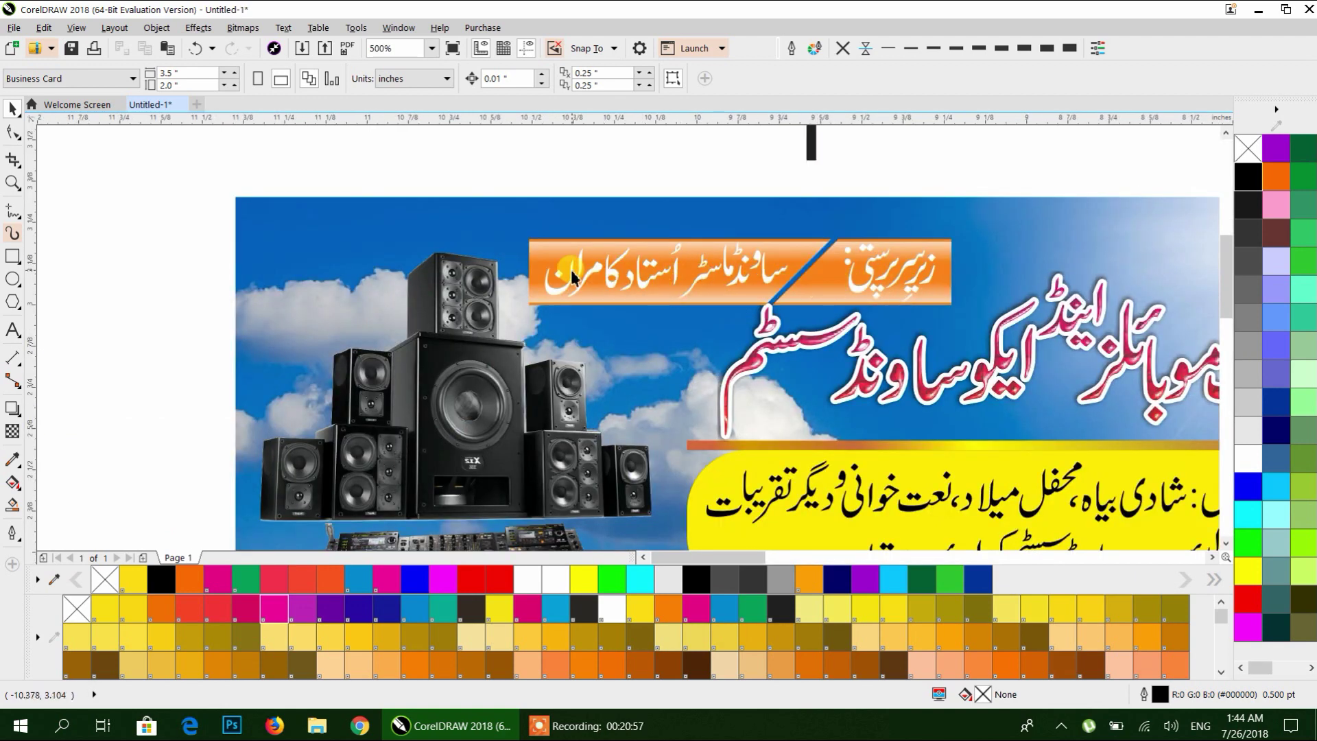
{"action": "scroll", "coordinate": [572, 274], "scroll_direction": "down", "scroll_amount": 3}
{"action": "left_click_drag", "start_coordinate": [355, 188], "coordinate": [610, 274]}
{"action": "scroll", "coordinate": [956, 376], "scroll_direction": "down", "scroll_amount": 2}
{"action": "left_click_drag", "start_coordinate": [955, 377], "coordinate": [400, 370]}
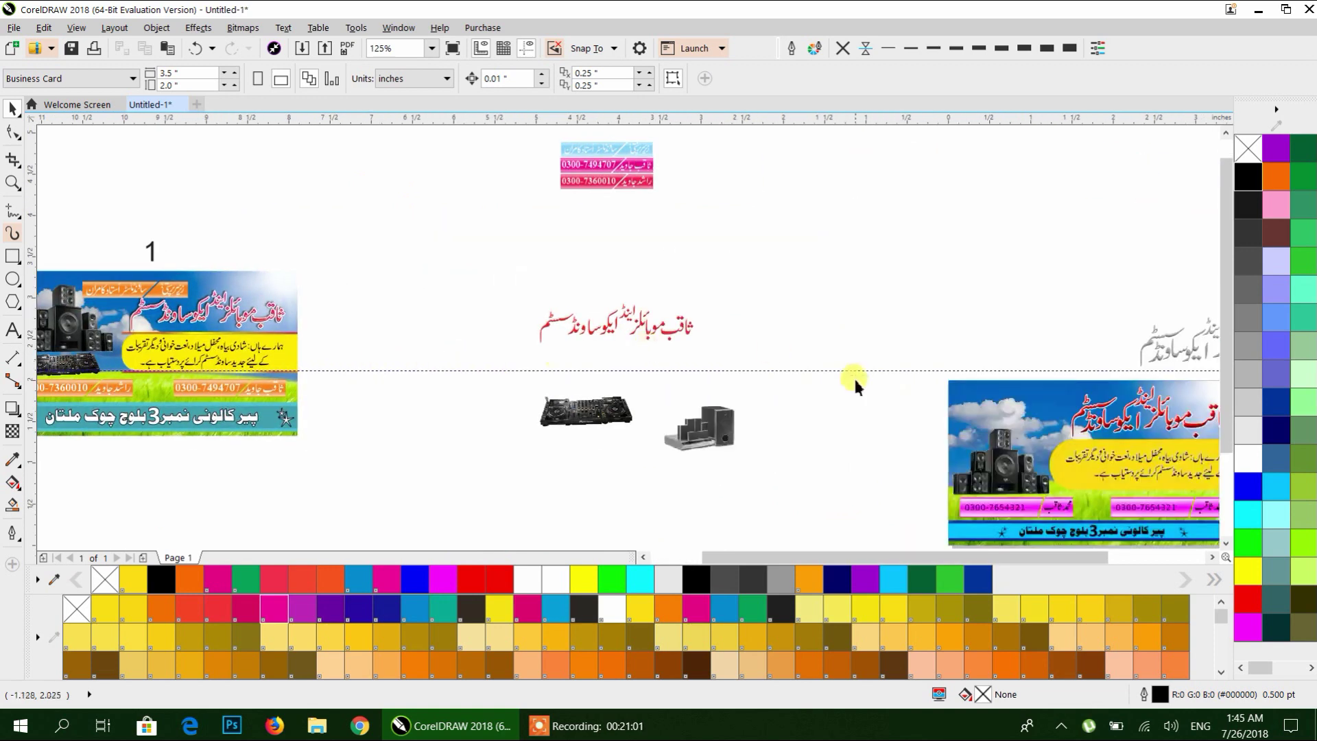
{"action": "left_click_drag", "start_coordinate": [856, 383], "coordinate": [212, 236]}
{"action": "scroll", "coordinate": [342, 258], "scroll_direction": "up", "scroll_amount": 2}
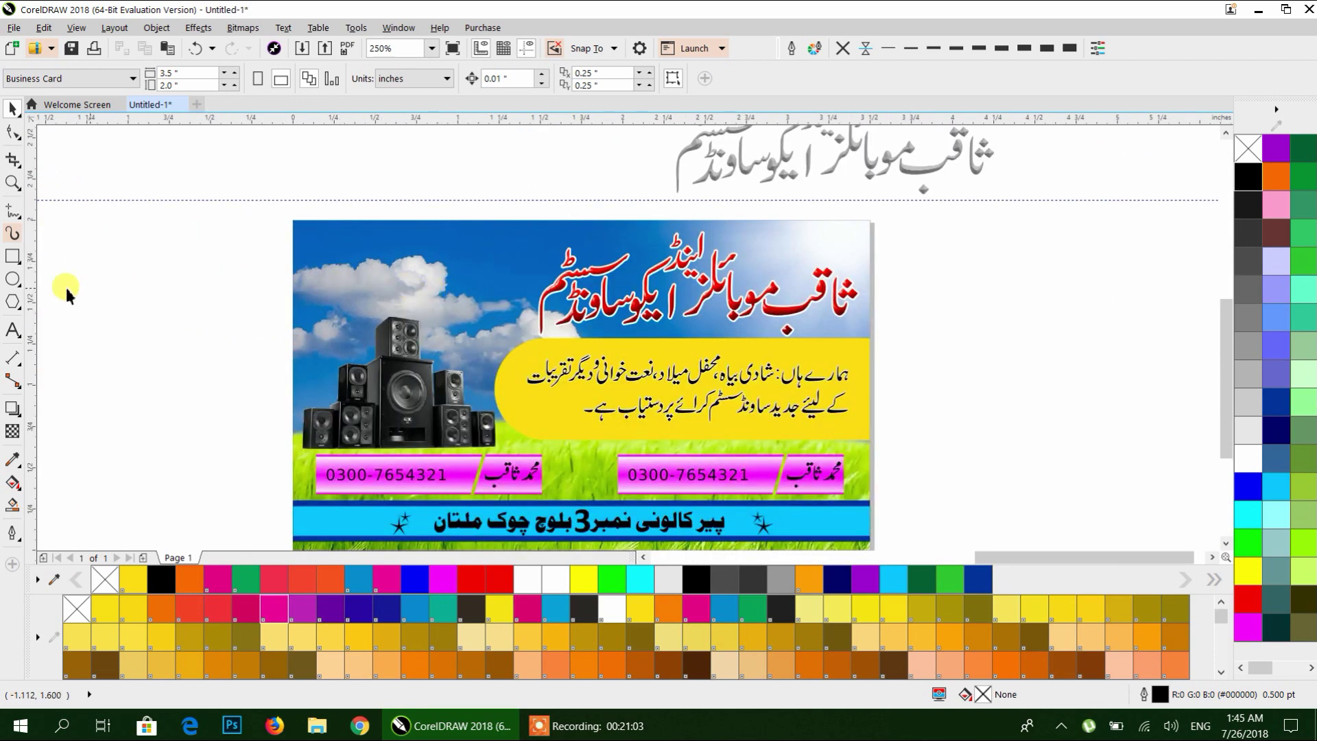
{"action": "left_click", "coordinate": [15, 331]}
Type the rest of the Urdu slogan, 'اعتماد اداره', beside the card.
{"action": "left_click", "coordinate": [223, 318]}
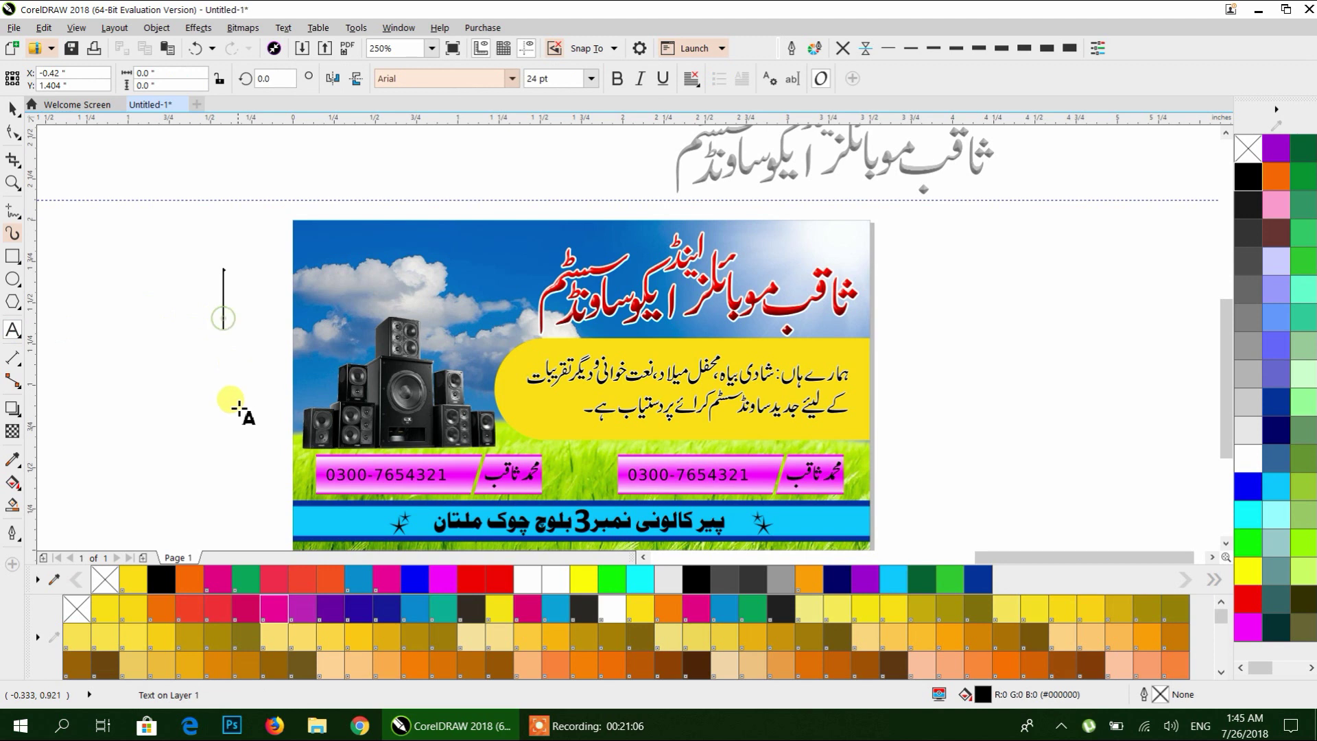
{"action": "type", "text": "ba"}
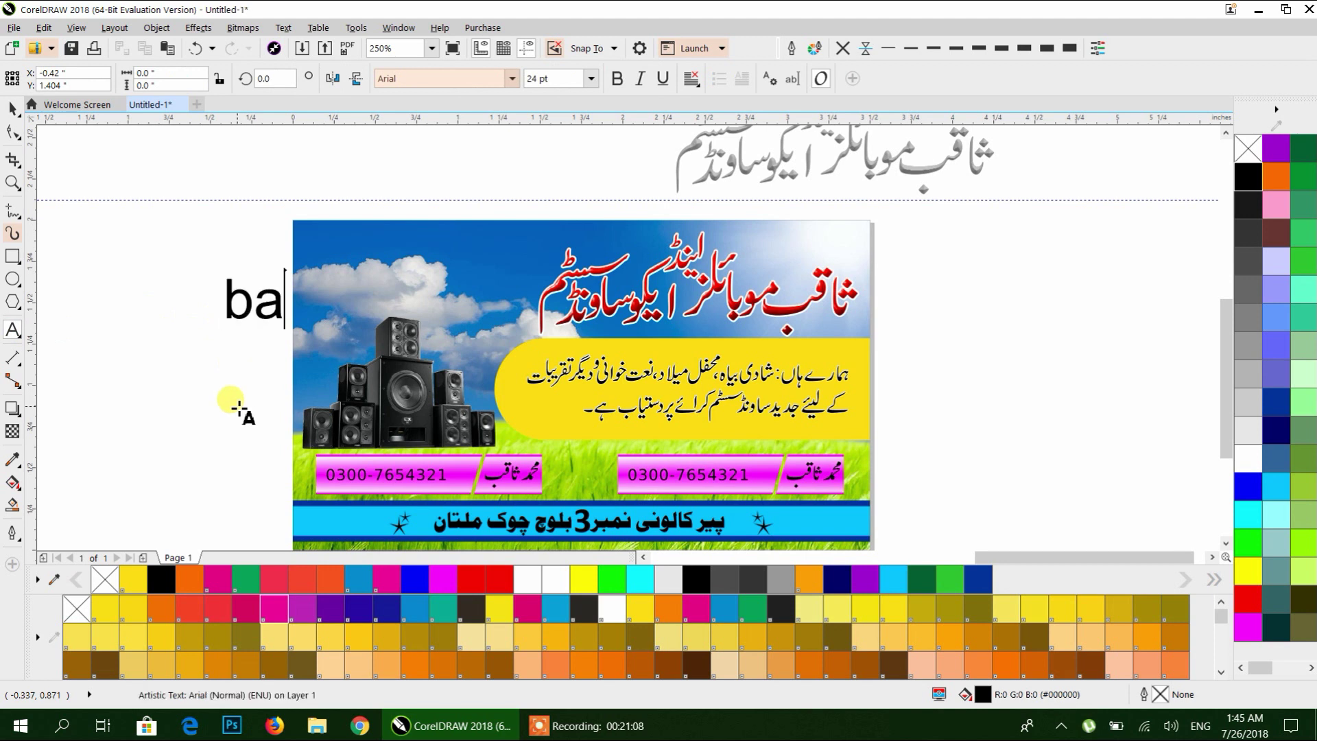
{"action": "key", "text": "alt+shift"}
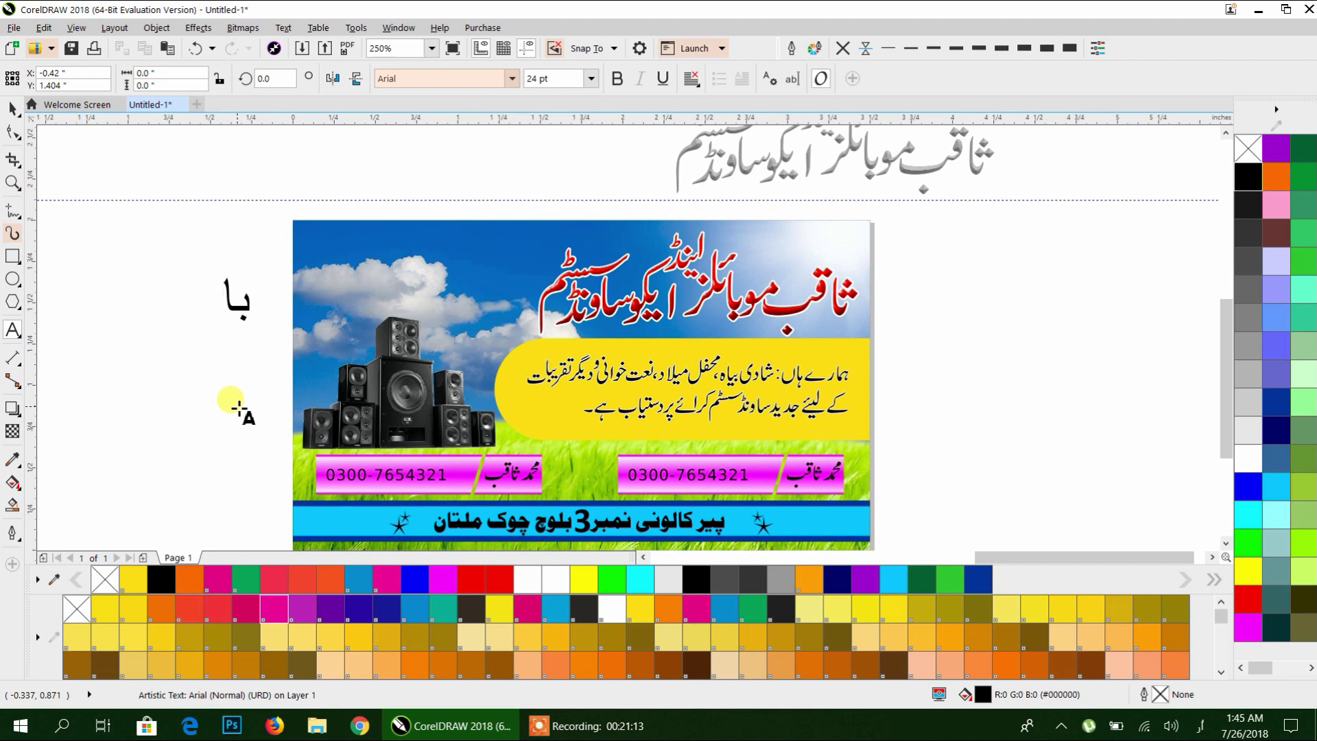
{"action": "type", "text": "اعتما"}
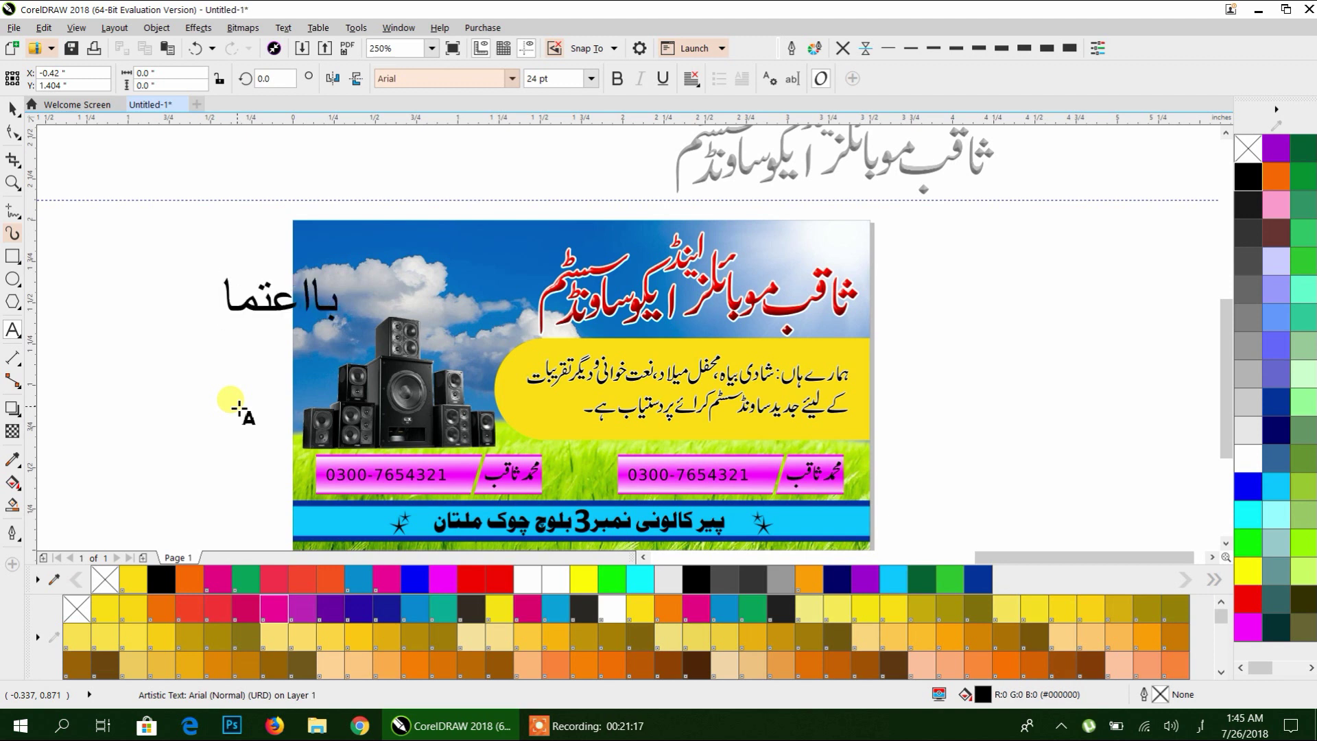
{"action": "type", "text": "د"}
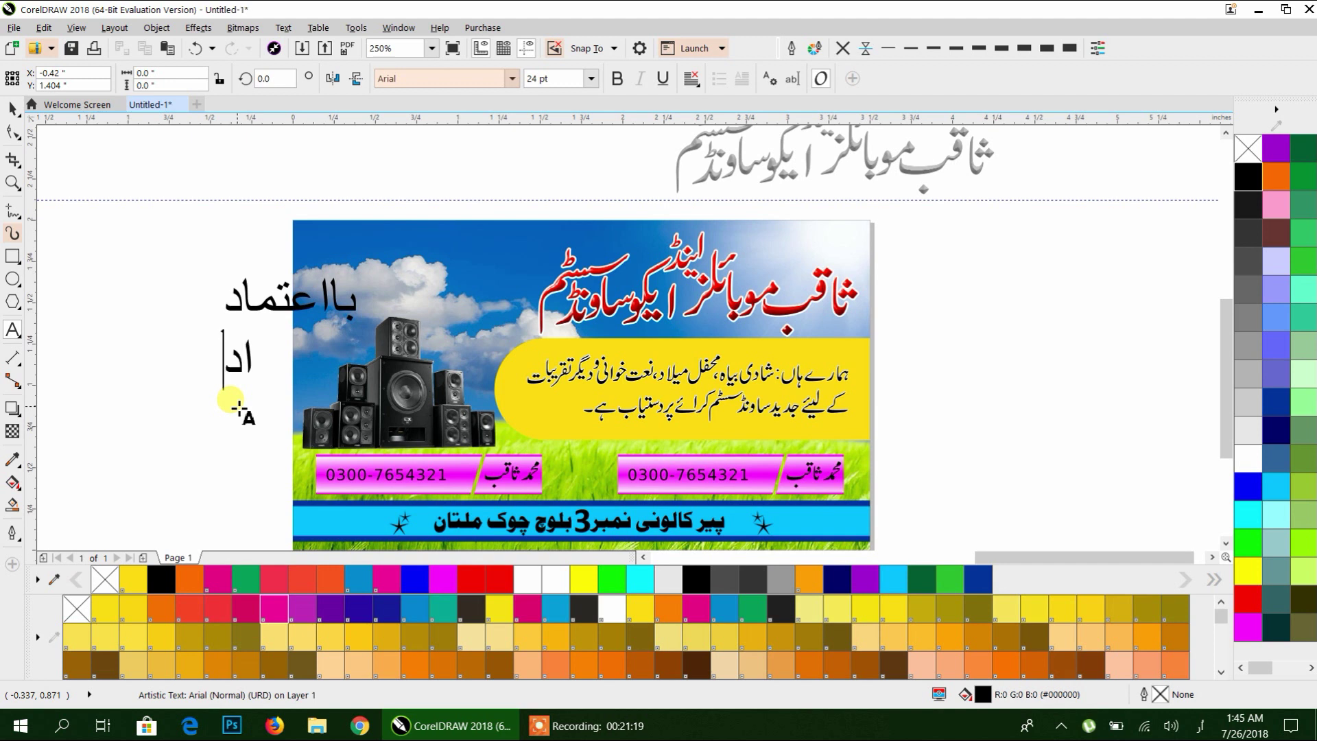
{"action": "type", "text": " اداره"}
Set the slogan in Alvi Nastaleeq and move it up and to the left.
{"action": "left_click", "coordinate": [12, 109]}
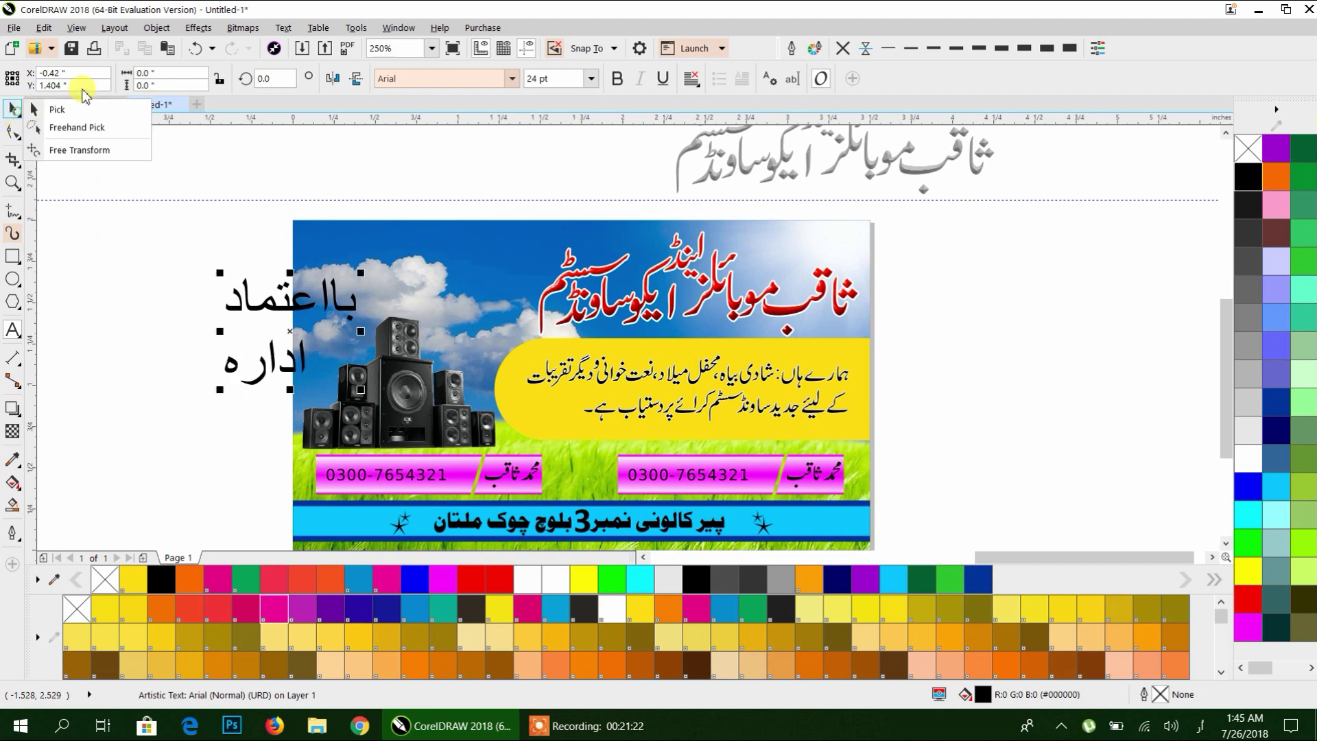
{"action": "left_click", "coordinate": [15, 131]}
{"action": "left_click", "coordinate": [13, 108]}
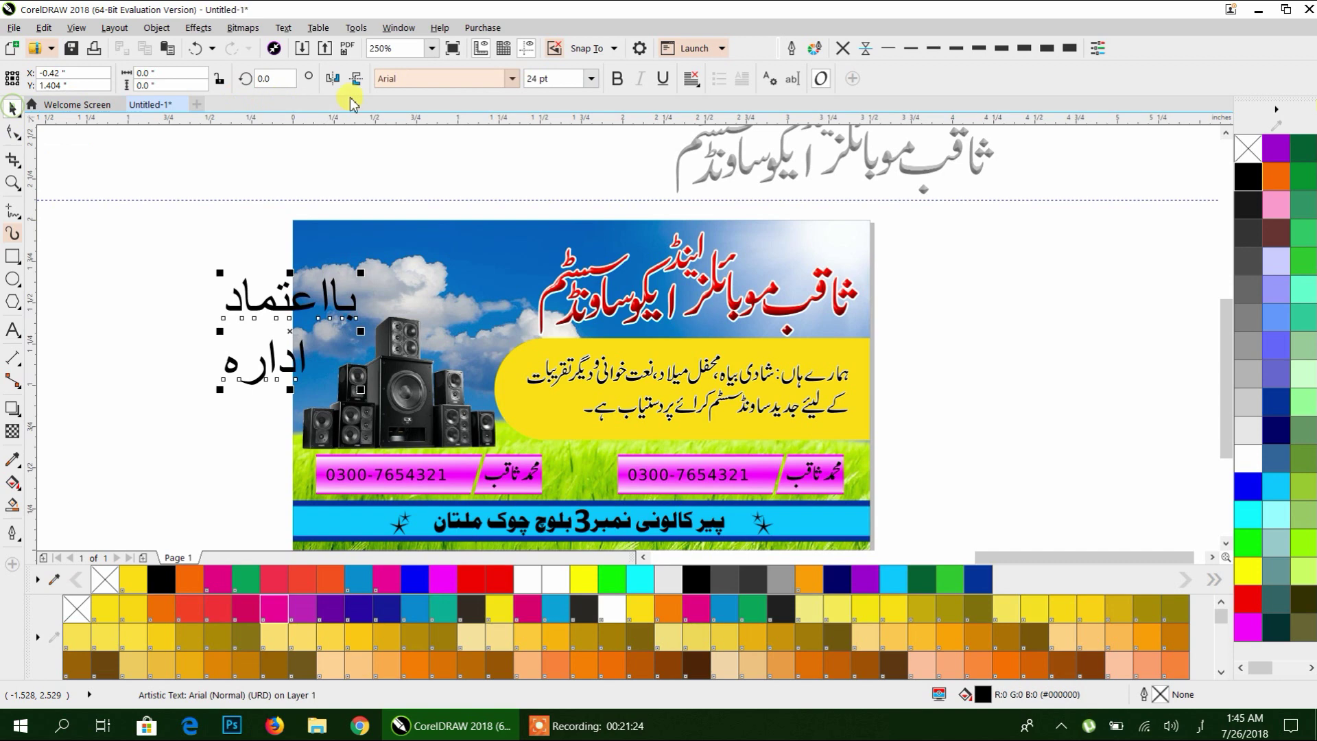
{"action": "left_click", "coordinate": [512, 78]}
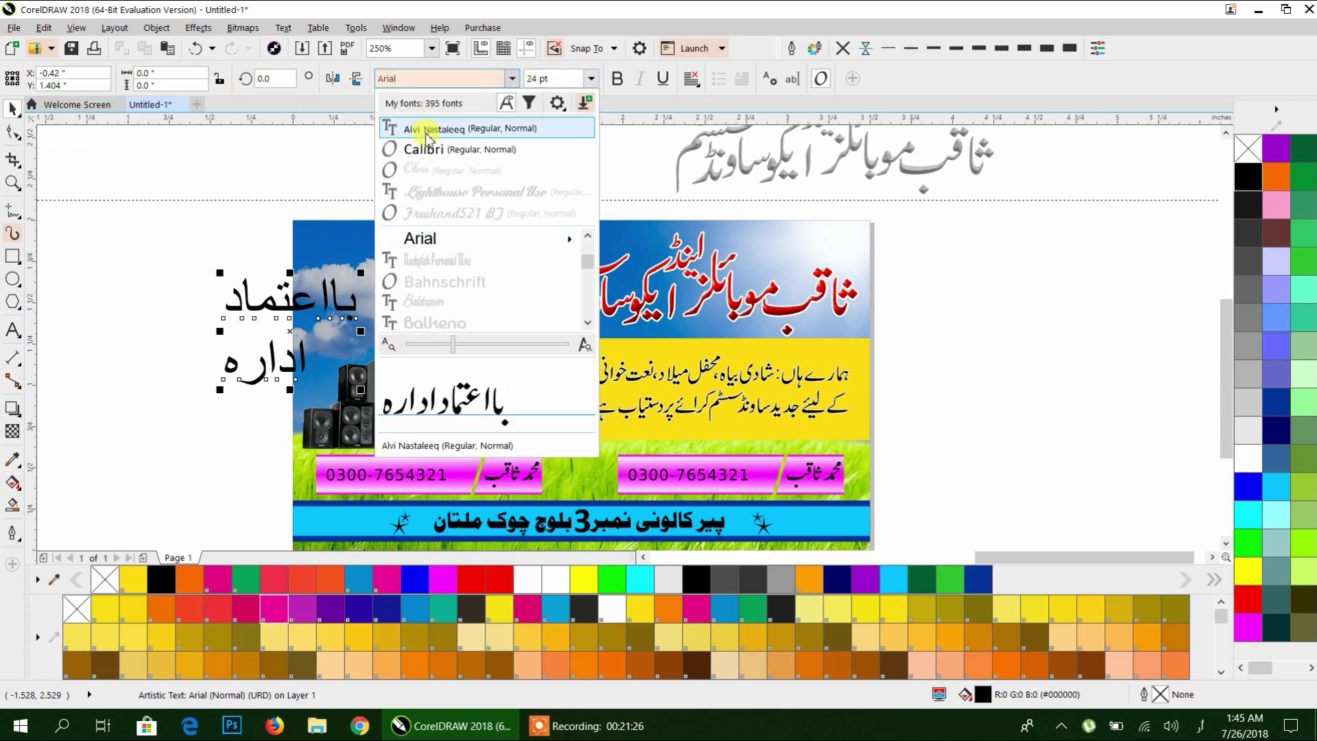
{"action": "left_click", "coordinate": [421, 130]}
{"action": "left_click_drag", "start_coordinate": [256, 307], "coordinate": [163, 261]}
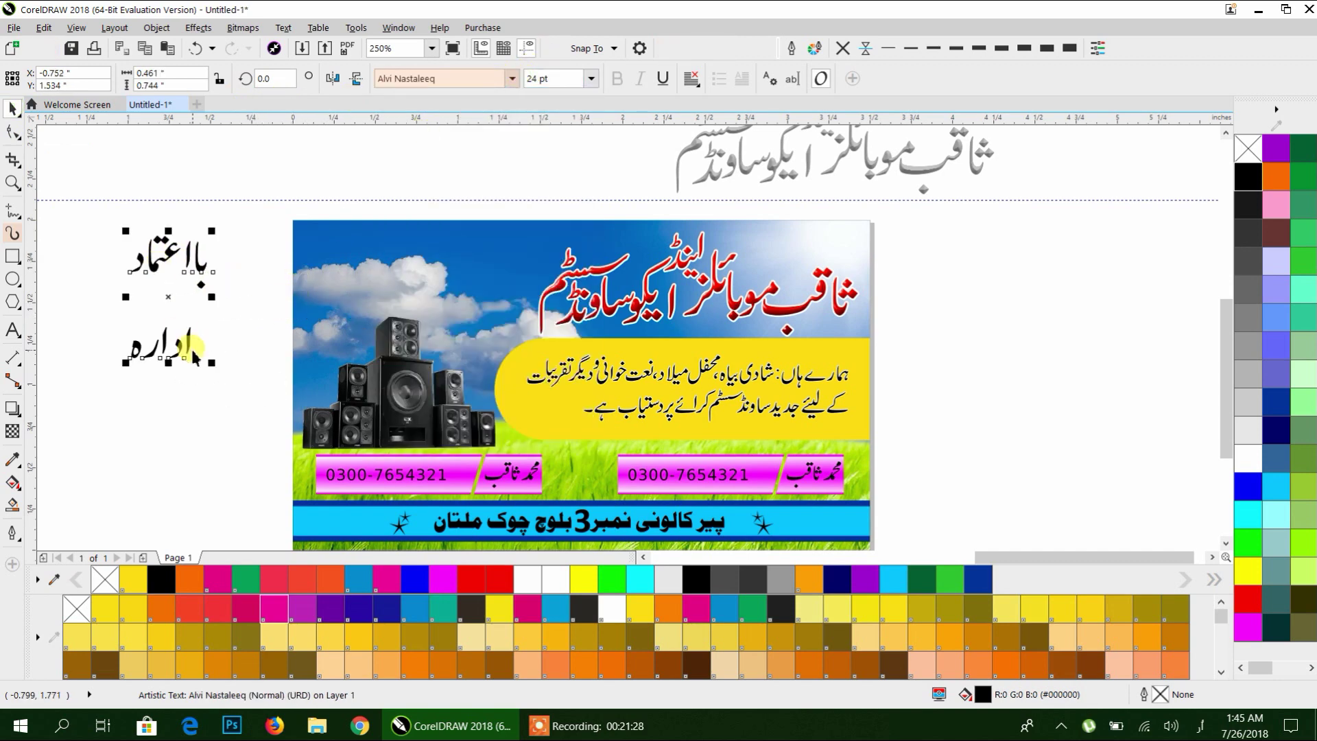
{"action": "scroll", "coordinate": [401, 176], "scroll_direction": "left", "scroll_amount": 5}
{"action": "scroll", "coordinate": [401, 175], "scroll_direction": "up", "scroll_amount": 2}
Convert the slogan to curves, break it apart, and move باعتماد down toward اداره.
{"action": "key", "text": "ctrl+q"}
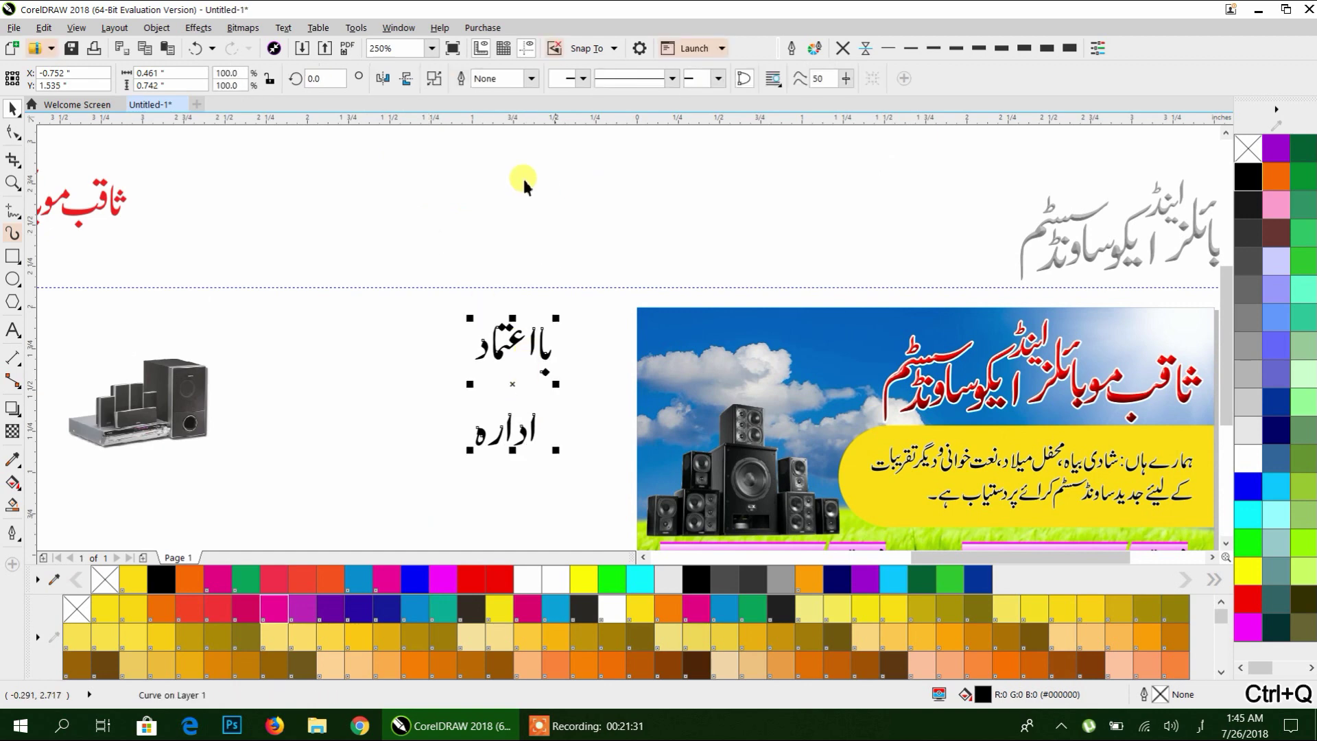
{"action": "left_click", "coordinate": [433, 78]}
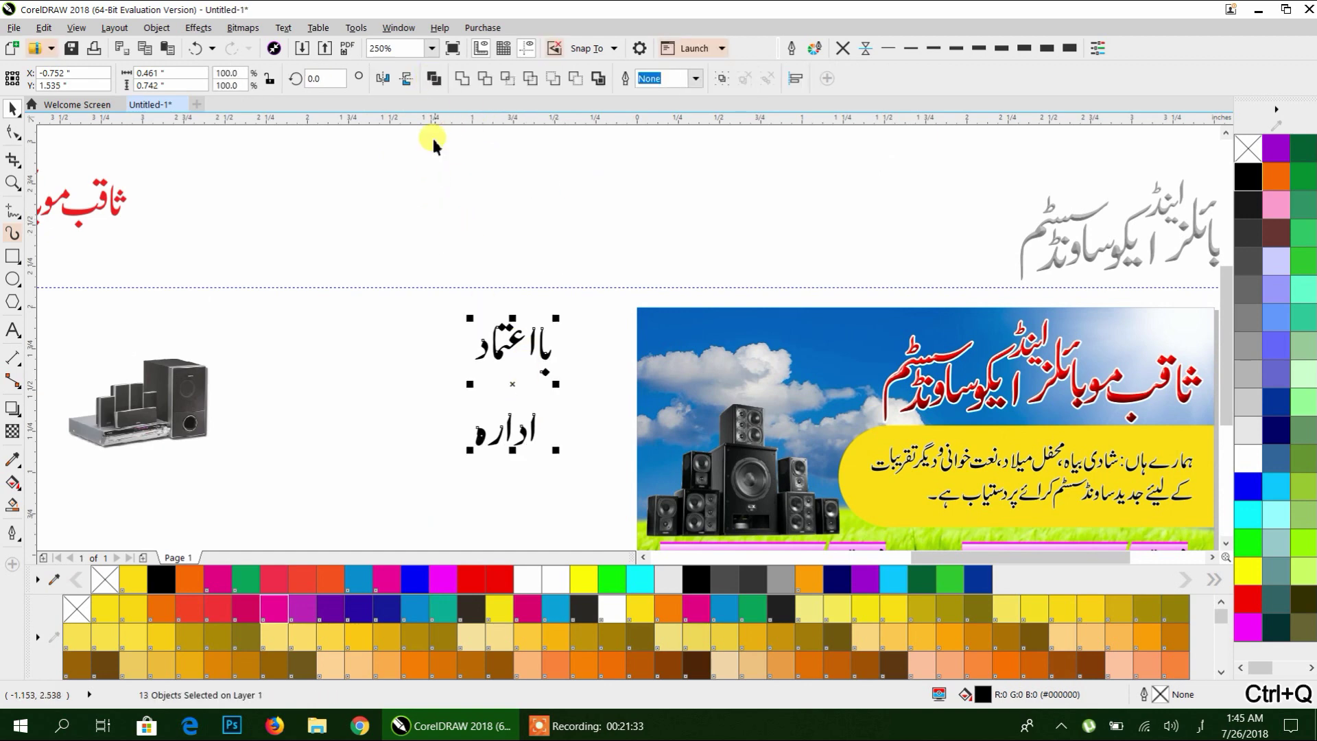
{"action": "left_click_drag", "start_coordinate": [358, 233], "coordinate": [585, 411]}
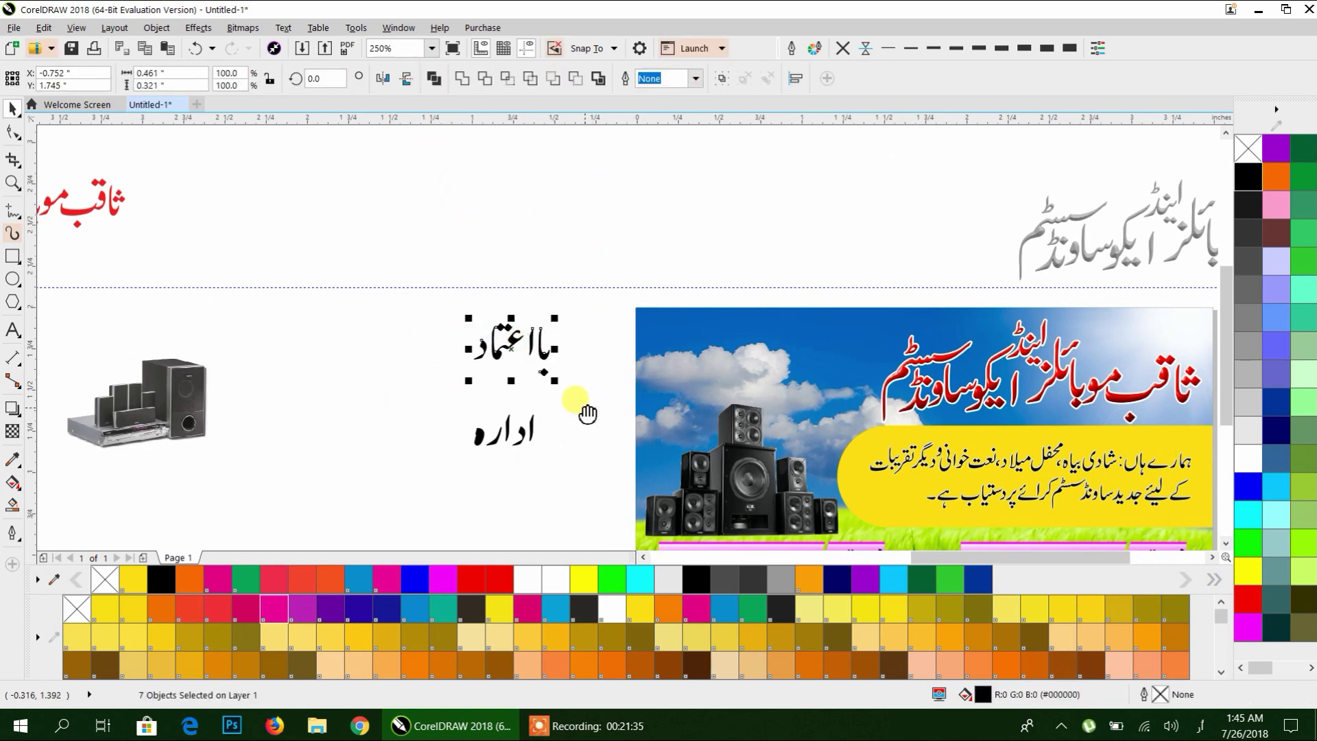
{"action": "scroll", "coordinate": [508, 294], "scroll_direction": "down", "scroll_amount": 2}
{"action": "scroll", "coordinate": [534, 207], "scroll_direction": "up", "scroll_amount": 2}
{"action": "left_click_drag", "start_coordinate": [535, 209], "coordinate": [532, 278]}
{"action": "left_click", "coordinate": [557, 458]}
{"action": "scroll", "coordinate": [480, 340], "scroll_direction": "up", "scroll_amount": 2}
Rearrange the alef and ر letters of اداره and shift the word left.
{"action": "mouse_move", "coordinate": [437, 332]}
{"action": "left_mouse_down"}
{"action": "mouse_move", "coordinate": [446, 294]}
{"action": "mouse_move", "coordinate": [458, 325]}
{"action": "left_mouse_up"}
{"action": "left_click_drag", "start_coordinate": [391, 358], "coordinate": [412, 377]}
{"action": "left_click_drag", "start_coordinate": [514, 352], "coordinate": [508, 341]}
{"action": "left_click", "coordinate": [523, 411]}
{"action": "left_click_drag", "start_coordinate": [535, 249], "coordinate": [340, 406]}
{"action": "left_click_drag", "start_coordinate": [509, 455], "coordinate": [260, 251]}
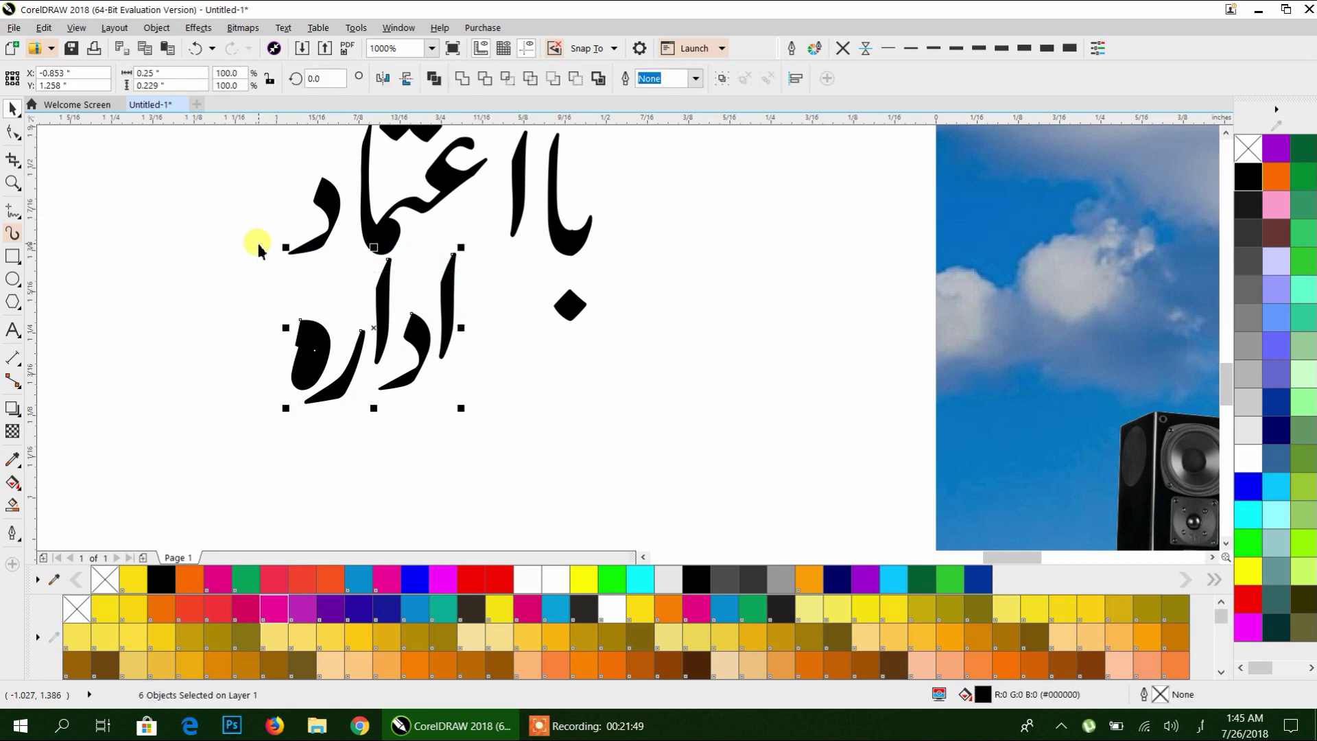
{"action": "left_click_drag", "start_coordinate": [382, 275], "coordinate": [468, 372]}
{"action": "scroll", "coordinate": [539, 402], "scroll_direction": "up", "scroll_amount": 2}
{"action": "left_click_drag", "start_coordinate": [491, 274], "coordinate": [480, 238]}
Move the ب and its dot next to اعتماد to tighten the word باعتماد.
{"action": "left_click", "coordinate": [538, 347]}
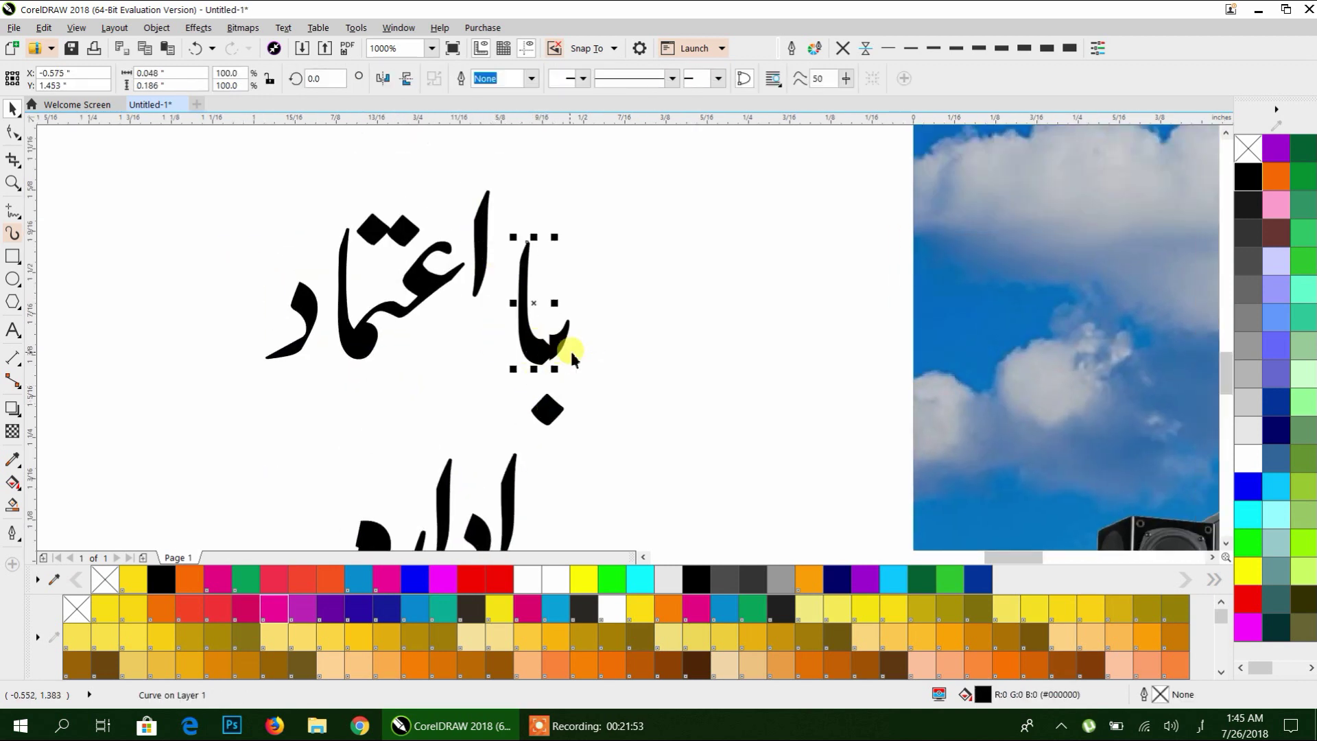
{"action": "key", "text": "ctrl+z"}
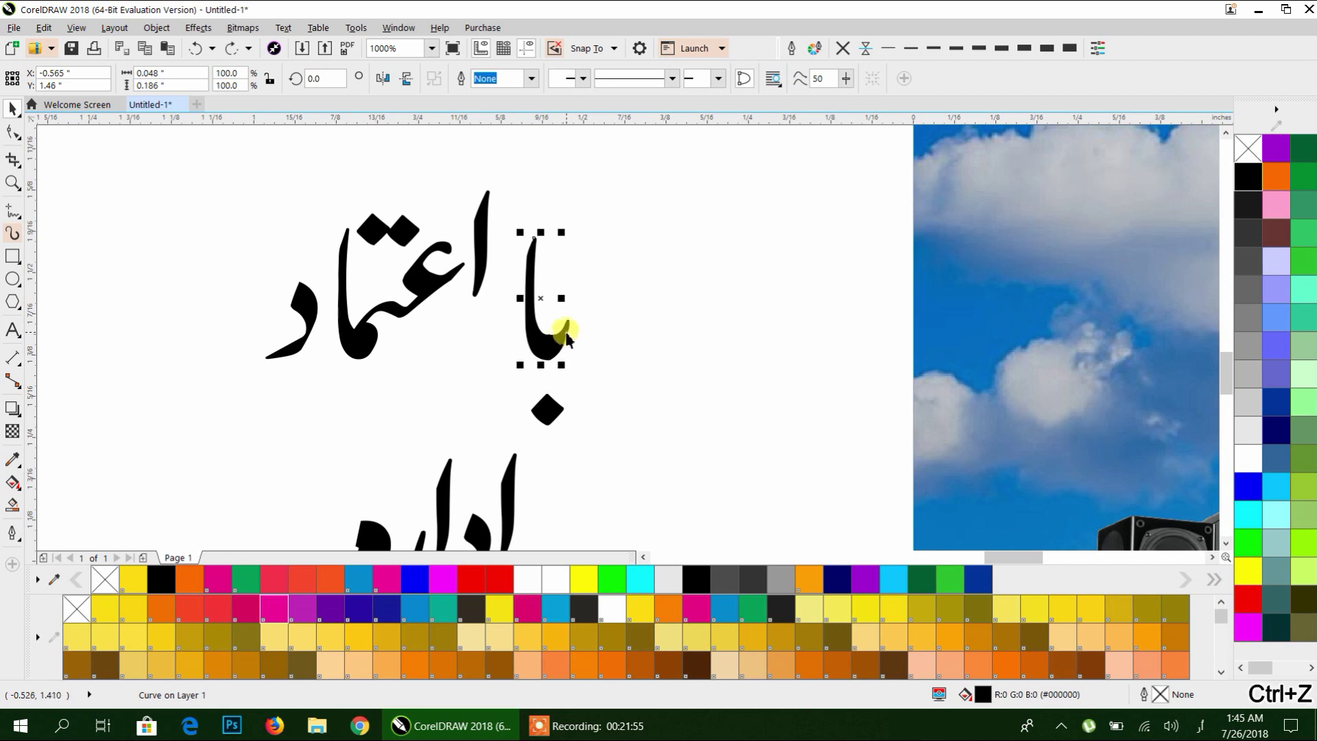
{"action": "left_click", "coordinate": [566, 334], "text": "shift"}
{"action": "left_click_drag", "start_coordinate": [544, 409], "coordinate": [545, 378]}
{"action": "left_click_drag", "start_coordinate": [579, 423], "coordinate": [502, 234]}
{"action": "left_click_drag", "start_coordinate": [588, 160], "coordinate": [485, 382]}
{"action": "left_click_drag", "start_coordinate": [290, 343], "coordinate": [305, 347]}
{"action": "left_click_drag", "start_coordinate": [622, 162], "coordinate": [227, 391]}
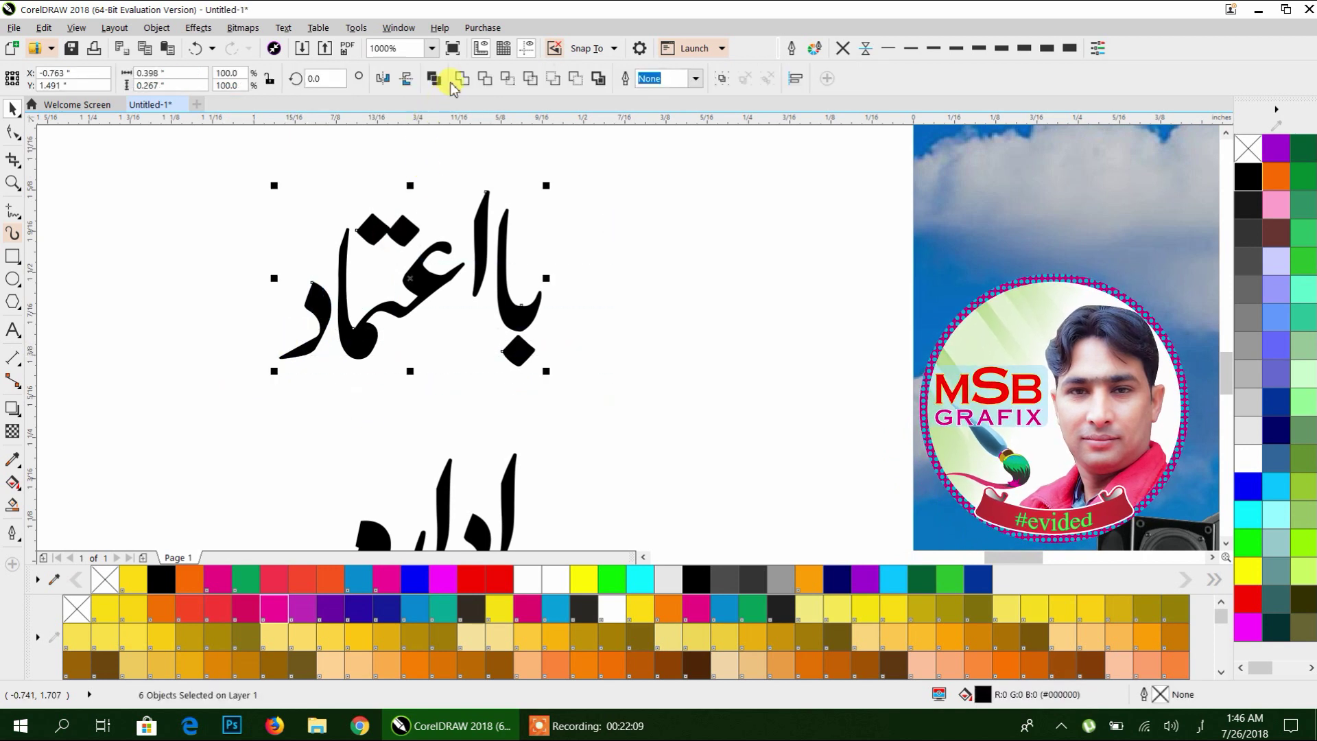
Move اداره up and left so it sits snugly beneath باعتماد.
{"action": "scroll", "coordinate": [559, 265], "scroll_direction": "down", "scroll_amount": 2}
{"action": "left_click", "coordinate": [491, 359]}
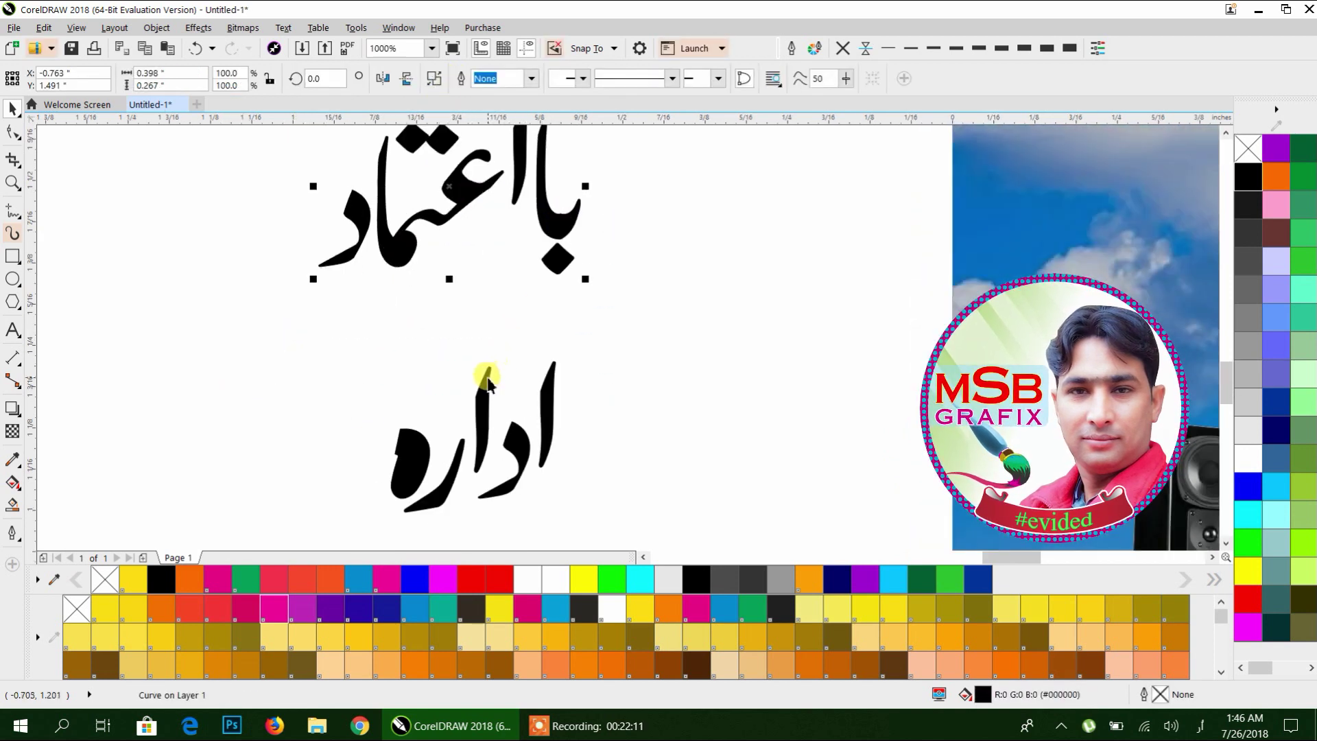
{"action": "left_click_drag", "start_coordinate": [382, 488], "coordinate": [303, 523]}
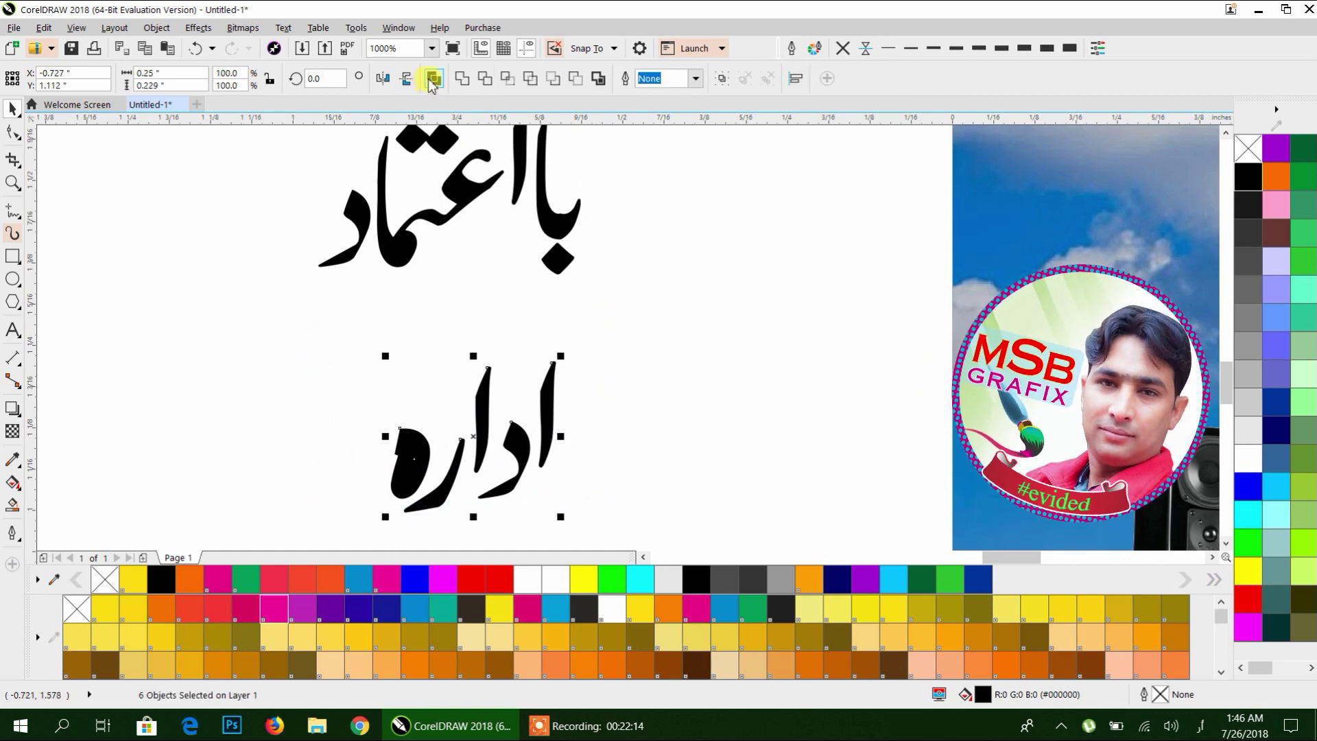
{"action": "left_click_drag", "start_coordinate": [464, 391], "coordinate": [442, 302]}
{"action": "left_click", "coordinate": [557, 387]}
{"action": "scroll", "coordinate": [557, 387], "scroll_direction": "down", "scroll_amount": 2}
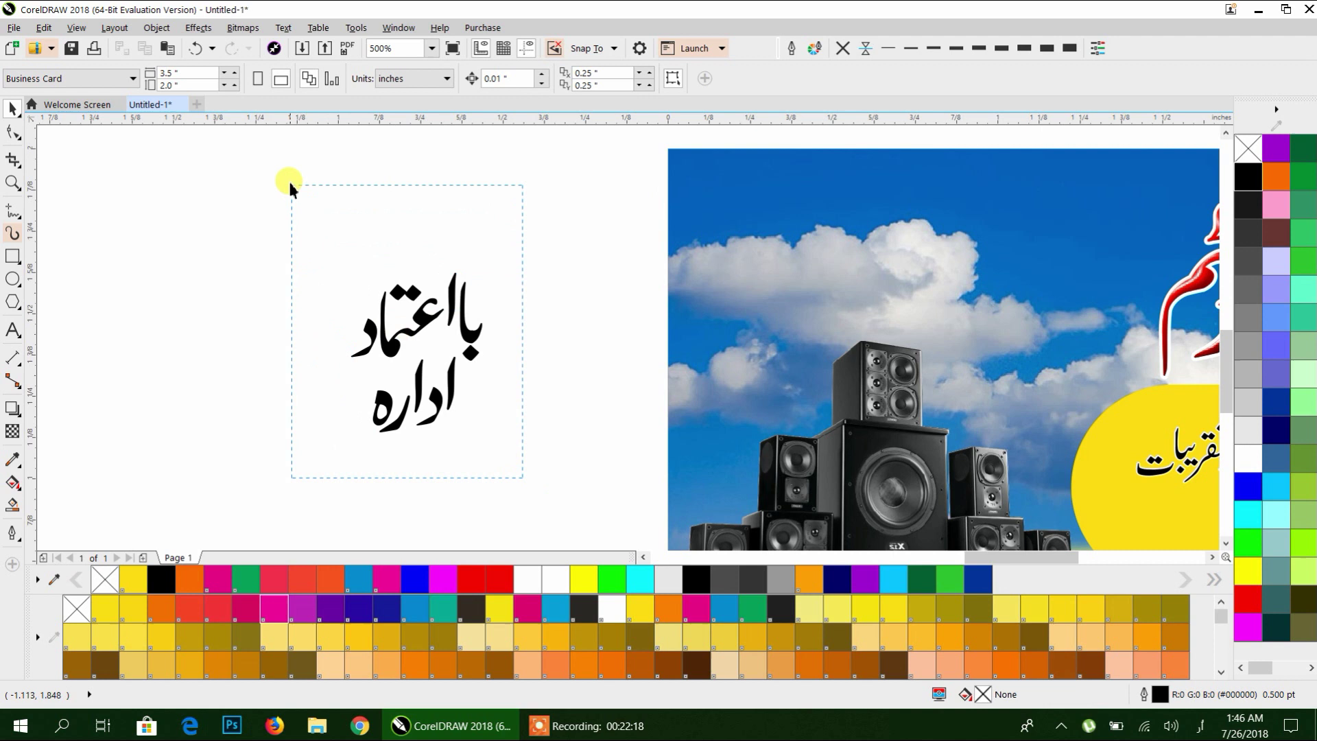
{"action": "left_click_drag", "start_coordinate": [290, 186], "coordinate": [291, 185]}
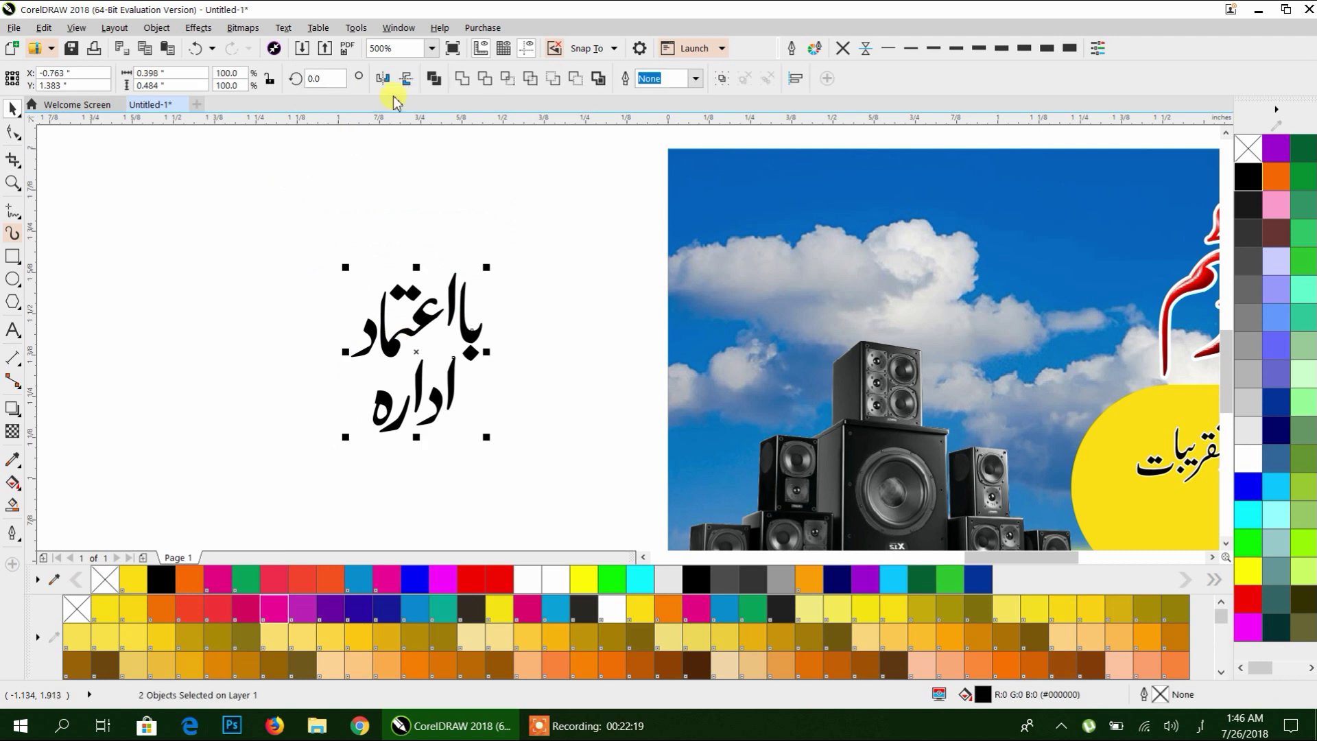
Draw a circle left of the slogan with a slightly smaller copy inside it.
{"action": "left_click", "coordinate": [442, 216]}
{"action": "left_click", "coordinate": [13, 279]}
{"action": "mouse_move", "coordinate": [180, 180]}
{"action": "left_mouse_down"}
{"action": "mouse_move", "coordinate": [303, 391]}
{"action": "mouse_move", "coordinate": [237, 357]}
{"action": "left_mouse_up"}
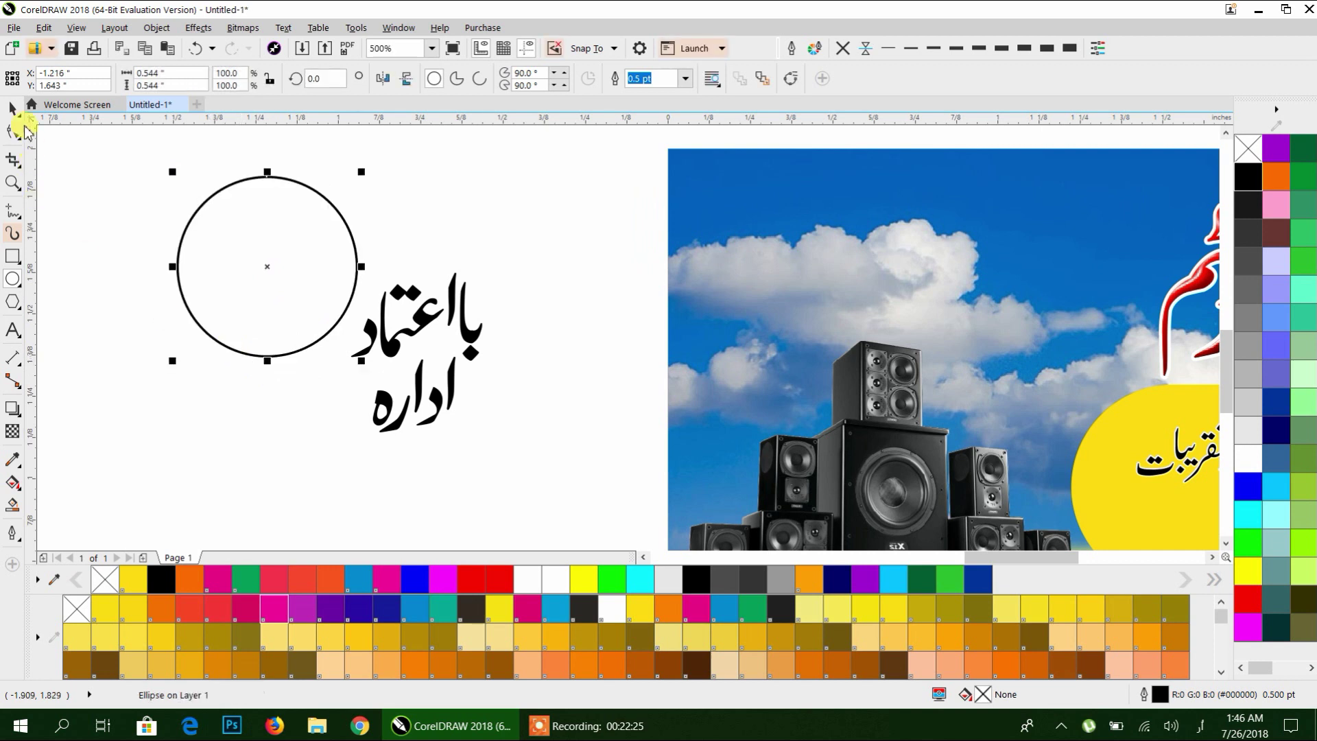
{"action": "left_click", "coordinate": [11, 108]}
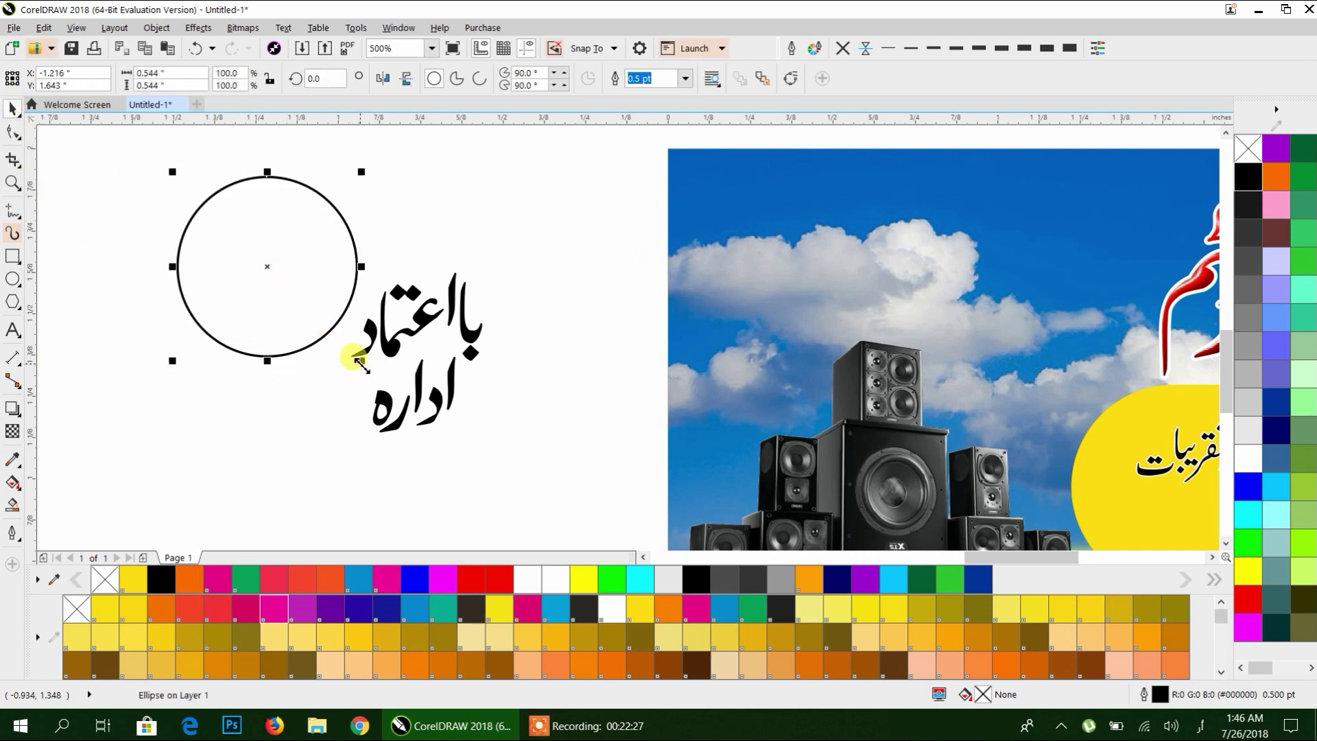
{"action": "left_click_drag", "start_coordinate": [359, 362], "coordinate": [368, 427]}
{"action": "left_click", "coordinate": [151, 163]}
Fill both circles green and remove their outlines.
{"action": "left_click", "coordinate": [499, 582]}
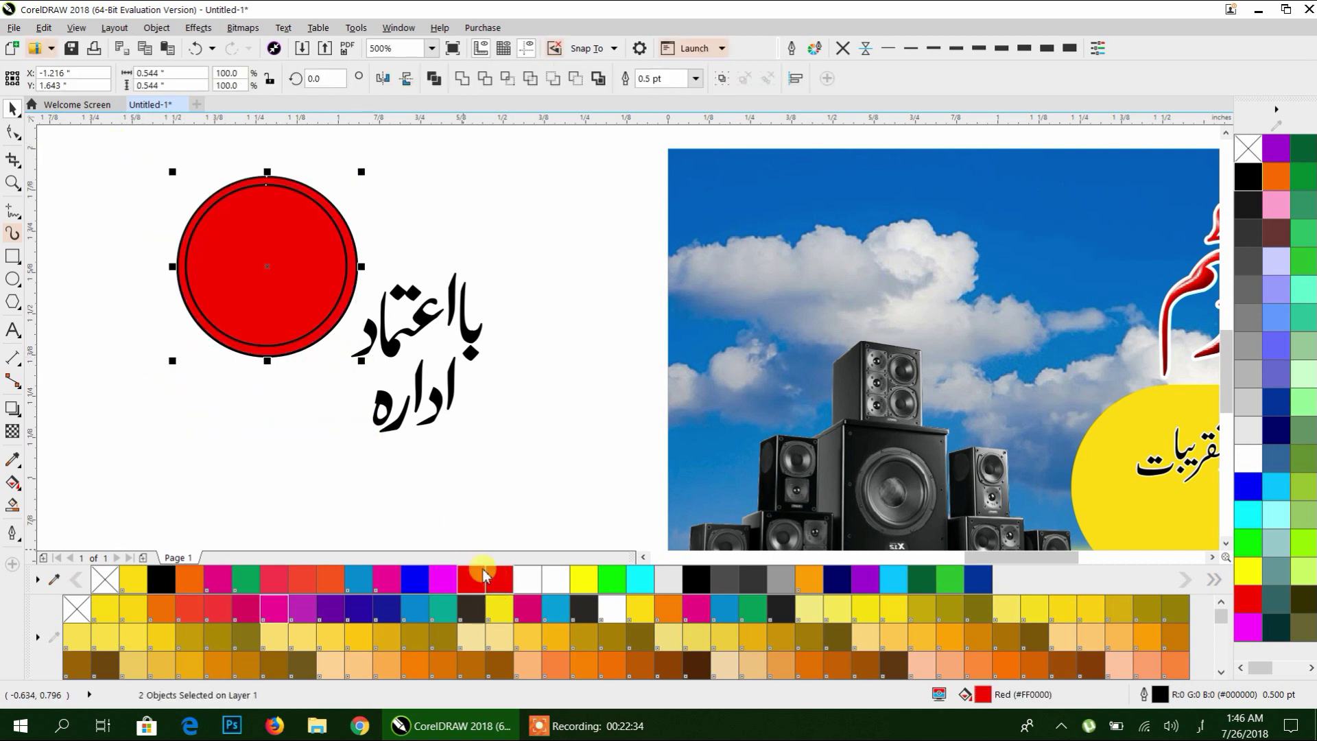
{"action": "left_click", "coordinate": [557, 663]}
{"action": "scroll", "coordinate": [559, 664], "scroll_direction": "down", "scroll_amount": 2}
{"action": "scroll", "coordinate": [559, 664], "scroll_direction": "down", "scroll_amount": 4}
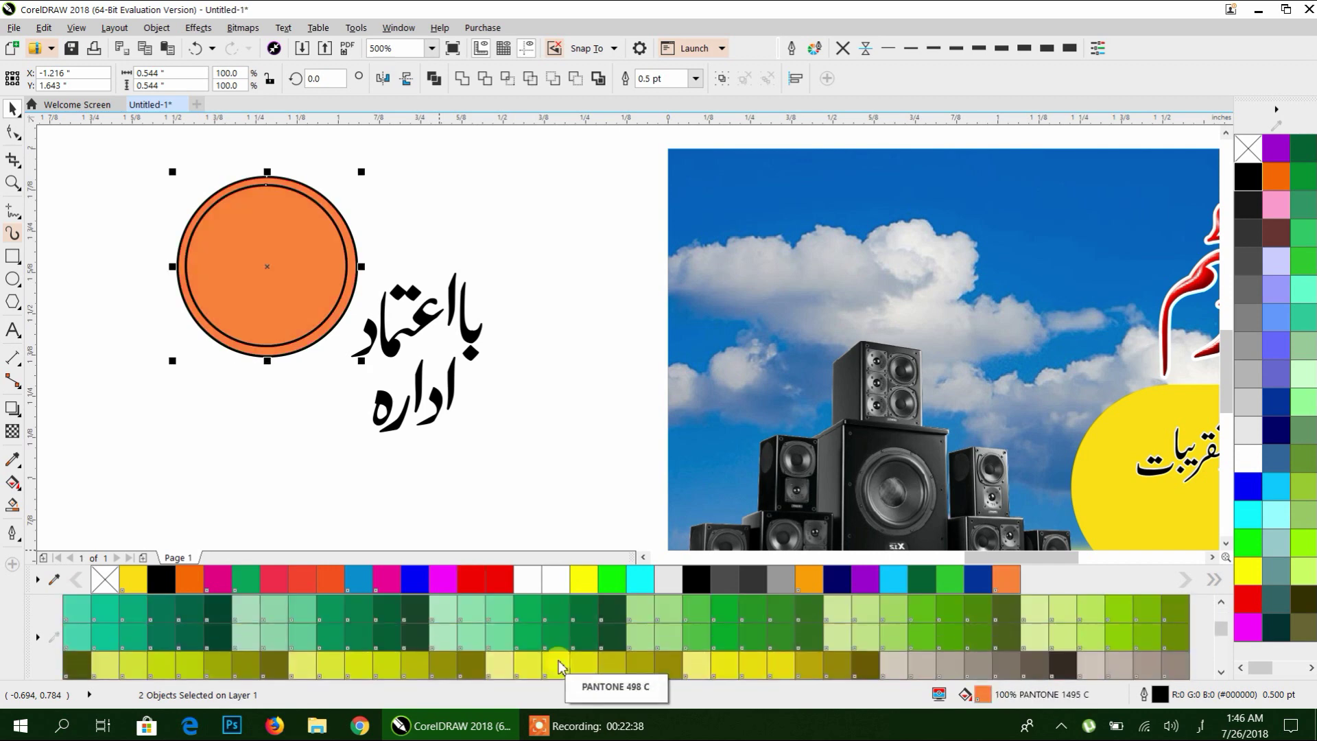
{"action": "scroll", "coordinate": [538, 638], "scroll_direction": "down", "scroll_amount": 4}
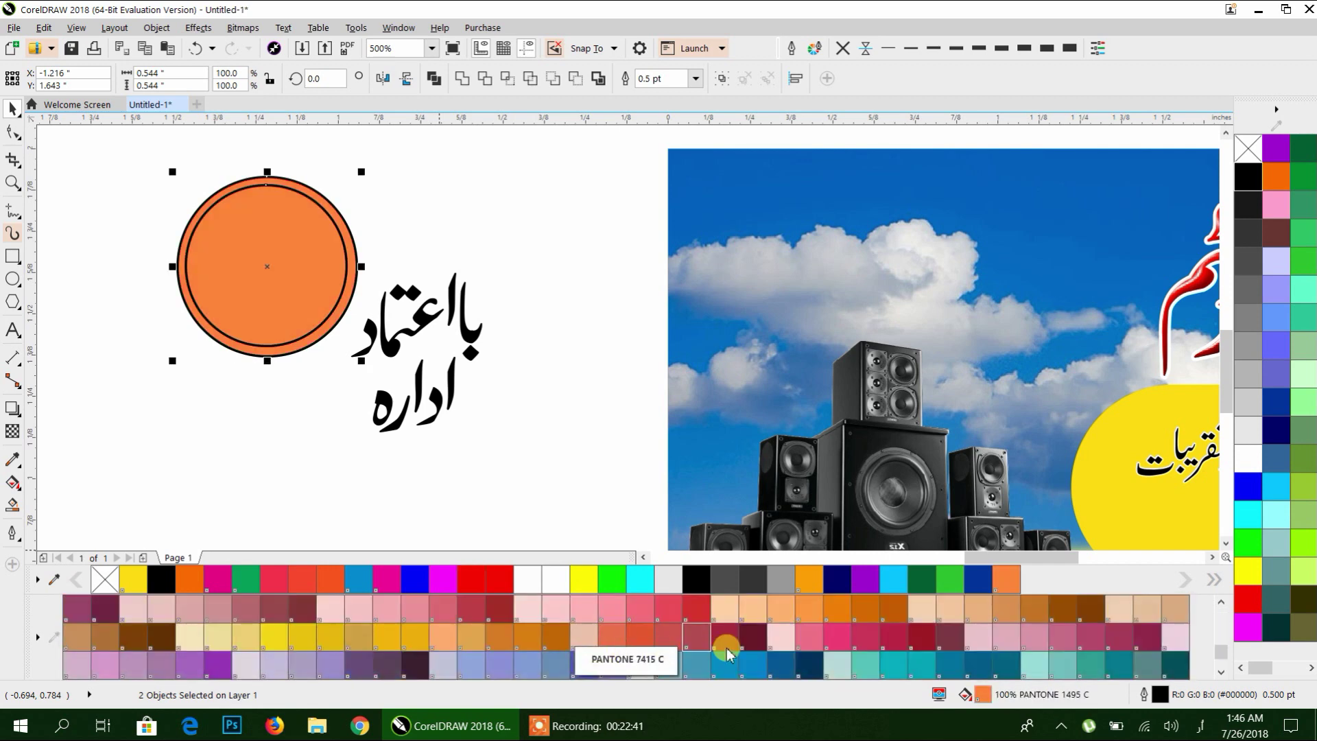
{"action": "left_click", "coordinate": [699, 610]}
{"action": "scroll", "coordinate": [686, 638], "scroll_direction": "down", "scroll_amount": 2}
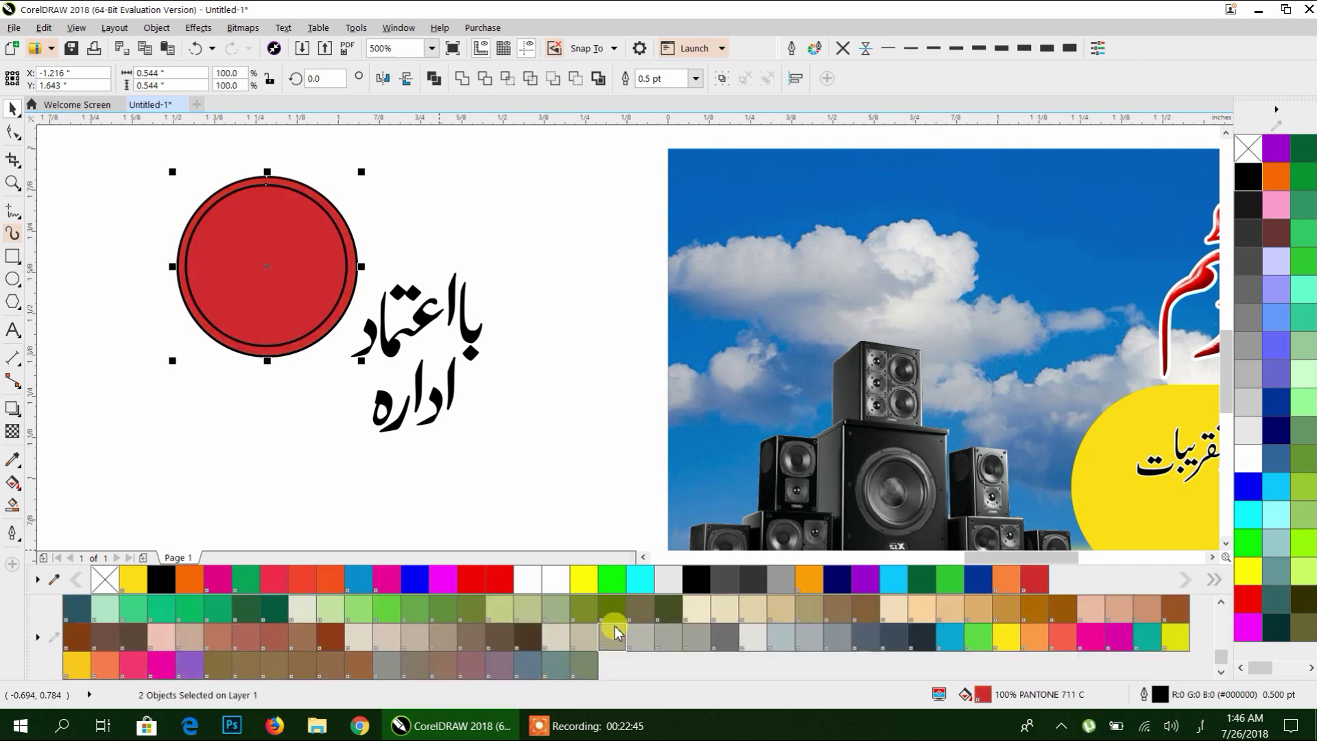
{"action": "scroll", "coordinate": [616, 630], "scroll_direction": "up", "scroll_amount": 2}
{"action": "scroll", "coordinate": [617, 626], "scroll_direction": "down", "scroll_amount": 2}
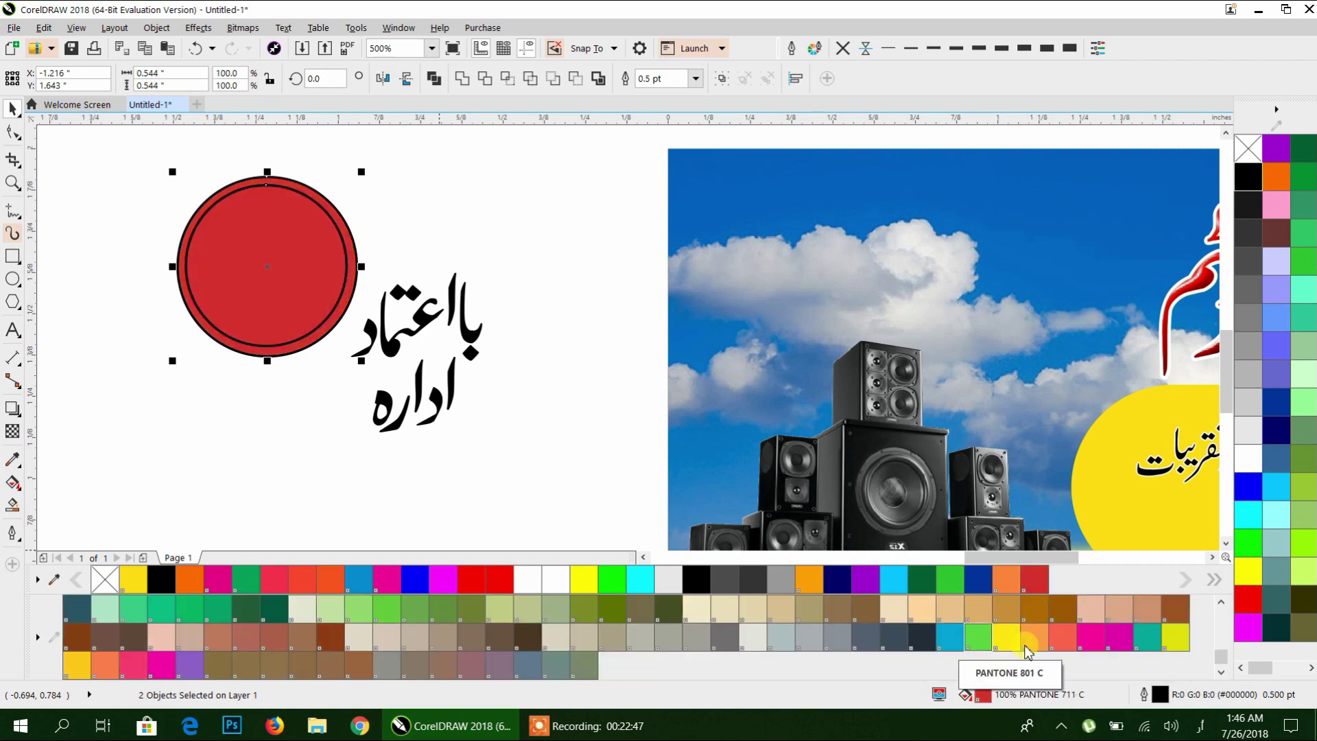
{"action": "left_click", "coordinate": [977, 636]}
{"action": "left_click_drag", "start_coordinate": [350, 374], "coordinate": [599, 456]}
{"action": "left_click", "coordinate": [843, 48]}
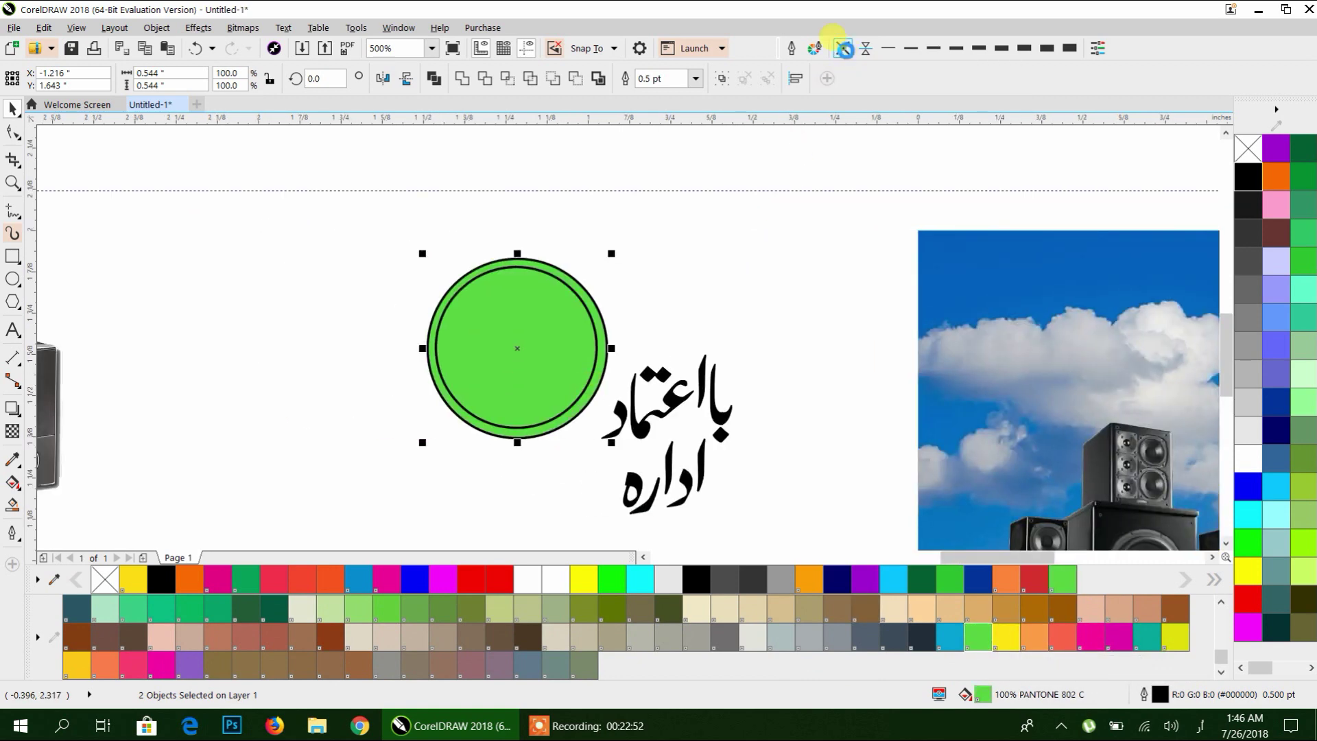
{"action": "left_click", "coordinate": [13, 483]}
Give the circle a linear green-to-dark-green gradient and flip it horizontally.
{"action": "left_click_drag", "start_coordinate": [562, 444], "coordinate": [478, 262]}
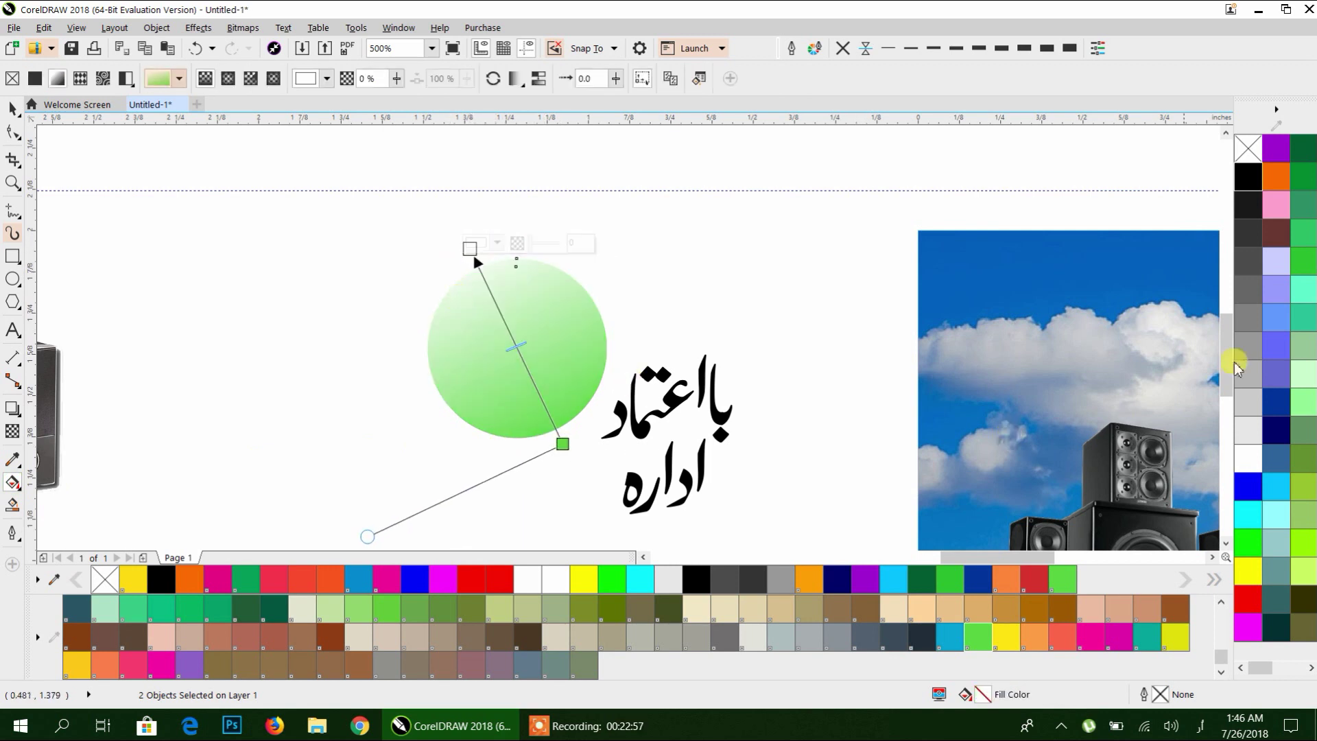
{"action": "left_click", "coordinate": [1309, 257]}
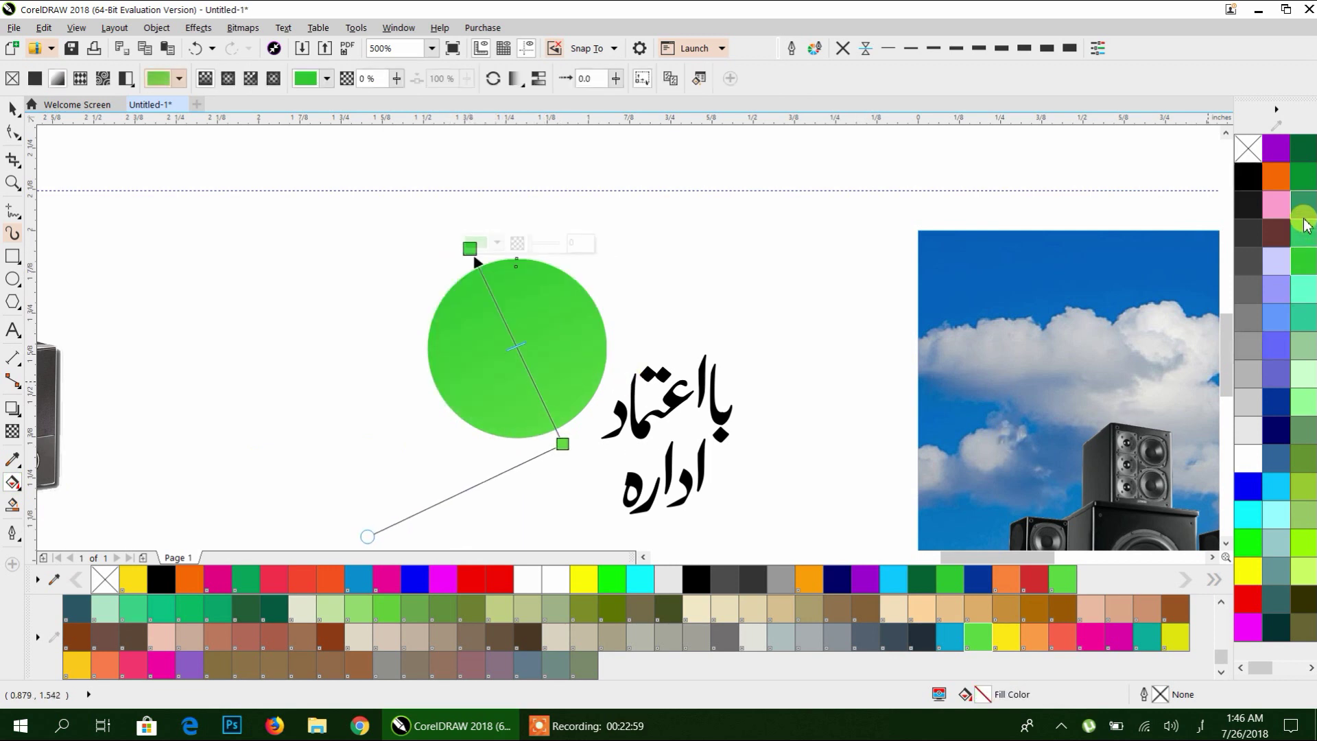
{"action": "left_click", "coordinate": [1309, 158]}
{"action": "left_click", "coordinate": [13, 108]}
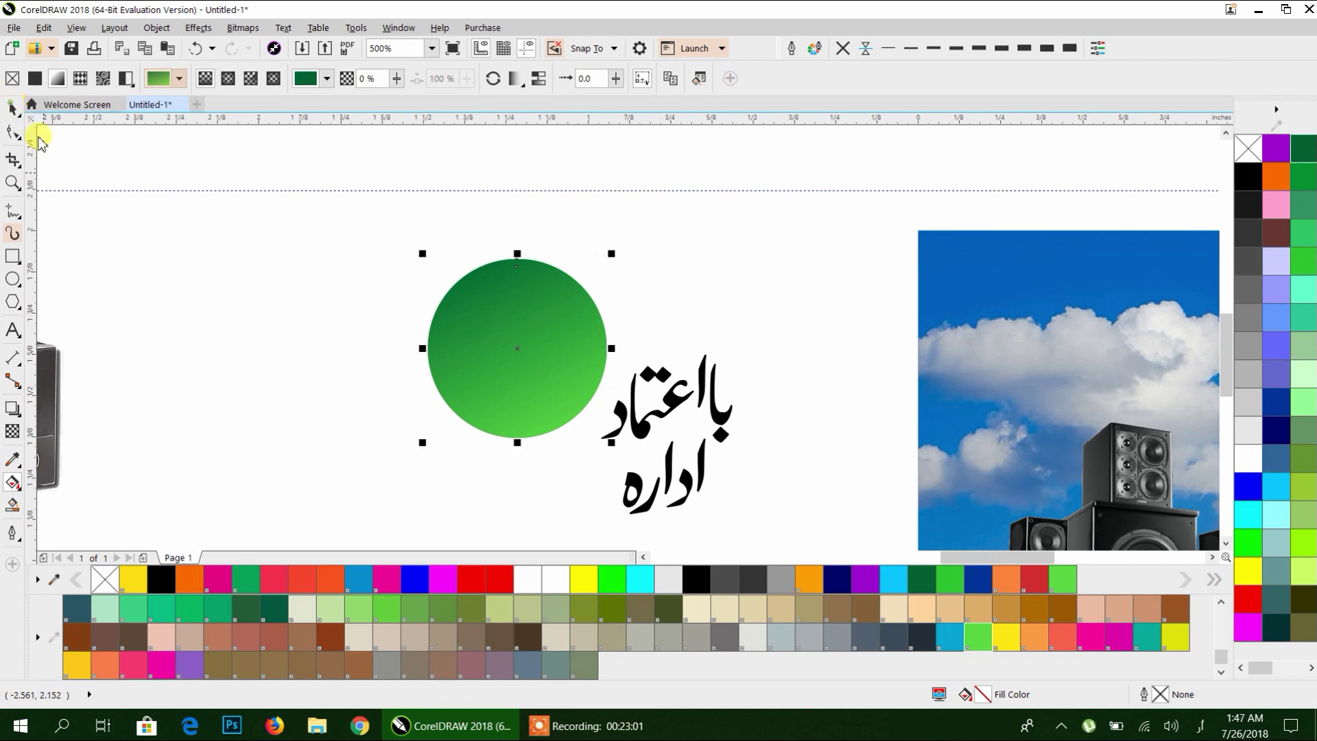
{"action": "left_click", "coordinate": [256, 262]}
{"action": "left_click", "coordinate": [480, 321]}
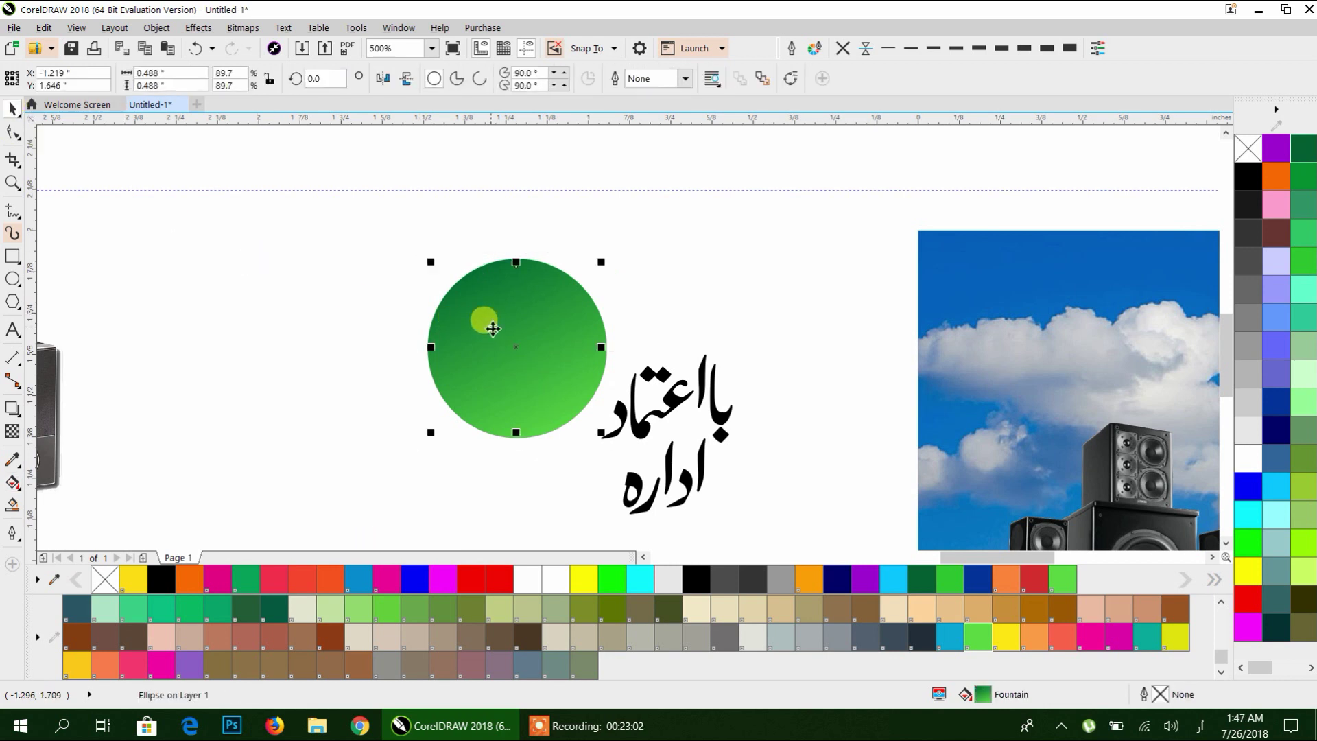
{"action": "left_click", "coordinate": [382, 78]}
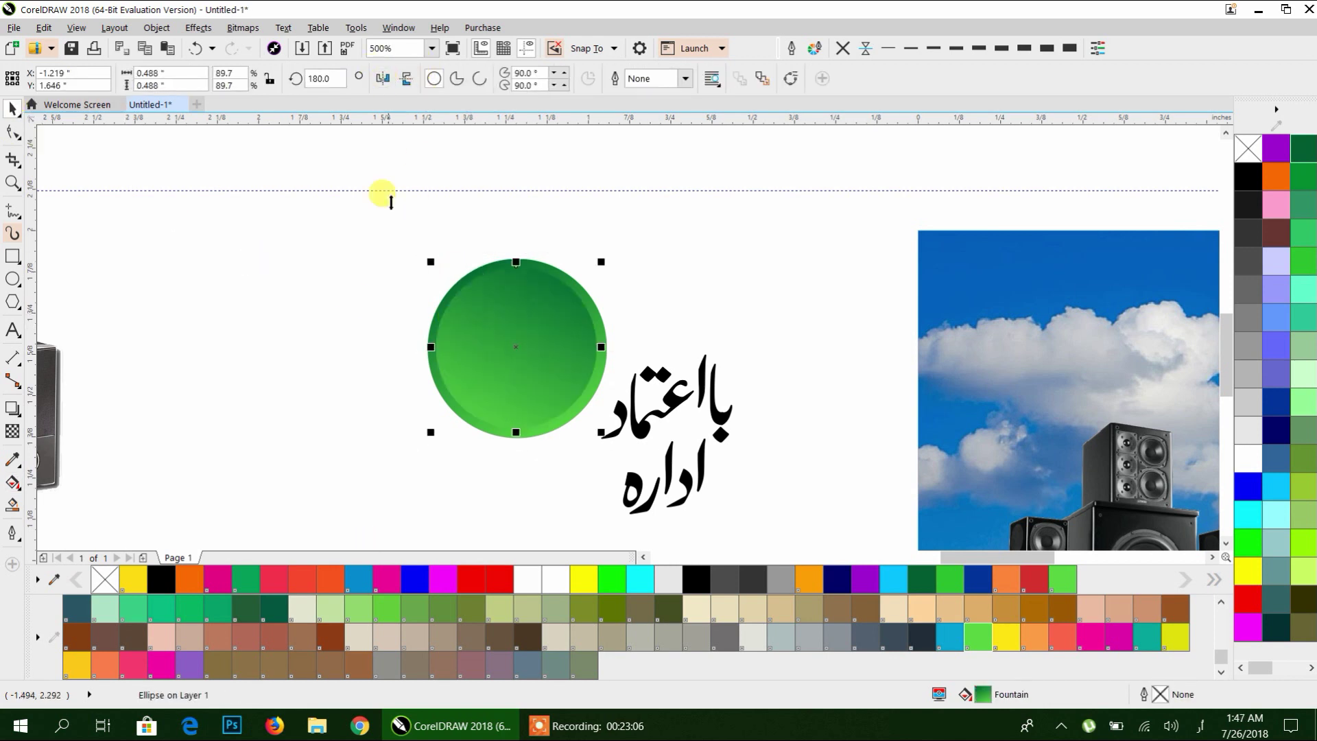
{"action": "left_click", "coordinate": [370, 217]}
Group the circle with the slogan, then centre the slogan on the circle (E, C).
{"action": "left_click_drag", "start_coordinate": [594, 446], "coordinate": [483, 446]}
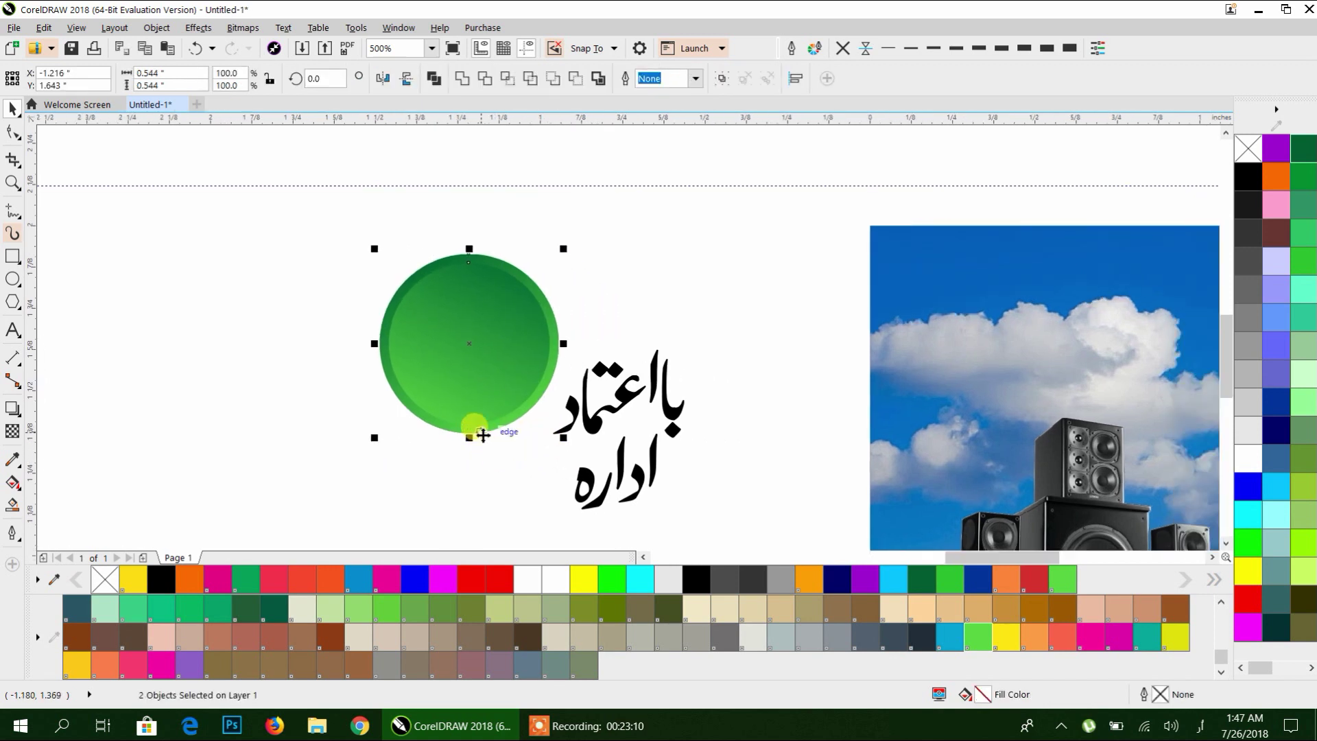
{"action": "key", "text": "ctrl+g"}
{"action": "left_click", "coordinate": [597, 428]}
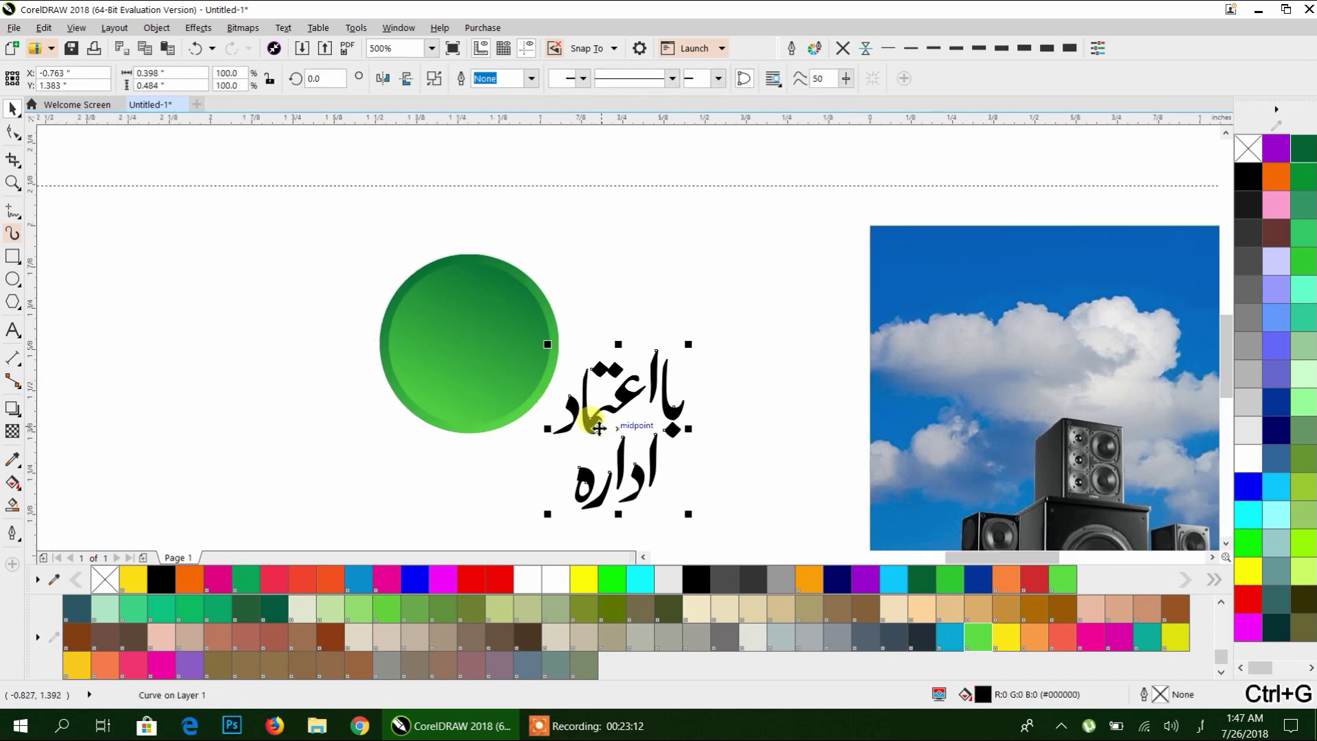
{"action": "left_click", "coordinate": [458, 368], "text": "shift"}
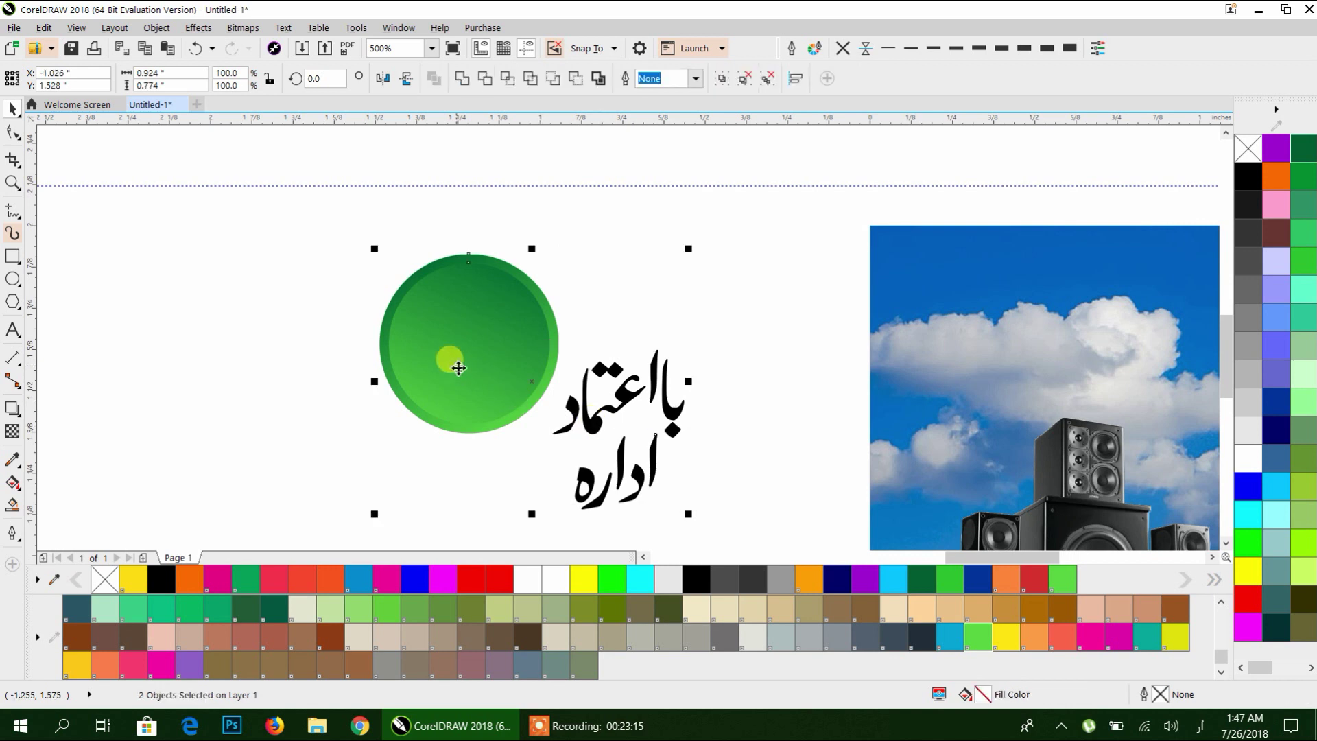
{"action": "key", "text": "e"}
{"action": "key", "text": "c"}
{"action": "key", "text": "Escape"}
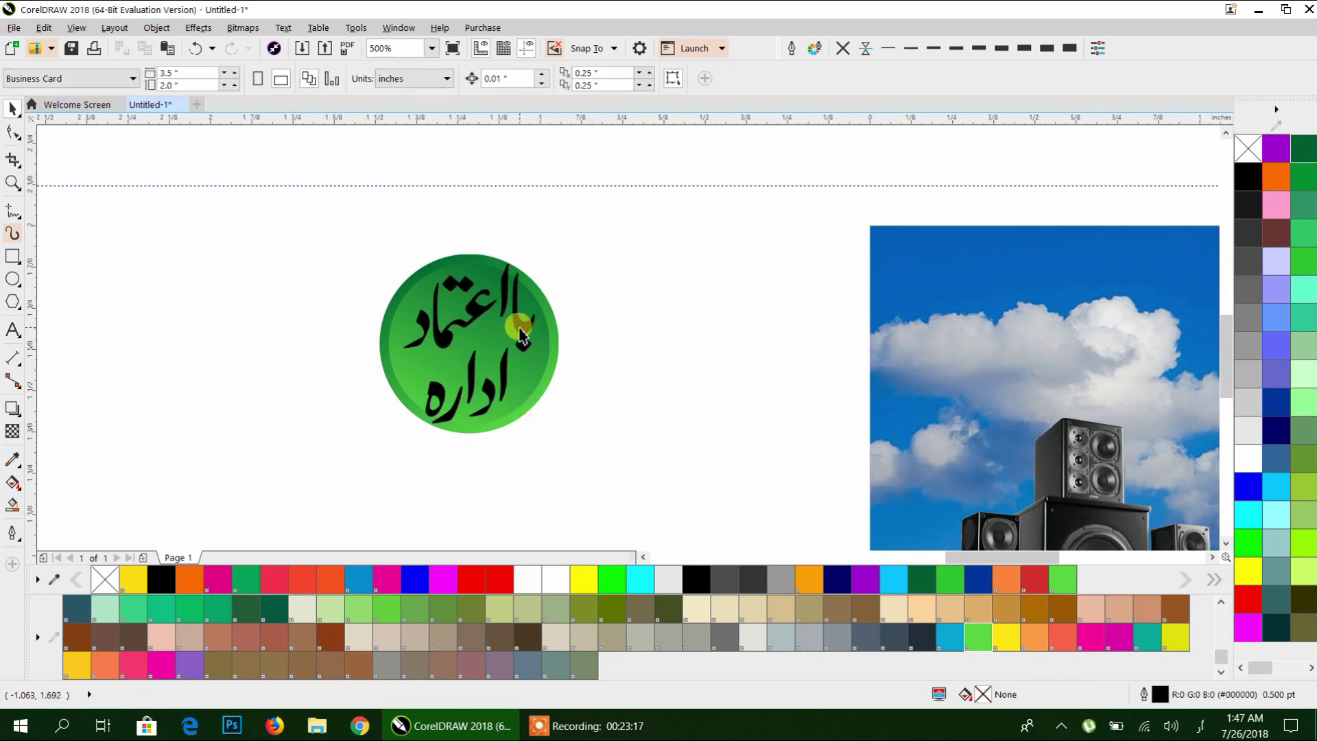
Scale the slogan to about 80% in white, regroup it with the circle, and move the badge onto the card.
{"action": "left_click", "coordinate": [521, 336]}
{"action": "left_click_drag", "start_coordinate": [539, 427], "coordinate": [526, 411]}
{"action": "left_click", "coordinate": [1259, 458]}
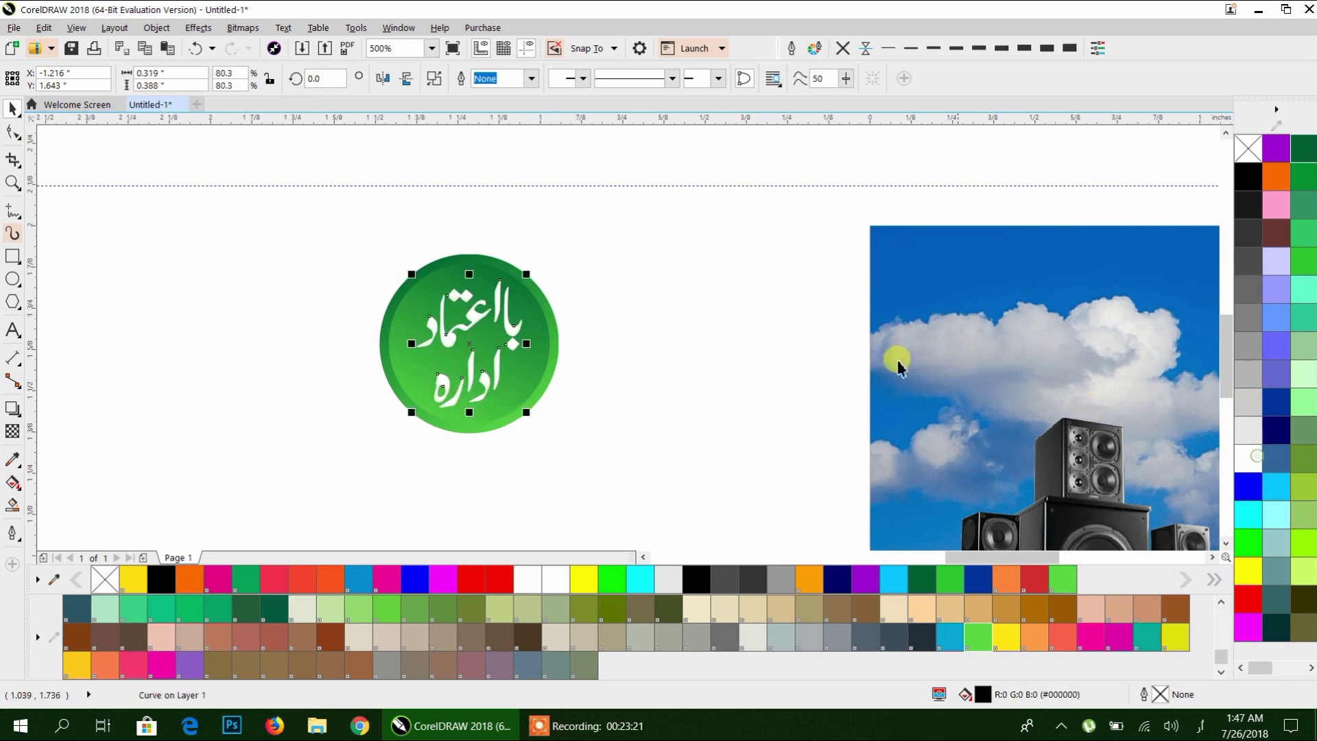
{"action": "left_click", "coordinate": [660, 278]}
{"action": "left_click_drag", "start_coordinate": [295, 473], "coordinate": [298, 488]}
{"action": "key", "text": "ctrl+g"}
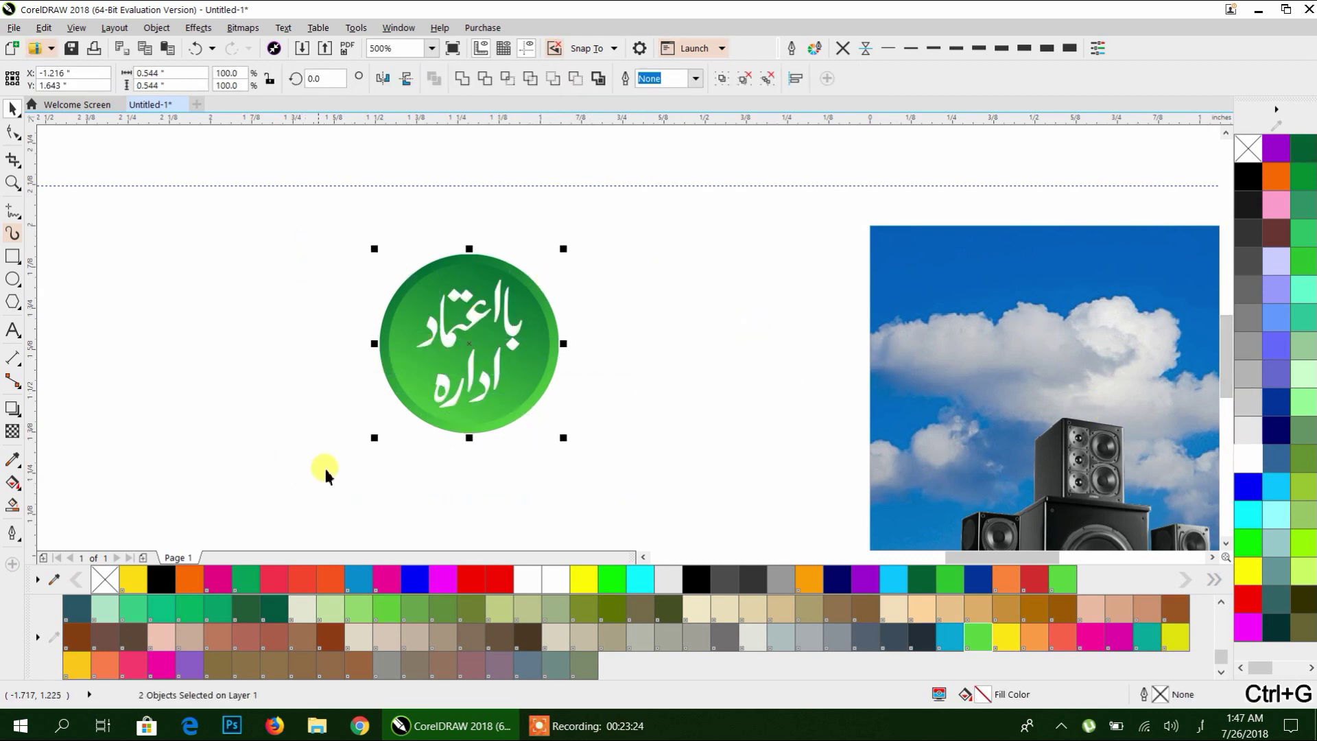
{"action": "left_click_drag", "start_coordinate": [505, 373], "coordinate": [305, 323]}
Drop the badge at the card's top-left and delete the stray red Urdu text.
{"action": "left_click_drag", "start_coordinate": [399, 324], "coordinate": [348, 317]}
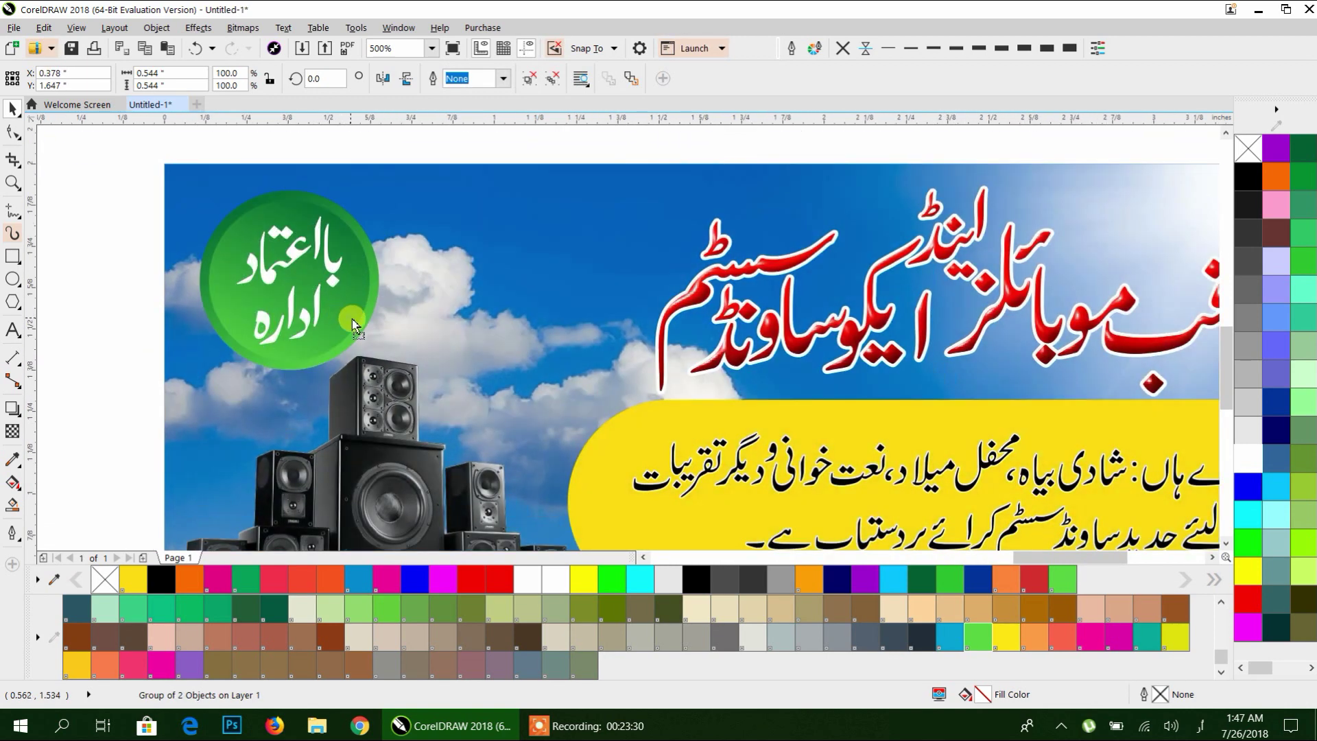
{"action": "key", "text": "Escape"}
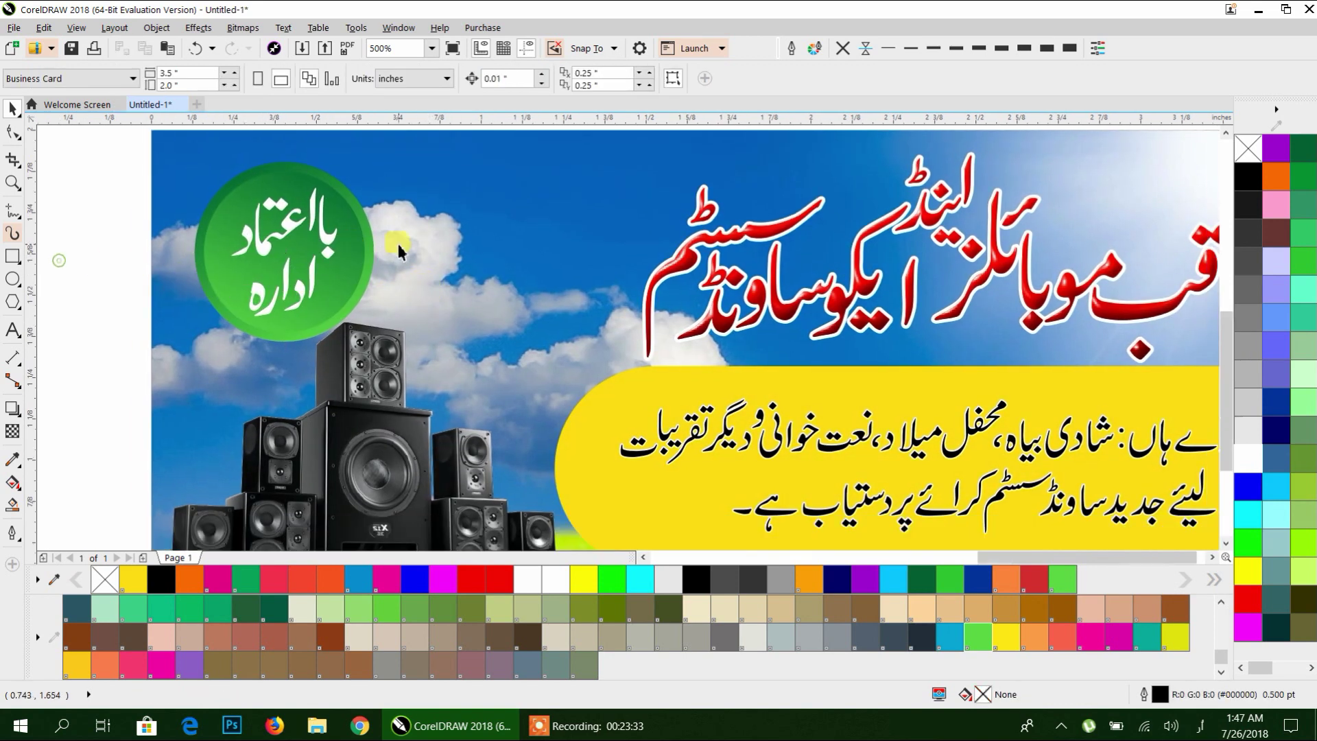
{"action": "scroll", "coordinate": [398, 251], "scroll_direction": "down", "scroll_amount": 5}
{"action": "left_click", "coordinate": [605, 196]}
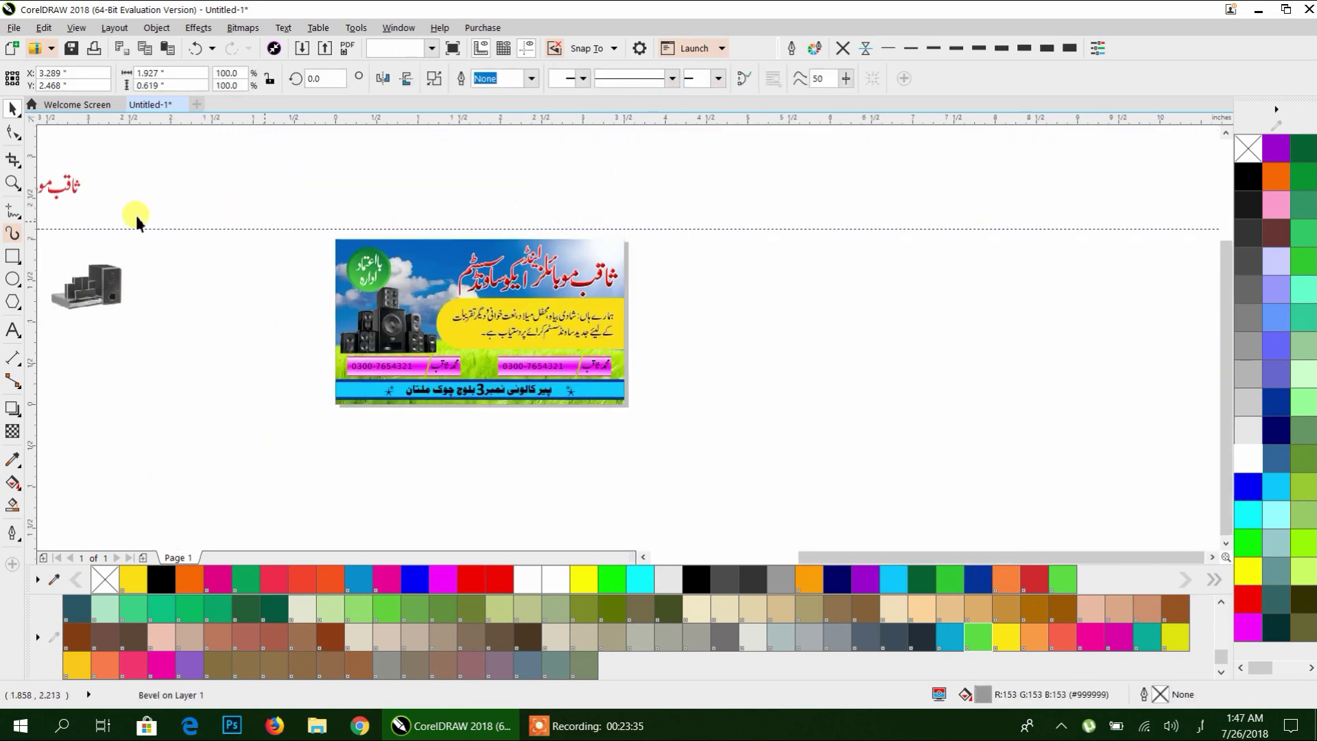
{"action": "left_click", "coordinate": [71, 188]}
{"action": "scroll", "coordinate": [412, 250], "scroll_direction": "left", "scroll_amount": 5}
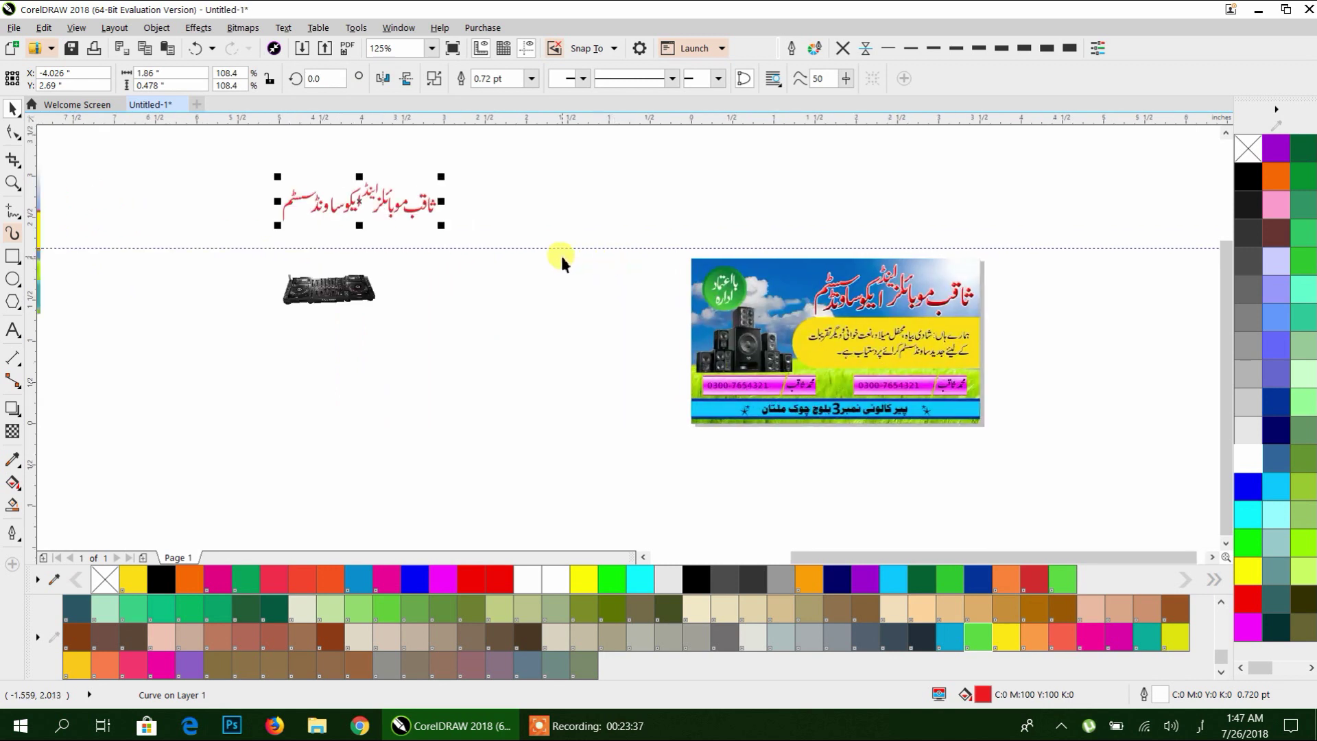
{"action": "key", "text": "Delete"}
Delete the leftover speaker image and the small pink text object.
{"action": "left_click_drag", "start_coordinate": [456, 162], "coordinate": [237, 375]}
{"action": "key", "text": "Delete"}
{"action": "scroll", "coordinate": [432, 321], "scroll_direction": "down", "scroll_amount": 2}
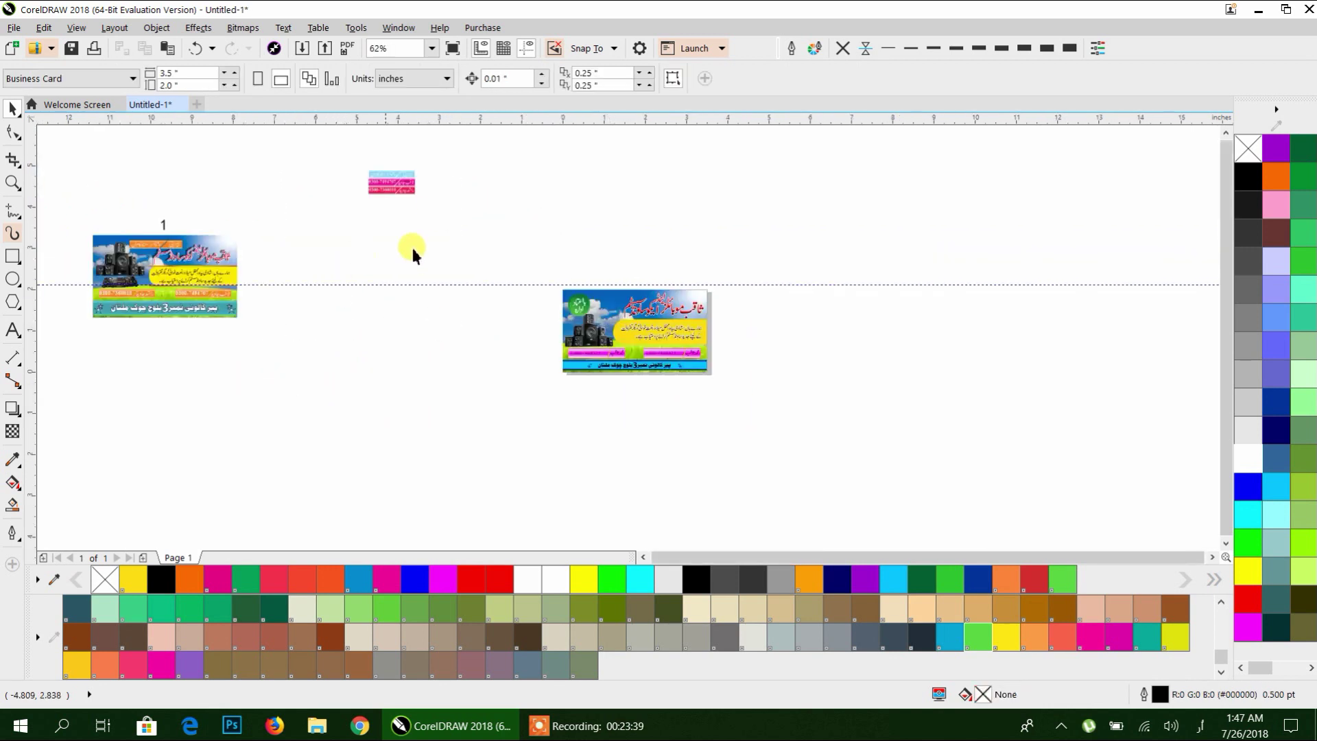
{"action": "left_click_drag", "start_coordinate": [309, 244], "coordinate": [310, 241]}
{"action": "key", "text": "Delete"}
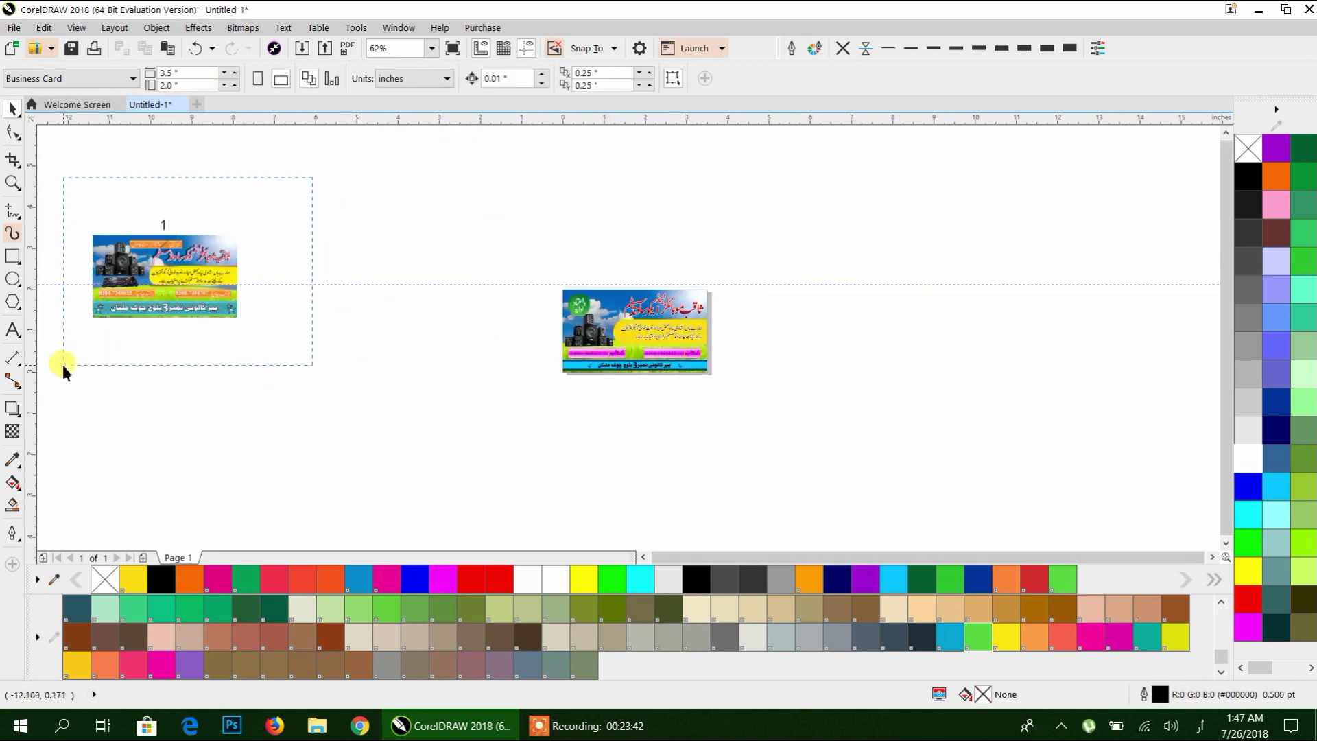
Move the first business card group beside the new card.
{"action": "left_click_drag", "start_coordinate": [63, 367], "coordinate": [63, 368]}
{"action": "left_click_drag", "start_coordinate": [192, 308], "coordinate": [501, 368]}
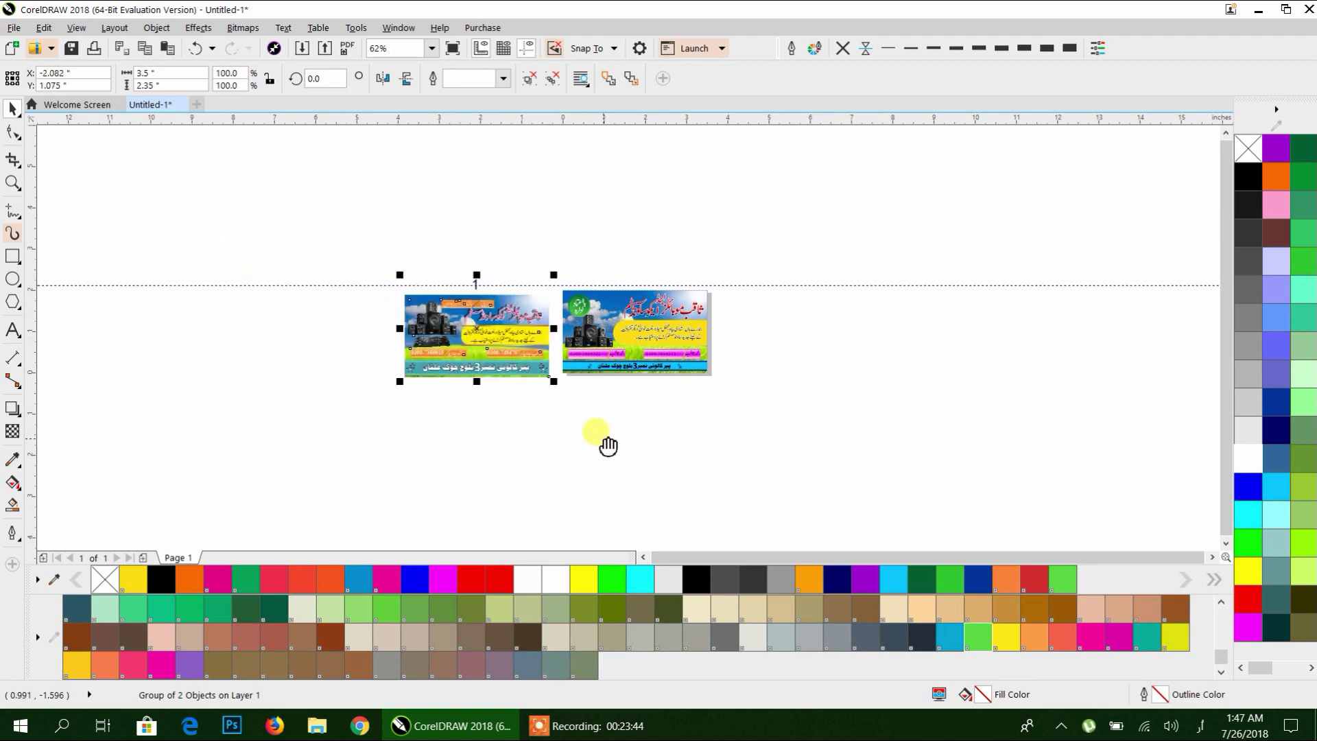
{"action": "scroll", "coordinate": [532, 362], "scroll_direction": "up", "scroll_amount": 2}
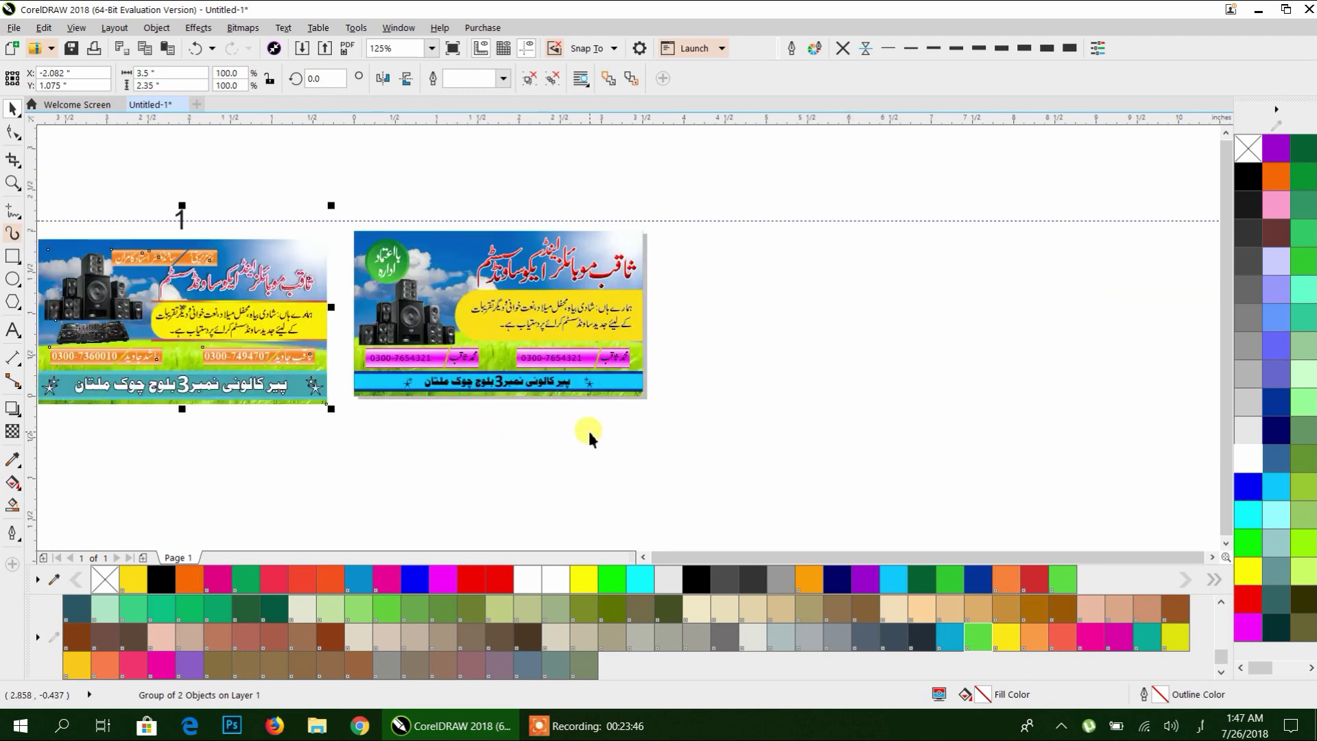
{"action": "scroll", "coordinate": [137, 341], "scroll_direction": "up", "scroll_amount": 4}
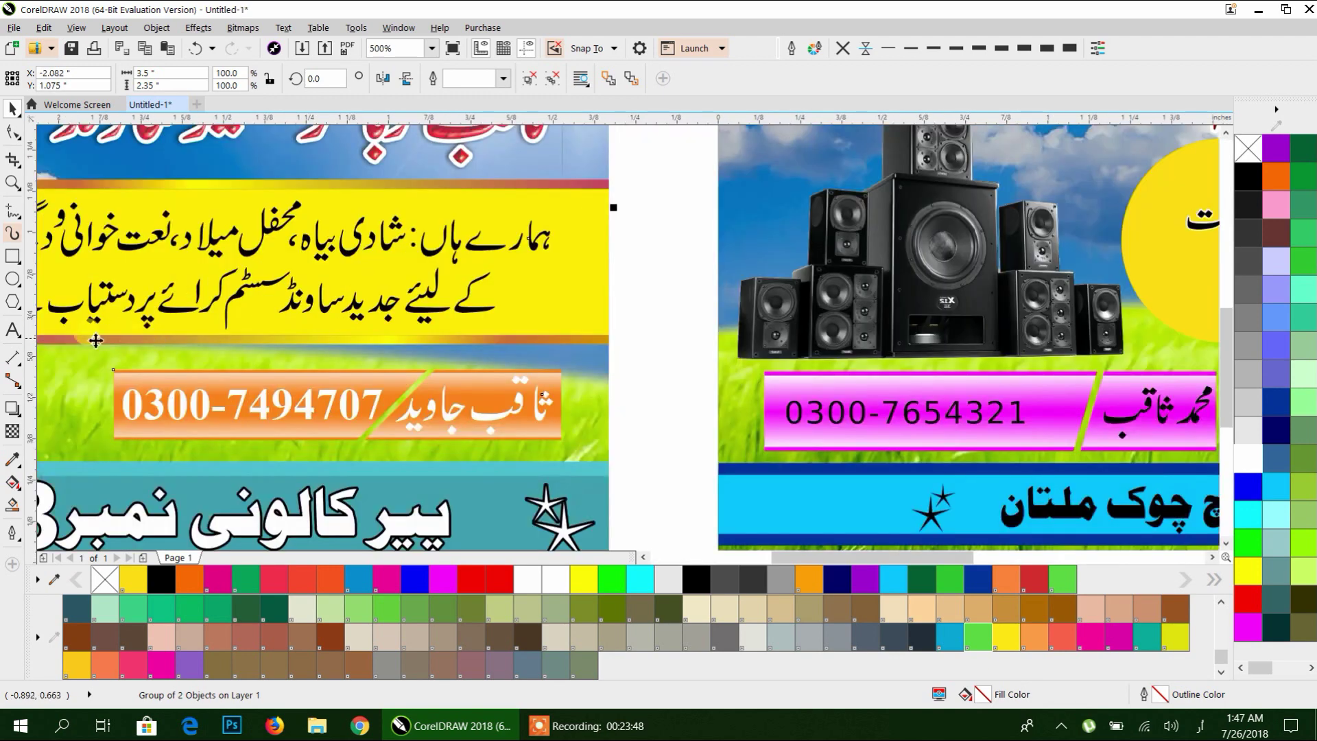
{"action": "scroll", "coordinate": [338, 343], "scroll_direction": "down", "scroll_amount": 4}
{"action": "scroll", "coordinate": [555, 391], "scroll_direction": "up", "scroll_amount": 4}
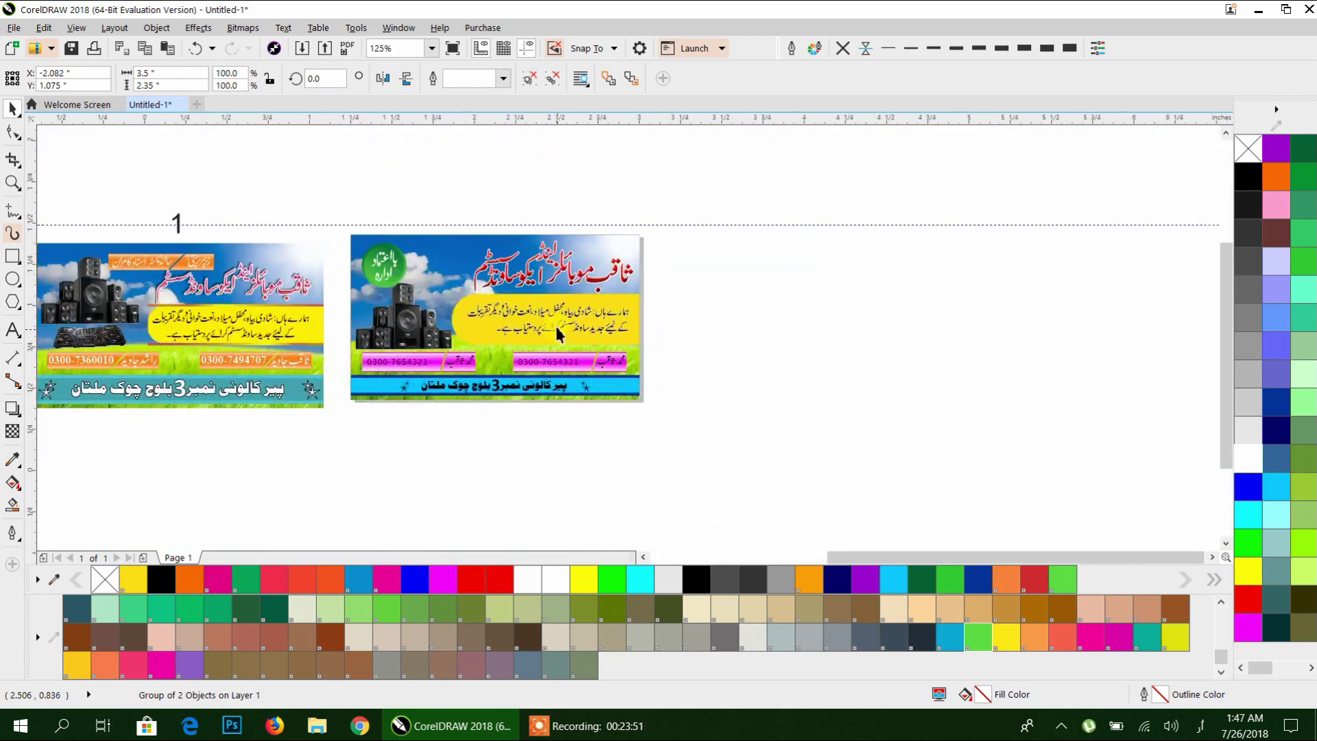
{"action": "left_click", "coordinate": [552, 386]}
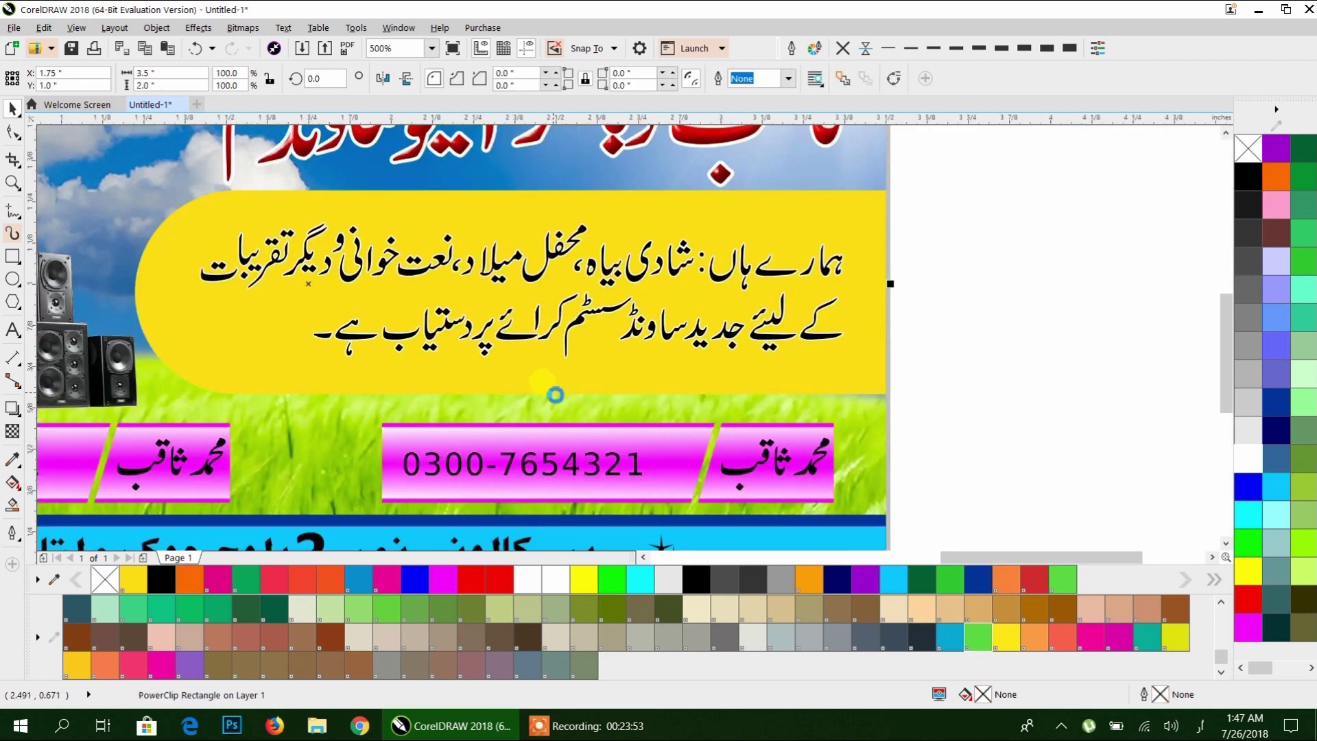
Inside the PowerClip contents, draw a thin rectangle strip along the yellow panel's bottom.
{"action": "double_click", "coordinate": [554, 394]}
{"action": "left_click", "coordinate": [876, 396]}
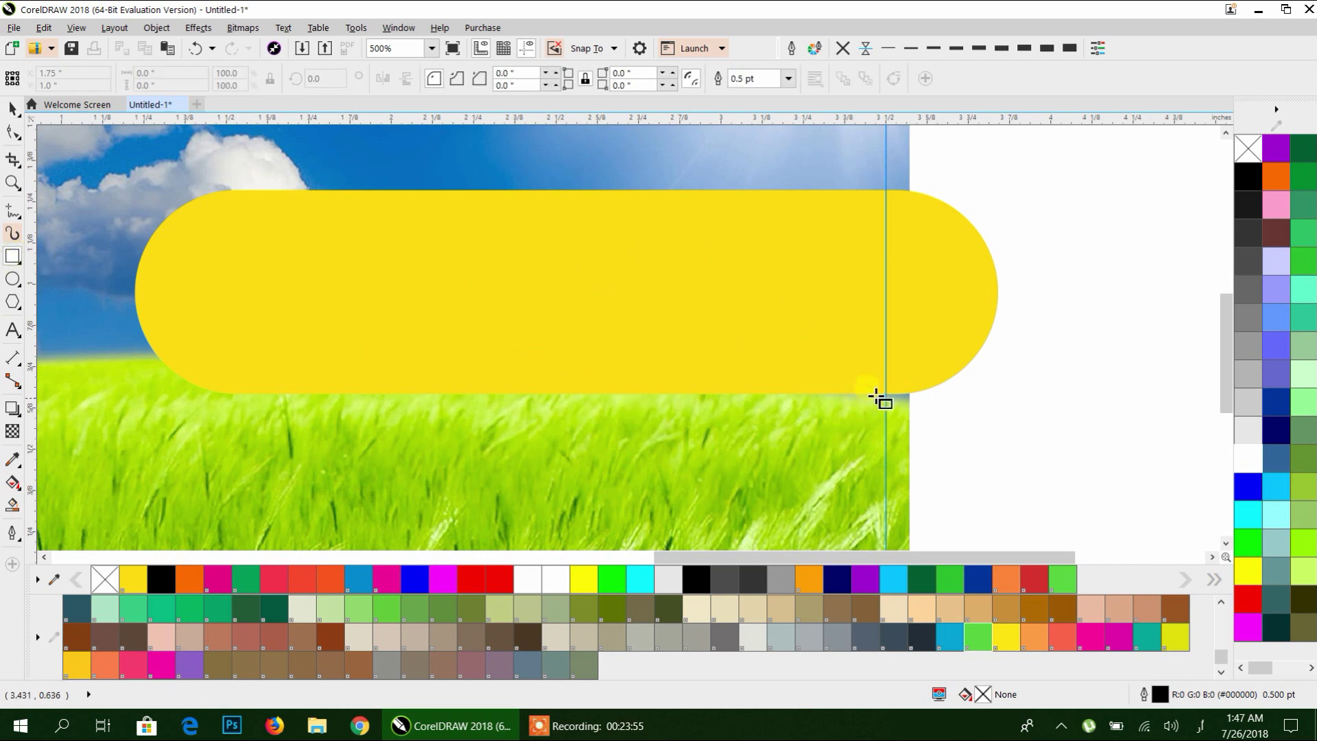
{"action": "left_click_drag", "start_coordinate": [917, 390], "coordinate": [118, 396]}
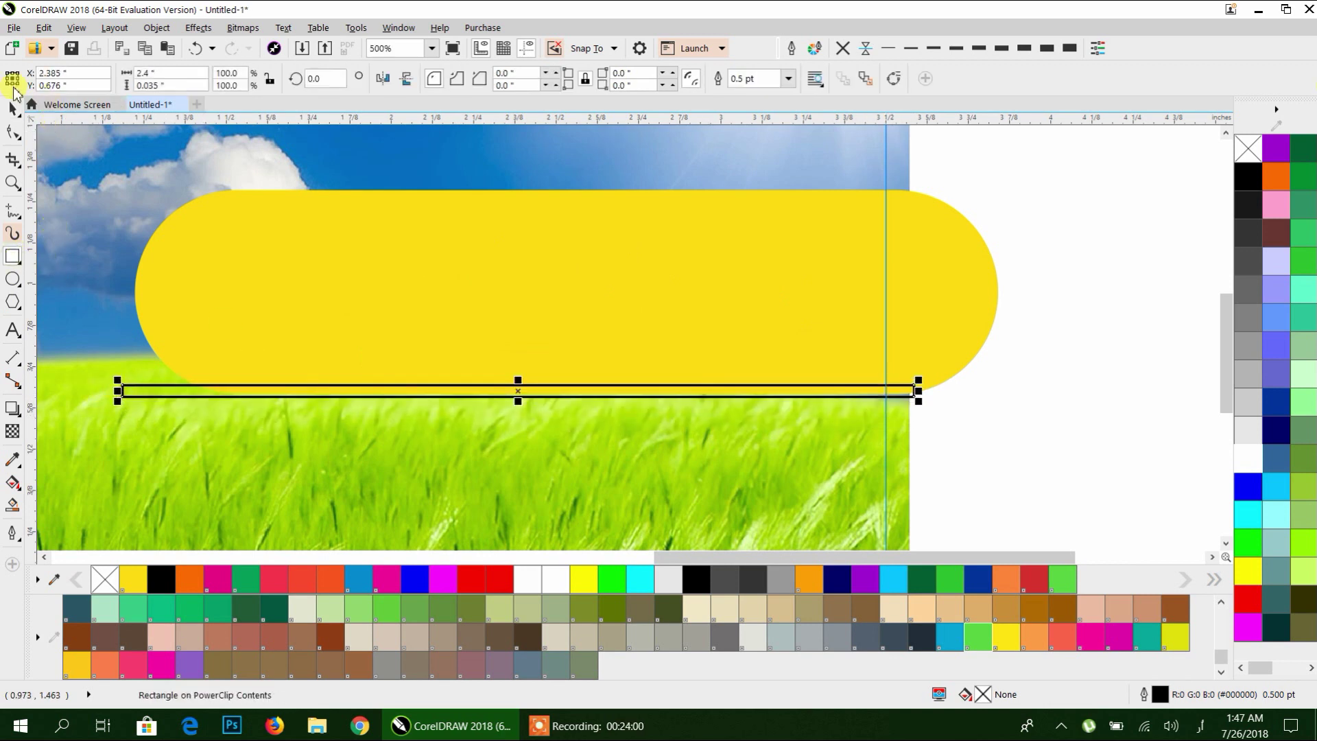
{"action": "left_click", "coordinate": [11, 107]}
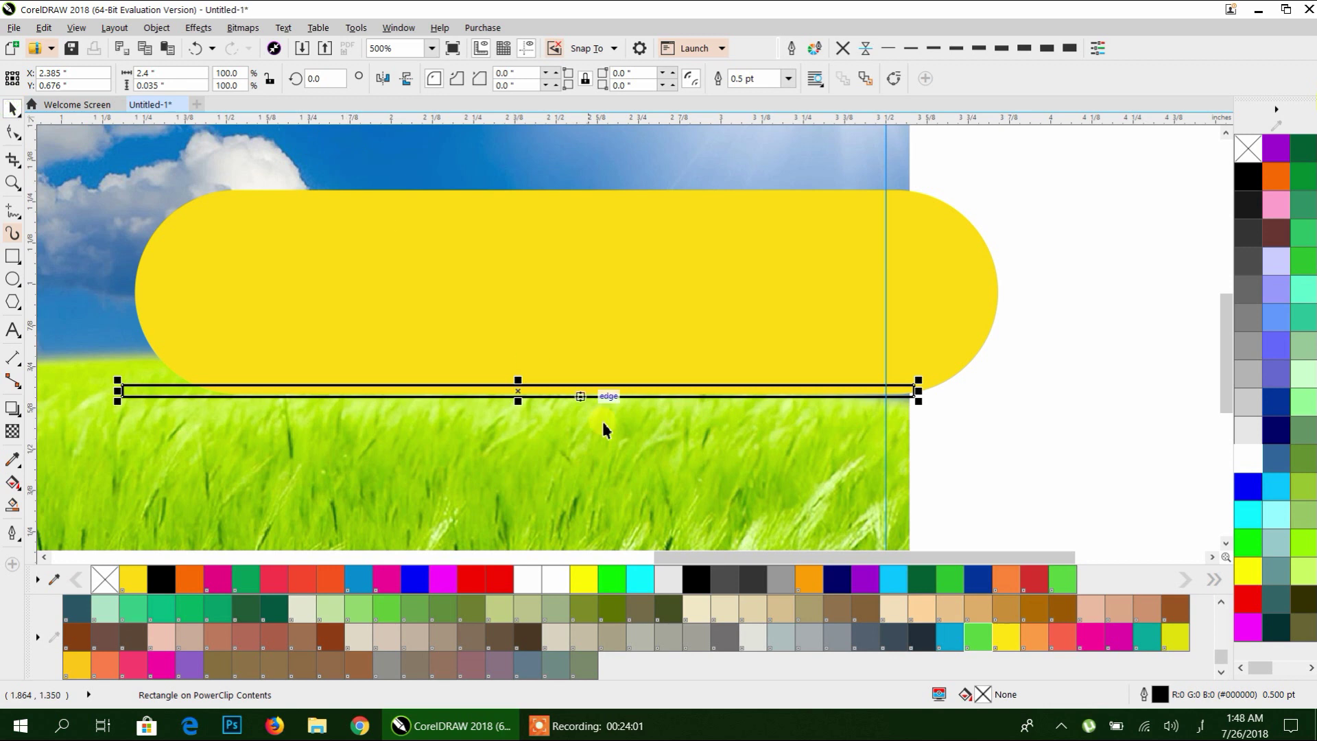
Fill the strip with an orange-yellow-orange gradient, position it against the panel, and finish editing the PowerClip.
{"action": "left_click", "coordinate": [13, 483]}
{"action": "left_click_drag", "start_coordinate": [141, 389], "coordinate": [913, 391]}
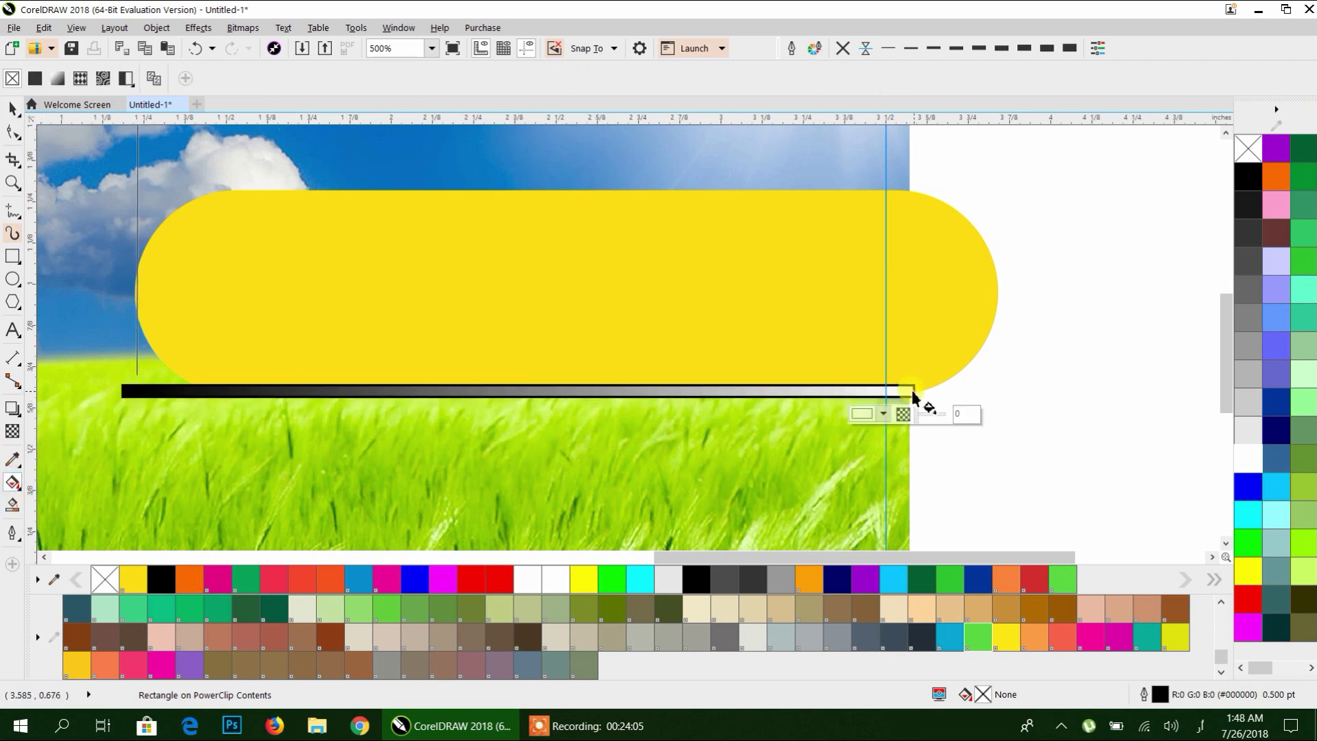
{"action": "left_click", "coordinate": [806, 585]}
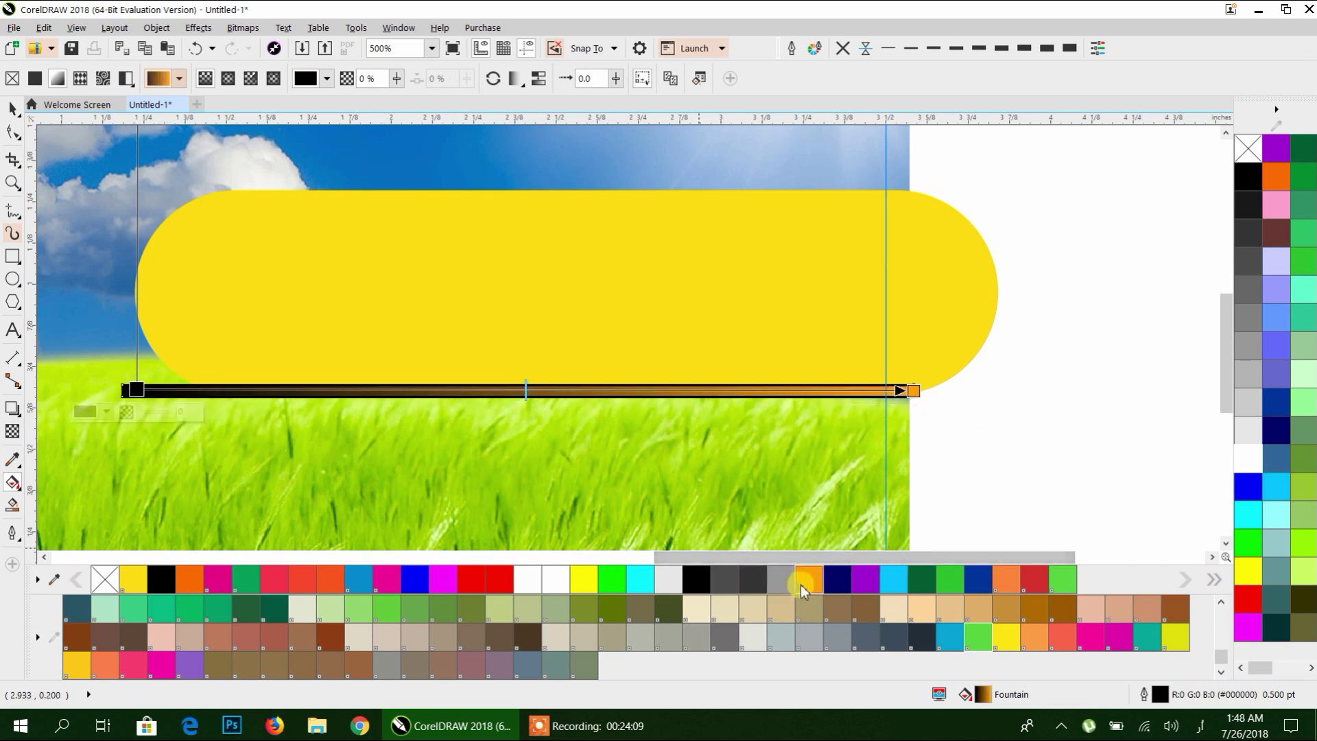
{"action": "double_click", "coordinate": [549, 390]}
{"action": "left_click", "coordinate": [1248, 598]}
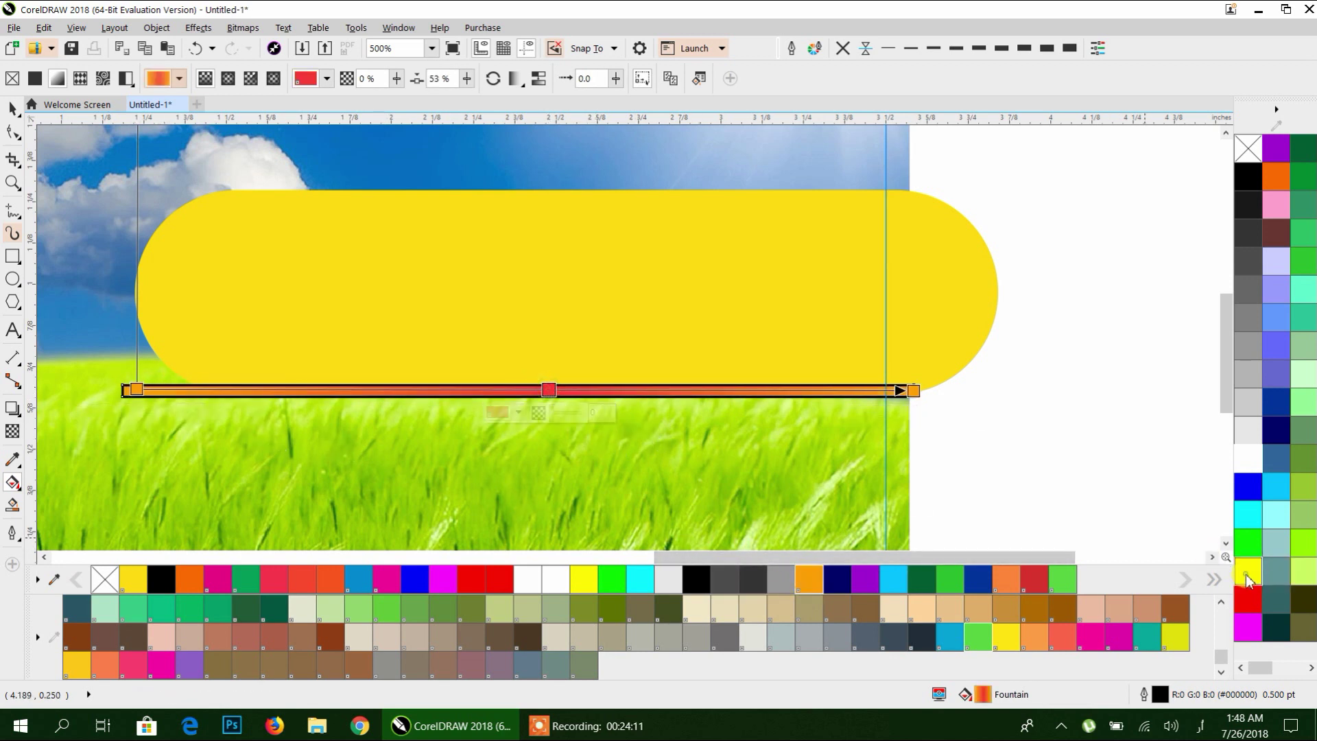
{"action": "left_click", "coordinate": [1246, 576]}
{"action": "left_click", "coordinate": [12, 108]}
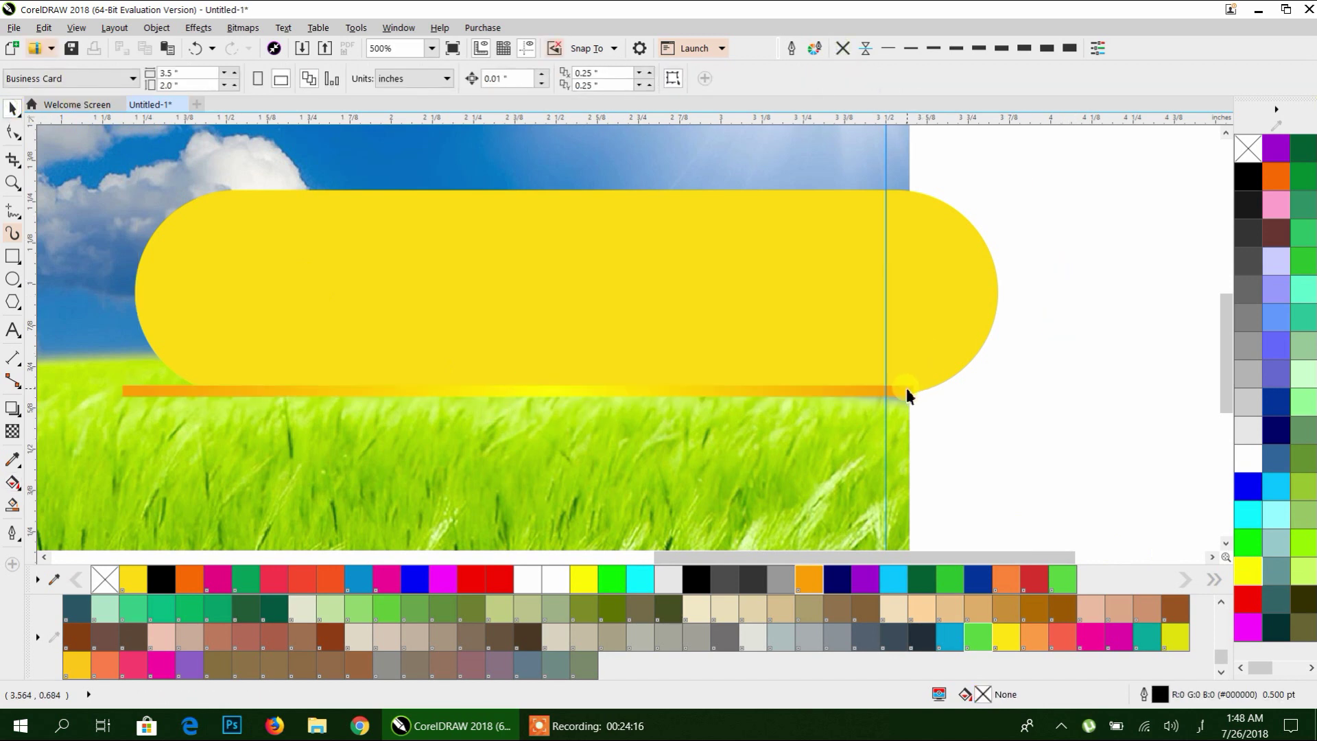
{"action": "left_click_drag", "start_coordinate": [682, 396], "coordinate": [663, 196]}
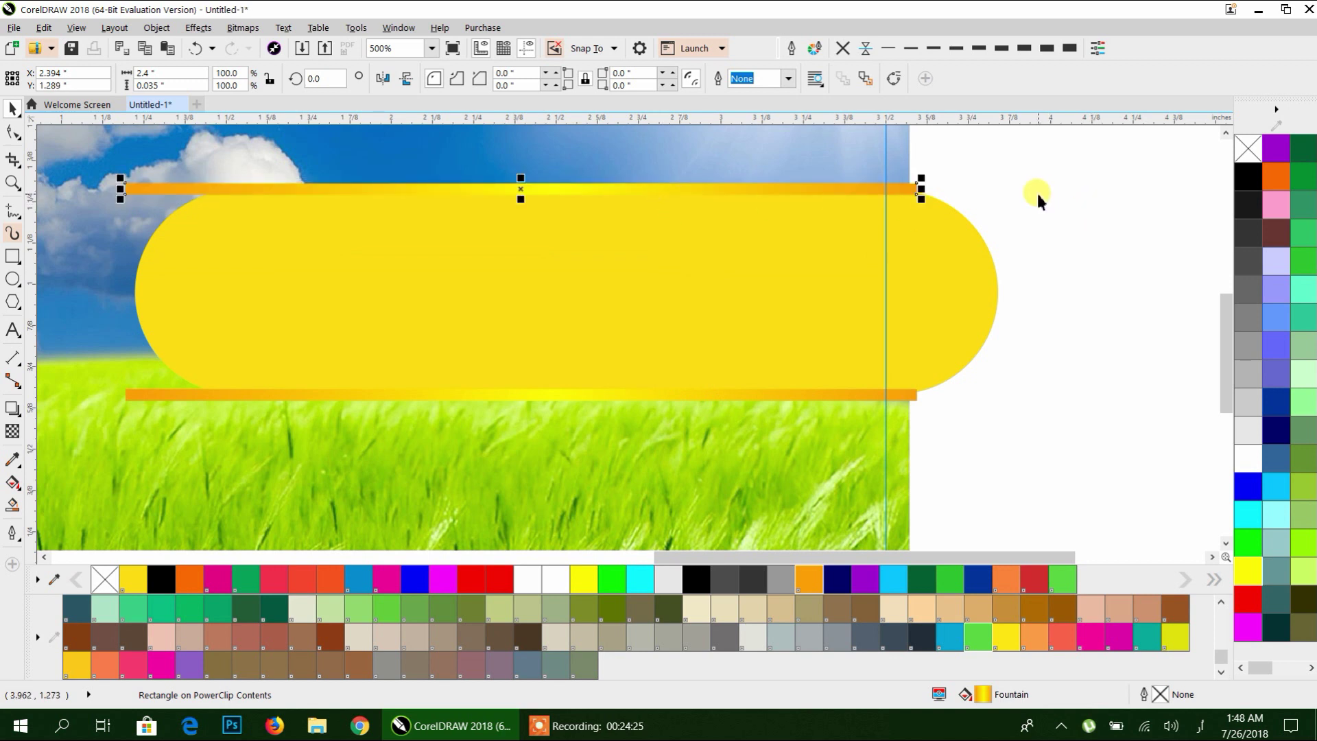
{"action": "left_click", "coordinate": [1036, 191], "text": "ctrl"}
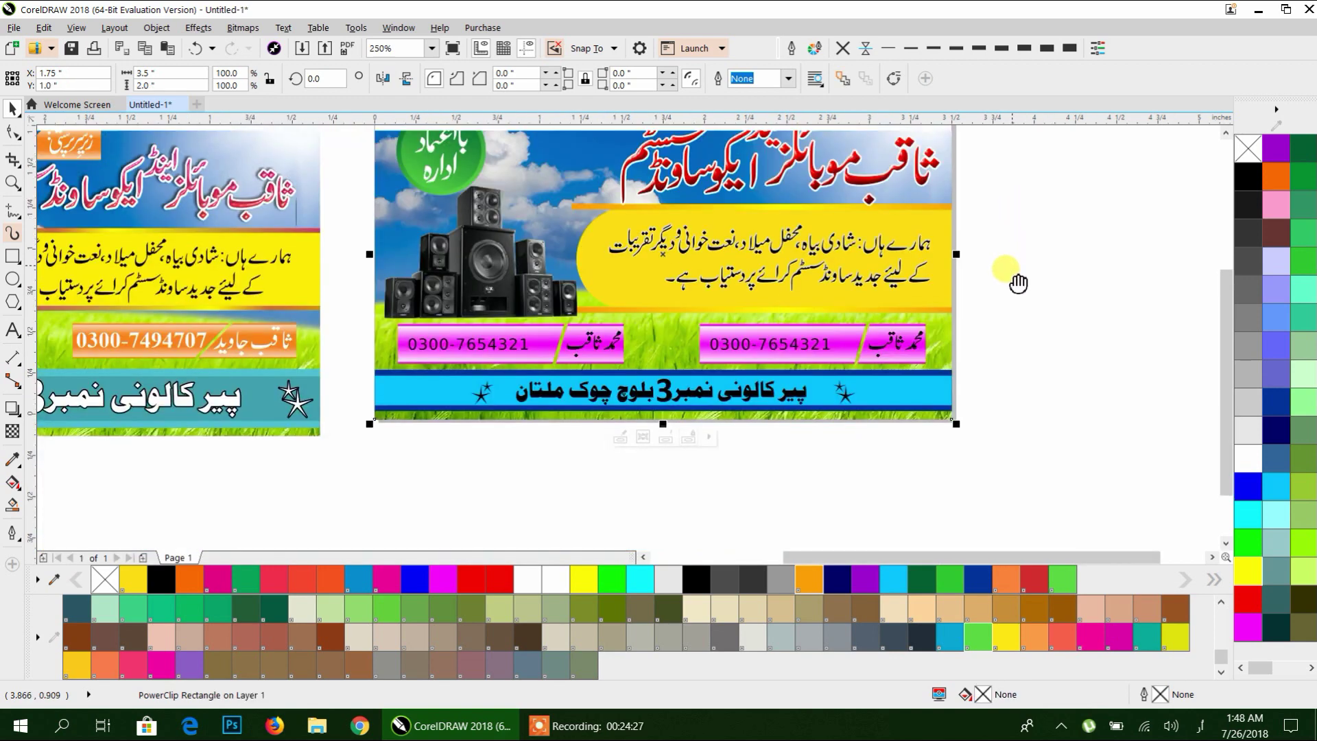
{"action": "scroll", "coordinate": [742, 310], "scroll_direction": "down", "scroll_amount": 2}
{"action": "left_click_drag", "start_coordinate": [747, 319], "coordinate": [707, 341]}
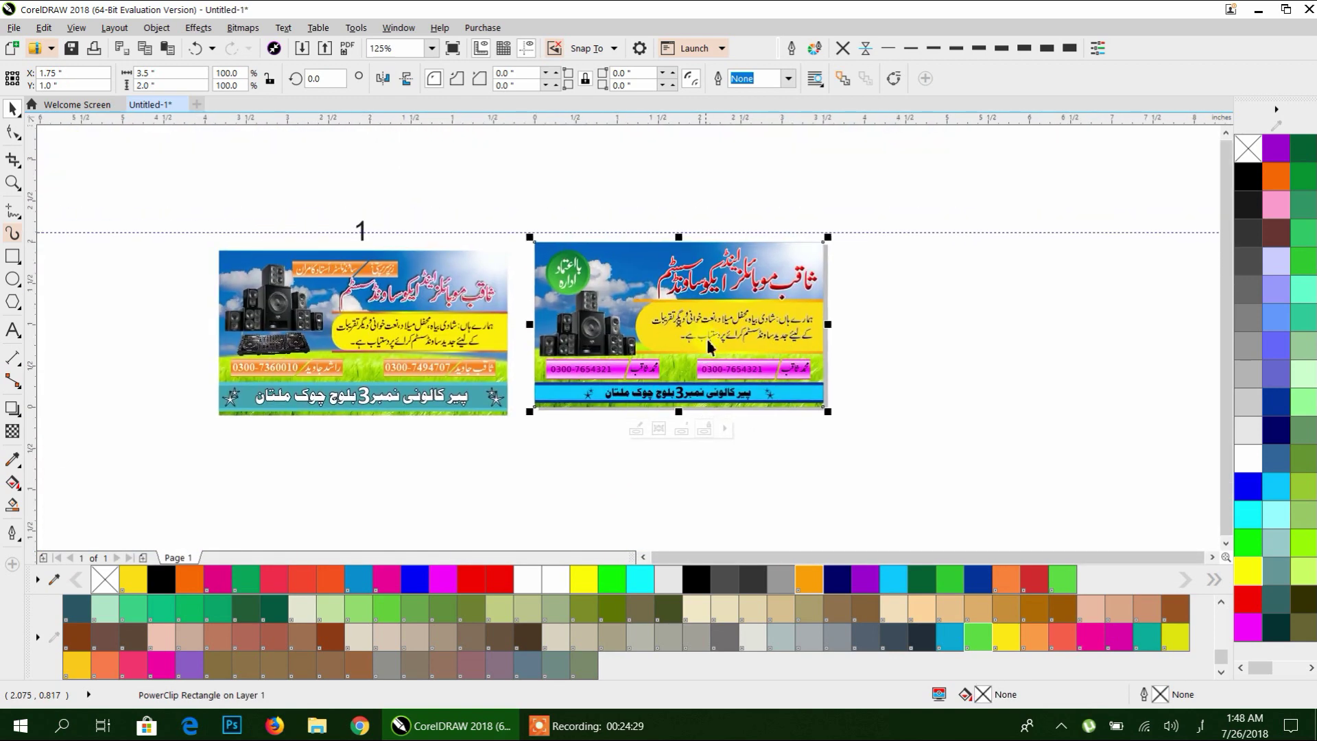
{"action": "left_click", "coordinate": [869, 449]}
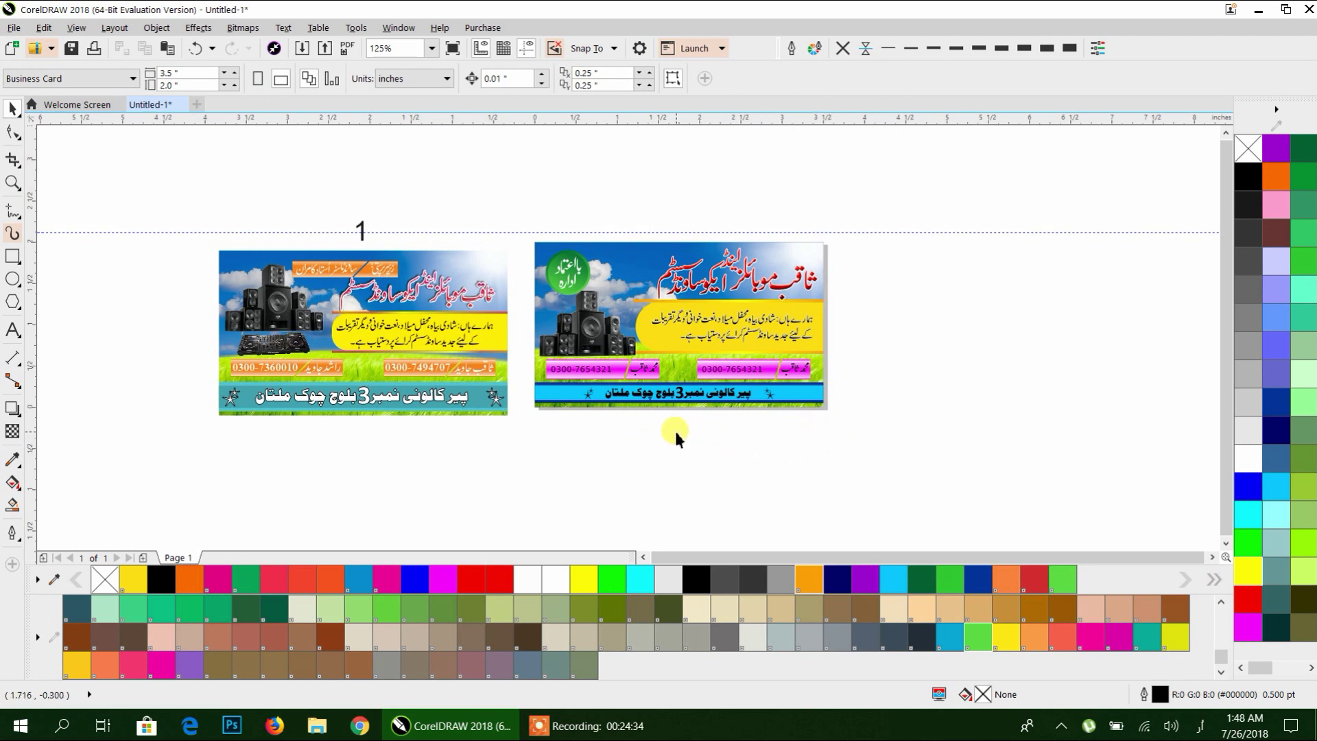
{"action": "left_click", "coordinate": [609, 731]}
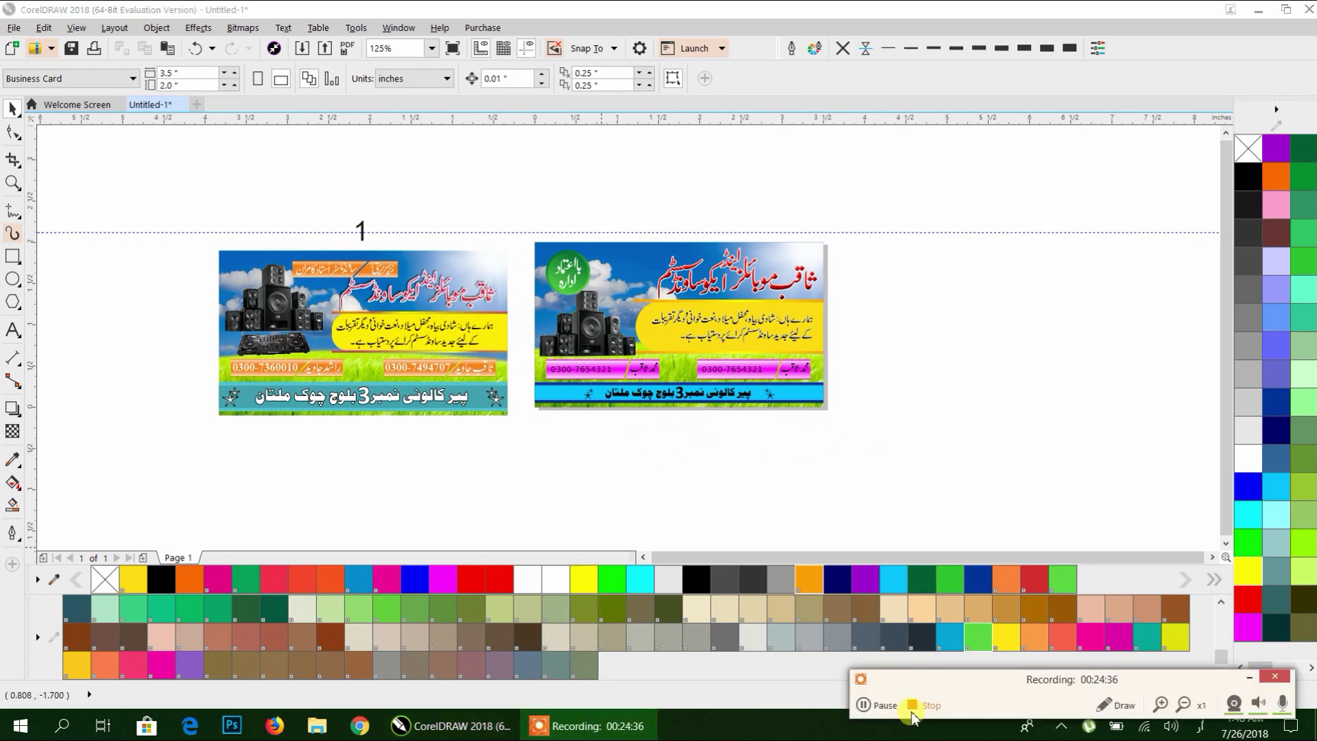